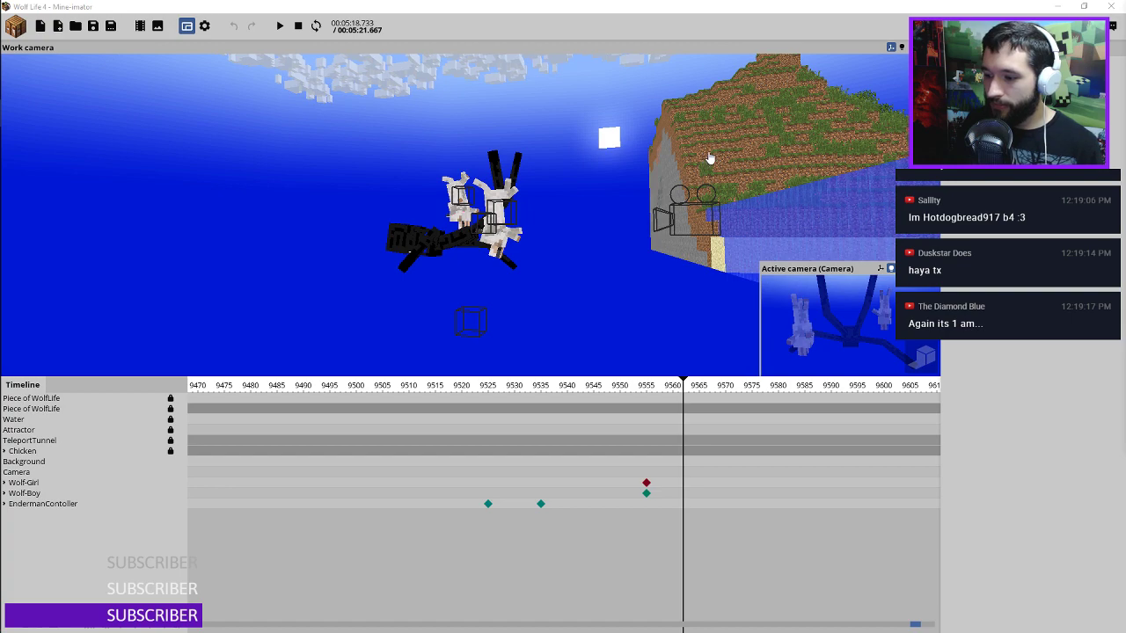
Step: Examine the enderman and the two wolves up close and play back the animation from about frame 9507
left_click_drag(733, 153, 519, 124)
scroll(632, 154, "up", 4)
right_click_drag(632, 154, 635, 180)
left_click_drag(609, 181, 360, 252)
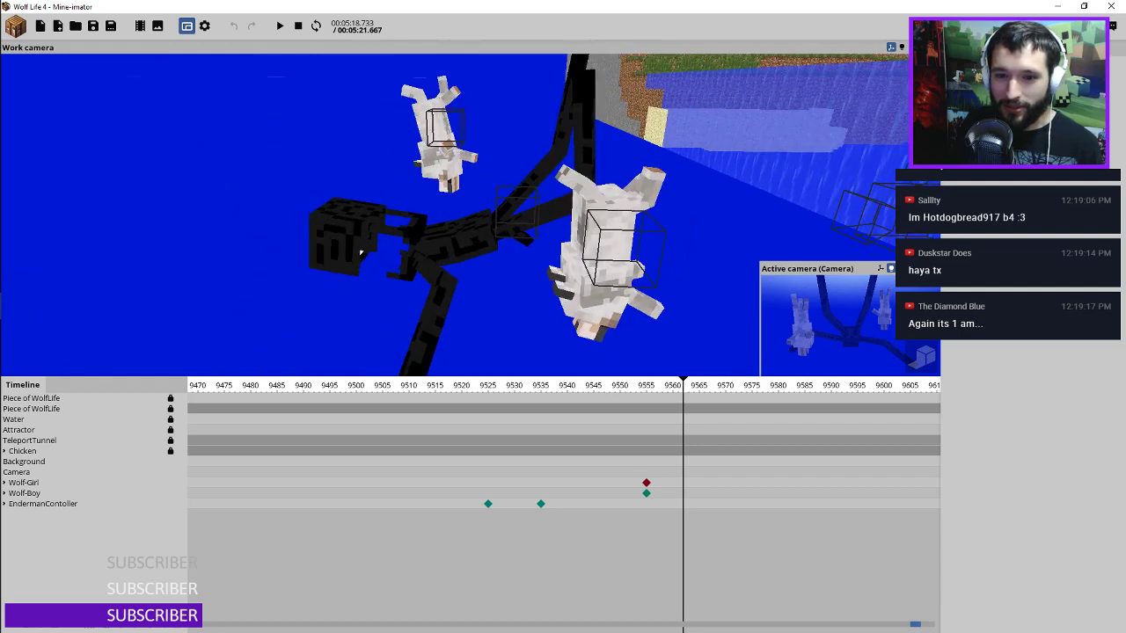
left_click_drag(575, 387, 404, 380)
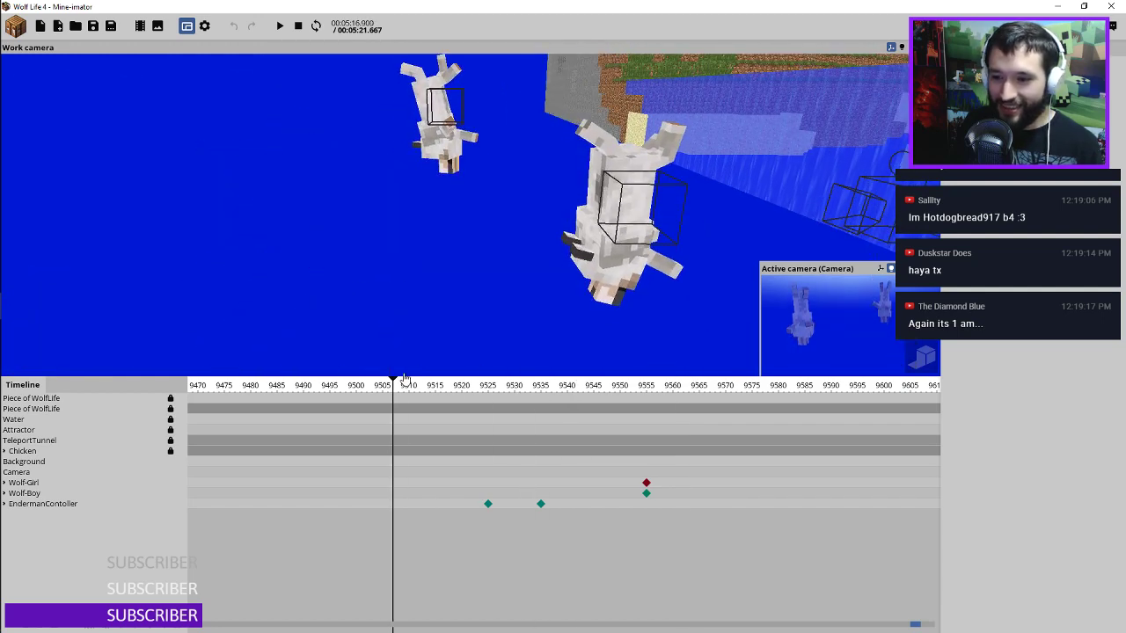
key("space")
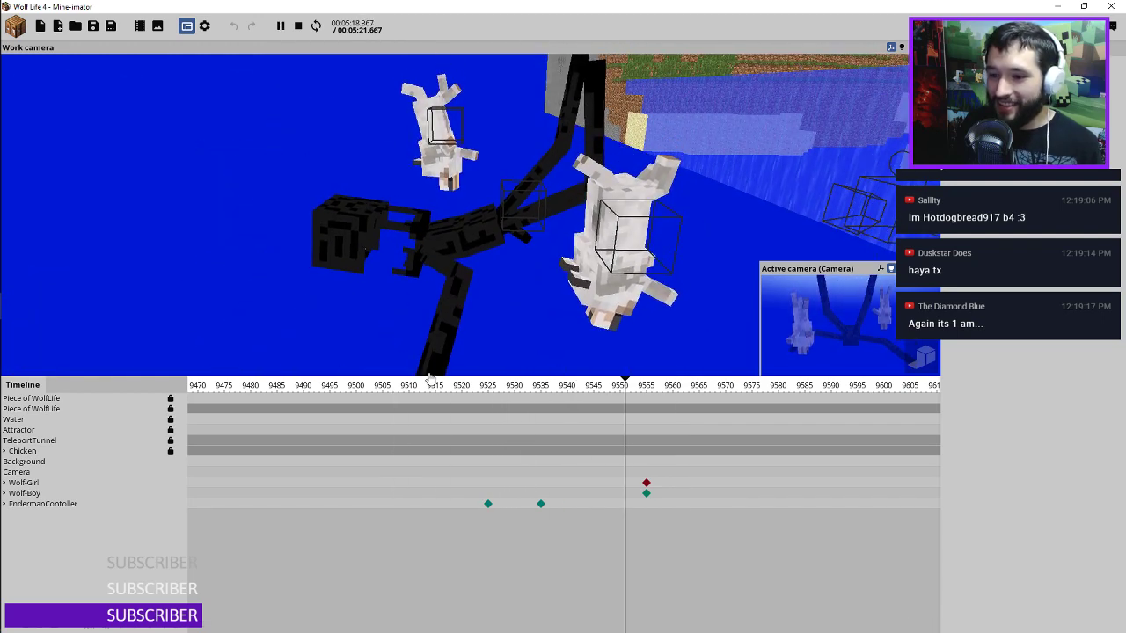
key("space")
key("space")
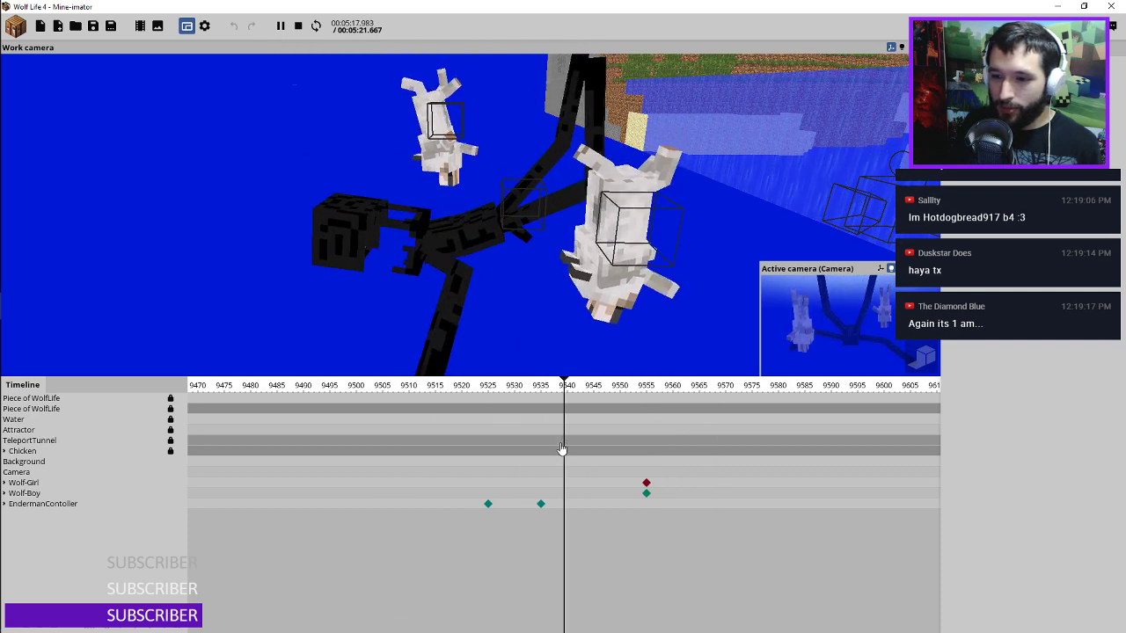
Step: Move the EndermanController keyframe at frame 9535 to frame 9533 and play back the enderman's entrance from frame 9488
left_click(540, 507)
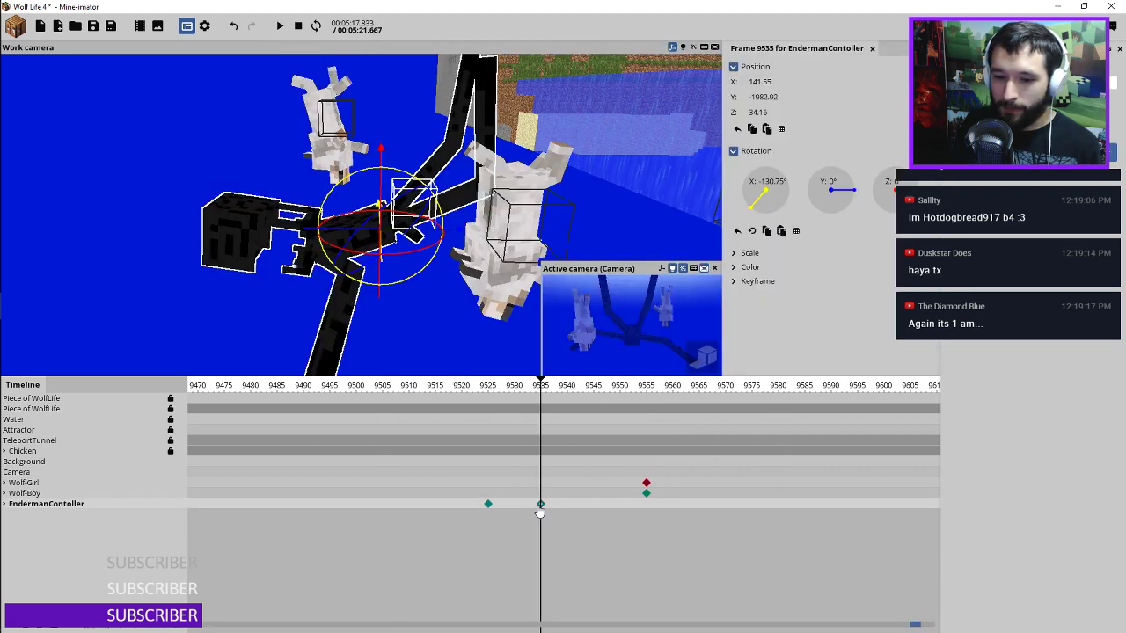
left_click(759, 282)
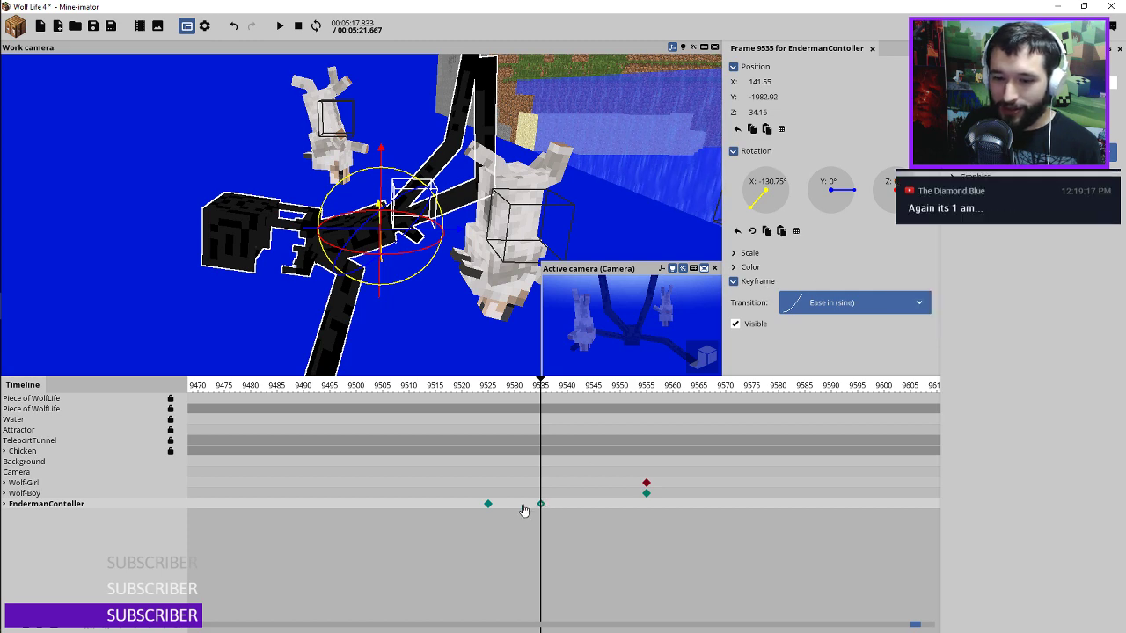
left_click(488, 504)
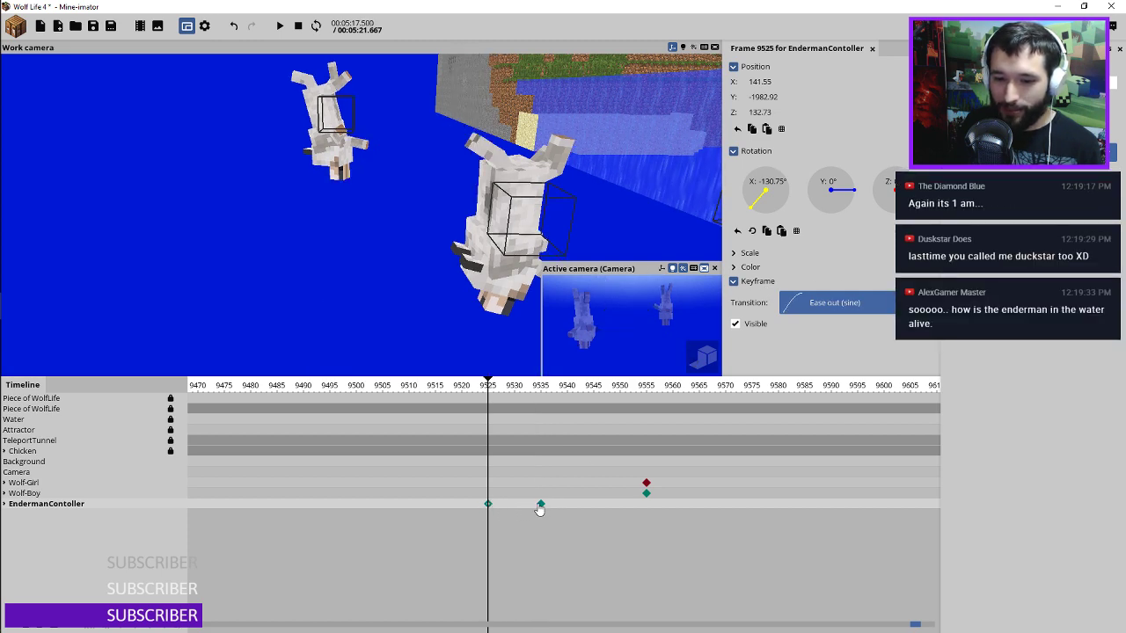
left_click_drag(540, 506, 530, 506)
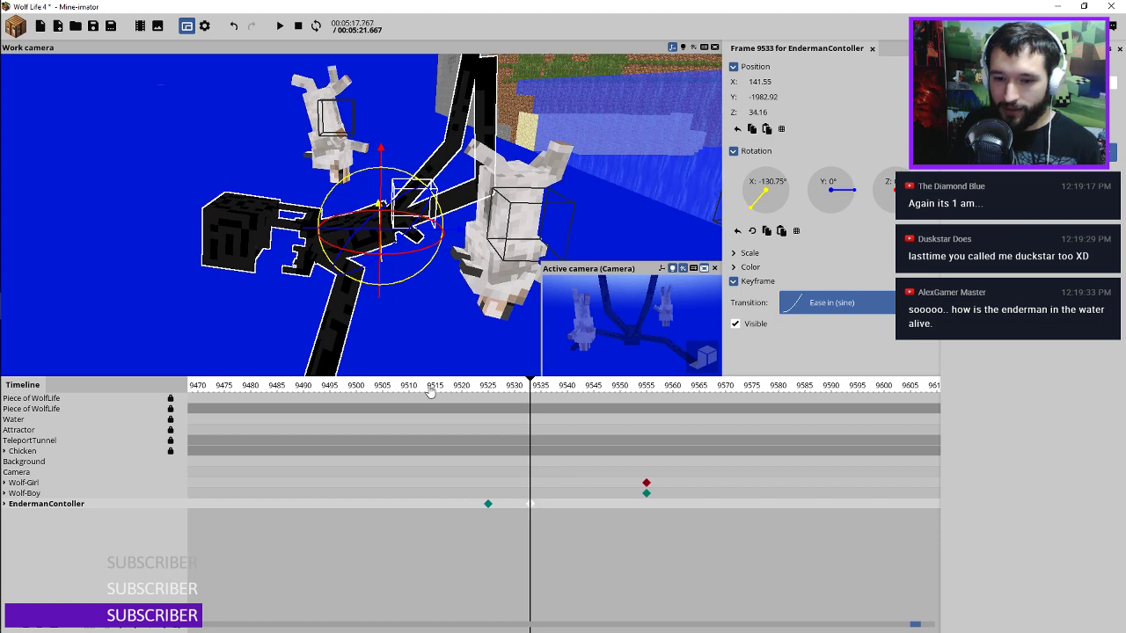
left_click(293, 392)
key("space")
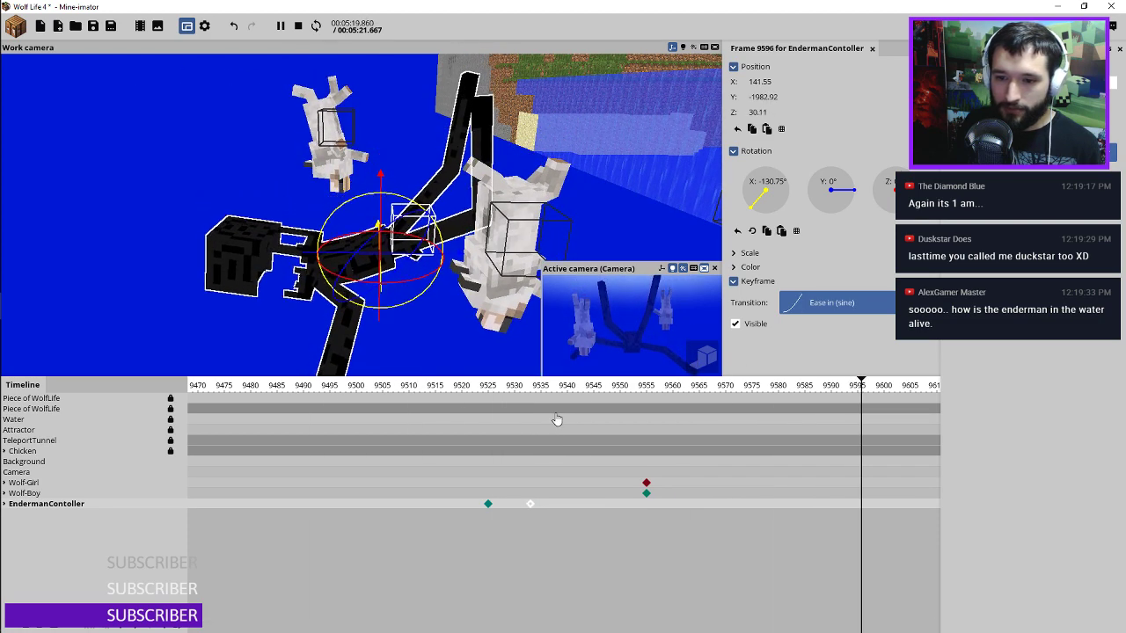
key("space")
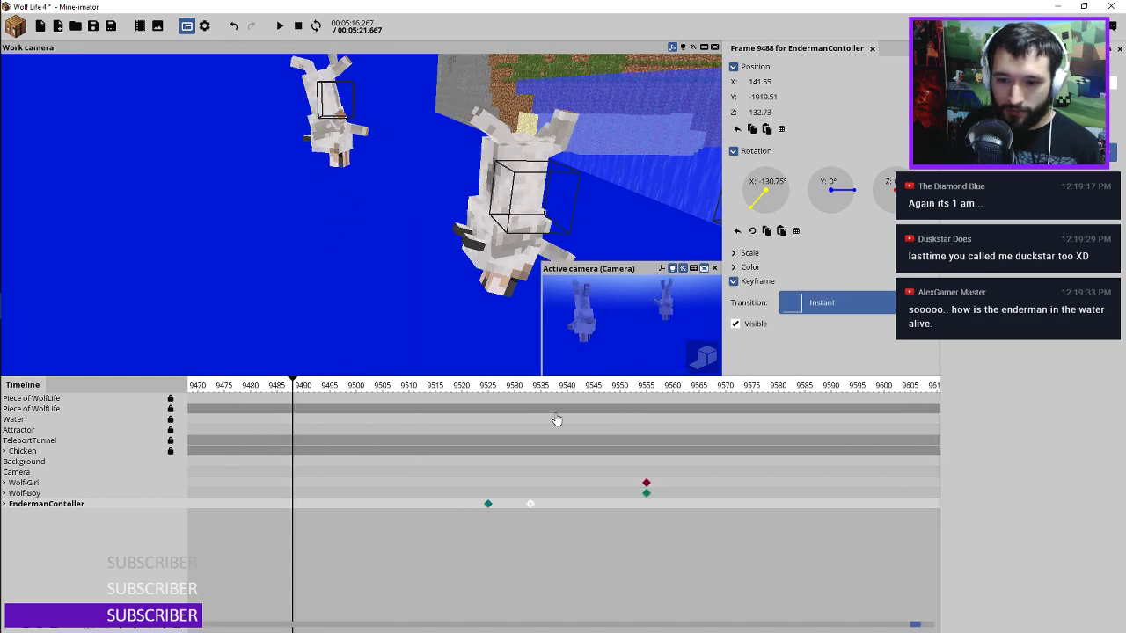
key("space")
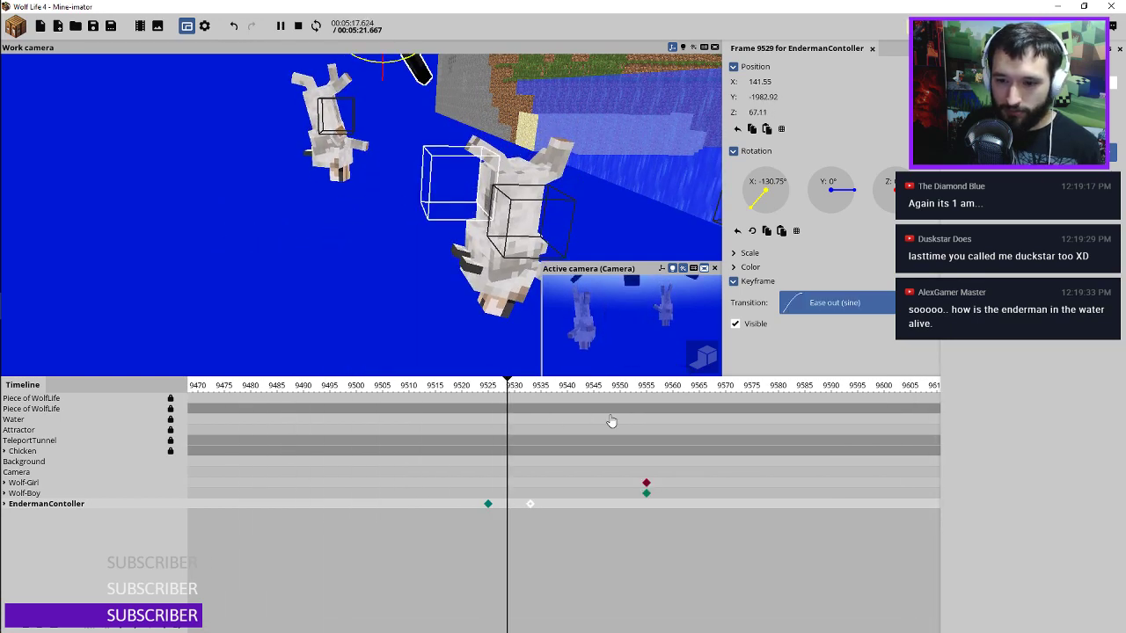
key("space")
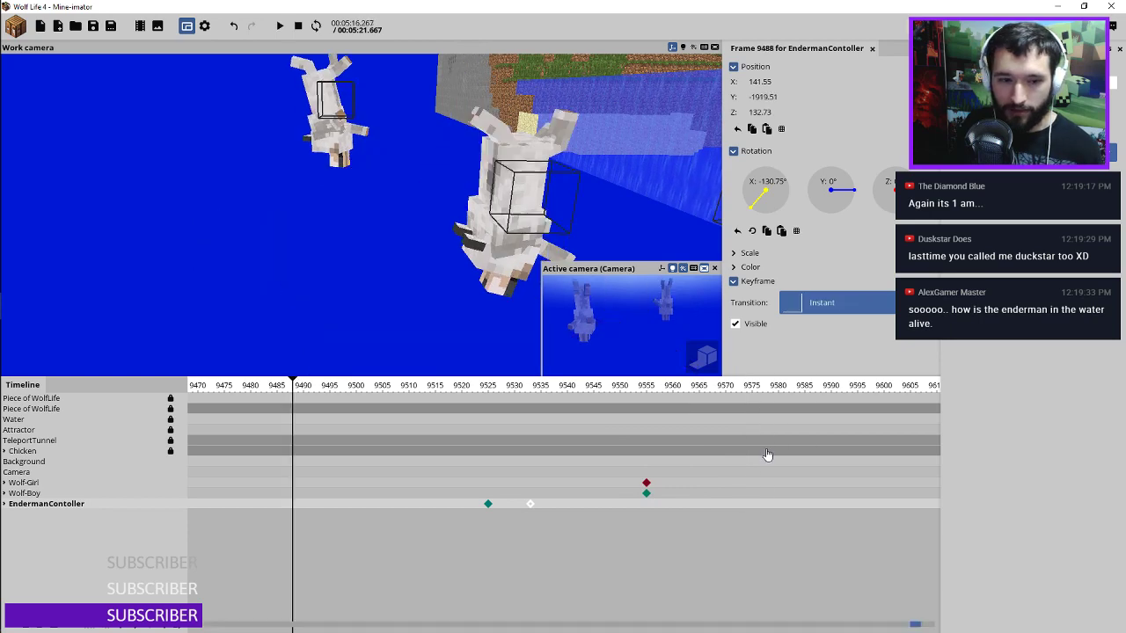
Step: Add a Camera keyframe at frame 9580 and play back the scene leading up to it
left_click(742, 463)
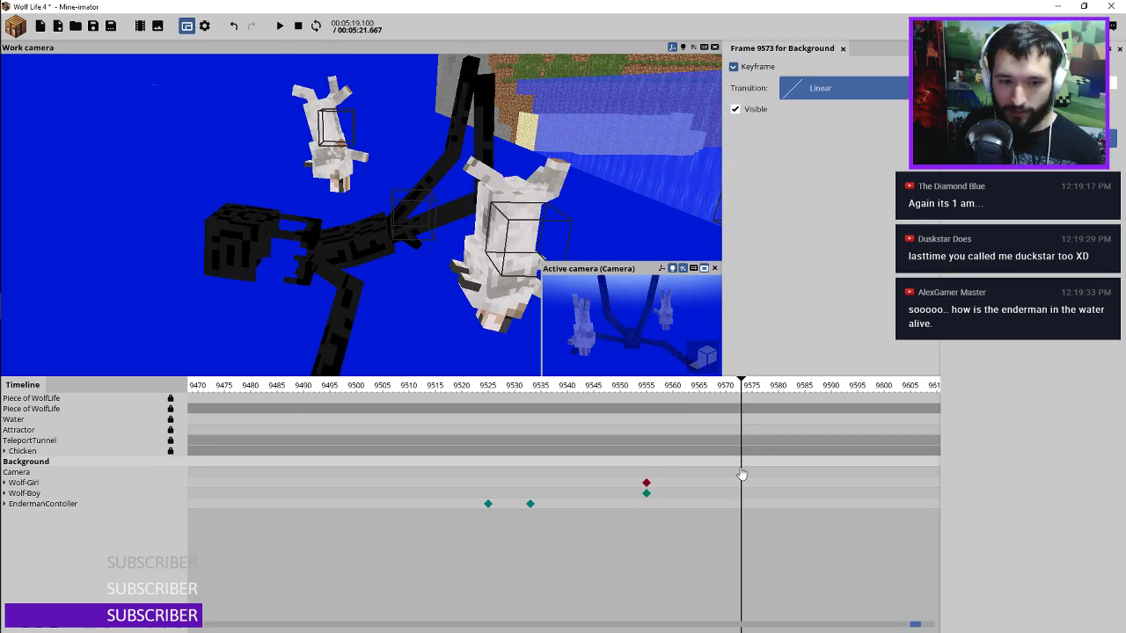
left_click(742, 473)
left_click_drag(742, 475, 777, 471)
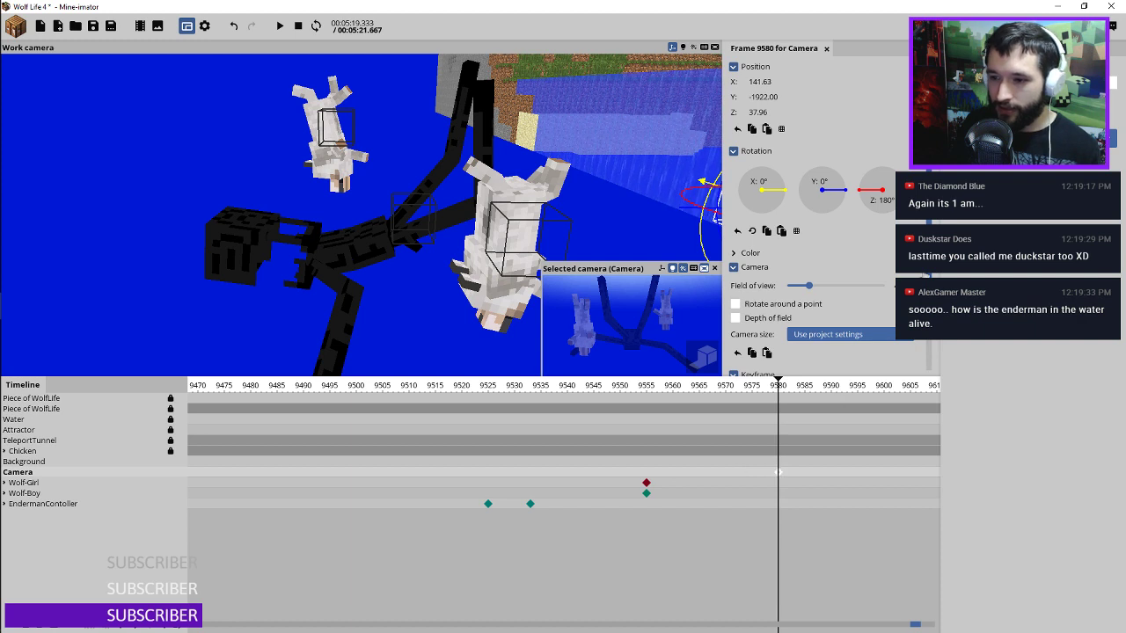
scroll(930, 352, "down", 1)
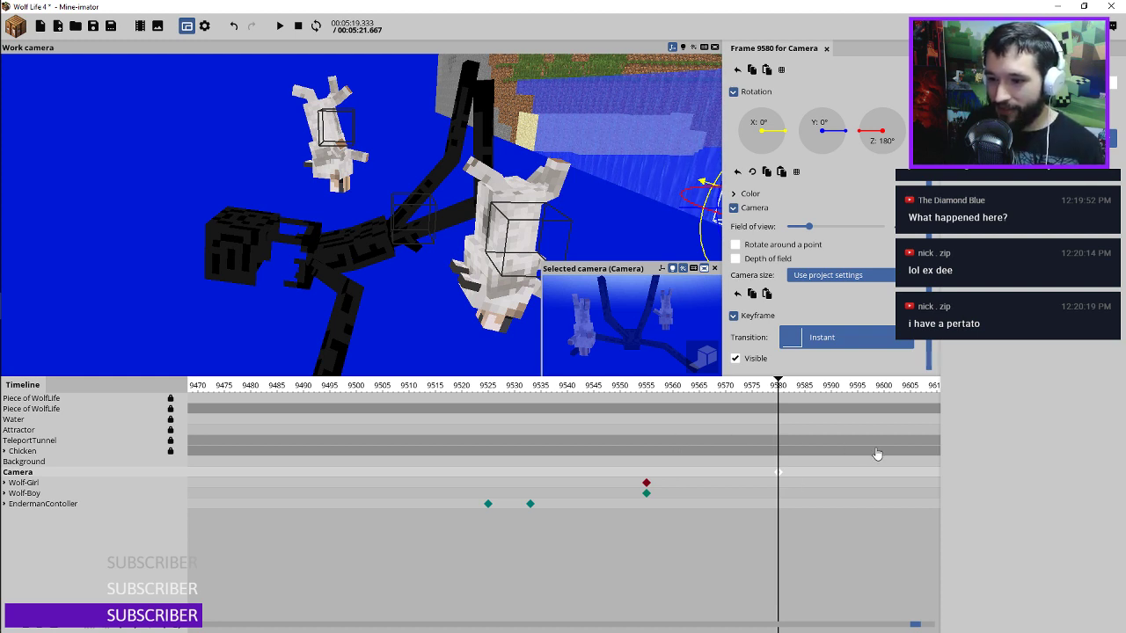
middle_click_drag(836, 477, 649, 455)
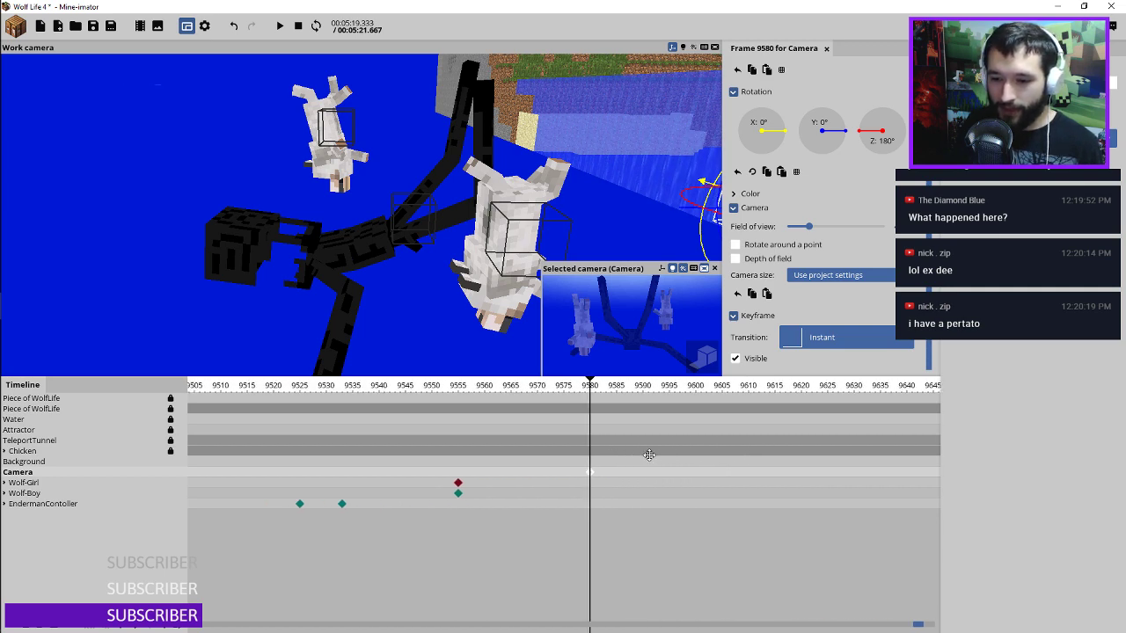
left_click_drag(536, 388, 250, 380)
key("space")
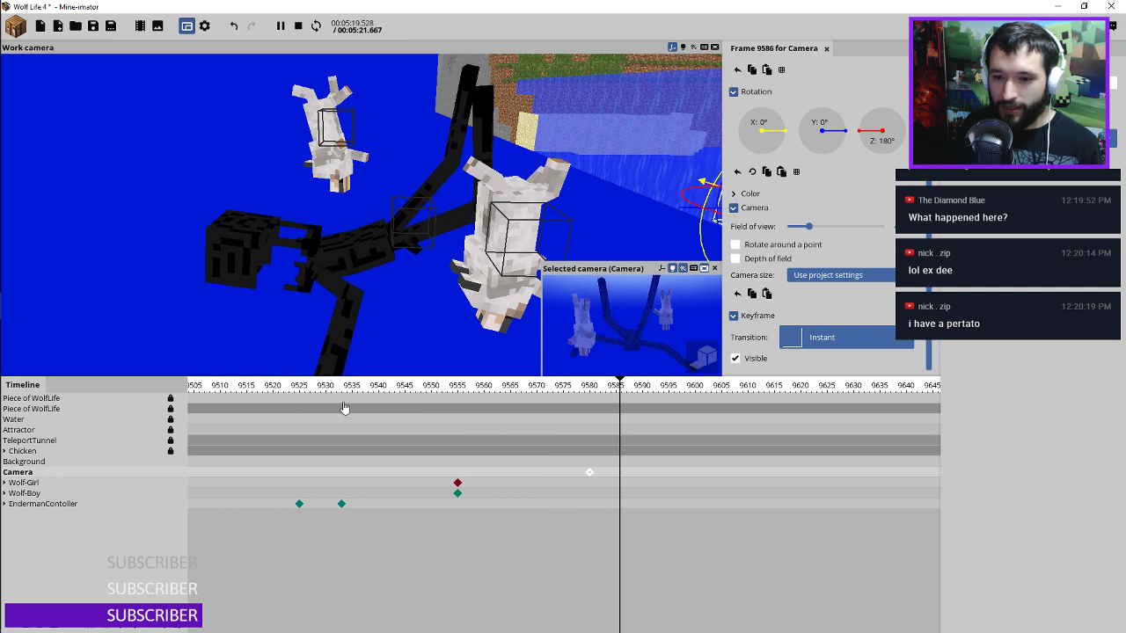
key("space")
Step: Move the Wolf-Girl and Wolf-Boy keyframes at frame 9555 to frame 9585 and play back the wolves' motion
left_click_drag(470, 481, 510, 488)
scroll(478, 484, "down", 4, "ctrl")
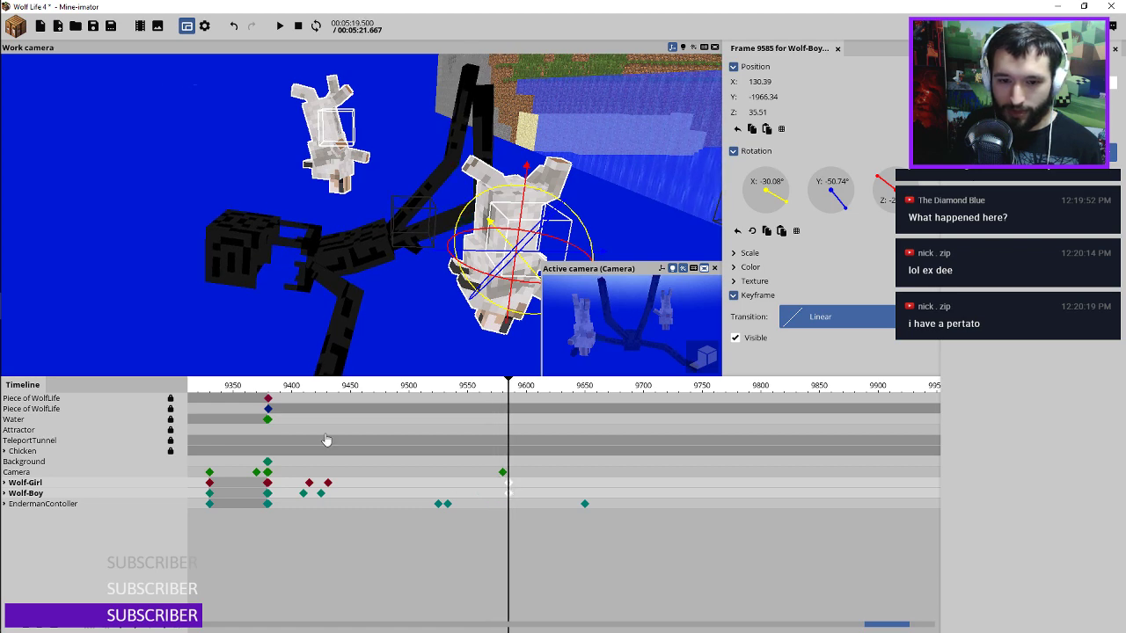
left_click(299, 393)
key("space")
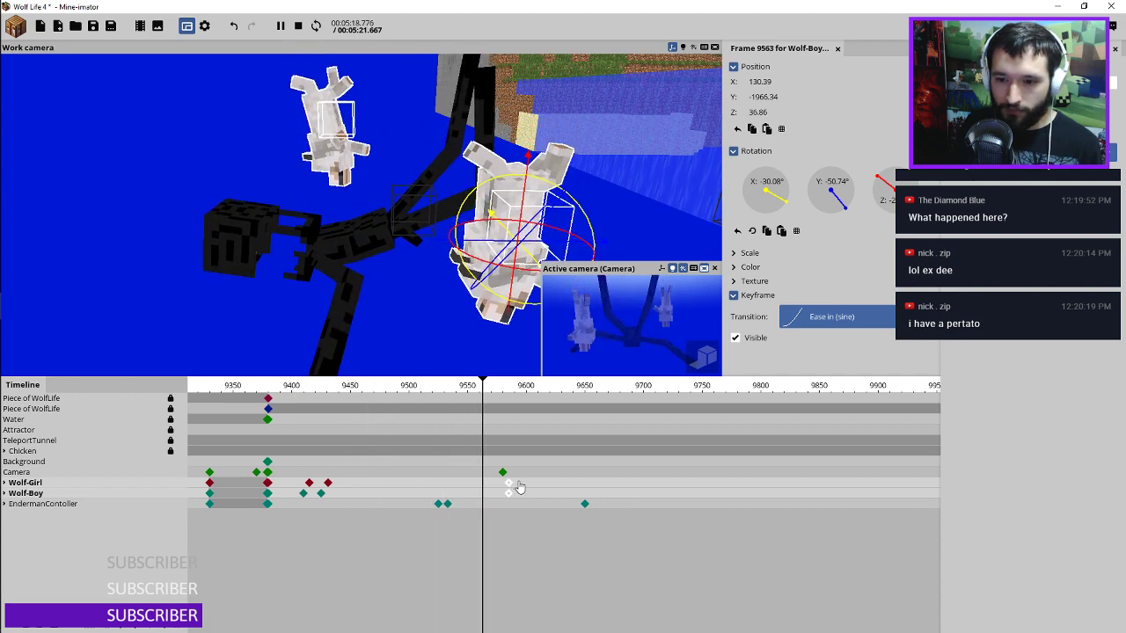
key("space")
Step: Set the transition of the Wolf-Girl and Wolf-Boy keyframes around frame 9425 to Linear and play back the change
left_click_drag(351, 481, 322, 501)
left_click(322, 494, "shift")
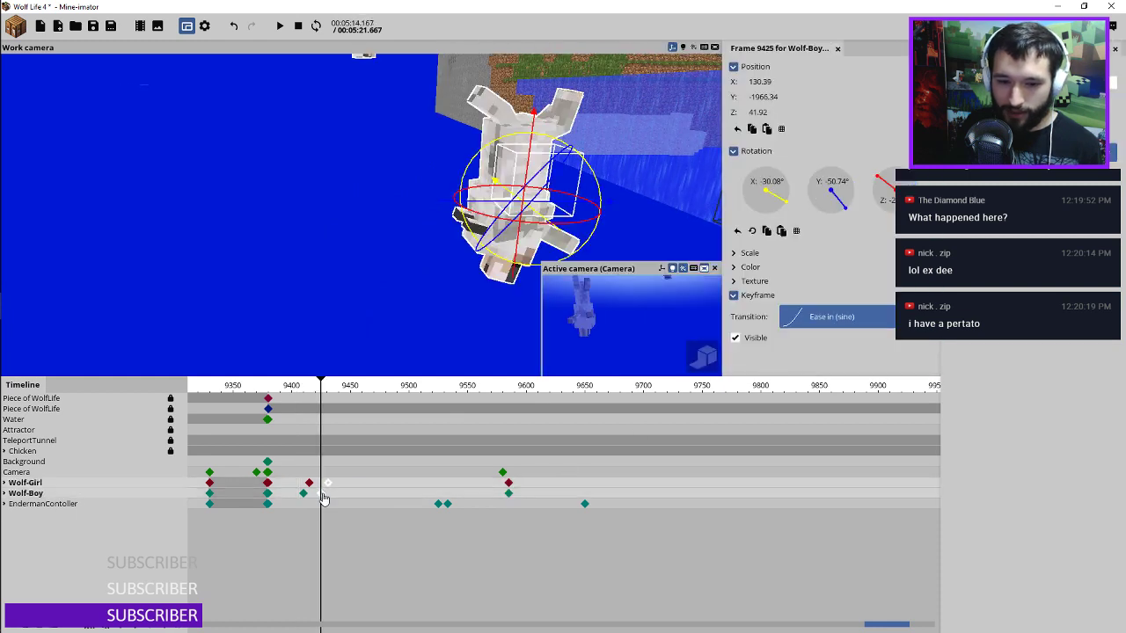
left_click(811, 318)
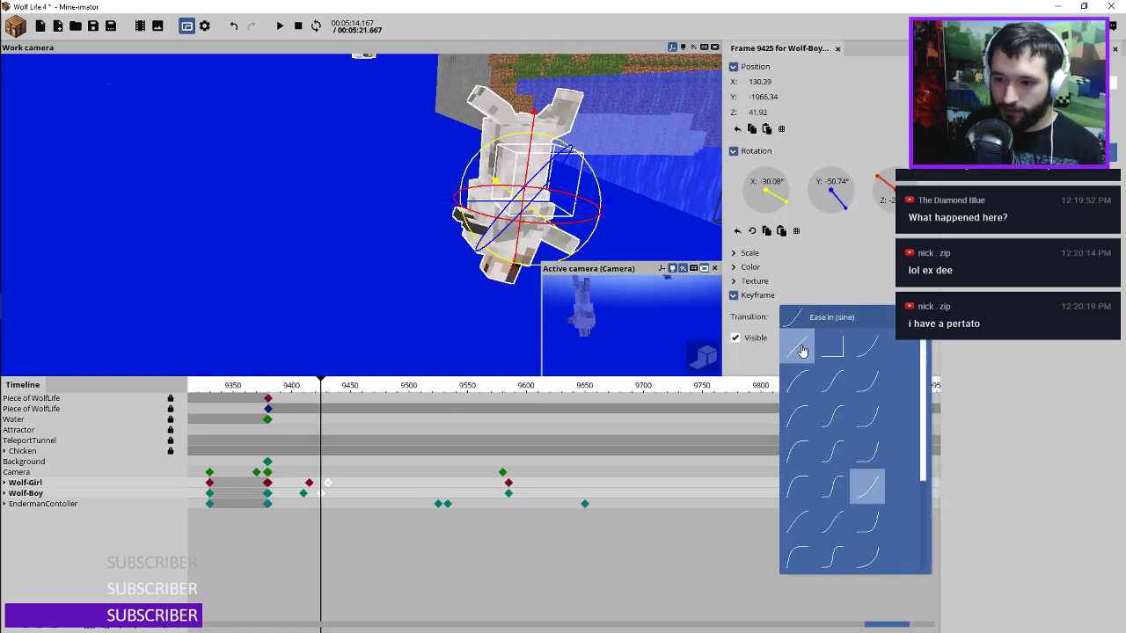
left_click(799, 348)
left_click(310, 392)
key("space")
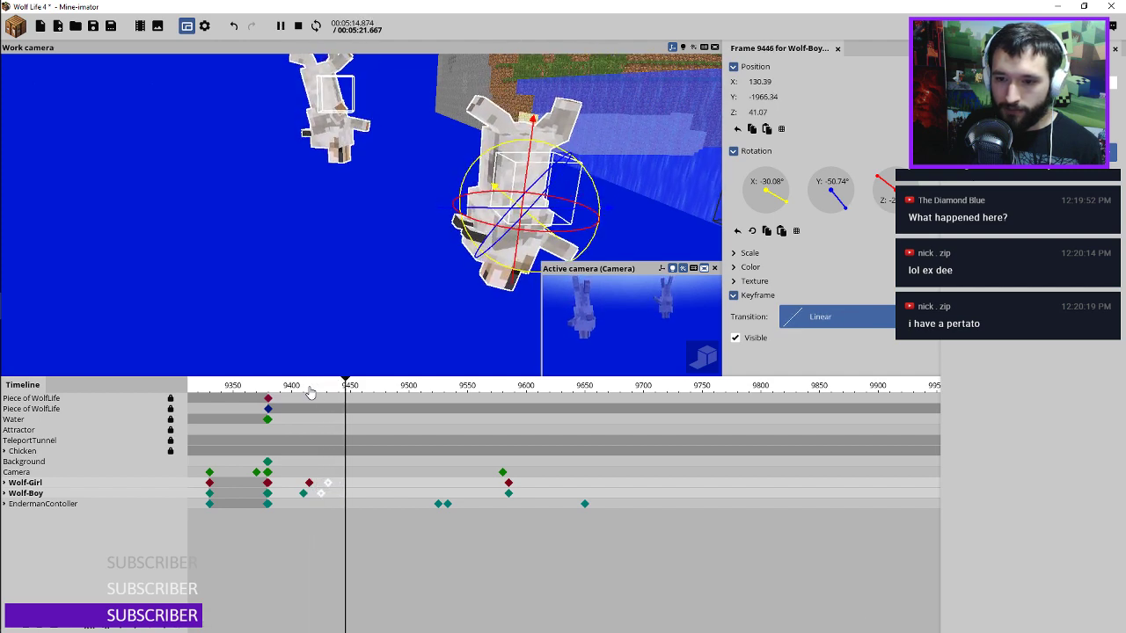
Step: Set the transition of the EndermanController keyframe at frame 9533 to Linear and play back the enderman's motion
left_click(447, 504)
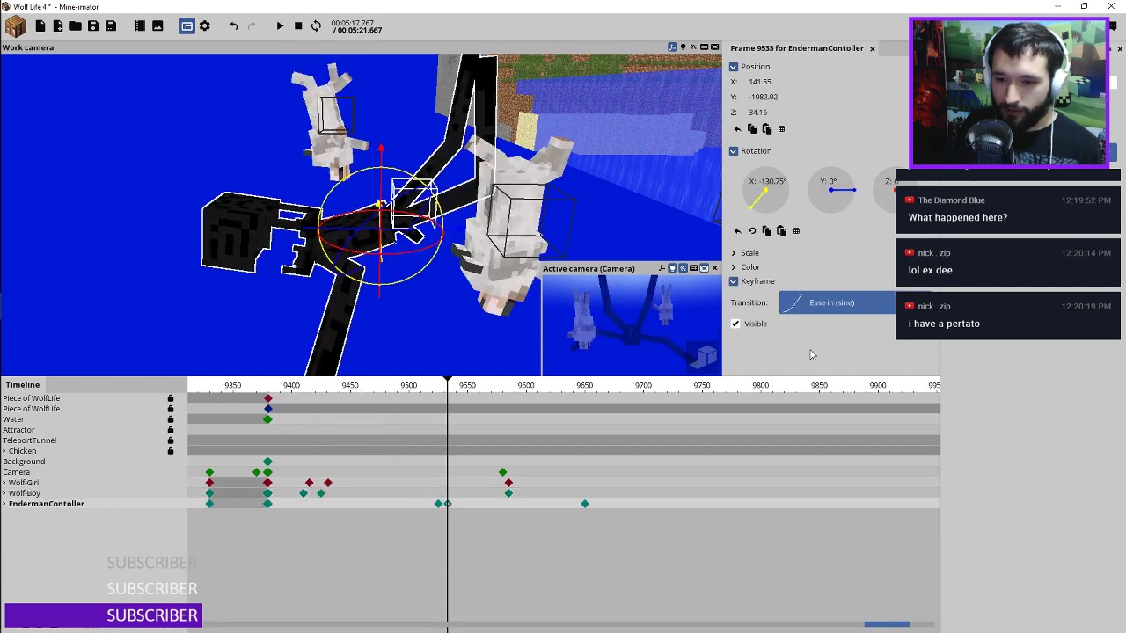
left_click(818, 306)
scroll(818, 351, "up", 2)
left_click(798, 332)
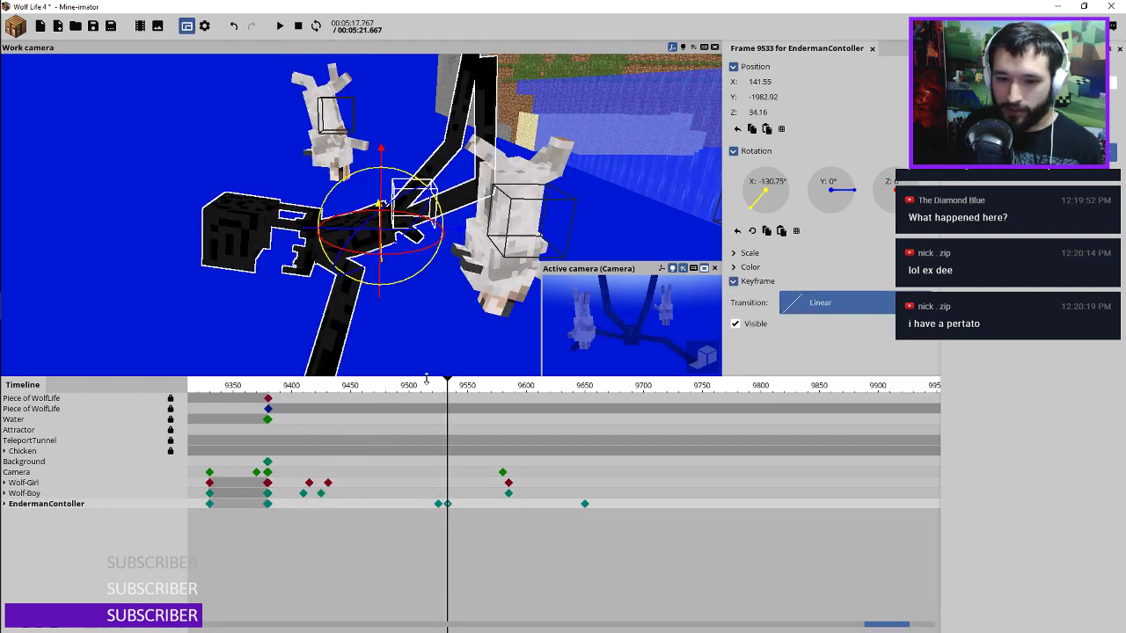
left_click(433, 391)
key("space")
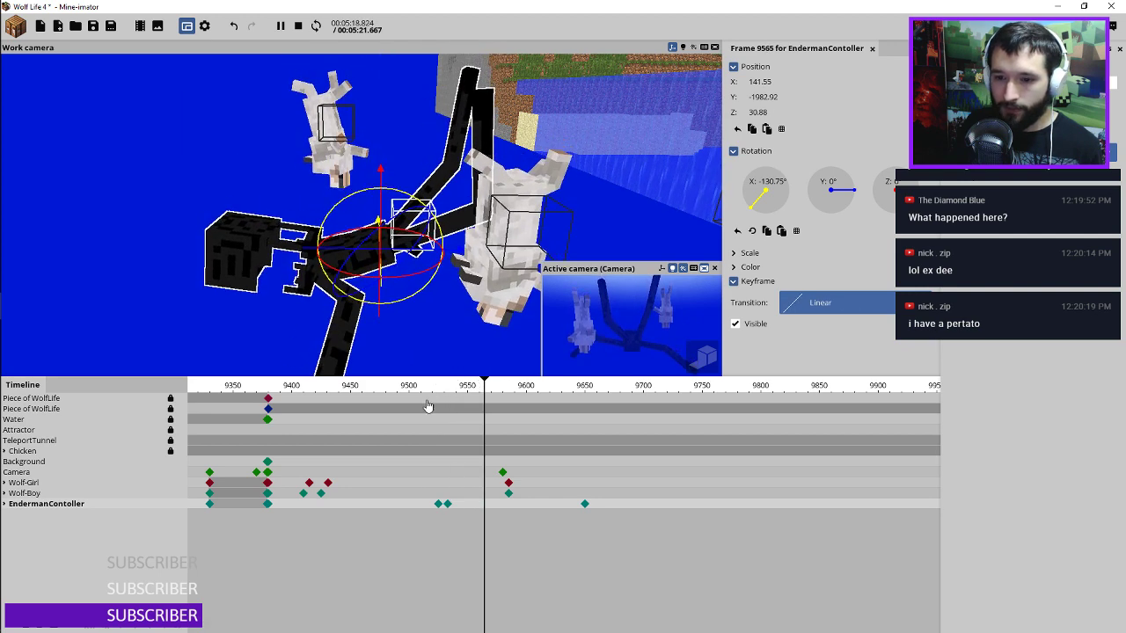
Step: Move the last EndermanController keyframe to frame 9681 and play back the enderman's slower sinking
left_click_drag(585, 504, 619, 506)
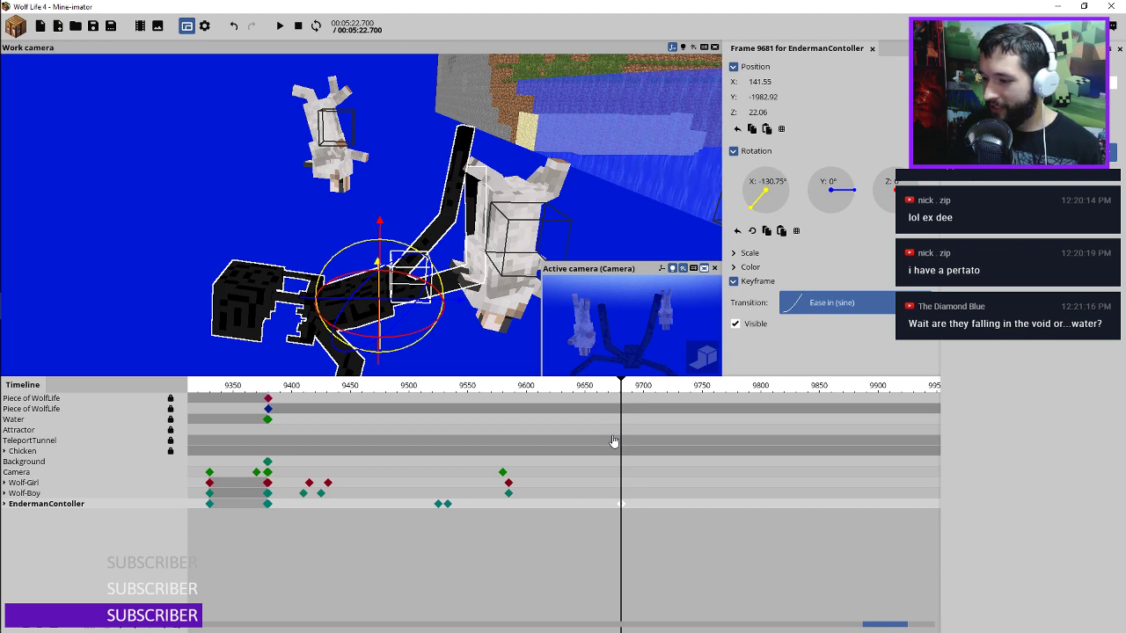
left_click(483, 387)
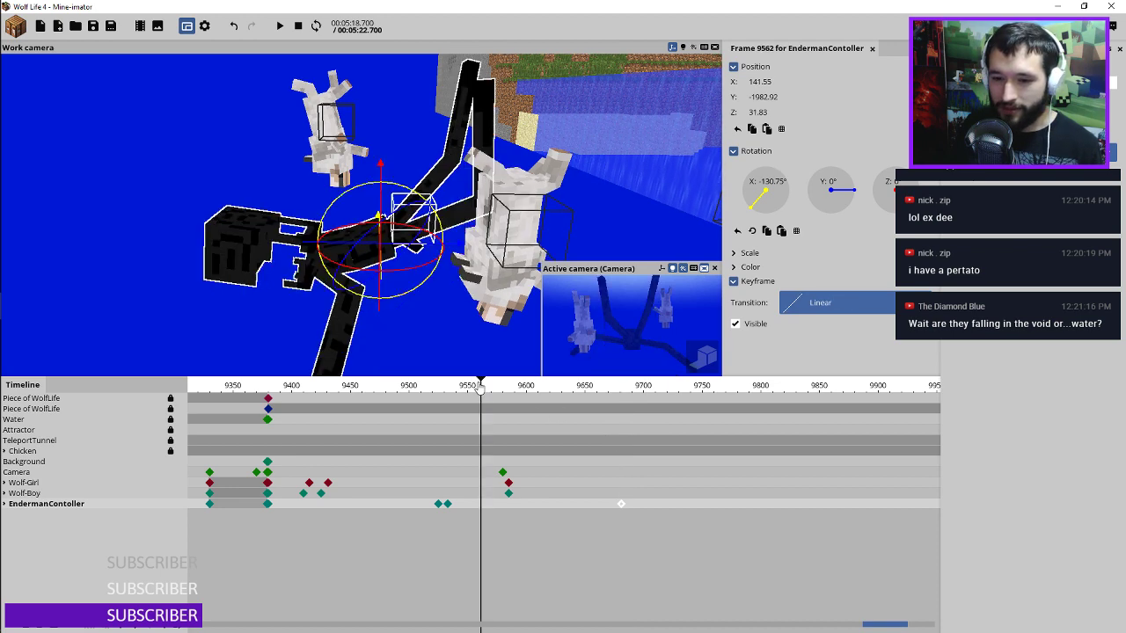
key("space")
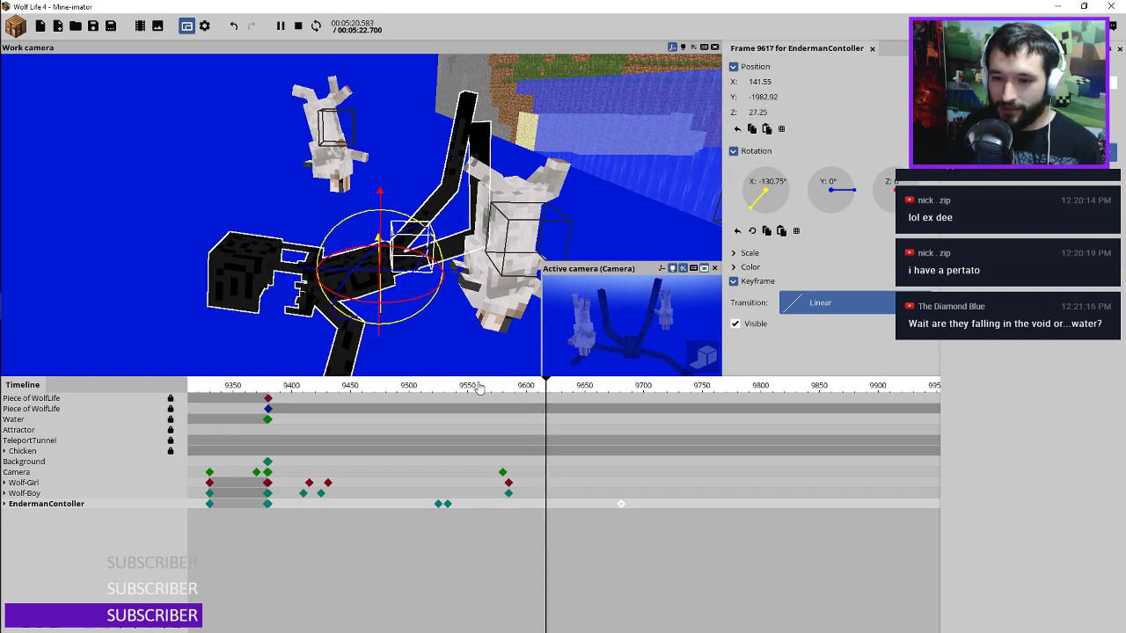
left_click(480, 387)
left_click_drag(479, 388, 395, 396)
key("space")
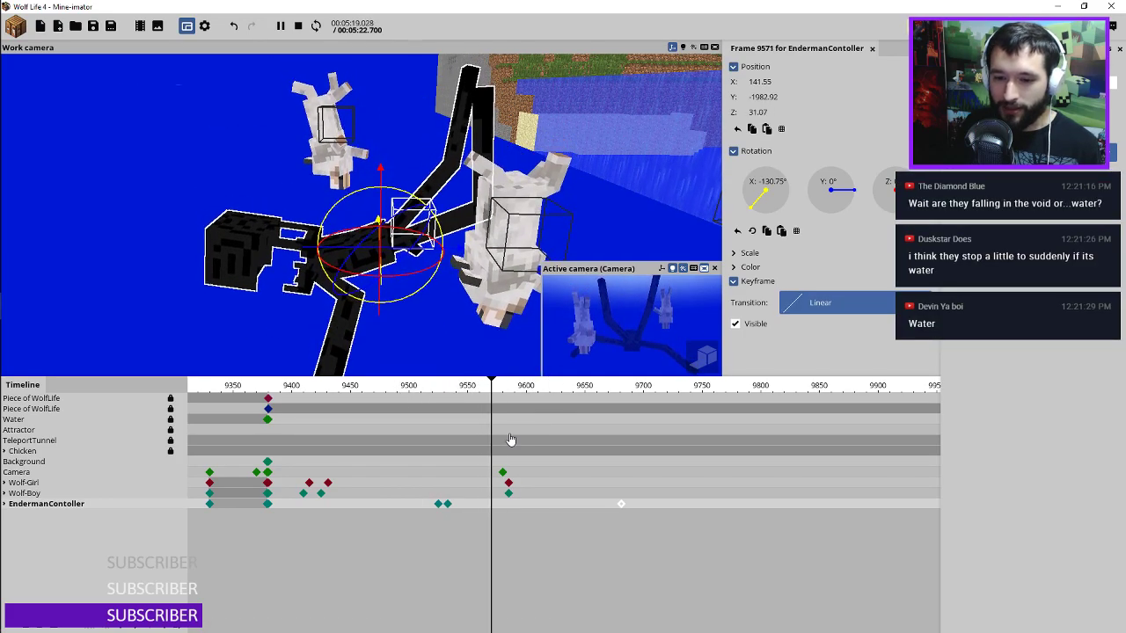
key("space")
Step: Move the last EndermanController keyframe to frame 9700 and play back the enderman's motion again
left_click_drag(621, 505, 645, 501)
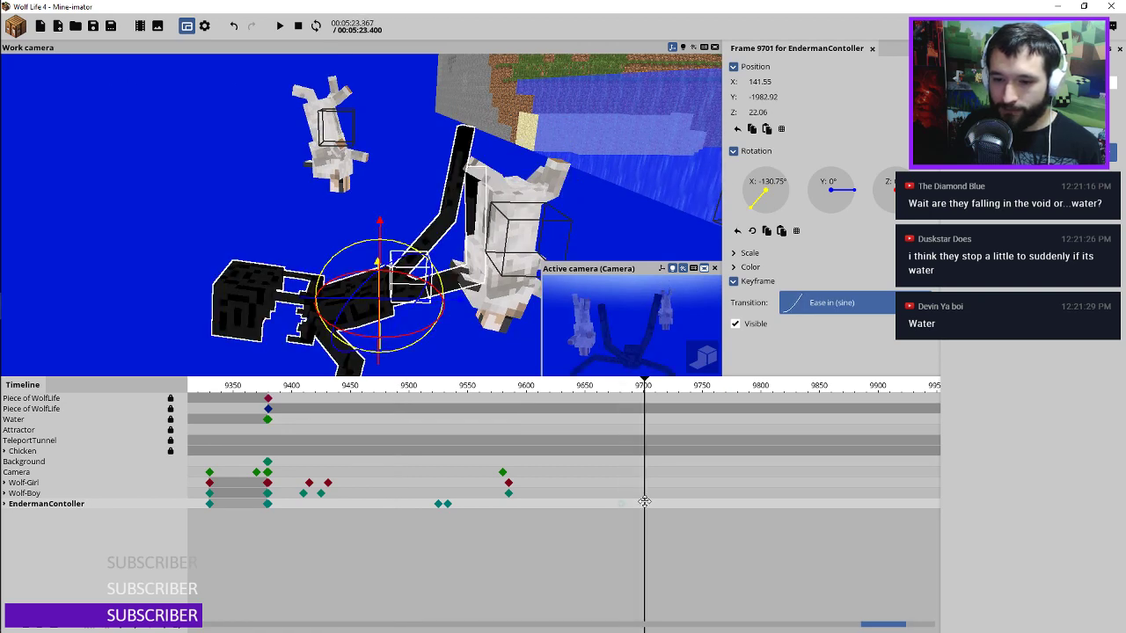
left_click_drag(645, 501, 645, 506)
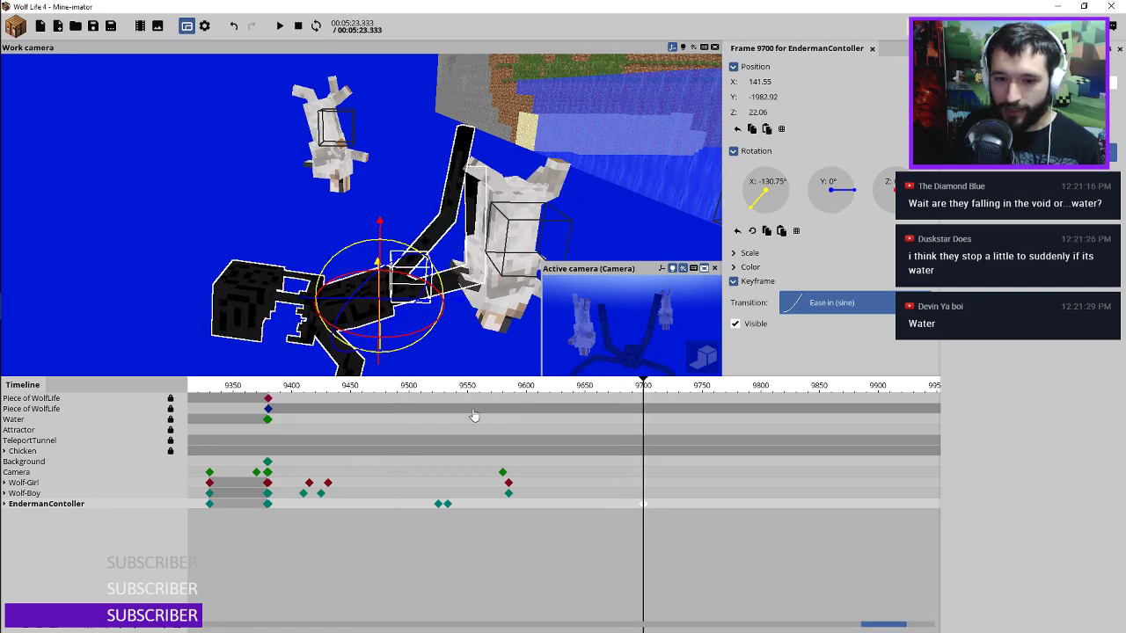
left_click(451, 388)
key("space")
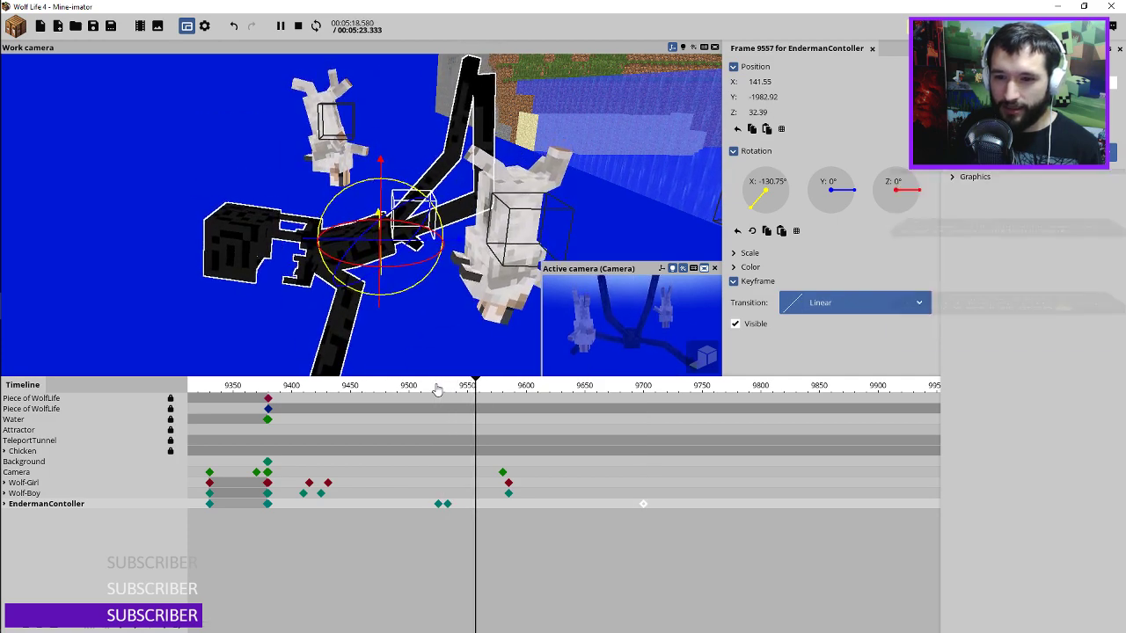
key("space")
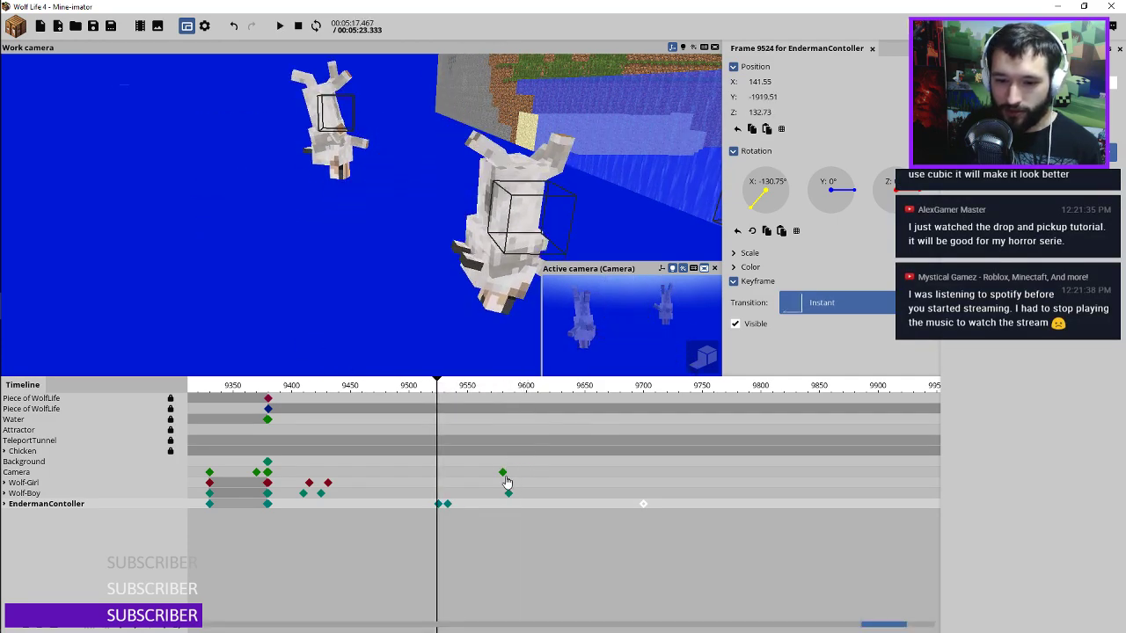
Step: Set the X rotation of the Camera keyframe at frame 9580 to 90°
left_click(503, 473)
scroll(505, 478, "up", 5, "ctrl")
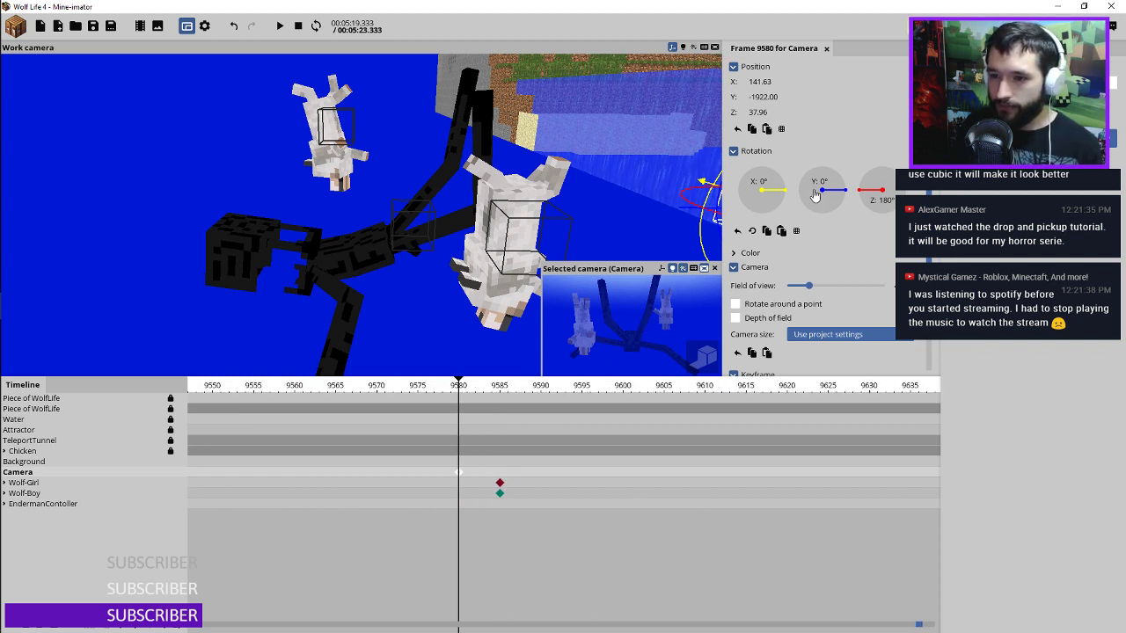
mouse_move(763, 190)
left_mouse_down()
mouse_move(792, 211)
mouse_move(772, 189)
mouse_move(757, 216)
mouse_move(759, 204)
left_mouse_up()
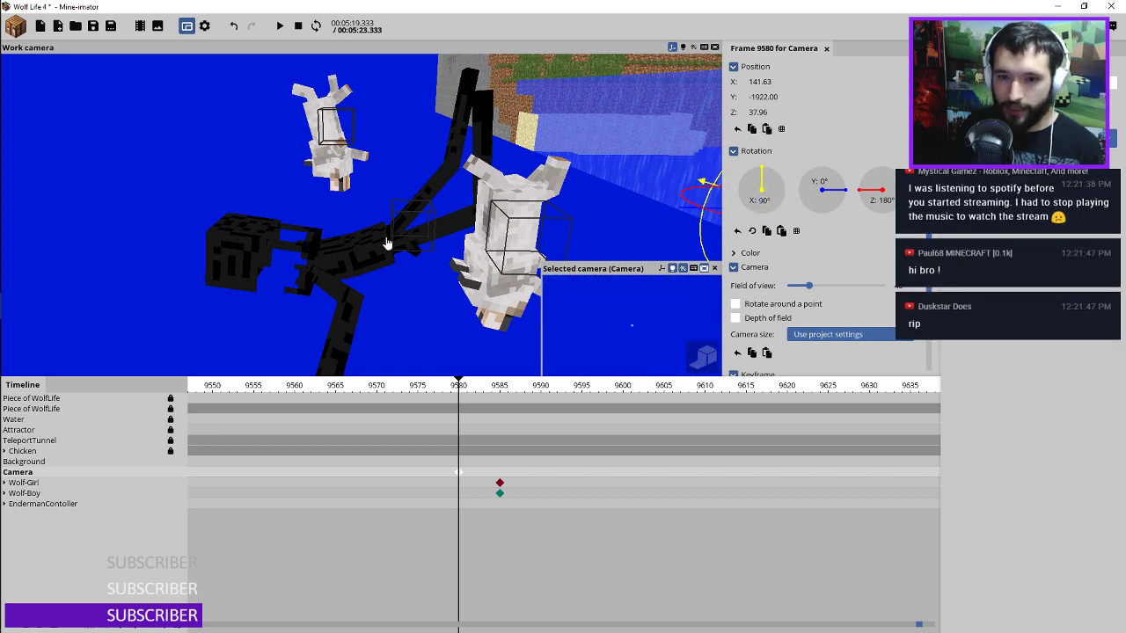
Step: Move the Camera at frame 9580 back and up to about Y -2000.39, Z 52.69
right_click_drag(387, 243, 458, 227)
left_click_drag(621, 132, 327, 129)
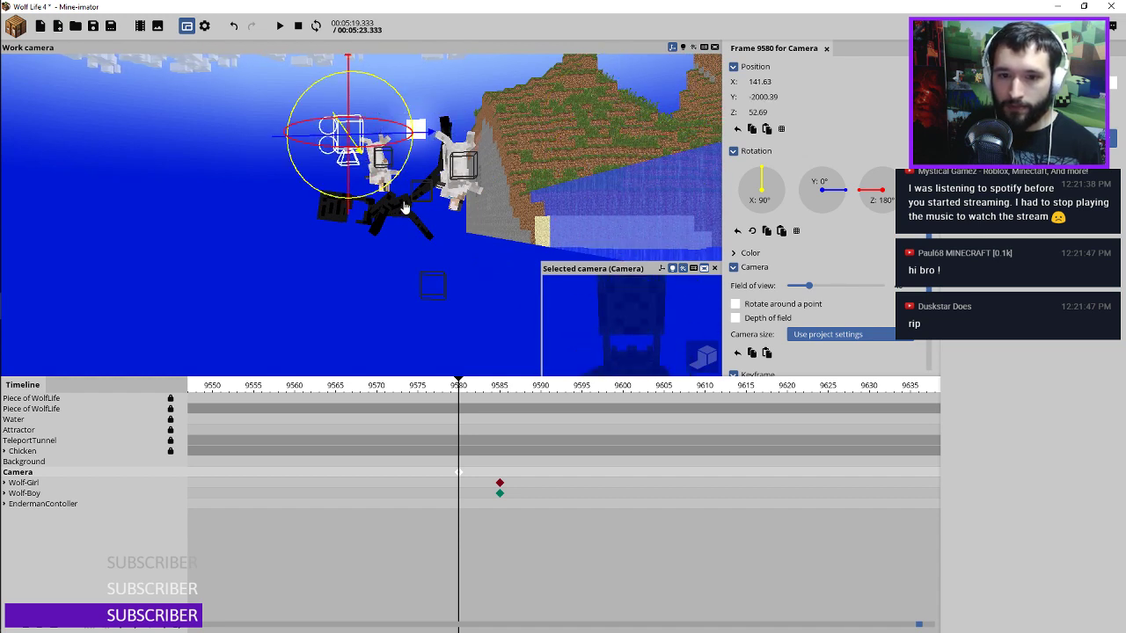
Step: Expand the EndermanController hierarchy and add keyframes for the enderman's Mouth and Head at frame 9525
scroll(453, 491, "down", 3, "ctrl")
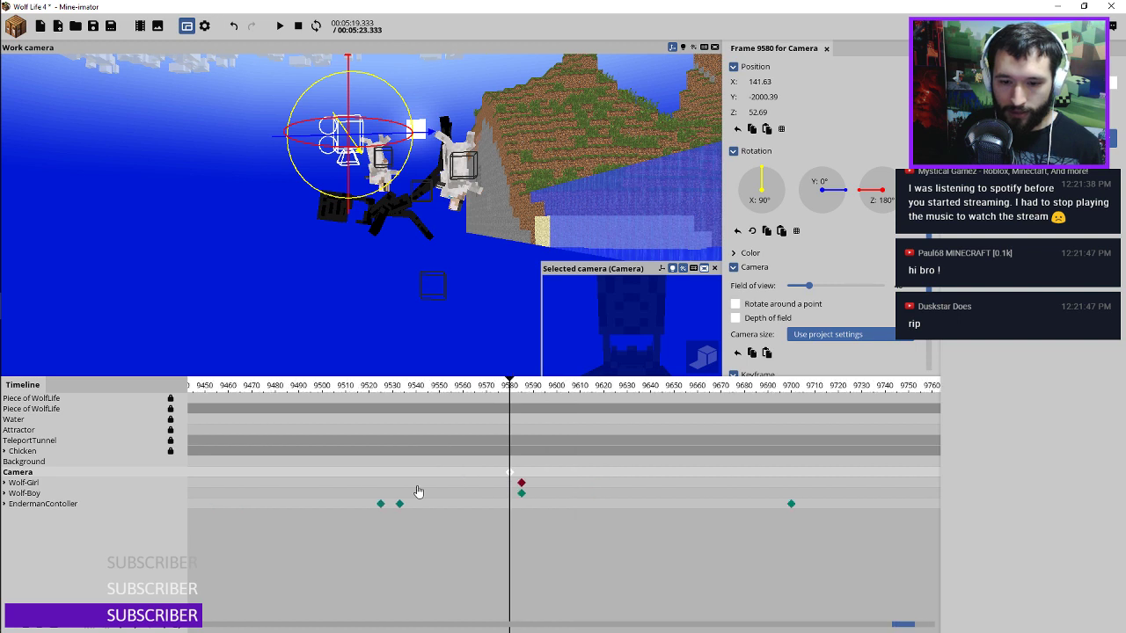
left_click(5, 504)
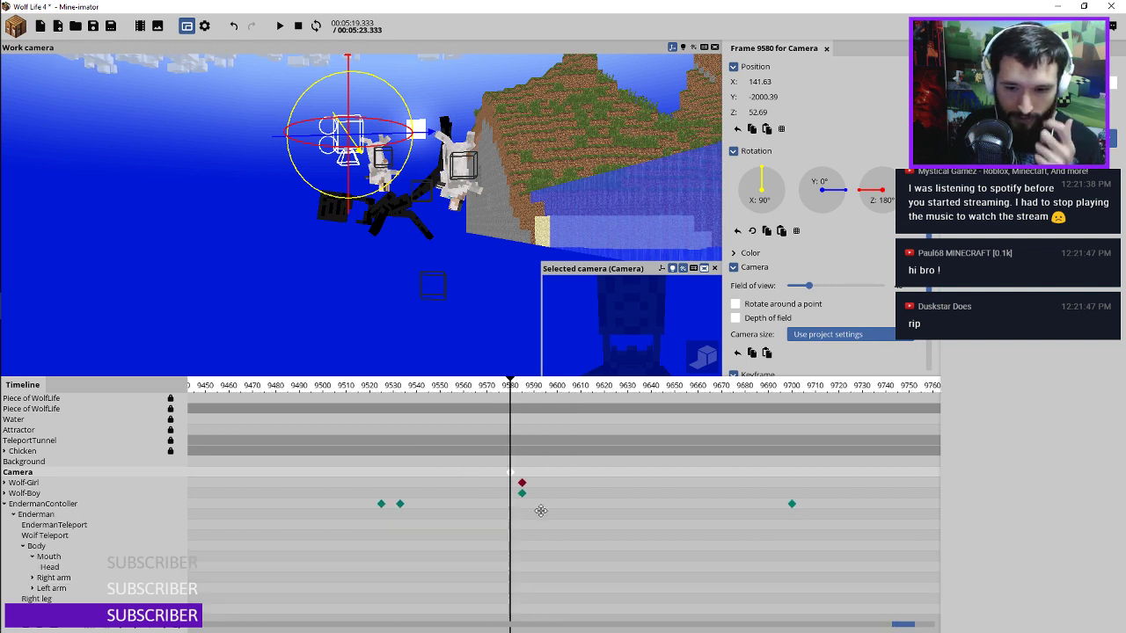
scroll(580, 502, "left", 2)
left_click(472, 531)
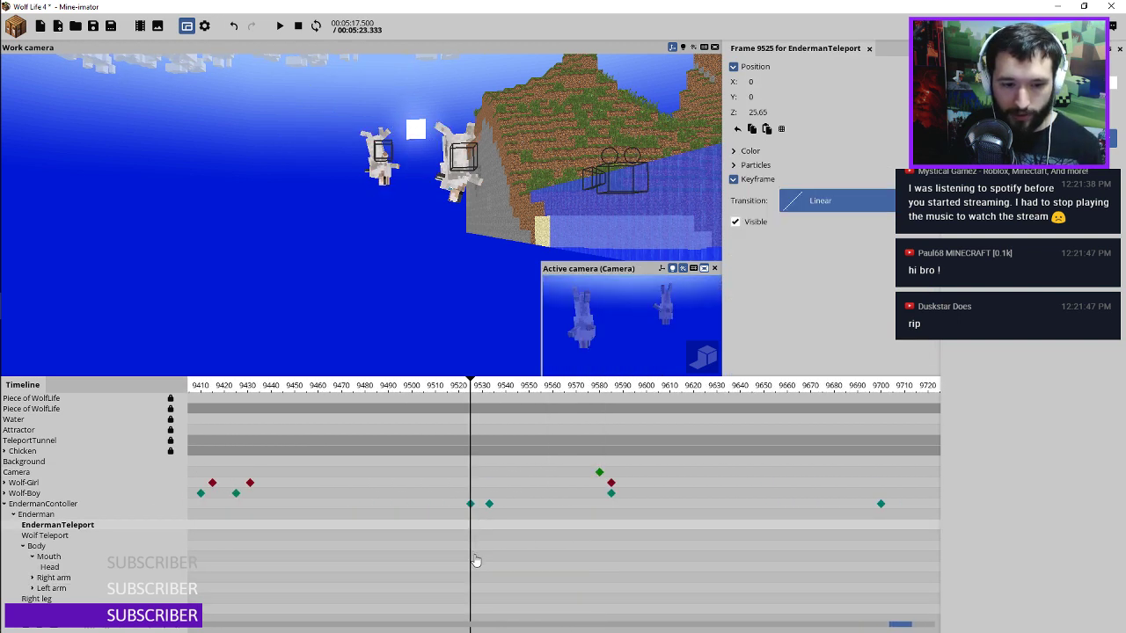
left_click(481, 558)
left_click(471, 556)
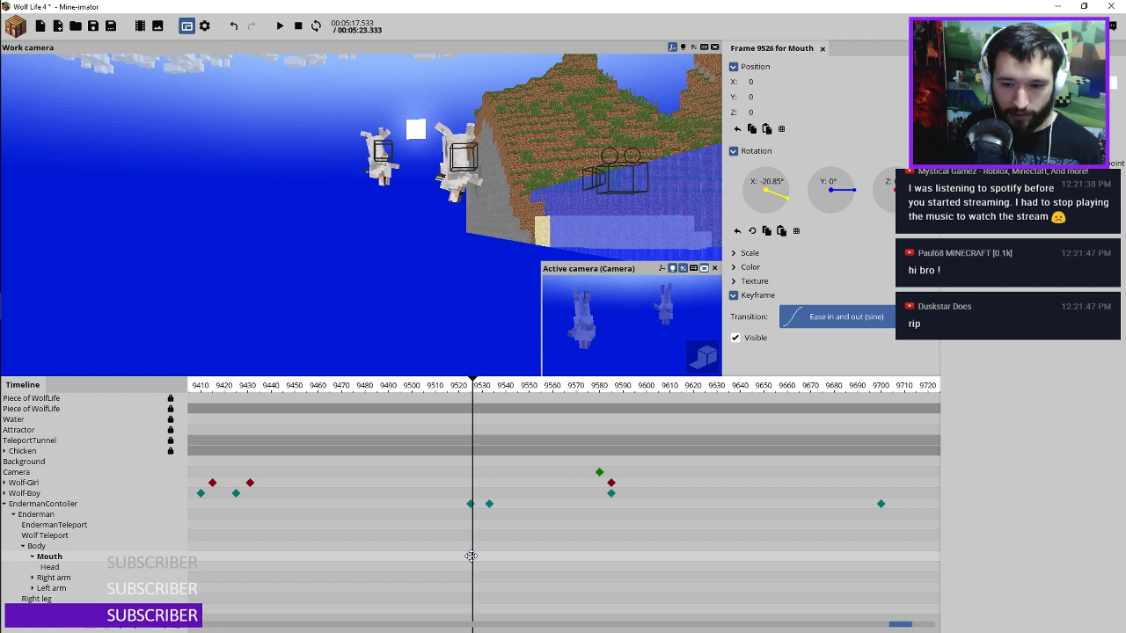
left_click(470, 556)
left_click(470, 570)
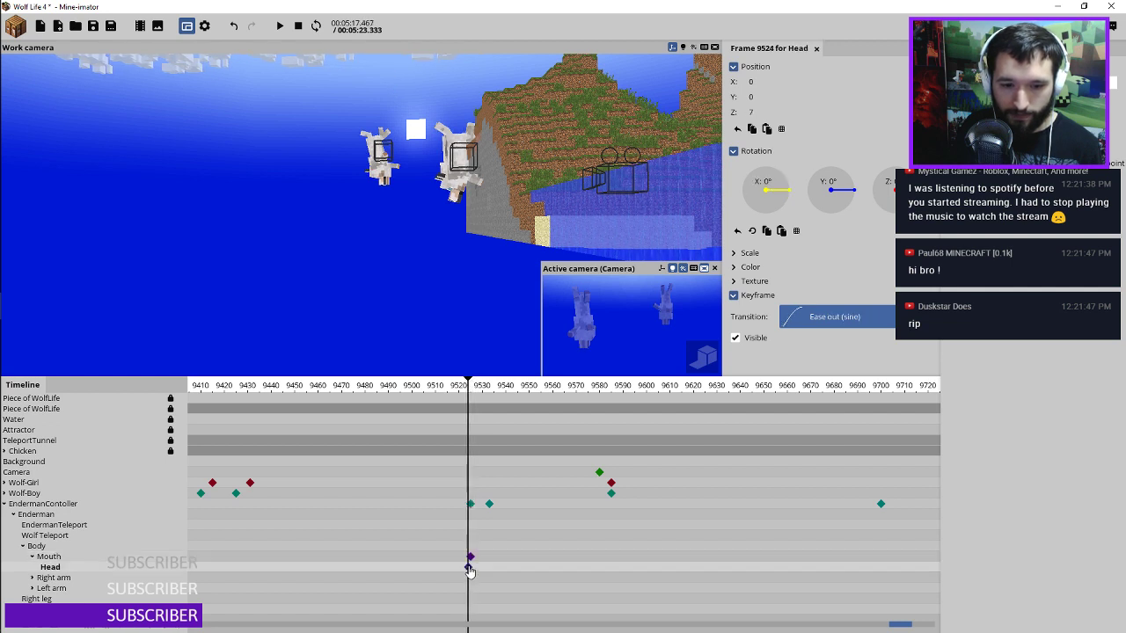
scroll(471, 570, "up", 2, "ctrl")
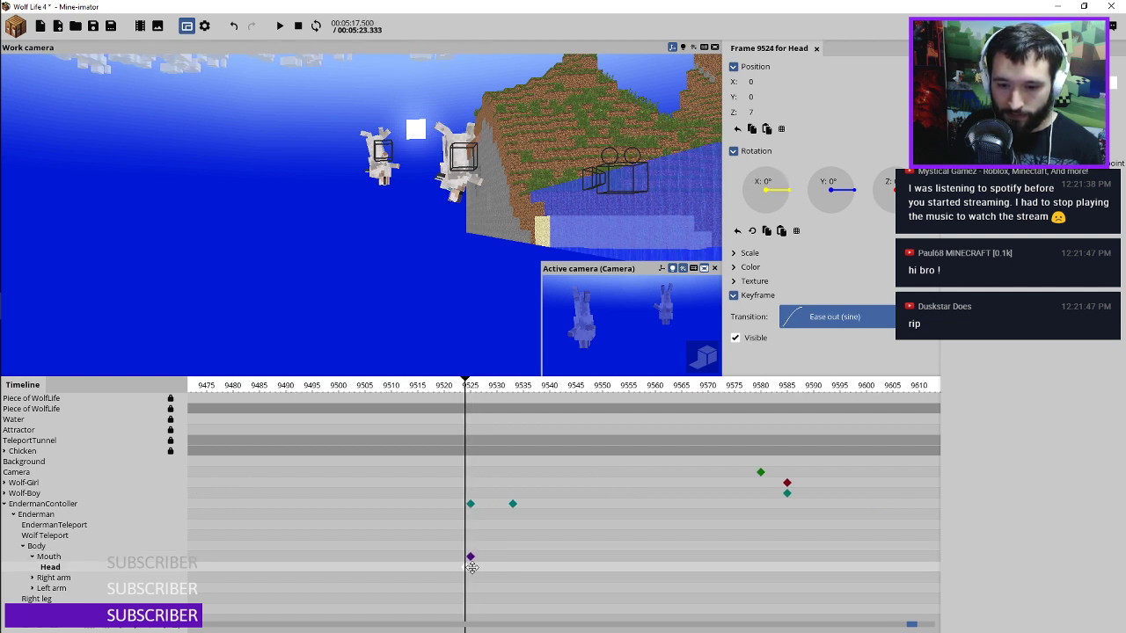
left_click(471, 561)
Step: Add Mouth and Head keyframes at frame 9530 and set the Head keyframe's Z position to 1
left_click(517, 559)
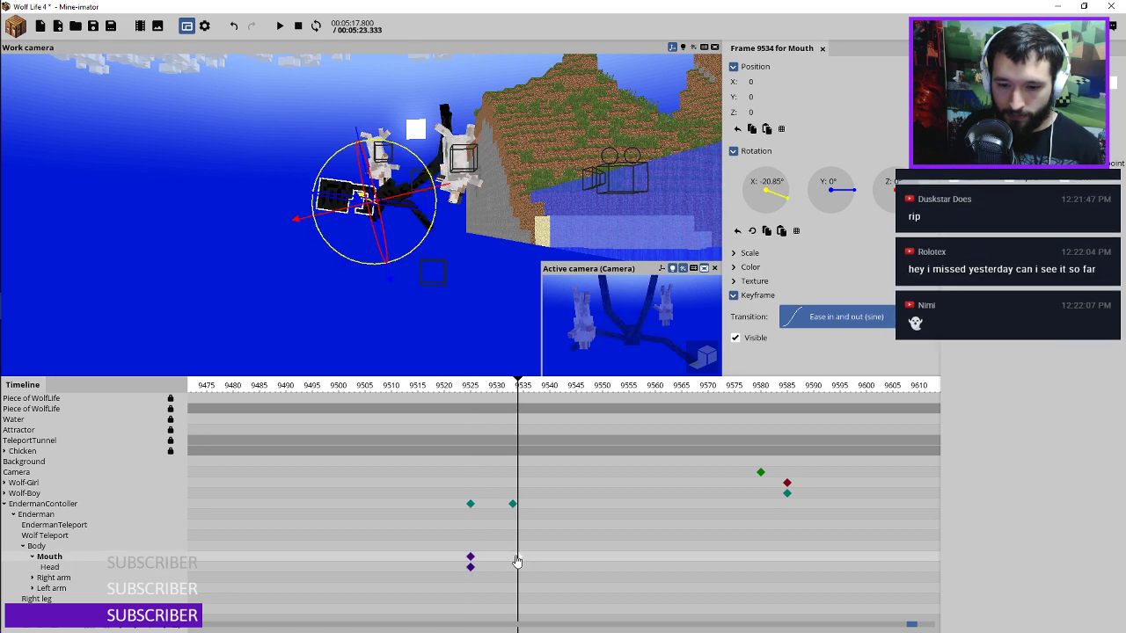
left_click_drag(517, 562, 496, 556)
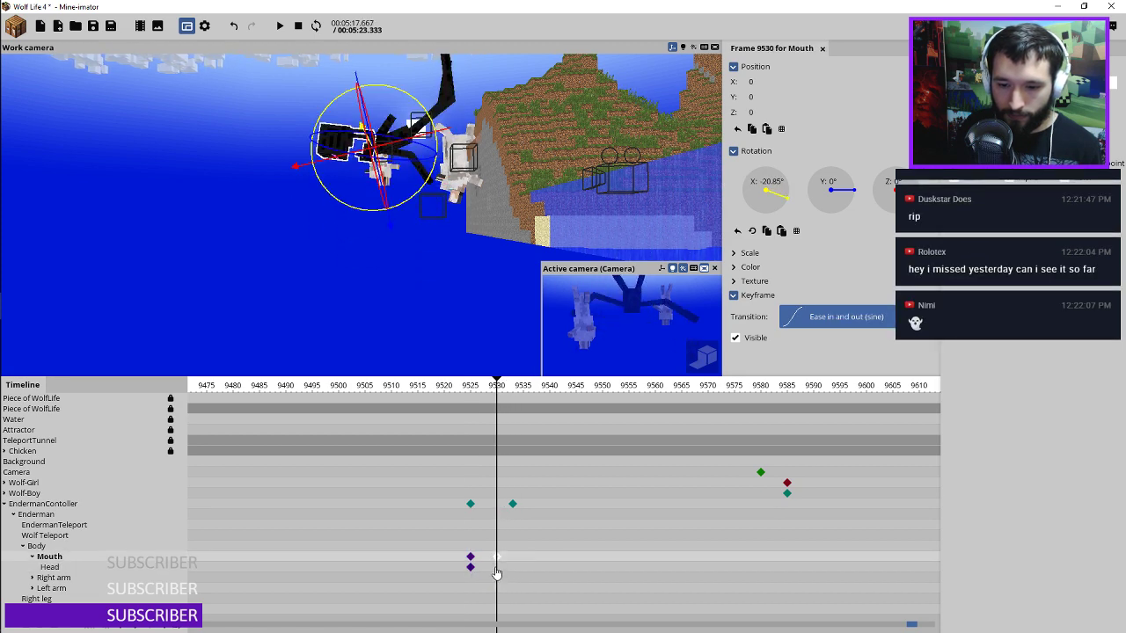
left_click(497, 570)
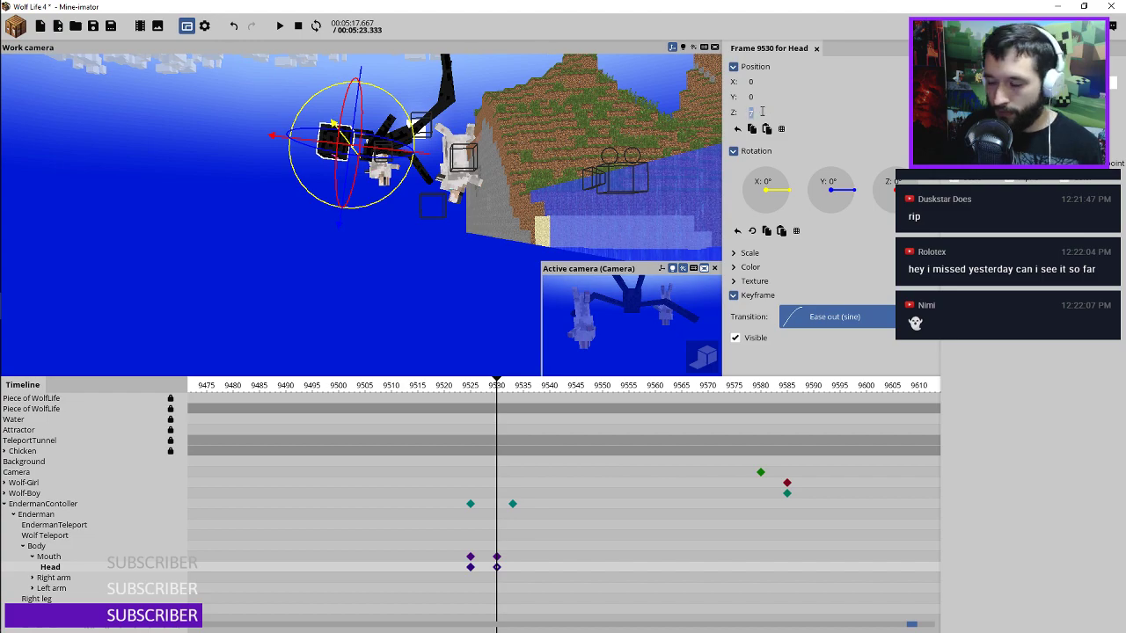
type("1")
left_click_drag(546, 151, 515, 148)
scroll(530, 173, "up", 7)
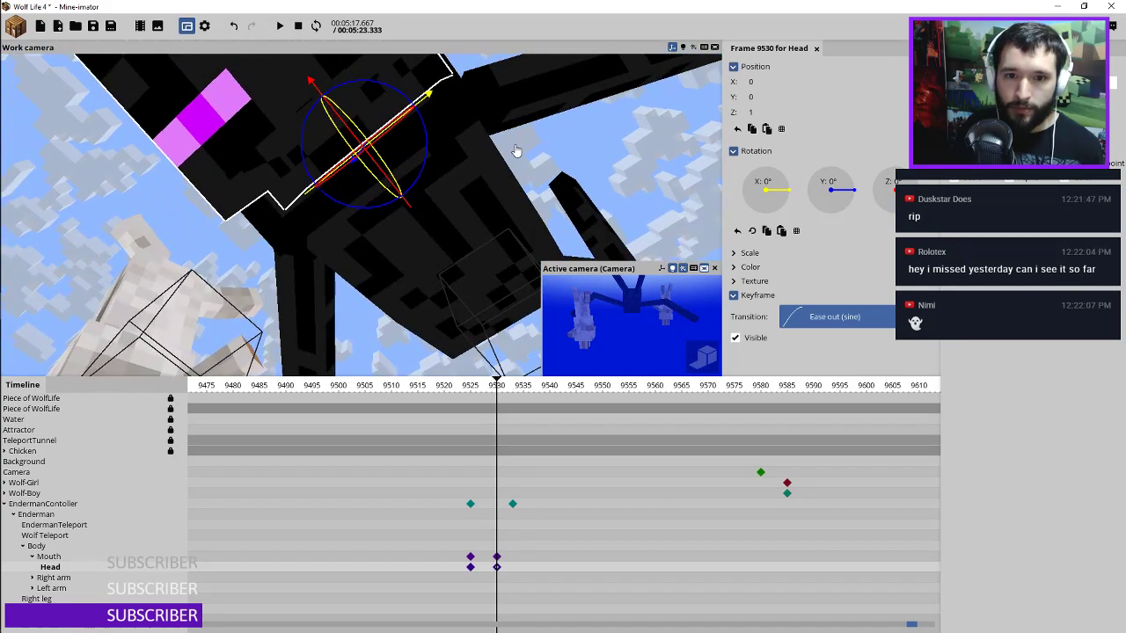
Step: Save the project and play back the enderman's mouth movement from just before frame 9525
left_click(92, 26)
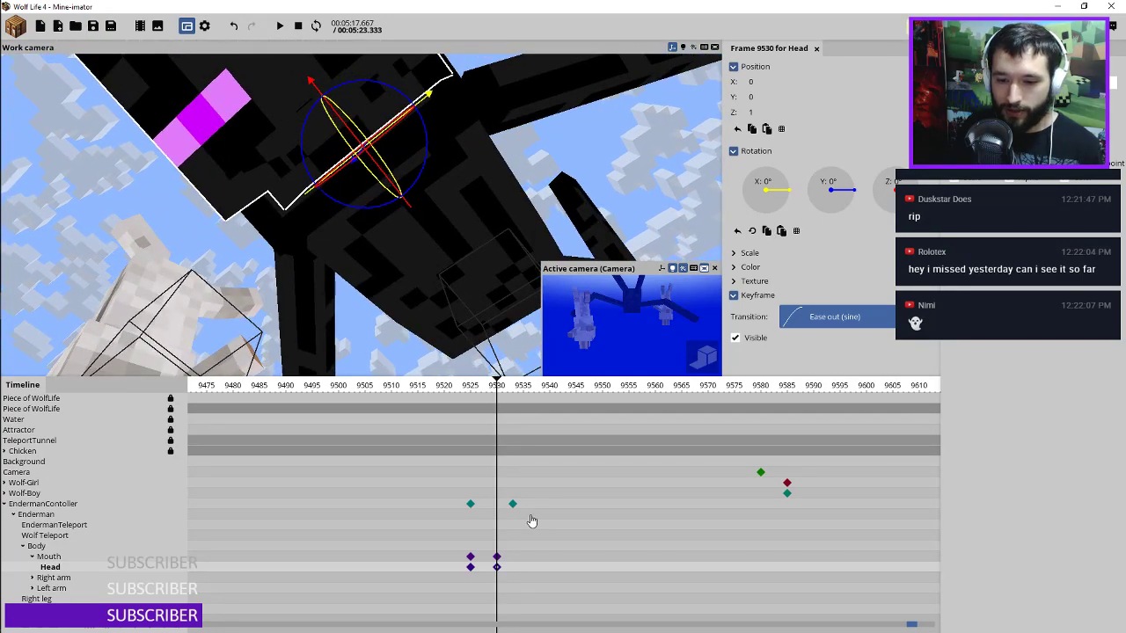
left_click(455, 389)
key("space")
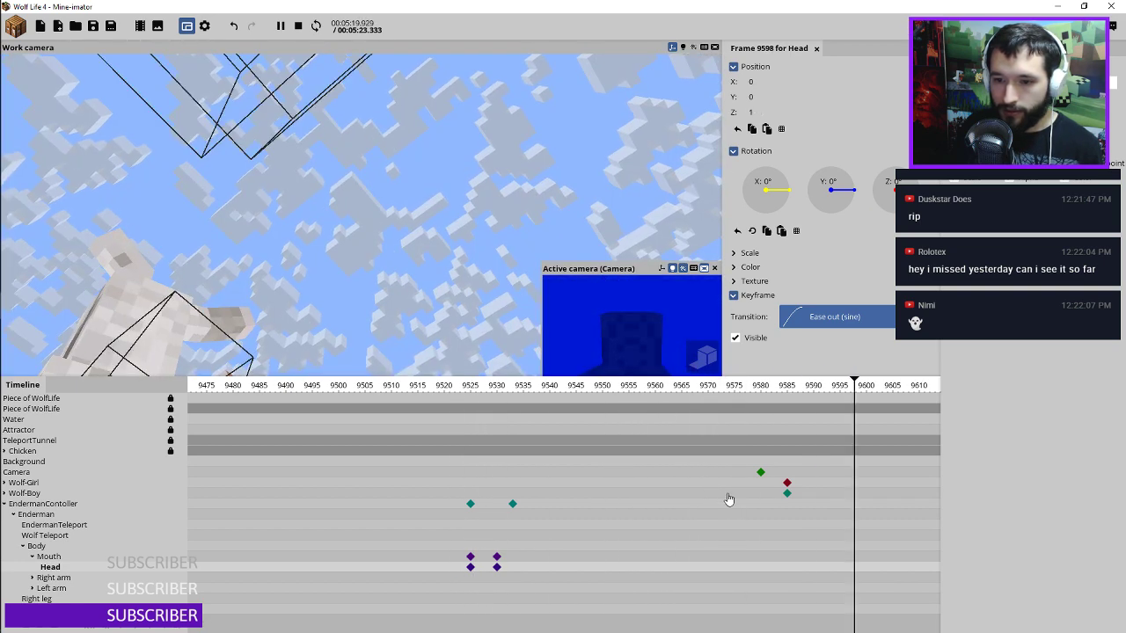
Step: Move the Camera at frame 9580 to about Y -1990.42, Z 58.61 and play back the shot
left_click(761, 472)
scroll(294, 169, "down", 6)
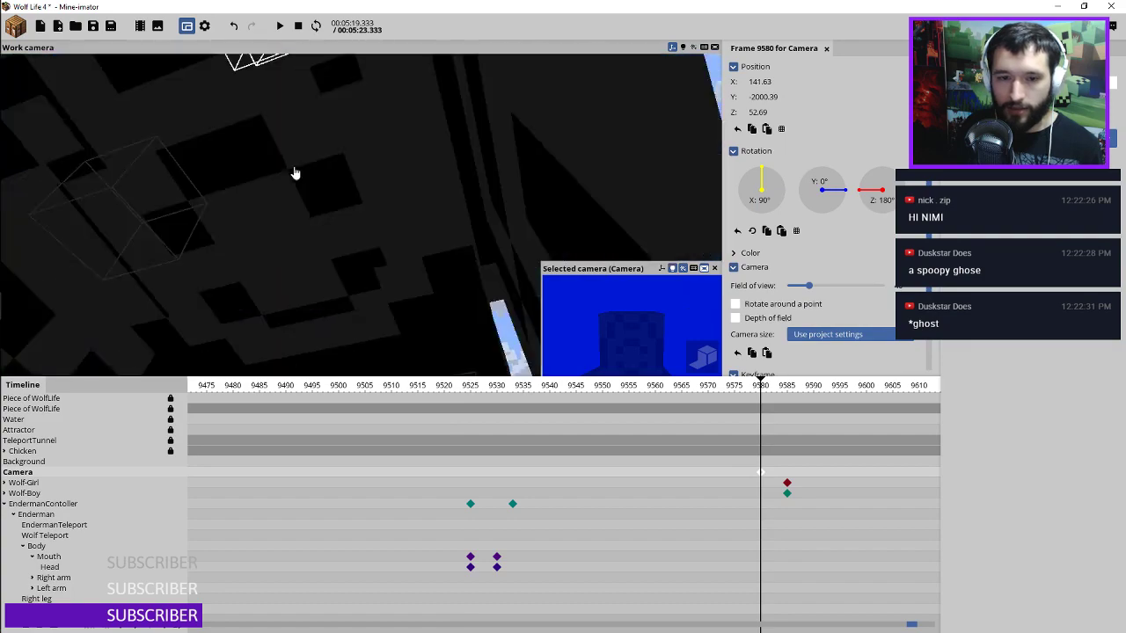
left_click_drag(295, 173, 359, 181)
scroll(377, 194, "down", 3)
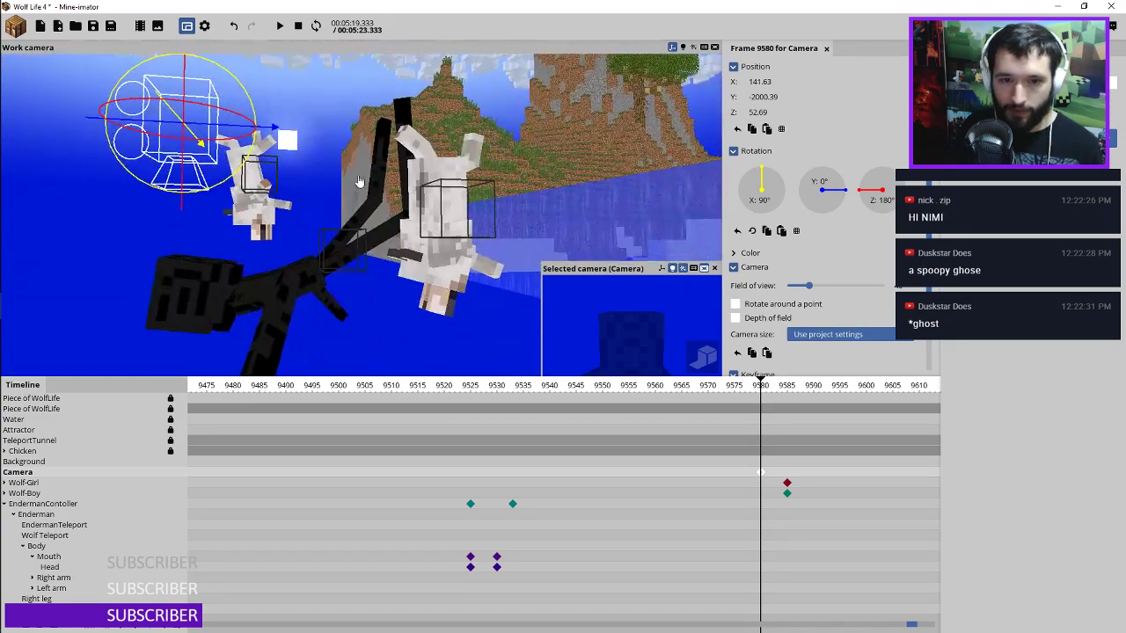
left_click_drag(262, 131, 343, 132)
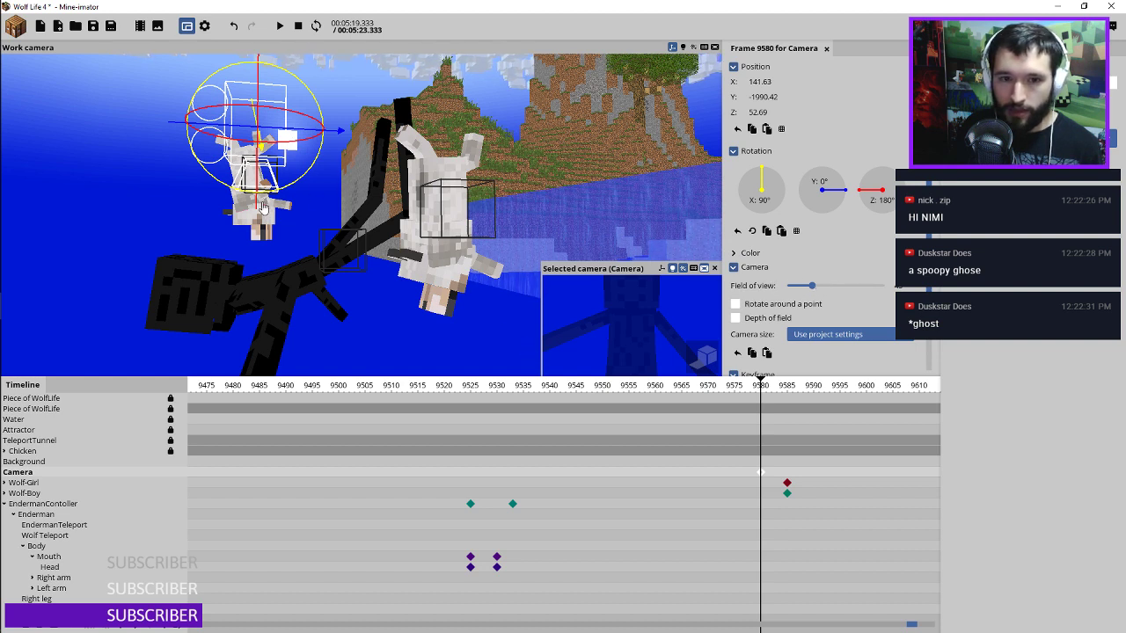
left_click_drag(258, 209, 299, 172)
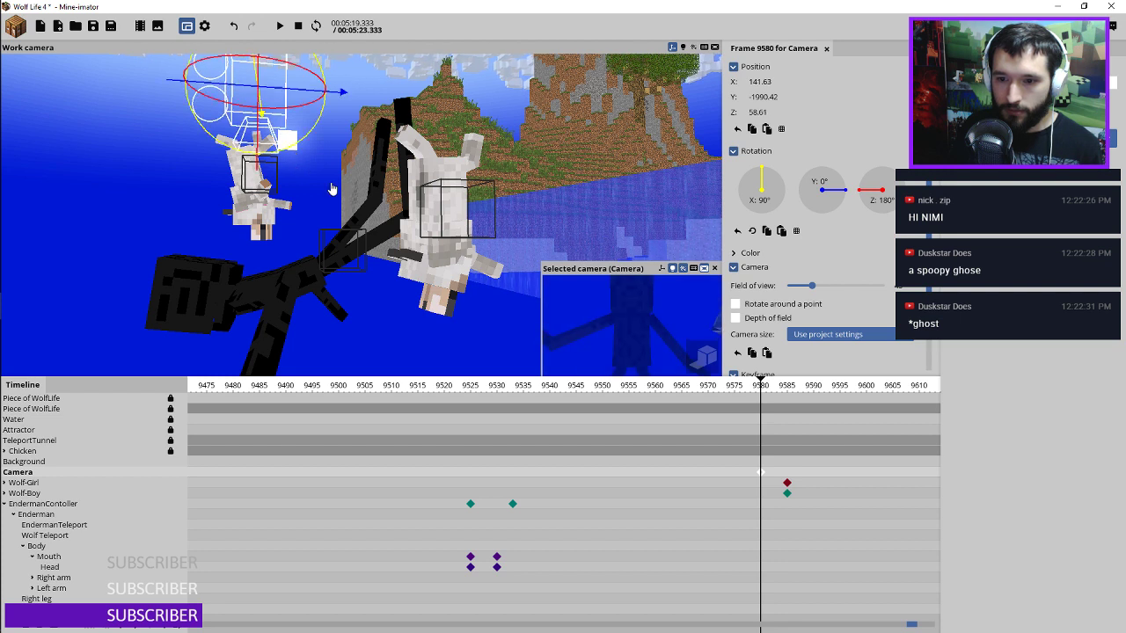
key("space")
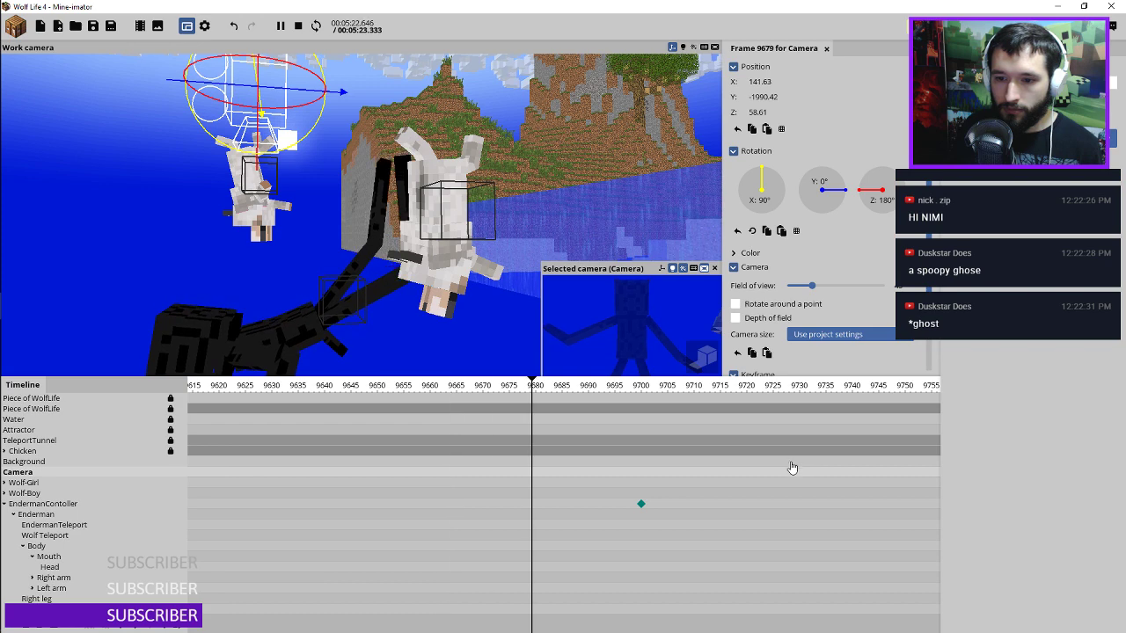
key("space")
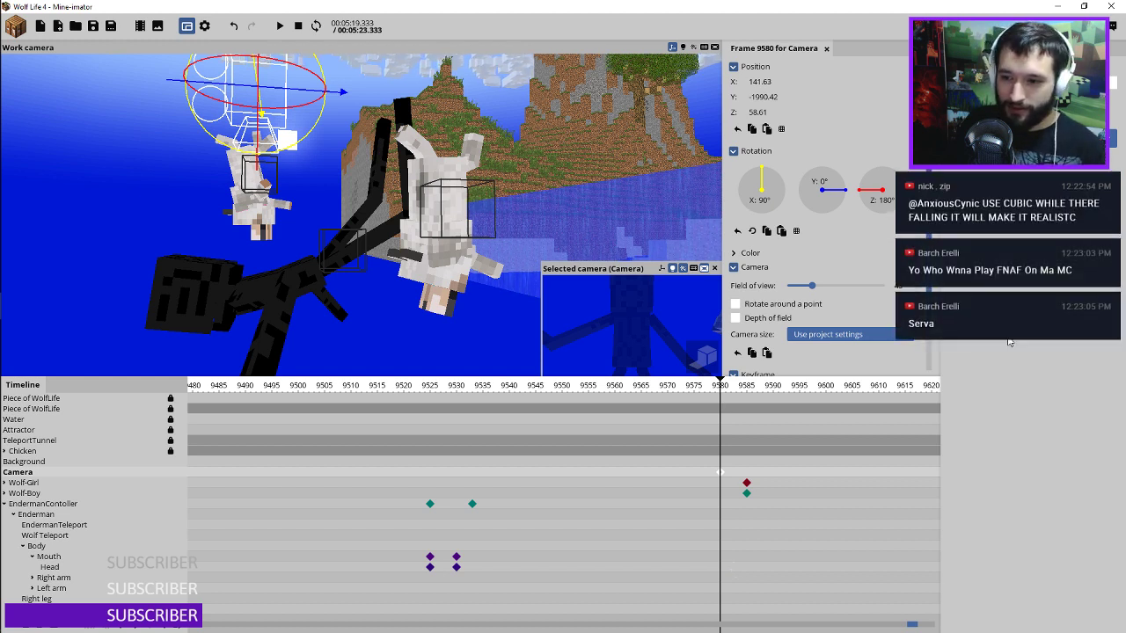
Step: Try the quart and exponential ease in and out transitions on the EndermanController keyframe at frame 9533, then restore Linear
left_click_drag(929, 287, 927, 354)
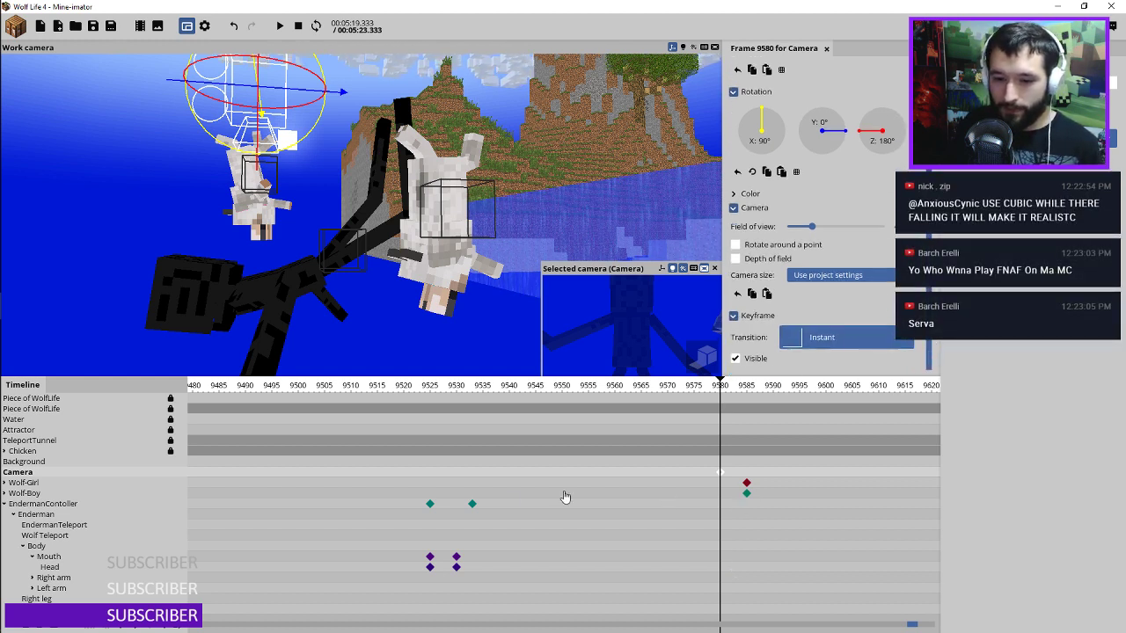
left_click(472, 505)
left_click(837, 308)
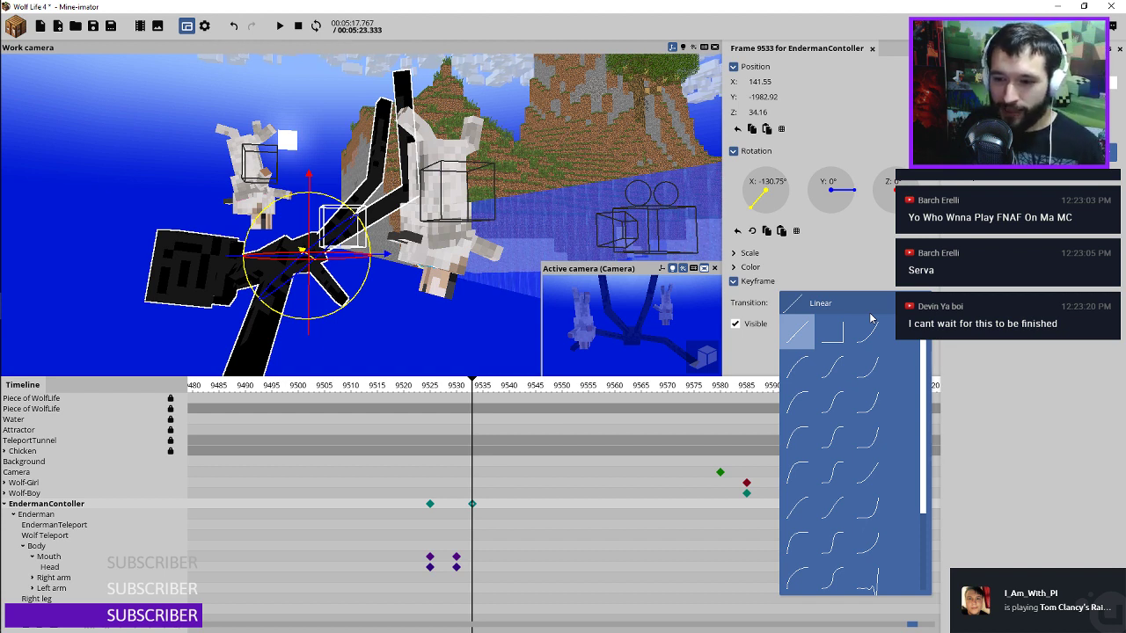
left_click(835, 455)
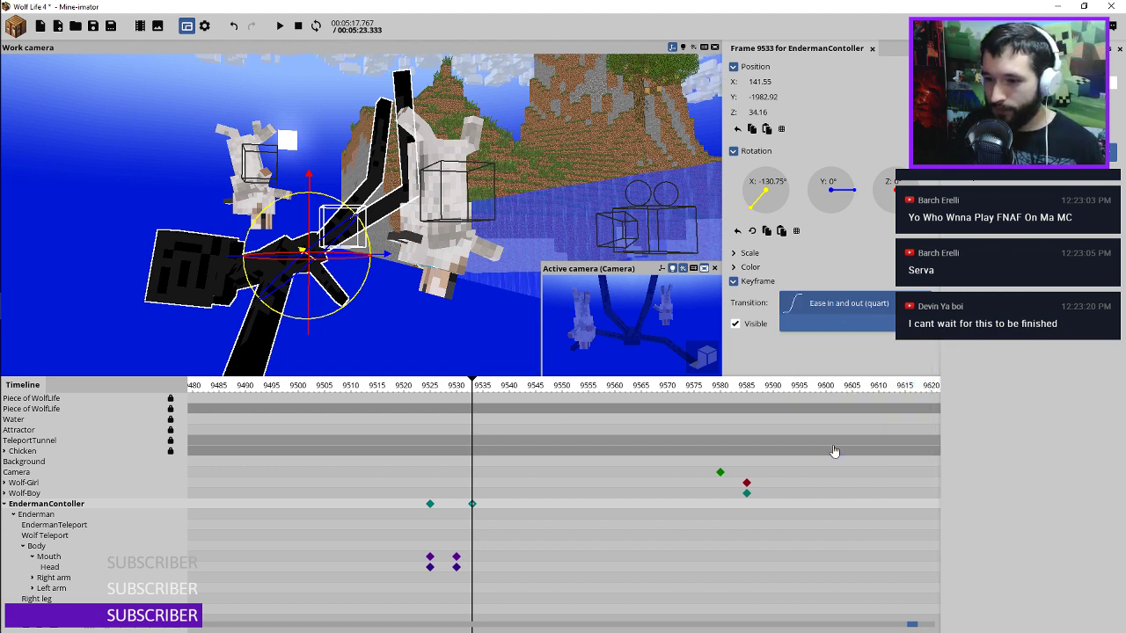
left_click(867, 307)
left_click(836, 510)
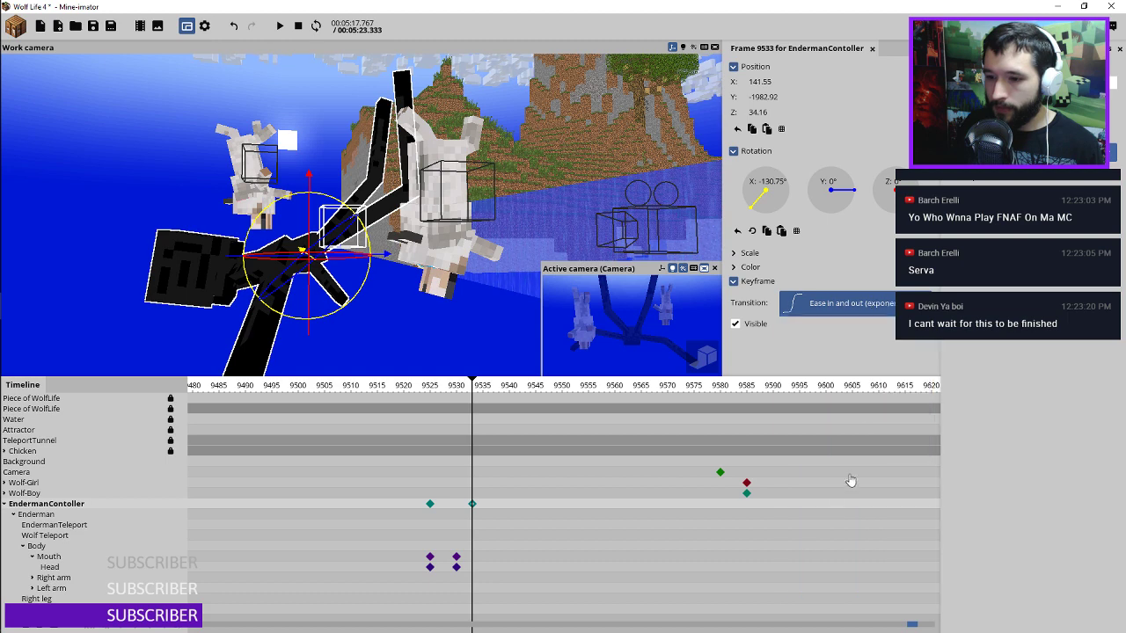
left_click(874, 307)
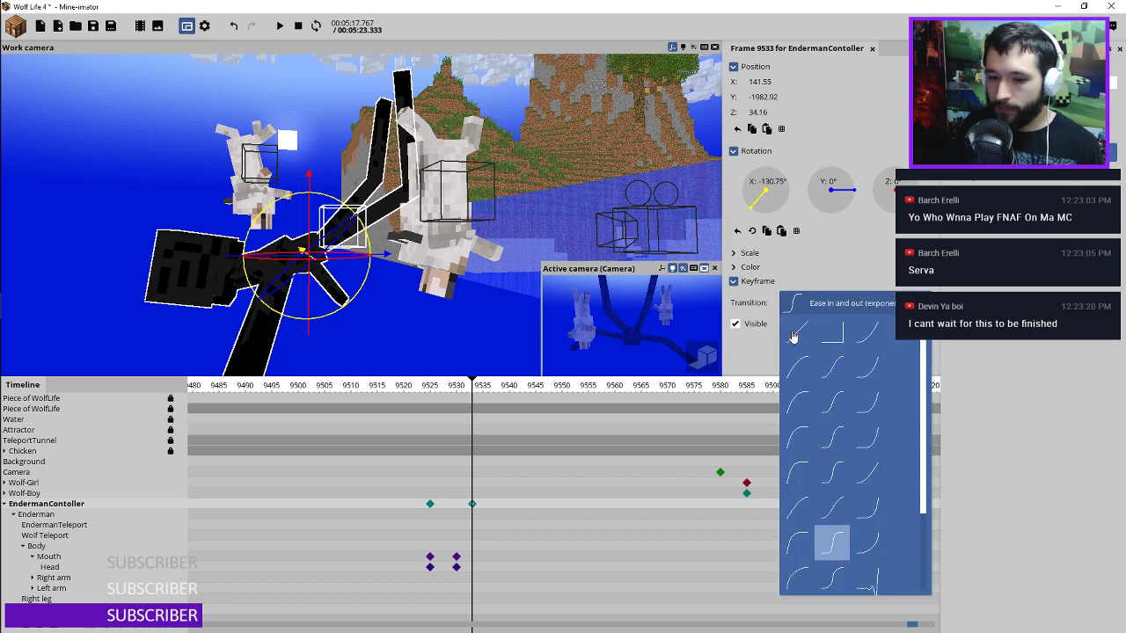
left_click(796, 334)
Step: Play back the enderman's motion from frame 9525
left_click(431, 389)
key("space")
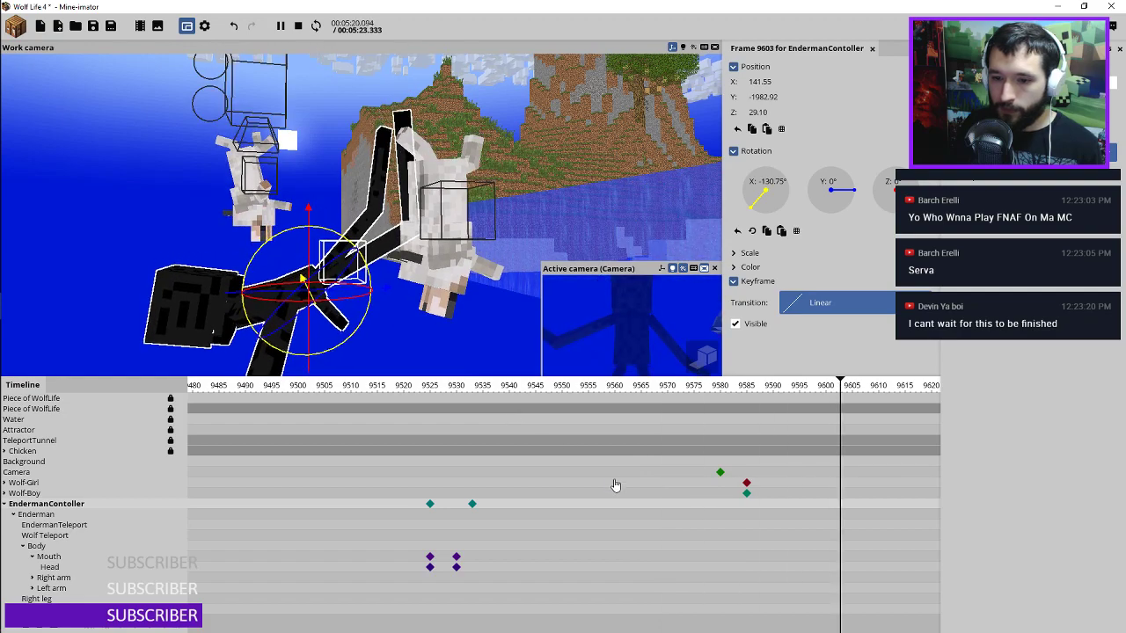
key("space")
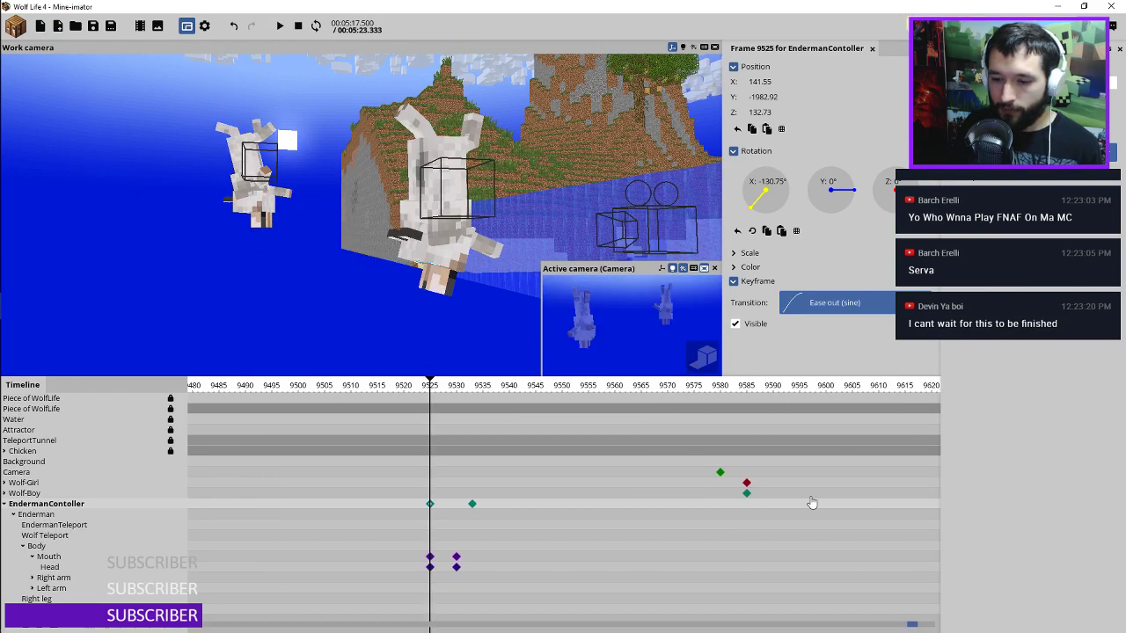
Step: Move the last Wolf-Girl and Wolf-Boy keyframes to frame 9650 and lower both wolves, bringing Wolf-Boy to about Z 29.98
right_click_drag(804, 502, 740, 491)
left_click_drag(703, 481, 780, 492)
scroll(704, 498, "down", 4)
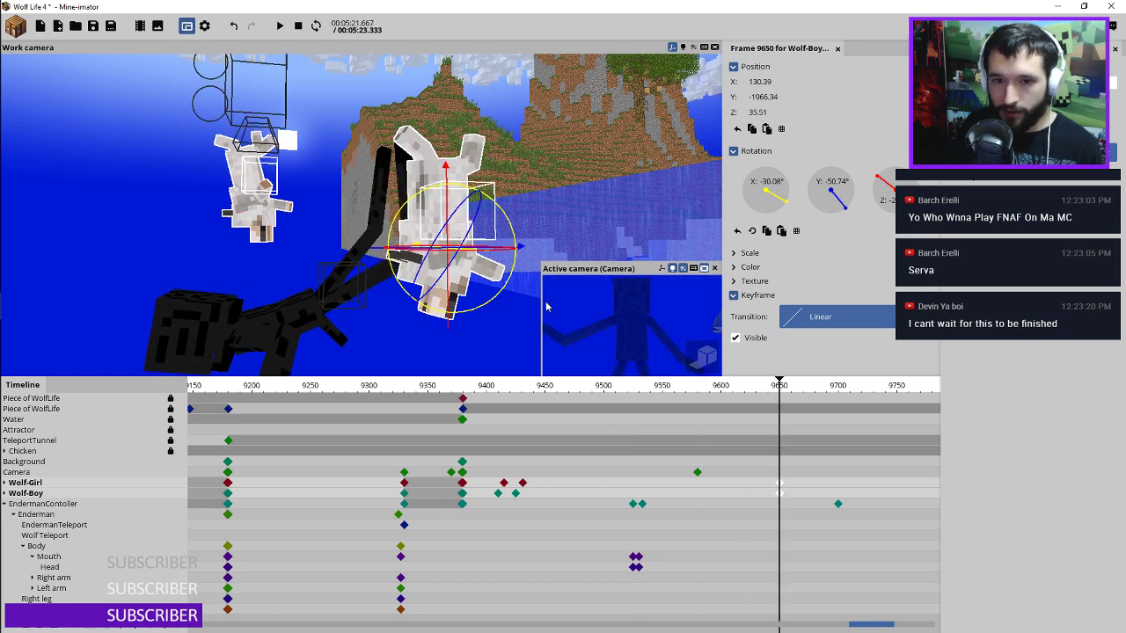
left_click_drag(446, 201, 449, 248)
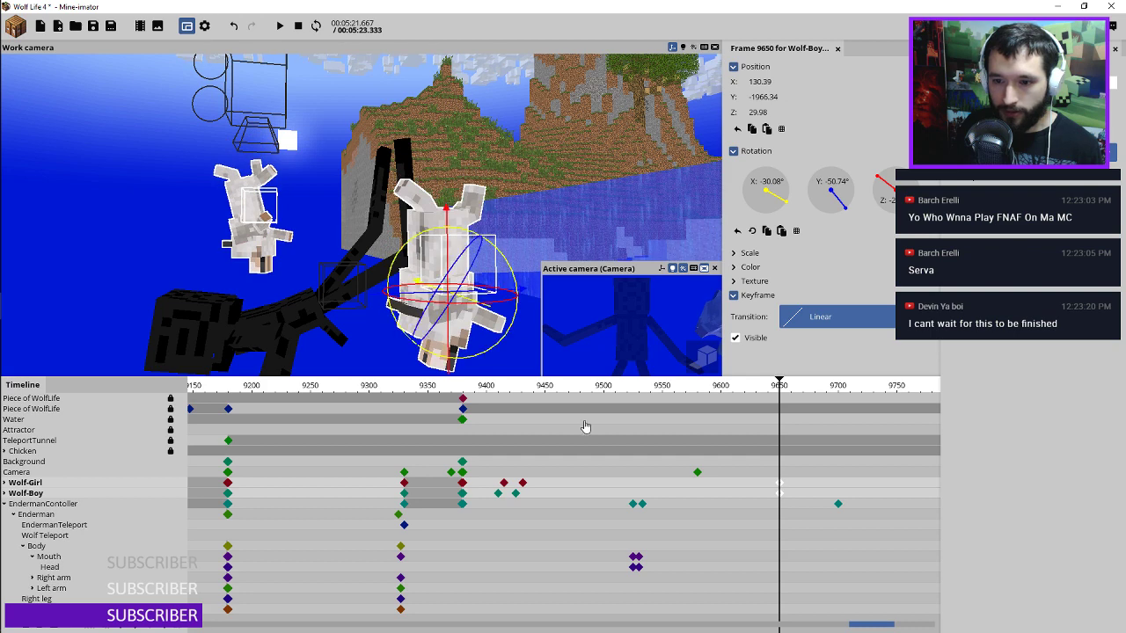
Step: Play back the sequence from frame 9286 to check the wolves' sinking
left_click(354, 387)
key("space")
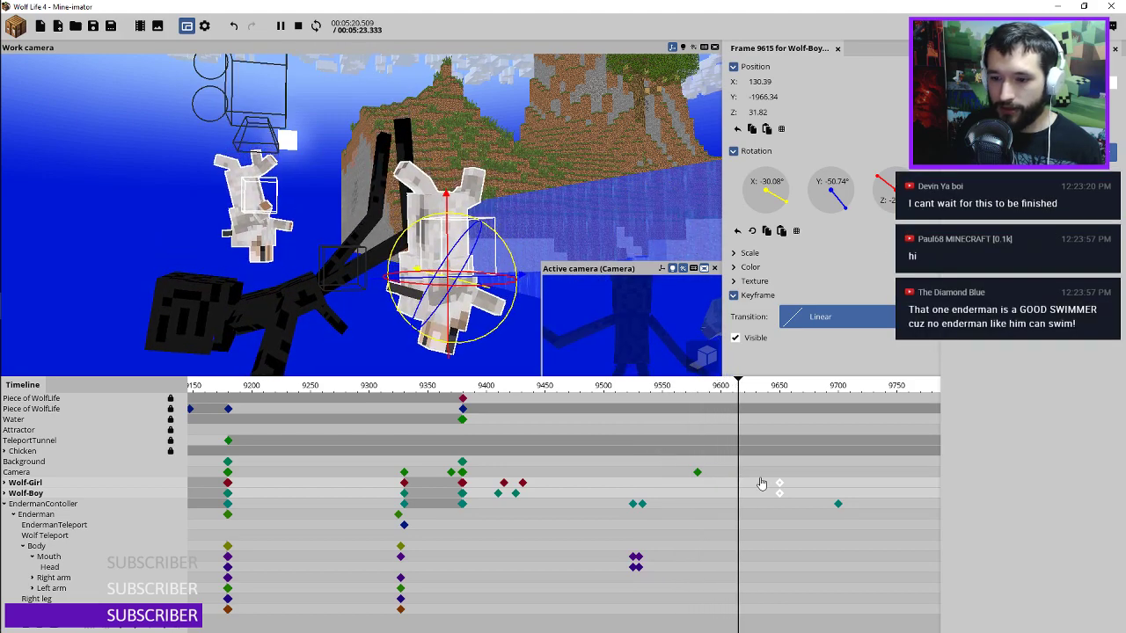
key("space")
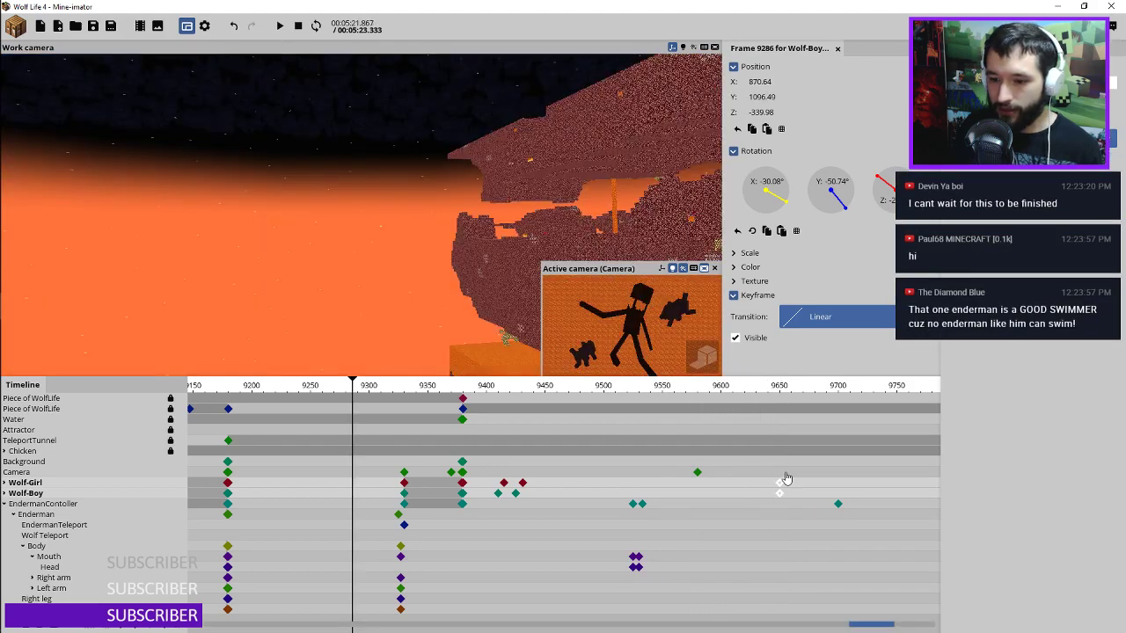
Step: Paste a copy of the Camera keyframe at frame 9700
left_click(785, 474)
middle_click_drag(880, 477, 699, 480)
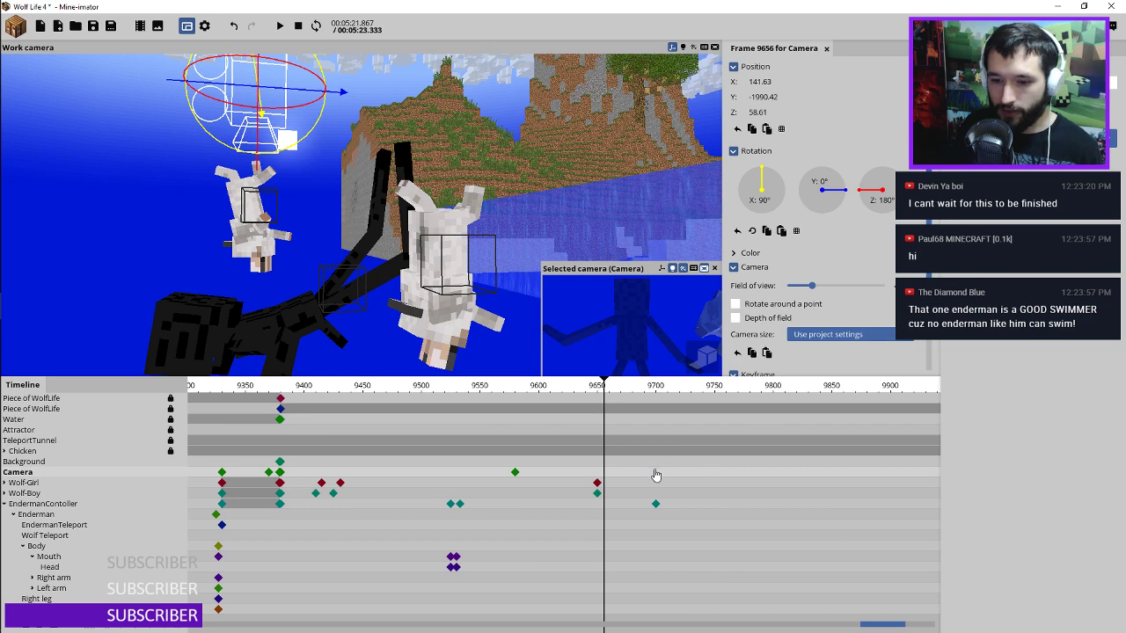
left_click(656, 475)
key("ctrl+v")
Step: Set the transition of the Camera keyframe at frame 9580 to Linear
left_click(515, 474)
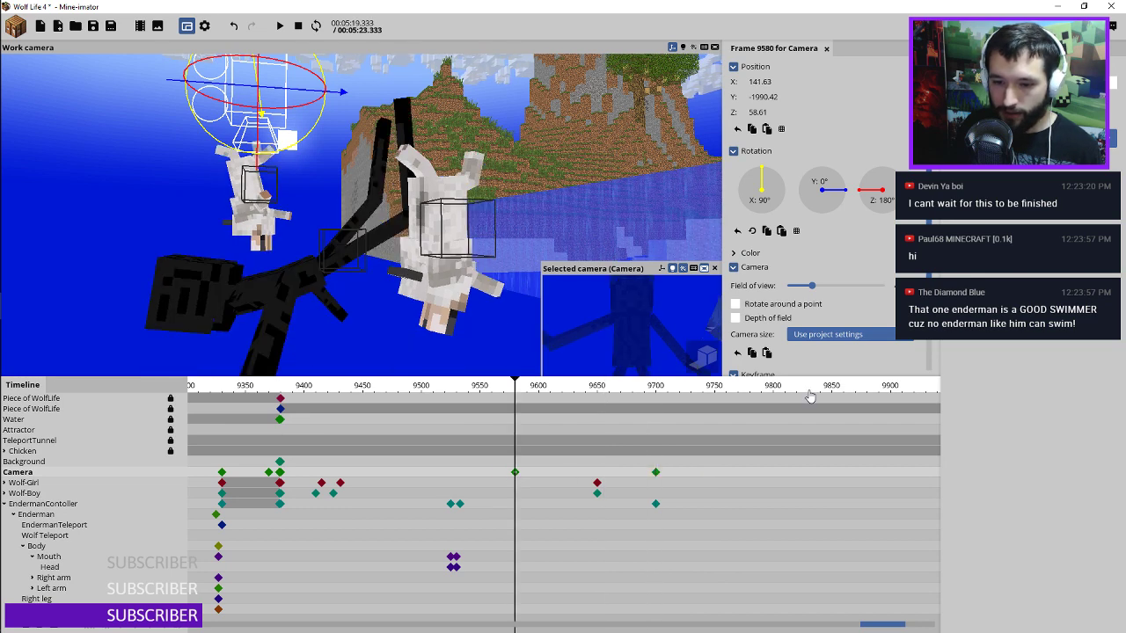
left_click_drag(929, 303, 934, 363)
left_click(825, 343)
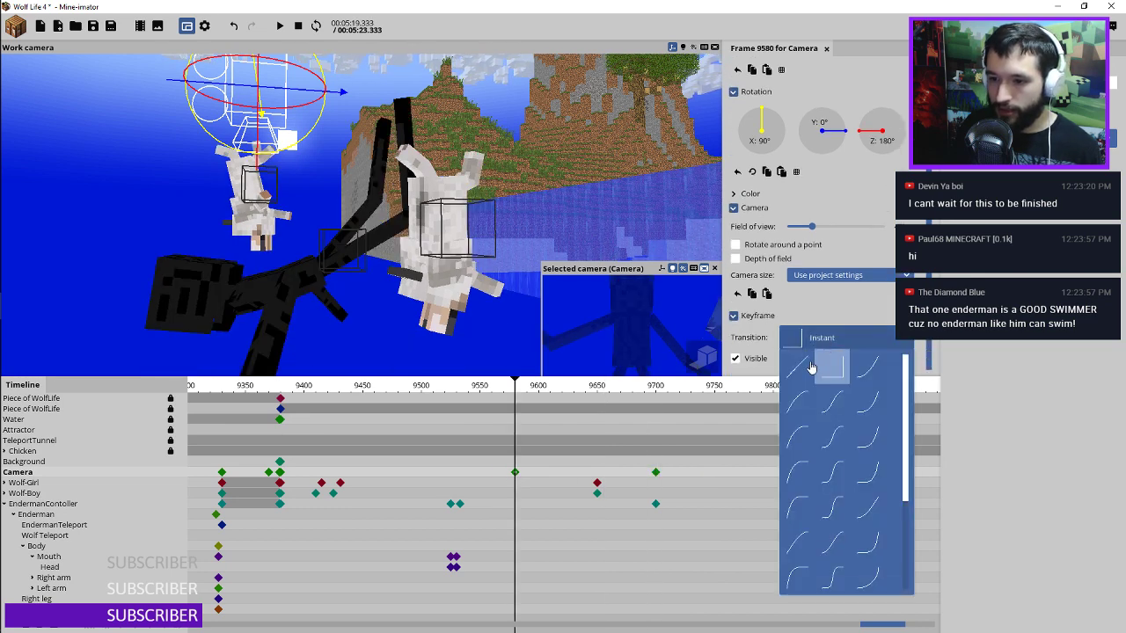
left_click(808, 365)
Step: Lower the Camera at frame 9700 toward the enderman and wolves
left_click(655, 473)
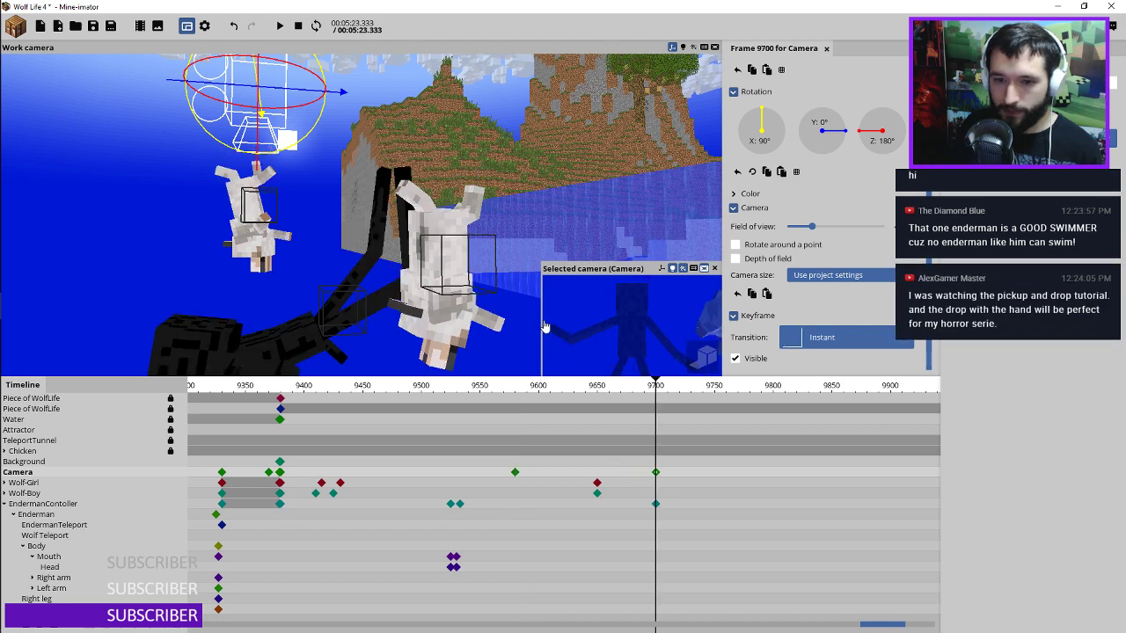
right_click_drag(450, 190, 394, 181)
left_click_drag(322, 143, 336, 218)
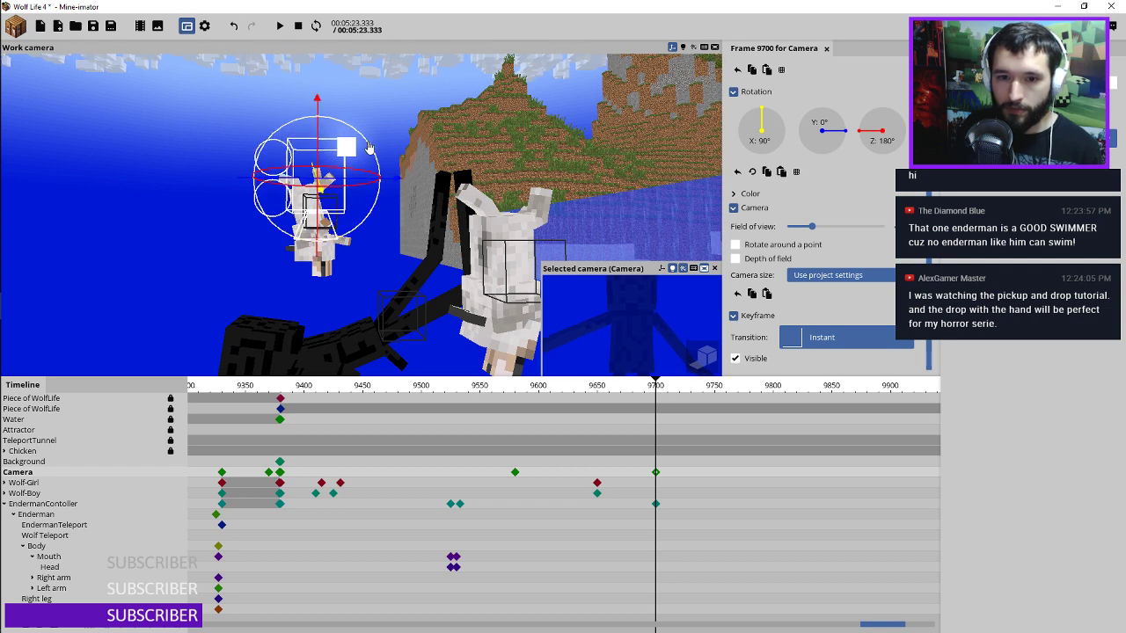
Step: Tilt the Camera at frame 9700 to about 79.03° X rotation and play back the camera move
left_click_drag(369, 148, 371, 159)
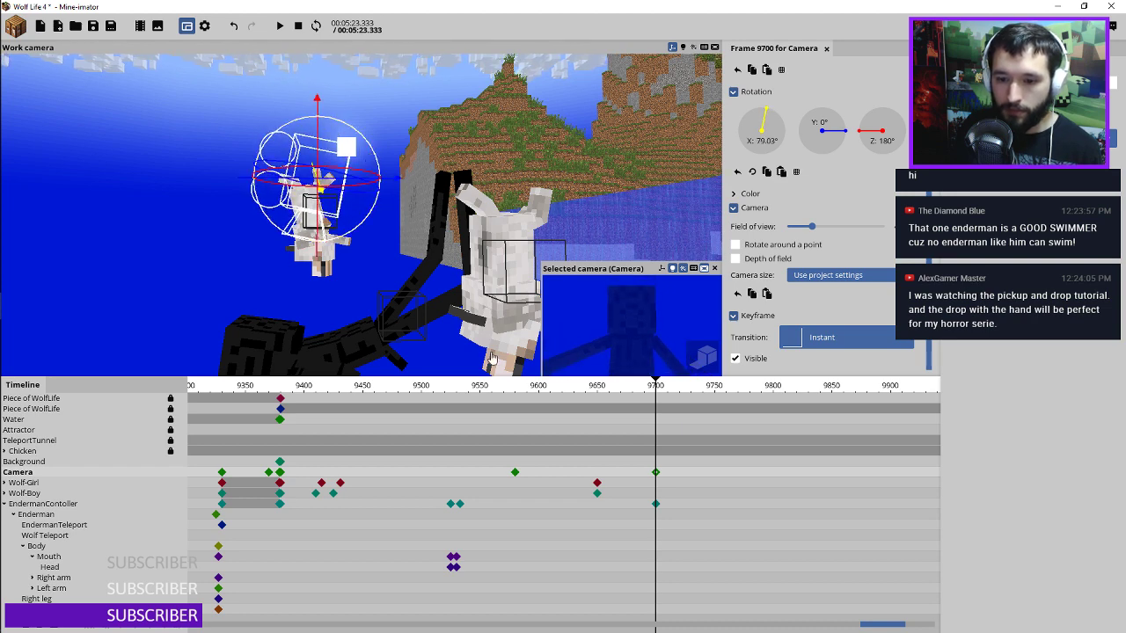
left_click(503, 387)
key("space")
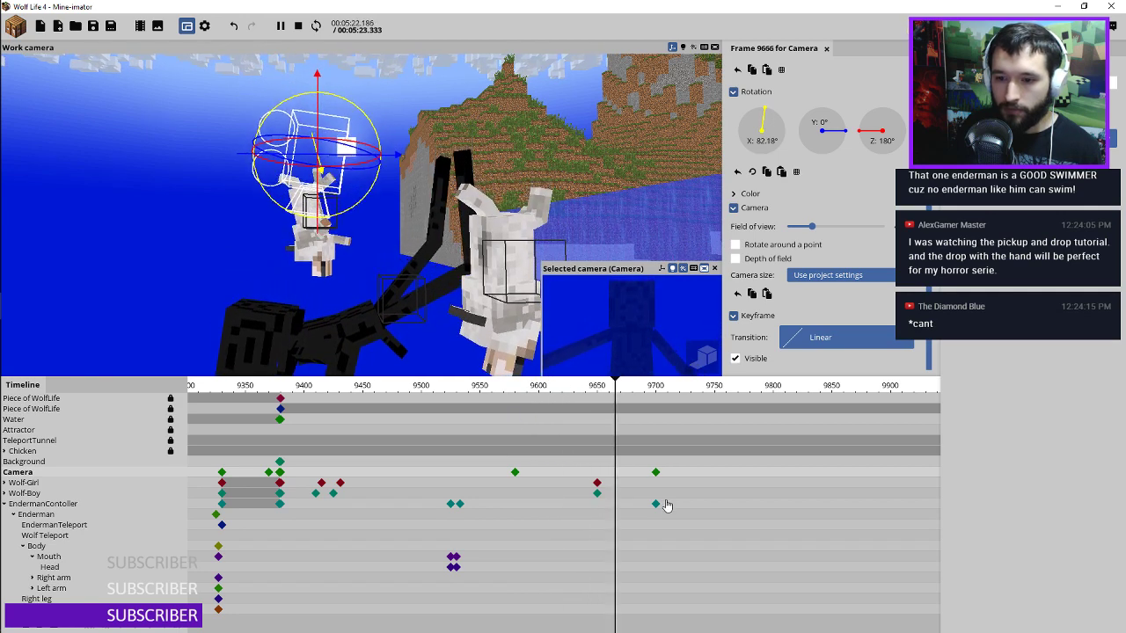
key("space")
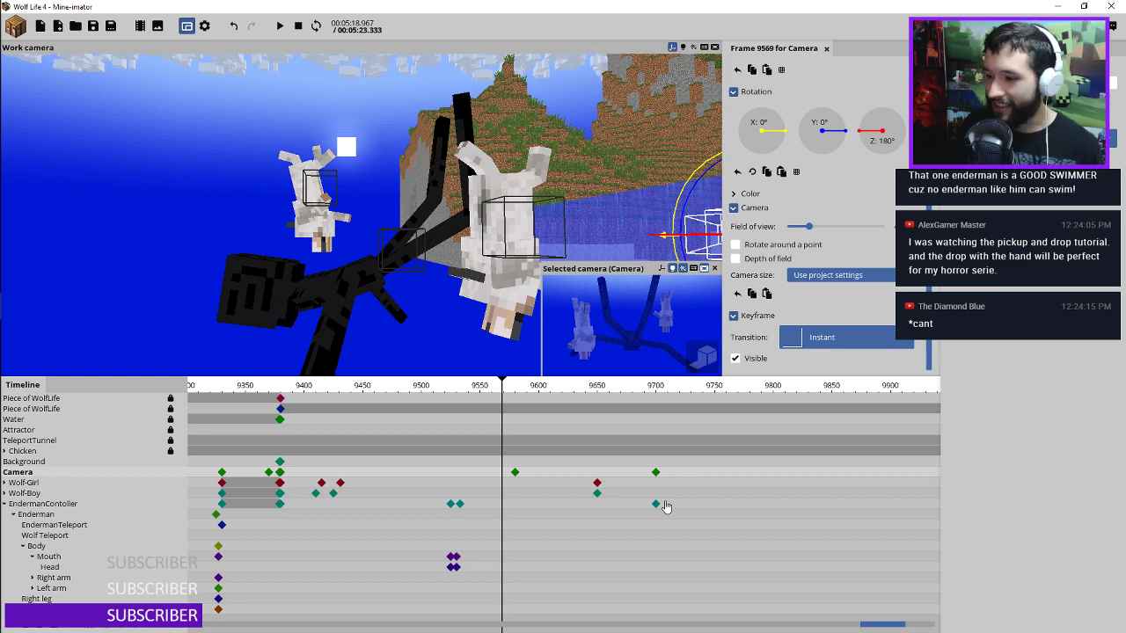
key("space")
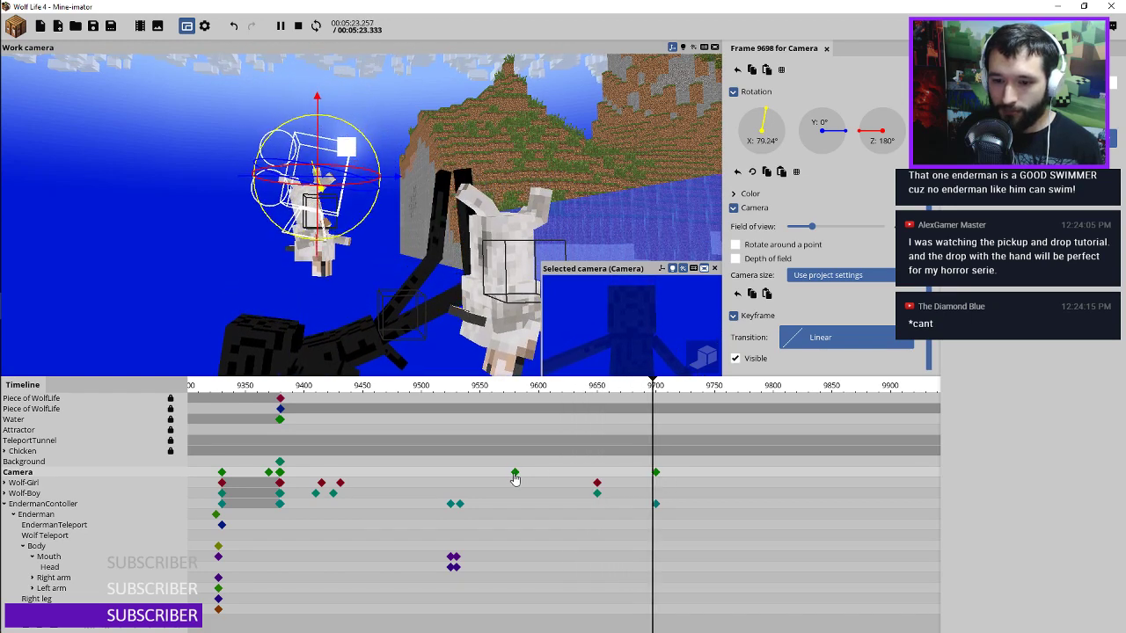
Step: Slightly narrow the Camera's field of view at frame 9580, tilt it to about X 81.75° and Z 177.63°, and play it back
left_click(515, 474)
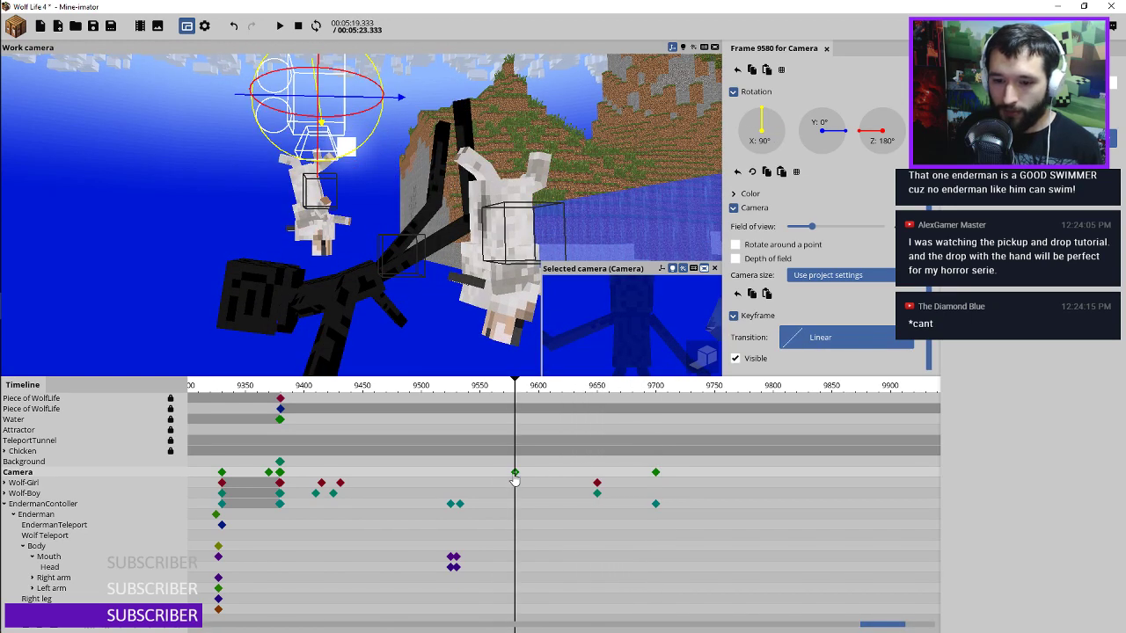
left_click_drag(809, 228, 807, 230)
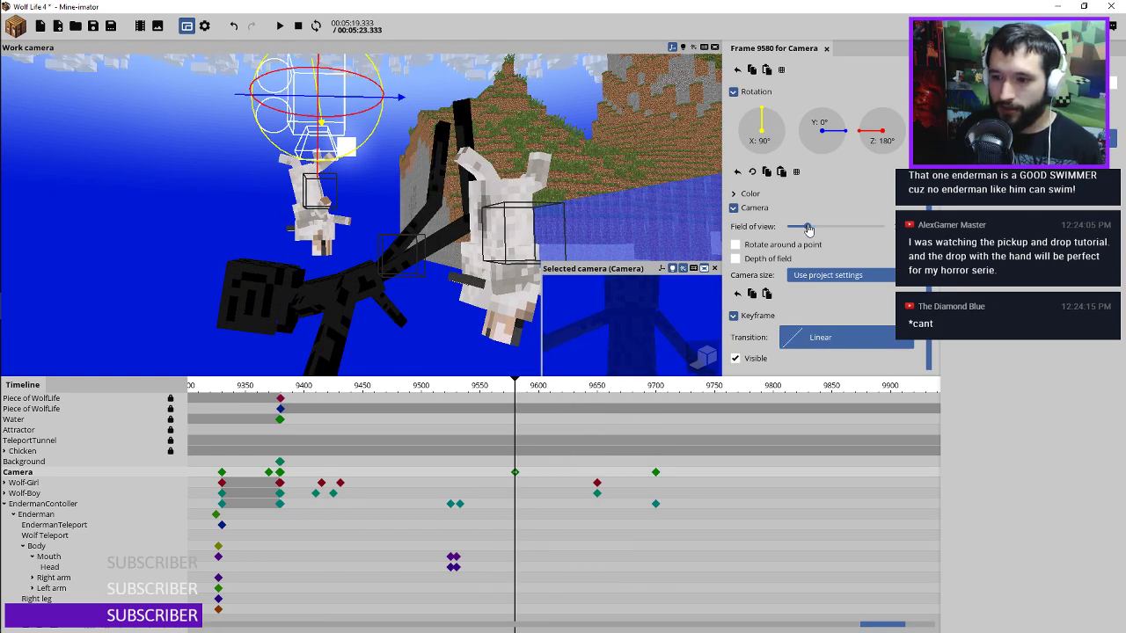
left_click_drag(648, 343, 653, 324)
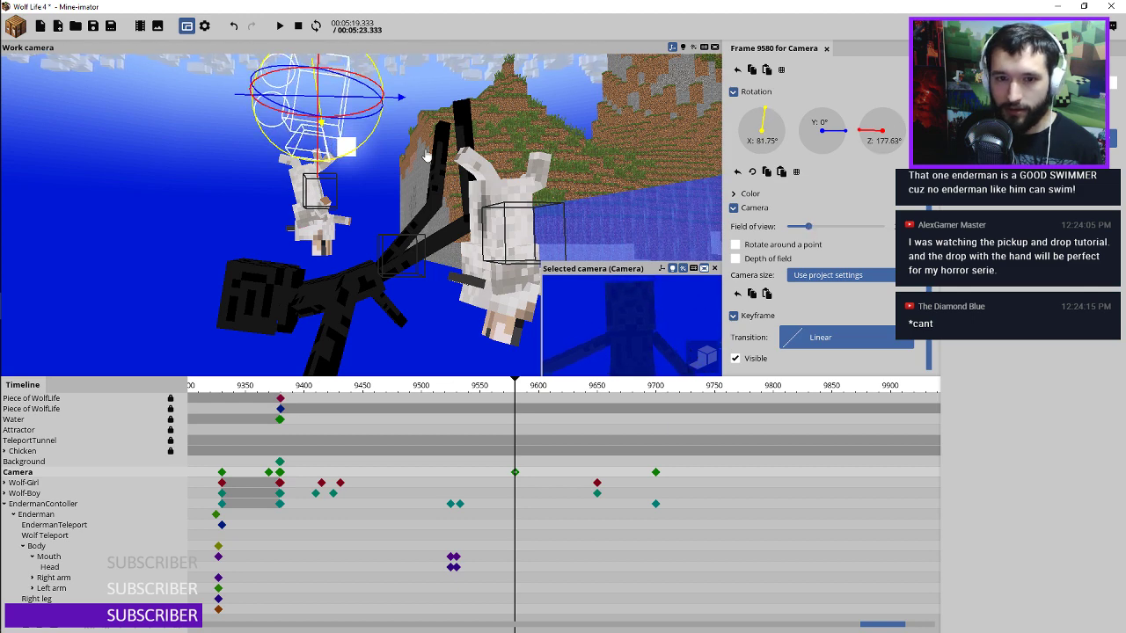
left_click_drag(440, 139, 400, 151)
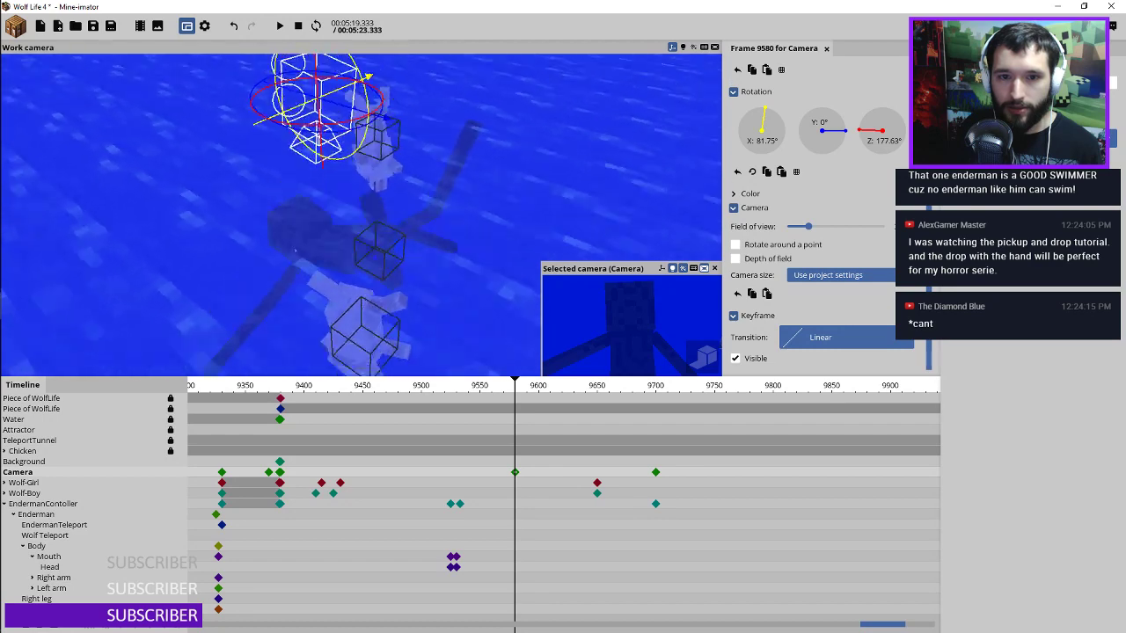
key("space")
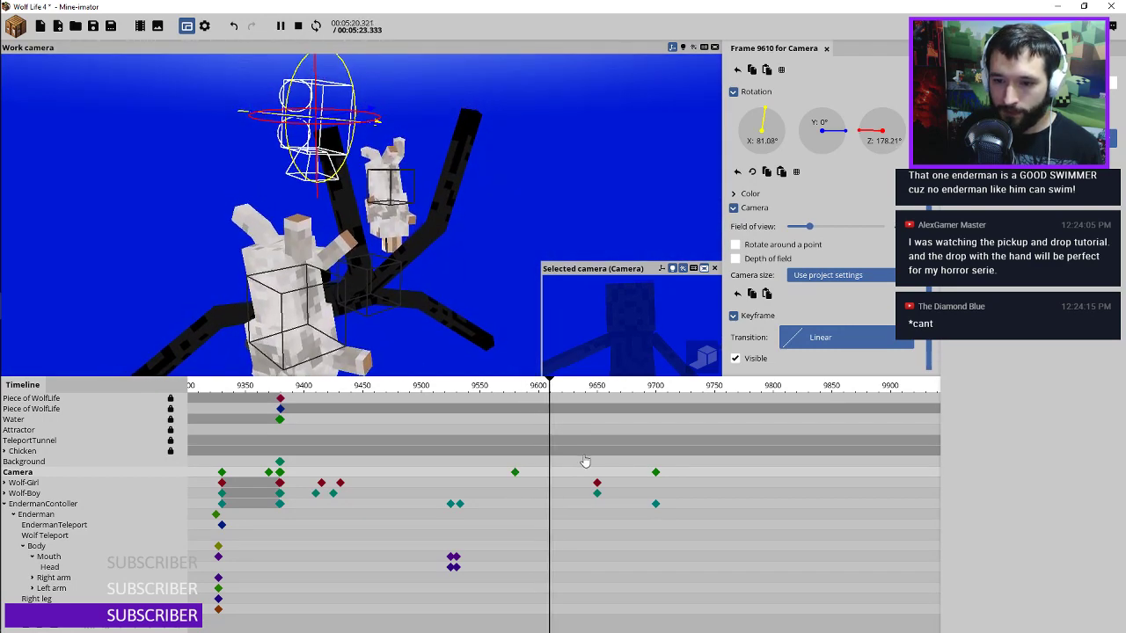
Step: Roll the Camera at frame 9580 to about X 90.5° and Z 199.3° and play back the move to frame 9700
left_click(515, 473)
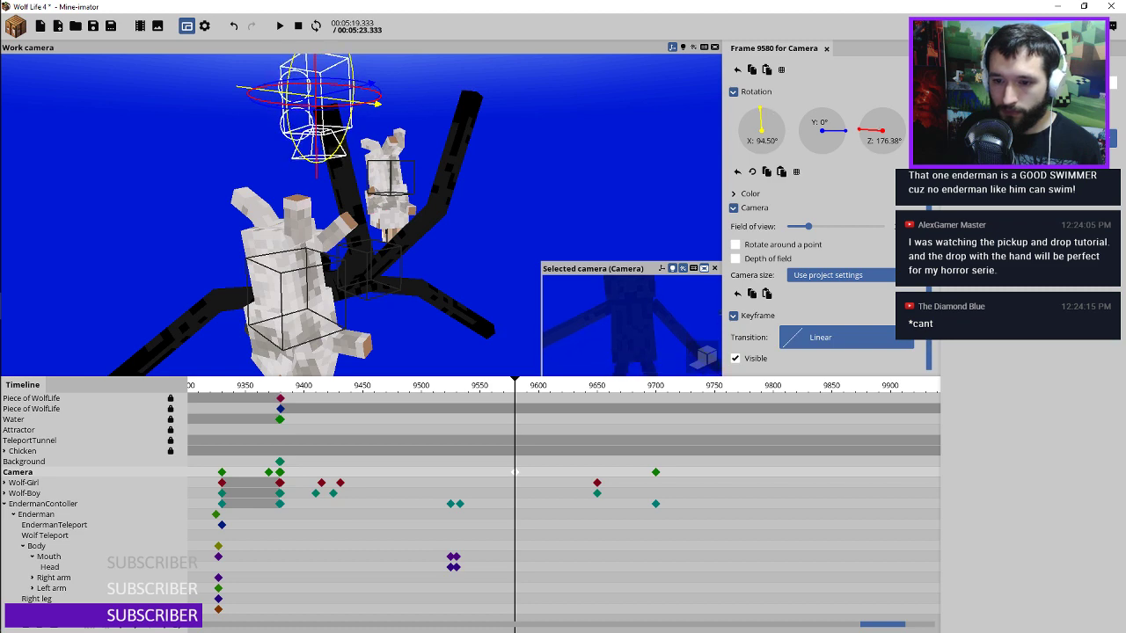
left_click_drag(631, 325, 710, 326)
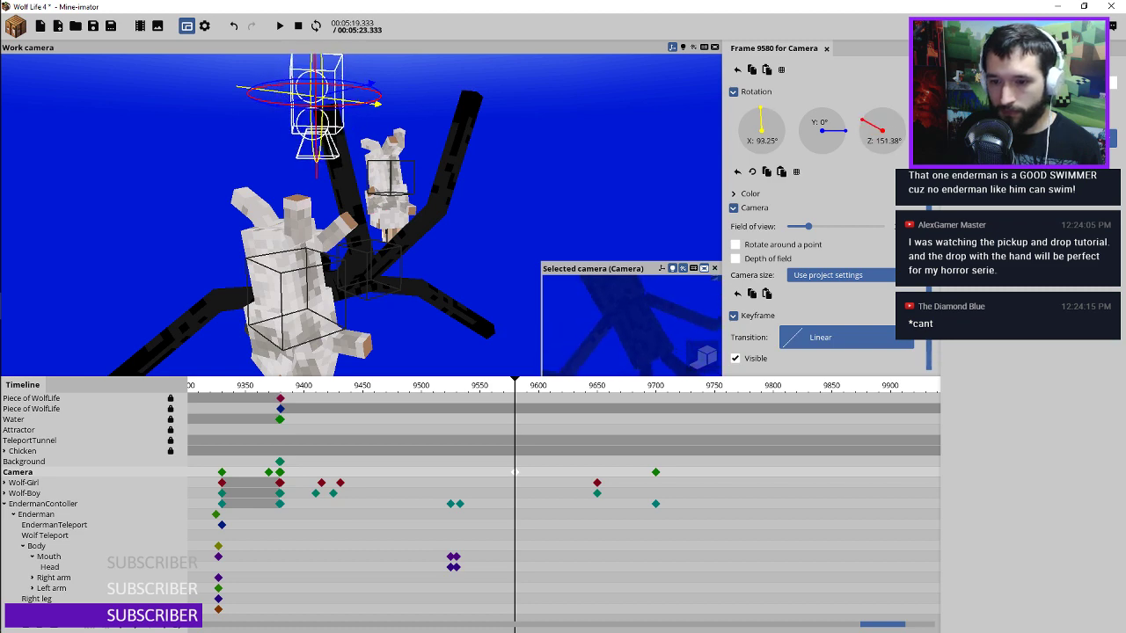
key("space")
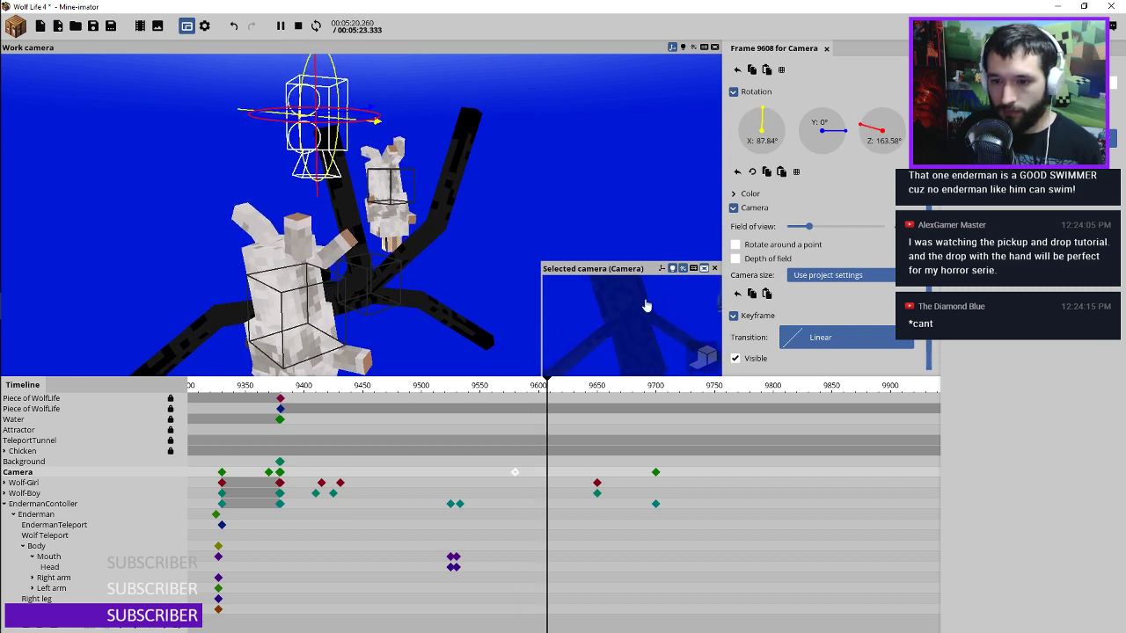
left_click(514, 473)
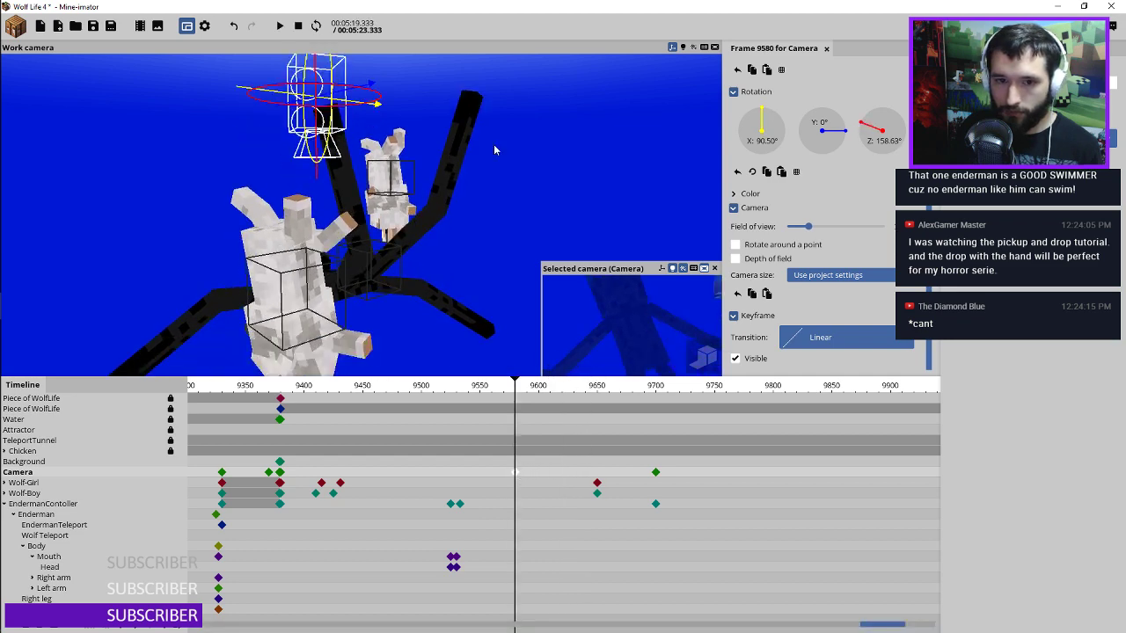
left_click_drag(494, 149, 590, 282)
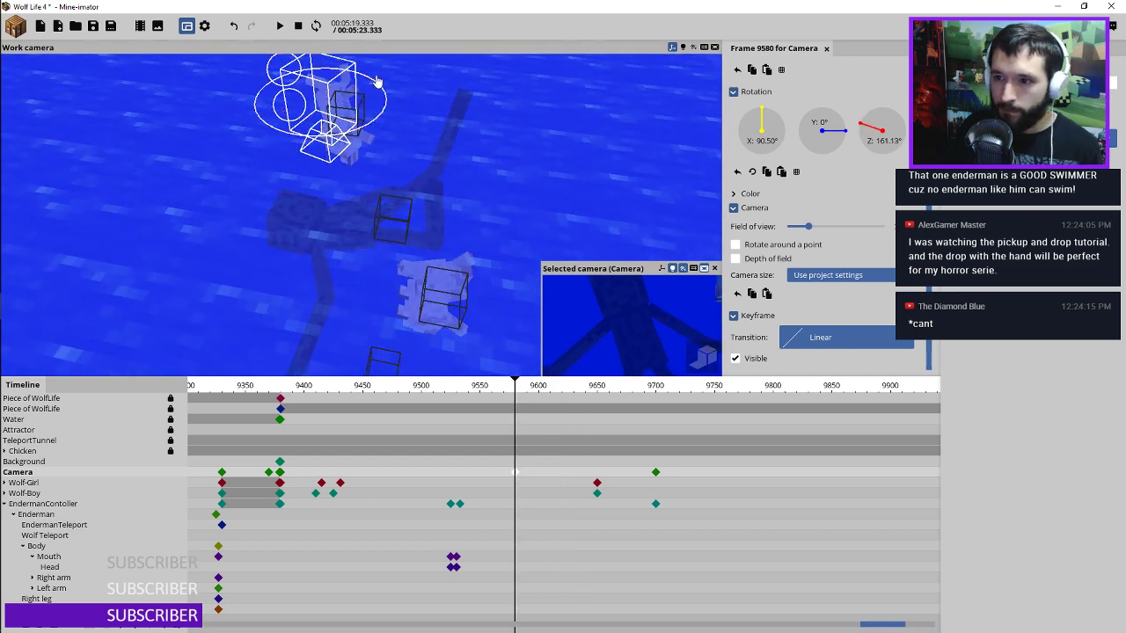
left_click_drag(374, 79, 341, 64)
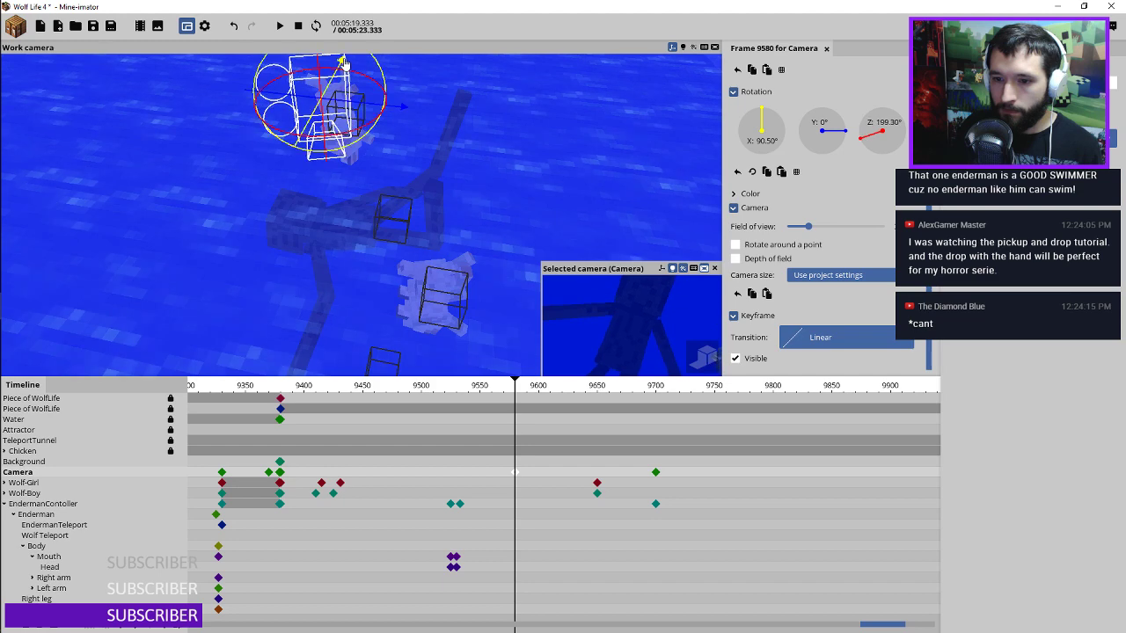
key("space")
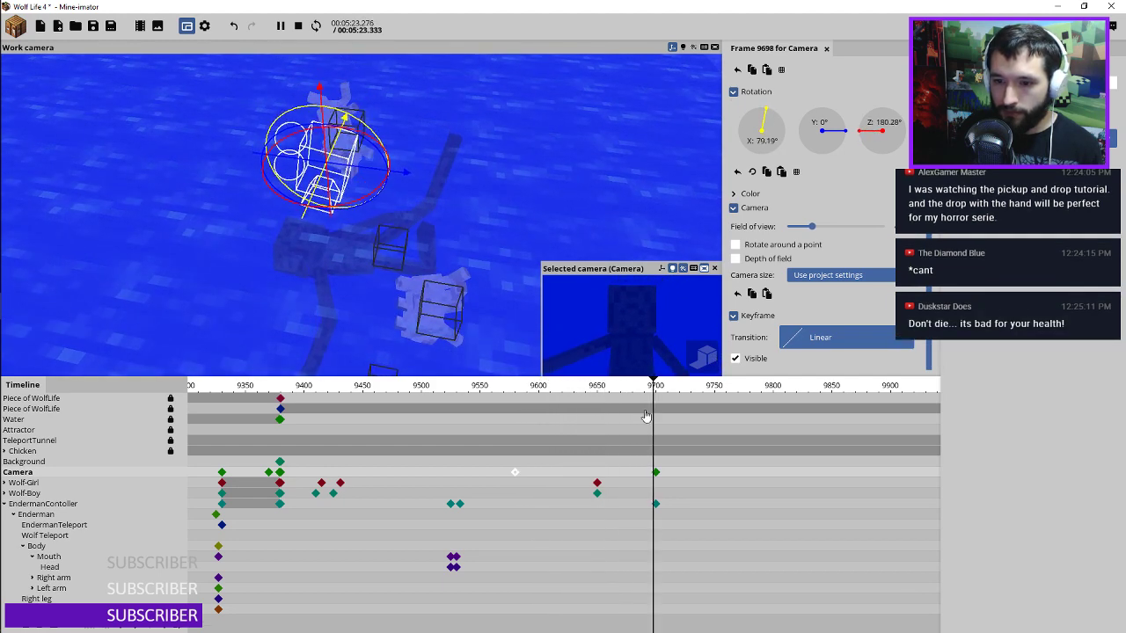
left_click(656, 474)
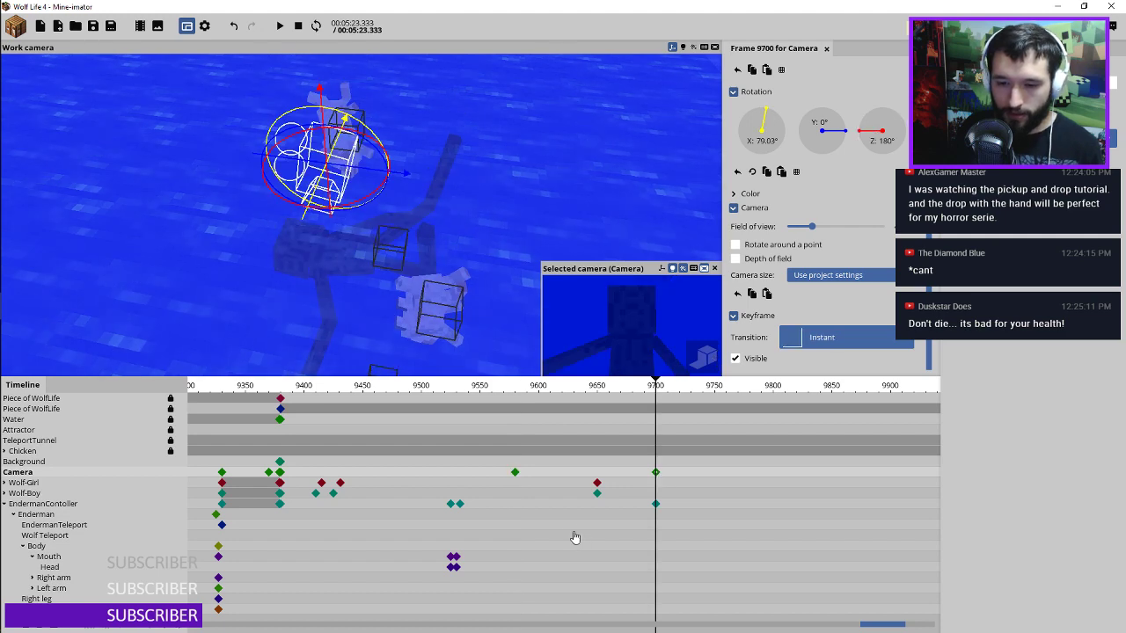
Step: Add keyframes for the Enderman at frames 9600 and 9680
left_click(517, 519)
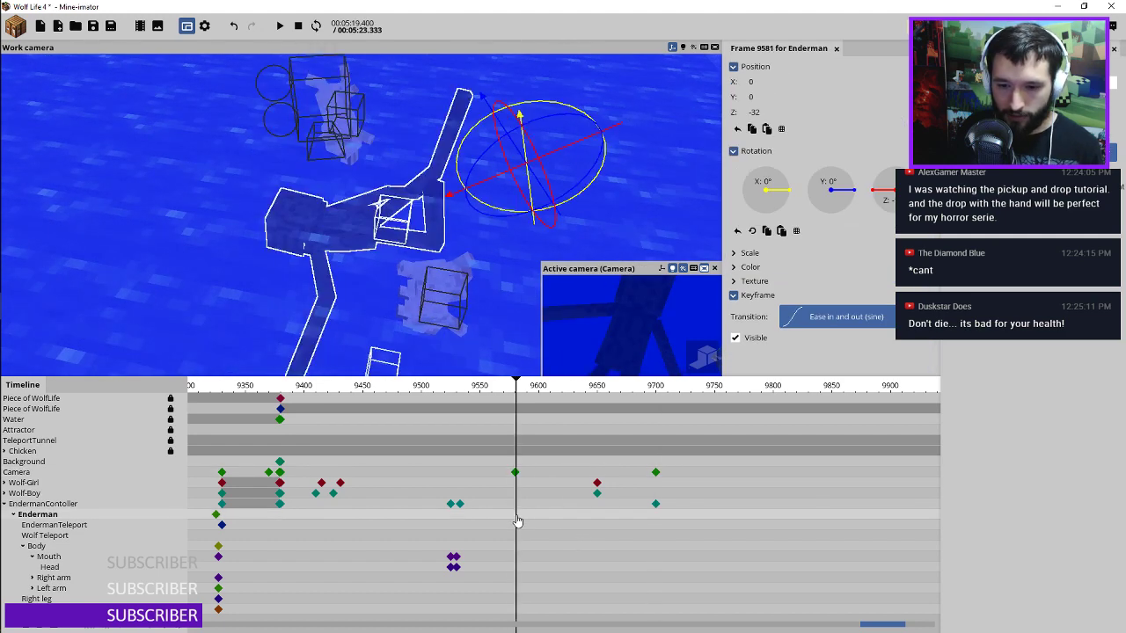
left_click(512, 515)
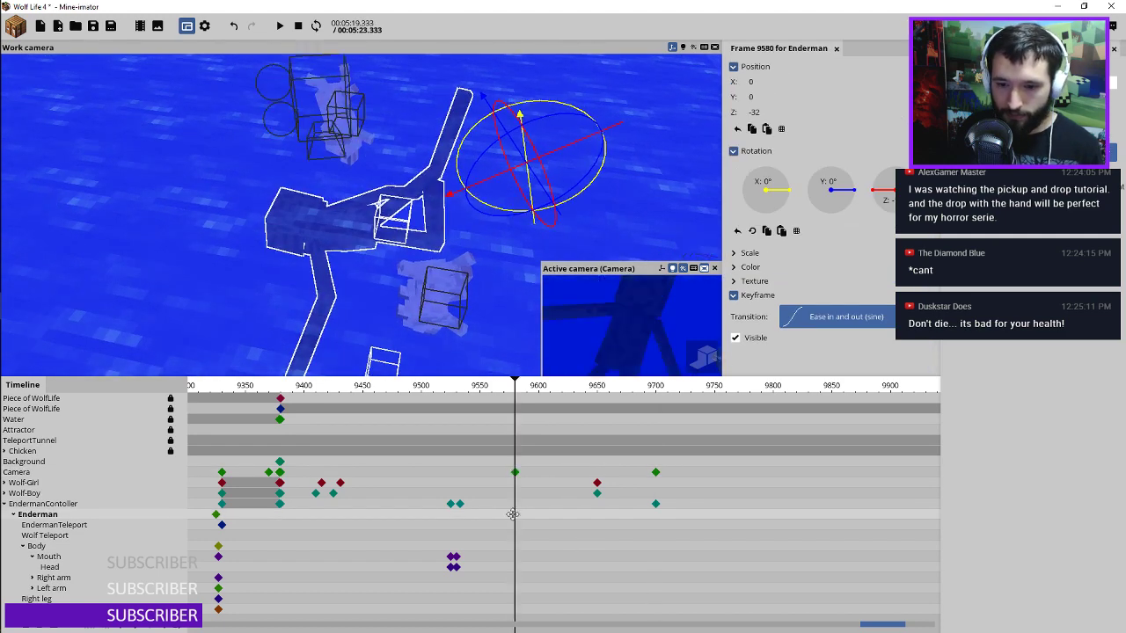
left_click_drag(513, 514, 536, 519)
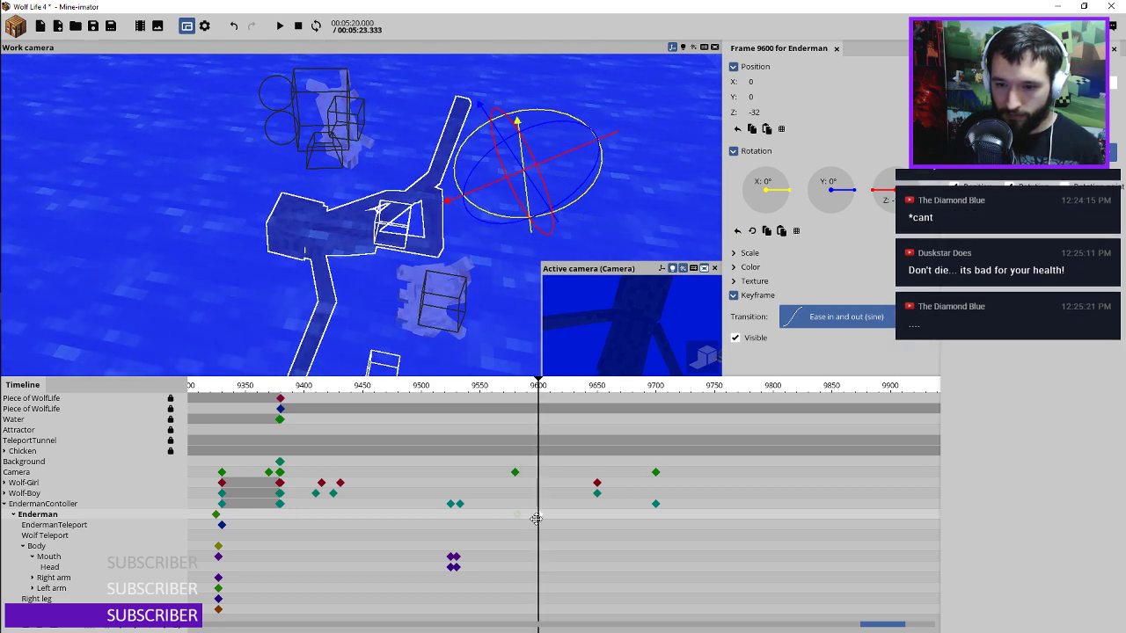
left_click(635, 521)
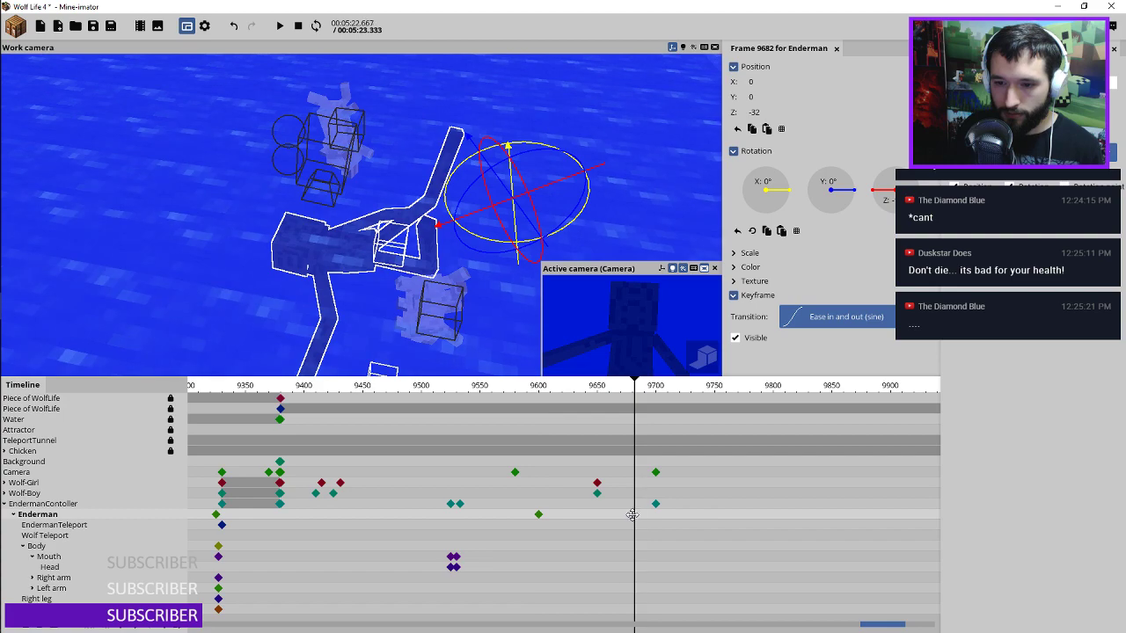
left_click_drag(632, 516, 631, 513)
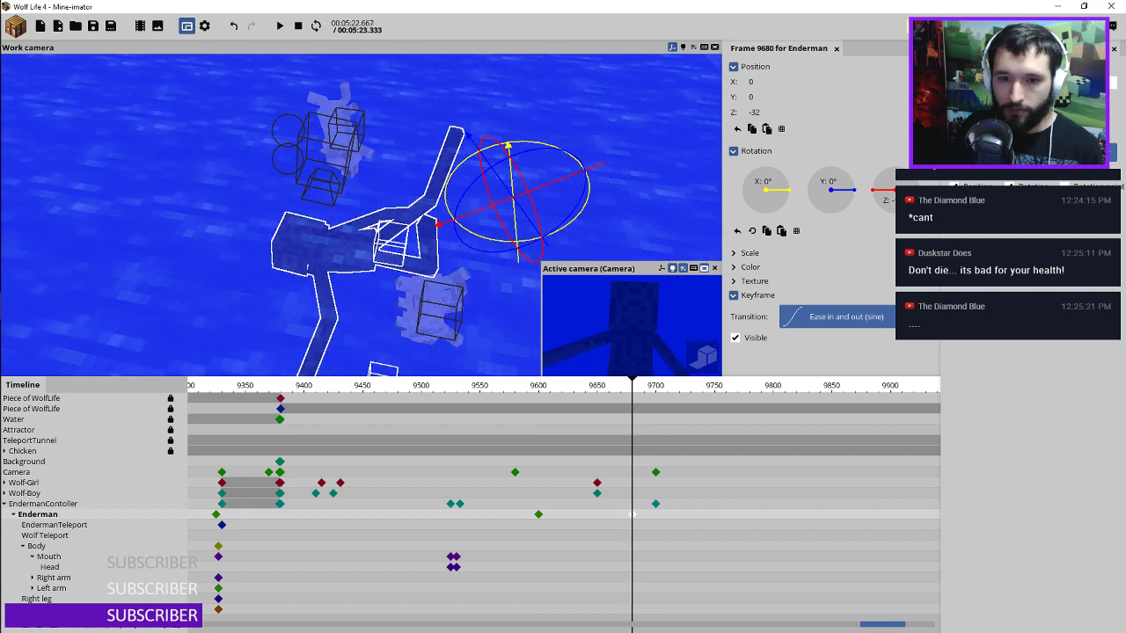
Step: Turn the Enderman about its Z axis at frame 9680 and play back the spin
mouse_move(360, 214)
left_mouse_down()
mouse_move(376, 183)
mouse_move(378, 206)
left_mouse_up()
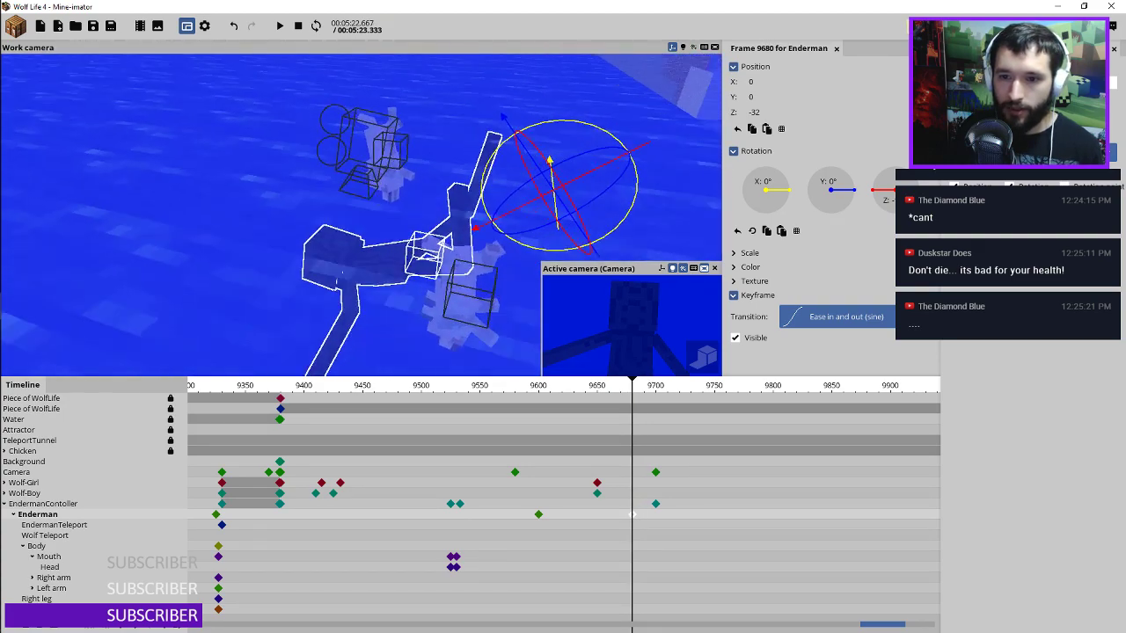
left_click_drag(579, 165, 475, 205)
left_click_drag(567, 145, 476, 364)
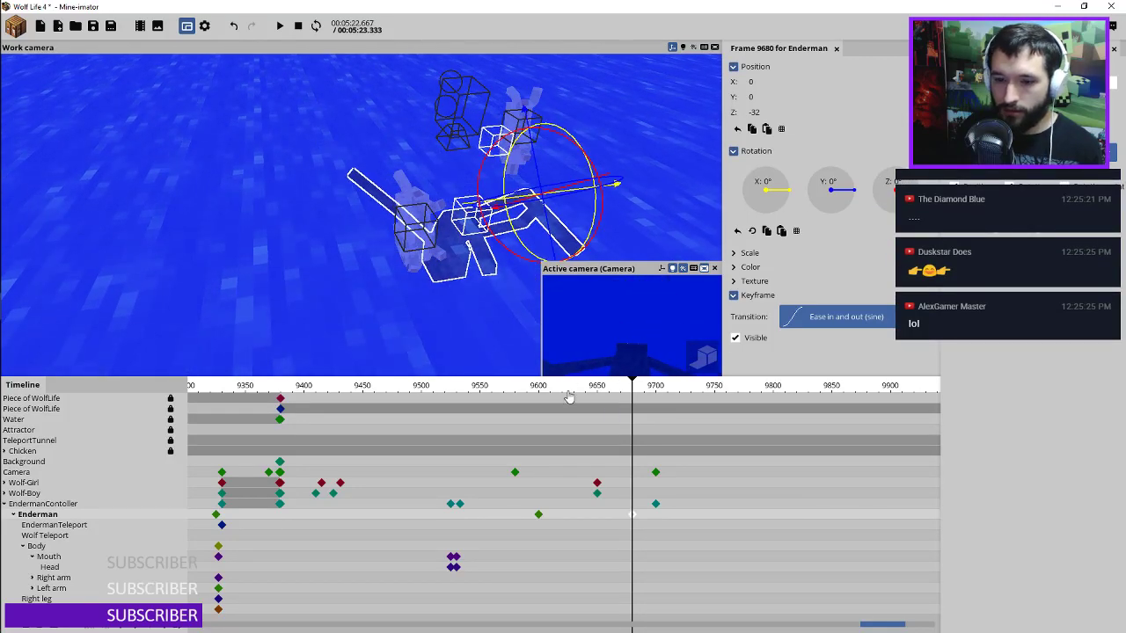
left_click(521, 387)
key("space")
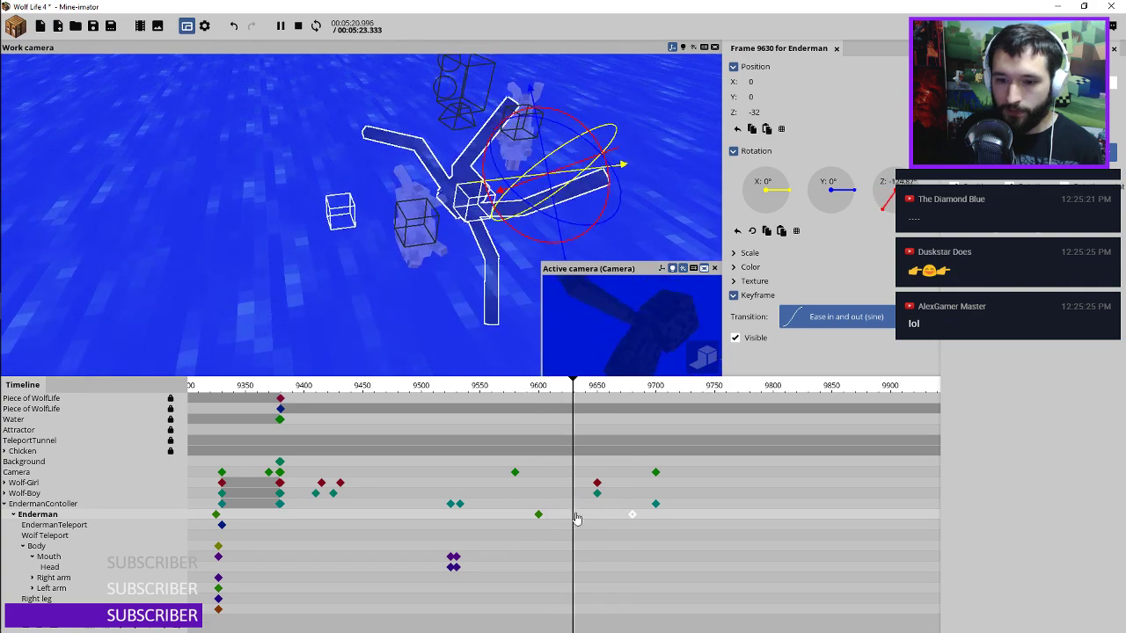
Step: Slow the Enderman's spin by moving its keyframe at frame 9680 to frame 9750, and play it back
left_click(538, 514)
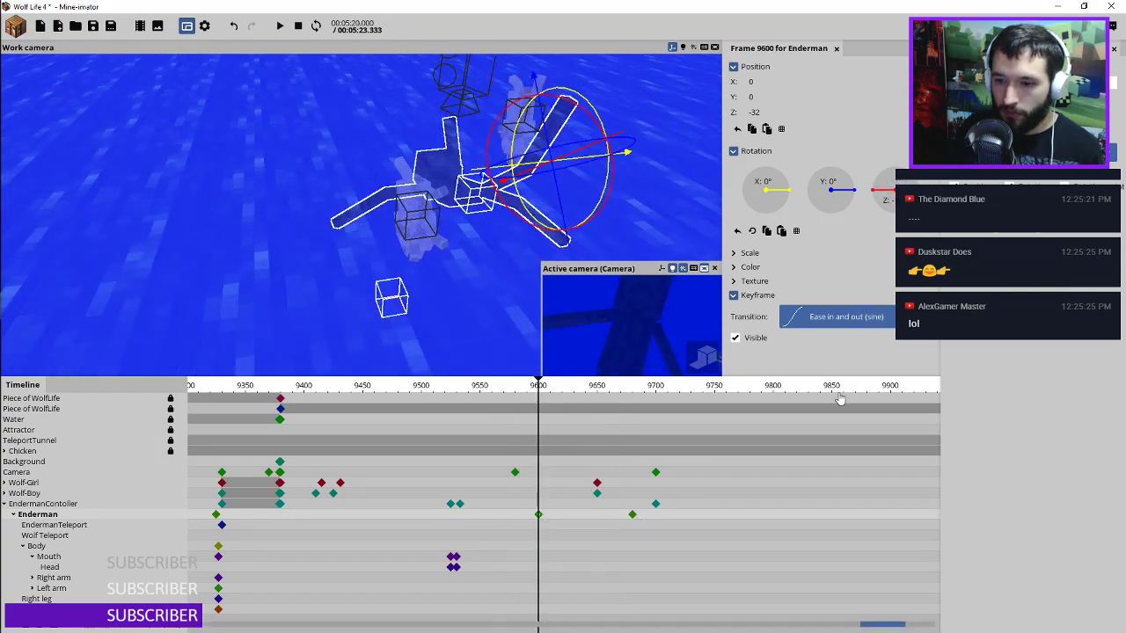
left_click(847, 319)
left_click(632, 514)
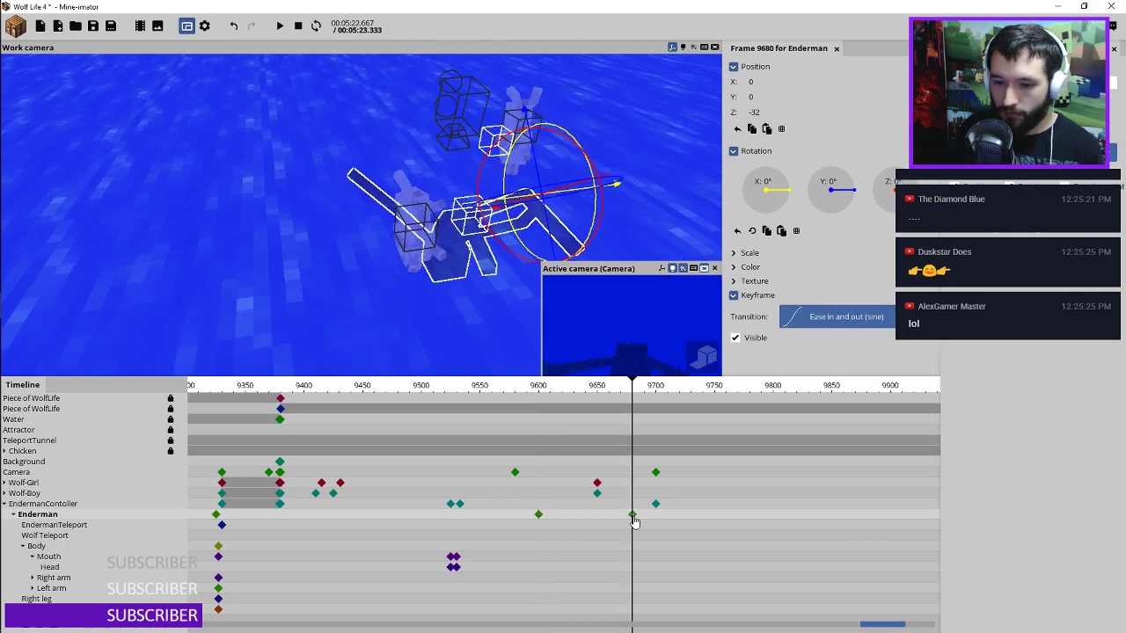
left_click_drag(682, 513, 715, 515)
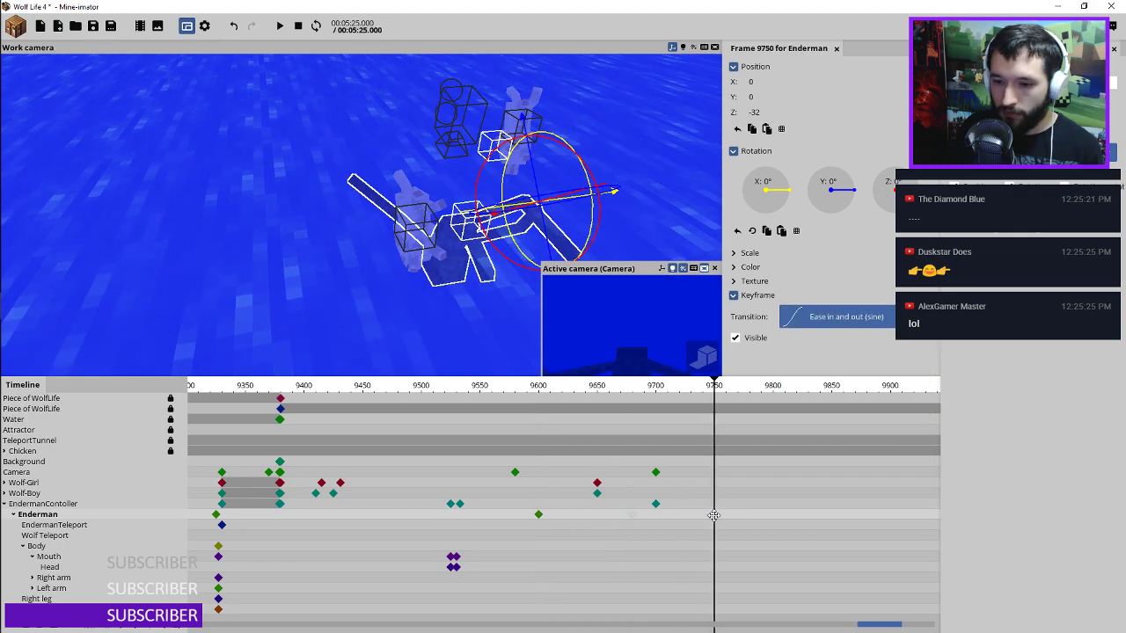
left_click(537, 392)
key("space")
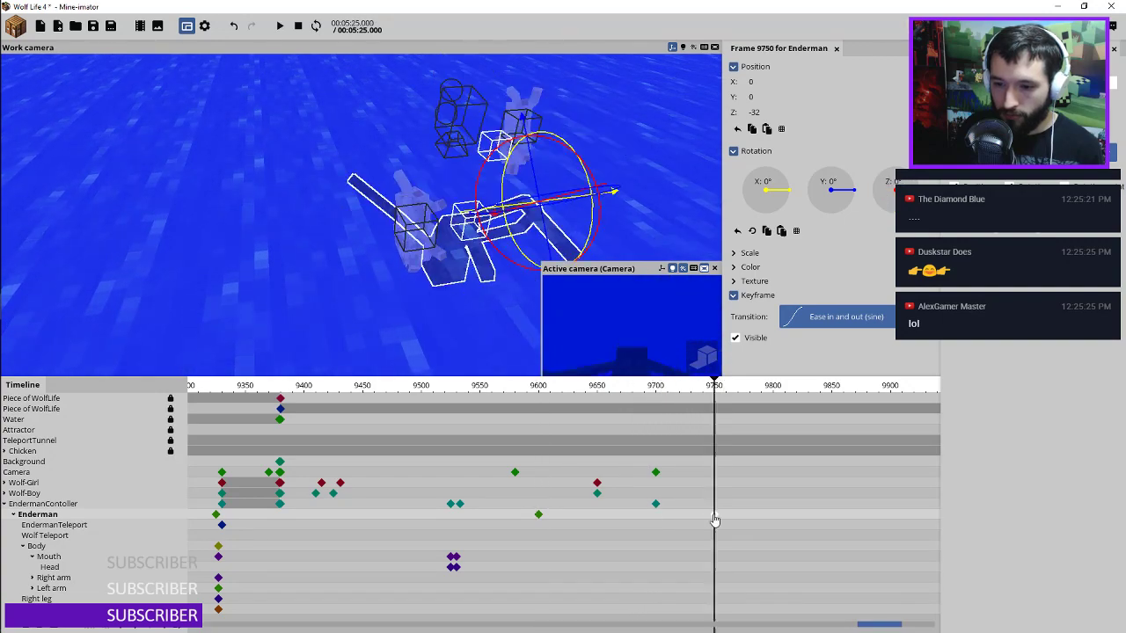
Step: Try tilting the Enderman at frame 9750 to about X 28.45° and adding an EndermanContoller keyframe at frame 9751
left_click_drag(420, 219, 510, 195)
left_click_drag(555, 131, 576, 165)
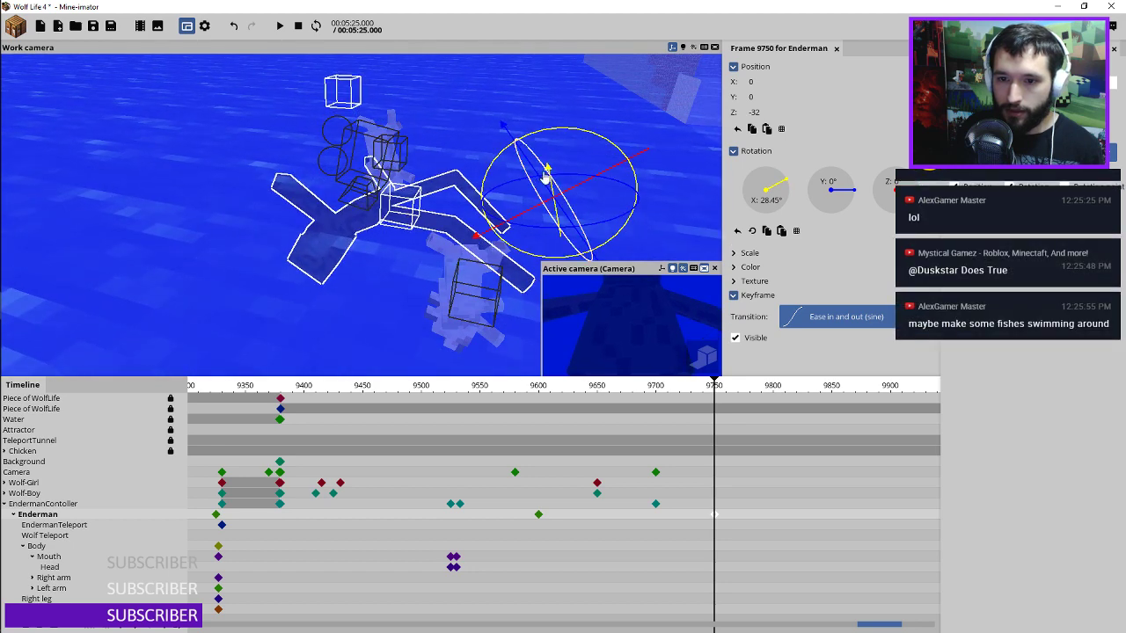
left_click(716, 503)
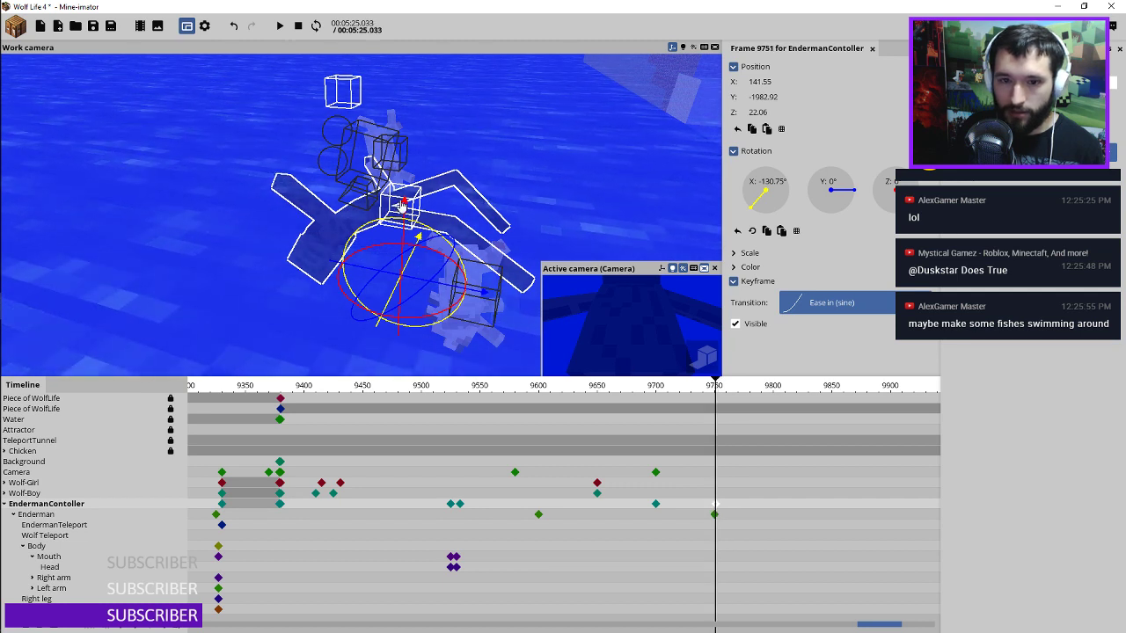
left_click(716, 515)
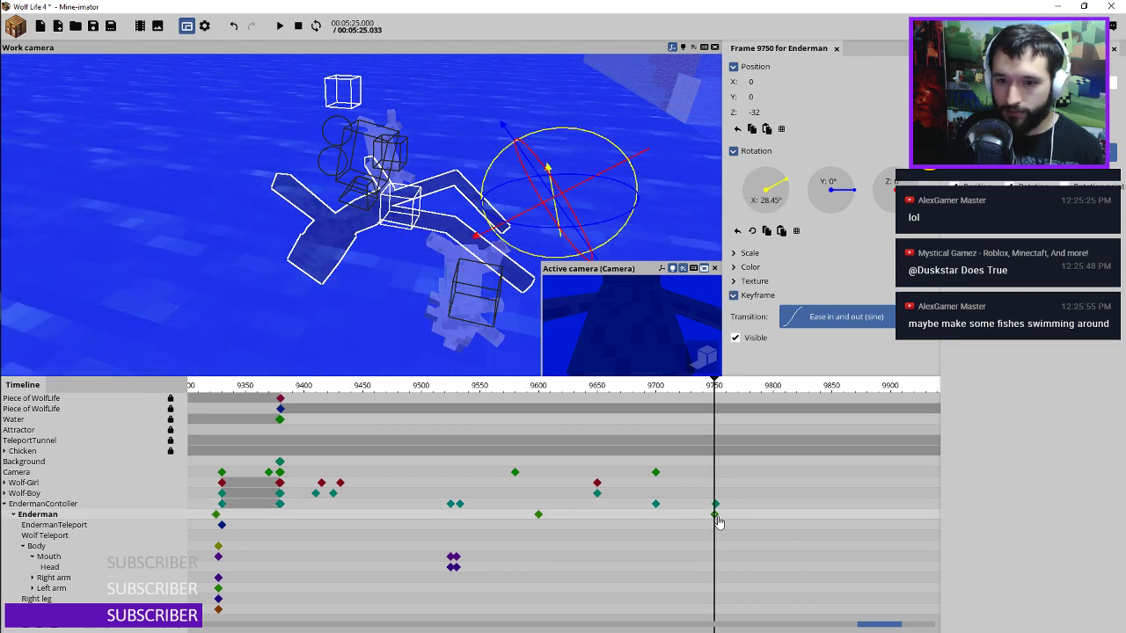
Step: Undo the added EndermanContoller keyframe and the Enderman's X tilt at frame 9750
key("ctrl+z")
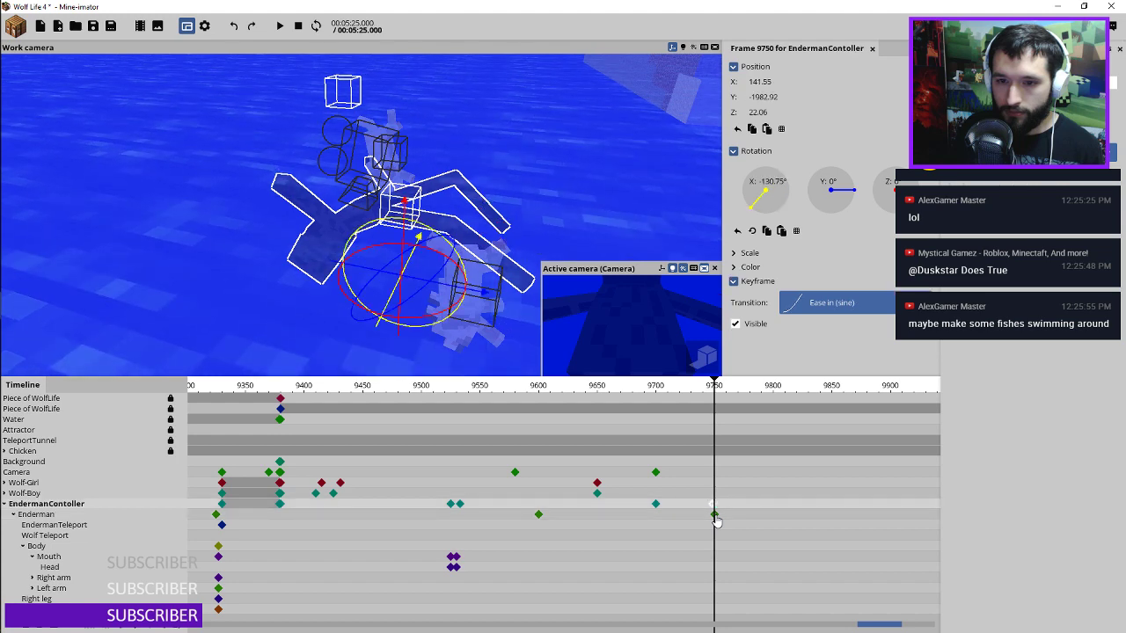
key("ctrl+z")
key("ctrl+z")
key("ctrl+z")
key("ctrl+z")
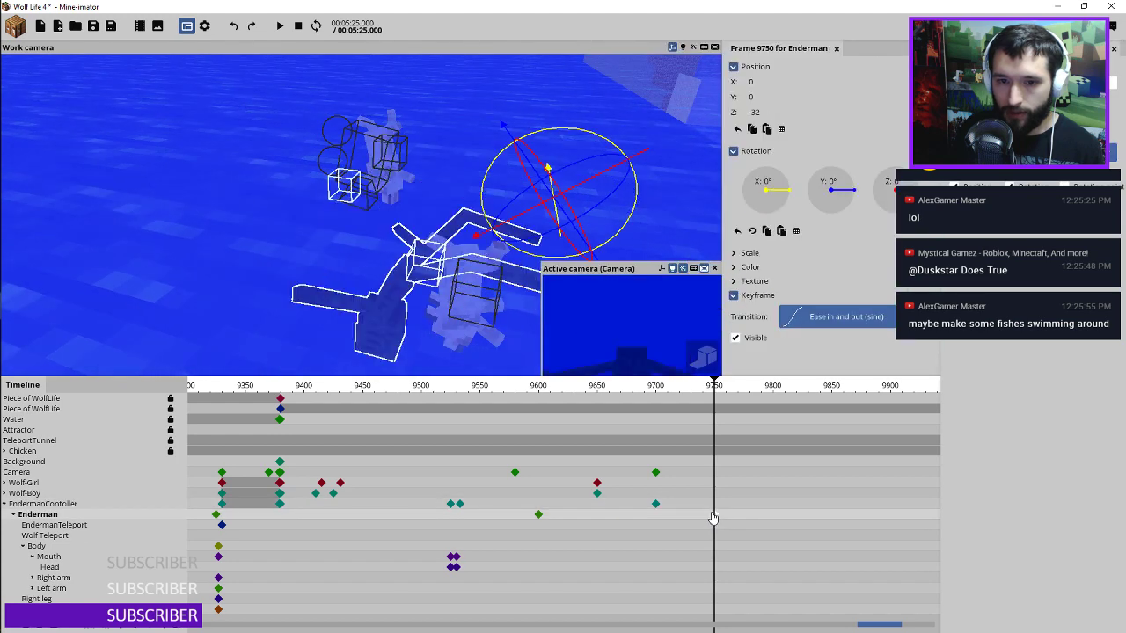
Step: Add an EndermanContoller keyframe at frame 9751 with X rotation about -57.53° and Z position about 14.82, and play it back
left_click_drag(715, 505, 716, 517)
scroll(713, 514, "up", 4)
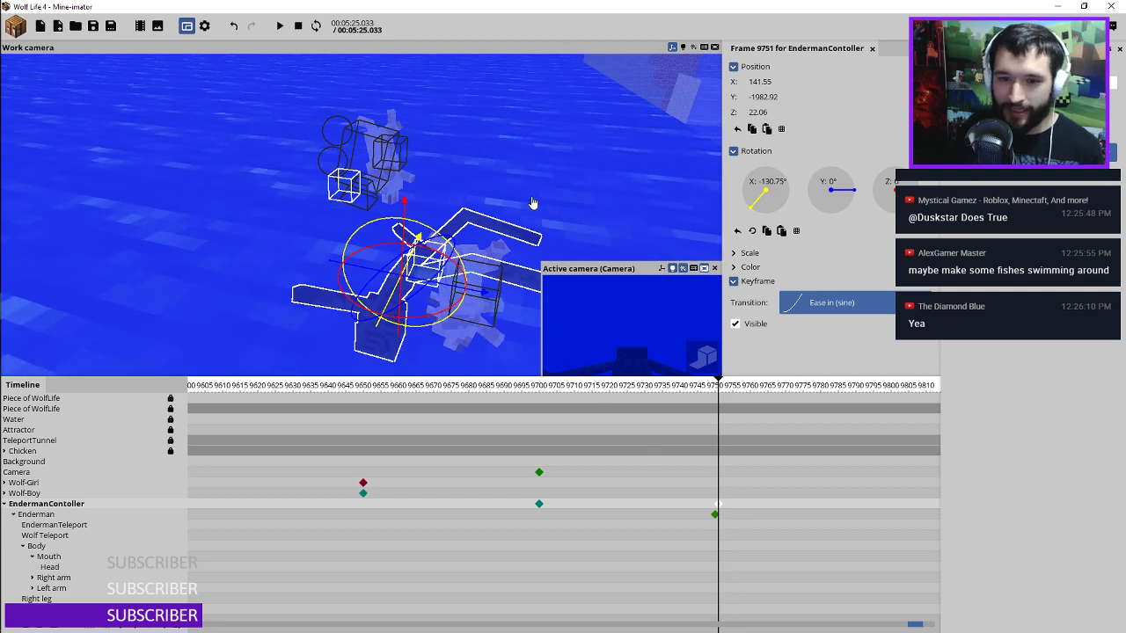
left_click_drag(492, 202, 528, 197)
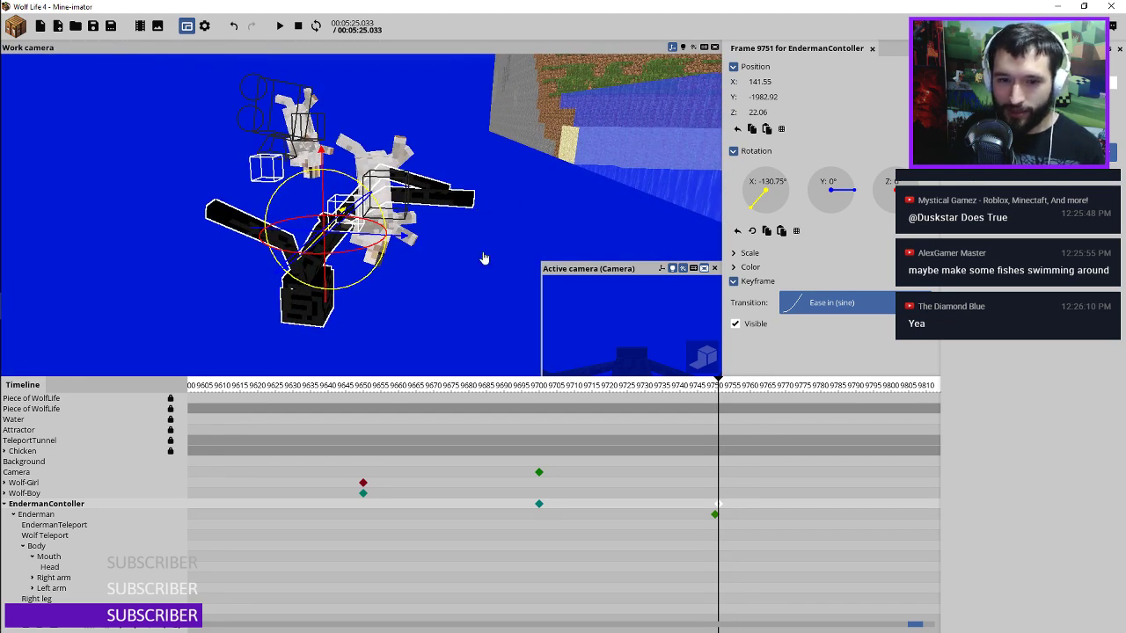
left_click_drag(350, 181, 373, 197)
left_click_drag(328, 157, 351, 217)
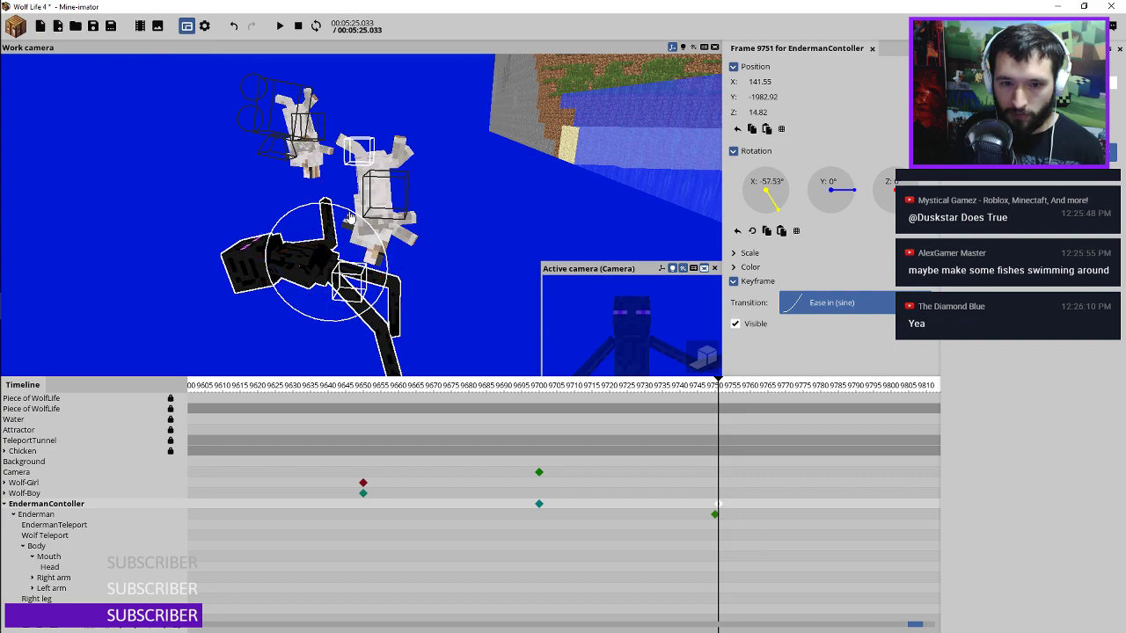
left_click_drag(505, 391, 384, 379)
key("space")
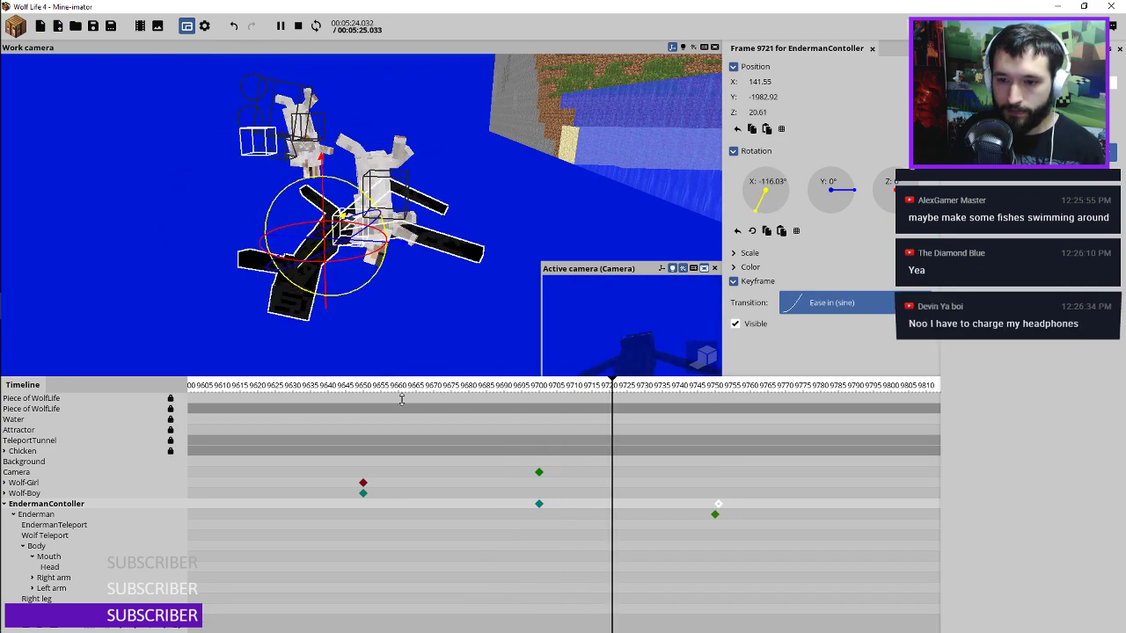
key("space")
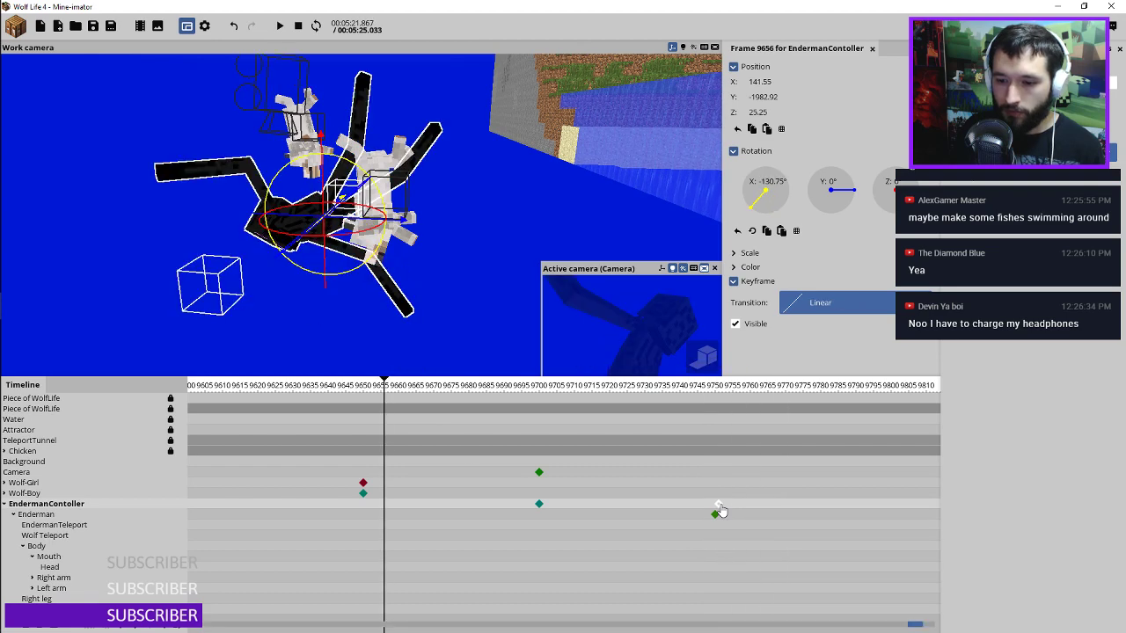
Step: Try moving both end keyframes to about frame 9740 and giving the EndermanContoller keyframe at frame 9700 an Ease out (sine) transition, with playback
left_click_drag(743, 507, 687, 506)
left_click(540, 507)
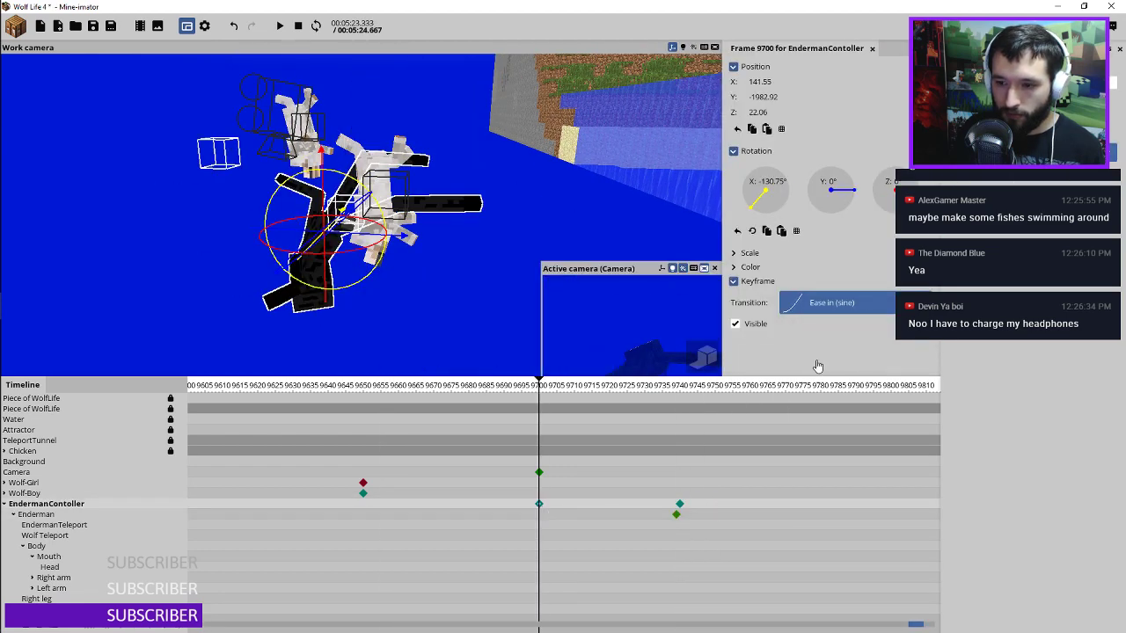
left_click(824, 308)
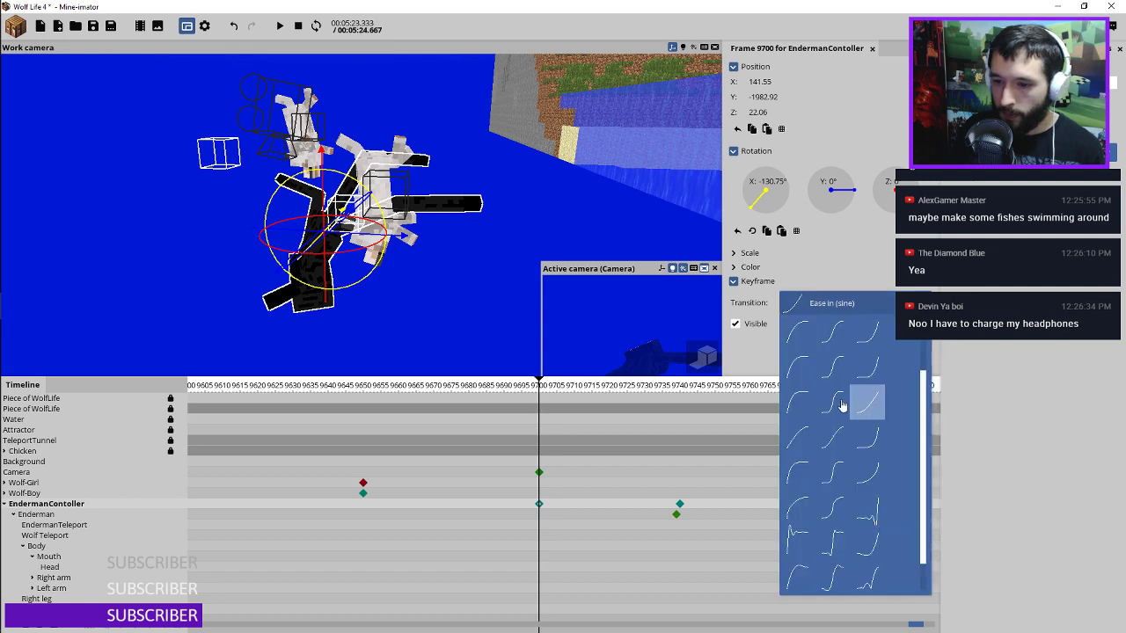
left_click(830, 446)
key("space")
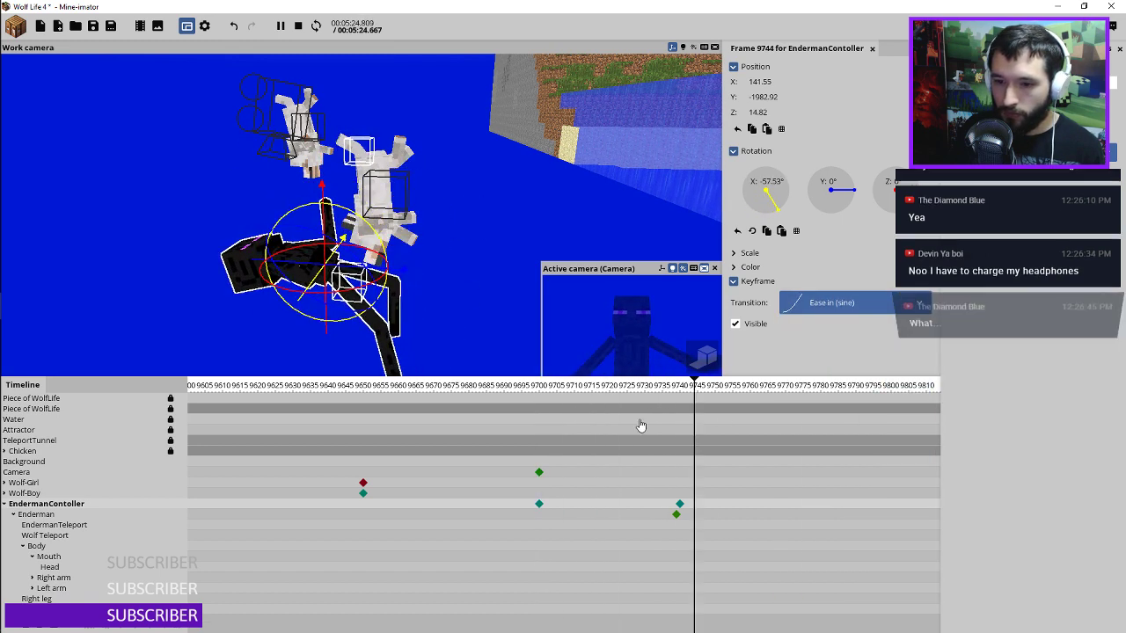
key("space")
left_click(831, 303)
left_click(802, 408)
key("space")
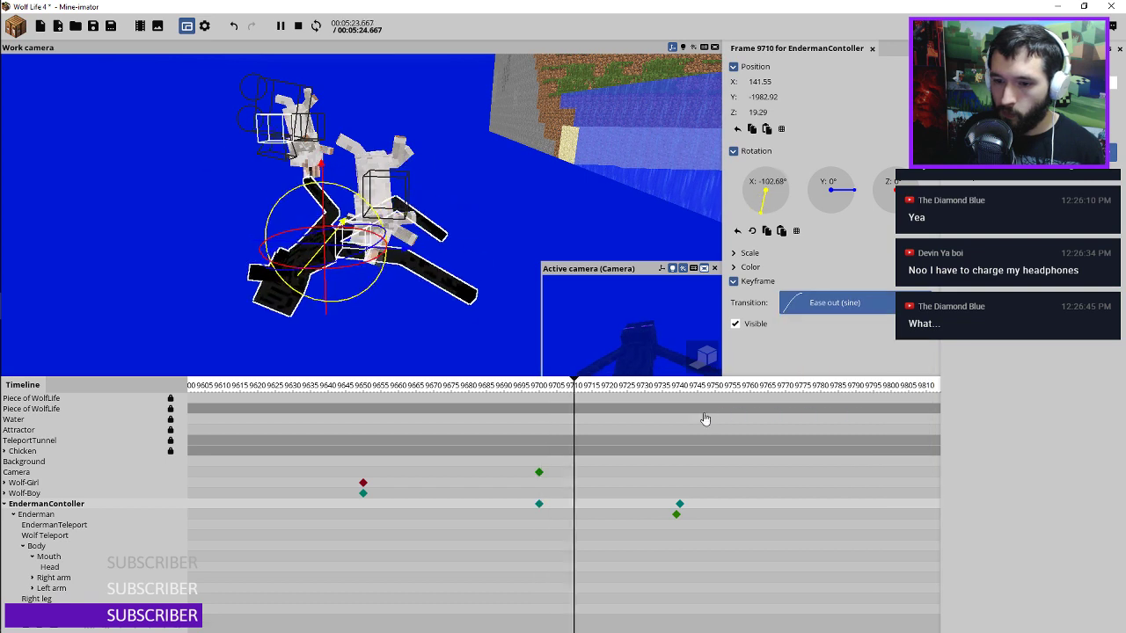
key("space")
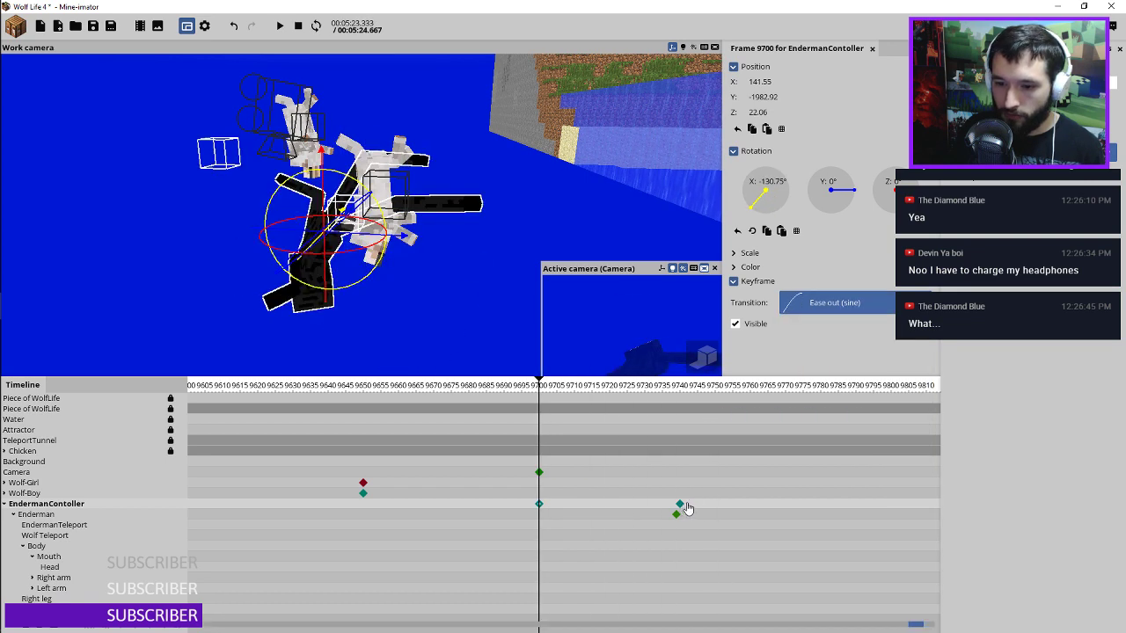
Step: Move the final Enderman and EndermanContoller keyframes back to frames 9750 and 9751, and play the spin from frame 9580
left_click_drag(689, 503, 672, 521)
left_click_drag(682, 503, 712, 502)
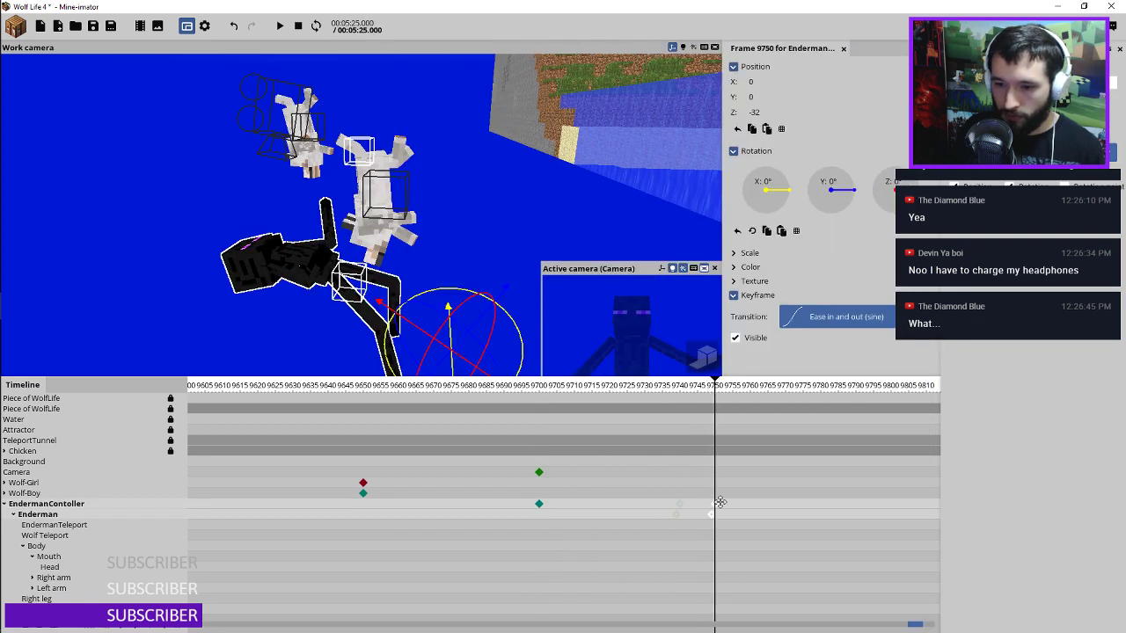
left_click(313, 387)
scroll(313, 391, "down", 2)
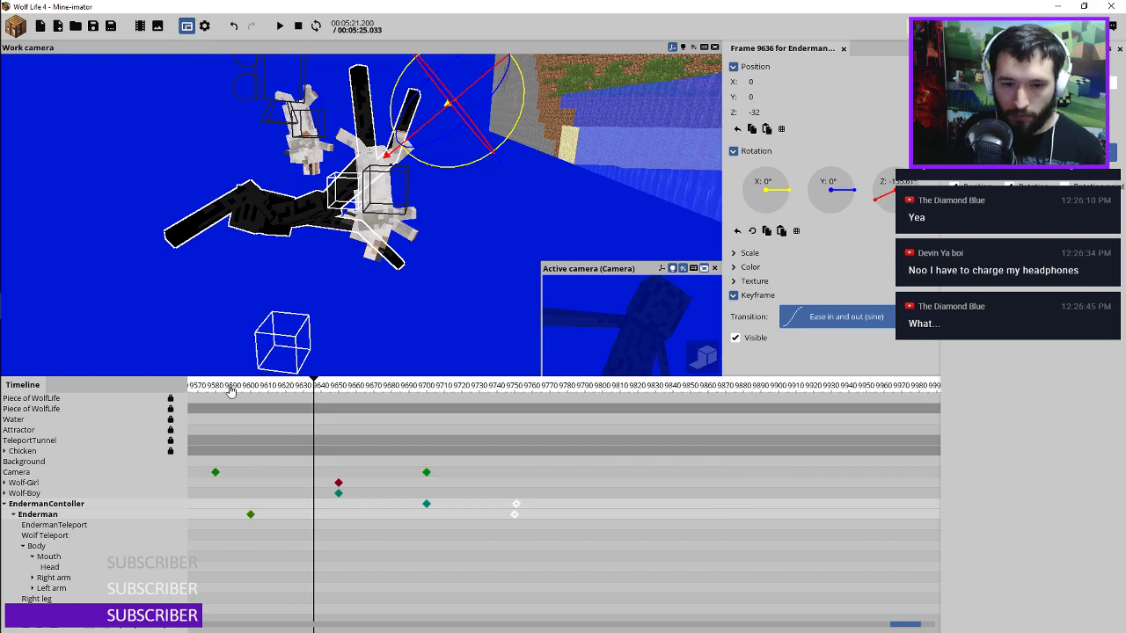
left_click(219, 388)
key("space")
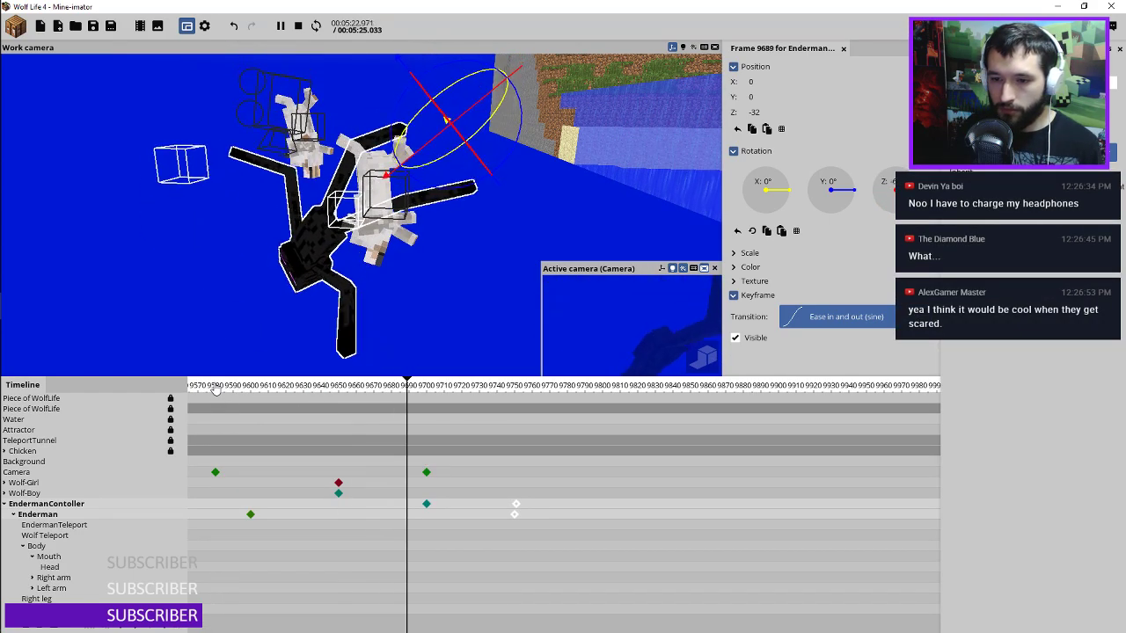
key("space")
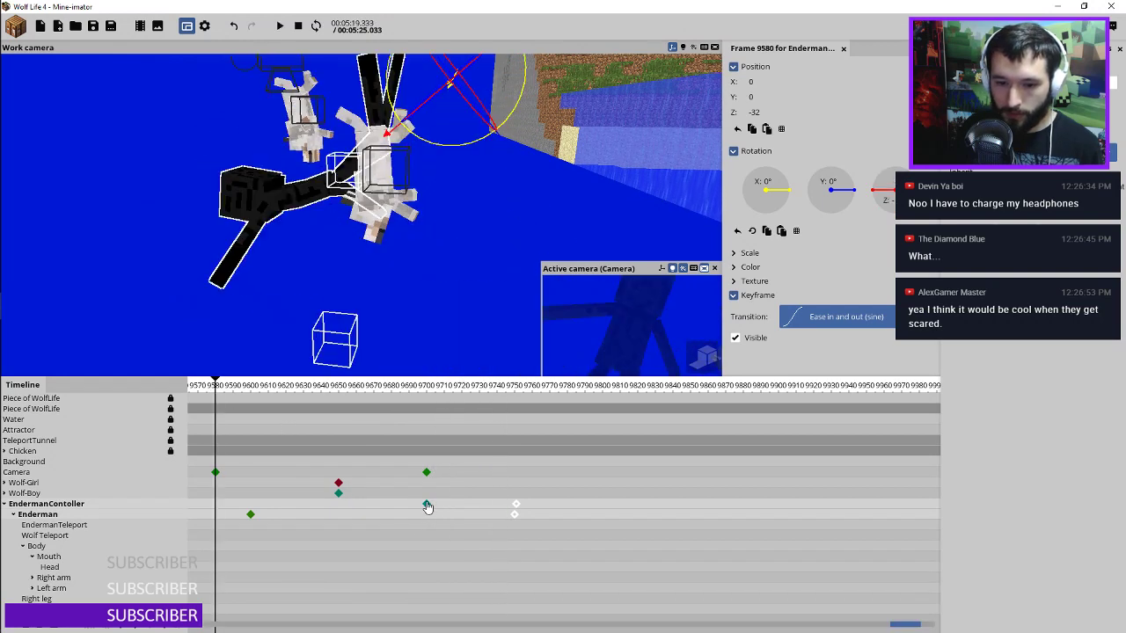
Step: Set the transition of the EndermanContoller keyframe at frame 9700 to Linear
left_click(426, 506)
left_click(844, 305)
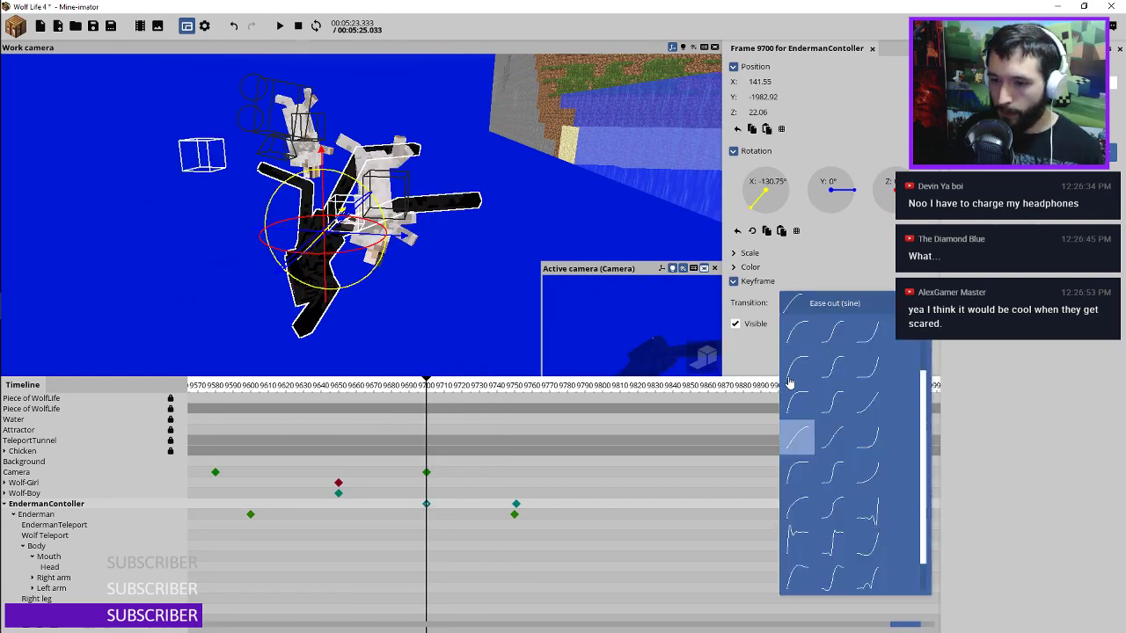
left_click(798, 334)
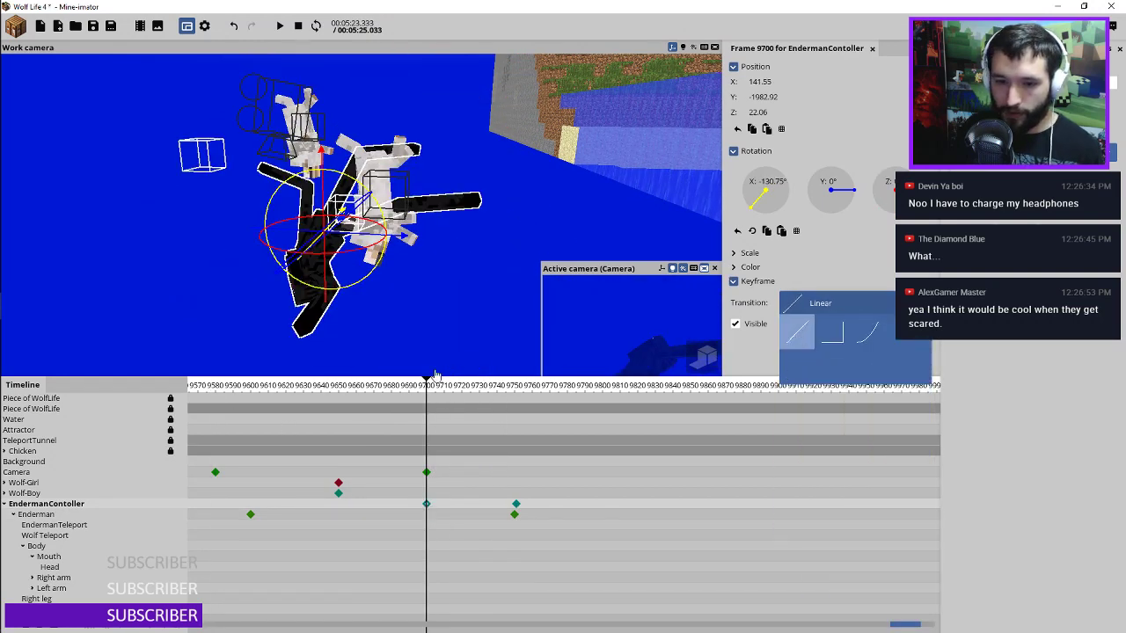
Step: Shift the Enderman's last keyframe to frame 9755 and play back the spin from about frame 9614
left_click(514, 515)
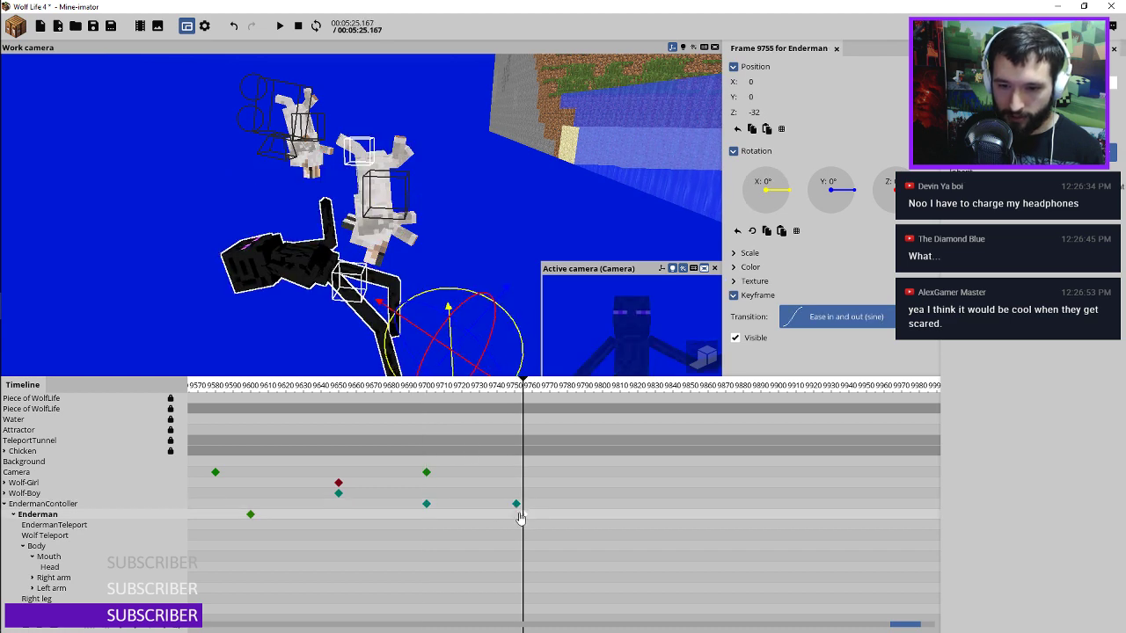
left_click(275, 387)
key("space")
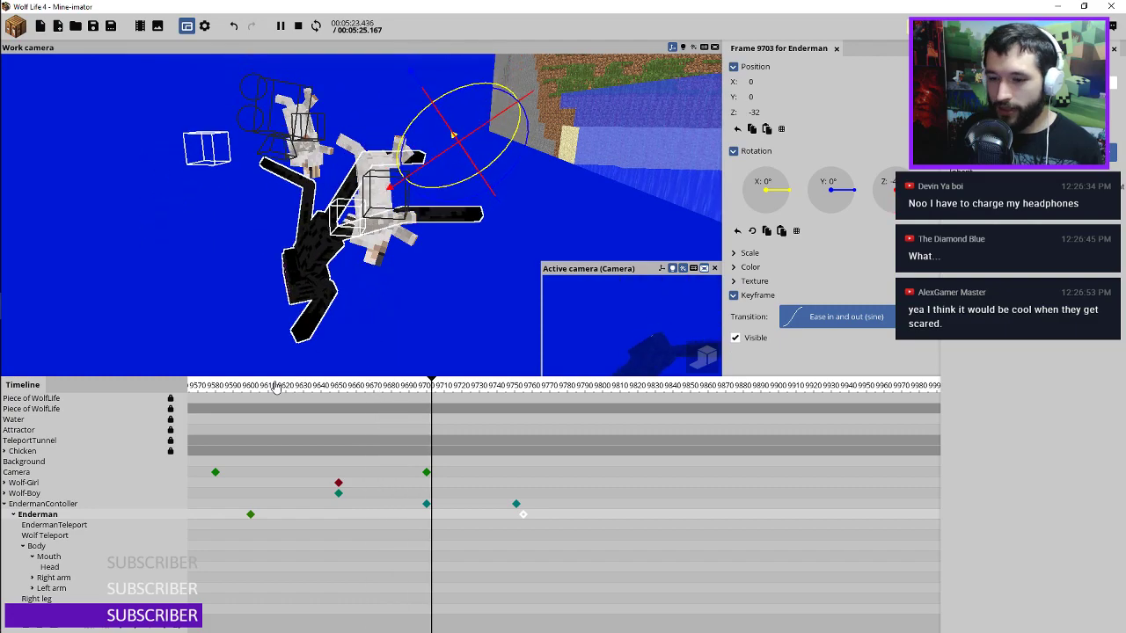
key("space")
key("space")
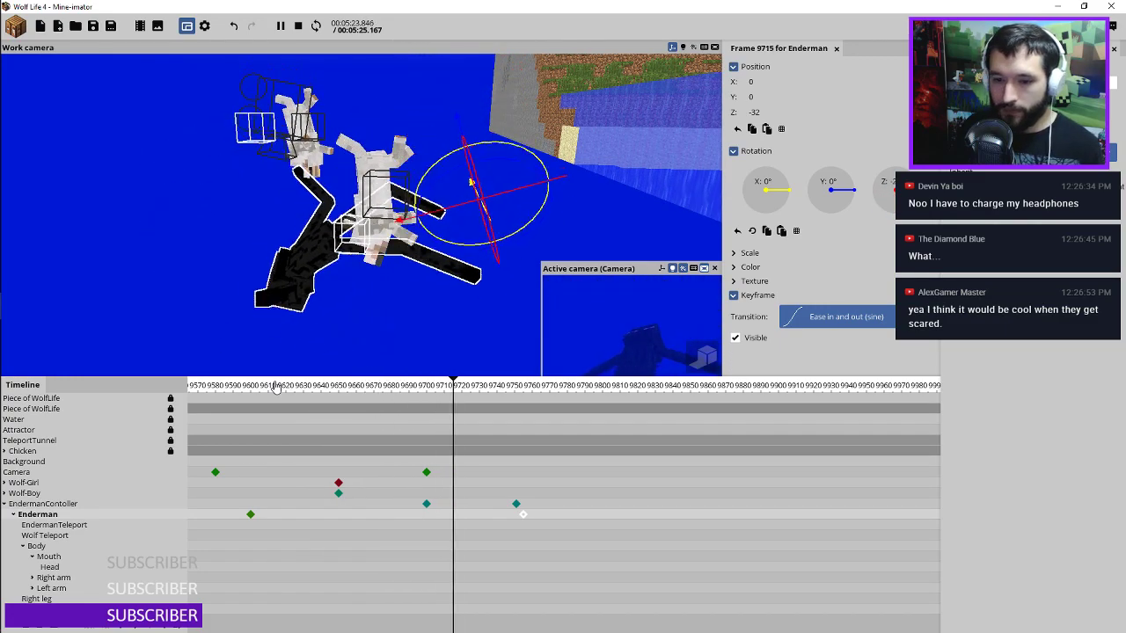
key("space")
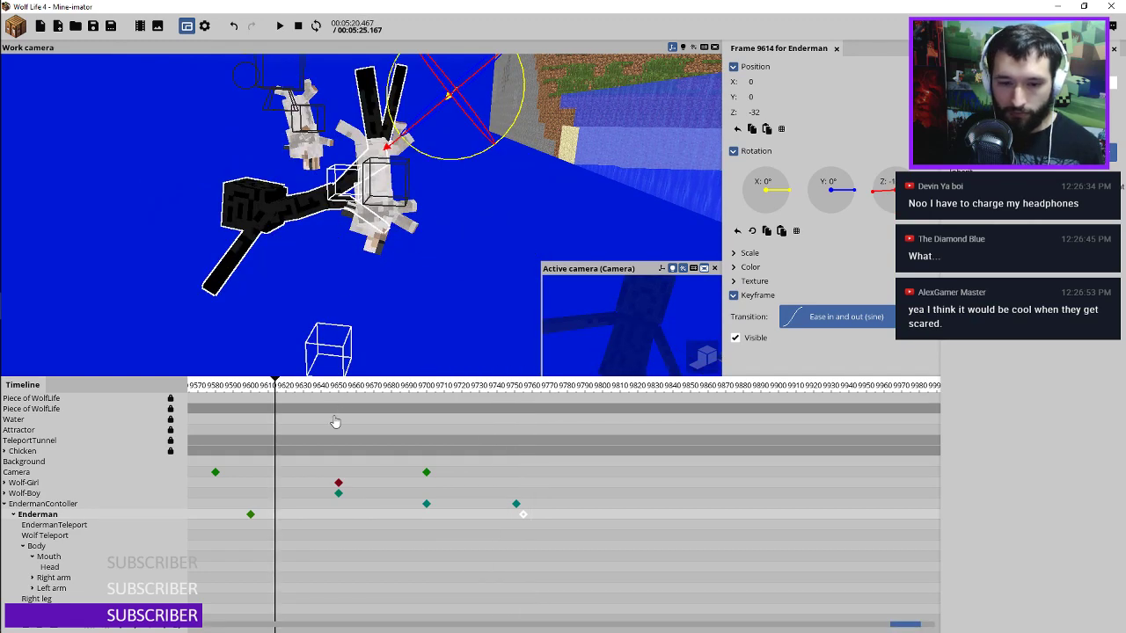
Step: Add keyframes for the Enderman's body, mouth, head, both arms and both legs at about frame 9600
left_click(522, 521)
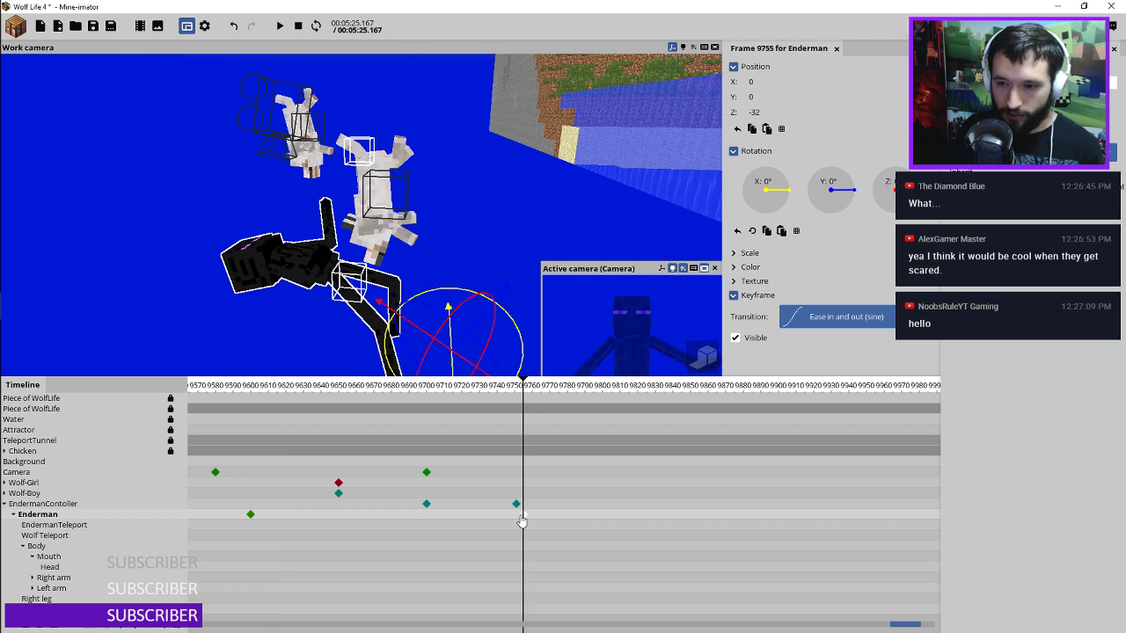
left_click(416, 567)
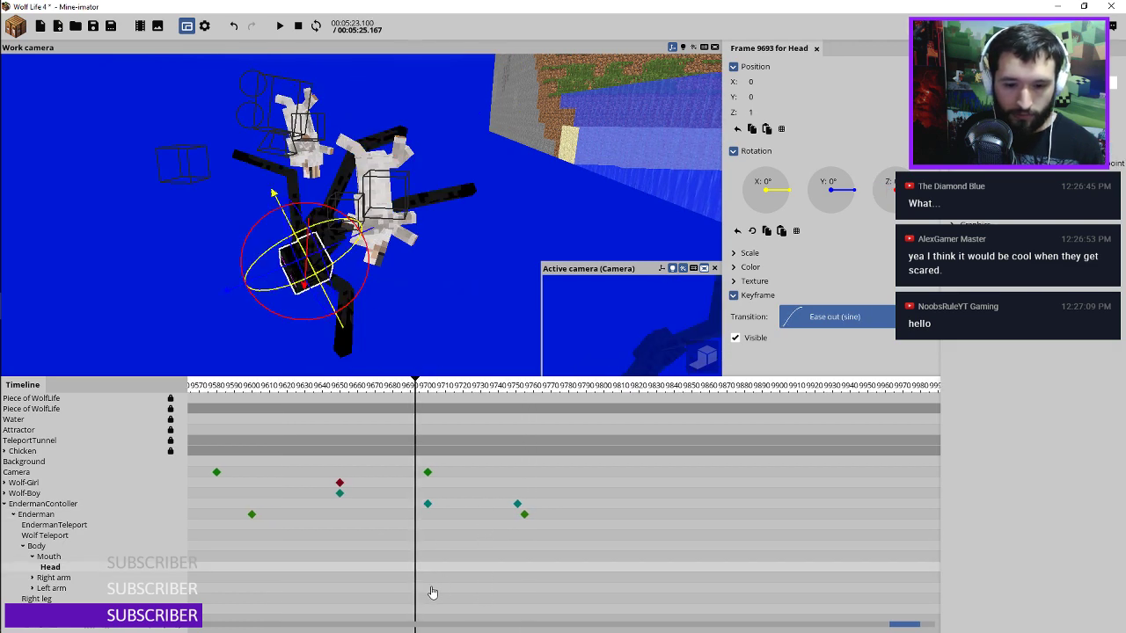
left_click(428, 589)
left_click(249, 591)
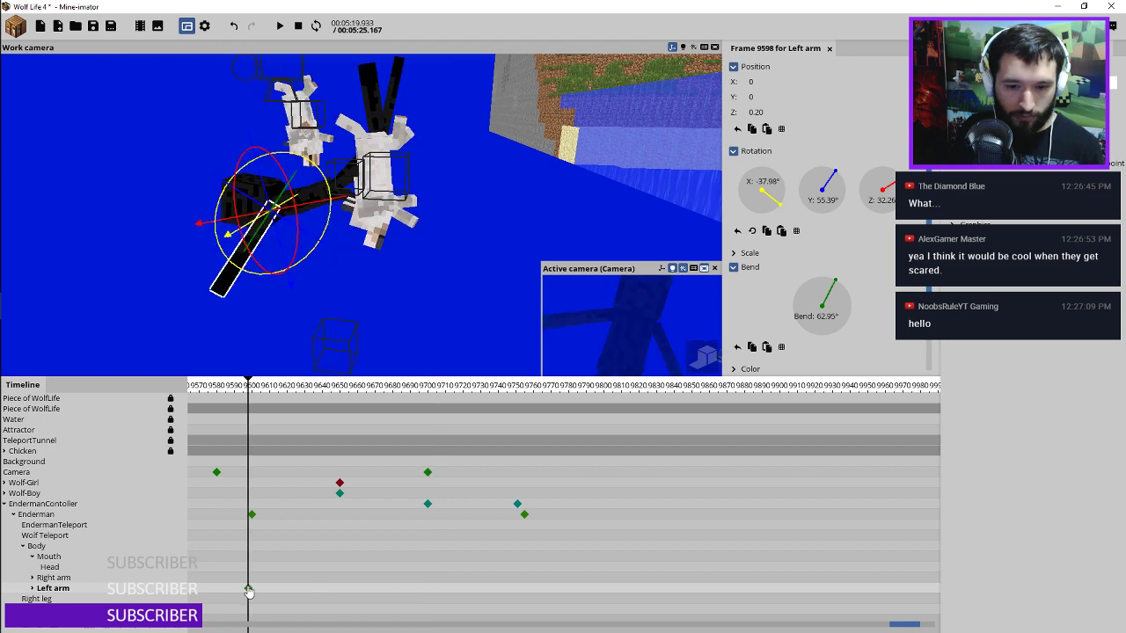
left_click(250, 580)
left_click(248, 599)
left_click(248, 611)
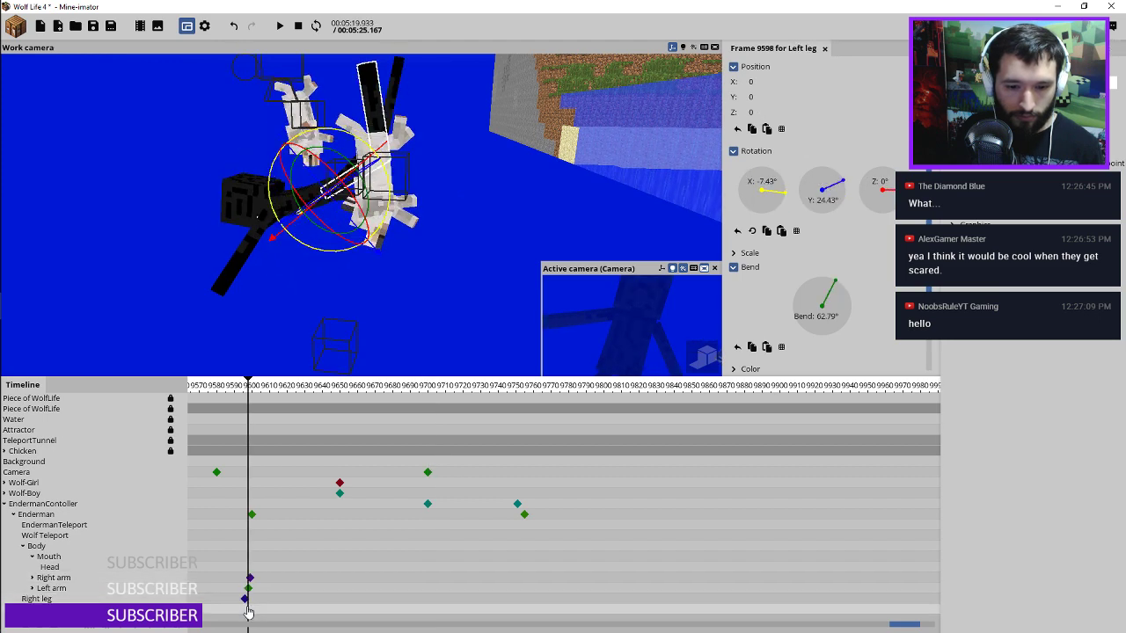
left_click(249, 562)
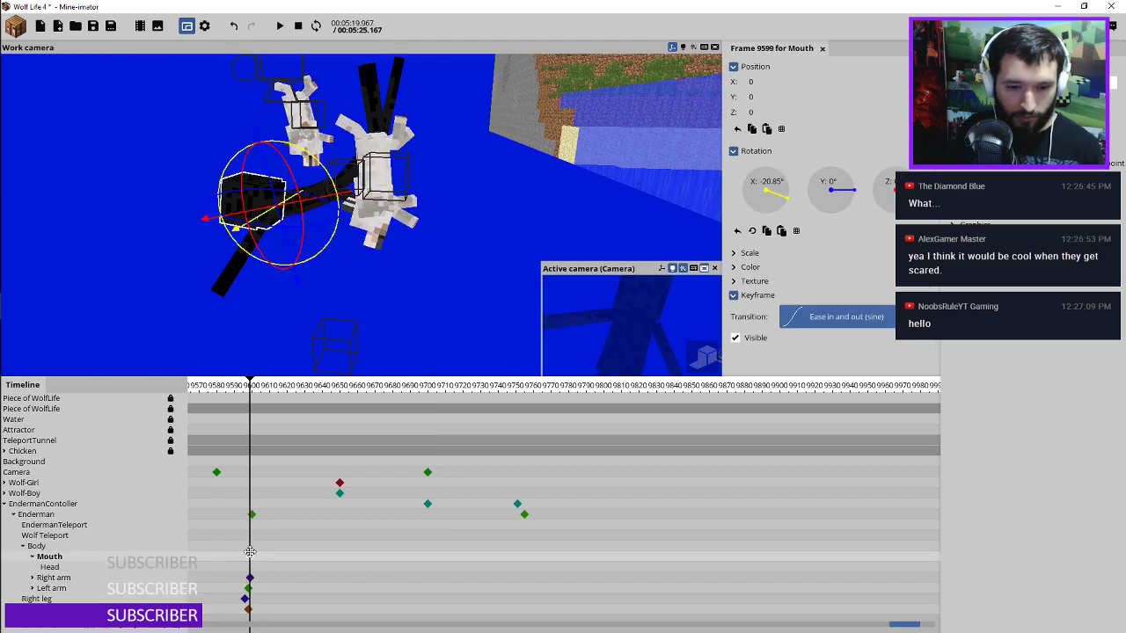
left_click(251, 549)
left_click(252, 569)
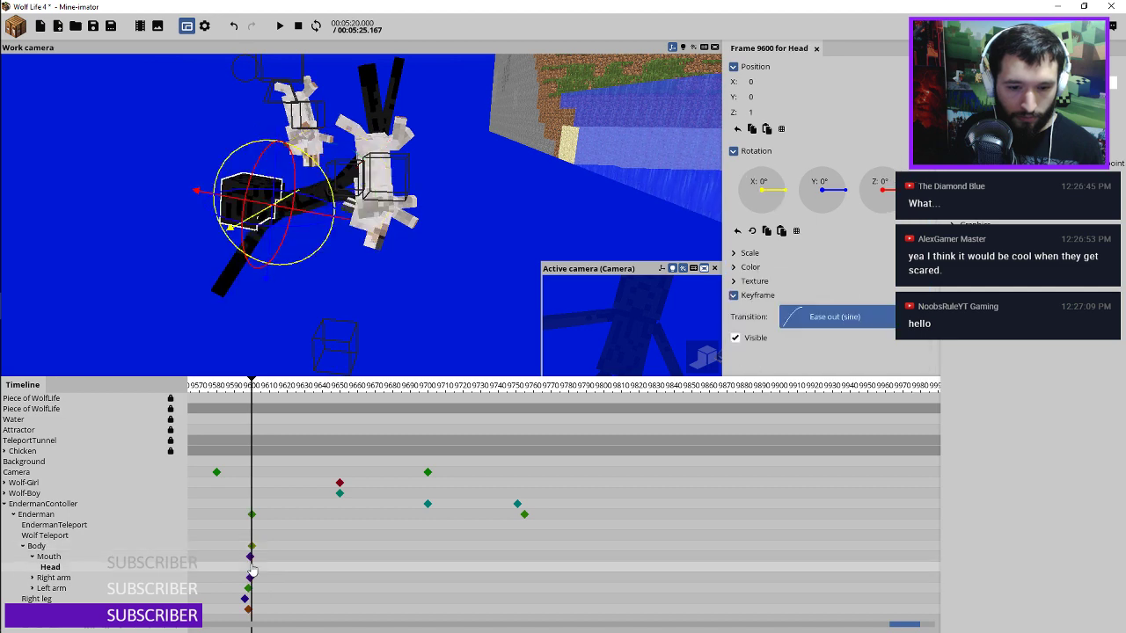
Step: Lower the Enderman's left arm at frame 9752 by rotating it to about X -4.29°
left_click_drag(279, 387, 459, 422)
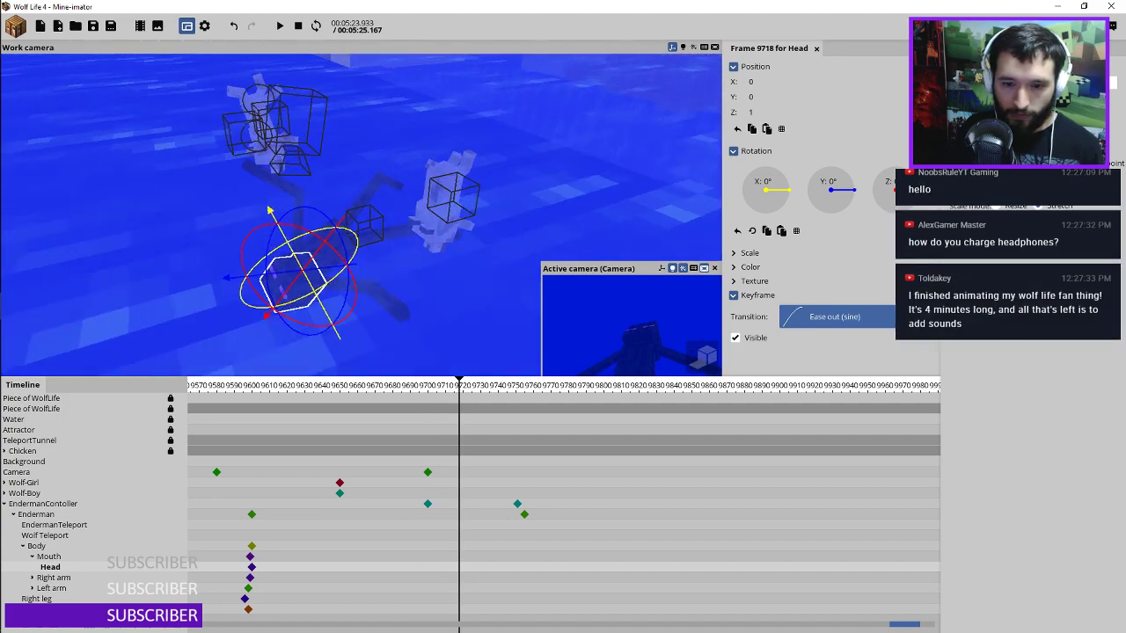
left_click_drag(507, 389, 516, 392)
left_click_drag(410, 248, 410, 205)
scroll(410, 247, "up", 3)
left_click_drag(410, 246, 424, 268)
left_click(427, 274)
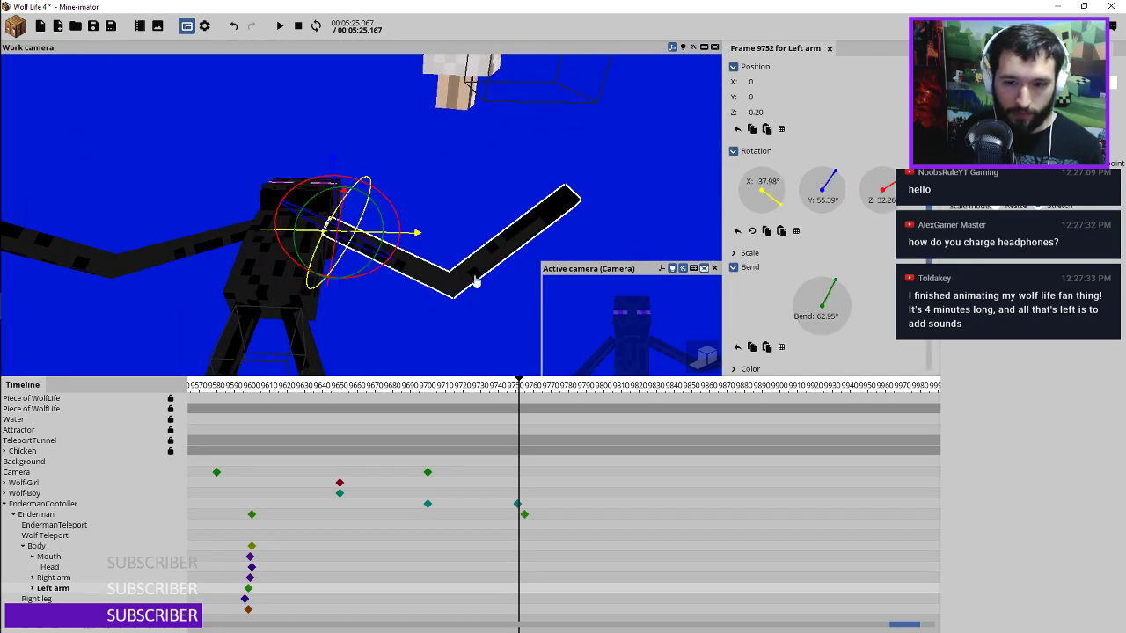
middle_click_drag(516, 211, 377, 220)
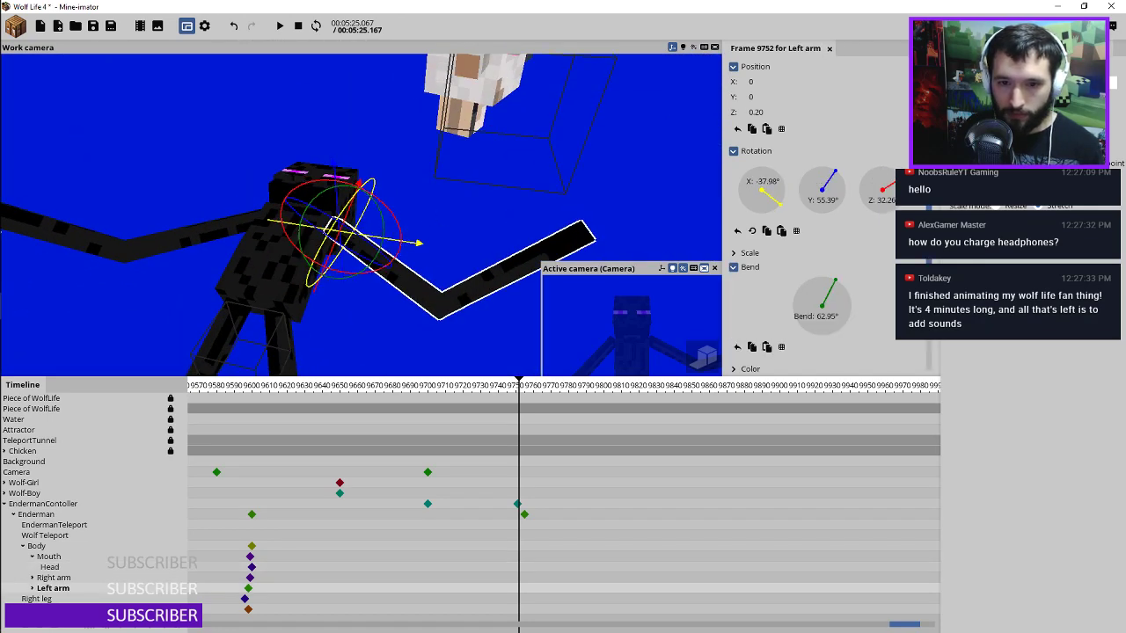
left_click_drag(419, 207, 424, 227)
left_click_drag(383, 189, 369, 231)
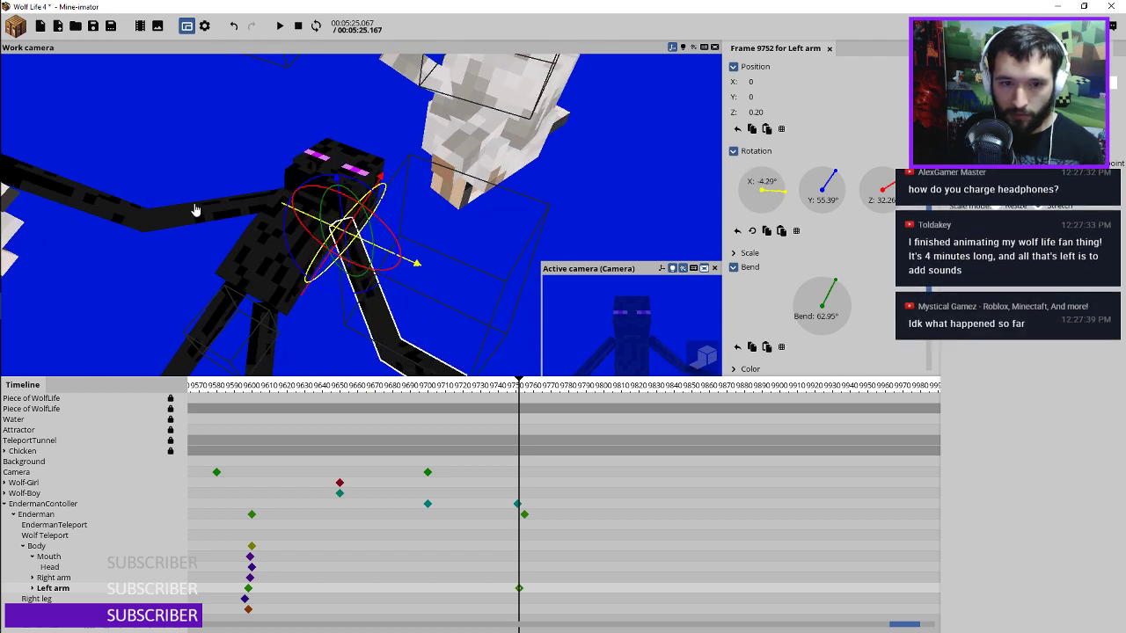
Step: Pose the Enderman's right arm at frame 9752 to about X -74.07°, Y -29.99° and Z -66°, with a bend of about 82.60°
left_click(196, 209)
left_click_drag(327, 191, 322, 247)
left_click_drag(280, 157, 310, 242)
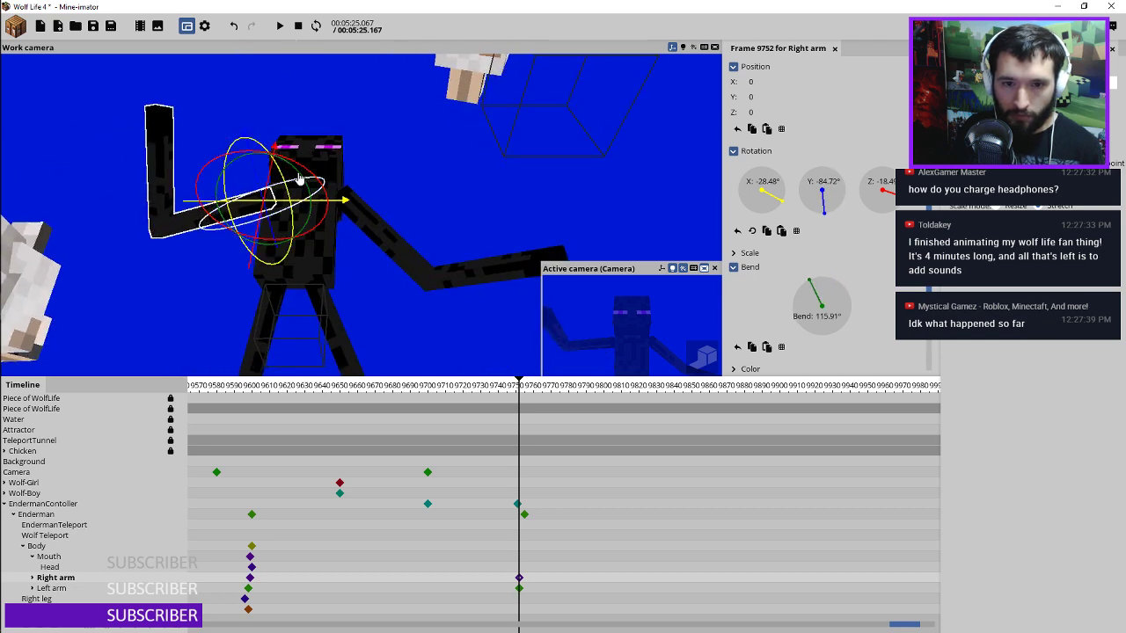
left_click_drag(302, 179, 301, 192)
left_click_drag(272, 145, 367, 165)
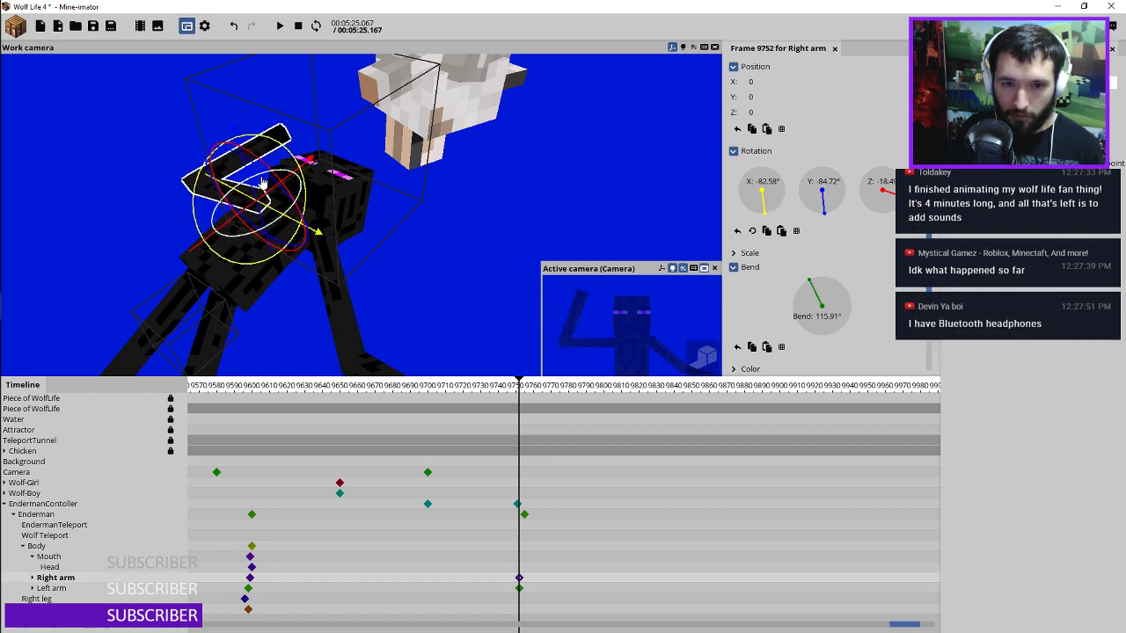
left_click_drag(287, 156, 261, 152)
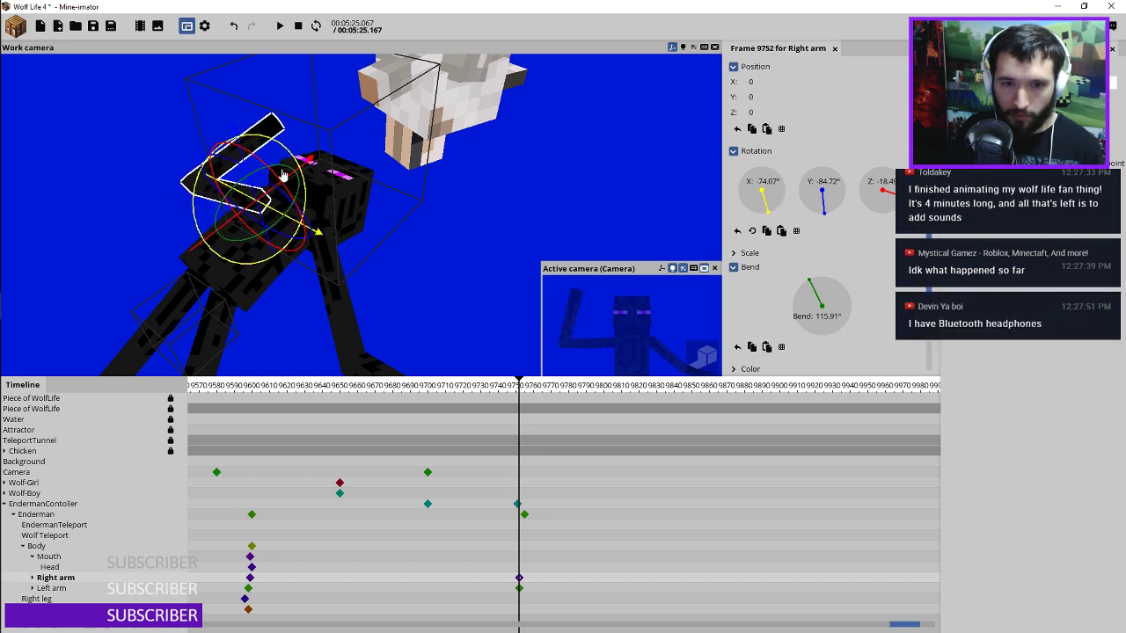
left_click_drag(357, 162, 223, 155)
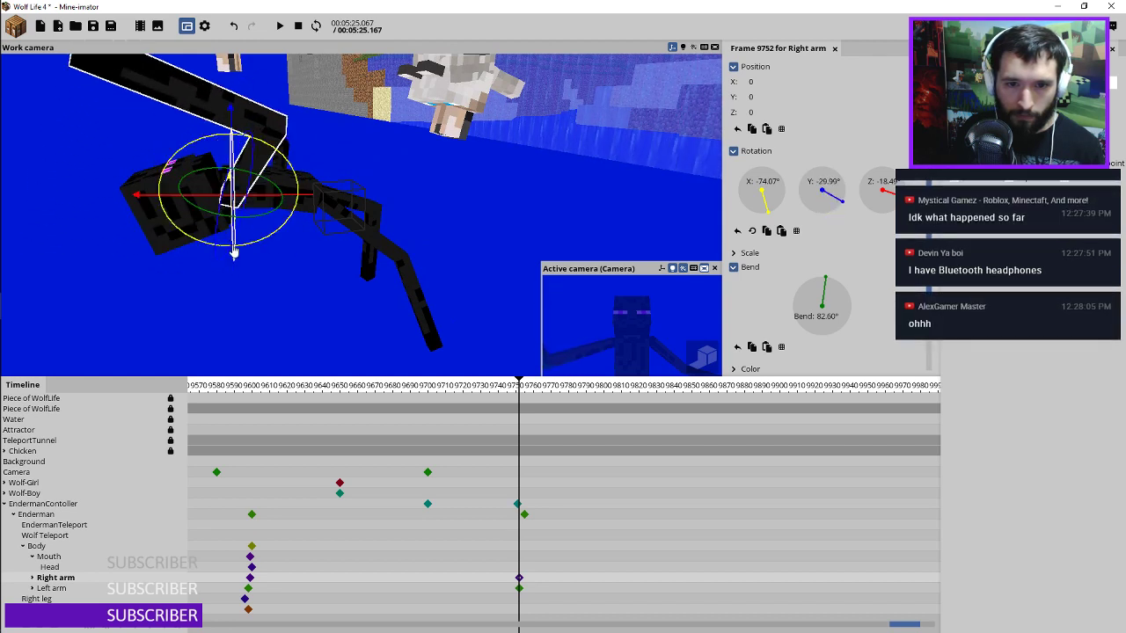
left_click_drag(233, 253, 149, 350)
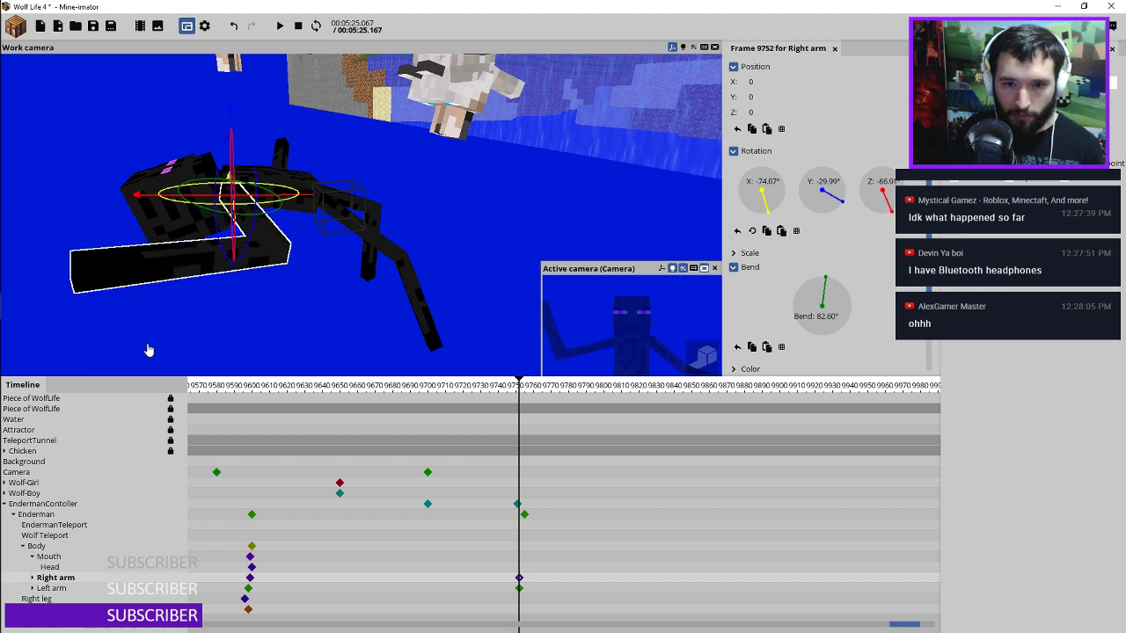
Step: Rotate the Enderman's mouth part at frame 9754 to about X 11.11°
left_click(523, 568)
left_click(523, 562)
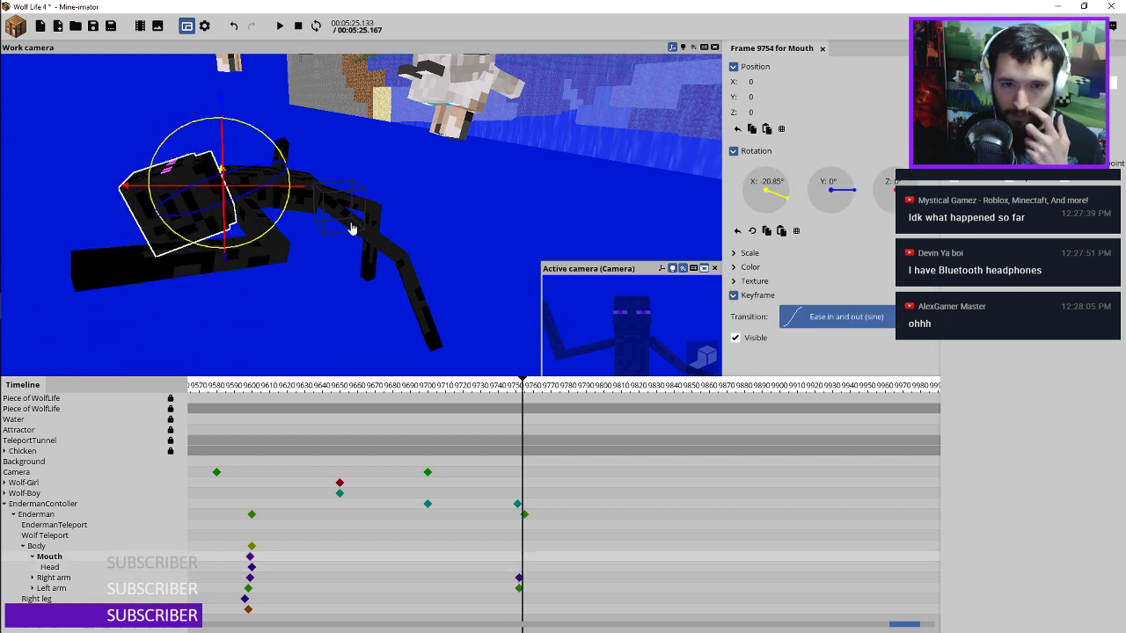
mouse_move(283, 160)
left_mouse_down()
mouse_move(264, 144)
mouse_move(311, 167)
mouse_move(304, 157)
left_mouse_up()
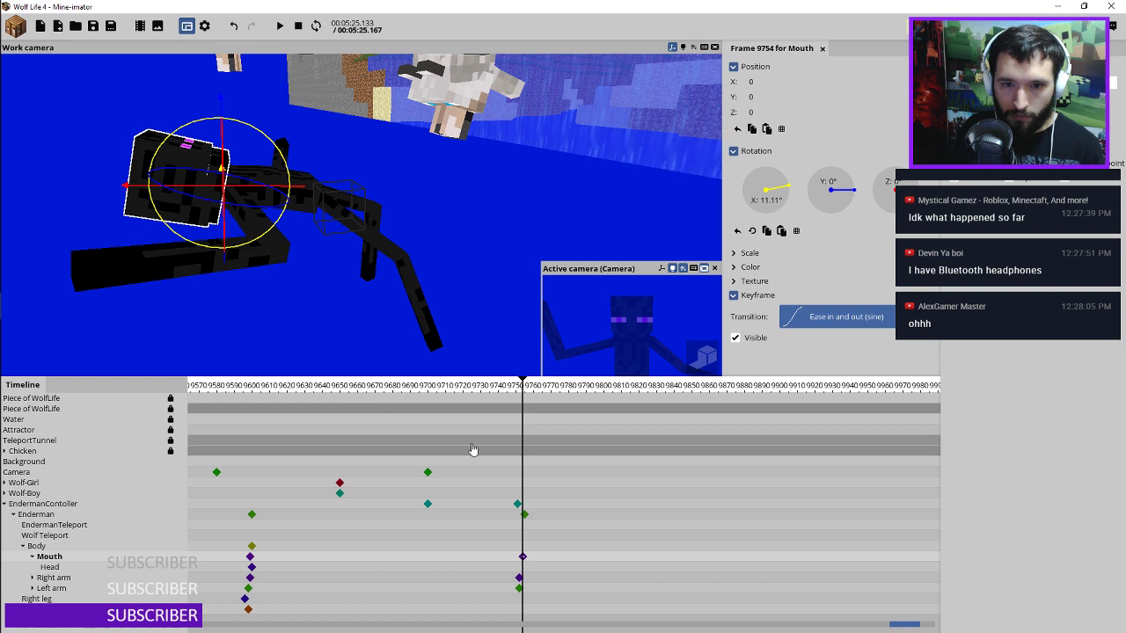
Step: Pose the Enderman's right leg at frame 9756 to about X -44.94° with a bend of about 12.74°
left_click(523, 611)
left_click(526, 599)
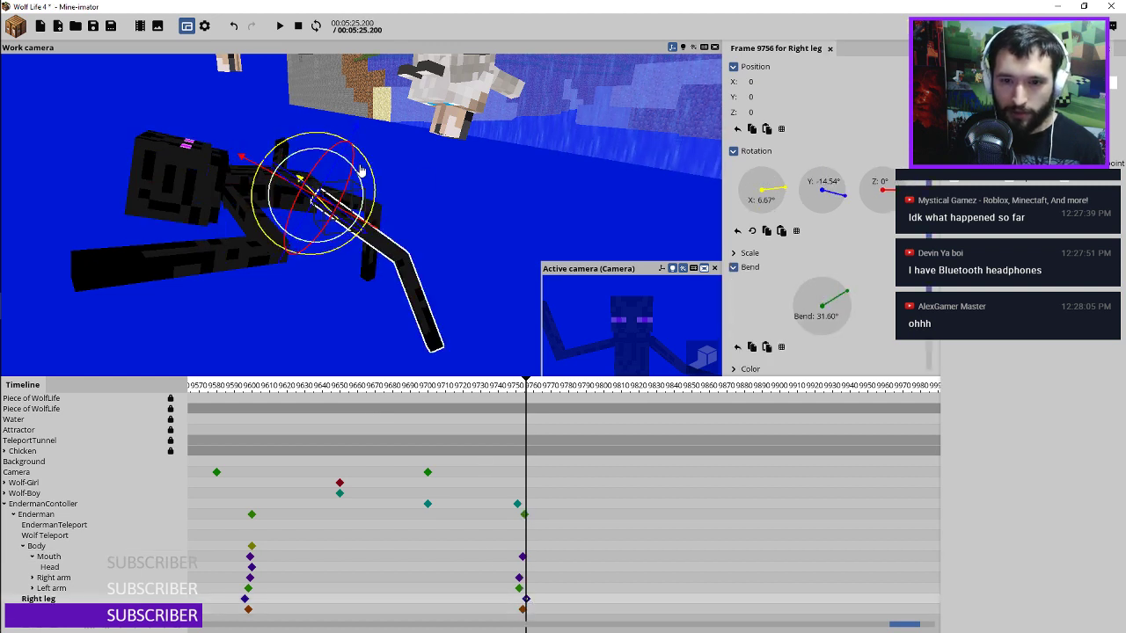
left_click_drag(367, 174, 327, 159)
left_click_drag(409, 173, 616, 220)
left_click_drag(216, 223, 299, 211)
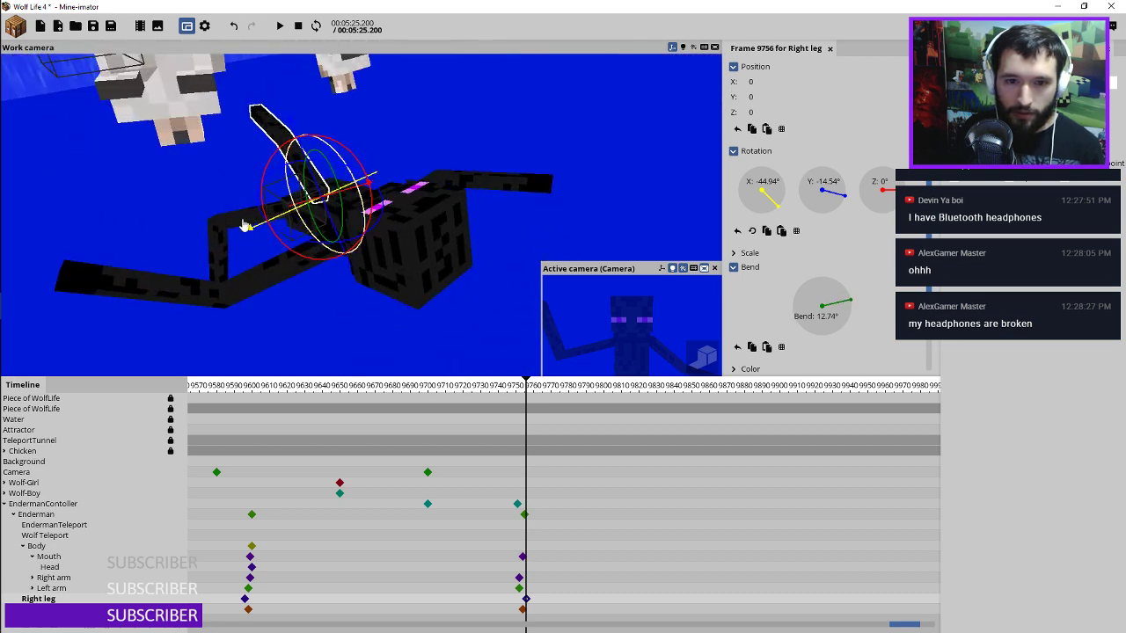
Step: Pose the Enderman's left leg at frame 9756 to about X -38.92° with a bend of about 24.58°
left_click(217, 223)
left_click_drag(321, 159, 326, 164)
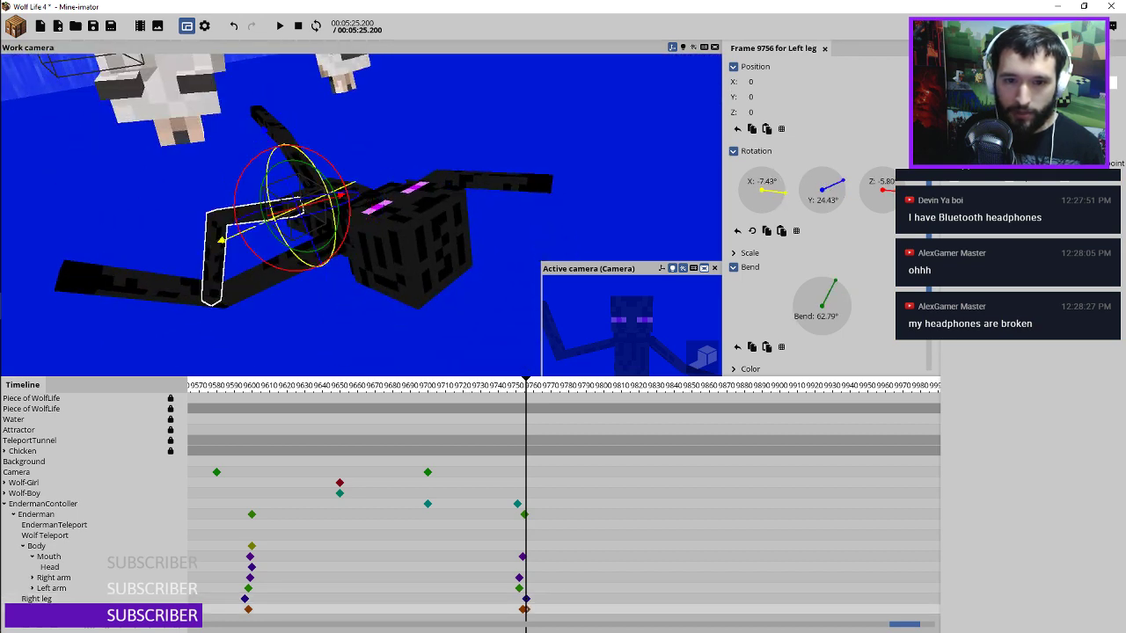
mouse_move(326, 164)
middle_mouse_down()
mouse_move(357, 156)
mouse_move(325, 161)
middle_mouse_up()
left_click_drag(326, 161, 348, 176)
middle_click_drag(348, 176, 361, 176)
middle_click_drag(479, 343, 473, 352)
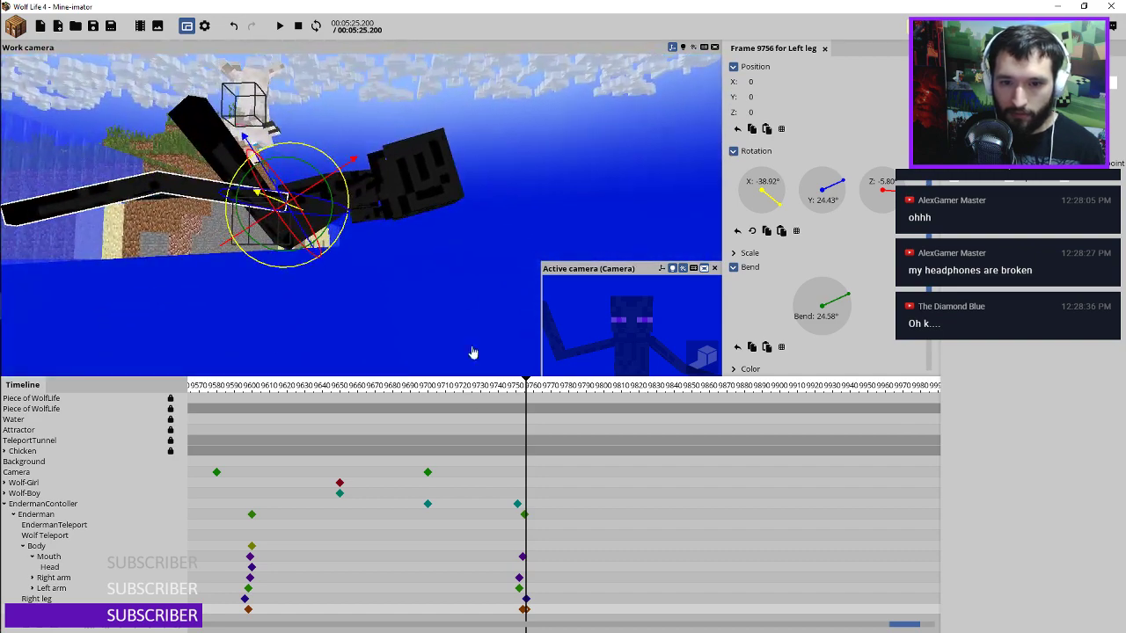
Step: Rotate the Enderman's body at frame 9755 to about X -37.98° with a bend of about 18.48°, and play back from frame 9583
left_click(522, 549)
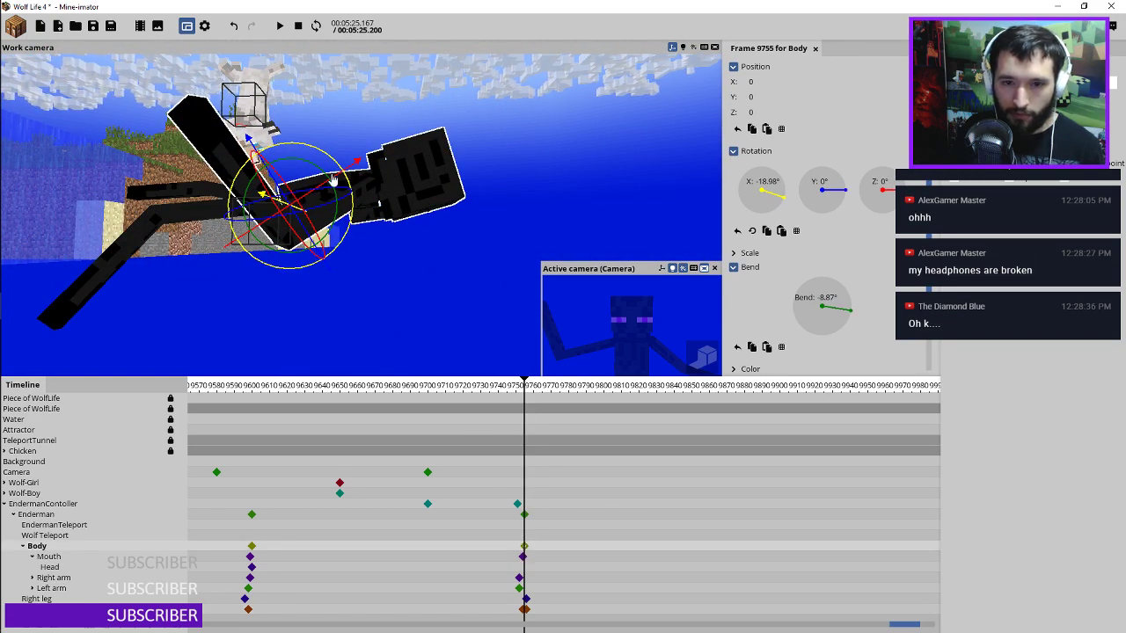
left_click_drag(332, 180, 345, 166)
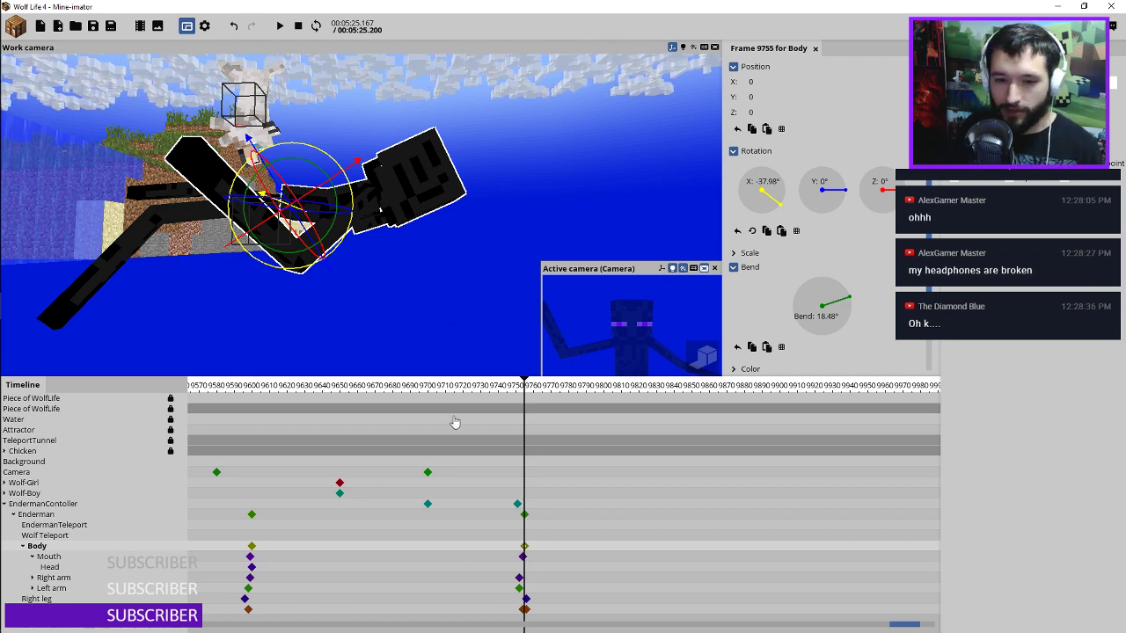
left_click(221, 387)
key("space")
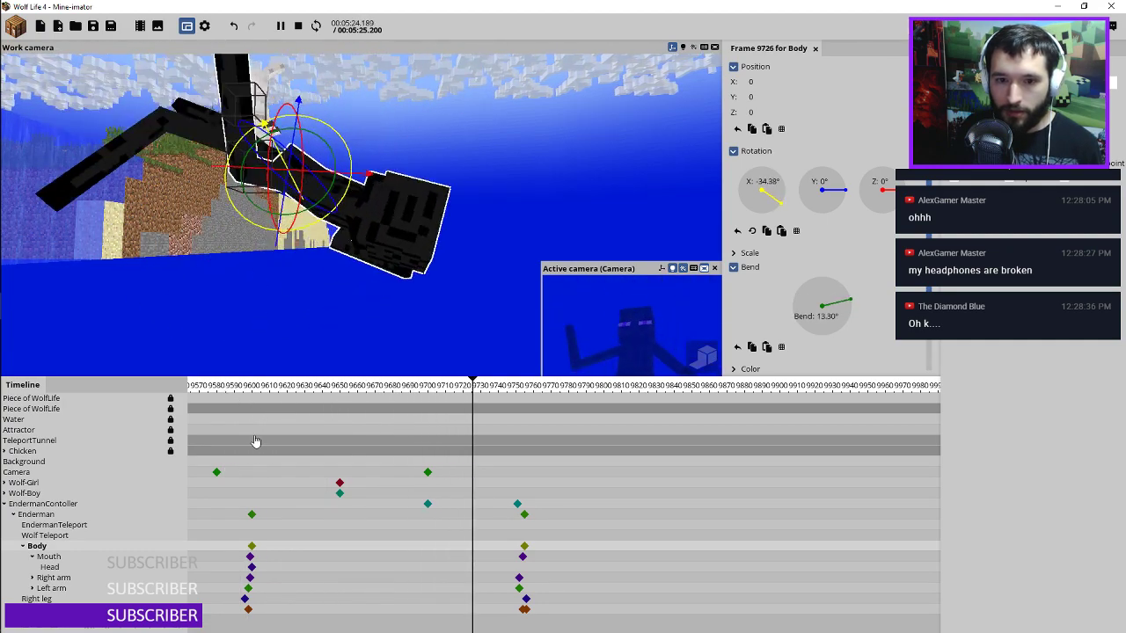
key("space")
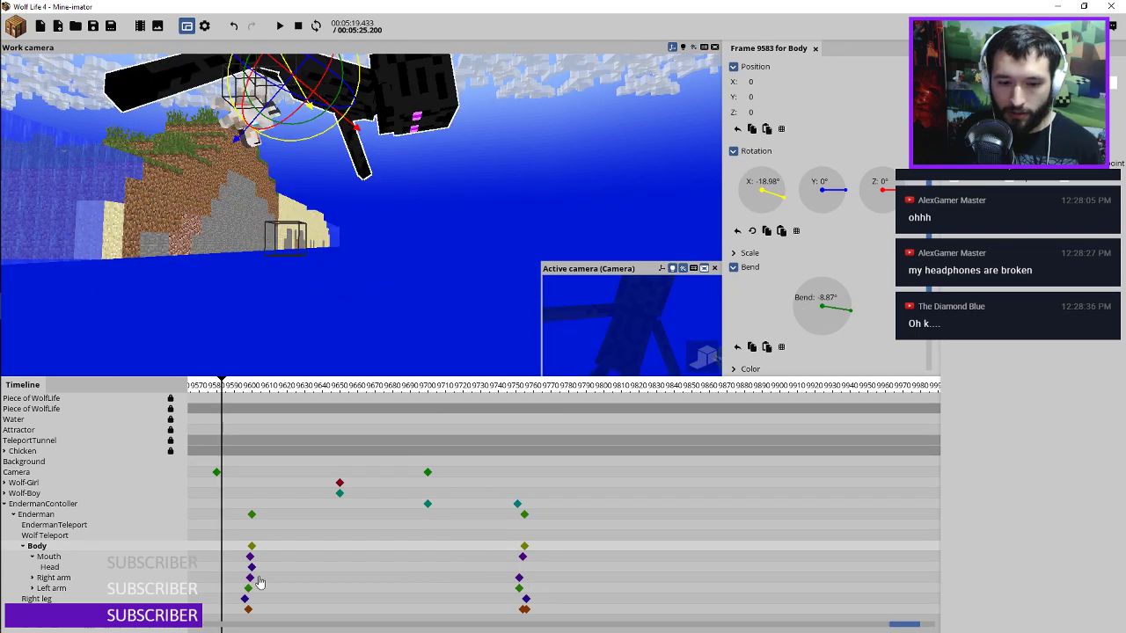
Step: Set the Enderman's body, mouth, head, arm and leg keyframes around frame 9600 to Ease in and out (sine) and play back the motion
left_click_drag(267, 541, 236, 616)
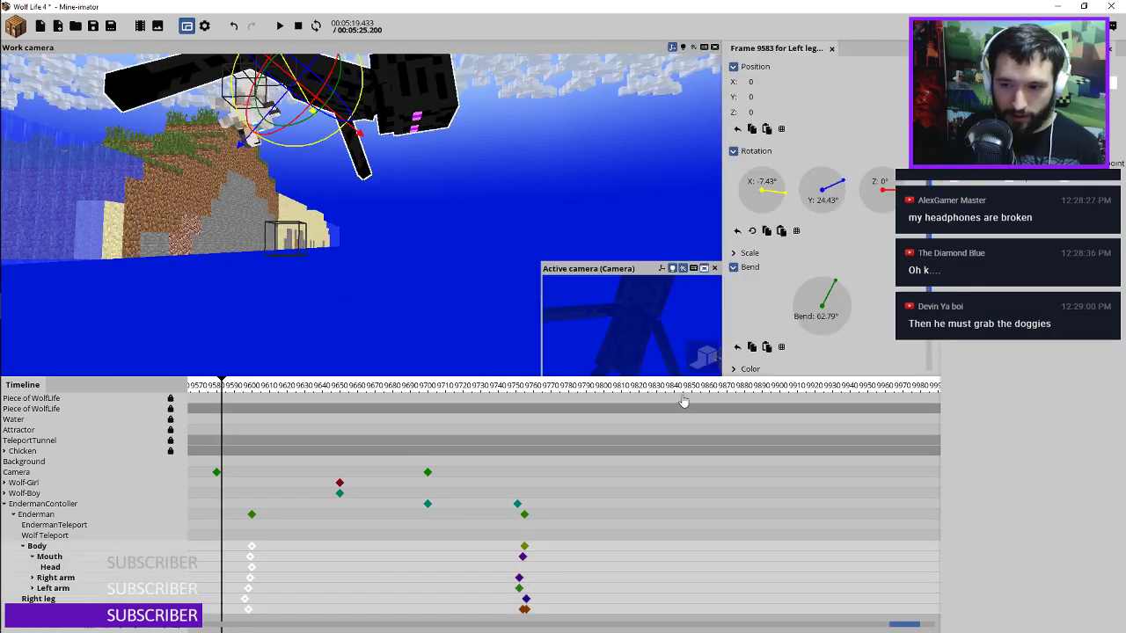
left_click_drag(928, 295, 916, 393)
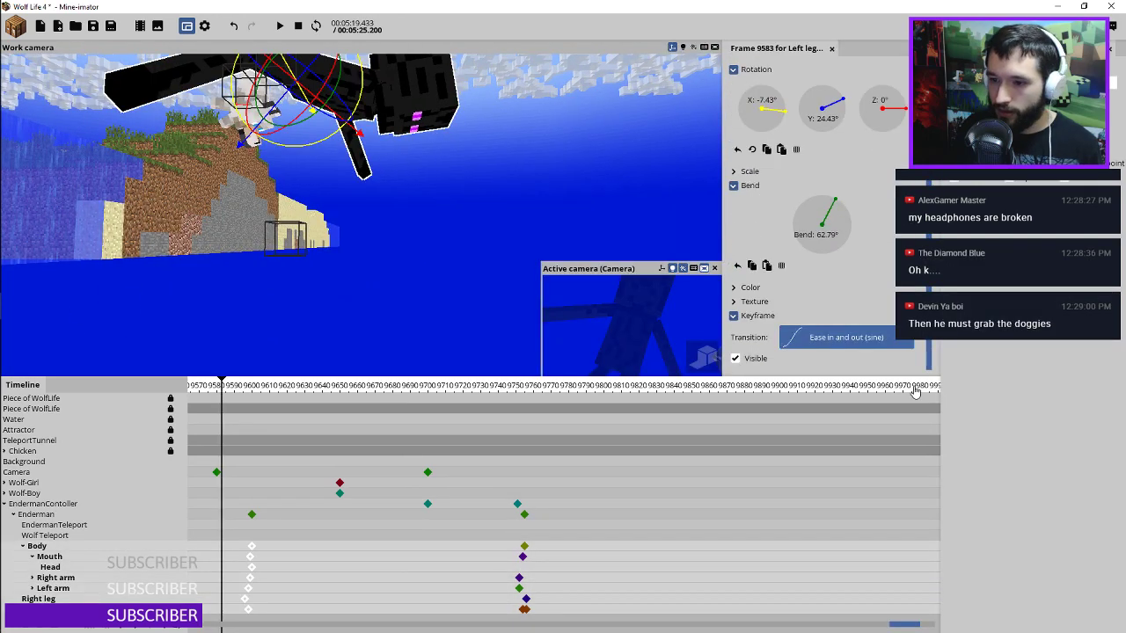
left_click(833, 342)
left_click(832, 406)
key("space")
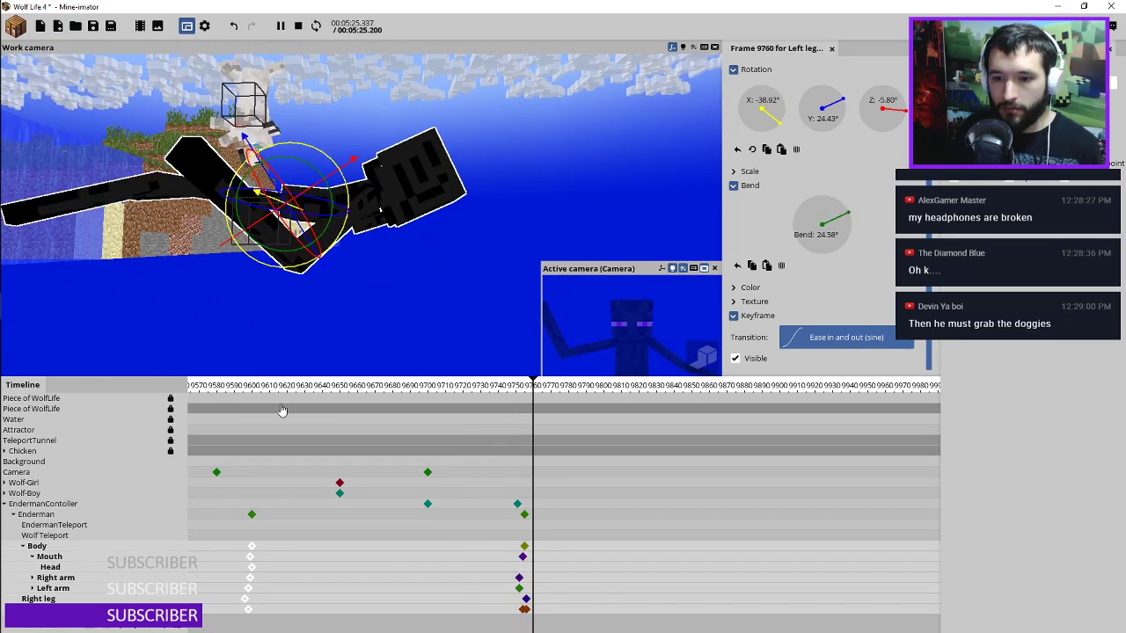
Step: Delete the left leg's duplicate end keyframe, move its posed keyframe from frame 9756 to 9753, and play back the spin
left_click(522, 613)
left_click(523, 613)
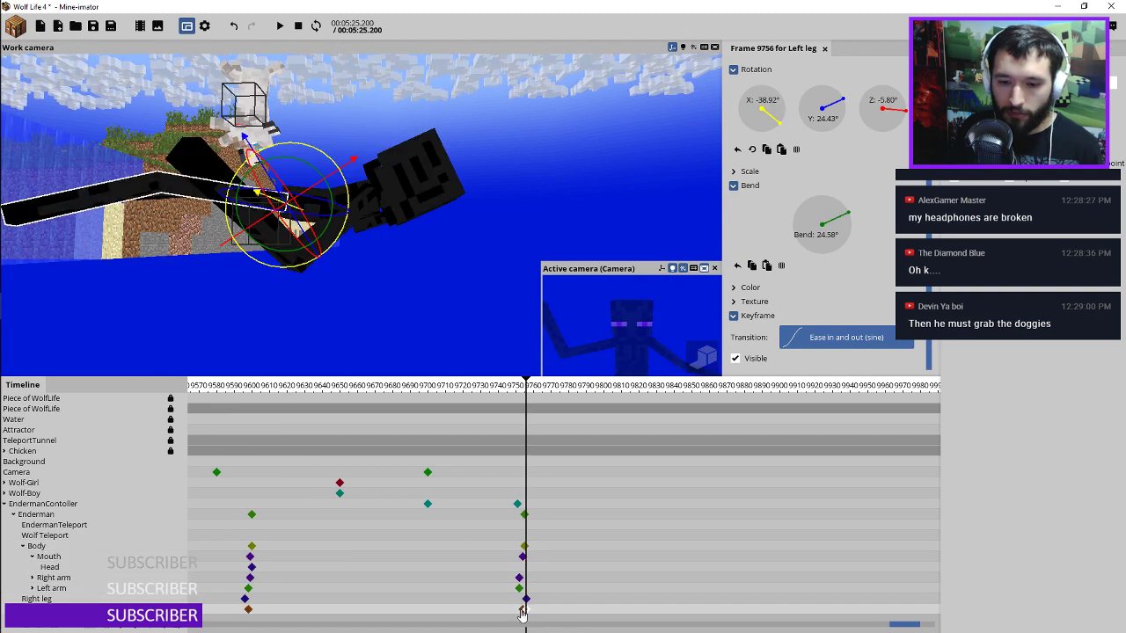
left_click_drag(527, 615, 522, 615)
left_click(523, 613)
key("Delete")
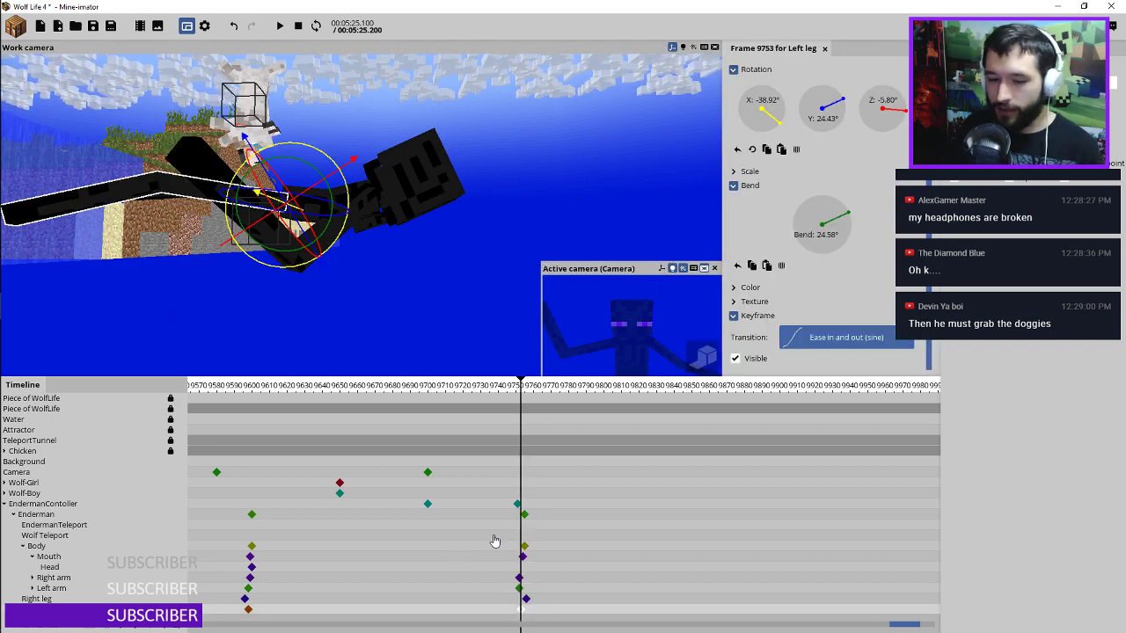
left_click_drag(267, 393, 225, 391)
key("space")
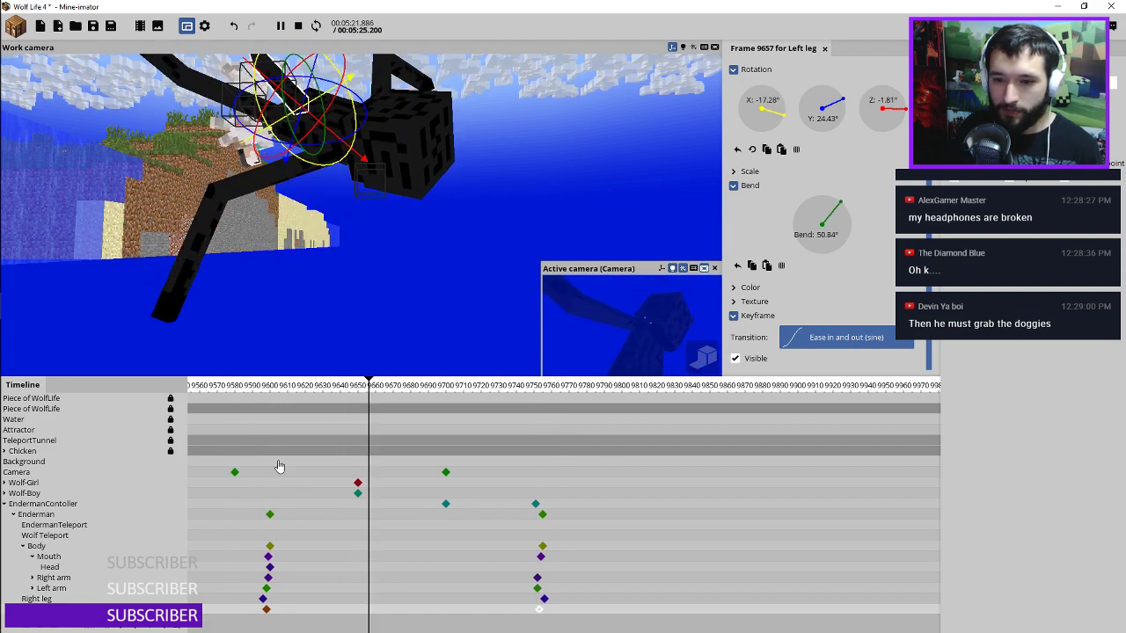
key("space")
Step: Shift the Enderman's first keyframe to frame 9622 and play back the spin
mouse_move(267, 518)
left_mouse_down()
mouse_move(219, 511)
mouse_move(232, 514)
left_mouse_up()
key("space")
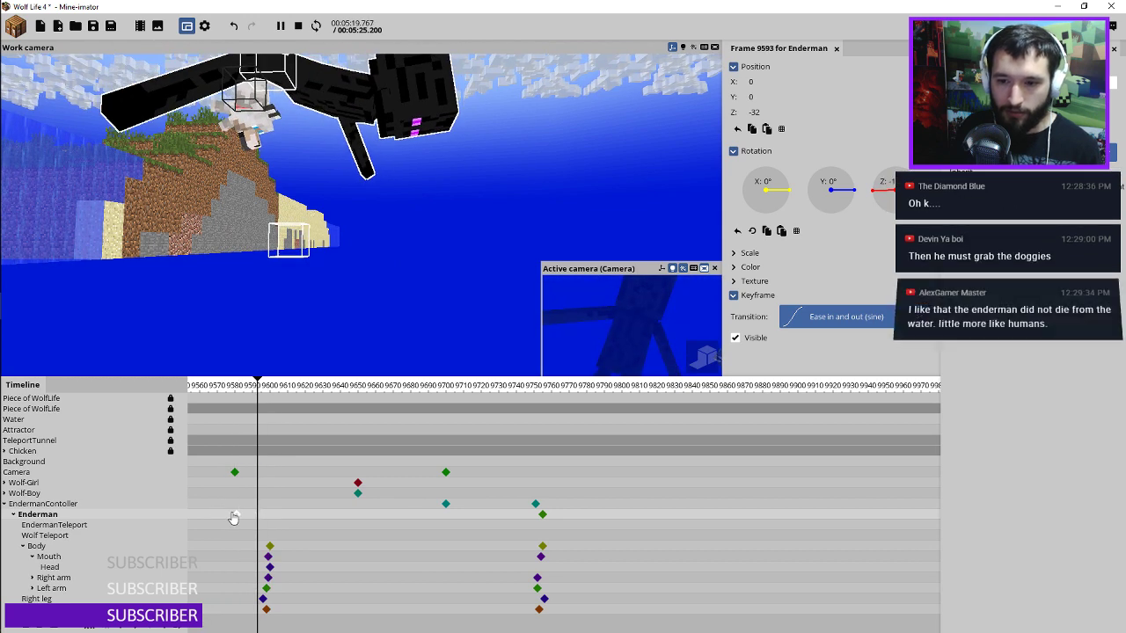
key("space")
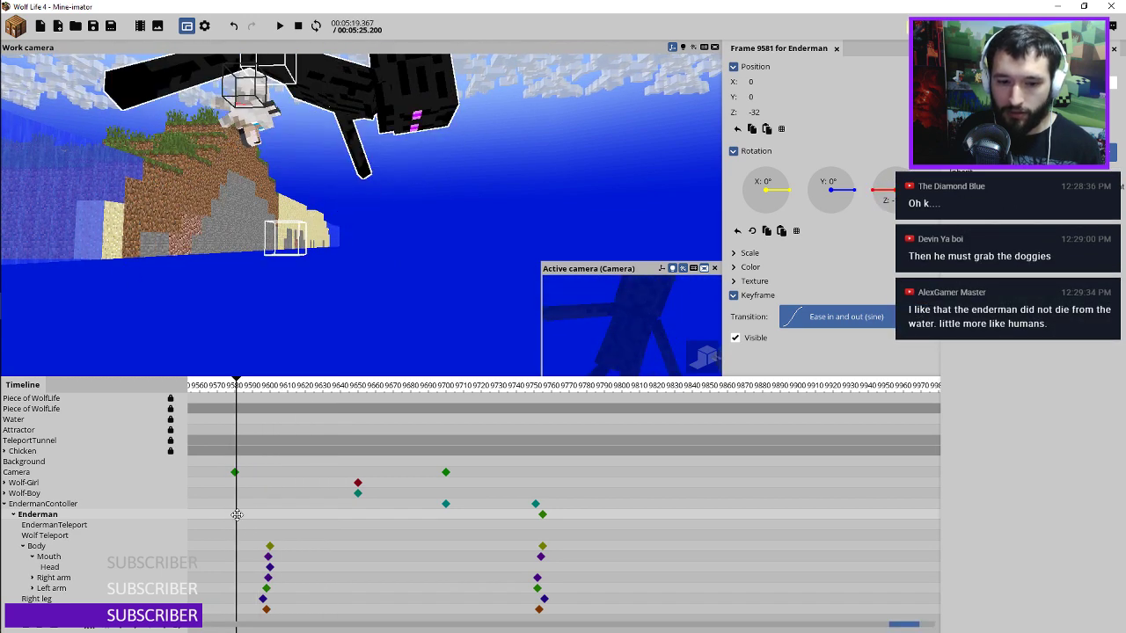
left_click_drag(237, 514, 307, 517)
key("space")
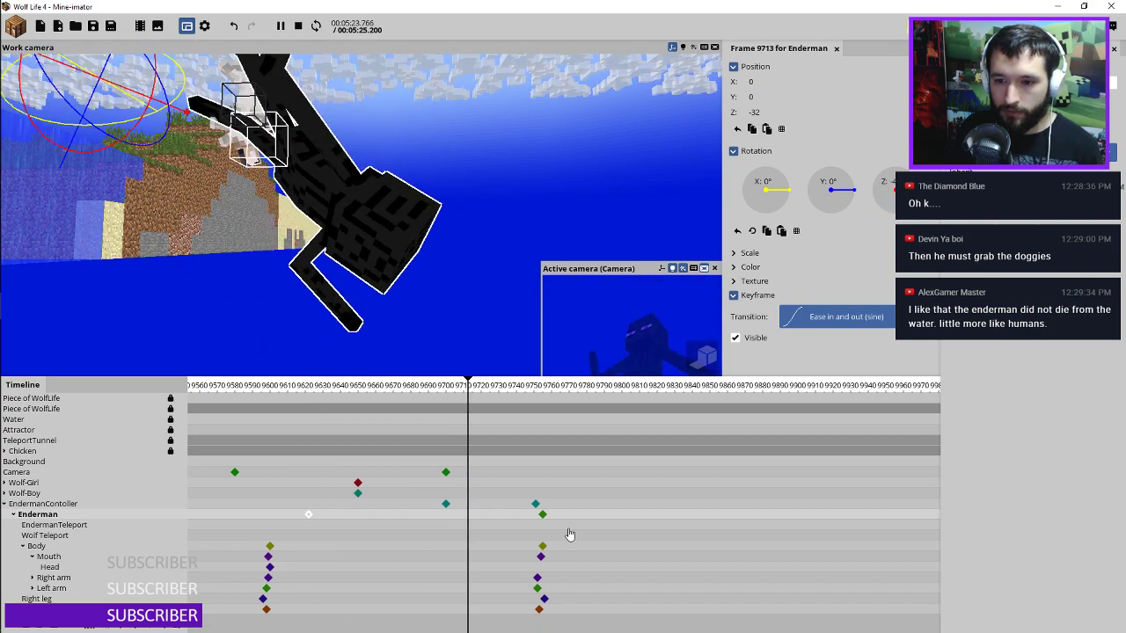
key("space")
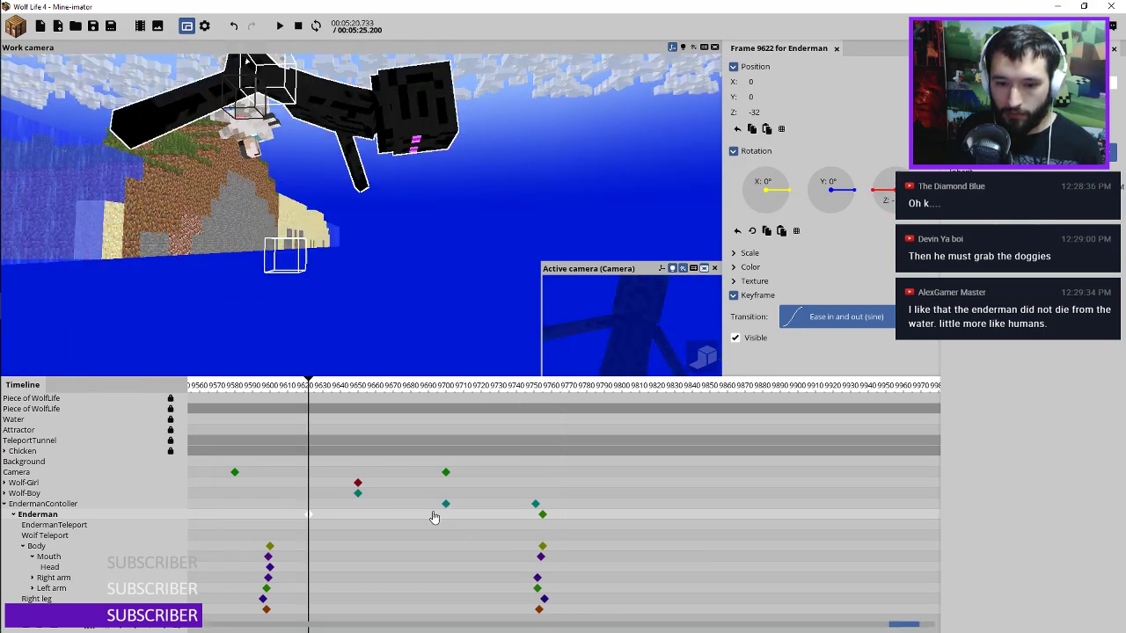
Step: Try tilting the EndermanContoller at frame 9700 to about X -92.38° and play back from about frame 9601
left_click(445, 506)
left_click_drag(479, 176, 401, 186)
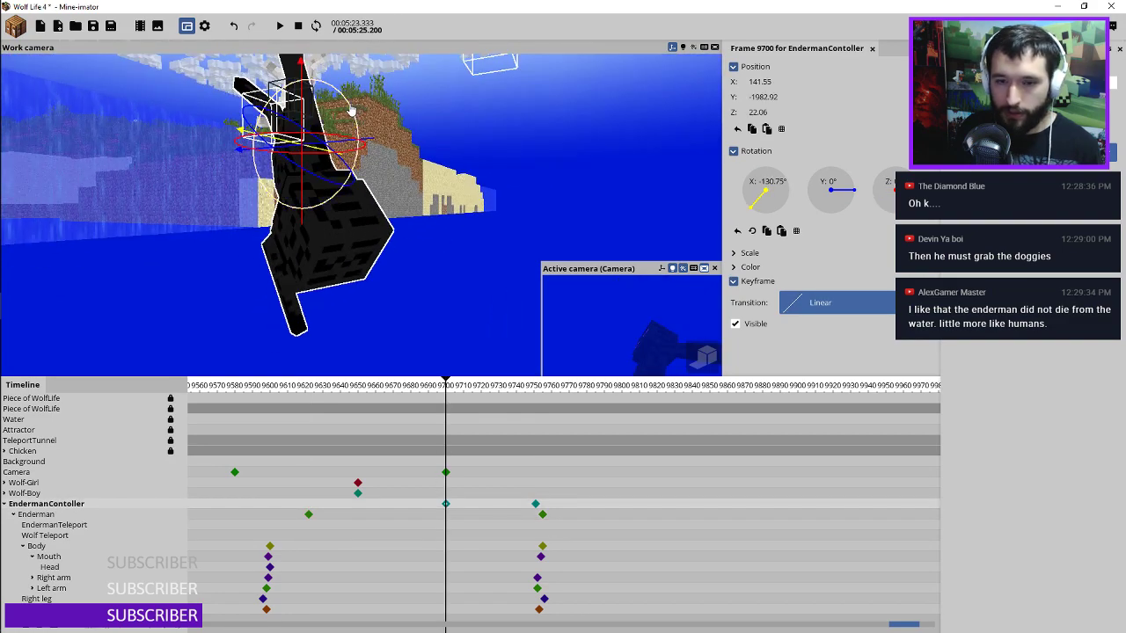
left_click_drag(350, 111, 315, 87)
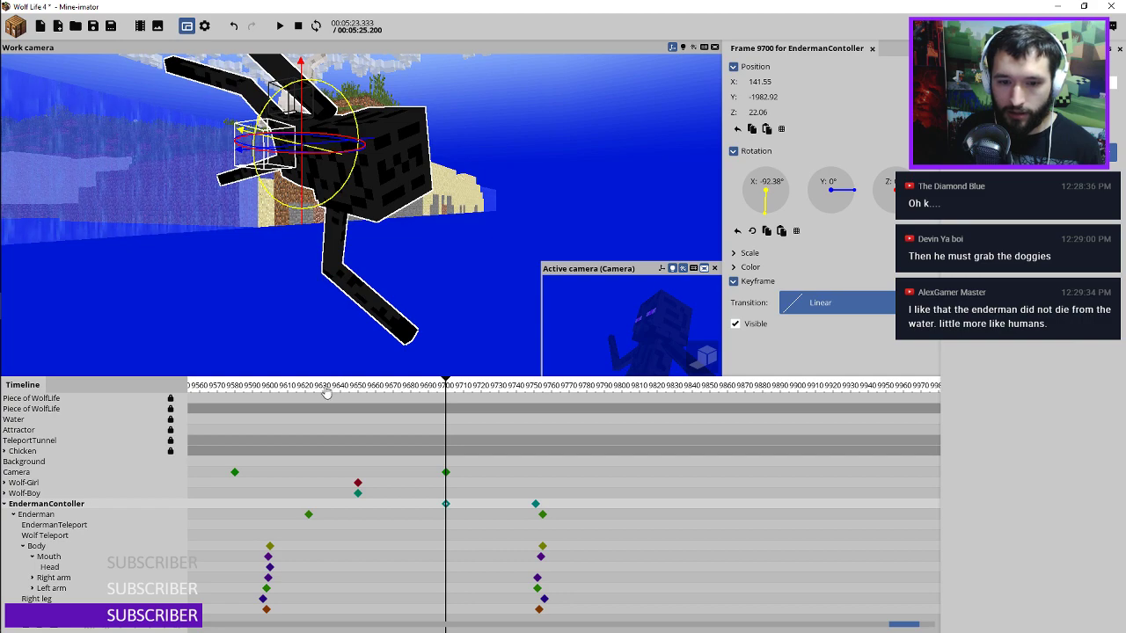
left_click(272, 395)
key("space")
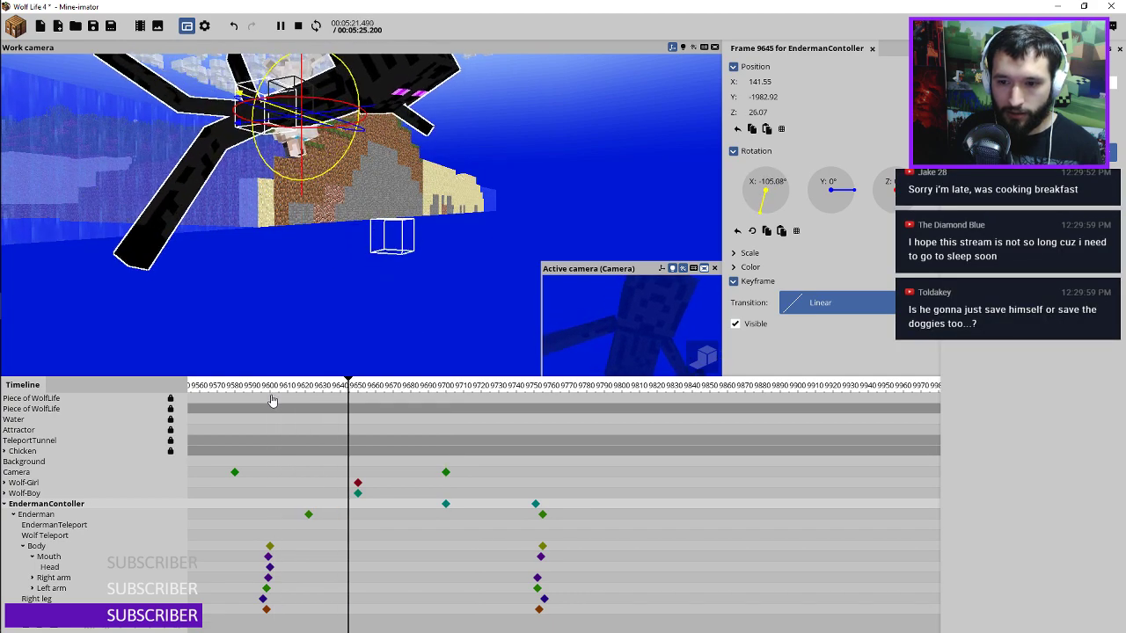
key("space")
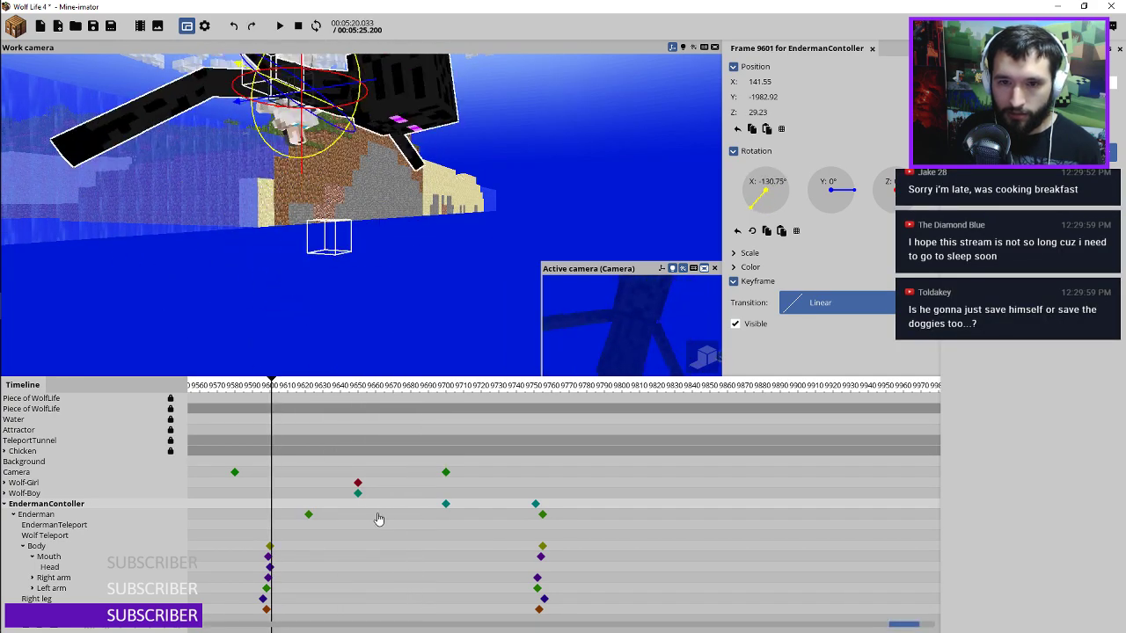
Step: Add an EndermanContoller keyframe at about frame 9622, tilt its frame 9700 keyframe to about X -88.47°, and play back the motion
left_click(446, 507)
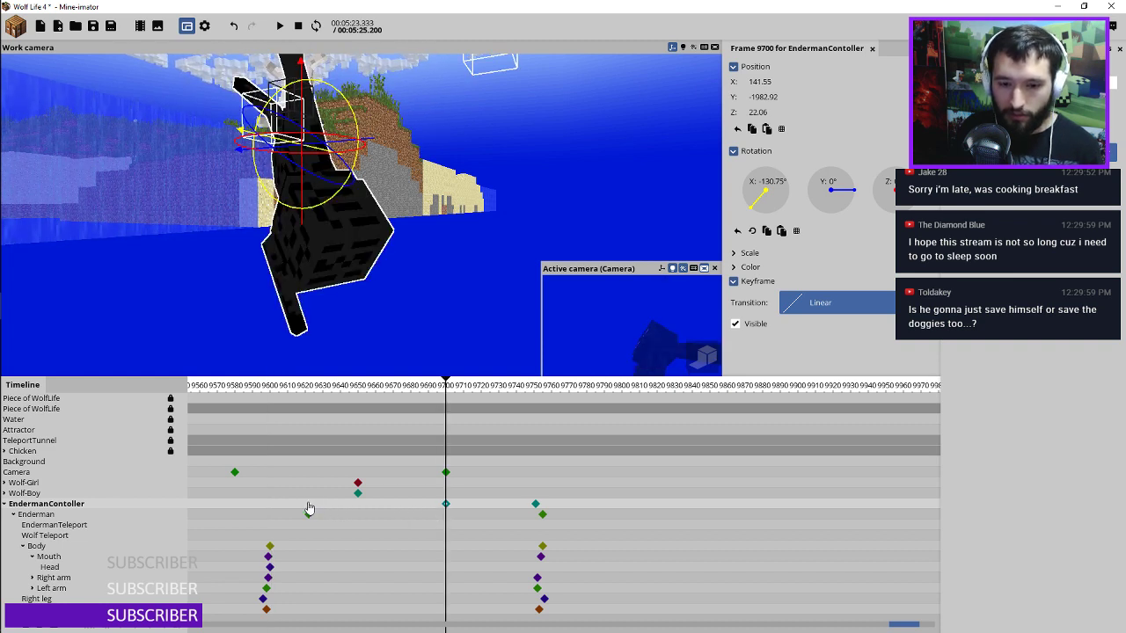
left_click(309, 505)
left_click(446, 504)
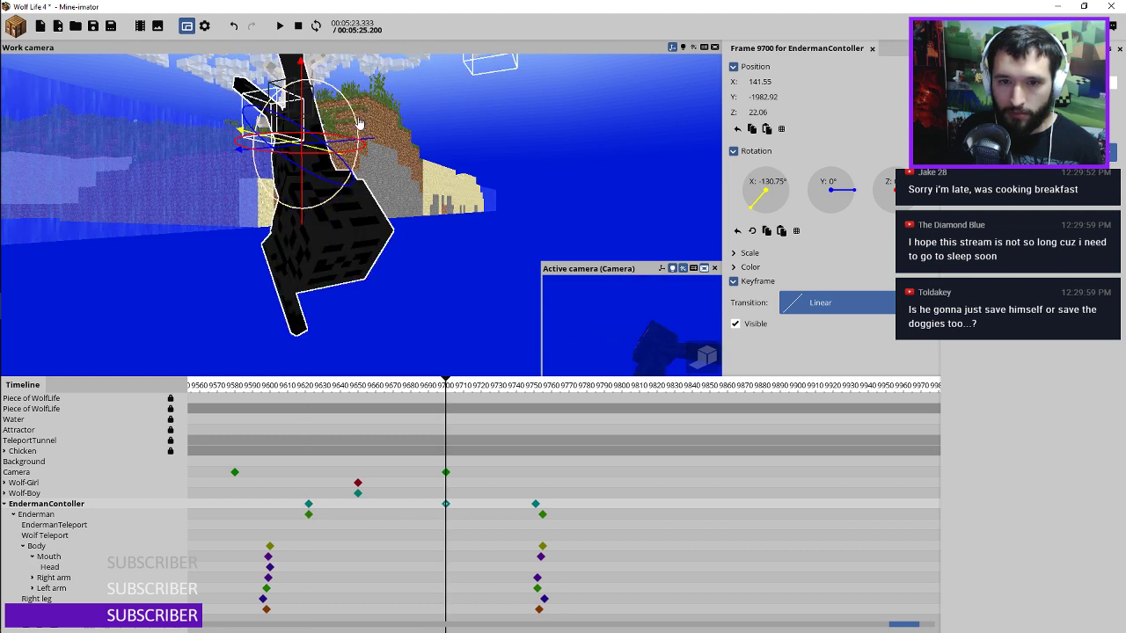
left_click_drag(359, 125, 318, 78)
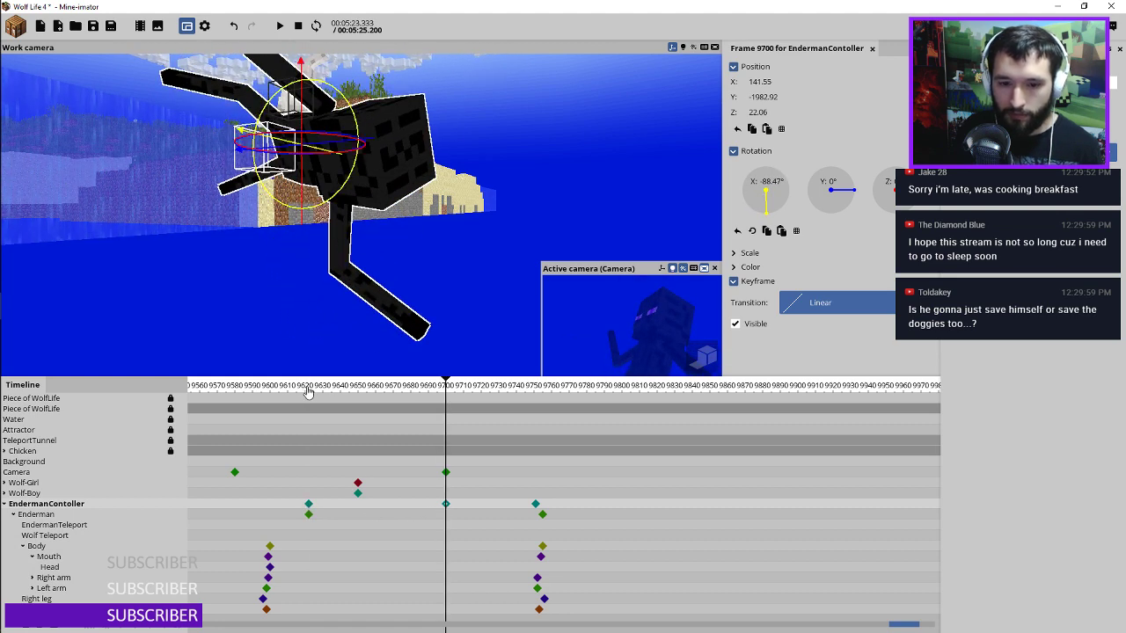
left_click(252, 385)
key("space")
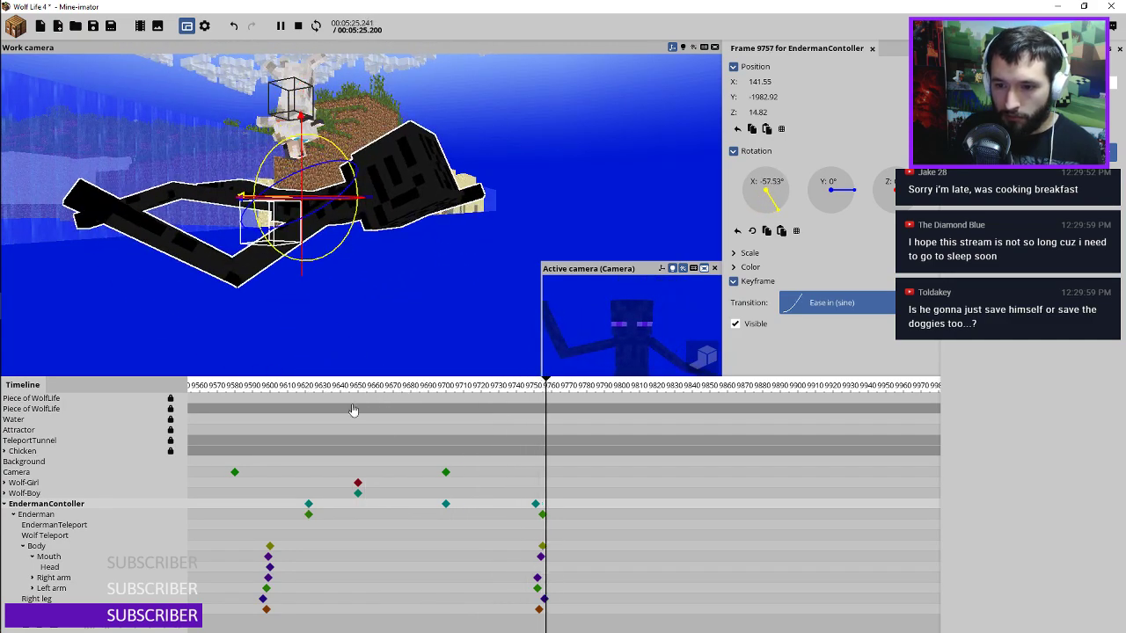
Step: Move the EndermanContoller's last keyframe to frame 9849, lower it to about Z 8.65, and play back the sinking motion
left_click(543, 516)
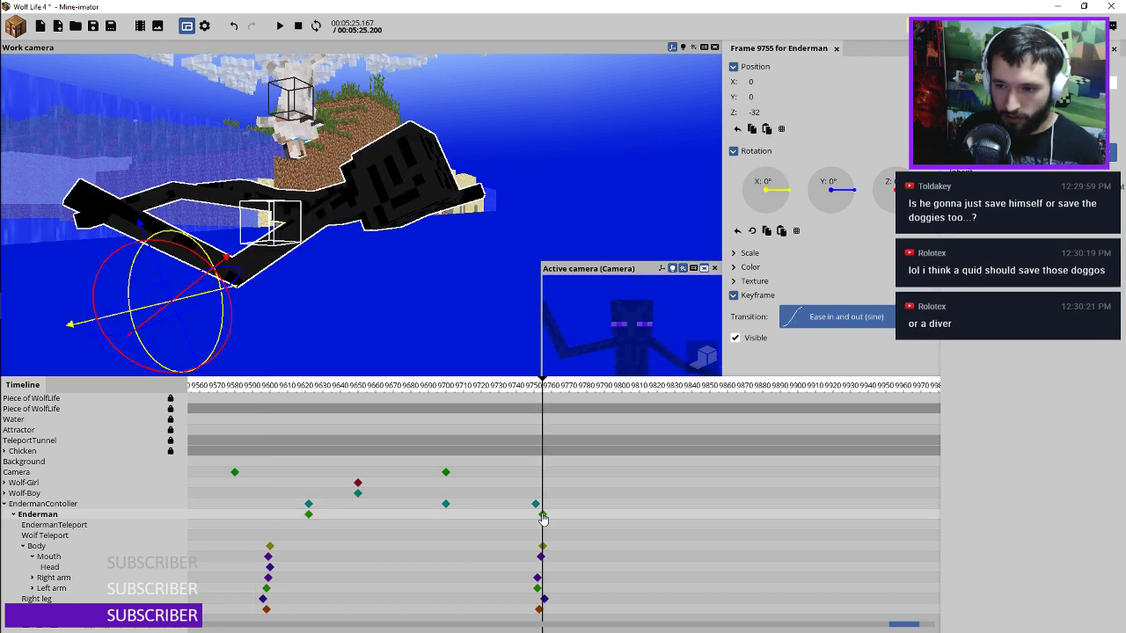
left_click(535, 506)
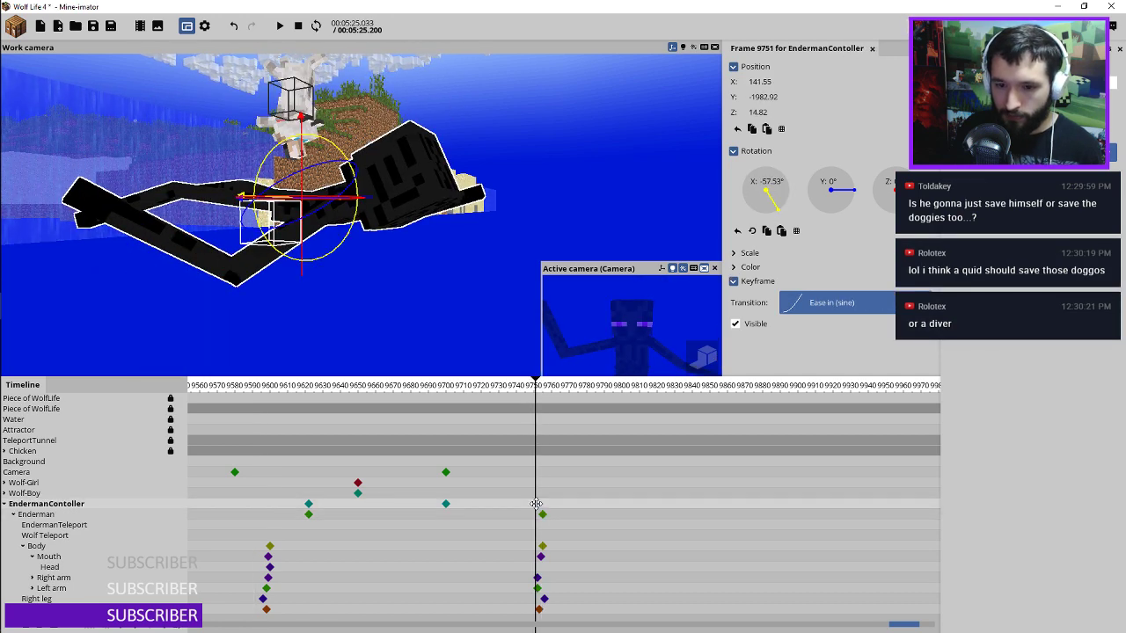
left_click_drag(535, 504, 708, 510)
left_click_drag(300, 154, 299, 202)
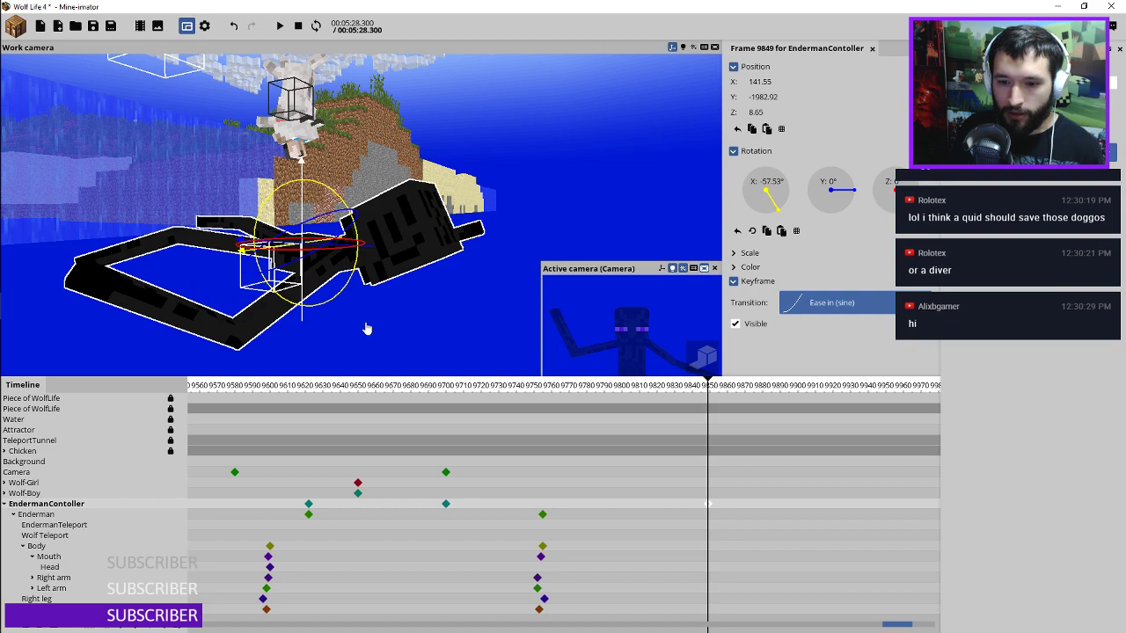
left_click(418, 388)
key("space")
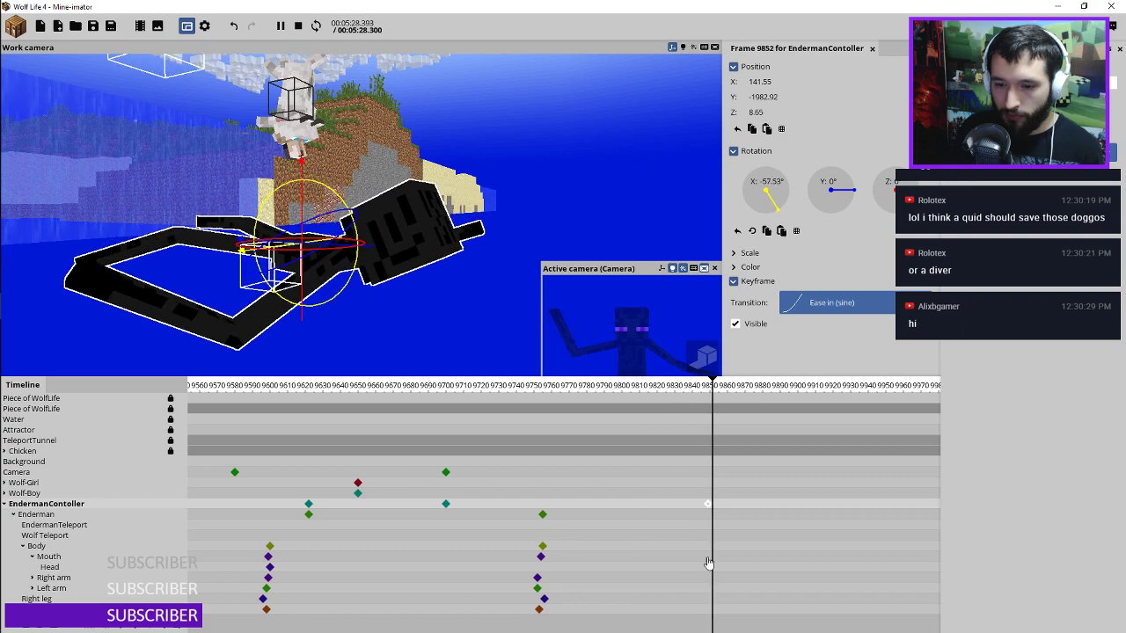
key("space")
Step: Add a camera keyframe at frame 9849, move the camera to about Y -1986.75 and Z 41.54, and play back the shot
left_click(709, 479)
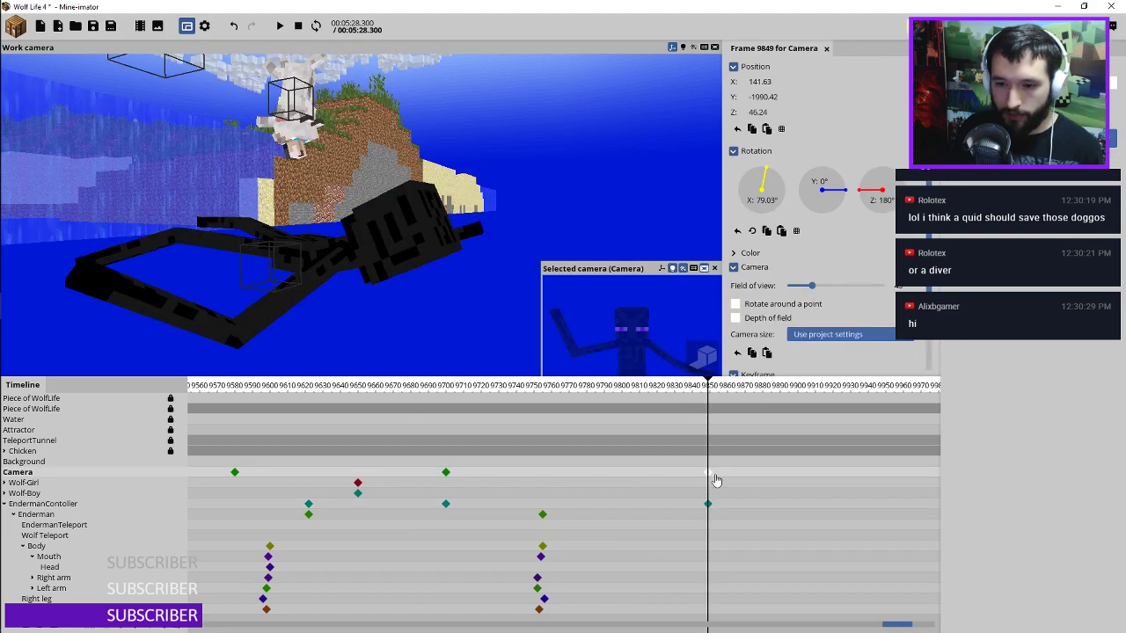
left_click_drag(422, 191, 422, 191)
left_click_drag(384, 152, 380, 167)
left_click_drag(454, 118, 387, 125)
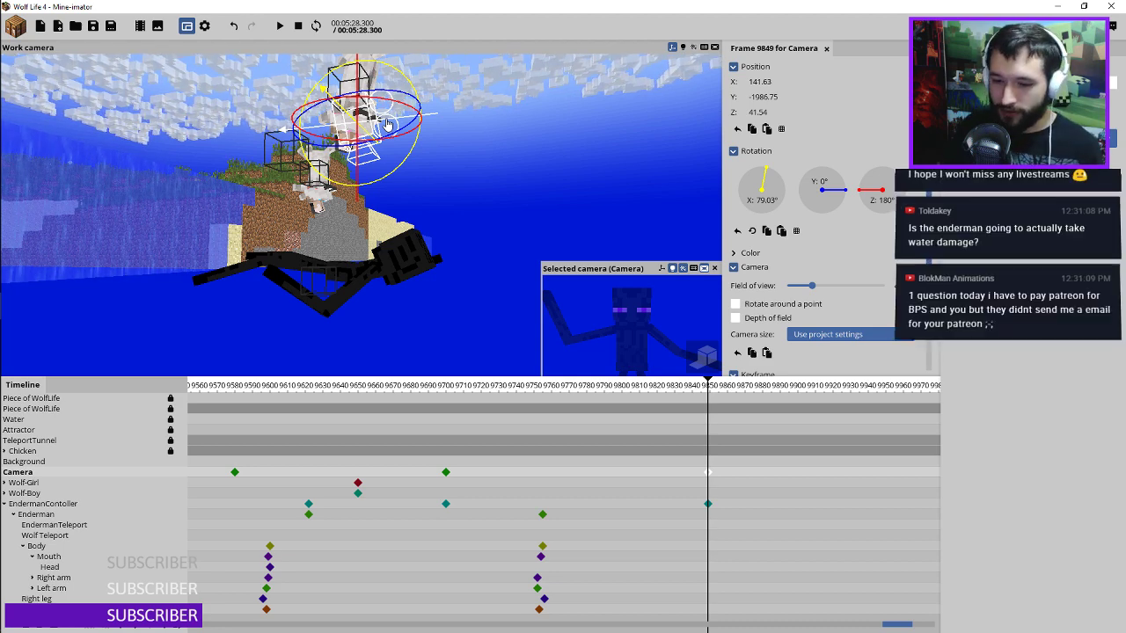
left_click_drag(402, 391, 278, 380)
key("space")
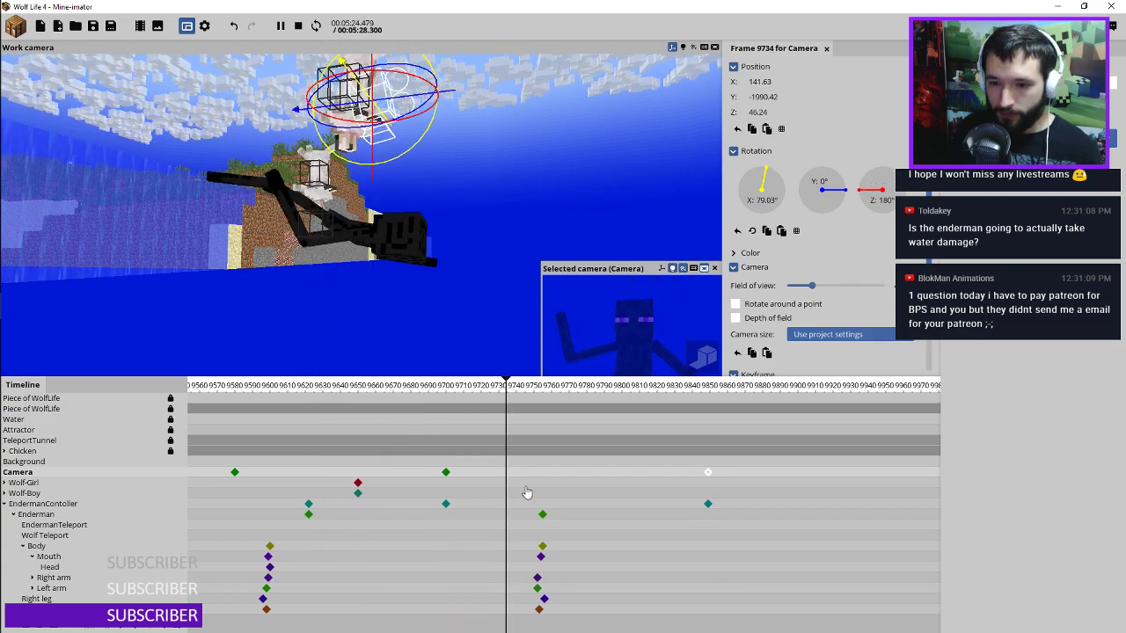
Step: Tilt the enderman's Mouth keyframe at frame 9754 to X 18.81°
left_click(542, 559)
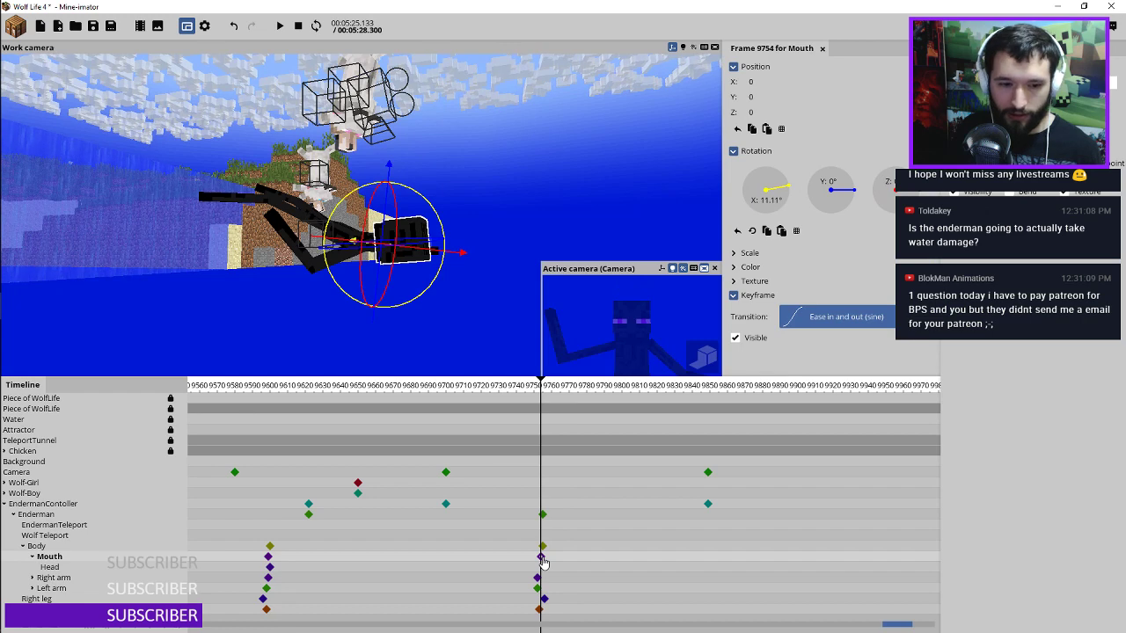
middle_click_drag(521, 205, 504, 219)
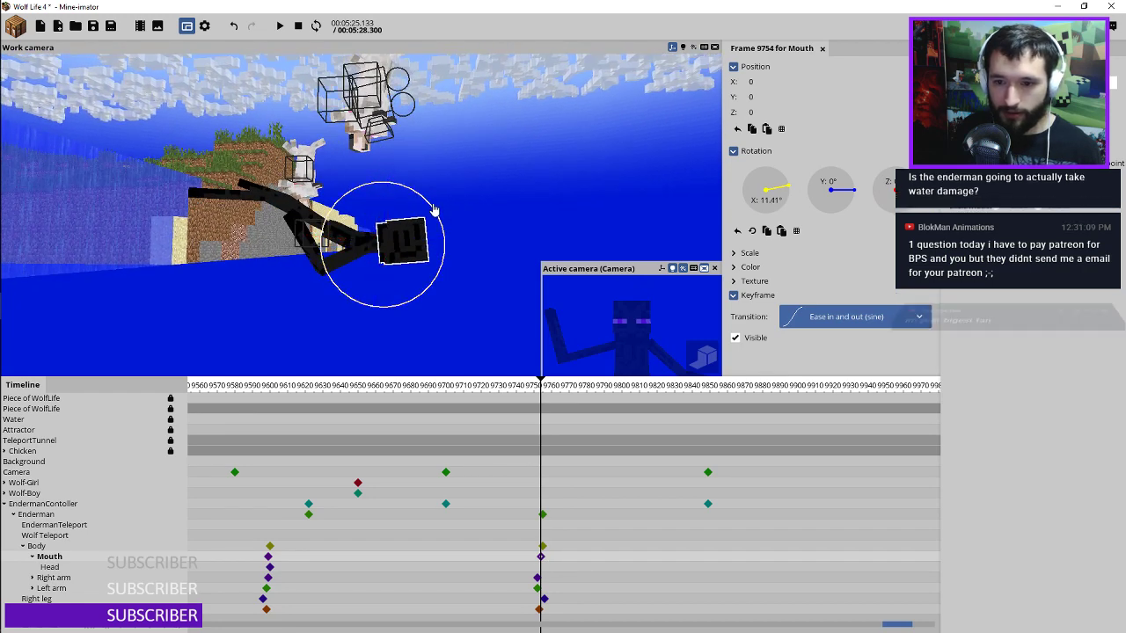
left_click_drag(433, 209, 431, 202)
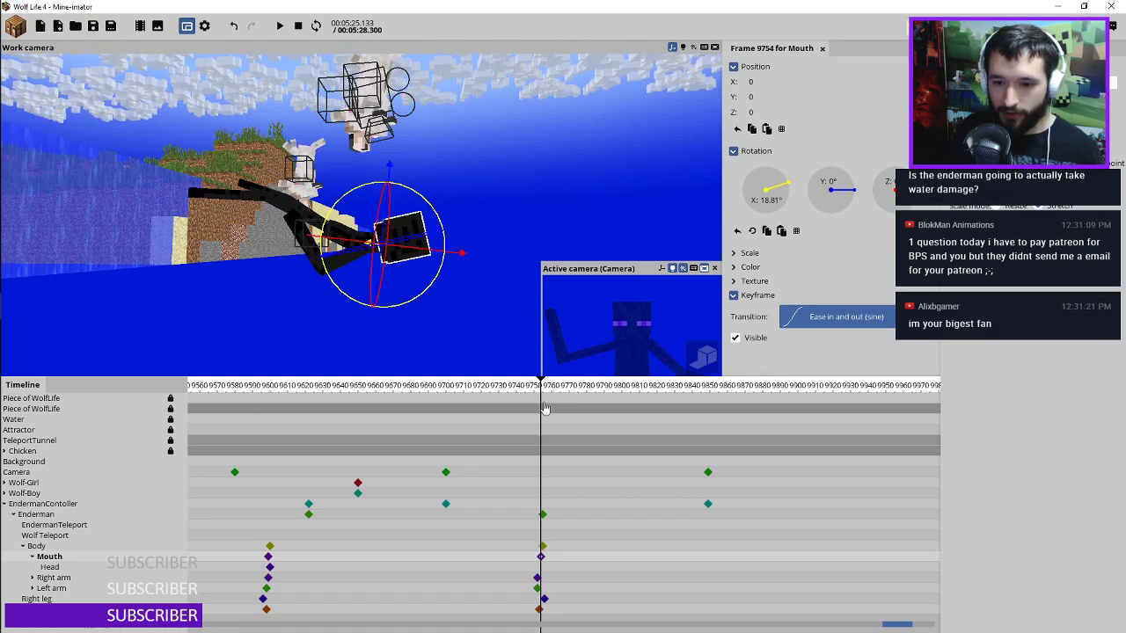
Step: Add Mouth keyframes at frames 9790 and 9796, and turn the head to one side at 9796 with X 20.86°
left_click_drag(544, 408, 607, 420)
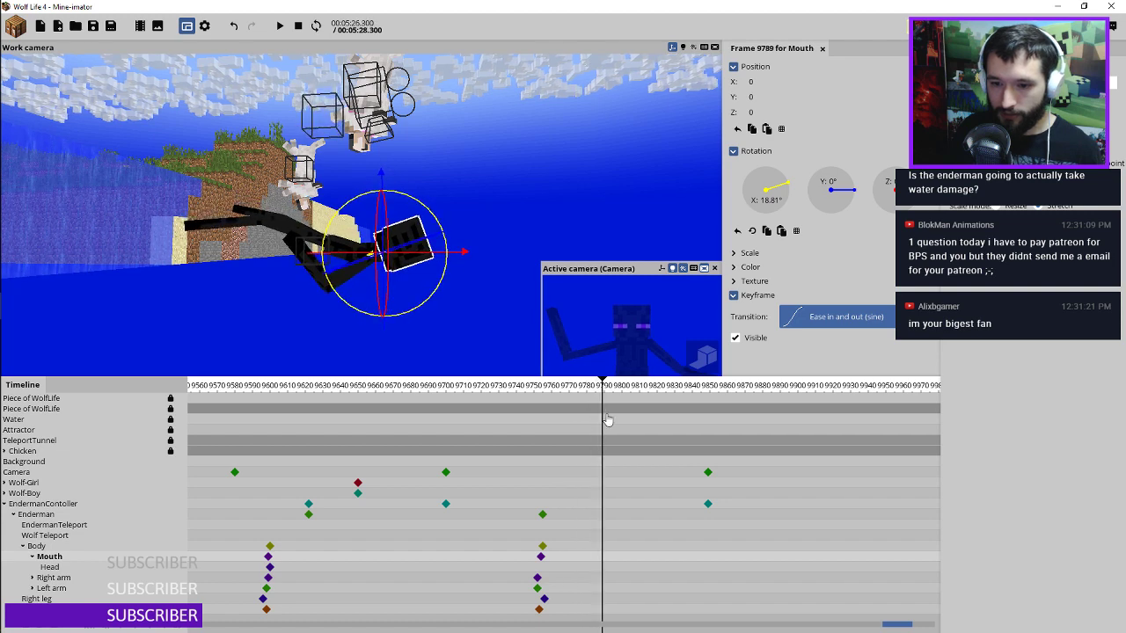
left_click(608, 556)
scroll(607, 558, "up", 1, "ctrl")
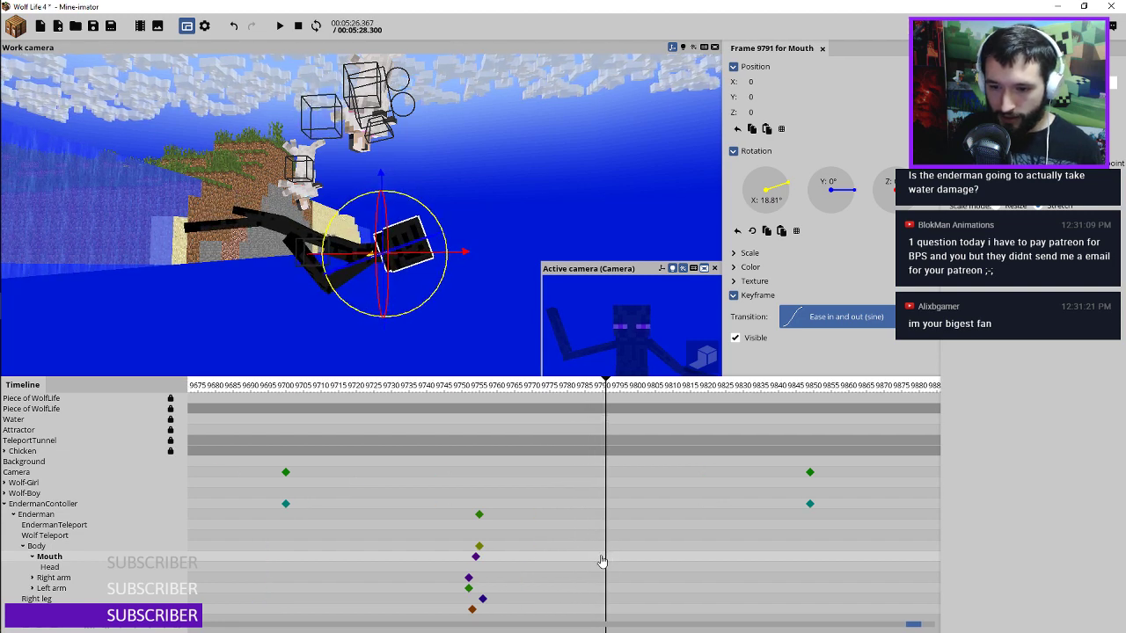
left_click(602, 560)
left_click(623, 563)
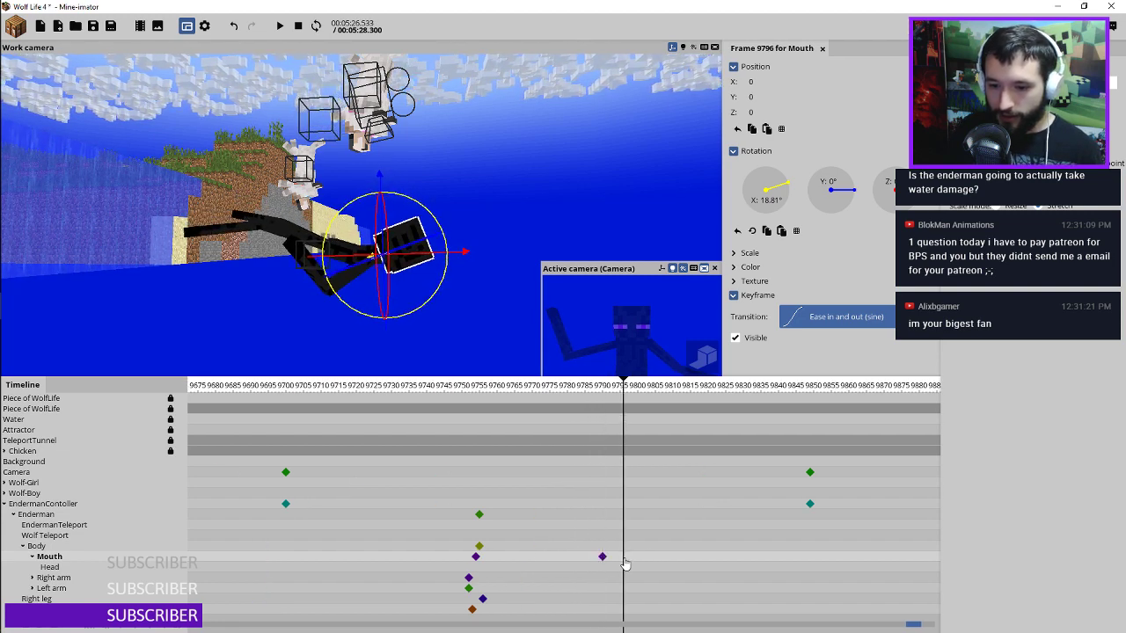
scroll(623, 564, "up", 3)
left_click_drag(450, 207, 381, 225)
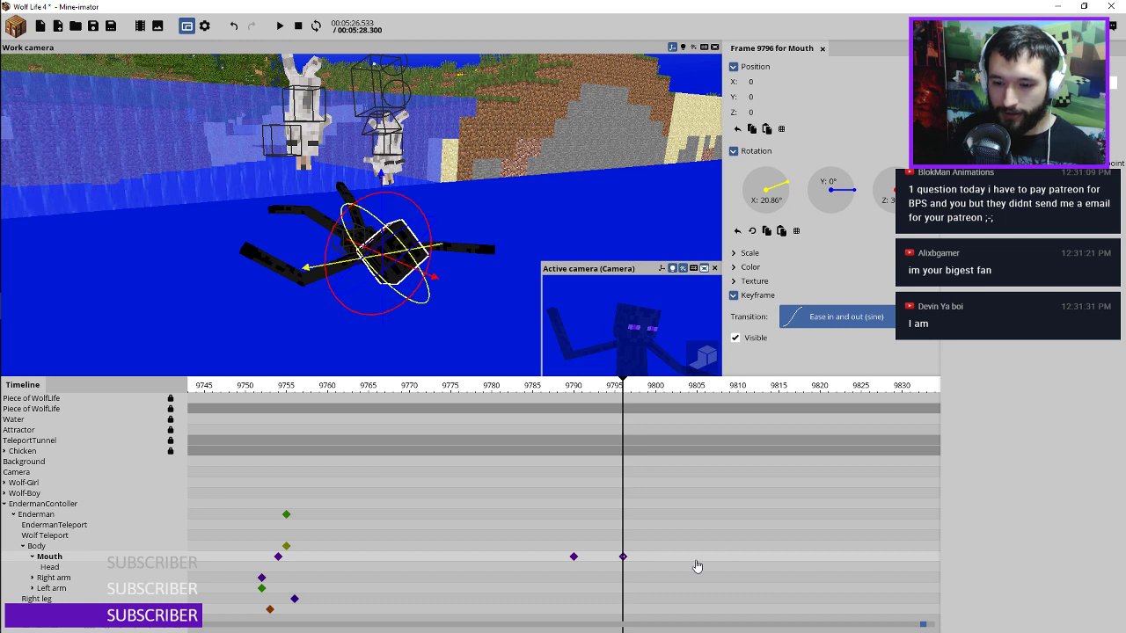
Step: Add Mouth keyframes at frames 9800 and 9803, tilting the head to X -18.53° at 9803
left_click(656, 558)
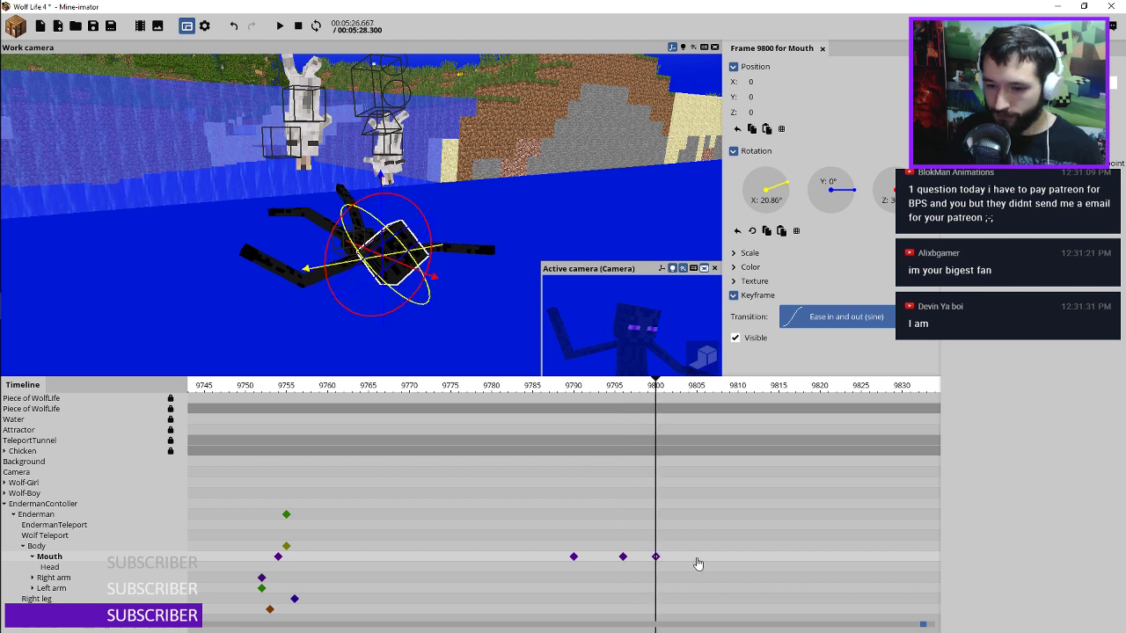
left_click(682, 563)
left_click_drag(366, 215, 464, 243)
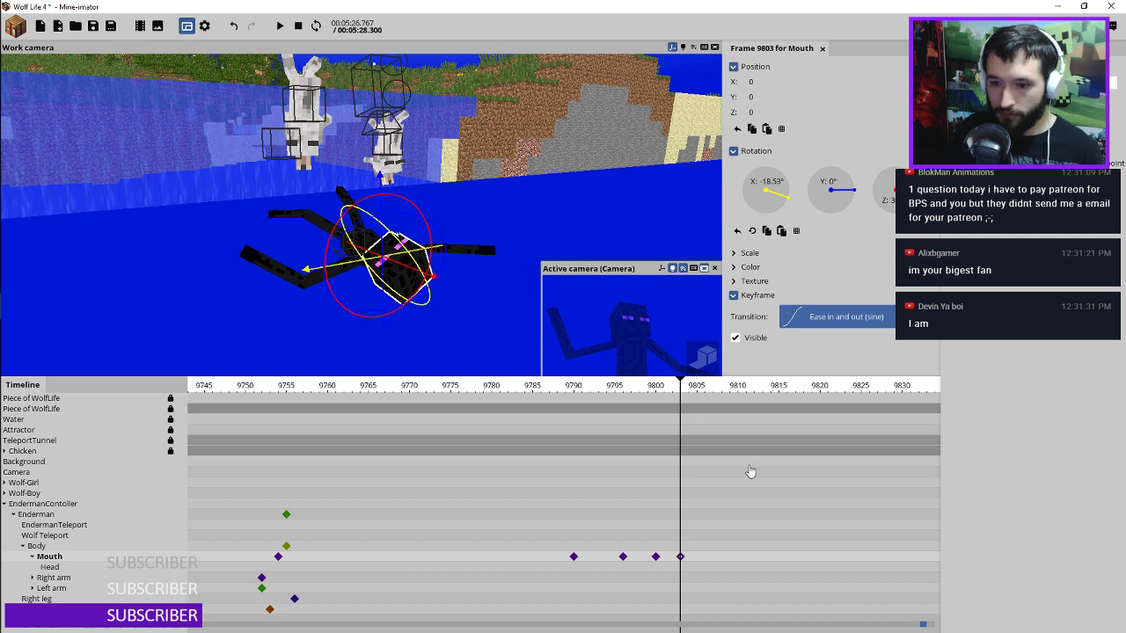
Step: Hold the head pose with a Mouth keyframe at frame 9806, and turn it the opposite way at frame 9811 with X 28.07°
middle_click_drag(729, 543, 508, 546)
left_click(489, 559)
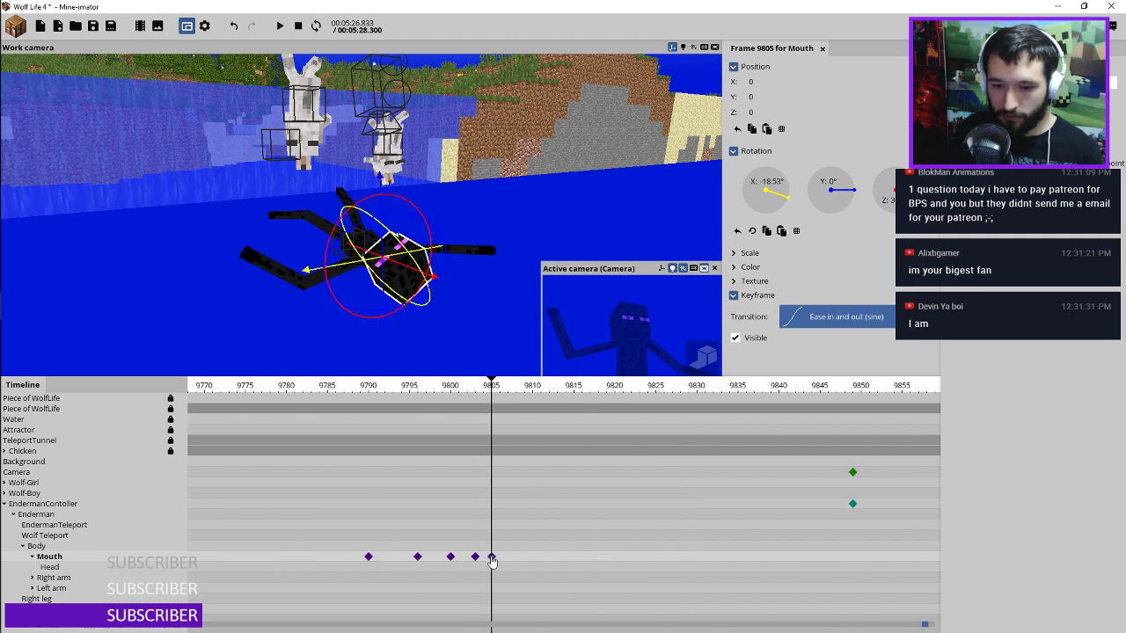
scroll(491, 560, "up", 2, "ctrl")
left_click_drag(486, 554, 499, 554)
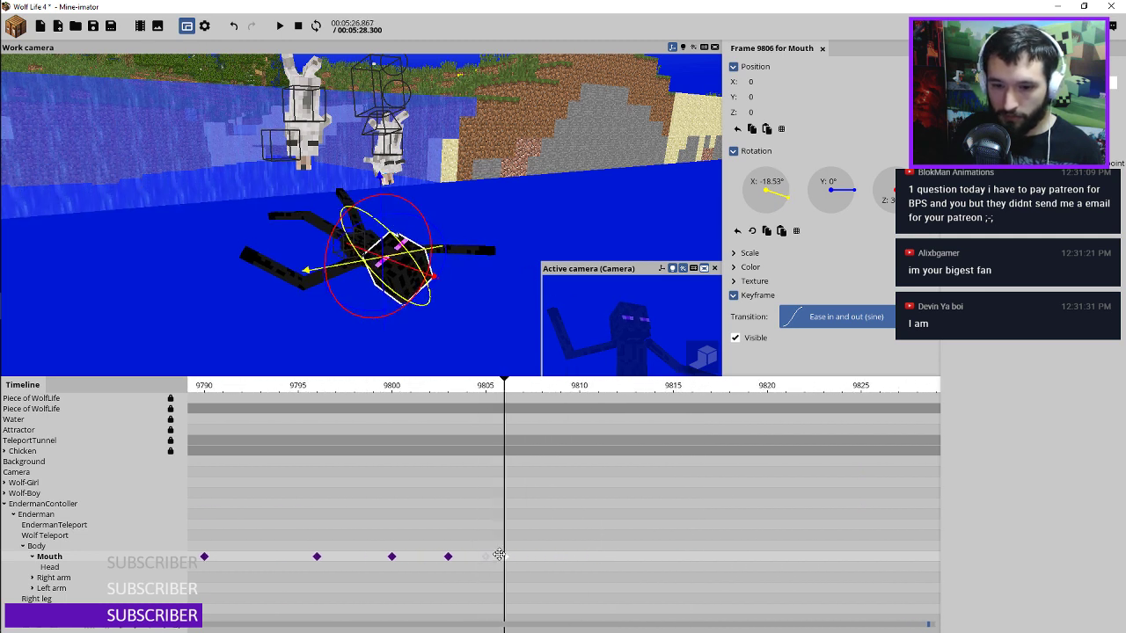
left_click(591, 559)
left_click_drag(390, 253, 360, 220)
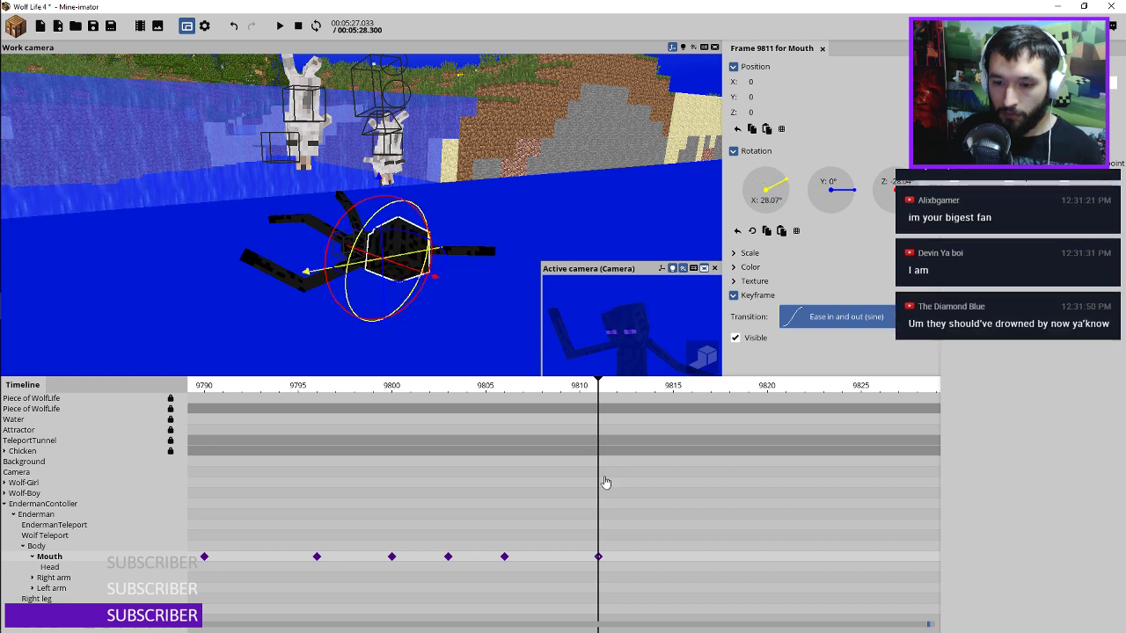
Step: Hold the head pose at frame 9815, and straighten it at frame 9821 to X 5.05° and Z 0°
left_click(673, 558)
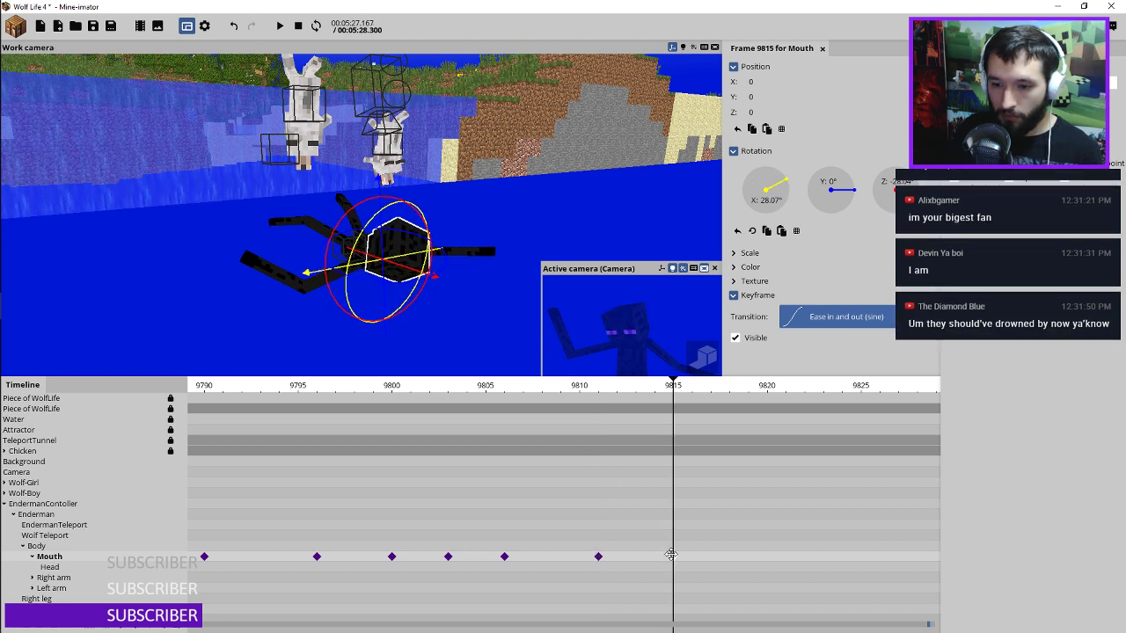
left_click(783, 559)
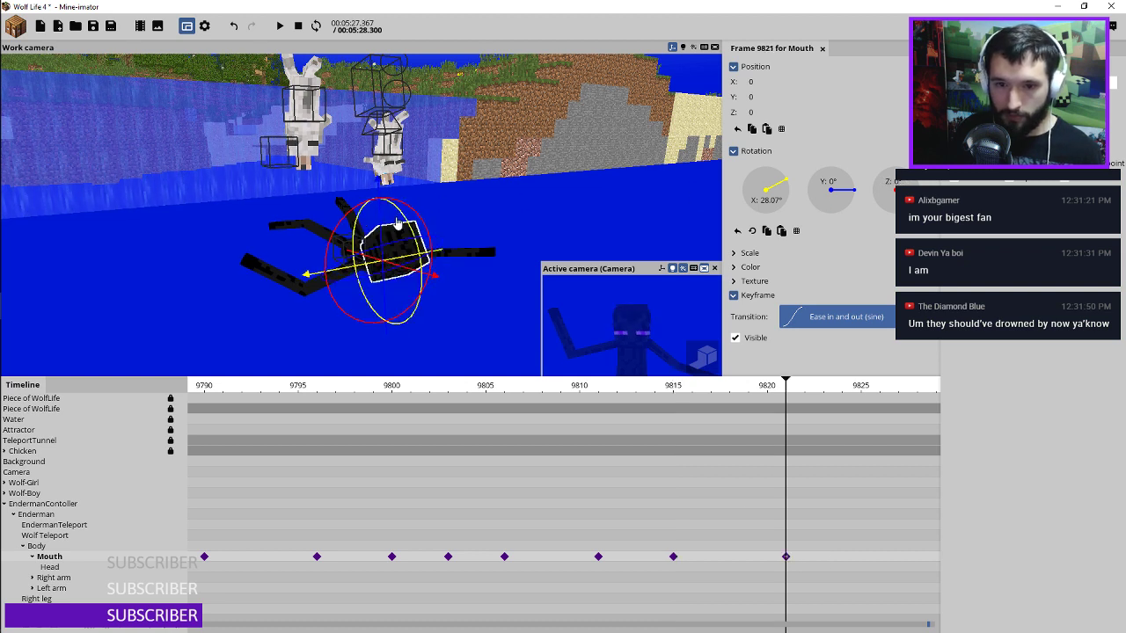
left_click_drag(397, 225, 694, 527)
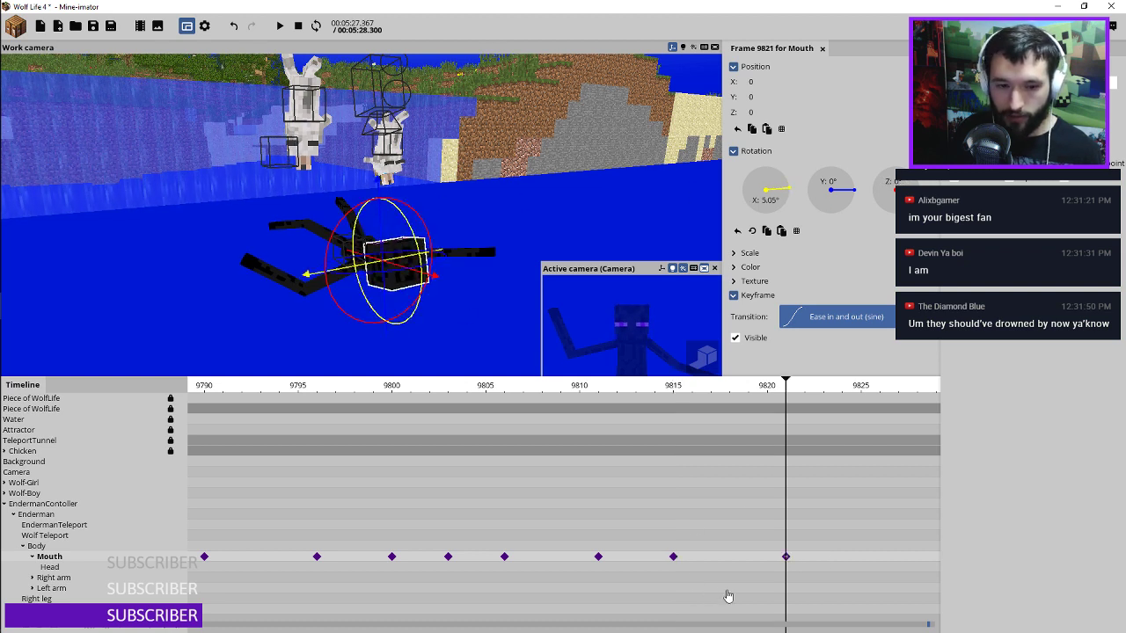
Step: Add Head keyframes at frames 9820 and 9833, and set the Head's Z position to 7 at frame 9833
left_click(754, 588)
left_click(755, 578)
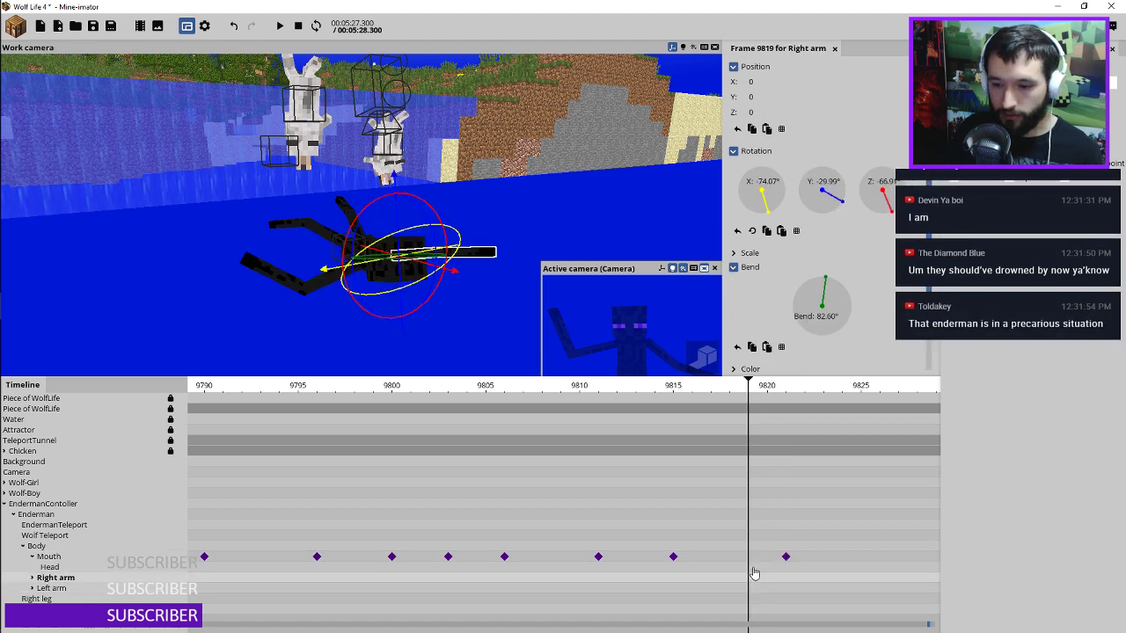
left_click(748, 568)
left_click(709, 566)
left_click(764, 567)
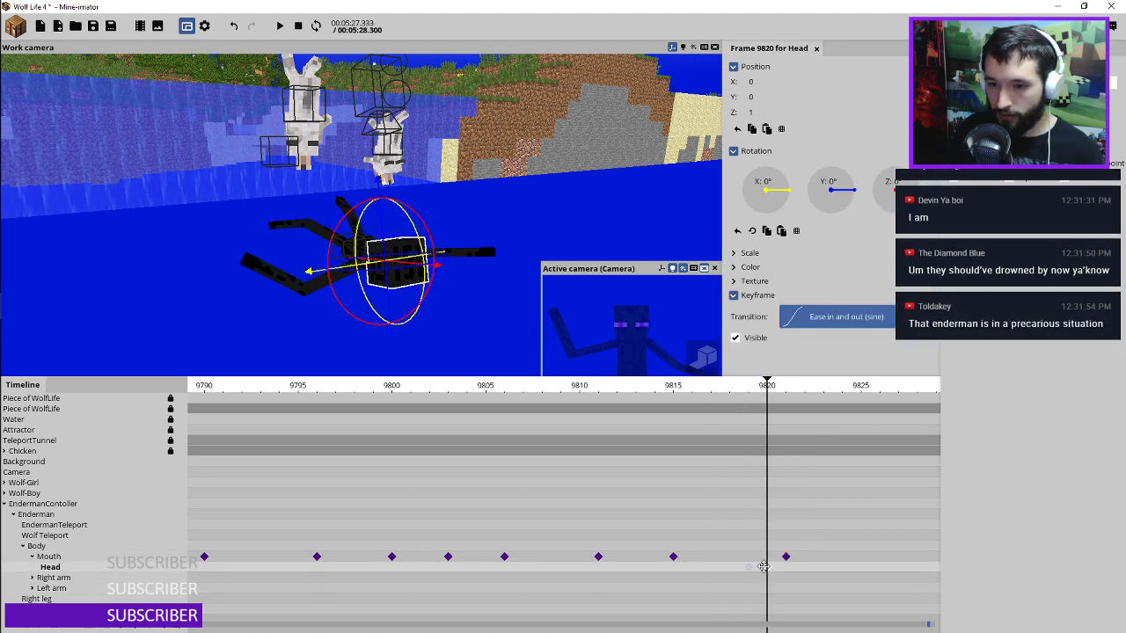
middle_click_drag(787, 570, 593, 567)
left_click_drag(722, 572, 837, 566)
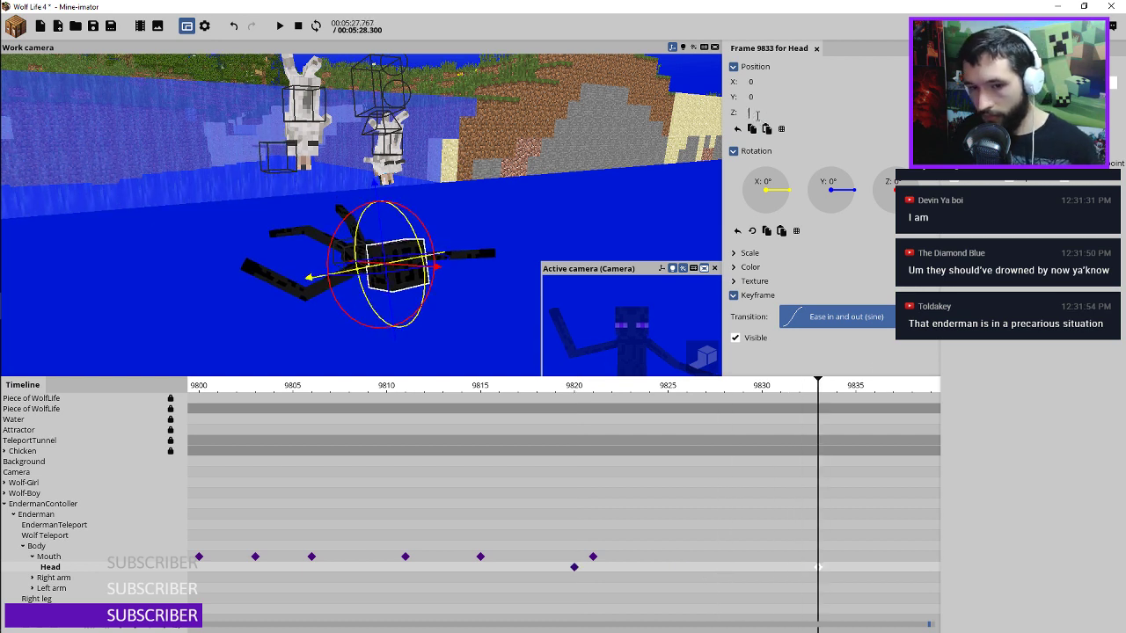
type("7")
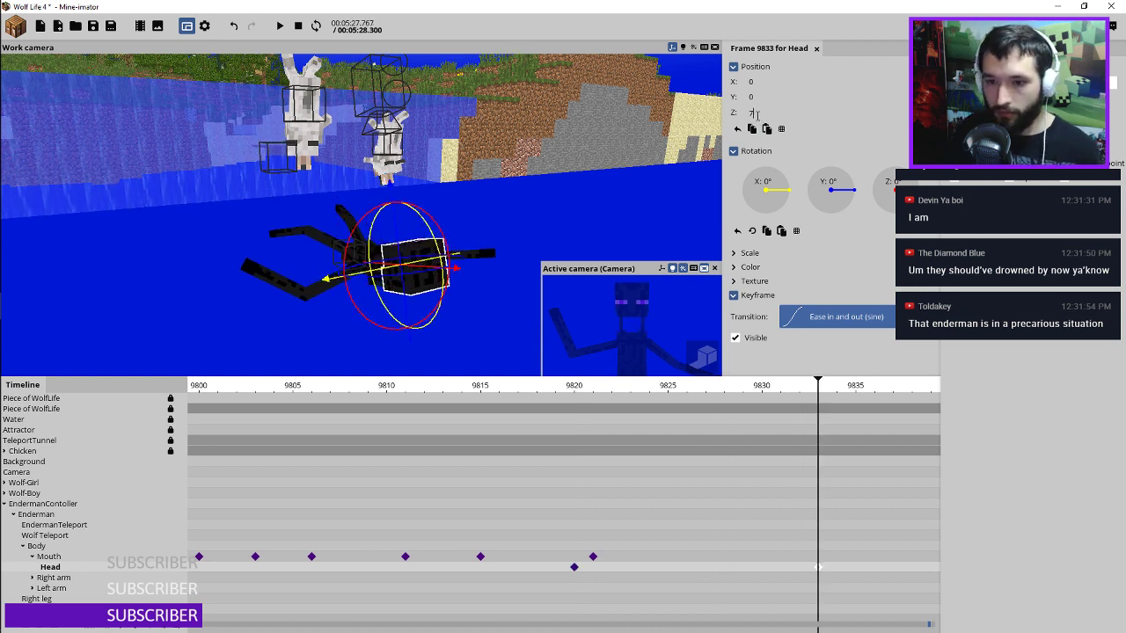
Step: Set the transition of the Head keyframe at frame 9820 to Ease in and out (bounce), and play back the head movement
left_click(574, 568)
left_click(811, 322)
scroll(804, 459, "down", 1)
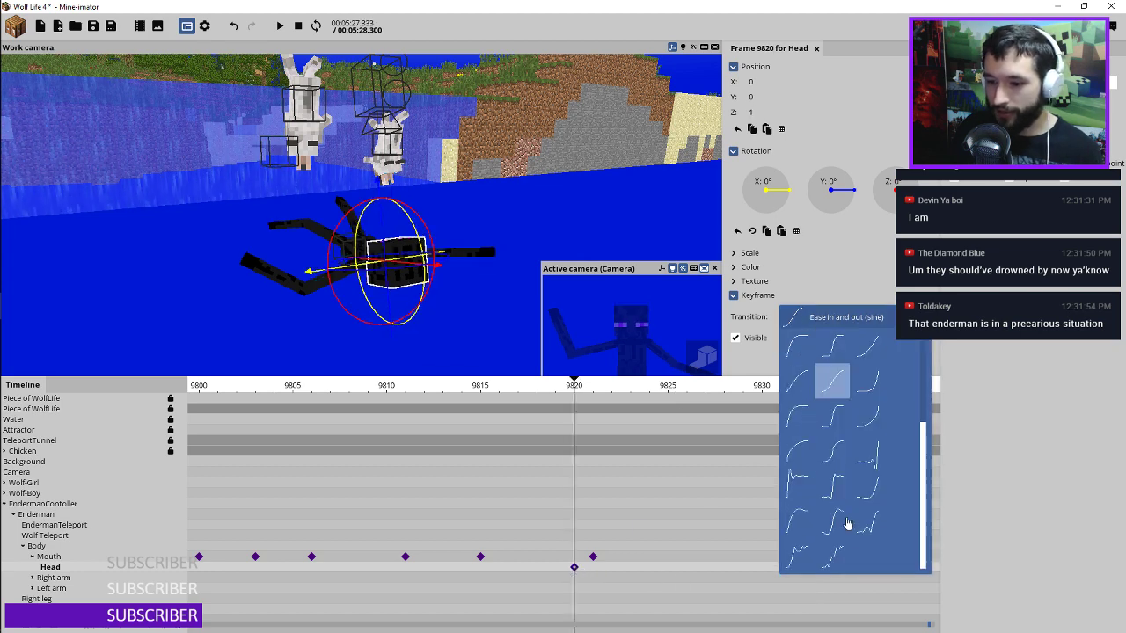
left_click(837, 560)
scroll(592, 519, "down", 3)
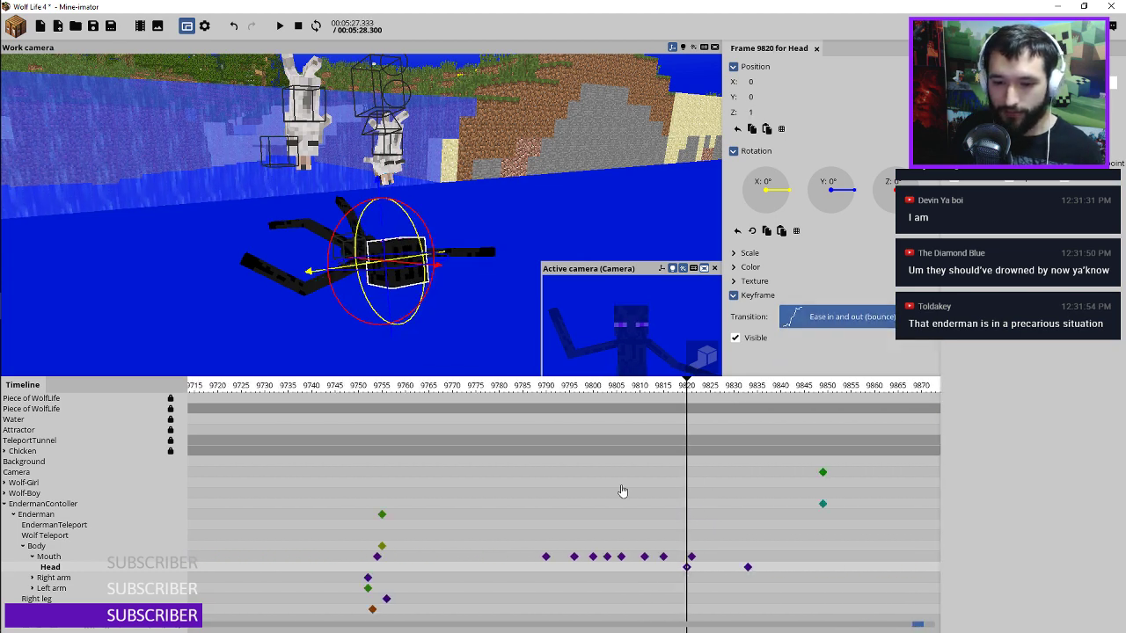
left_click_drag(519, 384, 280, 384)
key("space")
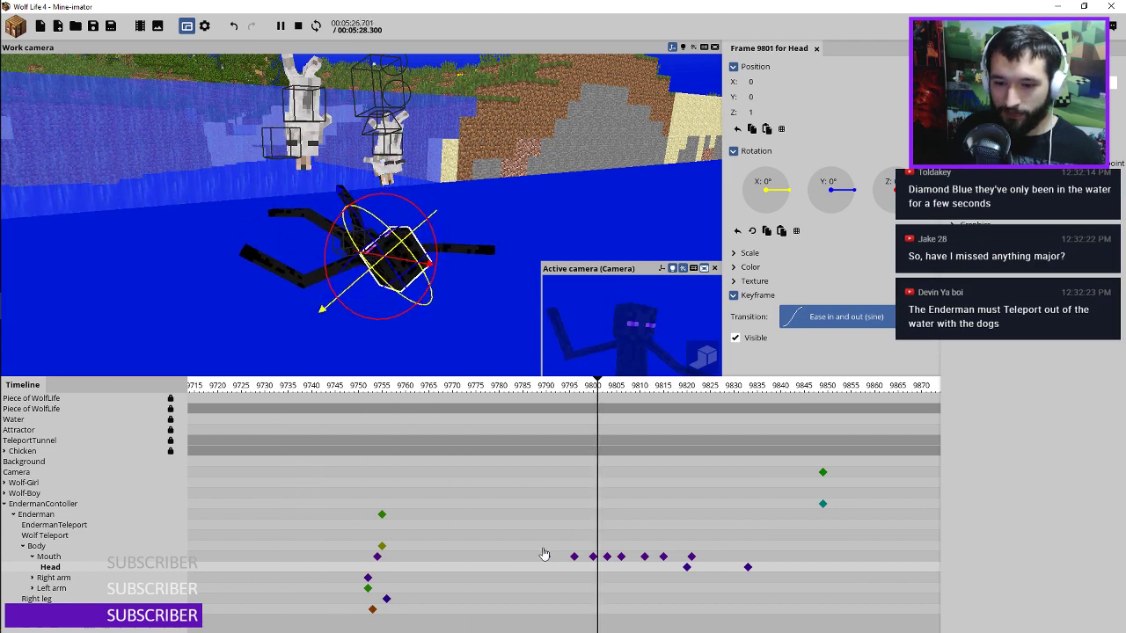
key("space")
Step: Shift the Mouth keyframes from 9790 to 9811 earlier, to frames 9770, 9776, 9784, 9791, 9798 and 9804, and play back the timing
left_click_drag(523, 550, 482, 555)
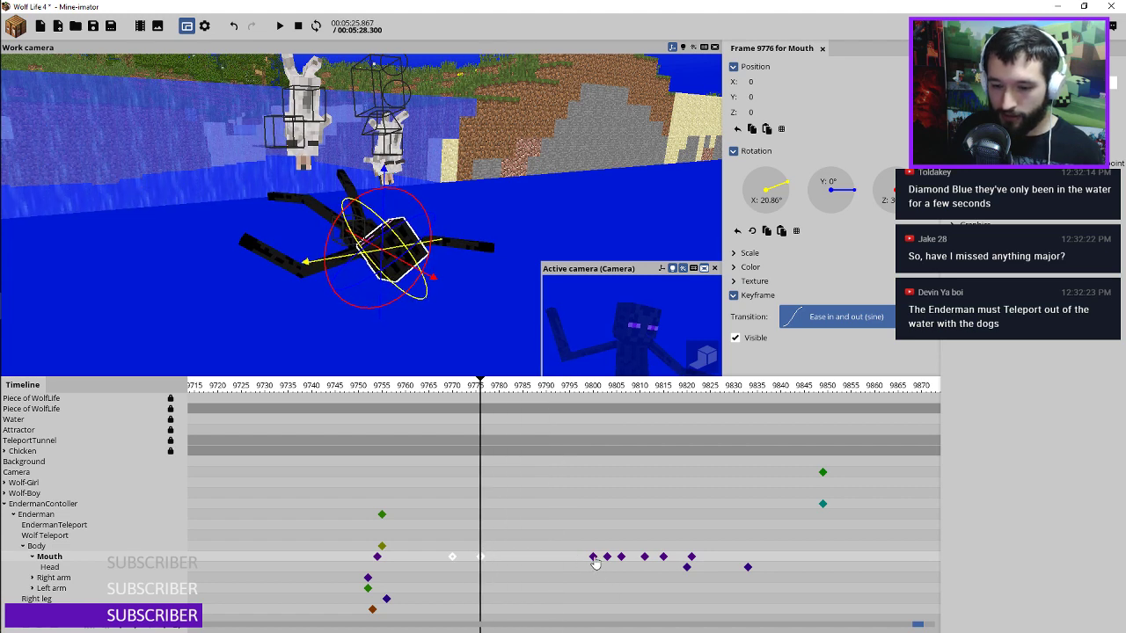
left_click_drag(594, 556, 520, 558)
left_click_drag(607, 557, 550, 557)
mouse_move(621, 557)
left_mouse_down()
mouse_move(583, 557)
mouse_move(643, 557)
mouse_move(611, 557)
left_mouse_up()
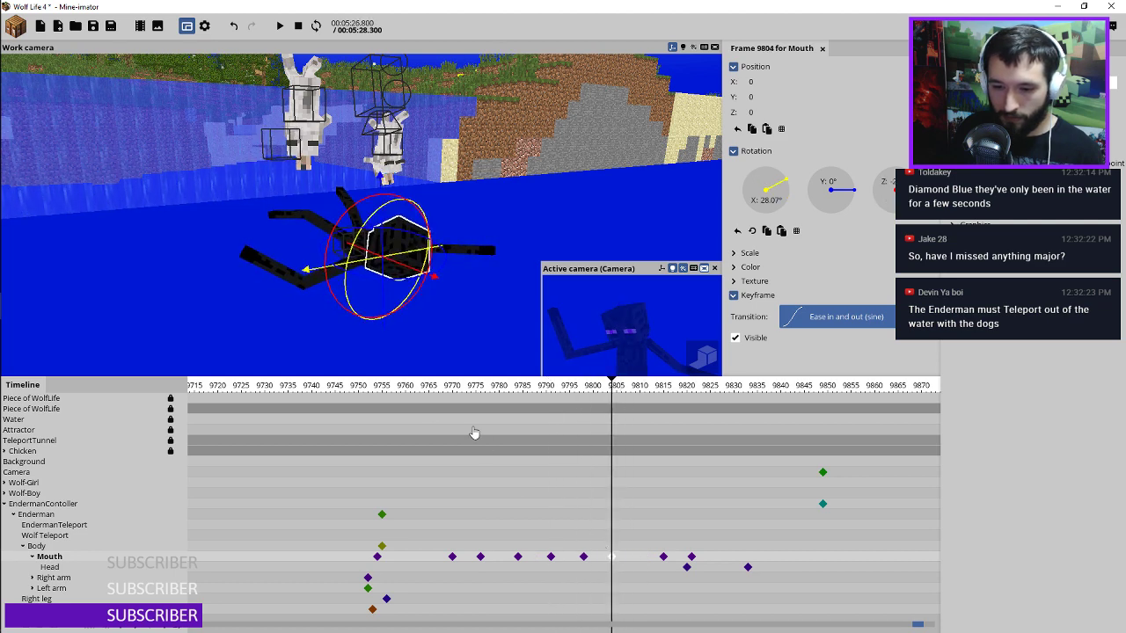
left_click(361, 389)
key("space")
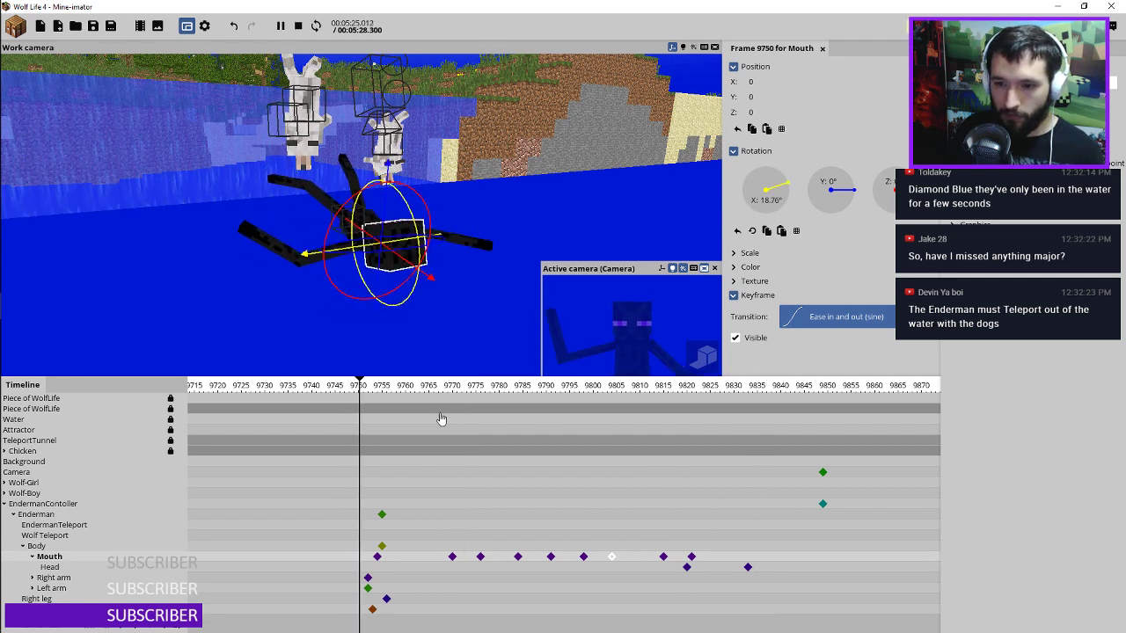
key("space")
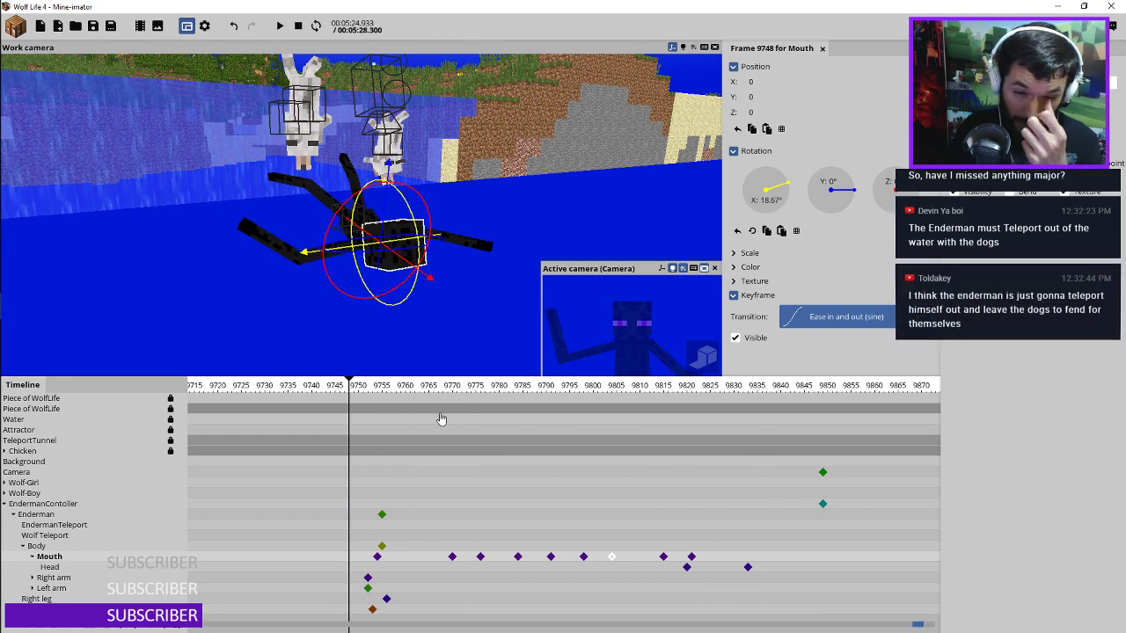
key("space")
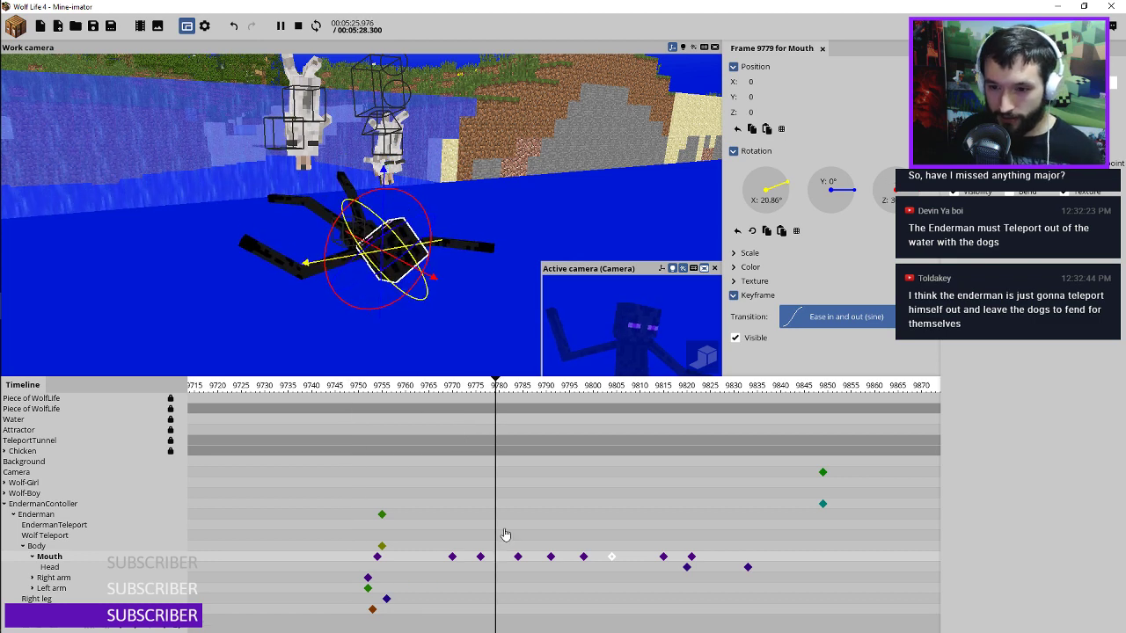
key("space")
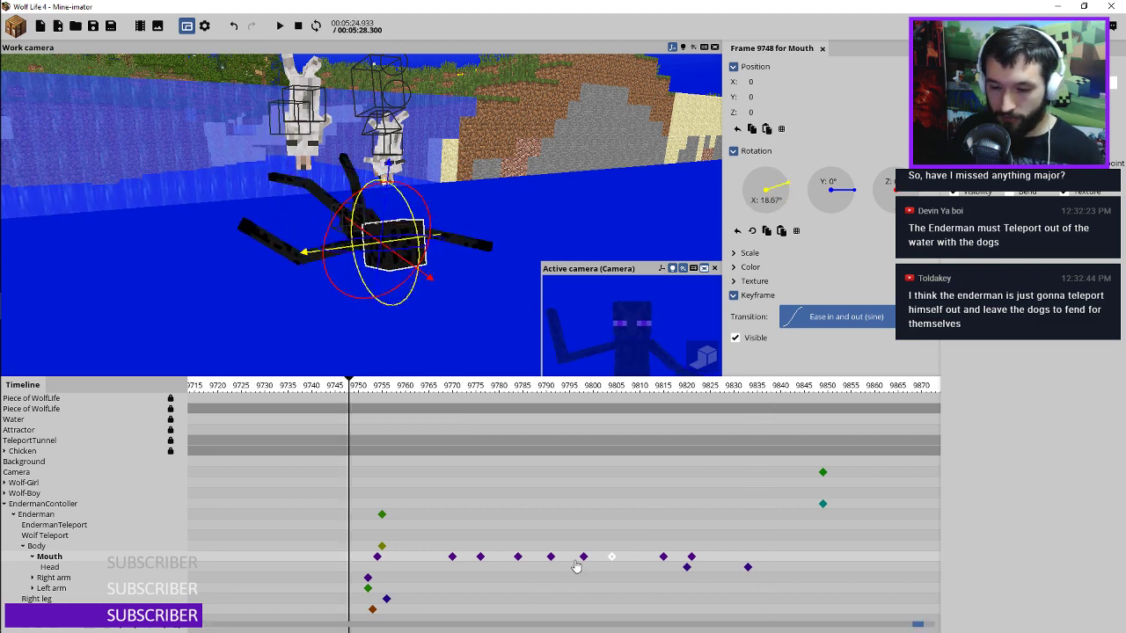
Step: Move the Mouth keyframe at 9804 to 9809, shift the last Mouth keyframe and both Head keyframes six frames later, and play back
left_click_drag(510, 387, 756, 573)
left_click_drag(695, 555, 721, 556)
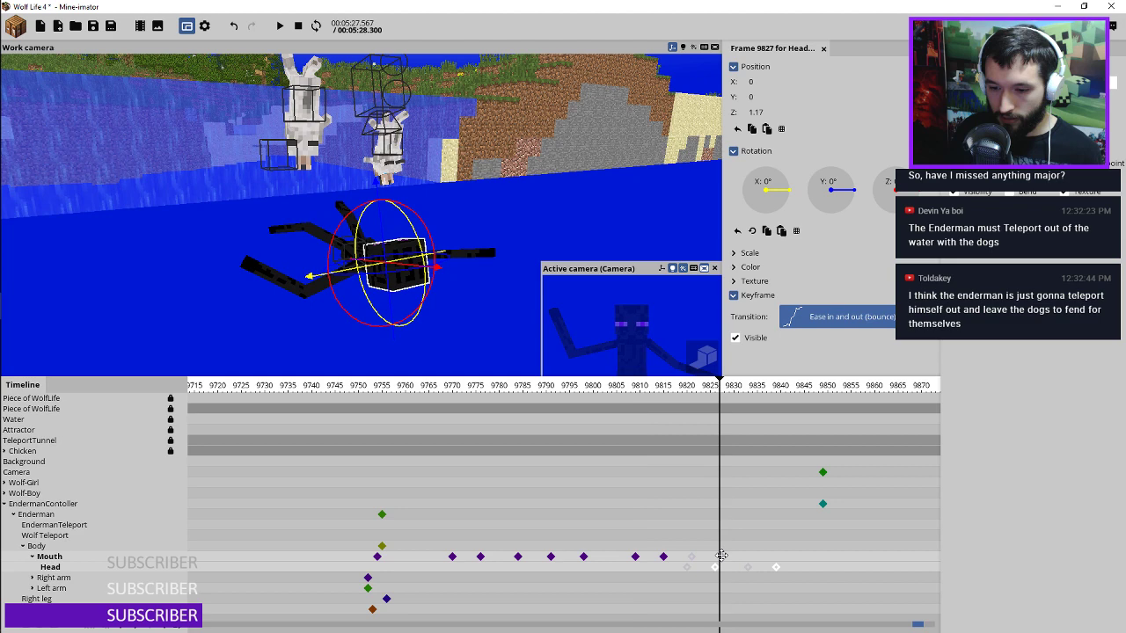
left_click(550, 389)
key("space")
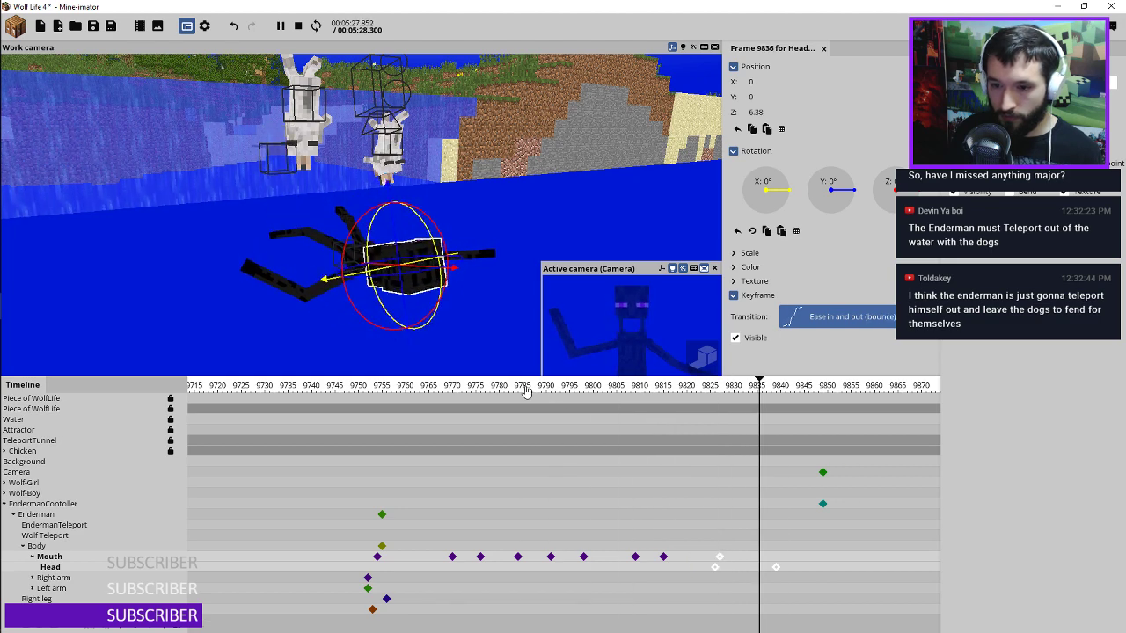
key("space")
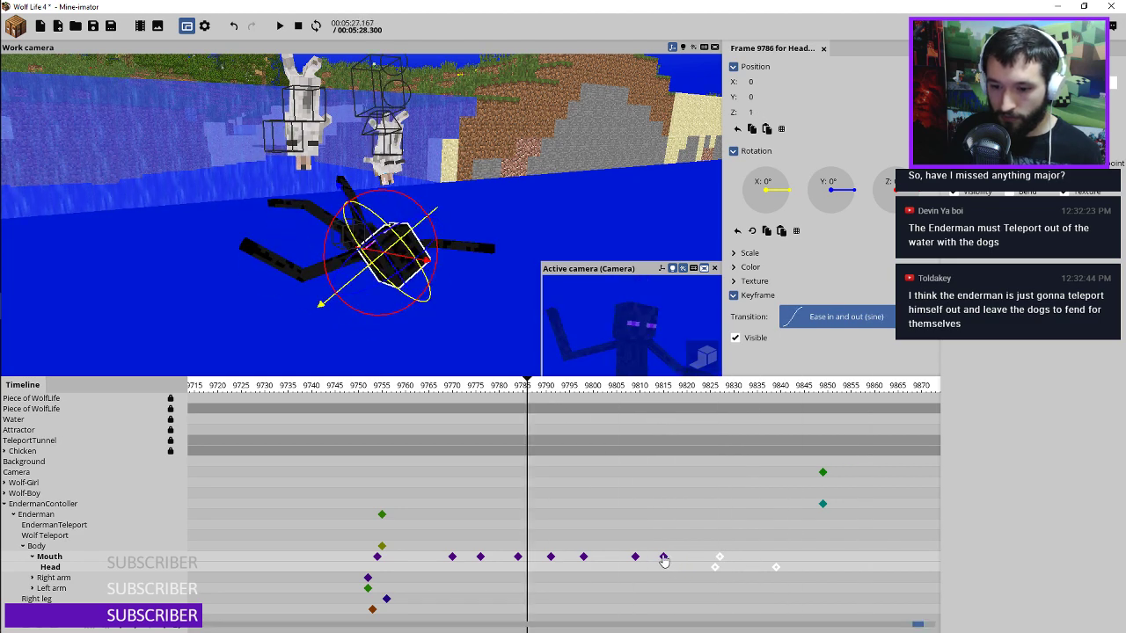
Step: Move the Mouth keyframe at frame 9815 to frame 9820, and play back from about frame 9792
left_click_drag(664, 561, 684, 554)
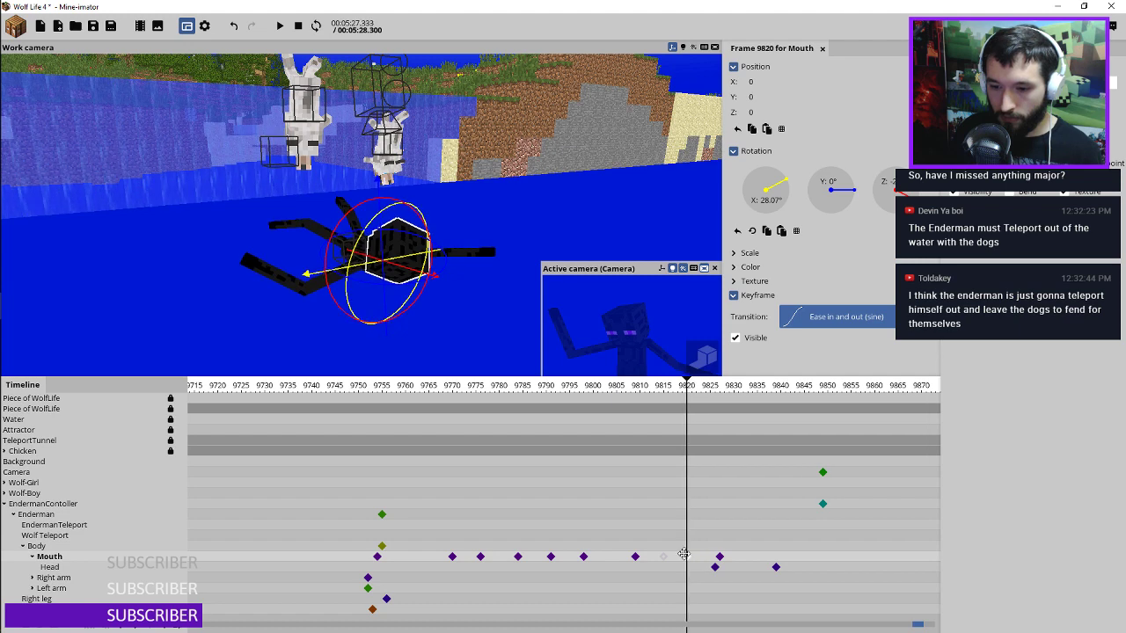
left_click(559, 389)
key("space")
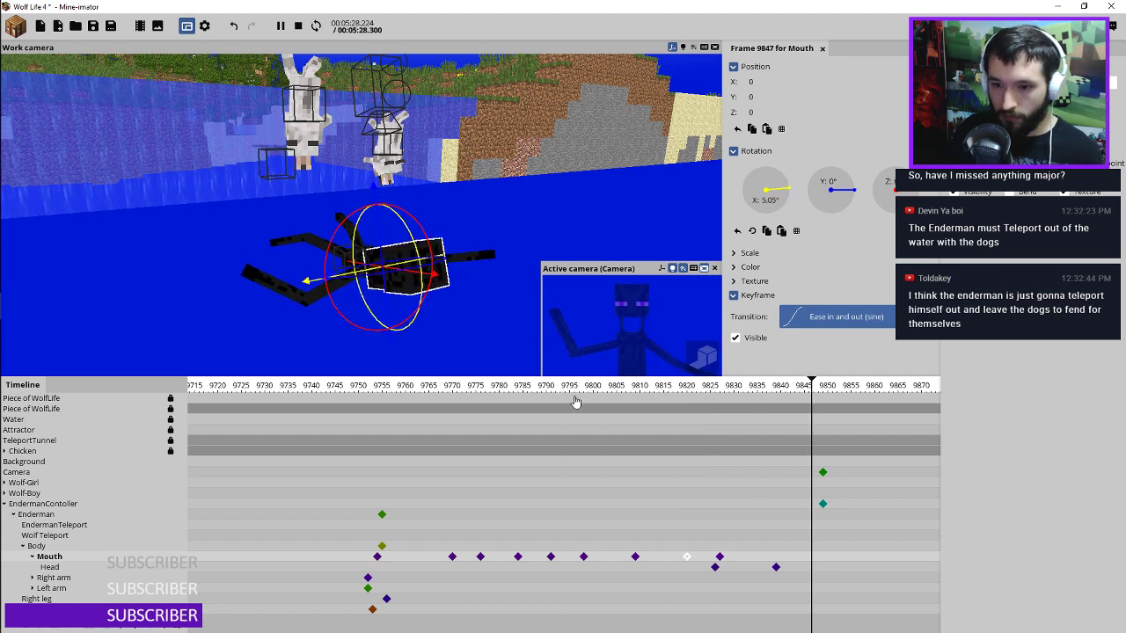
key("space")
Step: Compare the EndermanContoller keyframes at 9700 and 9849, set the Camera keyframe at 9700 to a Linear transition, and play back the shot
scroll(740, 519, "right", 3)
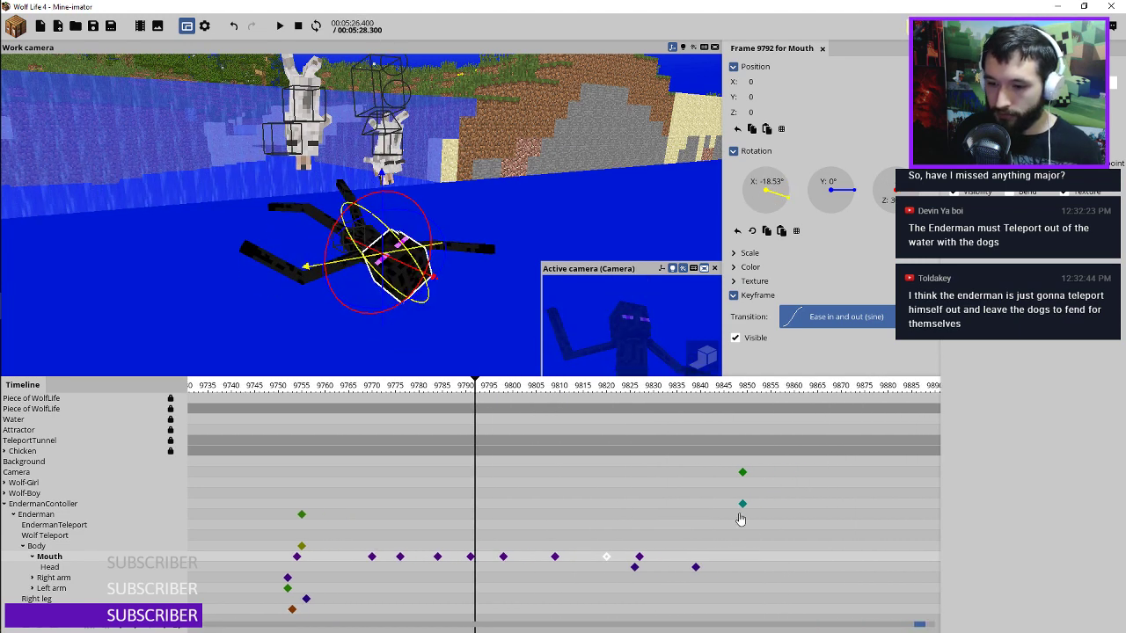
left_click_drag(695, 400, 733, 392)
scroll(403, 530, "down", 3, "ctrl")
left_click(299, 504)
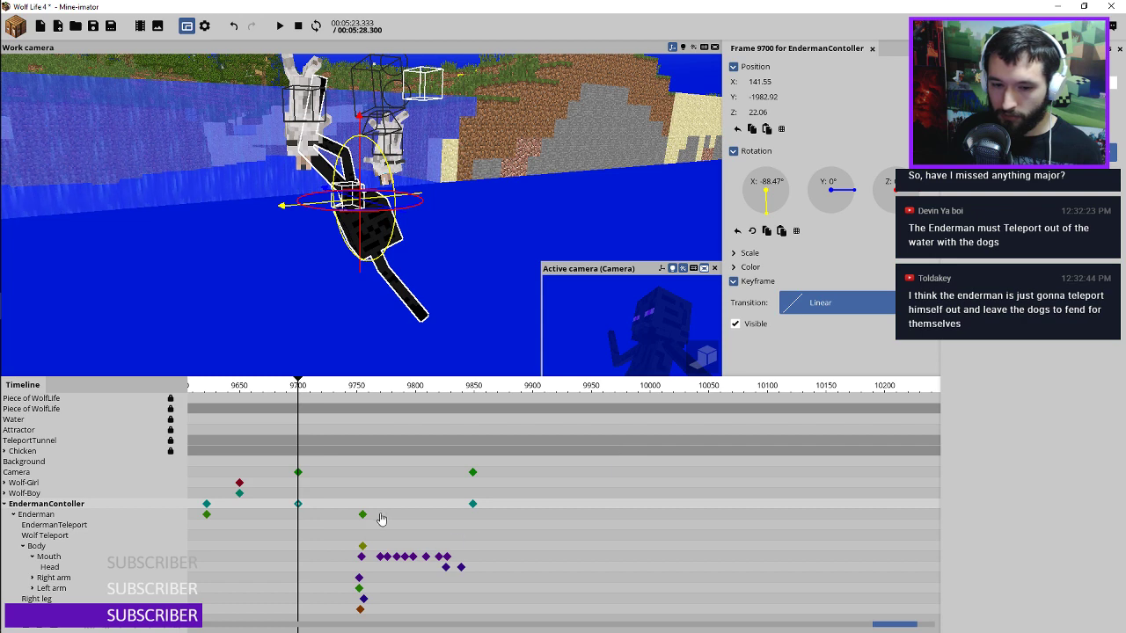
left_click(472, 505)
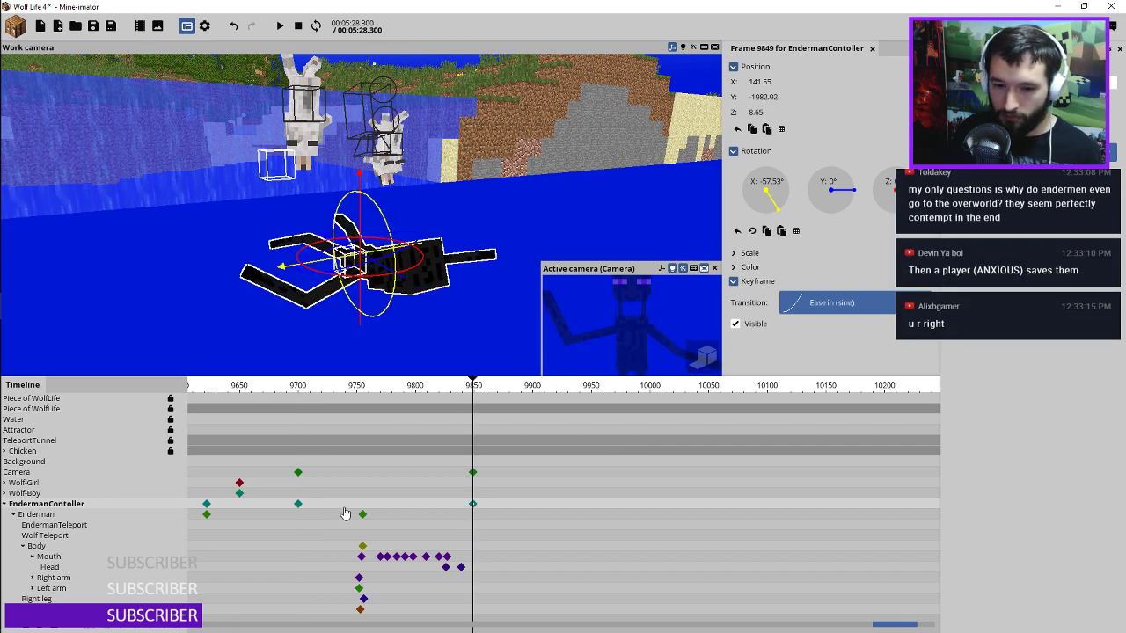
left_click(299, 504)
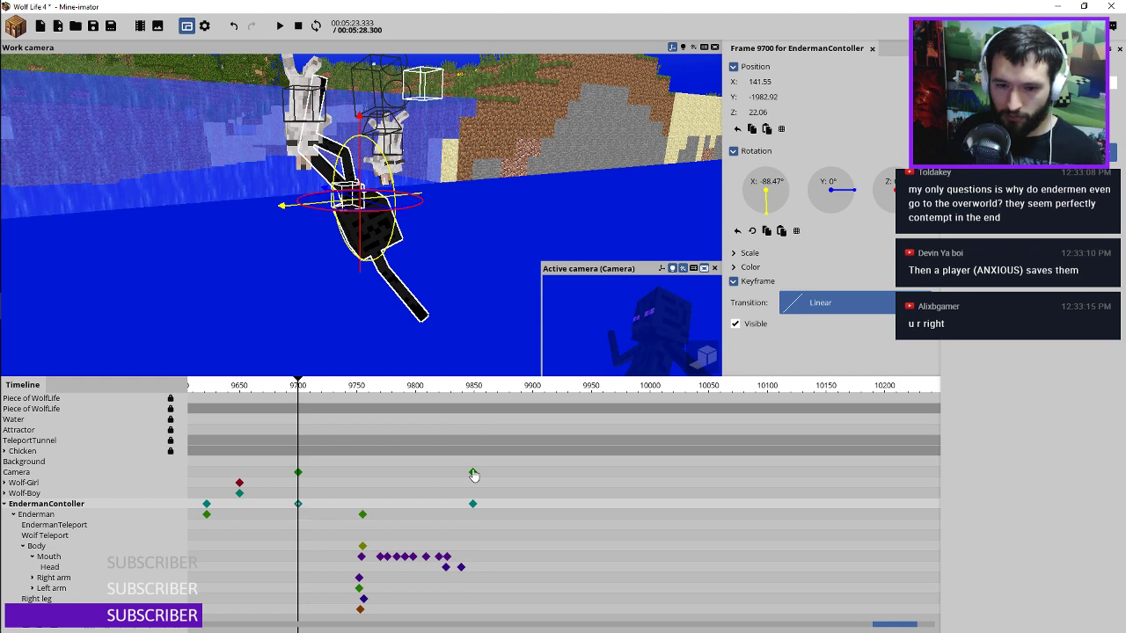
left_click(298, 473)
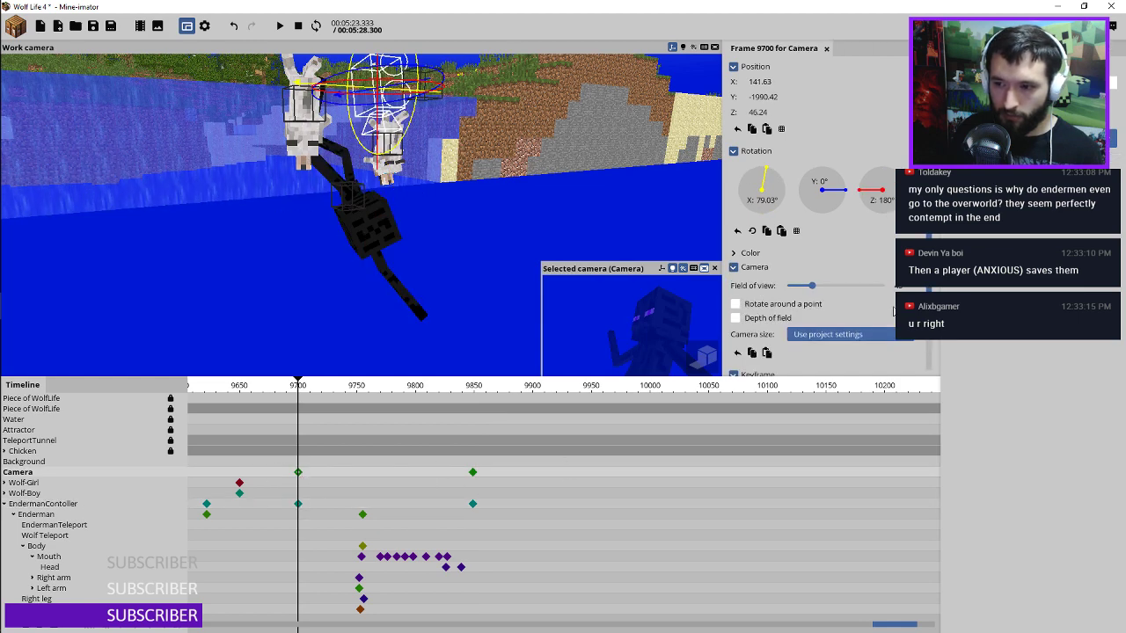
left_click_drag(930, 287, 924, 348)
left_click(807, 344)
left_click(800, 373)
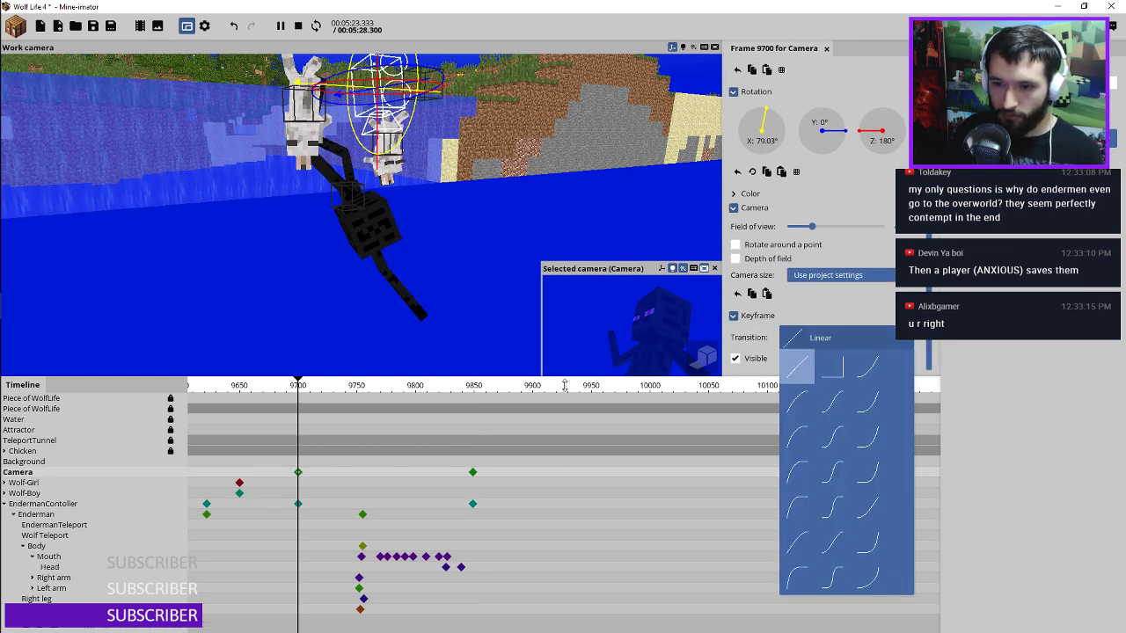
key("space")
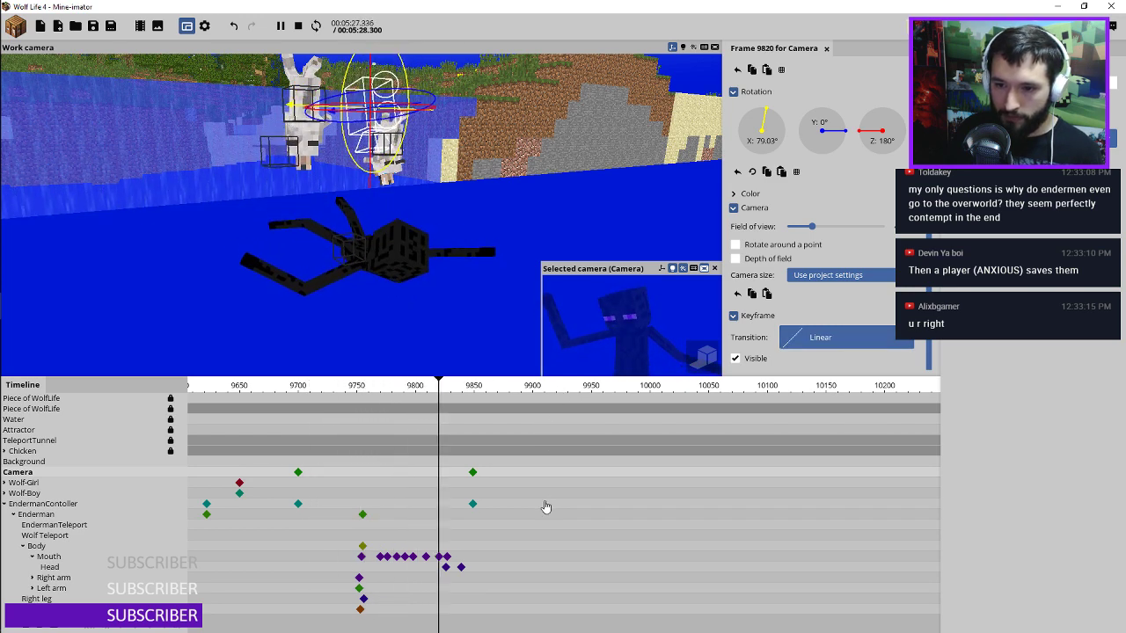
key("space")
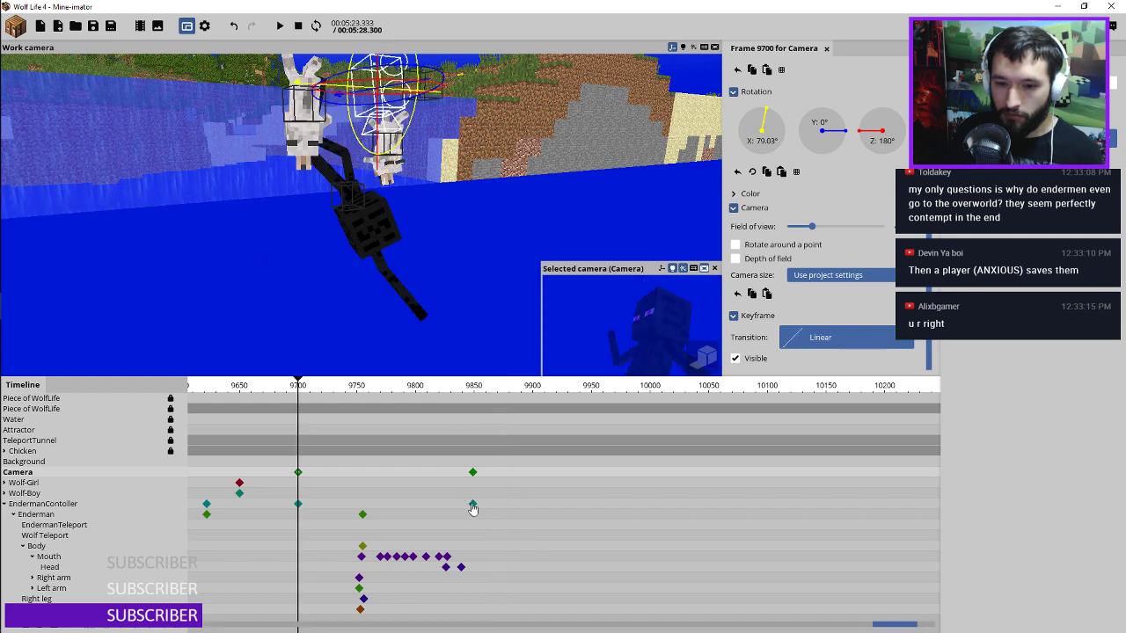
Step: Move the last Head keyframe to frame 9849, in line with the final Camera keyframe, playing back the ending along the way
mouse_move(461, 567)
left_mouse_down()
mouse_move(525, 567)
mouse_move(455, 563)
mouse_move(479, 566)
left_mouse_up()
scroll(456, 565, "up", 3)
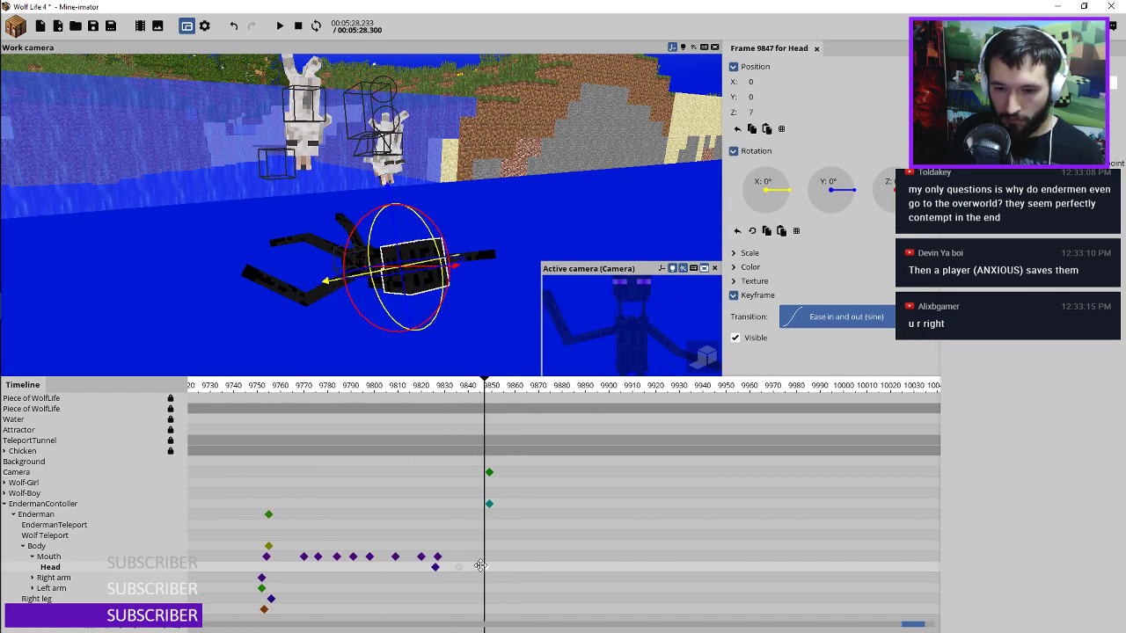
scroll(479, 566, "up", 5)
left_click(310, 390)
key("space")
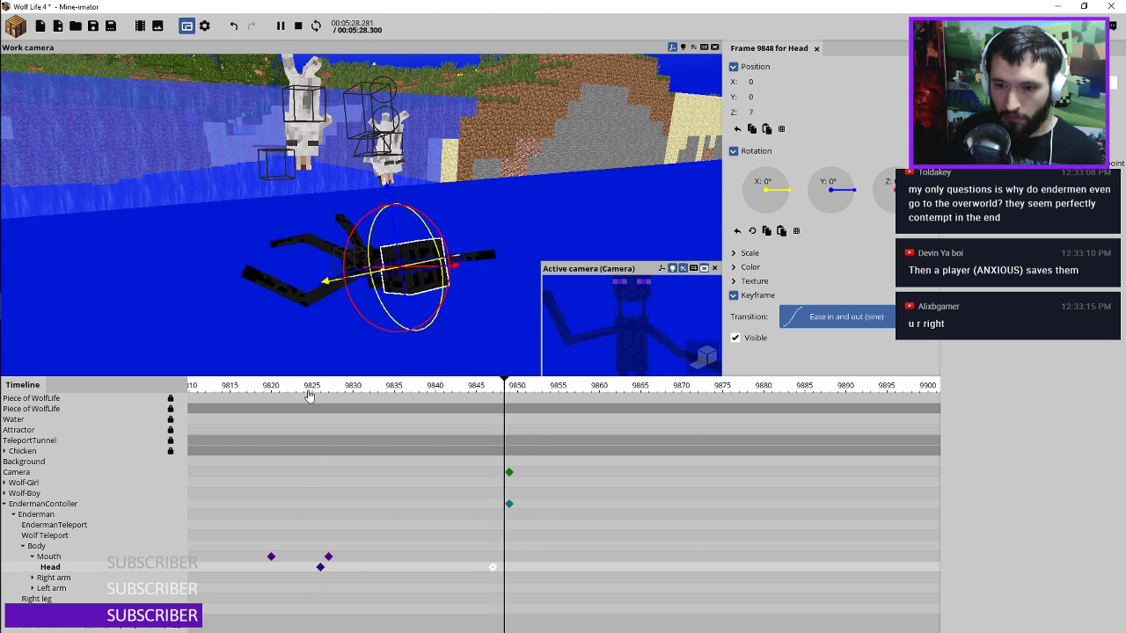
key("space")
left_click_drag(493, 567, 508, 568)
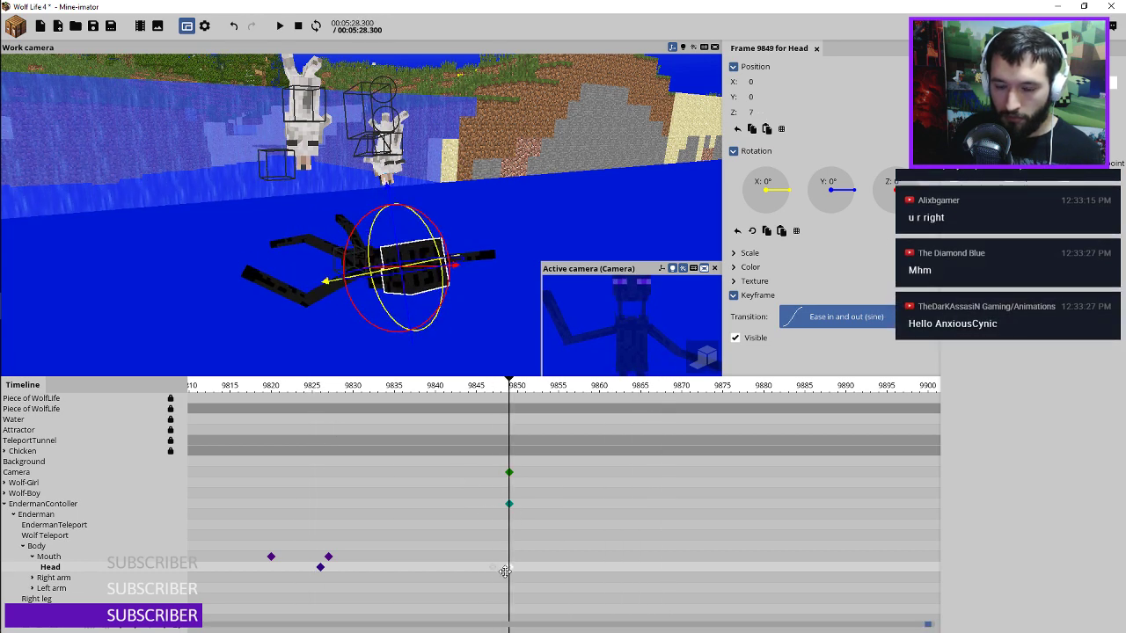
Step: Add a Camera keyframe at frame 9827, and tilt the camera to an X rotation of 72.14° at frame 9849
left_click(509, 474)
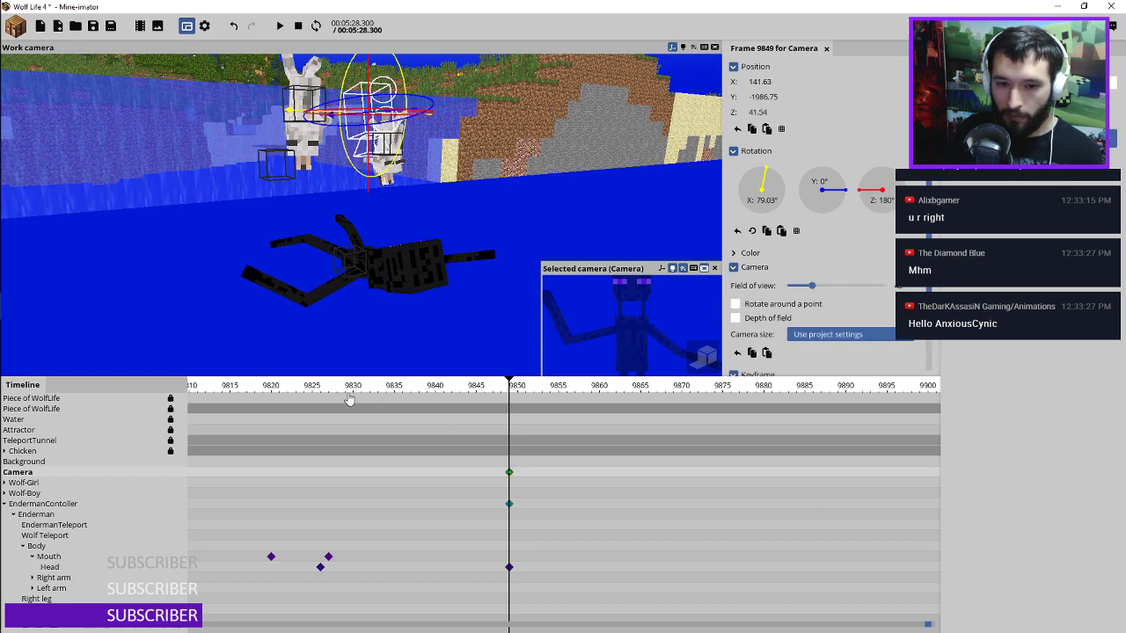
left_click(312, 392)
left_click(327, 476)
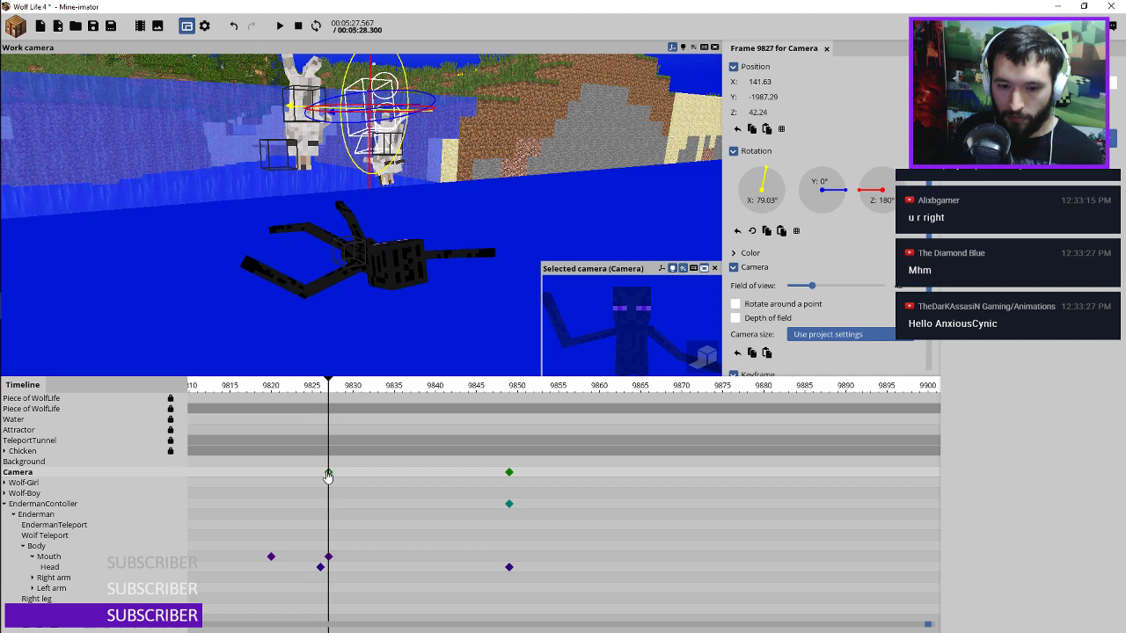
left_click(509, 476)
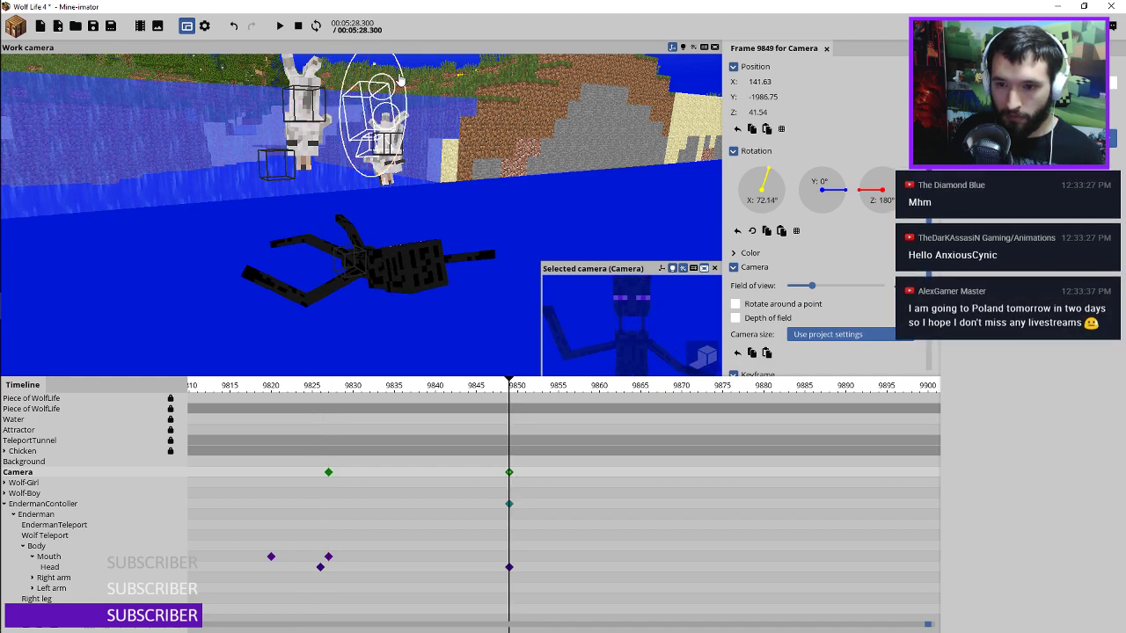
Step: Turn off EndermanContoller's visibility at frame 9849, and create a particle creator from the Explosion preset
left_click(509, 504)
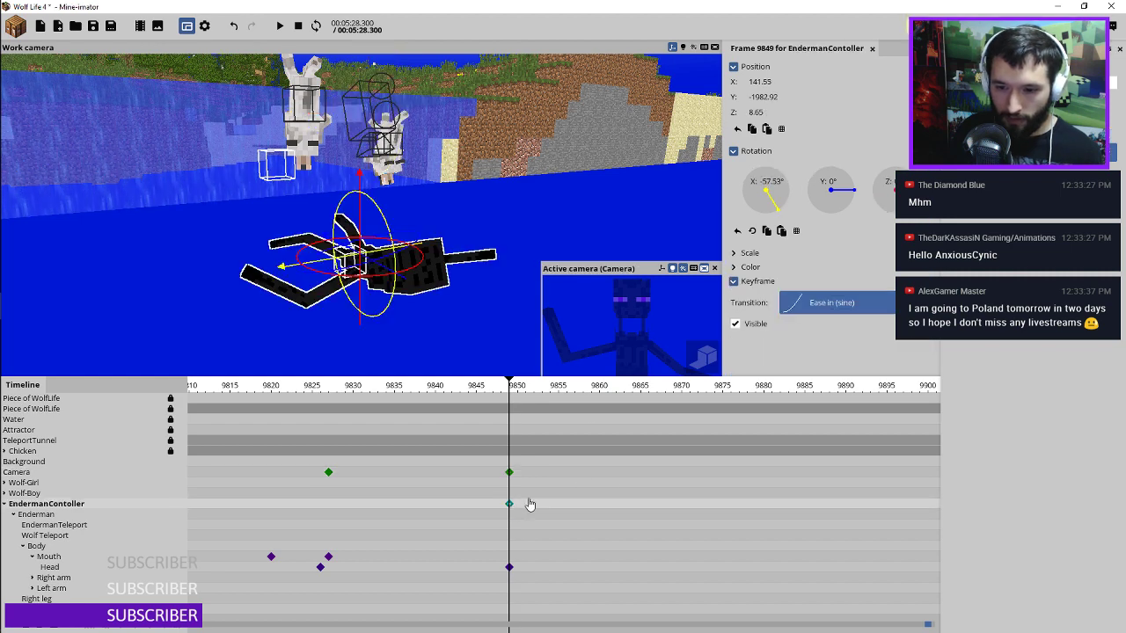
left_click(752, 323)
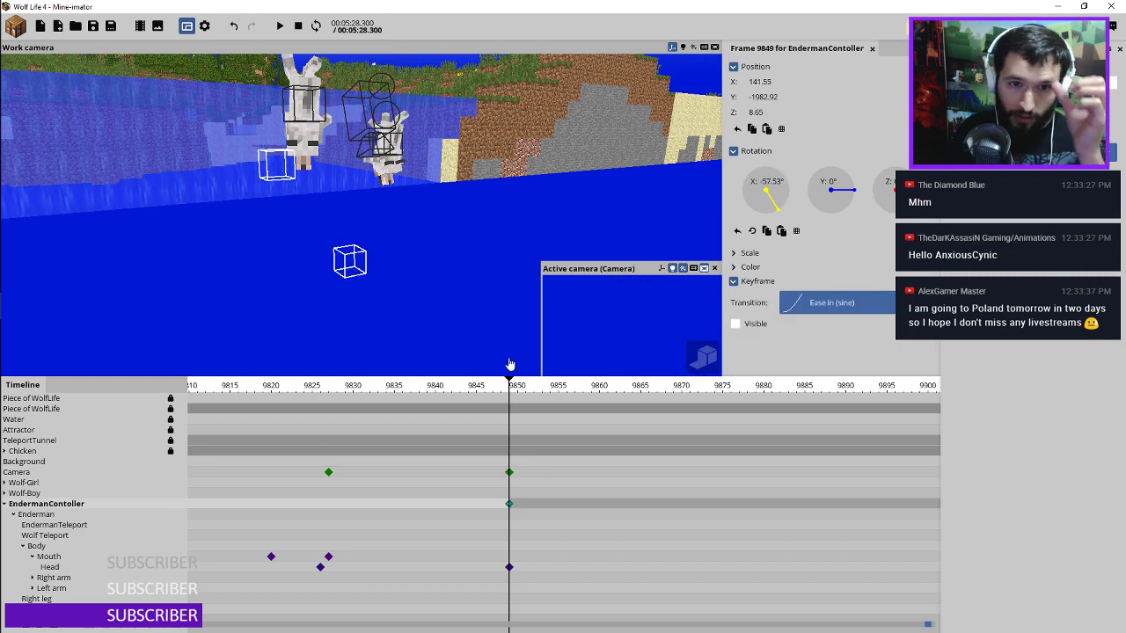
left_click(12, 24)
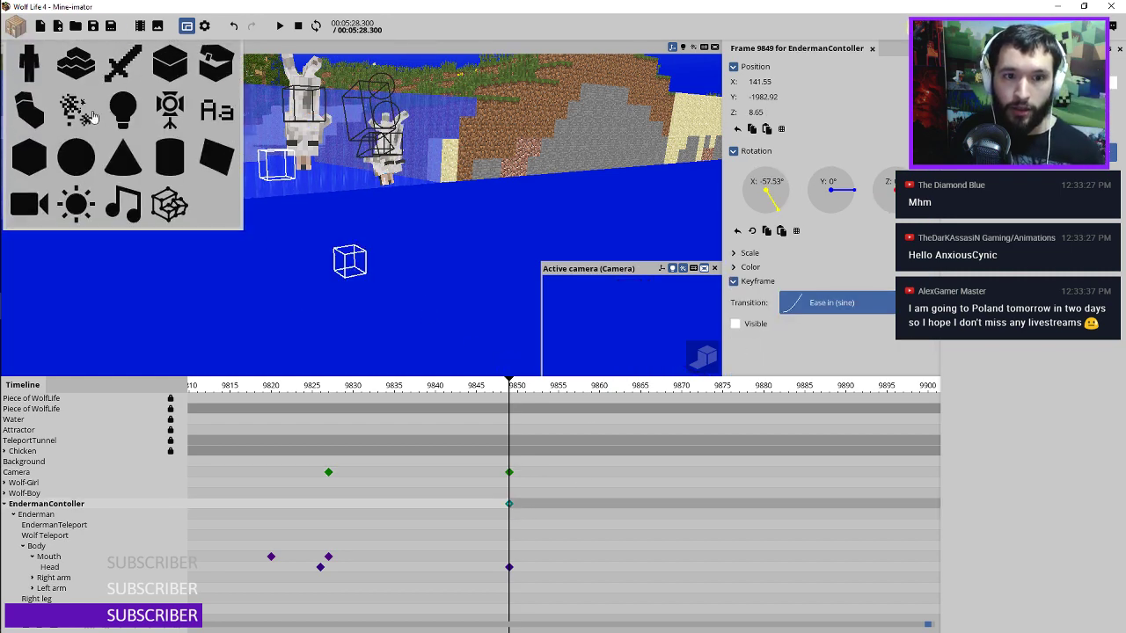
left_click(75, 109)
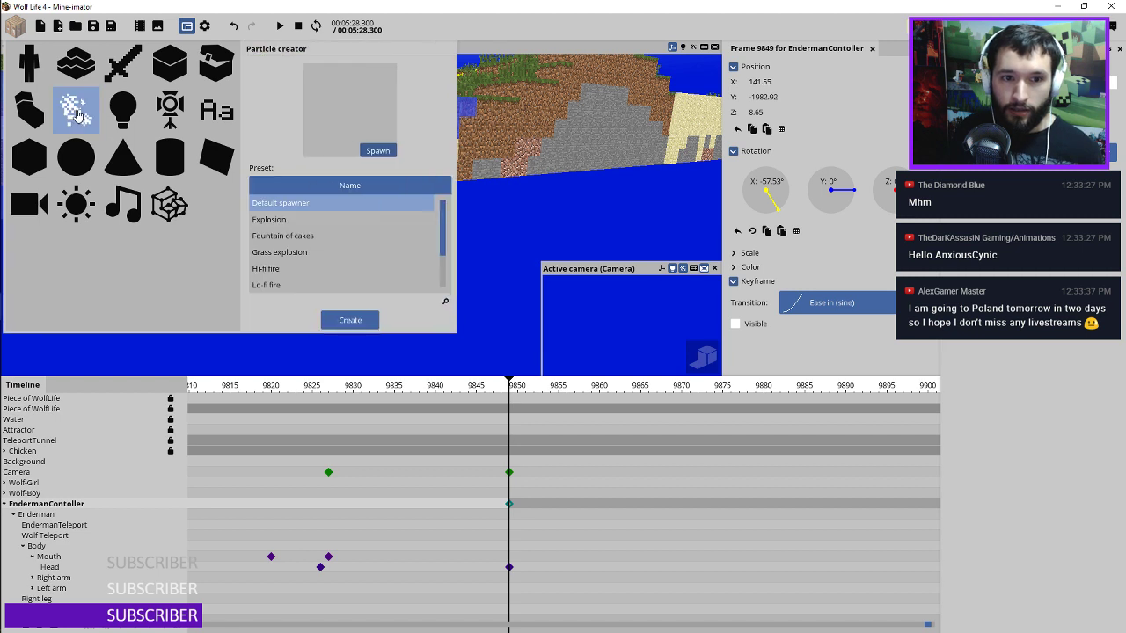
left_click(285, 221)
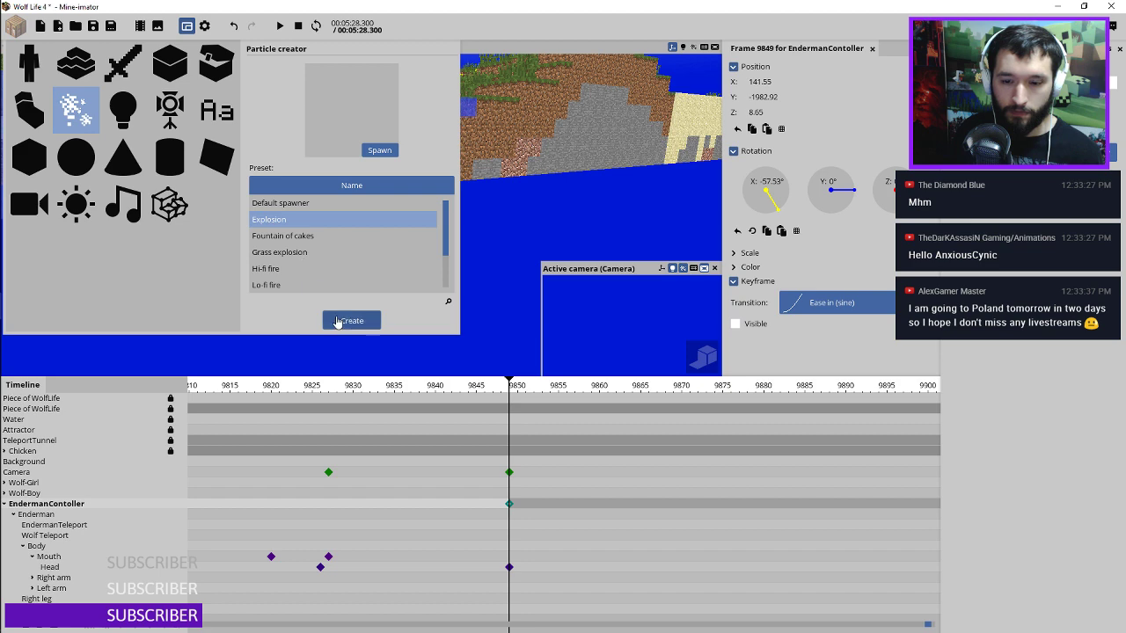
left_click(339, 321)
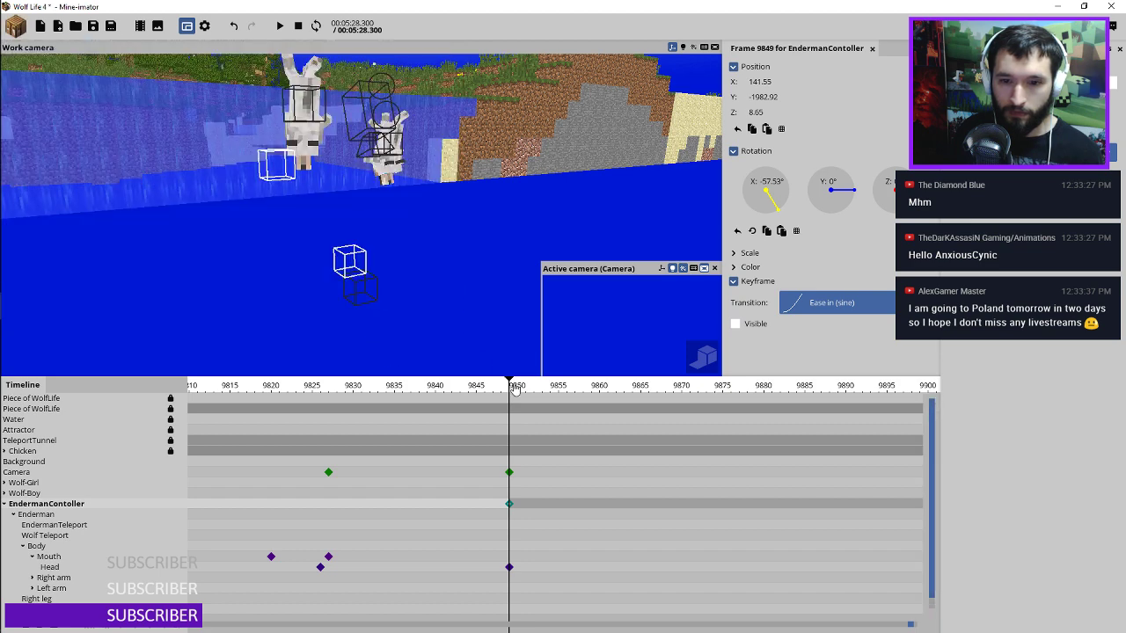
Step: Parent the new Particle creator to EndermanContoller in the timeline hierarchy
left_click(7, 504)
left_click(46, 517)
left_click_drag(42, 519, 76, 519)
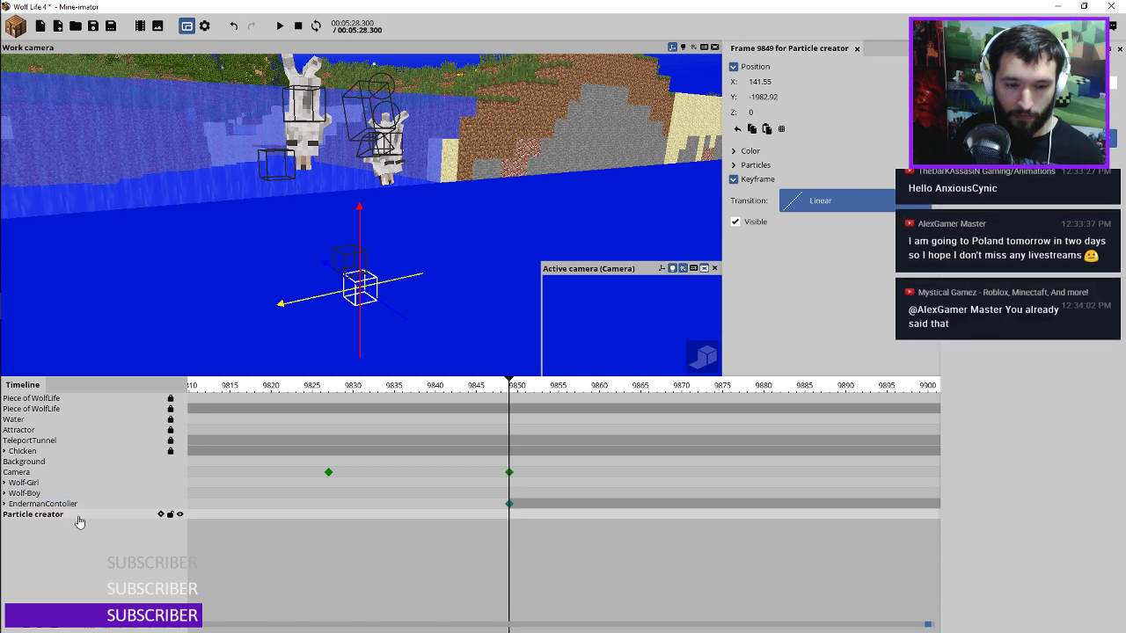
left_click(6, 504)
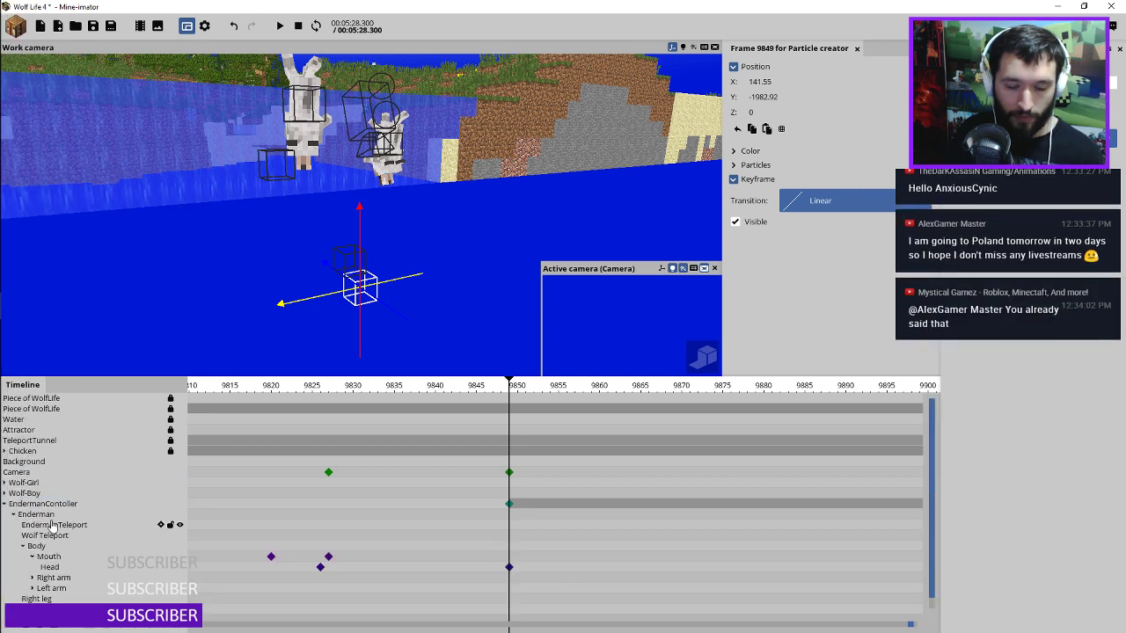
left_click(5, 504)
left_click_drag(25, 520, 44, 504)
left_click(5, 504)
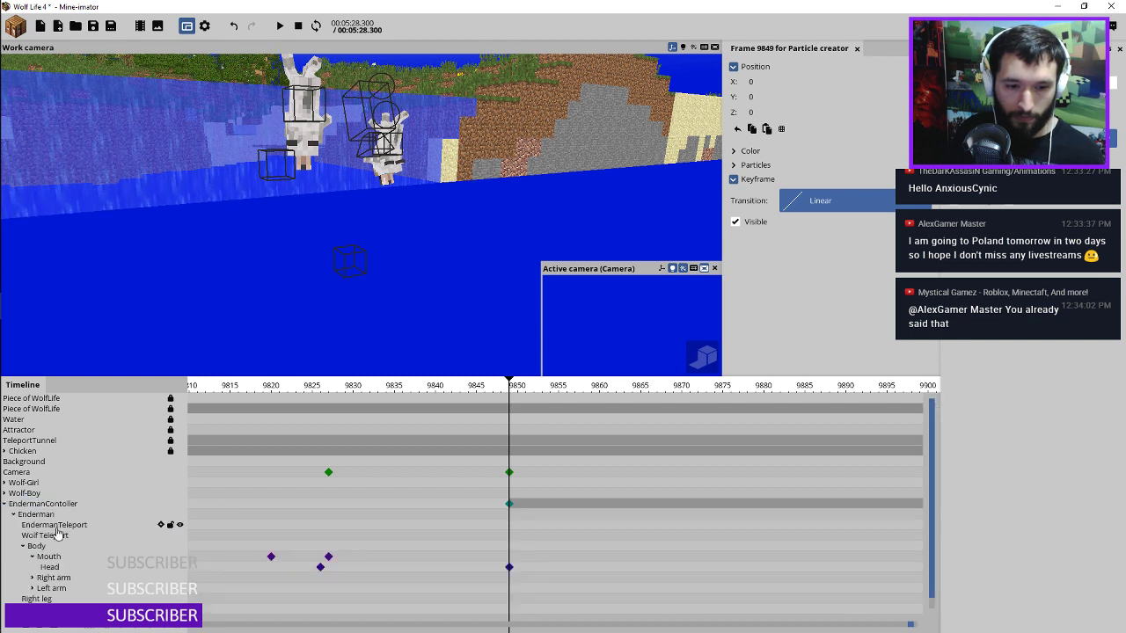
Step: Reorder the Particle creator so it sits directly beneath EndermanContoller, above the Enderman, and select it
left_click(37, 545)
scroll(39, 554, "down", 1)
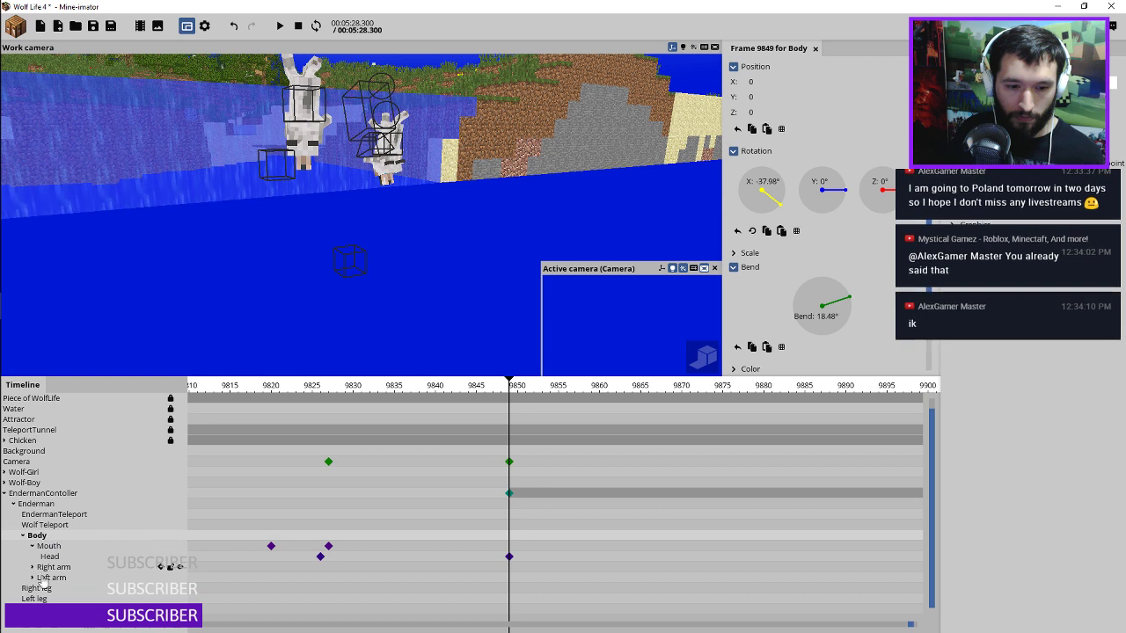
left_click_drag(38, 609, 66, 521)
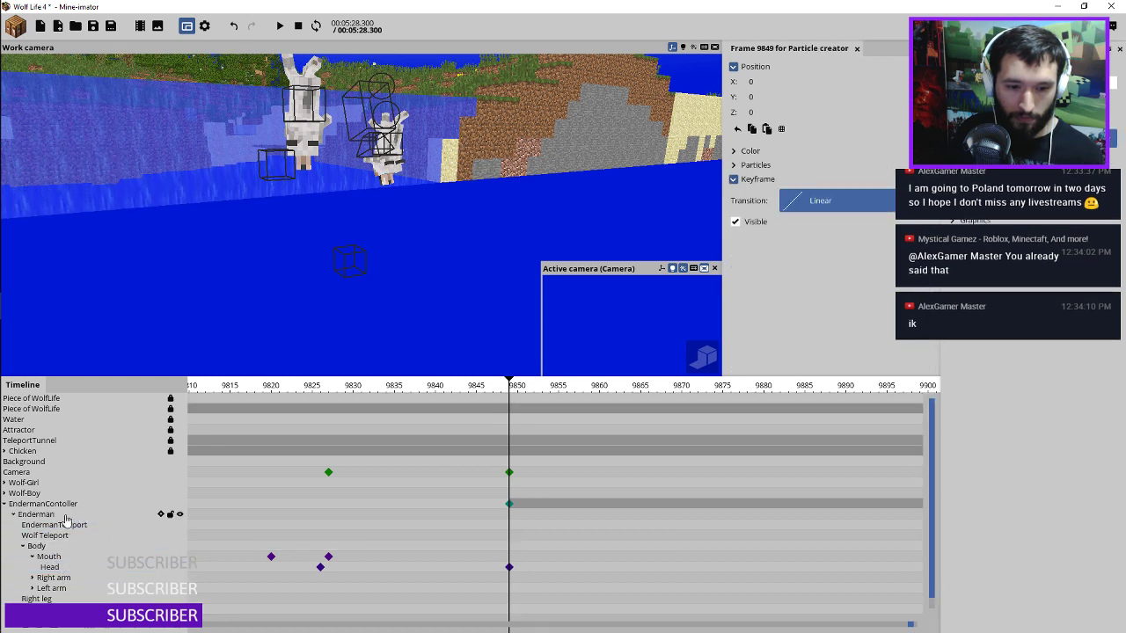
scroll(79, 545, "down", 1)
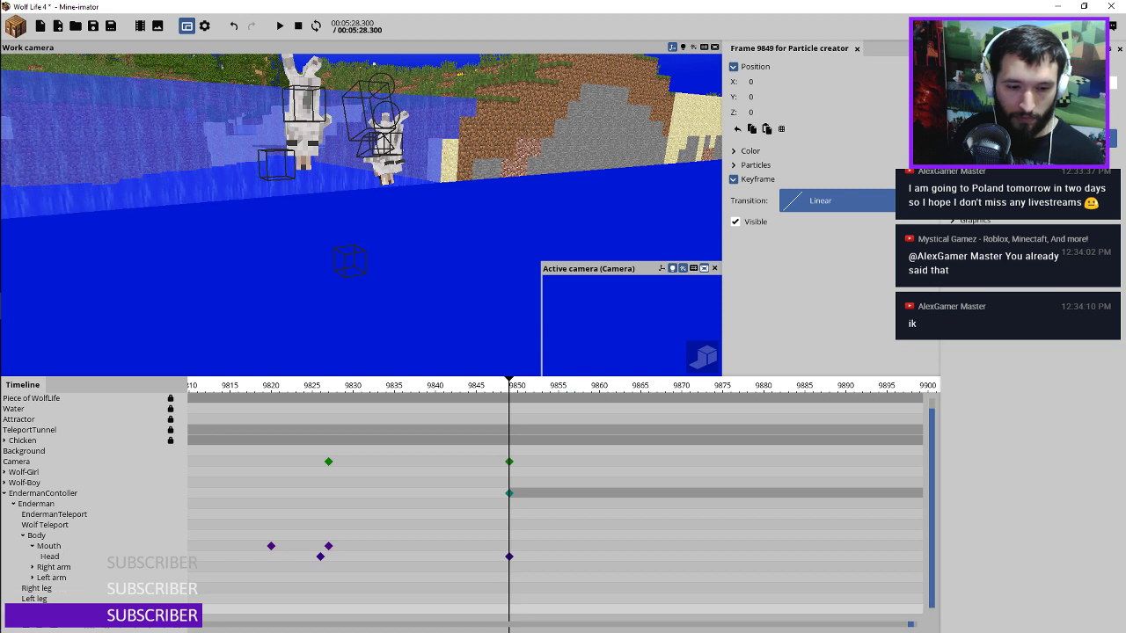
left_click_drag(44, 608, 64, 507)
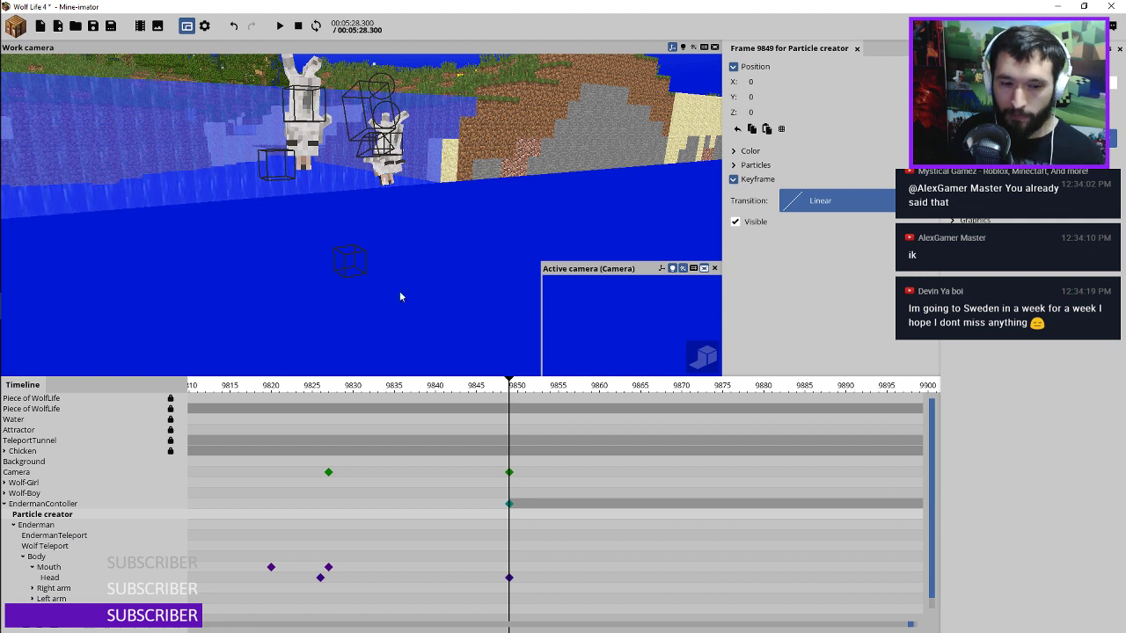
left_click(55, 504)
left_click(51, 512)
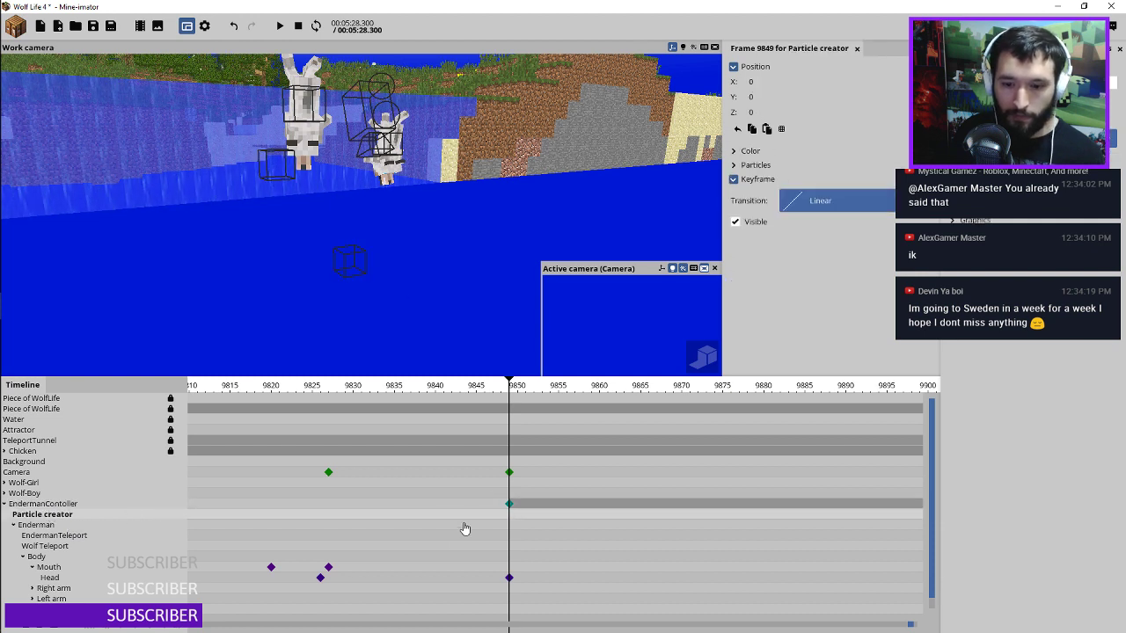
Step: Save the project and make EndermanContoller visible again in its keyframe at frame 9849
left_click_drag(509, 222, 545, 203)
key("ctrl+s")
left_click(509, 504)
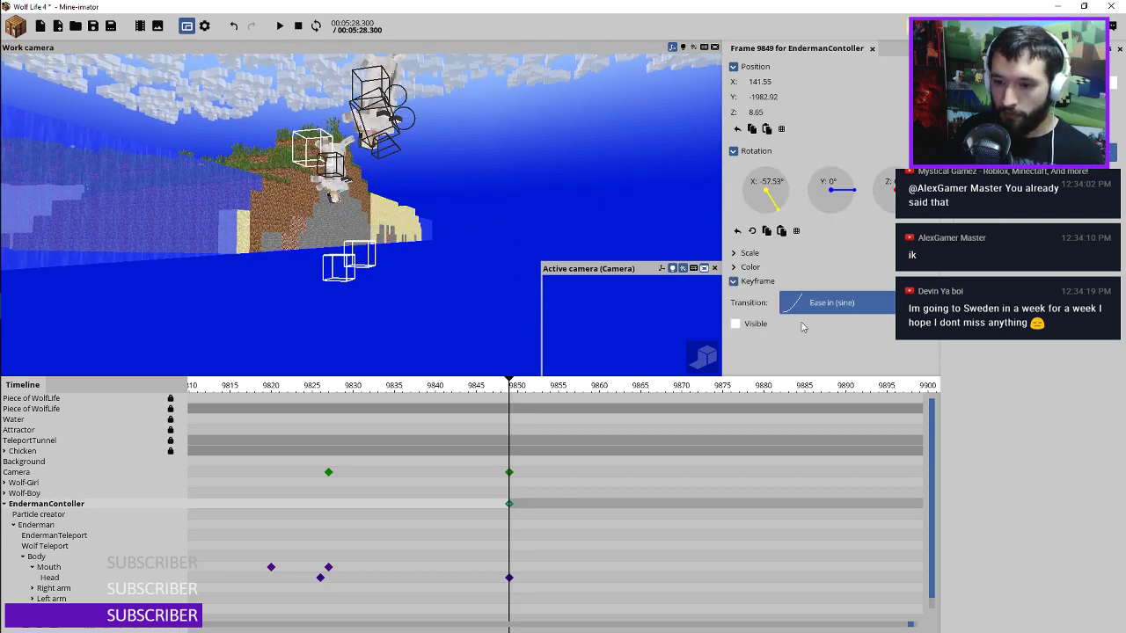
left_click(753, 329)
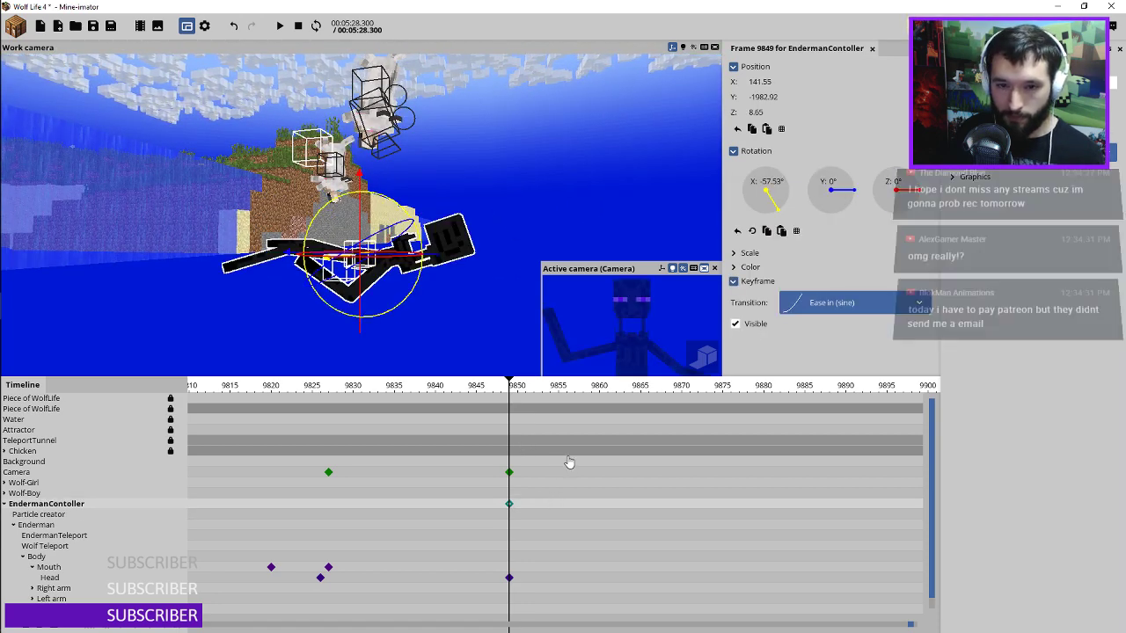
left_click(468, 385)
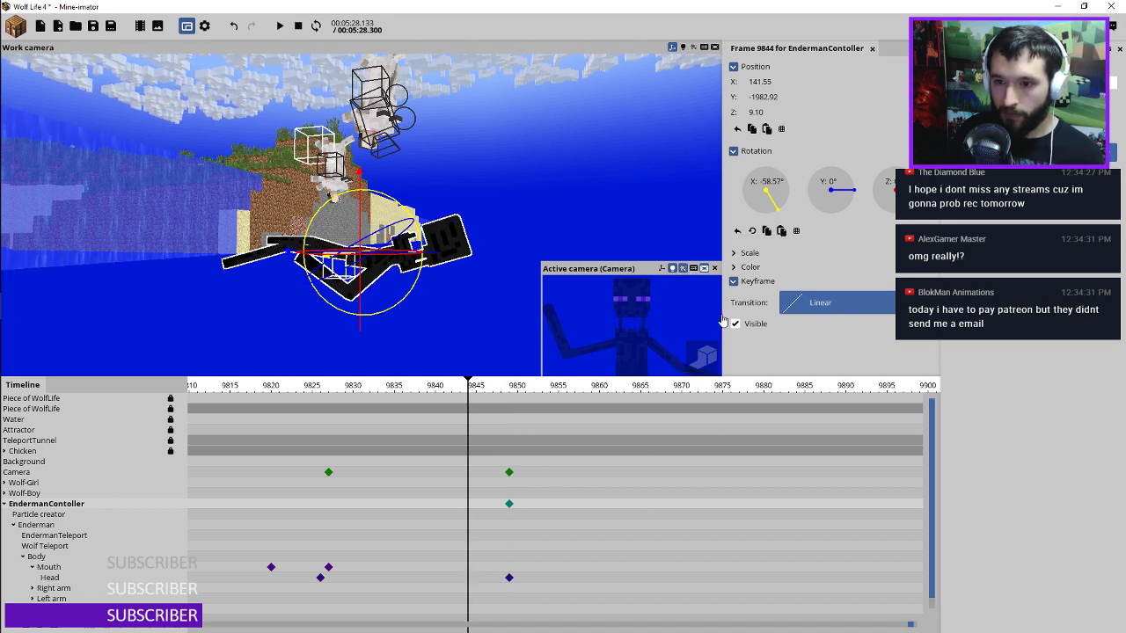
left_click(509, 505)
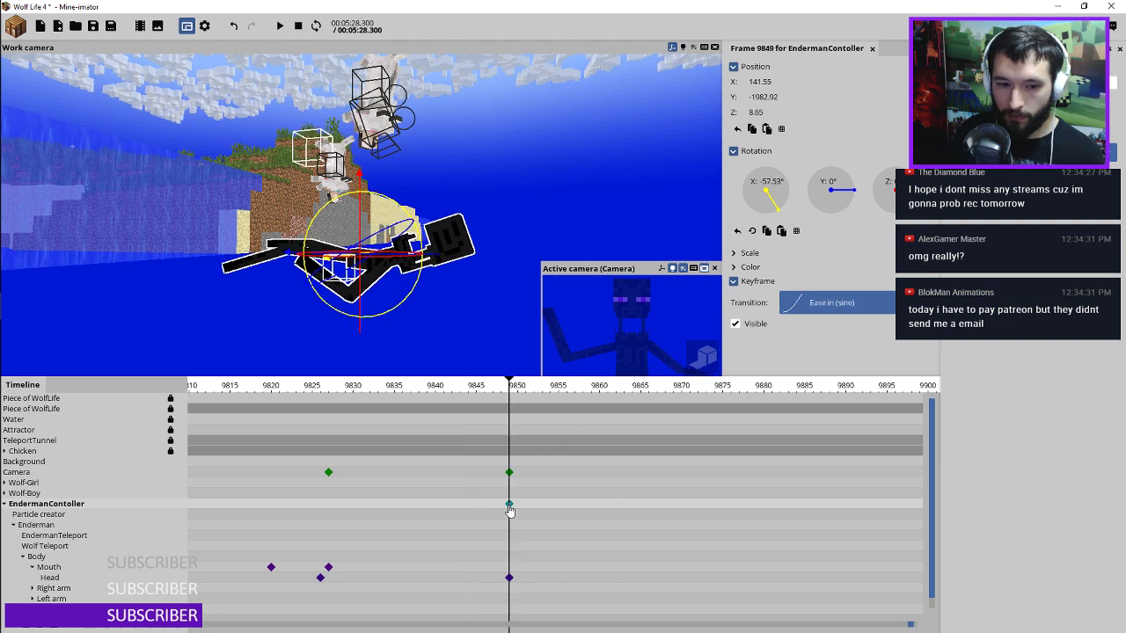
Step: Rename the new particle creator under EndermanContoller in the project library as ExplosionDeath
left_click(509, 516)
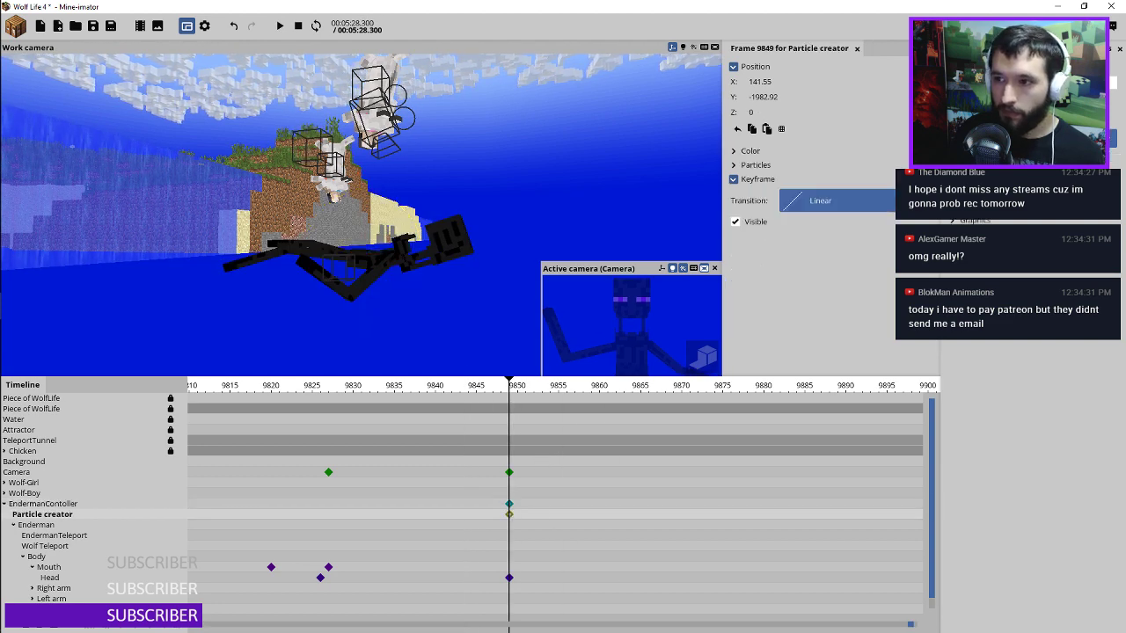
left_click(971, 80)
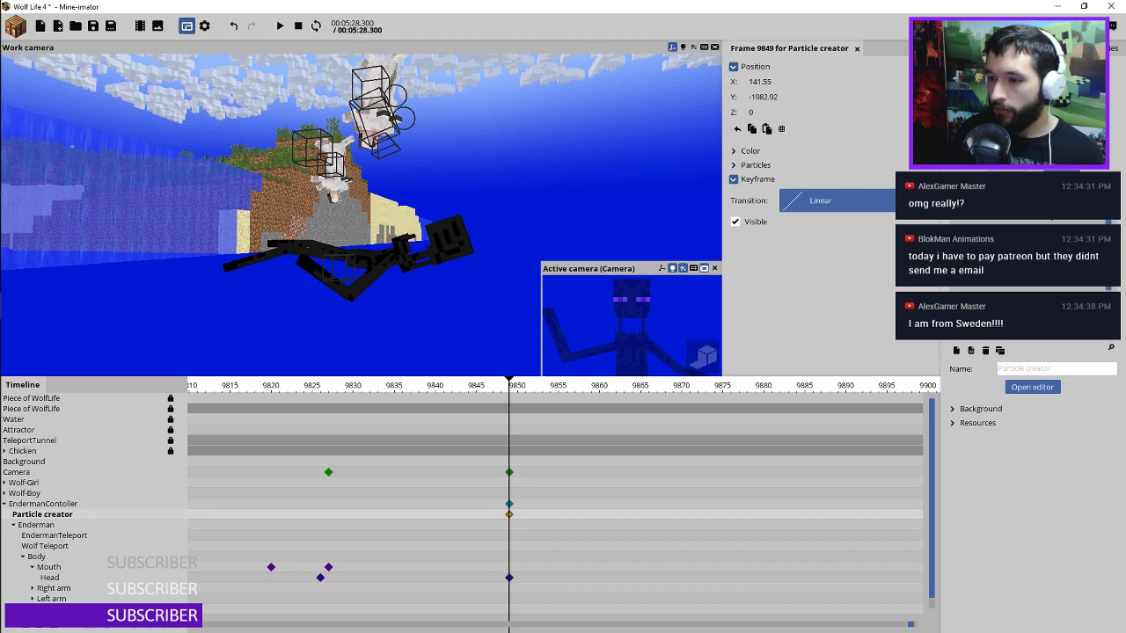
left_click(1020, 289)
scroll(1020, 288, "down", 2)
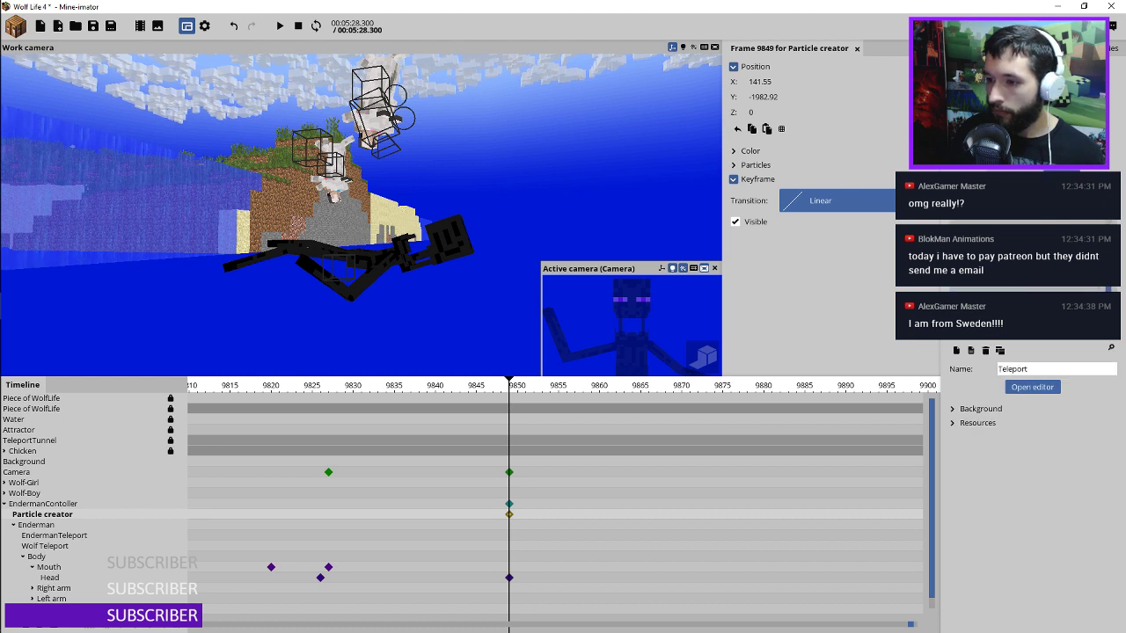
double_click(1030, 368)
type("Explo")
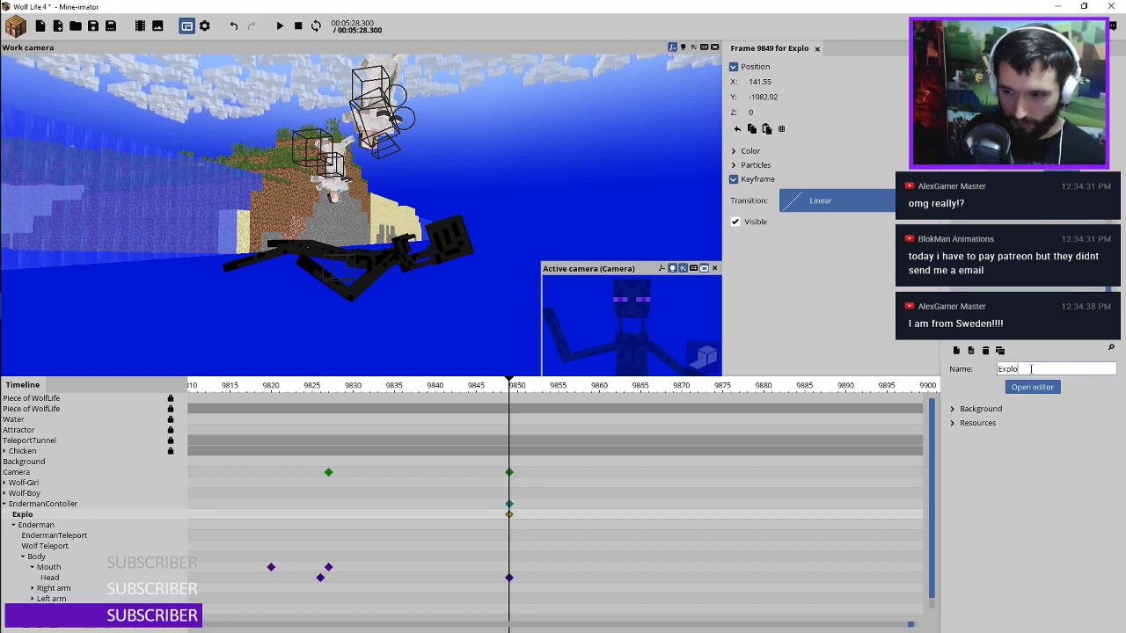
type("sionDeath")
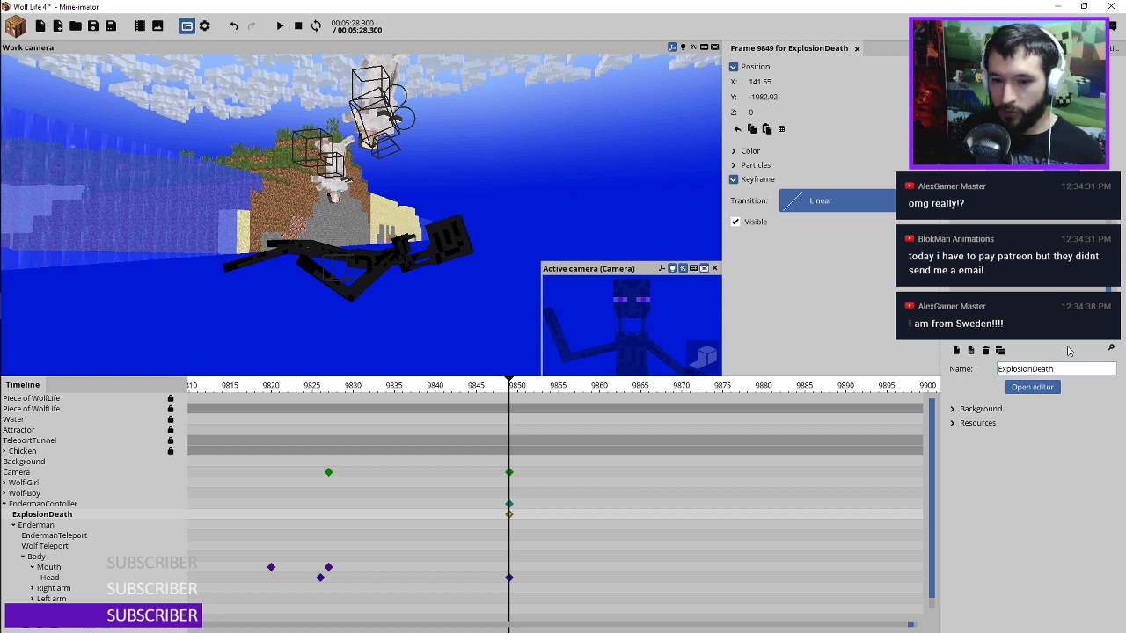
Step: Preview the explosion around frame 9849 and examine ExplosionDeath's particle settings in its keyframe
left_click(485, 391)
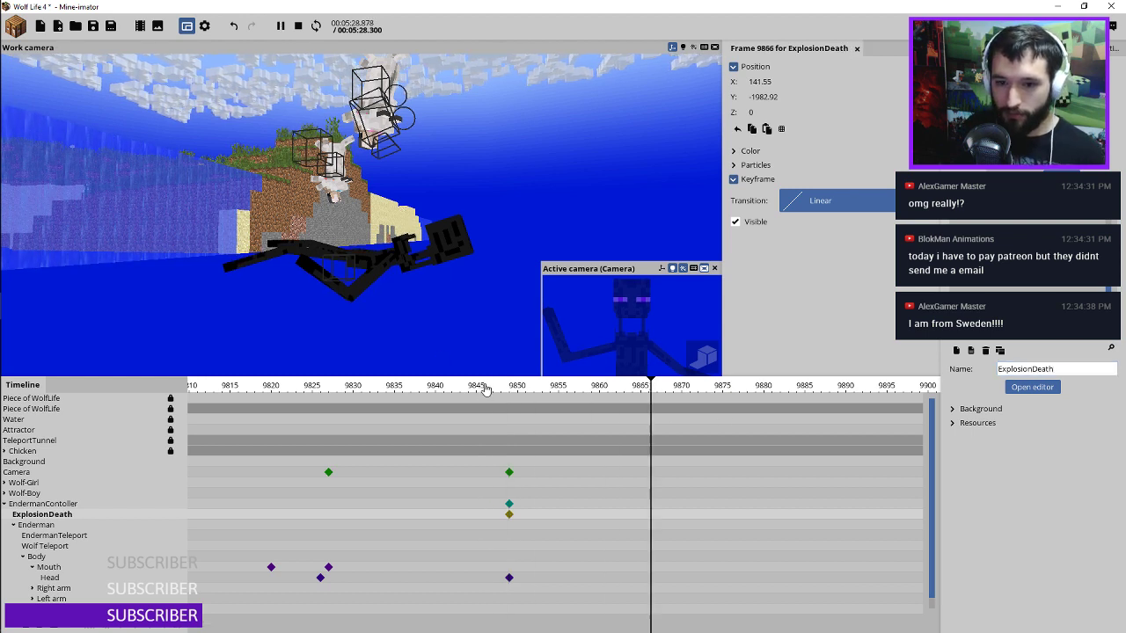
left_click(484, 390)
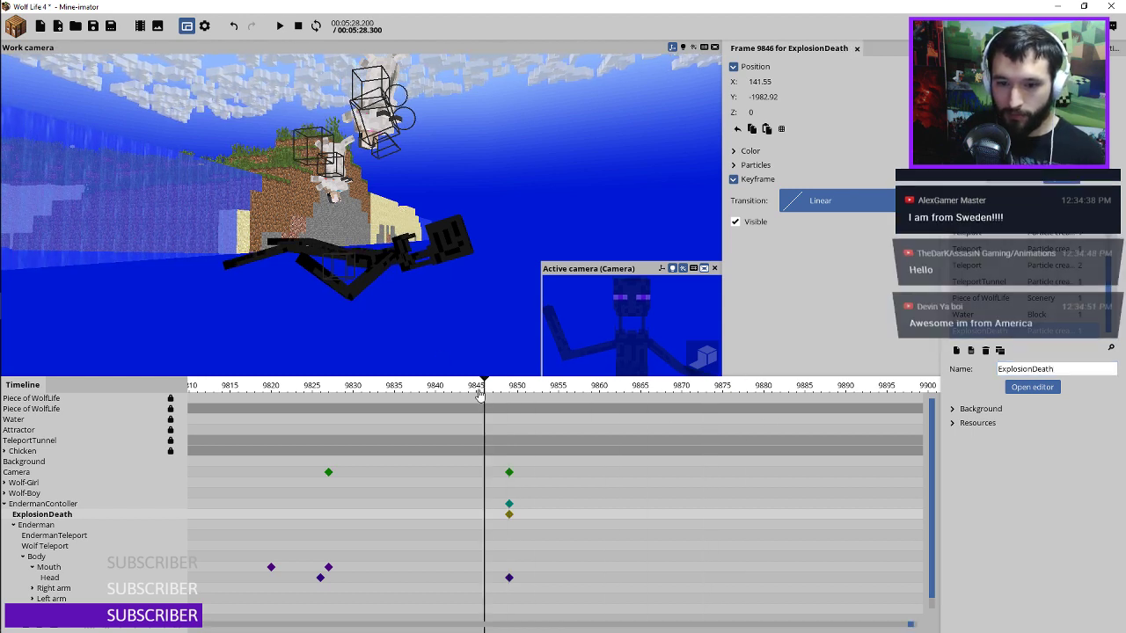
left_click(510, 516)
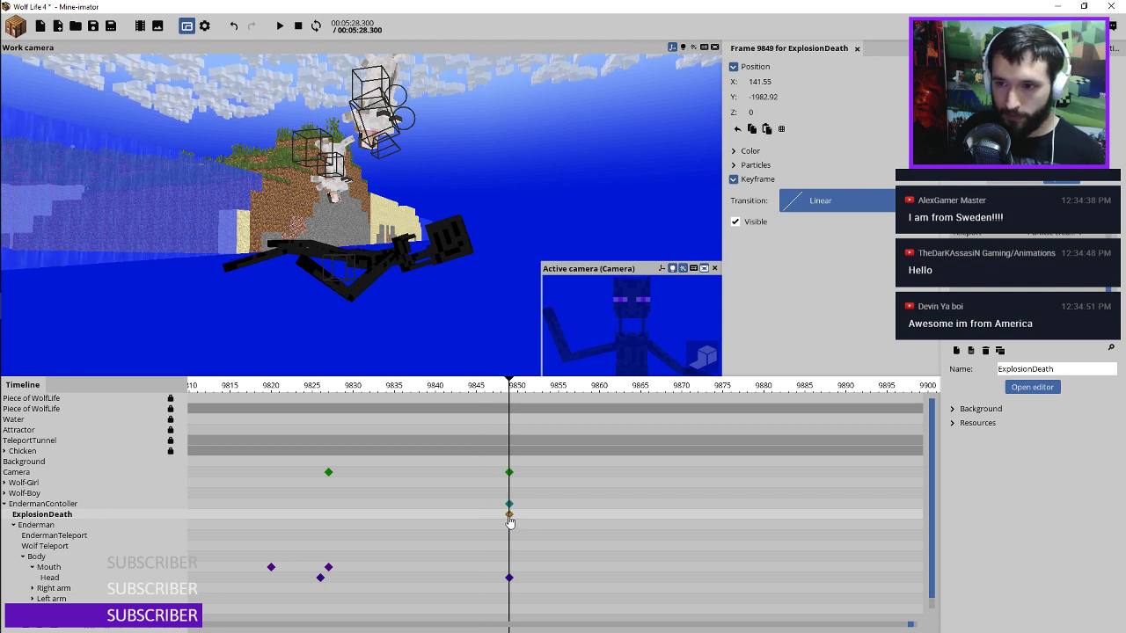
left_click(734, 164)
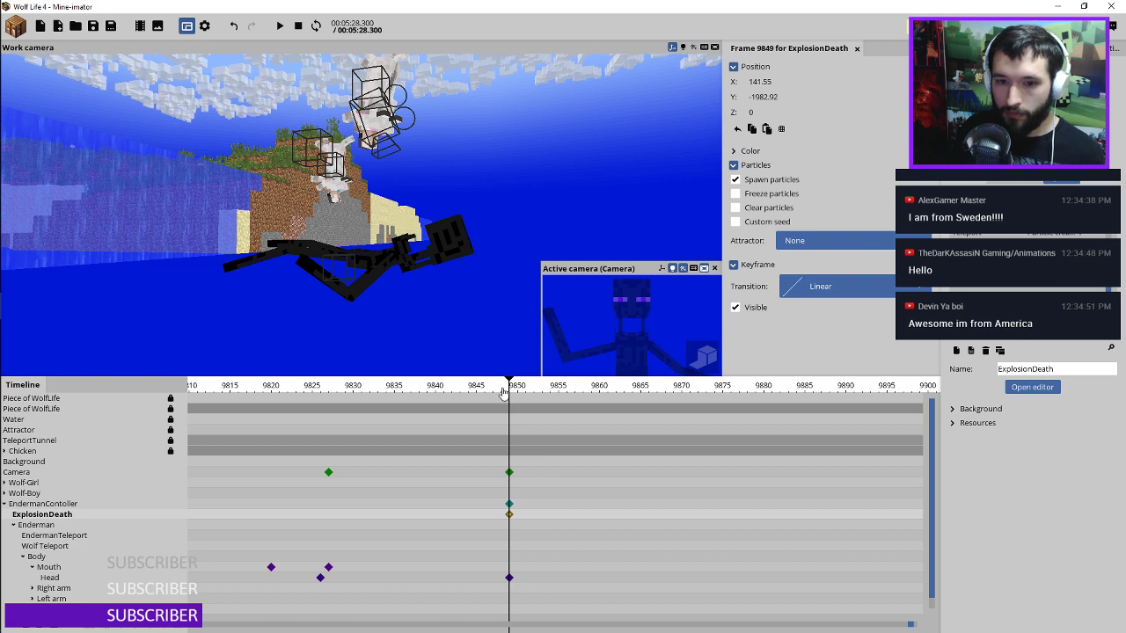
left_click_drag(504, 395, 599, 394)
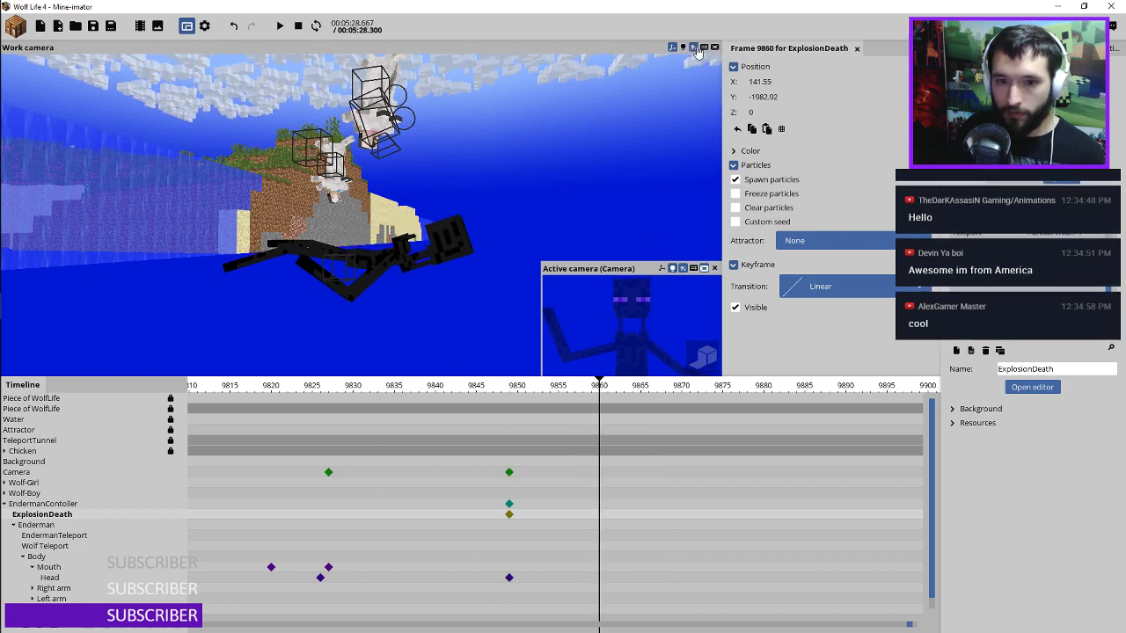
Step: Reset ExplosionDeath's position to 0 on all axes at frame 9849, and play back the explosion from frames 9834 and 9837
left_click(508, 515)
left_click(737, 128)
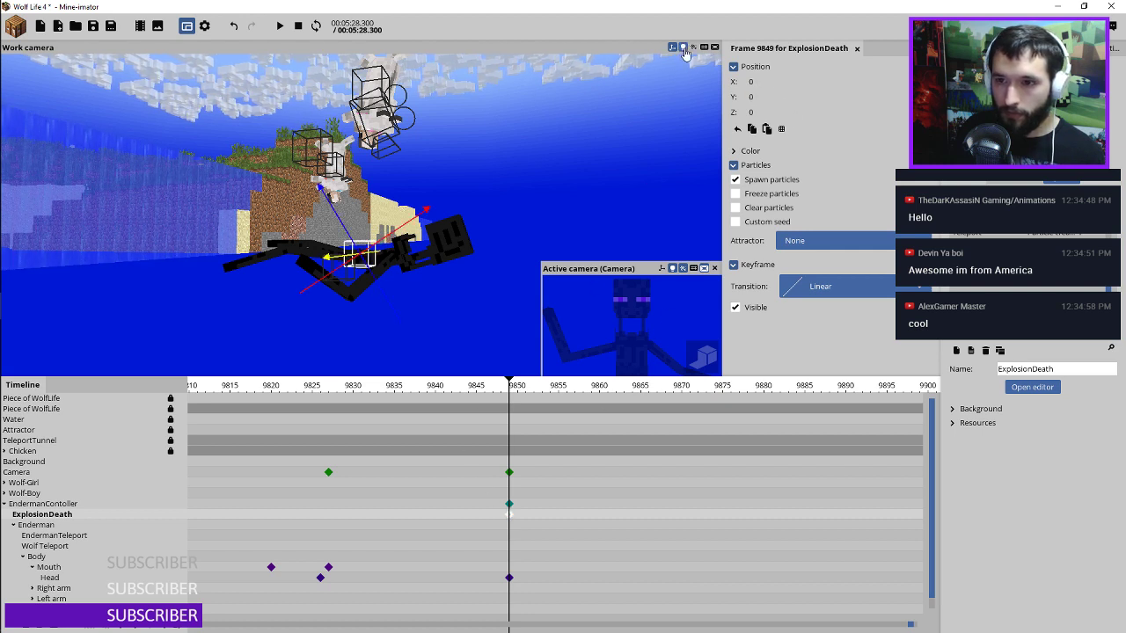
left_click_drag(469, 386, 385, 390)
key("space")
key("space")
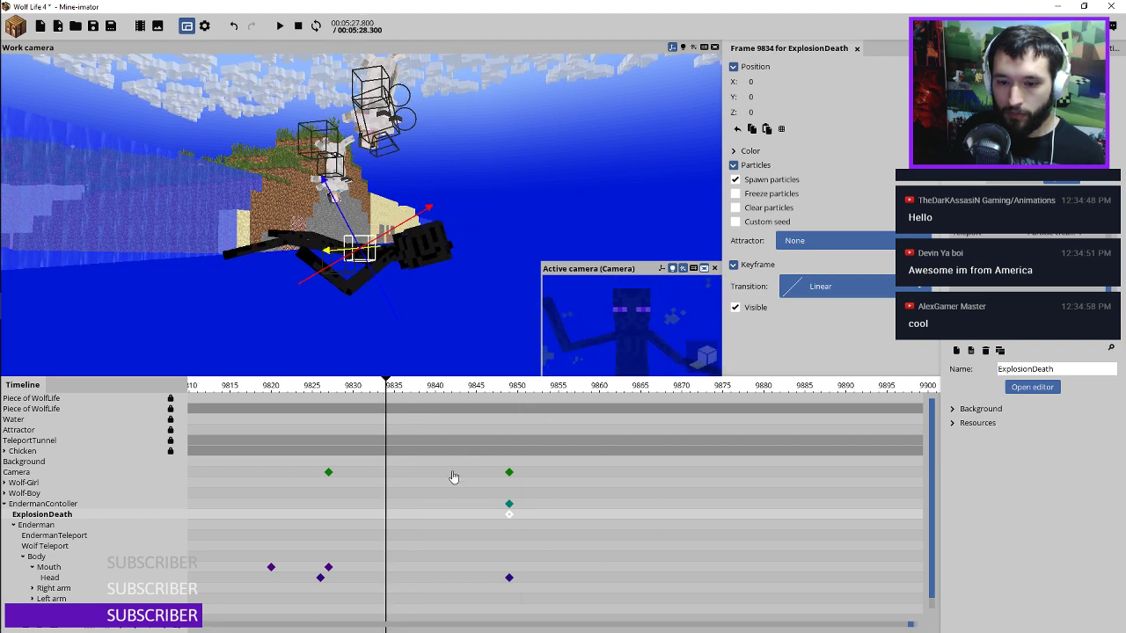
key("space")
key("space")
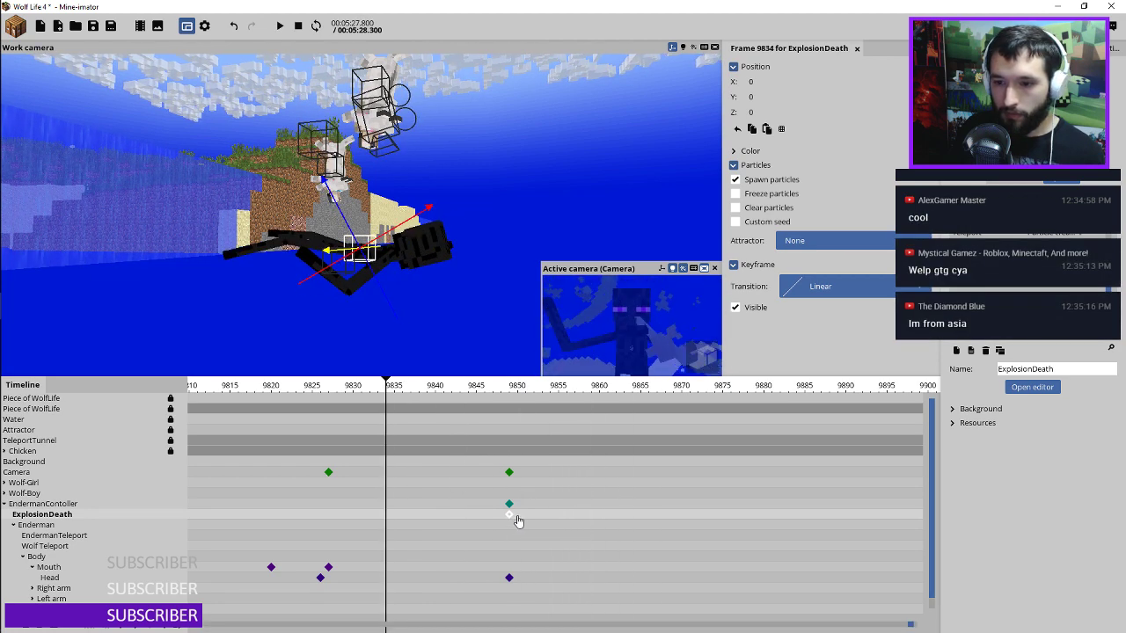
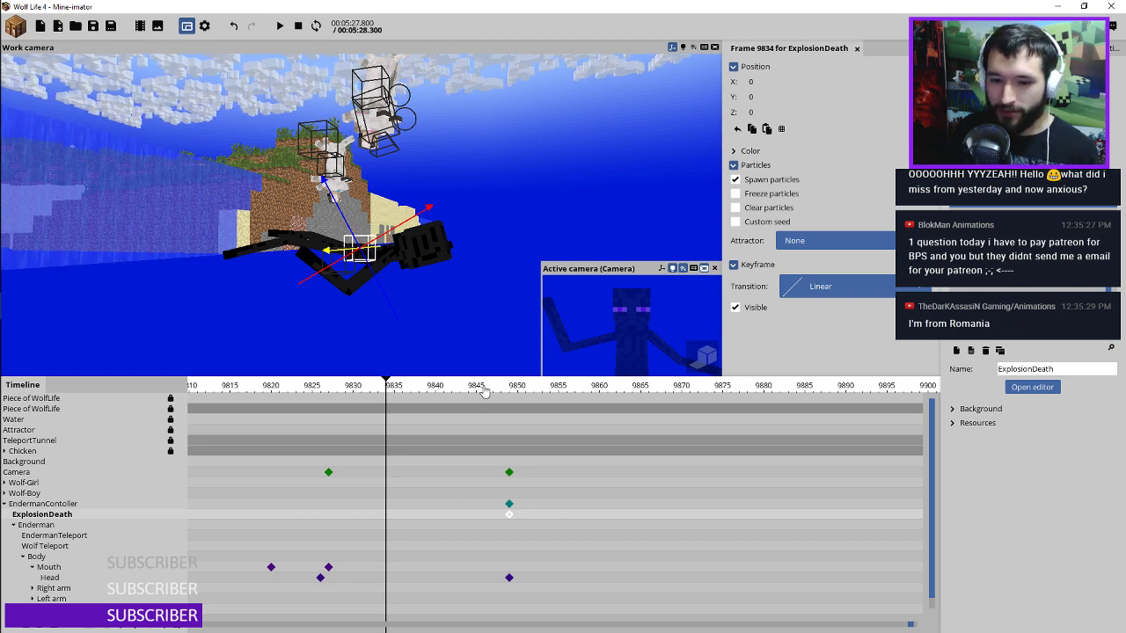
left_click(411, 385)
key("space")
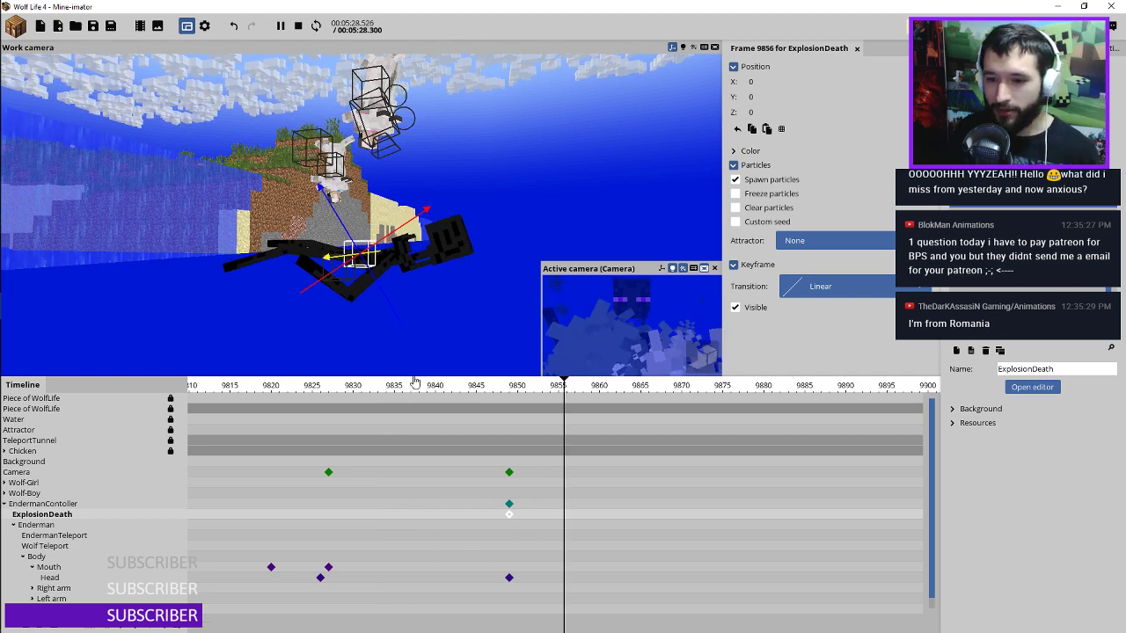
key("space")
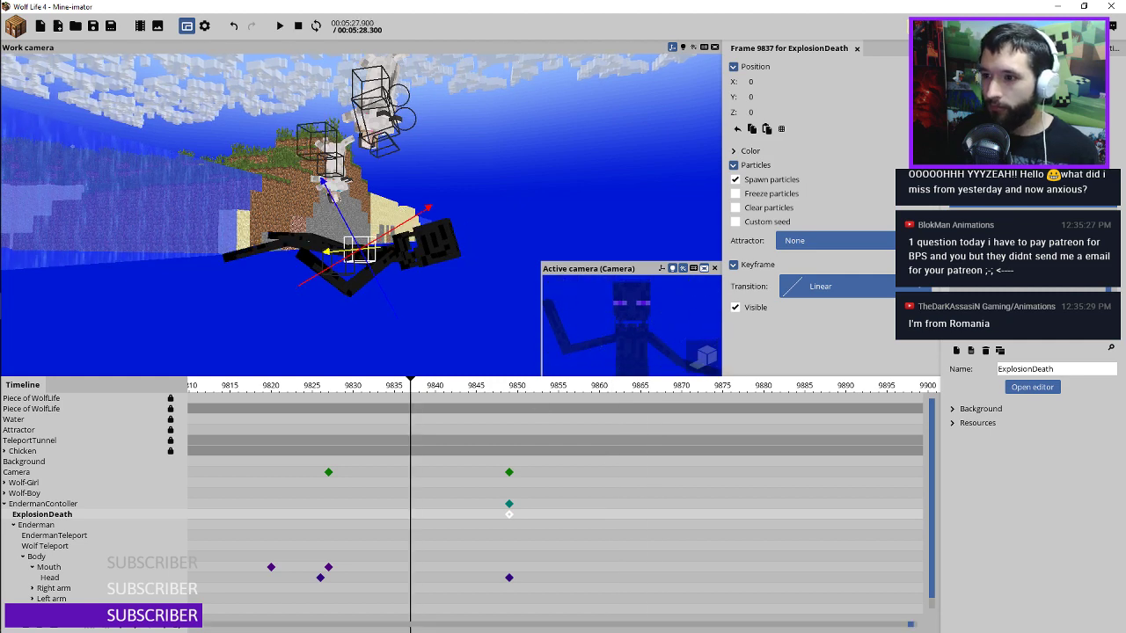
Step: Delete the Explosion sprite type from ExplosionDeath's particle types, and play back the remaining smoke effect
left_click(1032, 387)
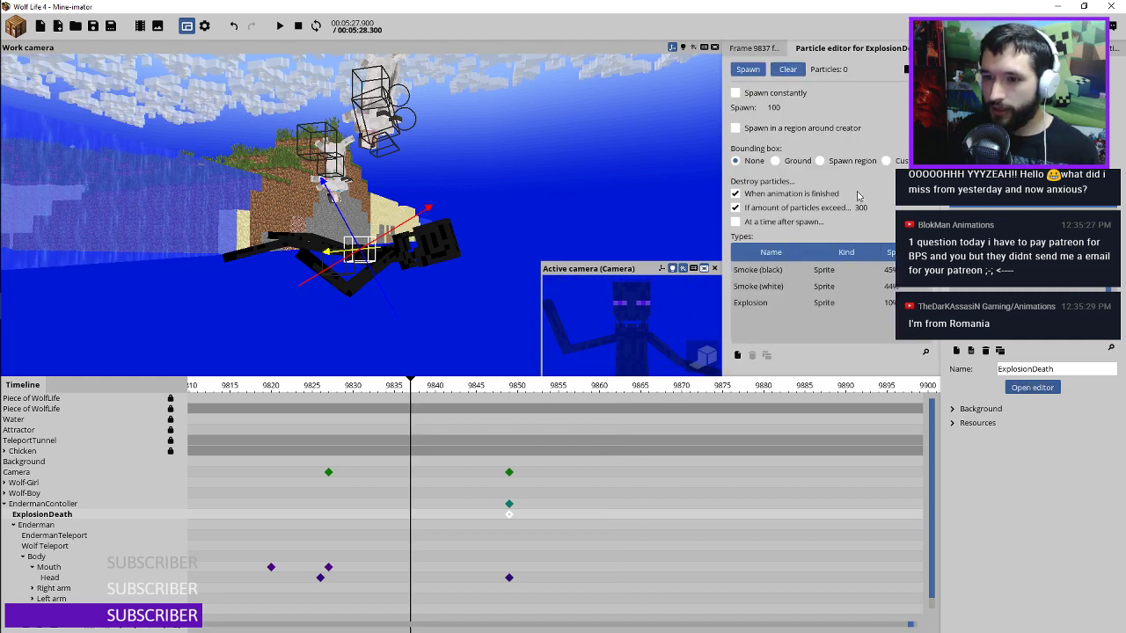
left_click(770, 270)
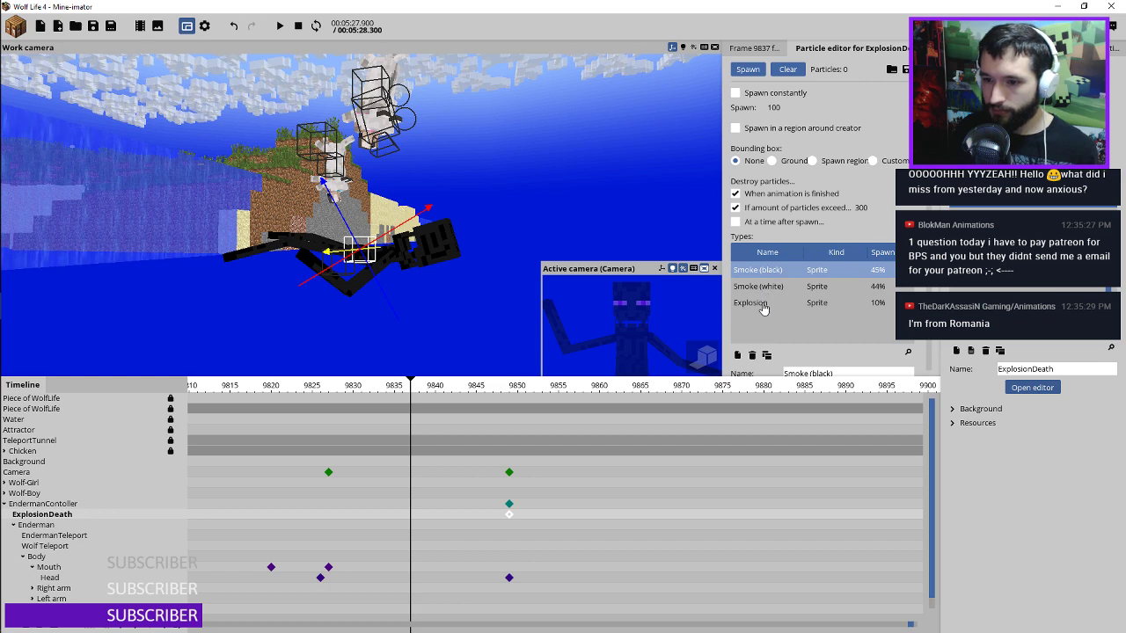
left_click(764, 305)
left_click_drag(929, 174, 929, 208)
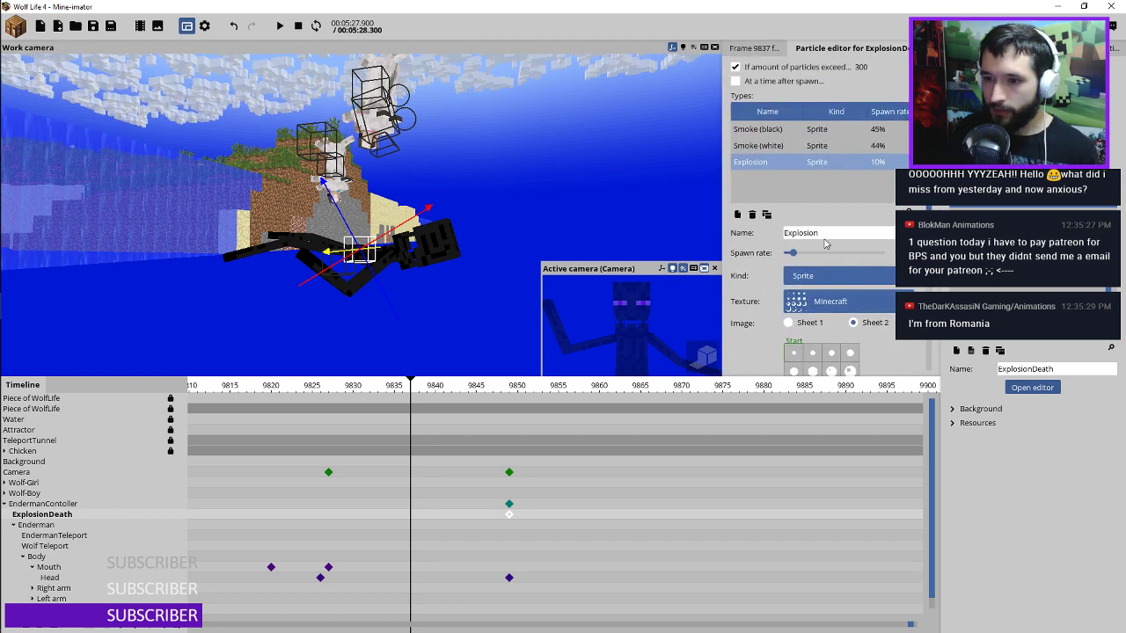
left_click(752, 214)
left_click(330, 395)
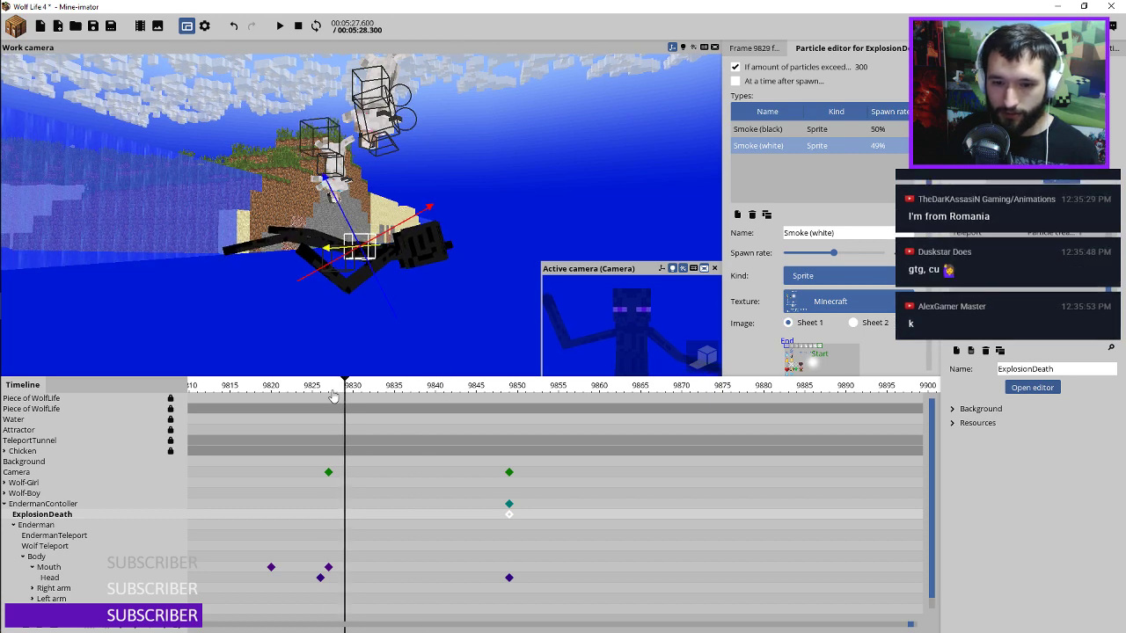
key("space")
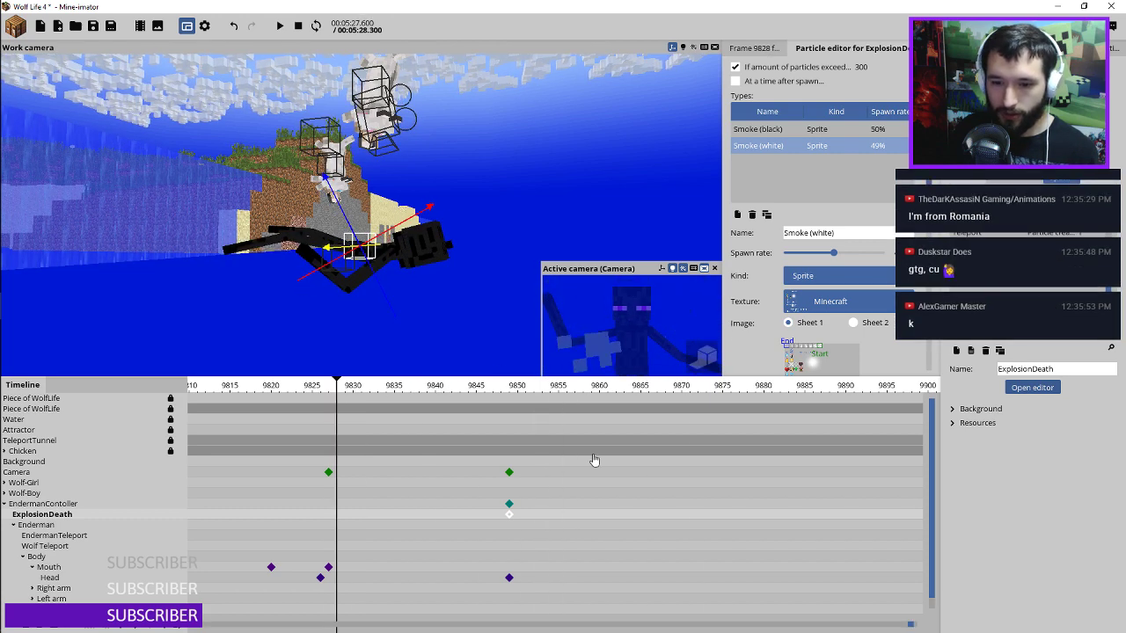
Step: Turn off EndermanContoller's visibility in its keyframe at frame 9849
left_click(509, 504)
scroll(877, 316, "down", 10)
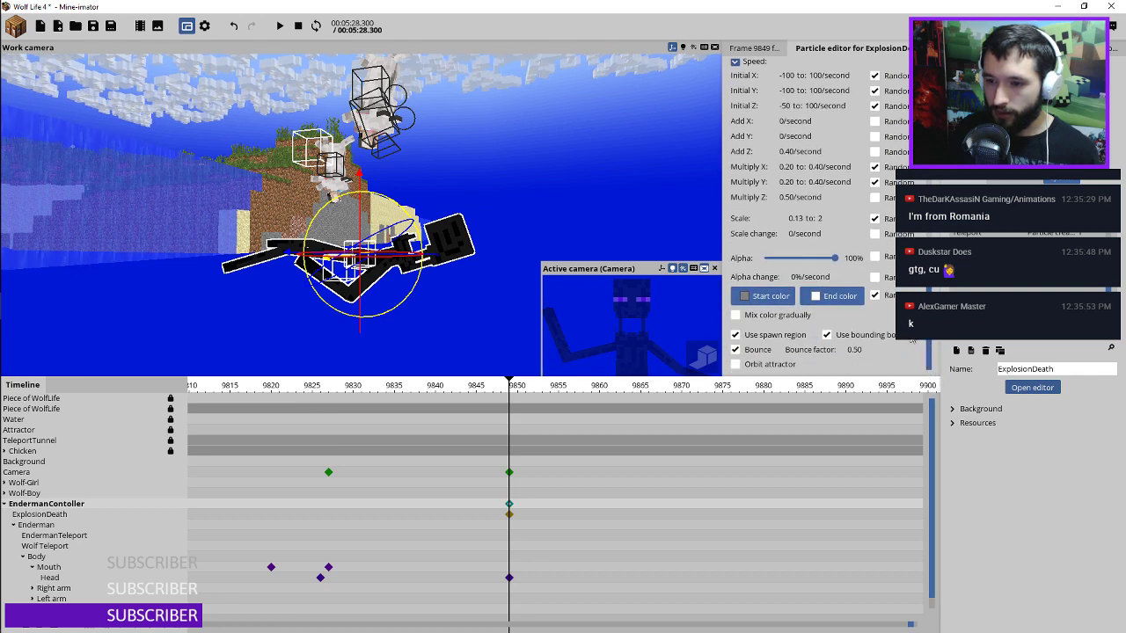
scroll(818, 211, "up", 10)
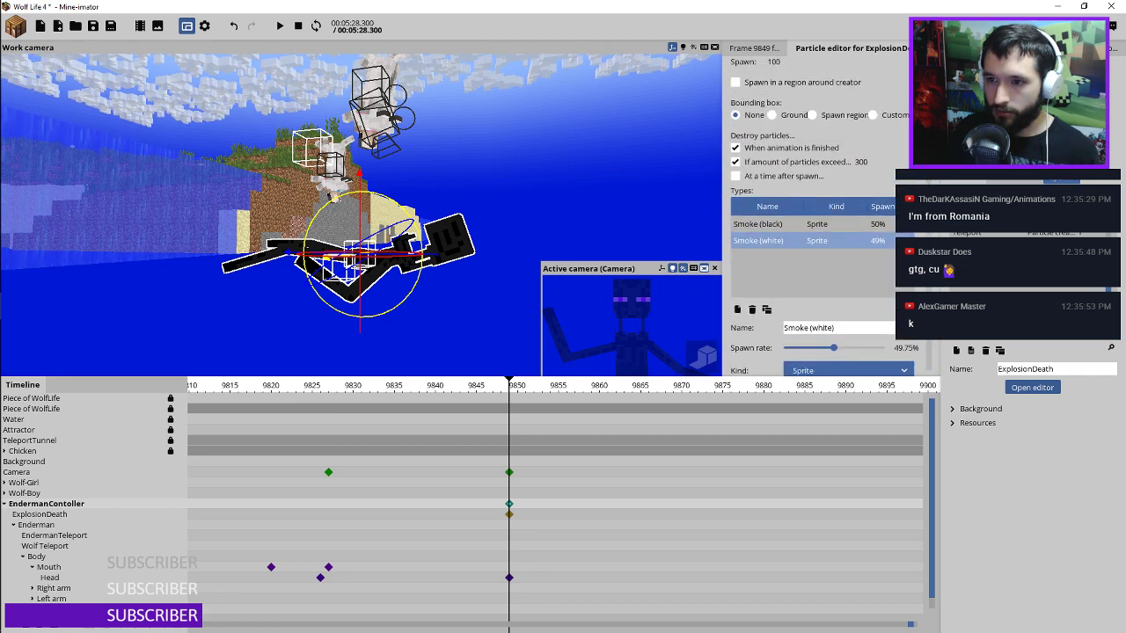
left_click(765, 49)
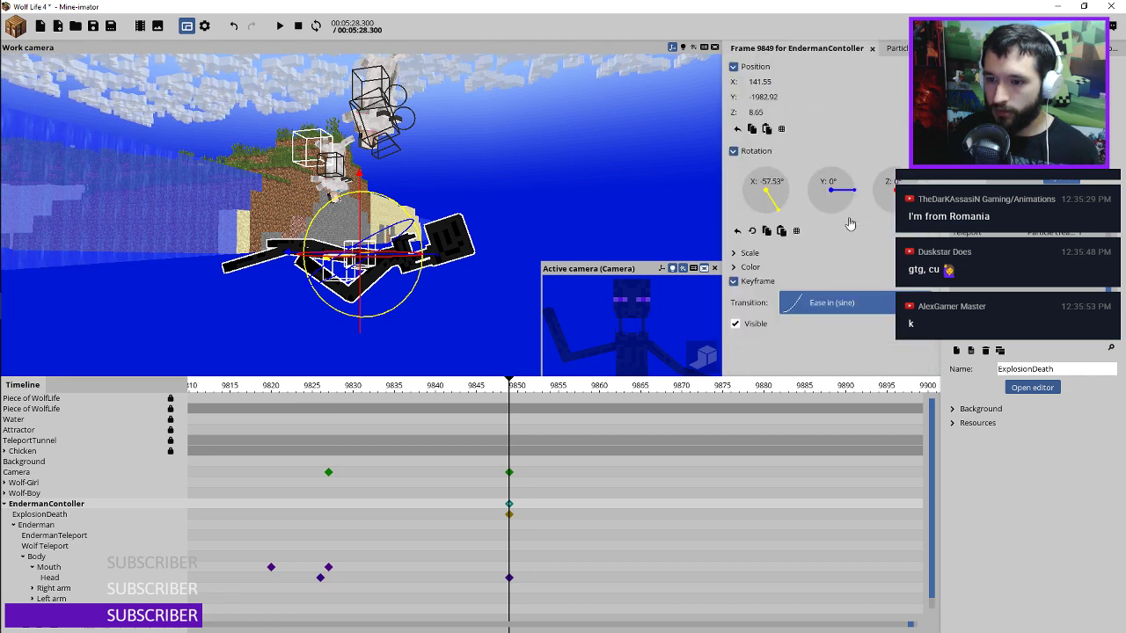
left_click(751, 323)
Step: Make ExplosionDeath spawn its particles in a region around the creator, using the sphere type with radius 100
left_click(510, 515)
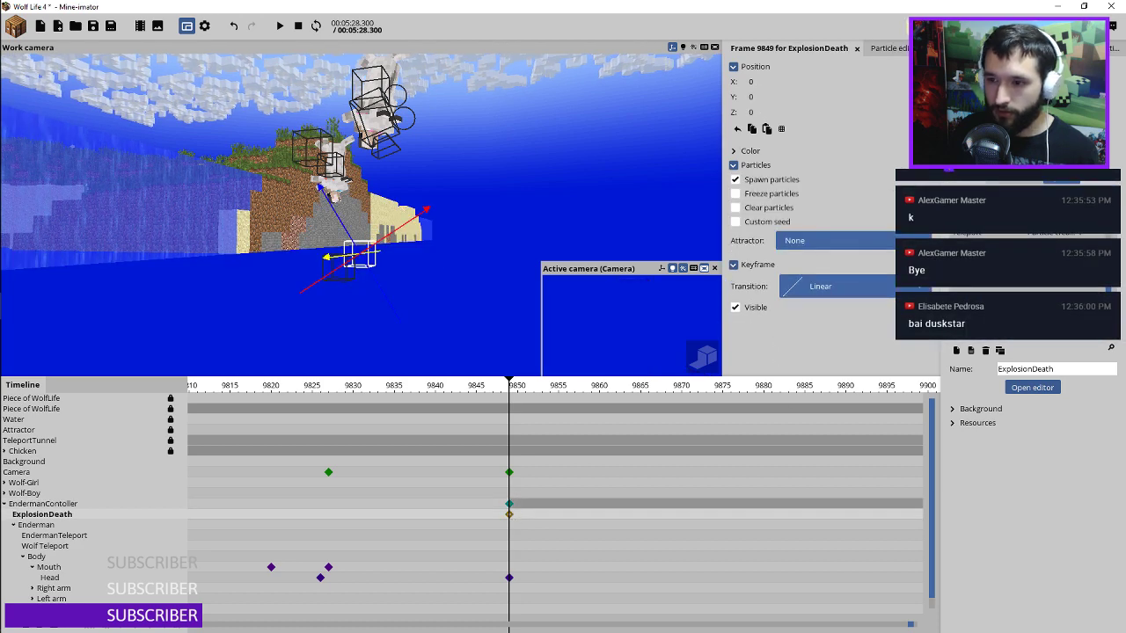
left_click(888, 49)
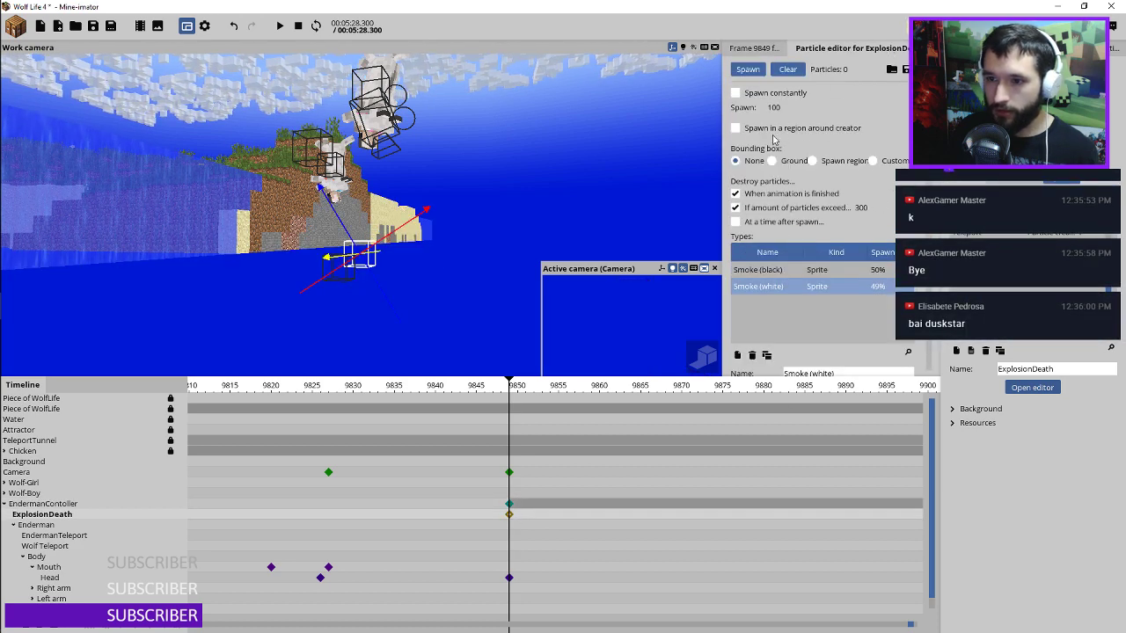
left_click(737, 129)
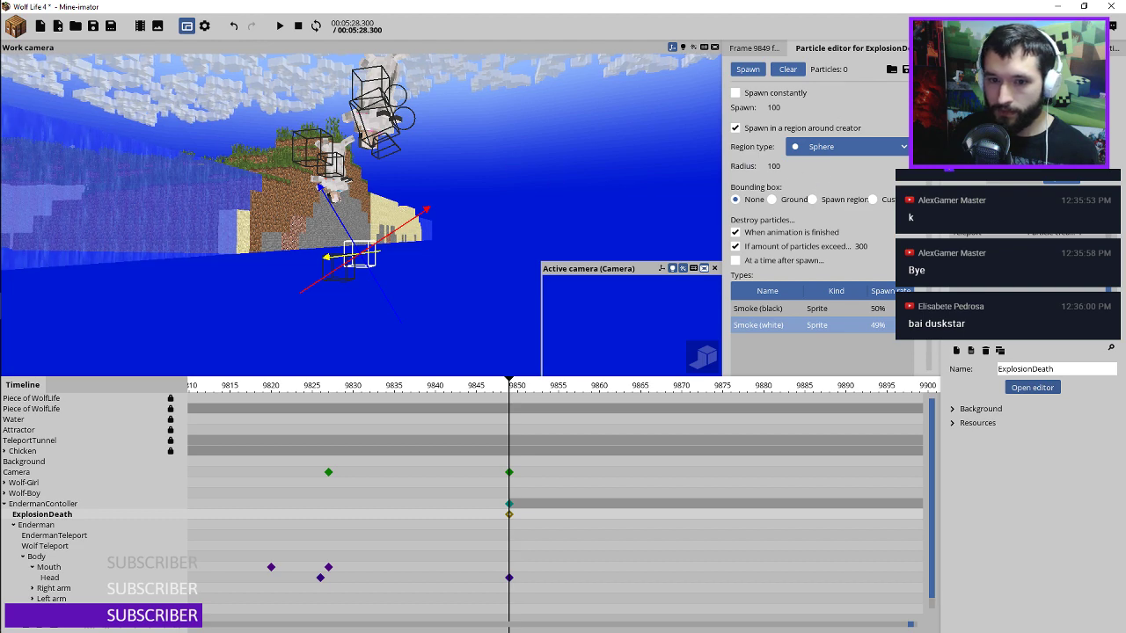
Step: Open ExplosionDeath's graphics settings
right_click_drag(453, 115, 512, 159)
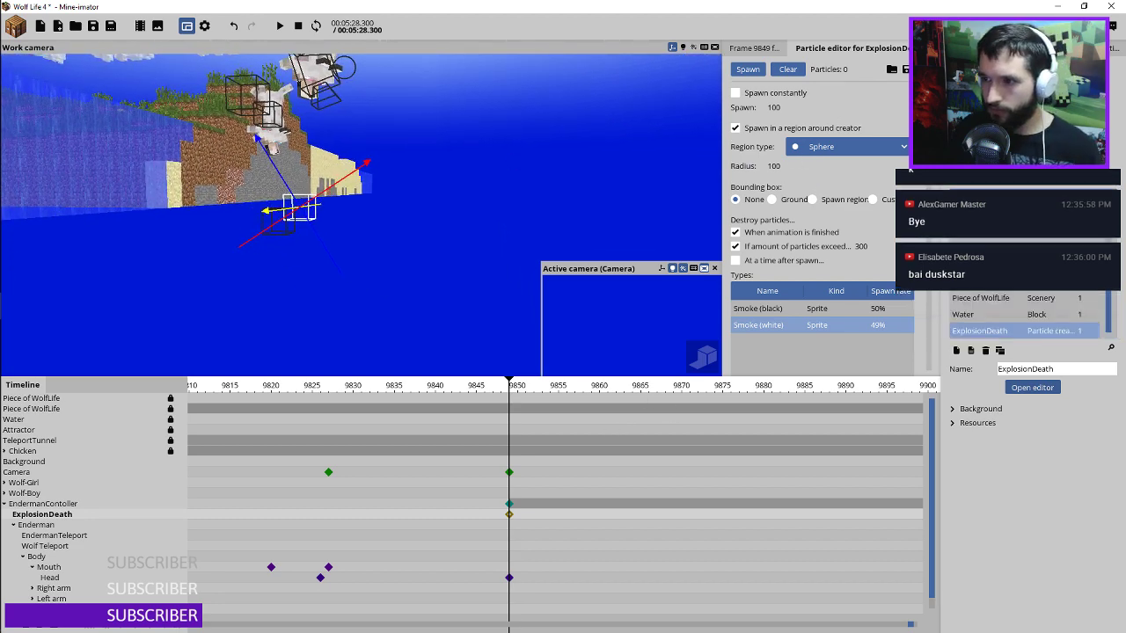
left_click(961, 230)
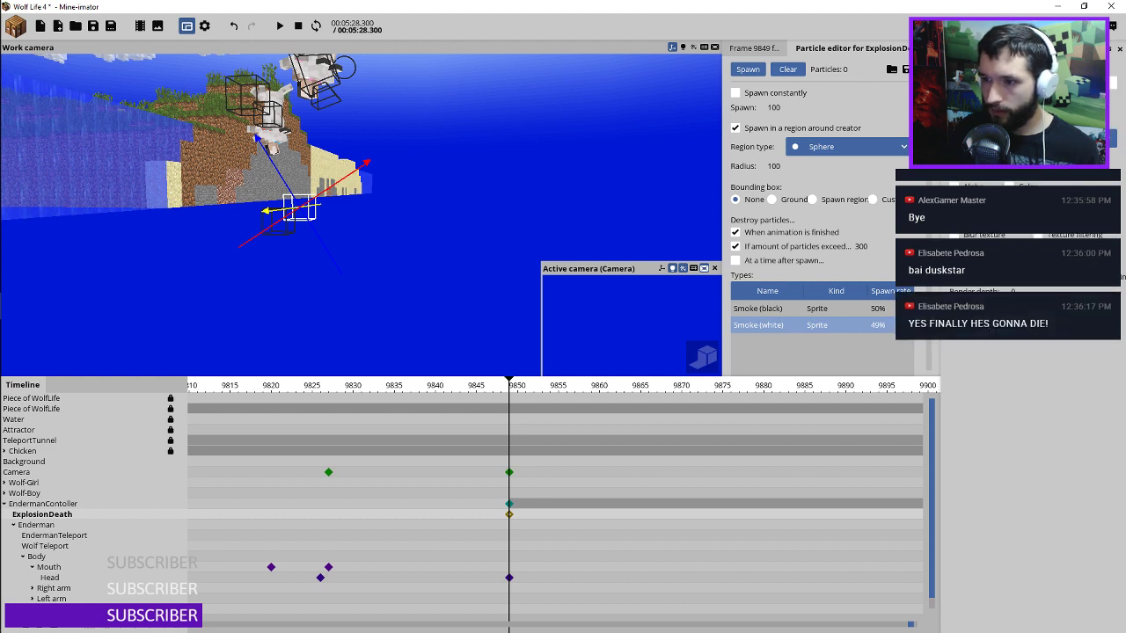
Step: Replay the ExplosionDeath particle effect from around frame 9844 and reselect its keyframe at frame 9849
left_click(978, 49)
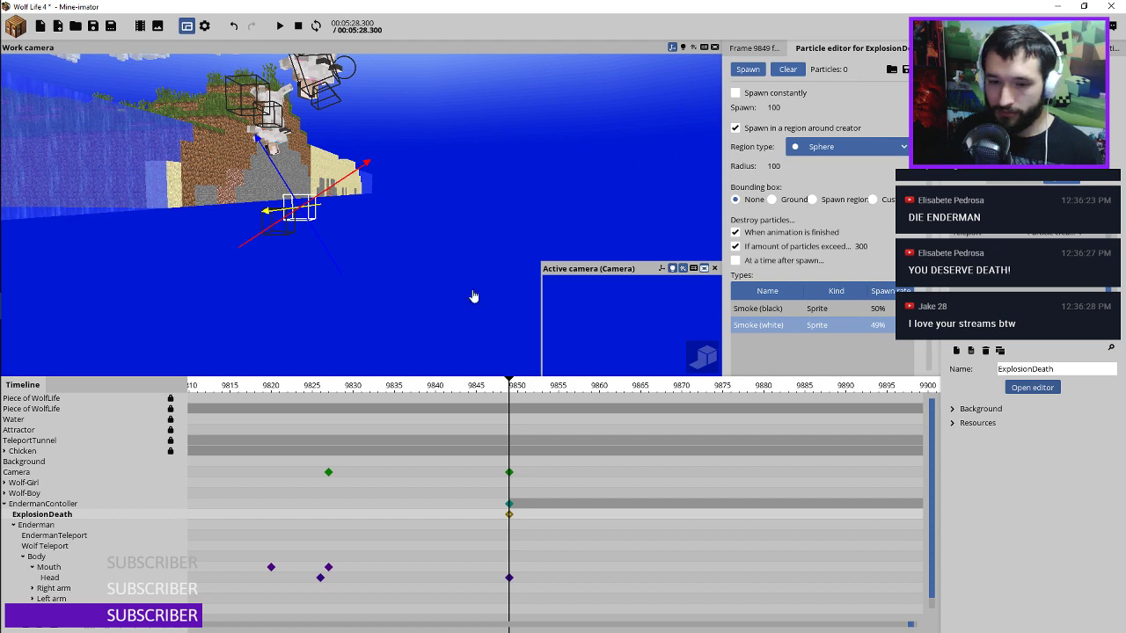
left_click(471, 386)
key("space")
key("space")
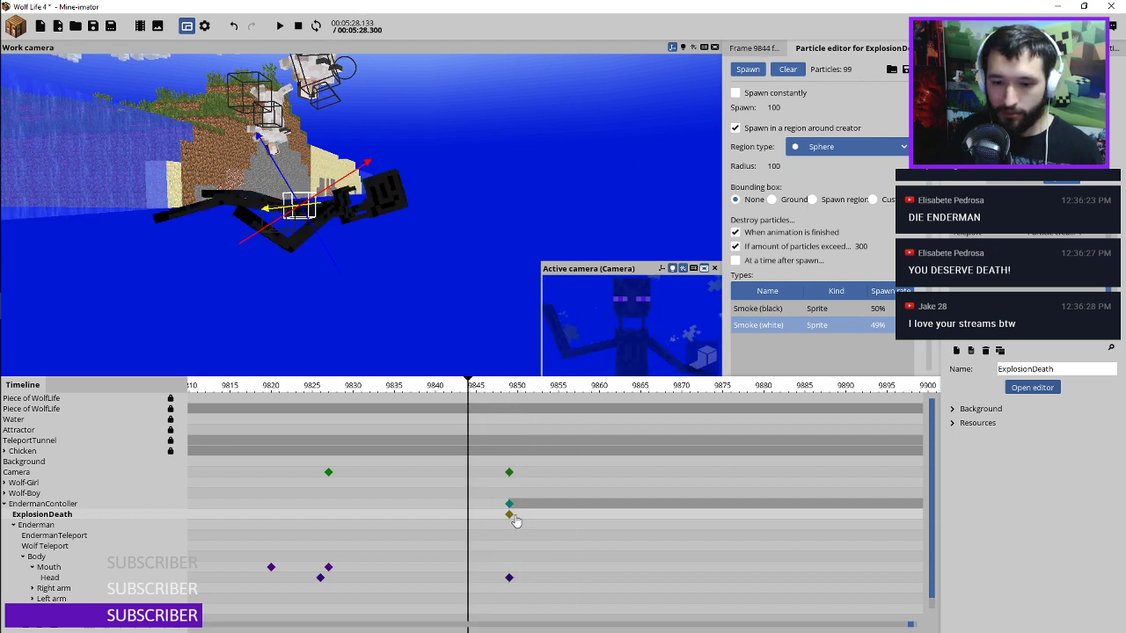
left_click(512, 518)
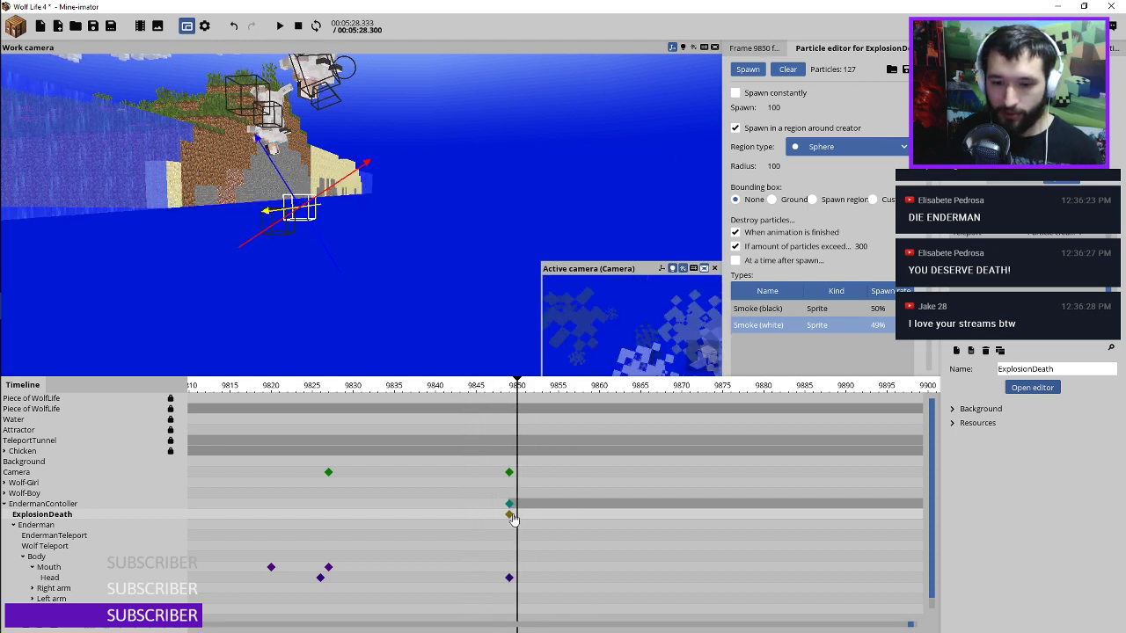
left_click(772, 49)
left_click(887, 50)
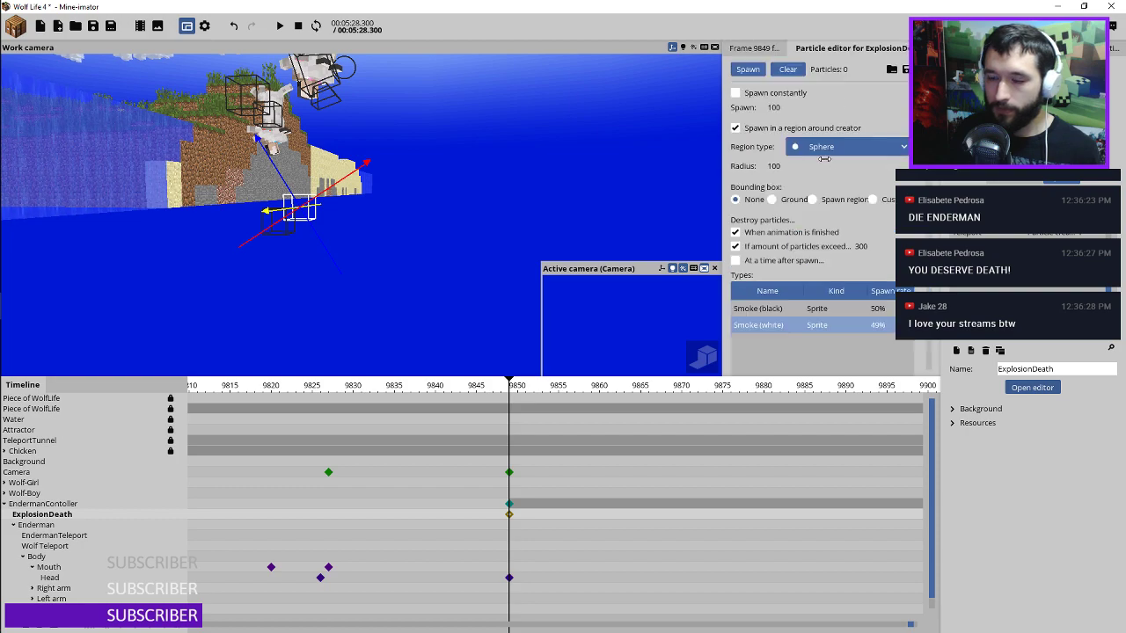
Step: Reduce the radius of the ExplosionDeath sphere spawn region to 16.09 and preview the explosion
right_click_drag(431, 207, 431, 211)
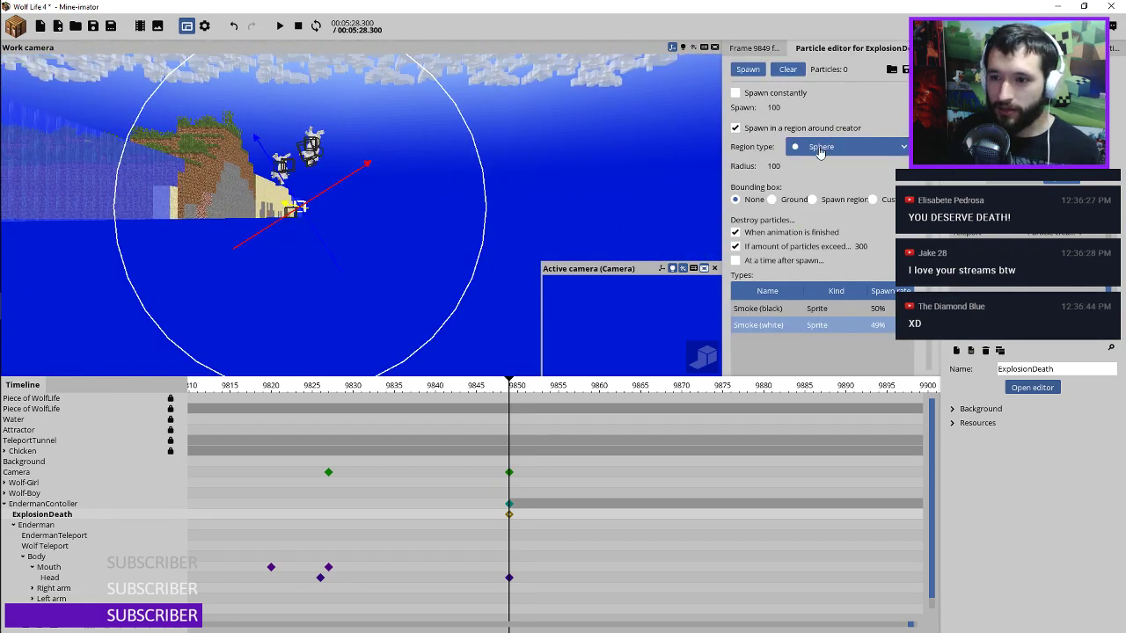
left_click_drag(776, 166, 670, 149)
key("space")
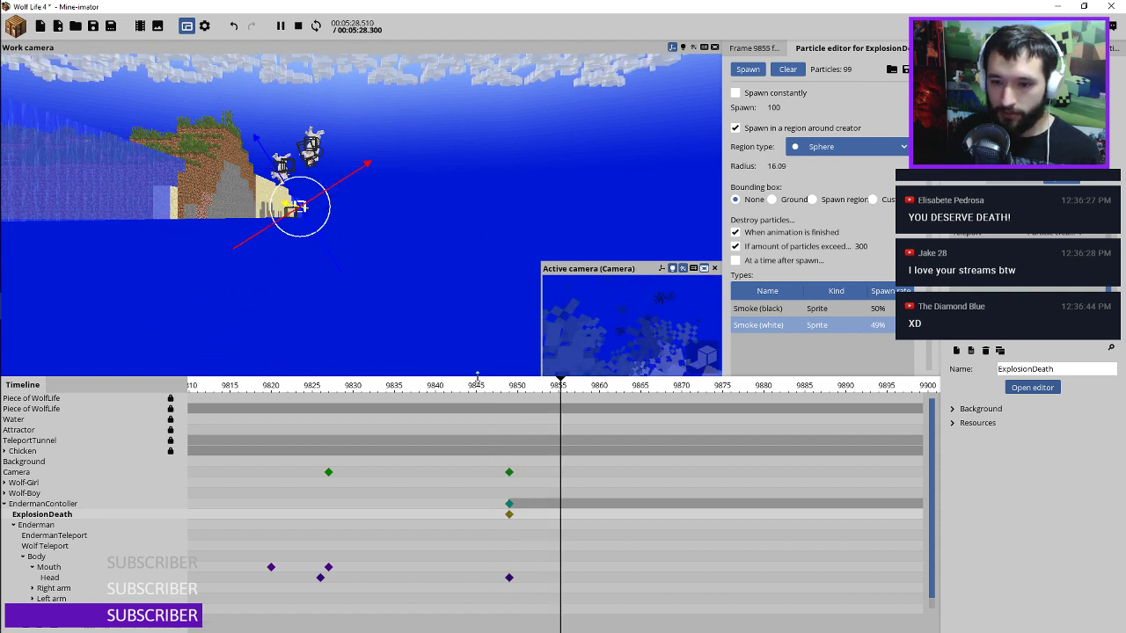
key("space")
Step: Turn off particle spawning in a region around the creator and replay the explosion from around frame 9845
left_click(735, 128)
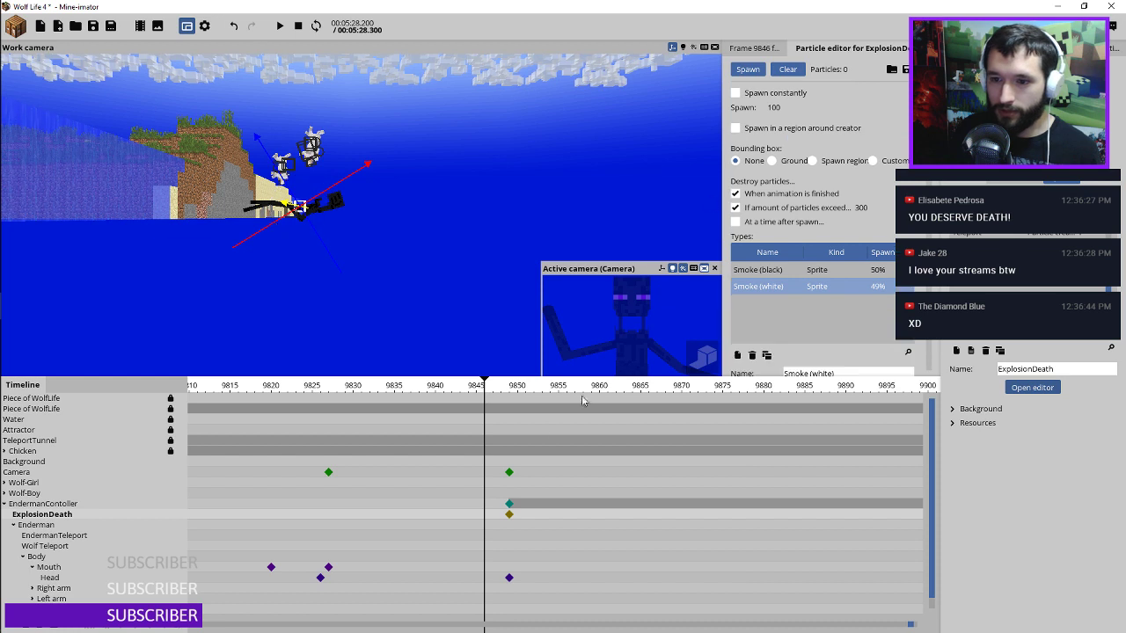
left_click(509, 514)
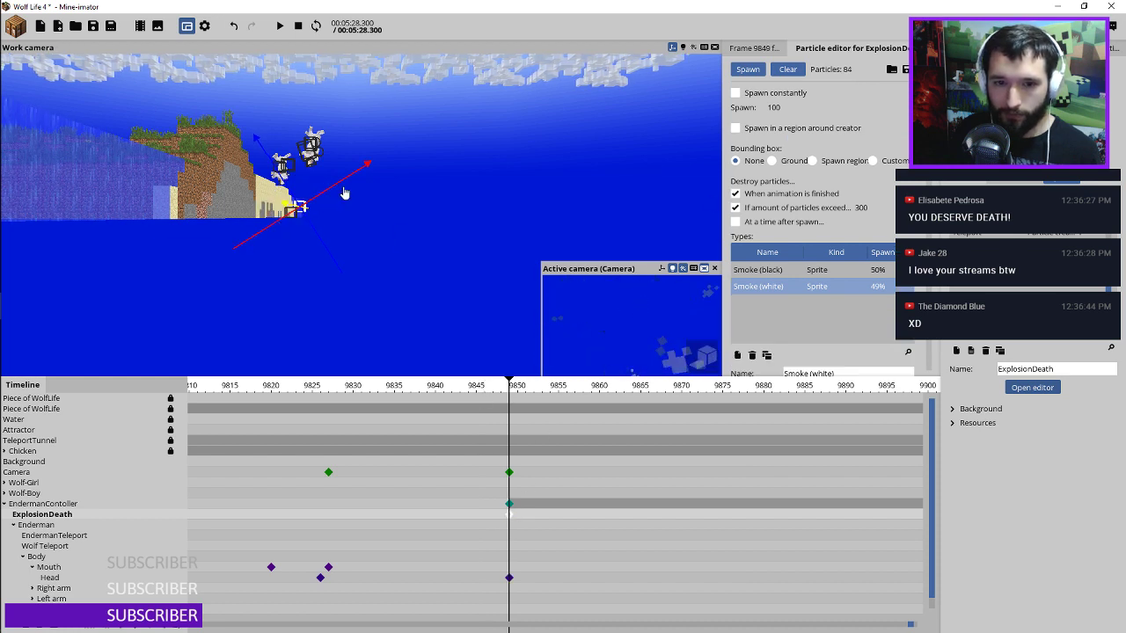
key("space")
left_click(473, 387)
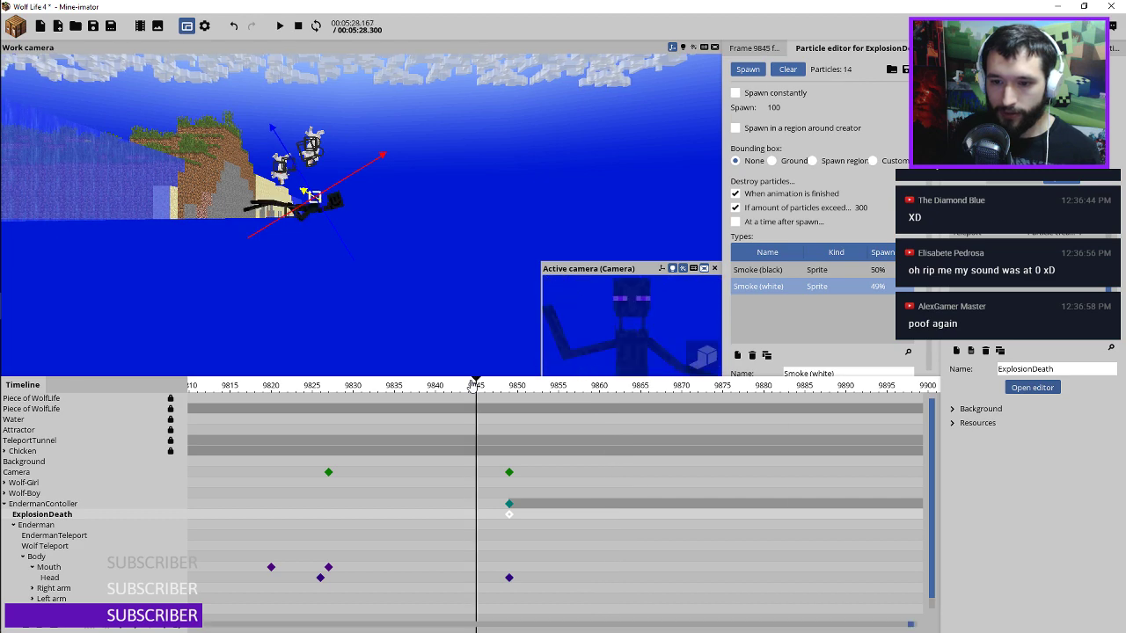
key("space")
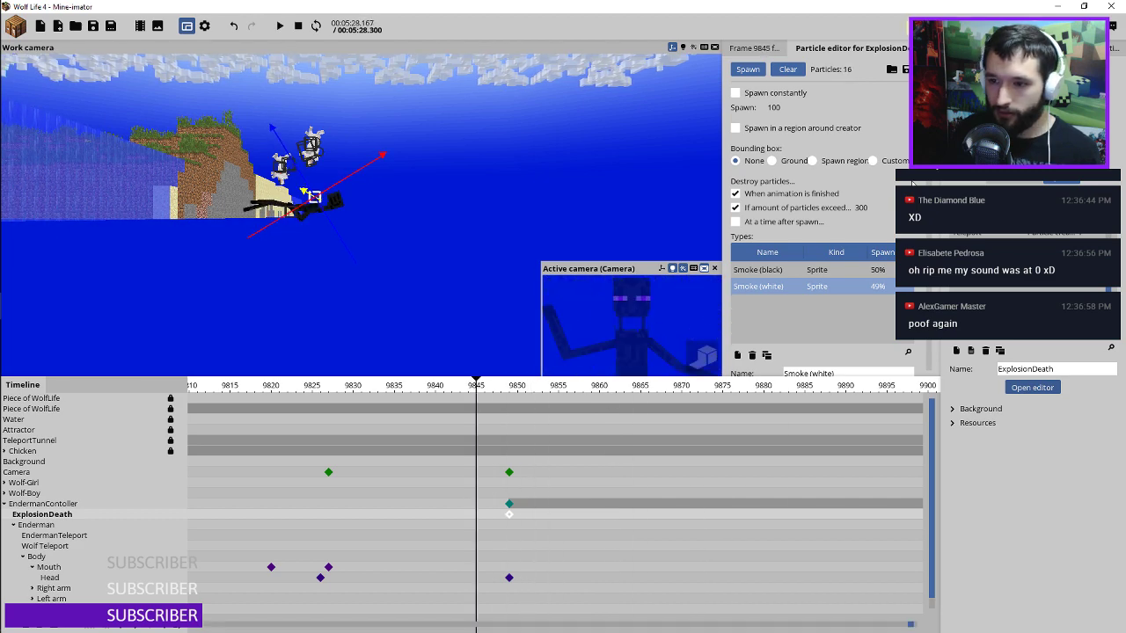
Step: Set the particle scale range to 0.10–1 for Smoke (white) and 0.10–0.75 for Smoke (black), and preview the explosion
scroll(883, 273, "down", 10)
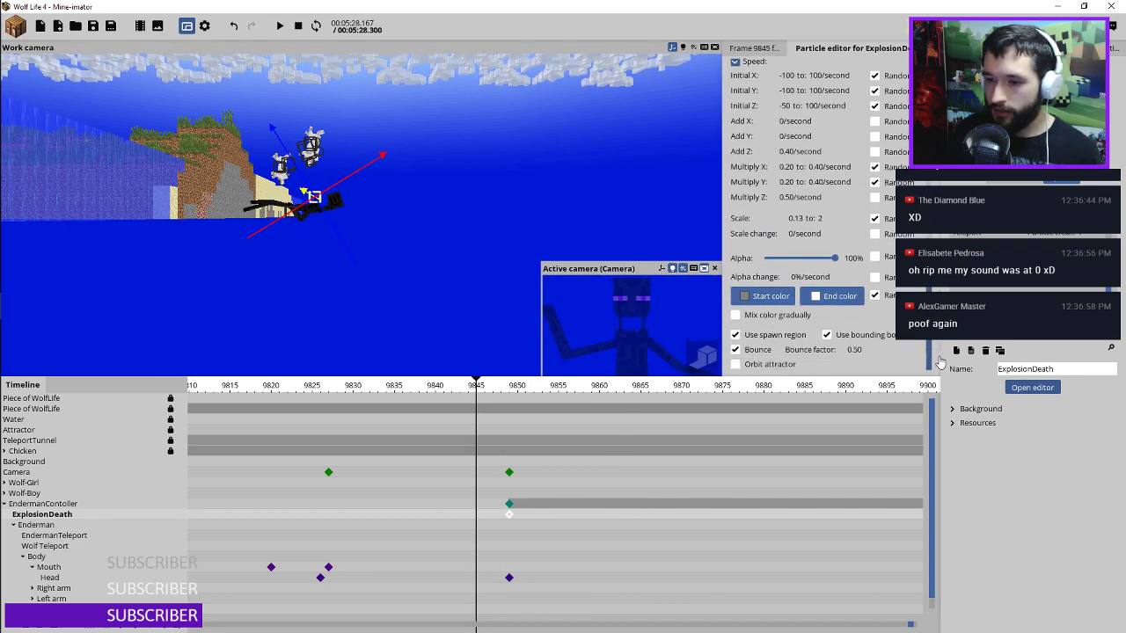
right_click(796, 218)
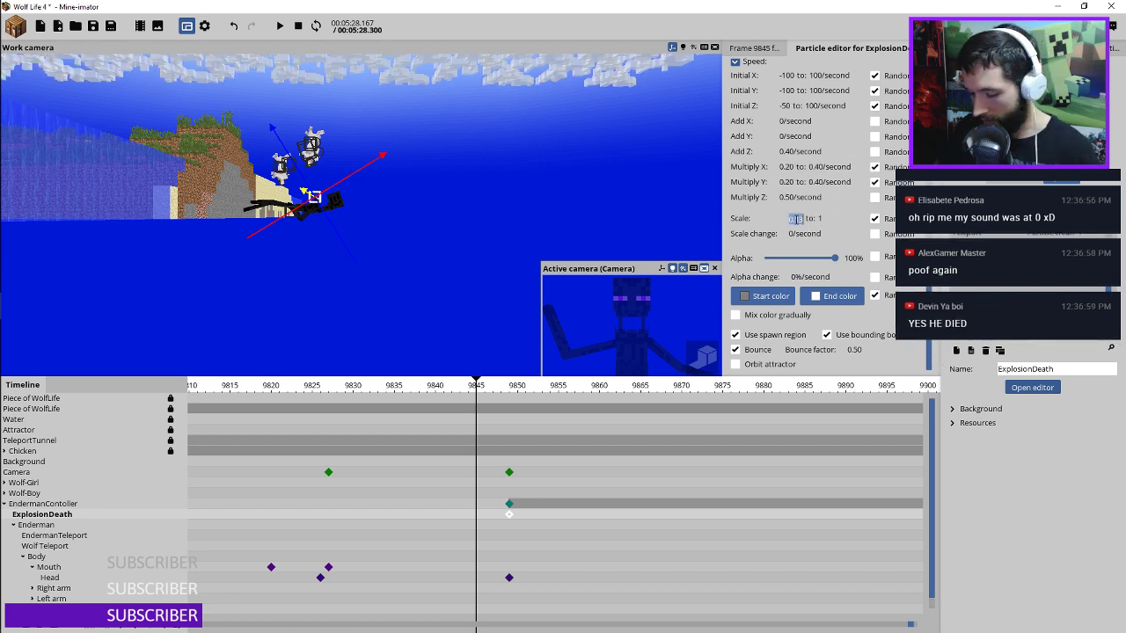
mouse_move(928, 353)
left_mouse_down()
mouse_move(928, 143)
mouse_move(928, 353)
left_mouse_up()
left_click(800, 84)
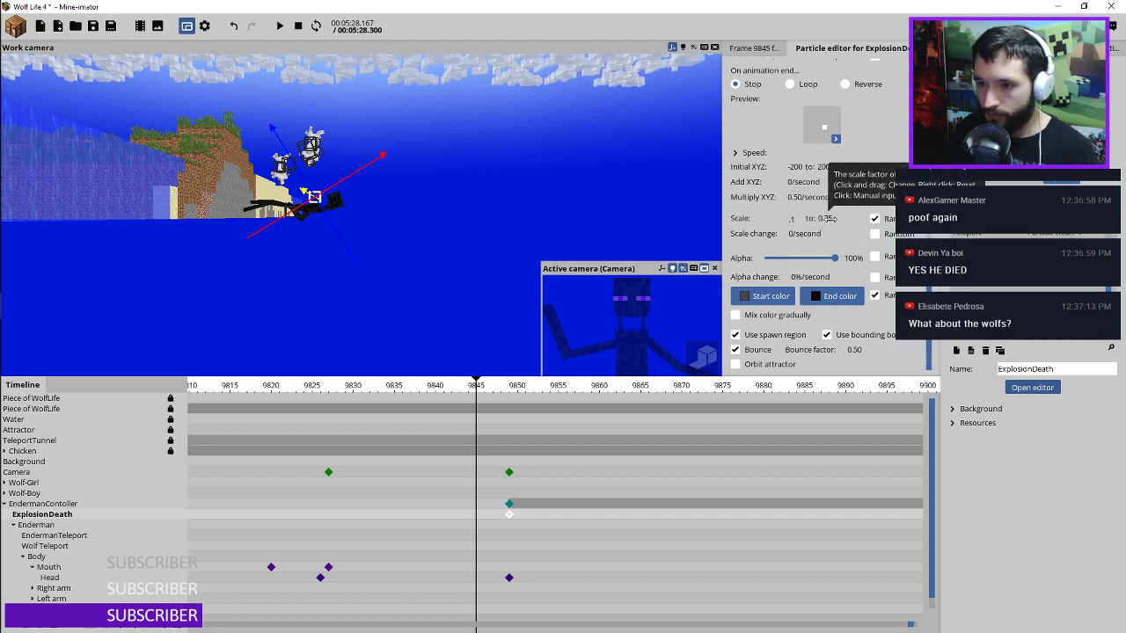
key("space")
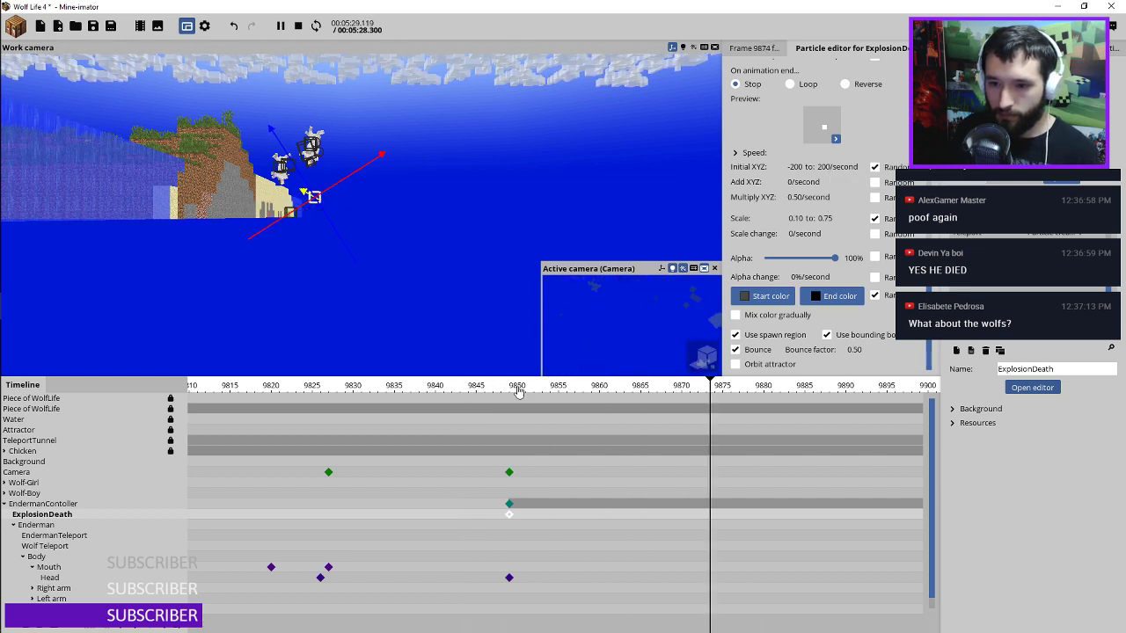
key("space")
Step: Set the Smoke (black) animation speed to 2 to 10 fps and replay the explosion from frame 9835
scroll(793, 262, "up", 5)
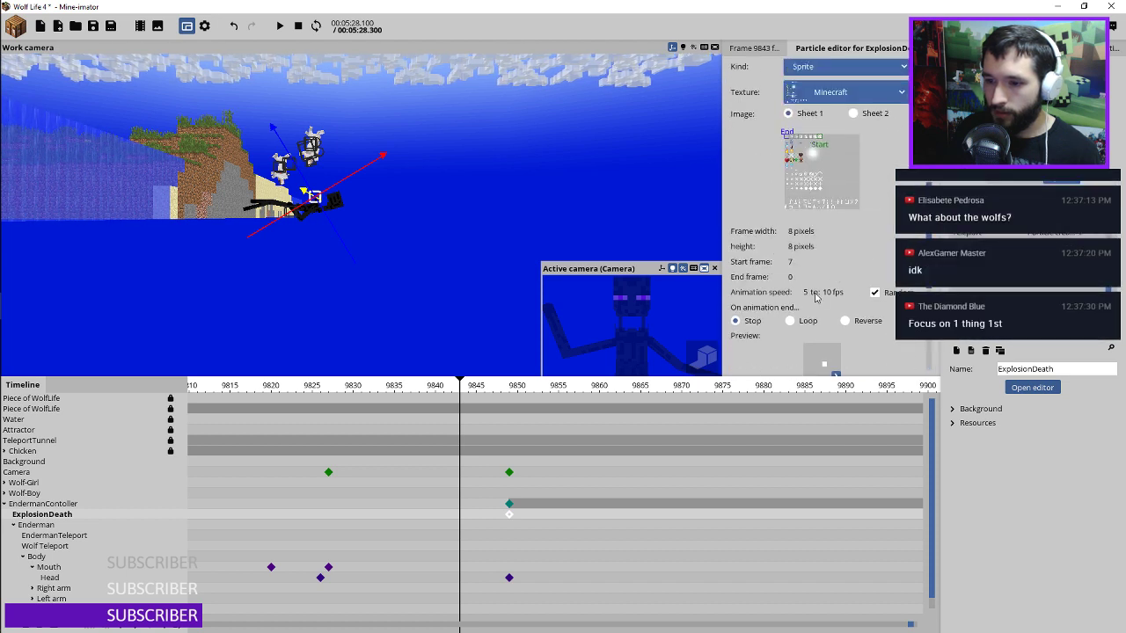
left_click(831, 294)
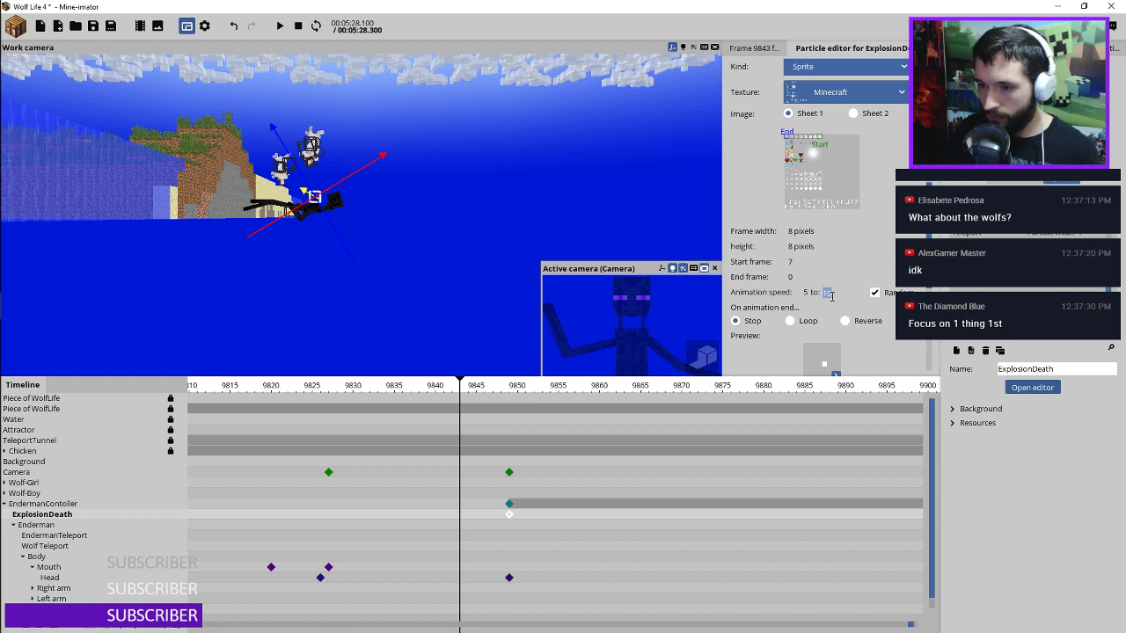
left_click(806, 293)
type("2")
key("Return")
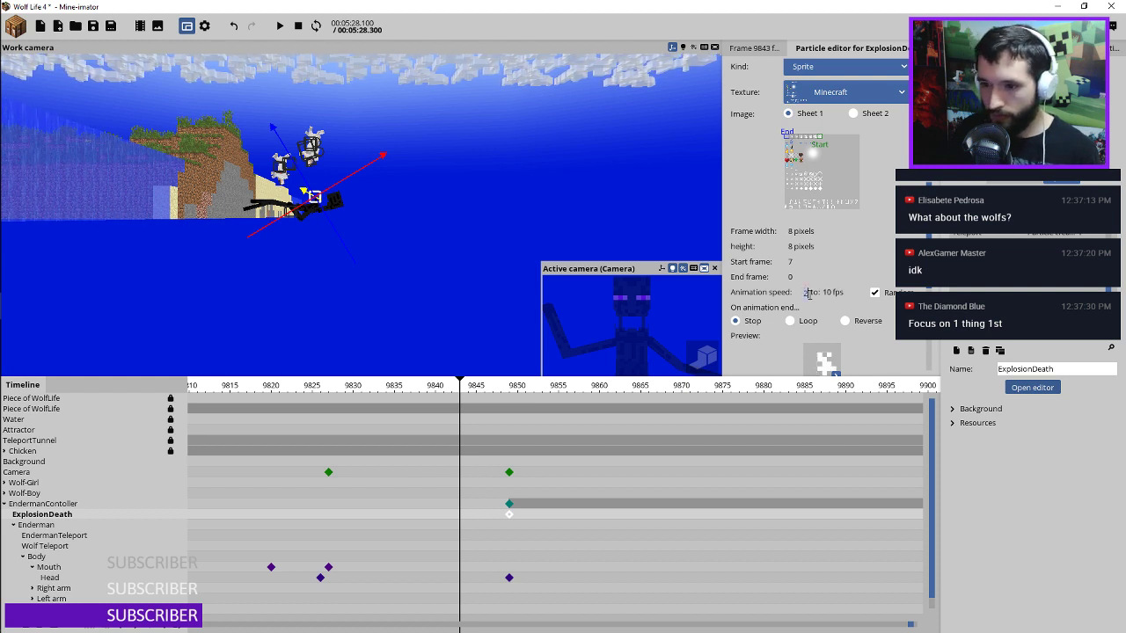
left_click_drag(450, 392, 394, 391)
key("space")
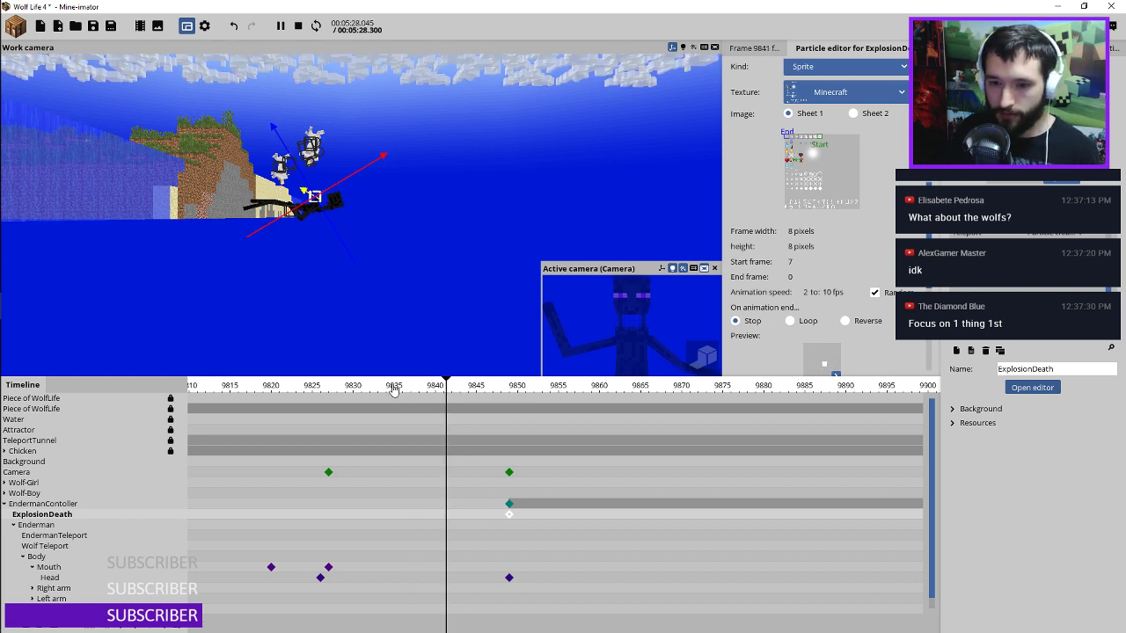
key("space")
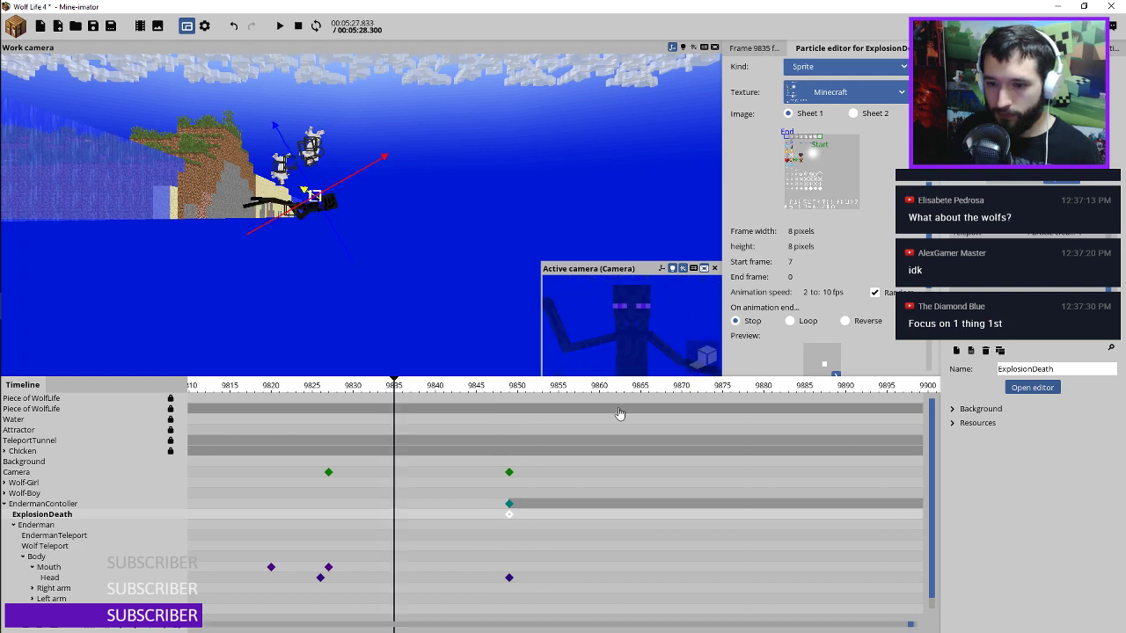
Step: Set the Smoke (black) initial XYZ speed to -100 to 100 per second and bring up the Smoke (white) speed settings
left_click_drag(929, 187, 929, 274)
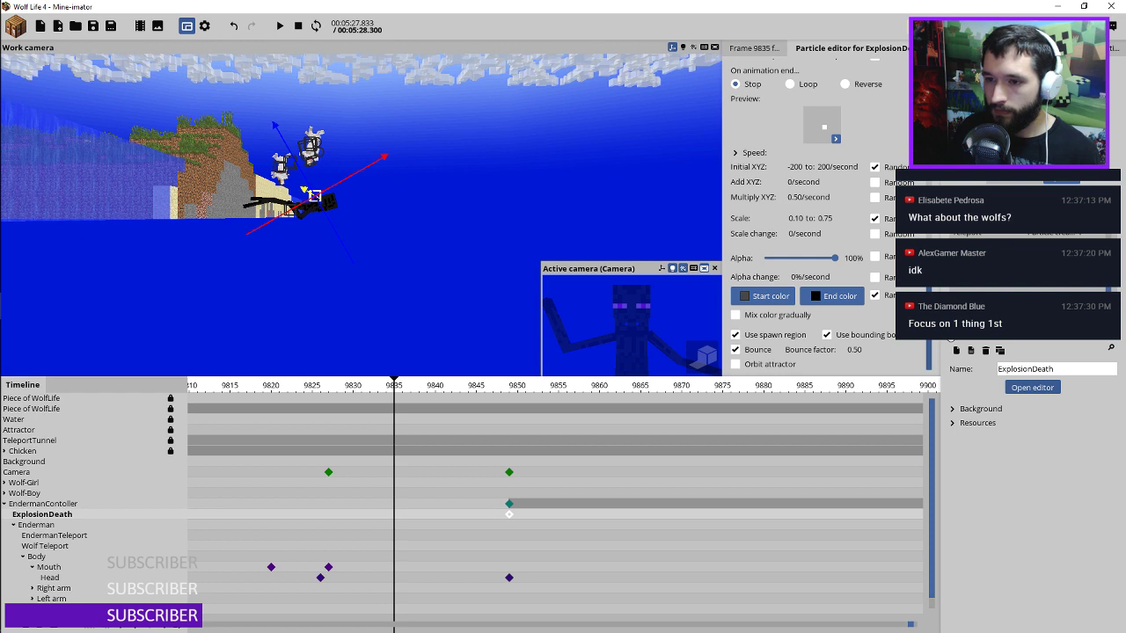
left_click_drag(949, 328, 948, 318)
left_click(800, 200)
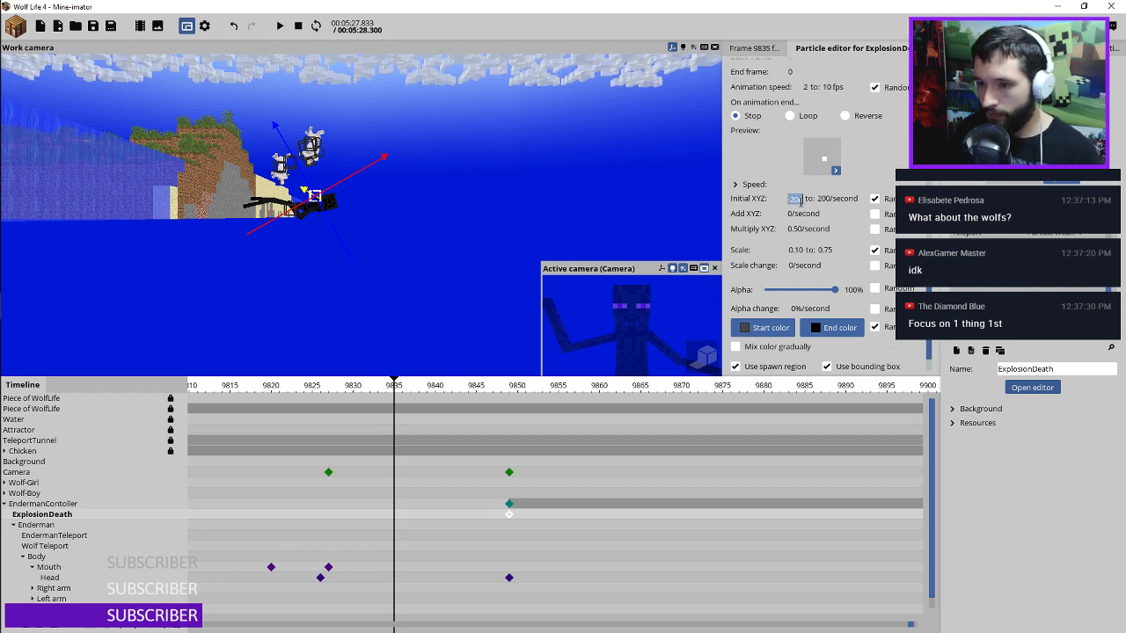
type("-100")
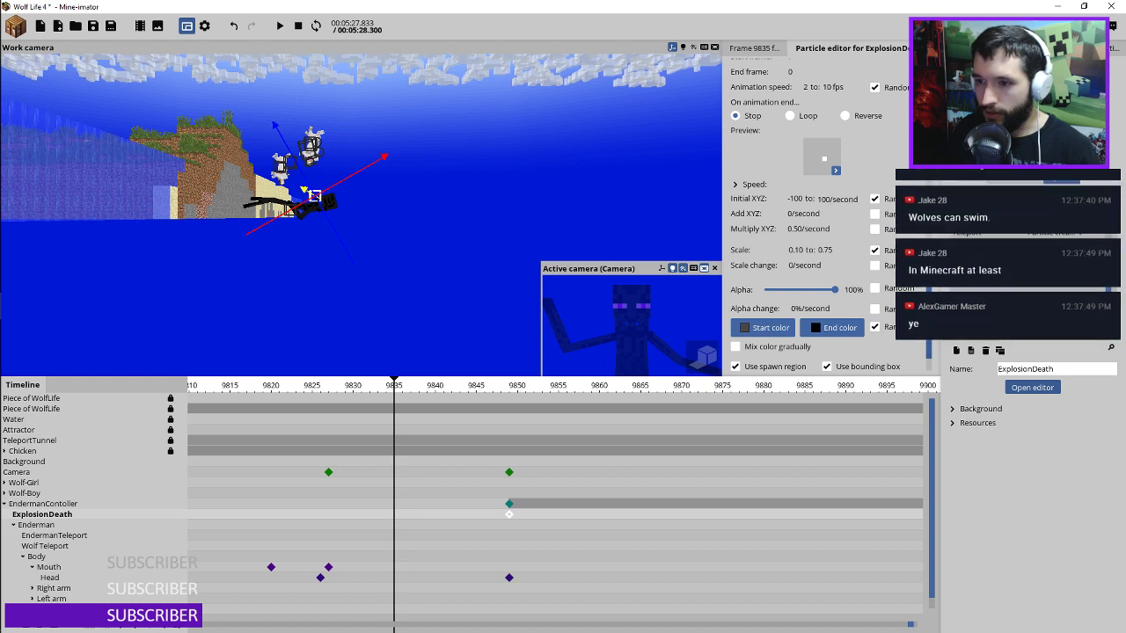
scroll(818, 199, "up", 5)
left_click(792, 125)
scroll(809, 167, "down", 5)
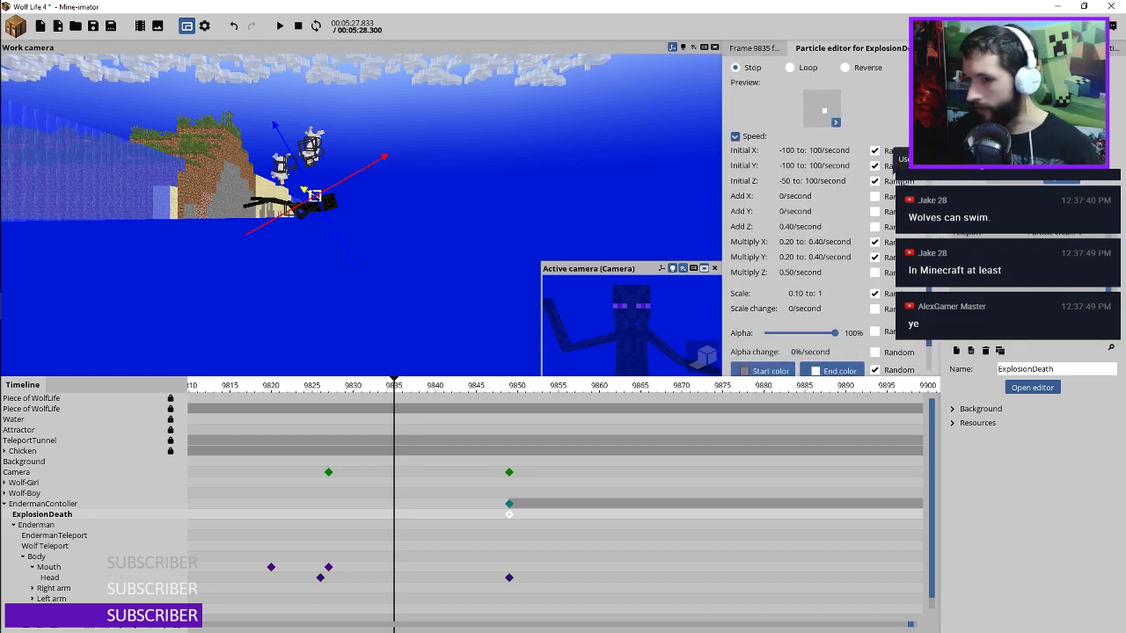
Step: Preview the slower smoke explosion and save the project
key("space")
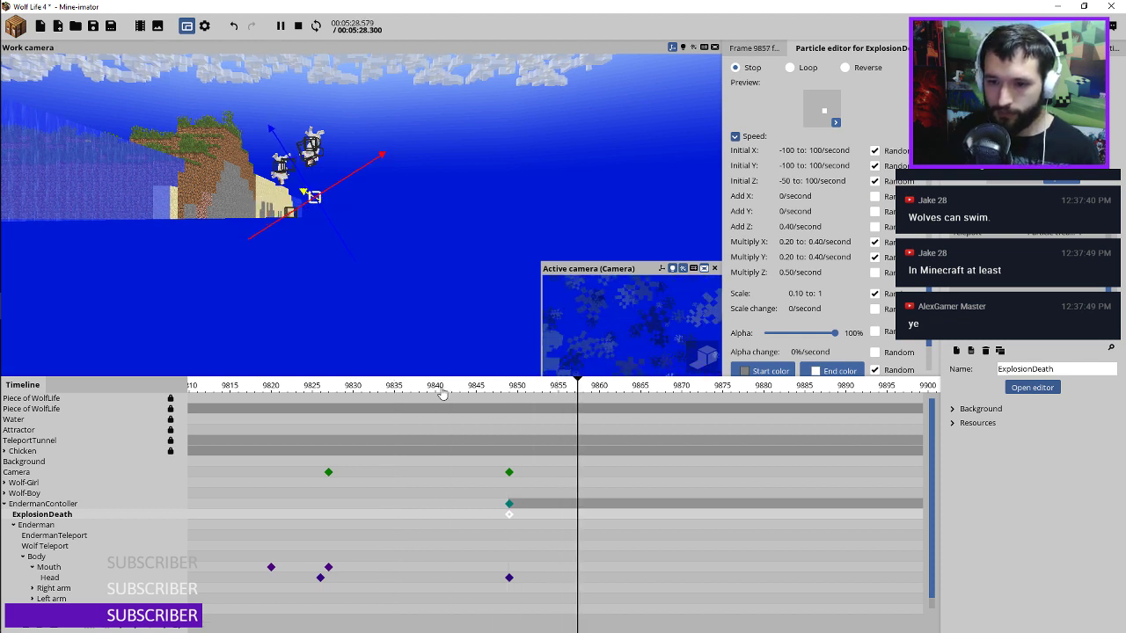
left_click(442, 394)
key("ctrl+s")
key("space")
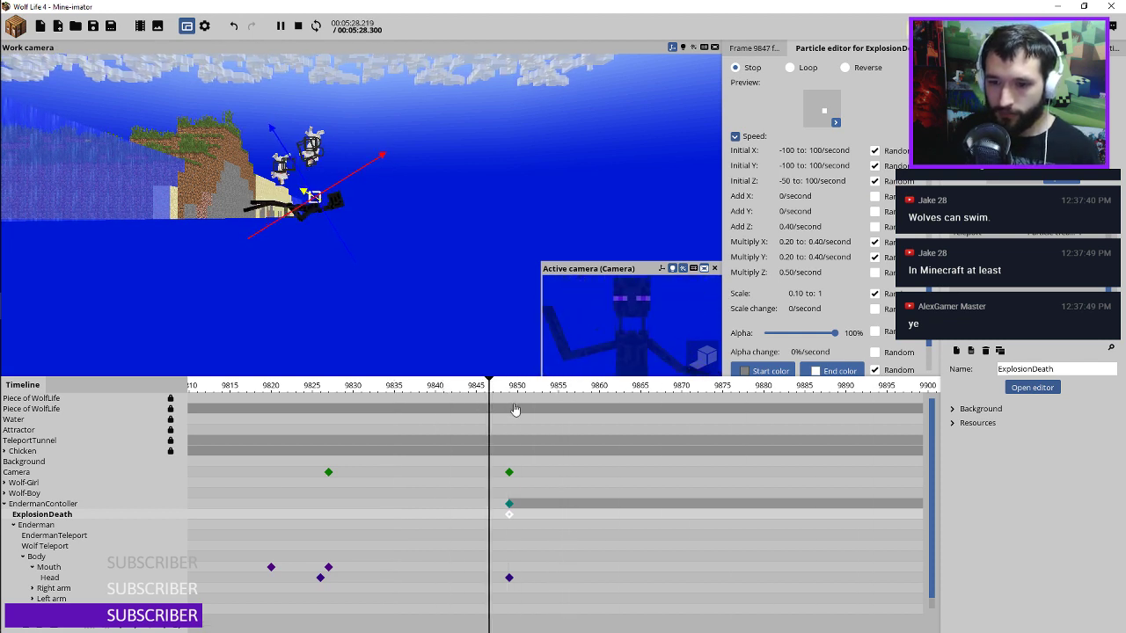
key("space")
Step: Reset the position of the ExplosionDeath keyframe at frame 9849 to 0 and replay the explosion
left_click(511, 515)
left_click(511, 514)
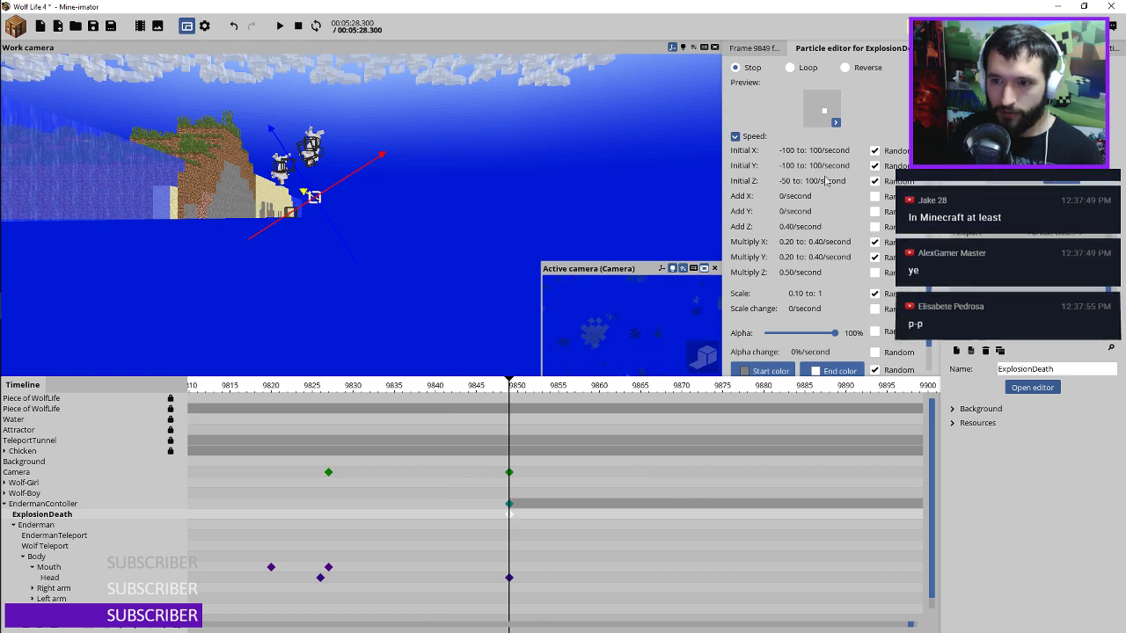
left_click(761, 48)
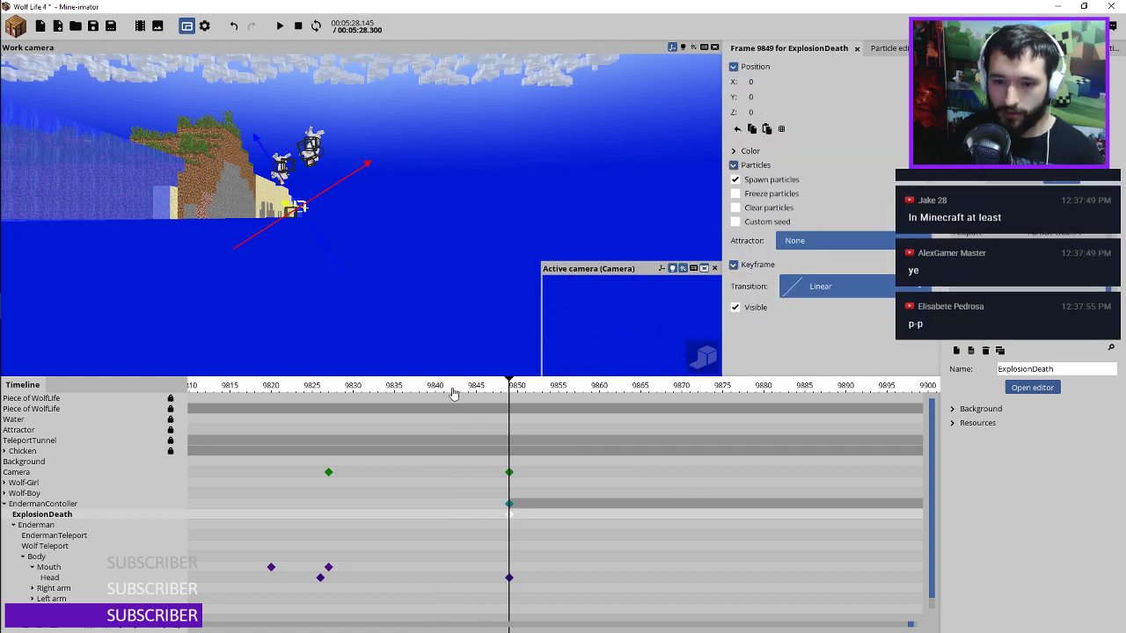
key("space")
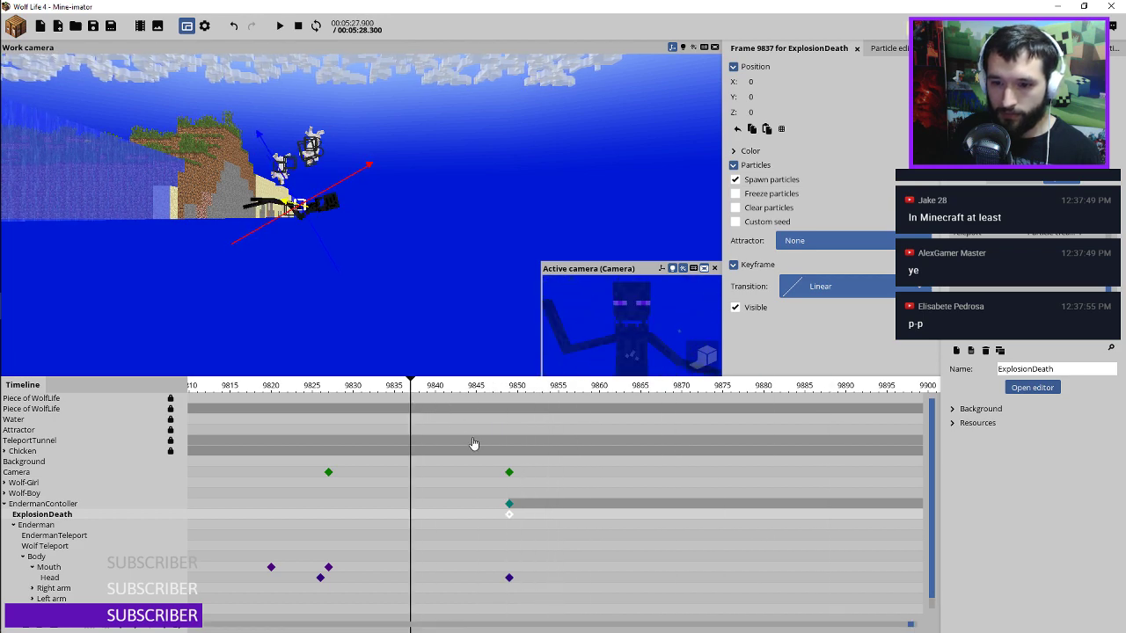
key("space")
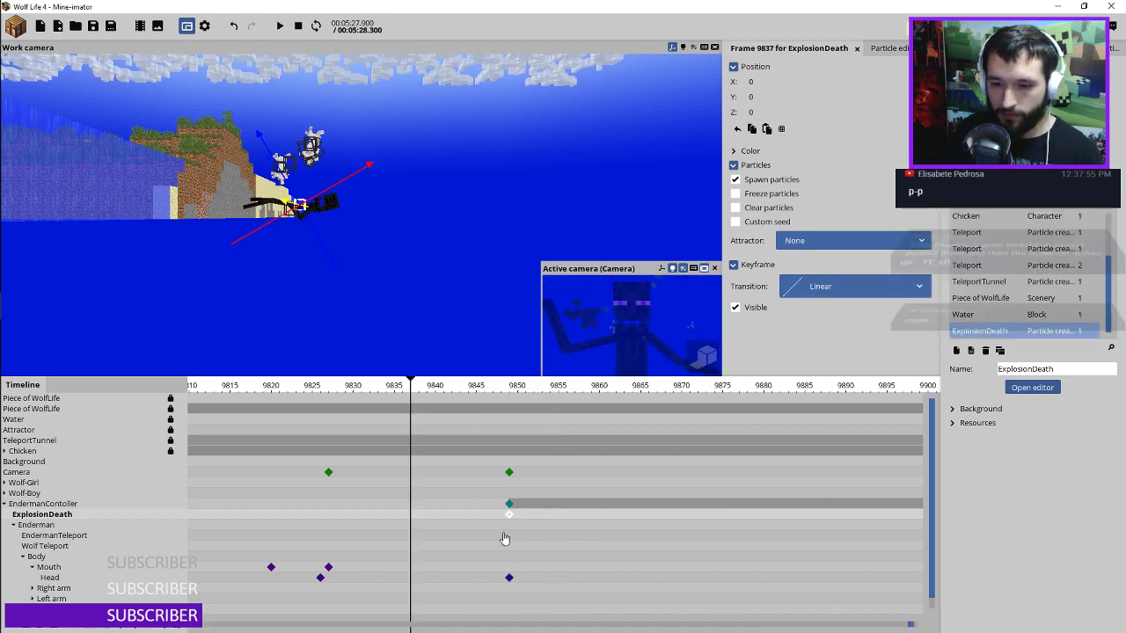
Step: Move the ExplosionDeath emitter to a Z position of 10.77 at frame 9849 and replay from frame 9826
left_click_drag(343, 189, 355, 175)
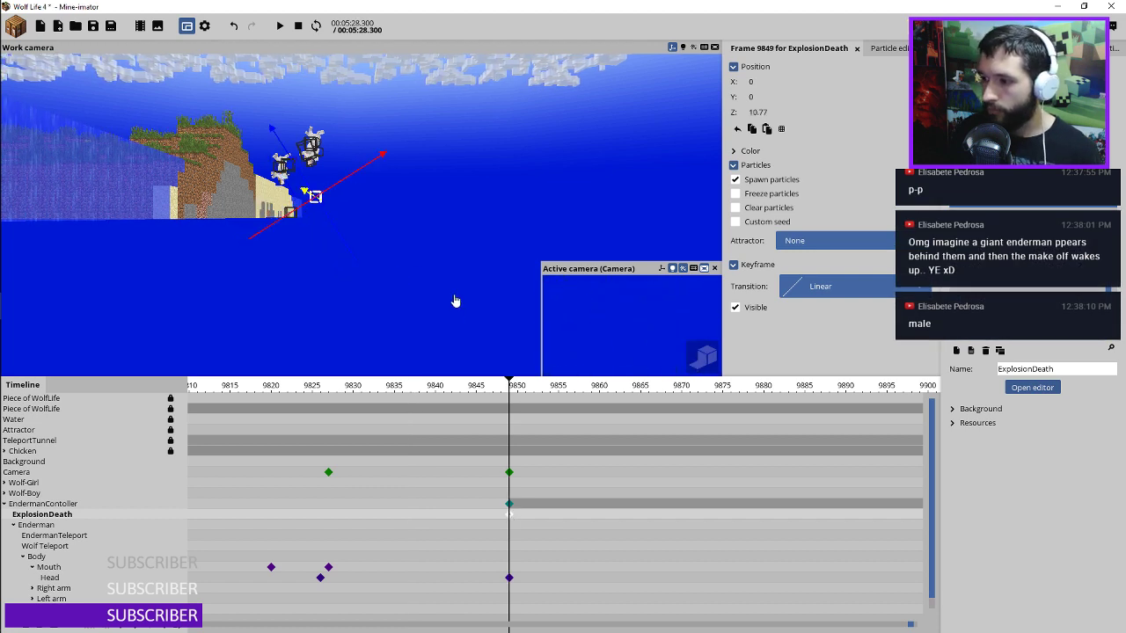
left_click(322, 388)
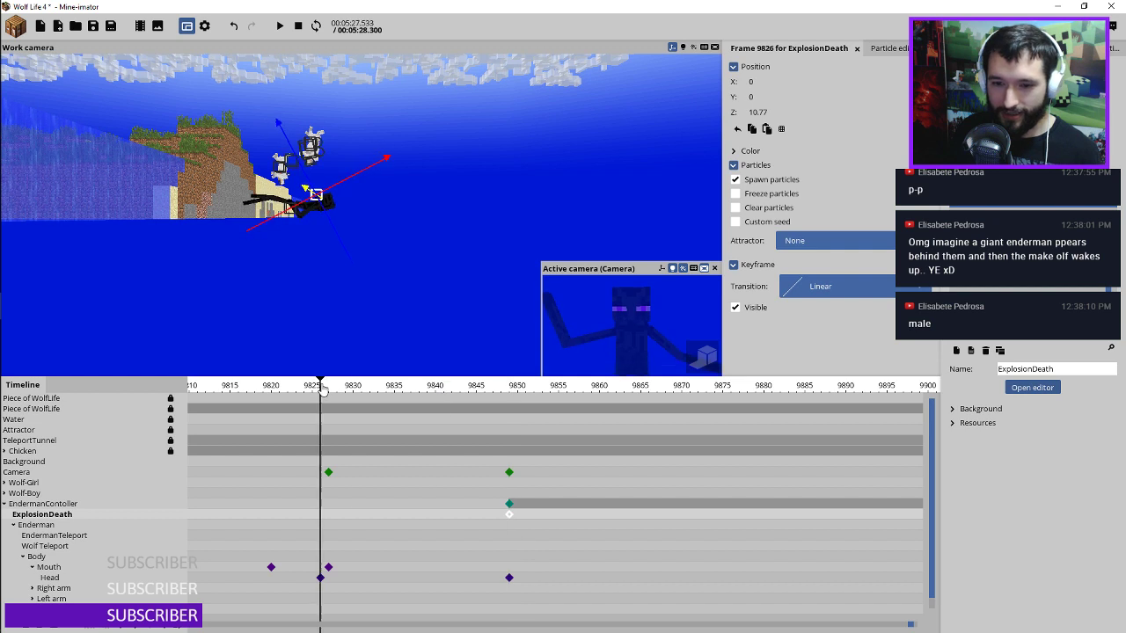
key("space")
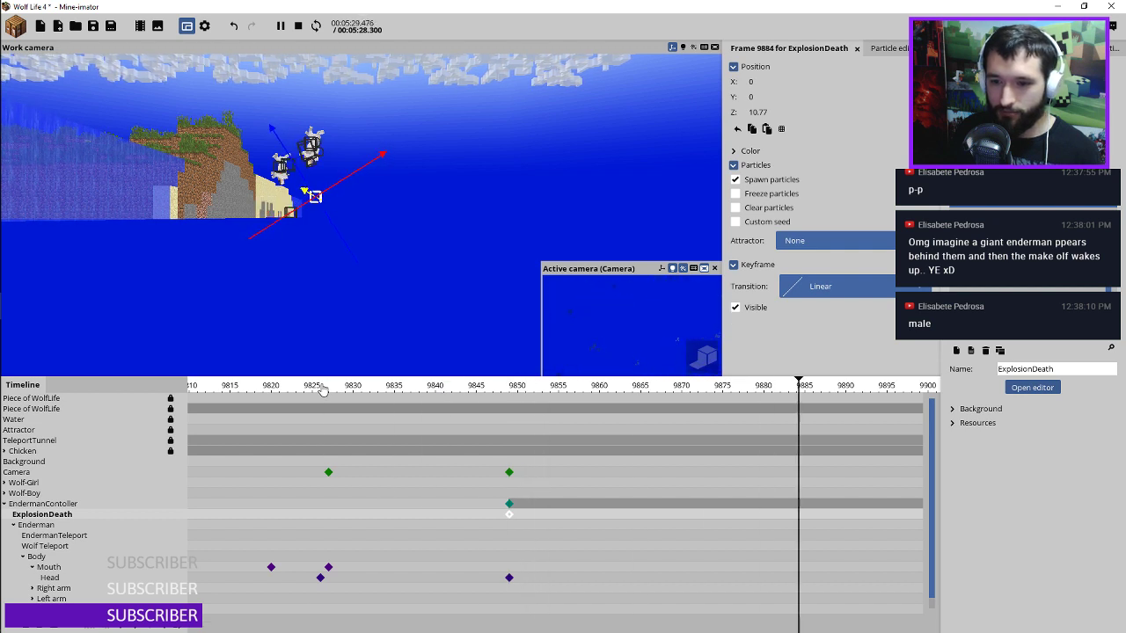
left_click(322, 388)
Step: Move the ExplosionDeath emitter to a Z position of 15.25 at frame 9849 and preview the explosion
left_click(508, 518)
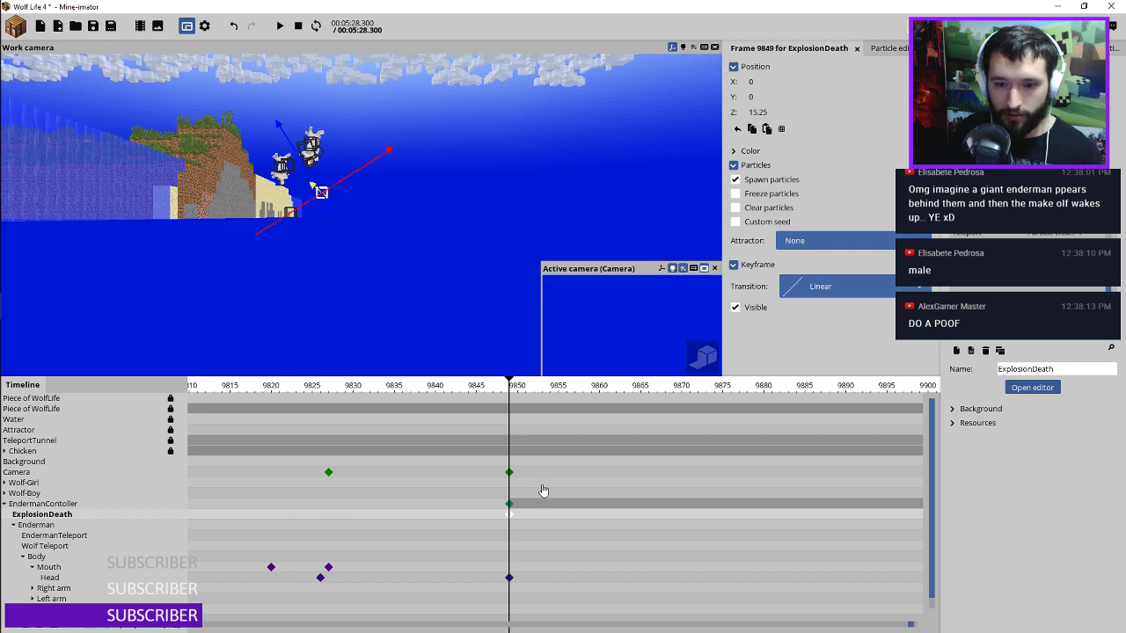
left_click(452, 387)
key("space")
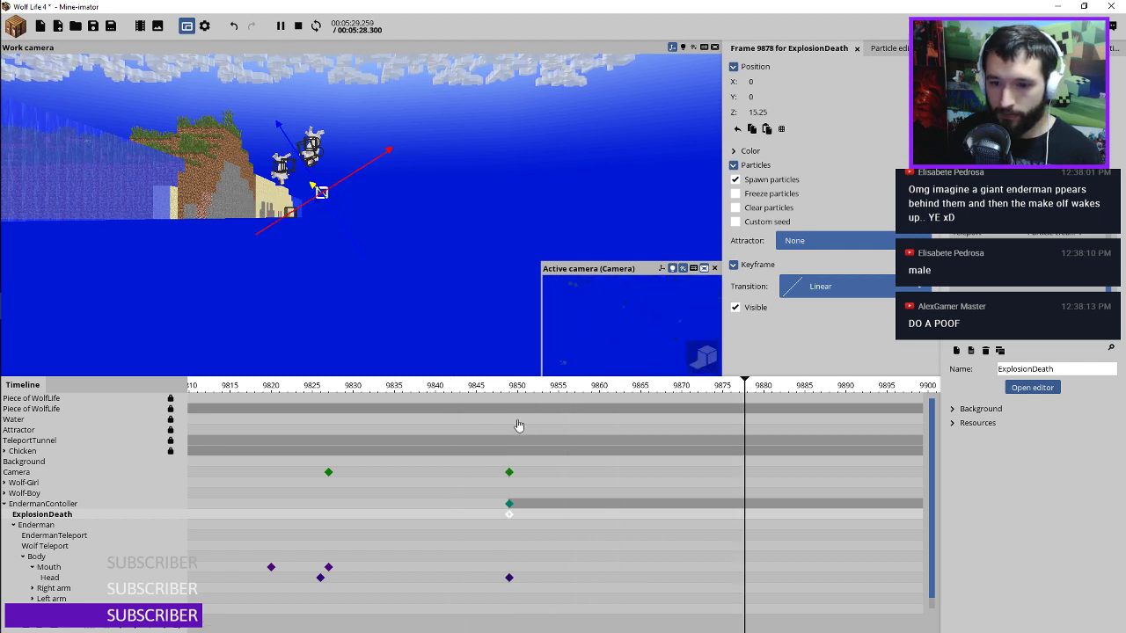
Step: Move the ExplosionDeath emitter to a Z position of 10.96 at frame 9849 and preview the explosion
key("space")
left_click(511, 388)
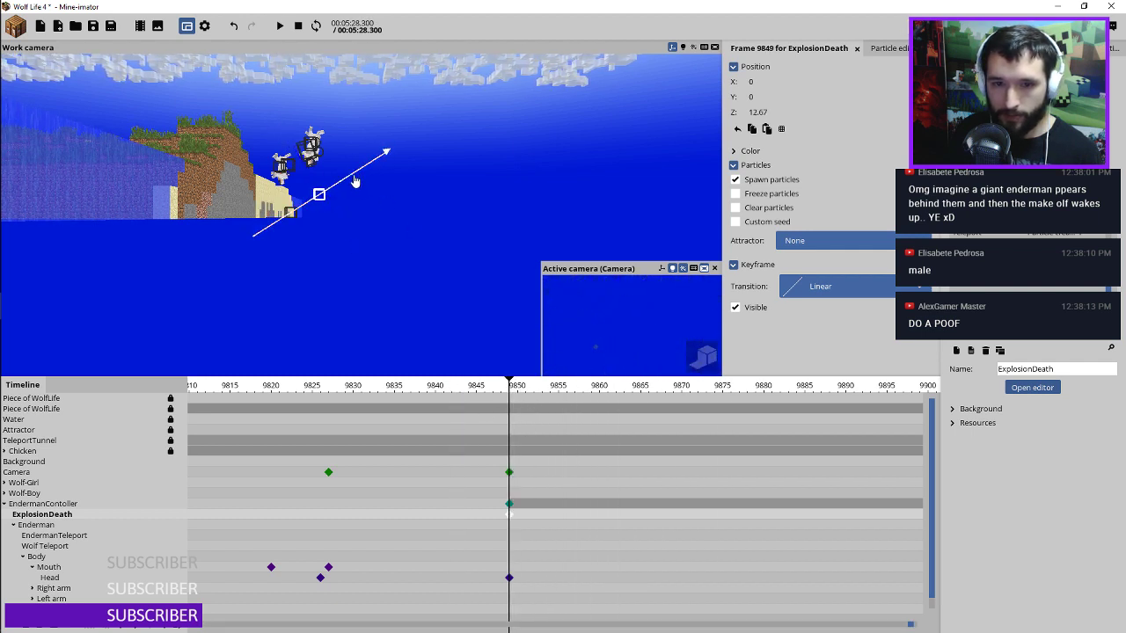
key("space")
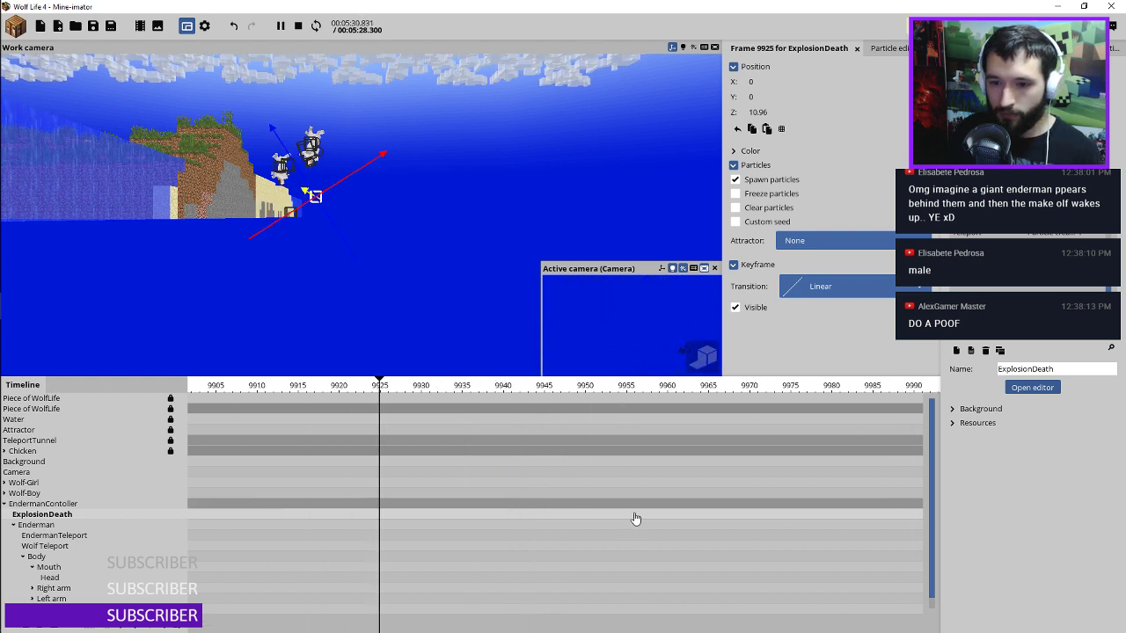
key("space")
Step: Add a Camera keyframe at frame 9900 and collapse the EndermanContoller hierarchy
scroll(610, 477, "right", 3)
left_click(695, 475)
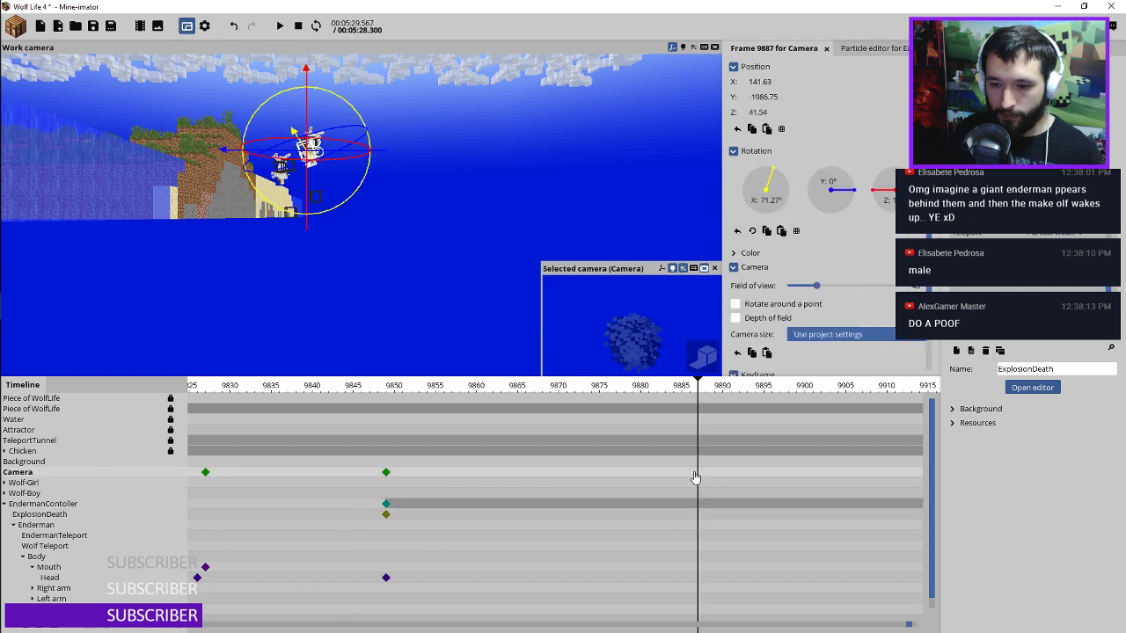
left_click_drag(695, 475, 803, 480)
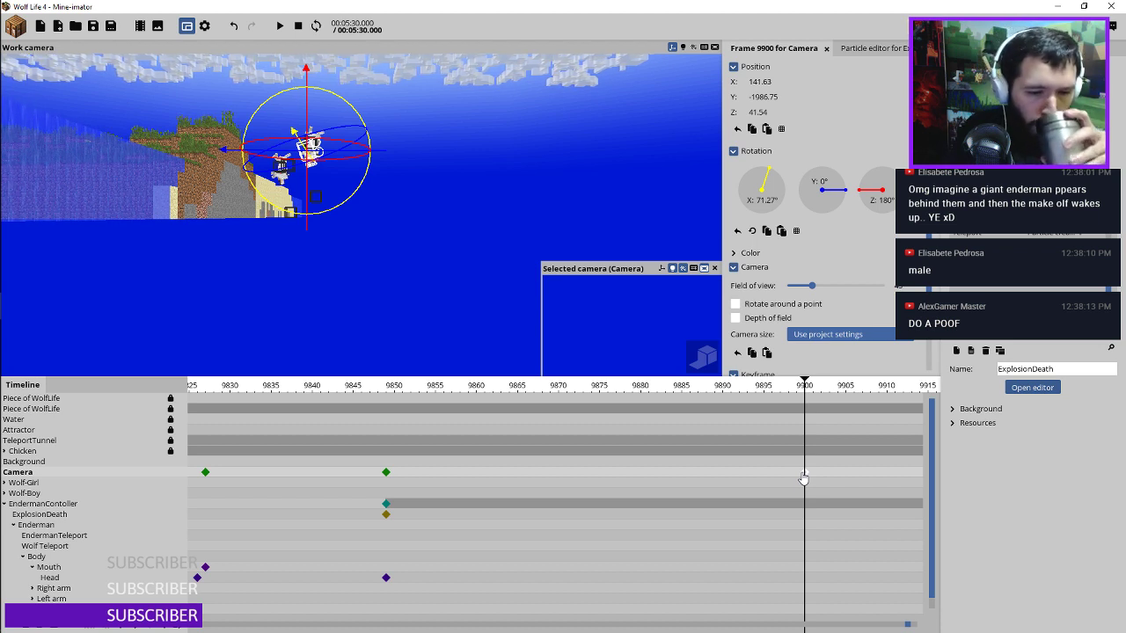
left_click(5, 505)
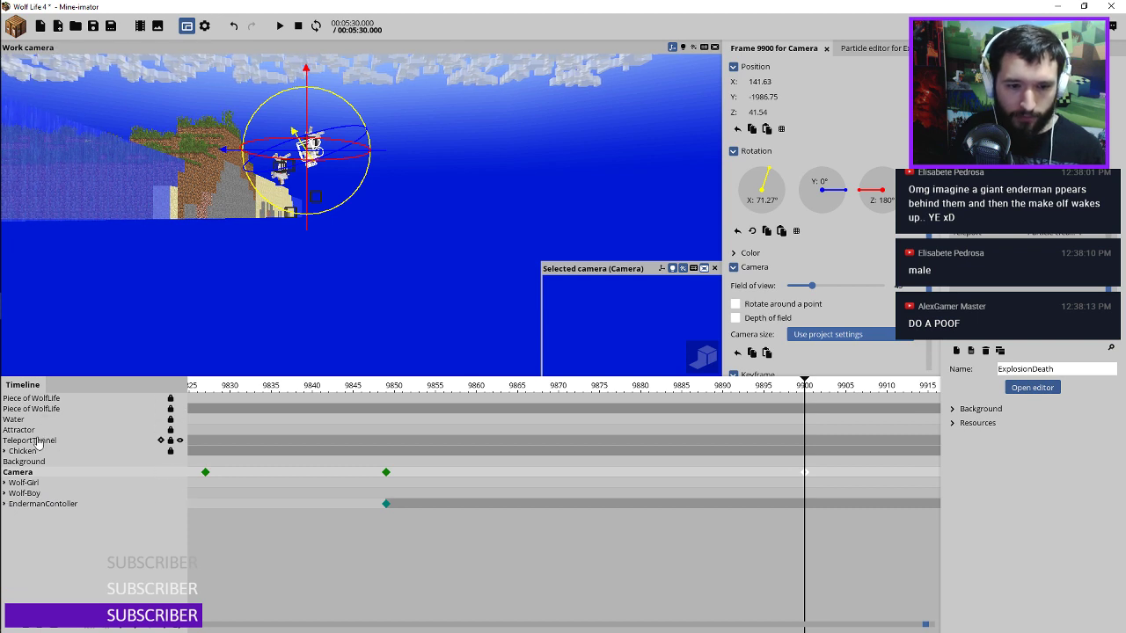
Step: Create a particle creator from the Lo-fi fire preset
left_click(33, 401)
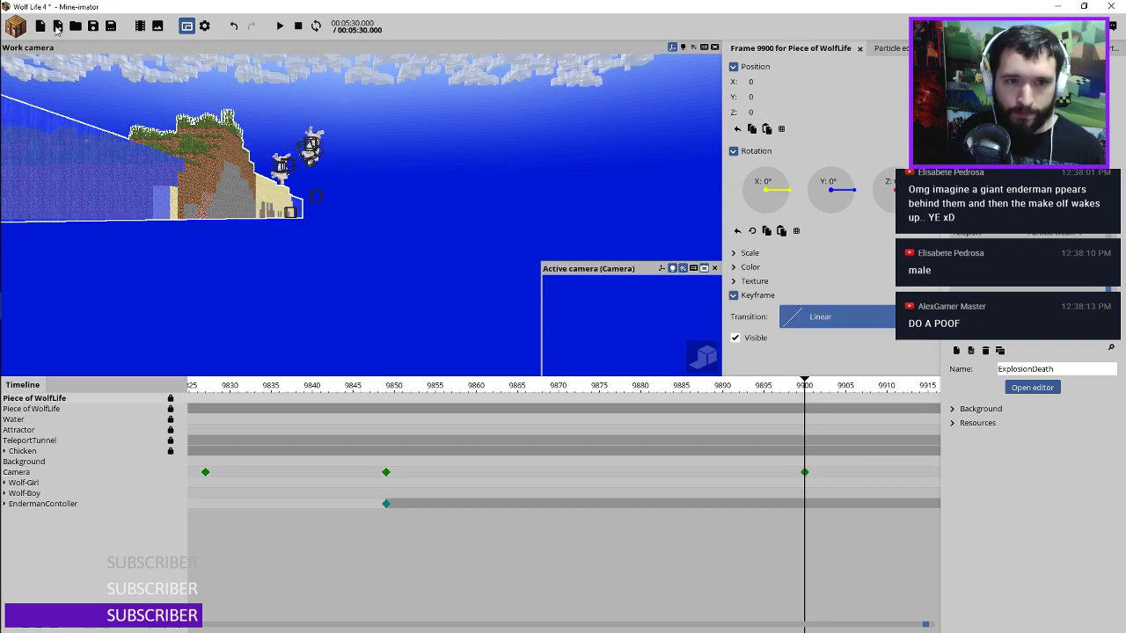
left_click(15, 25)
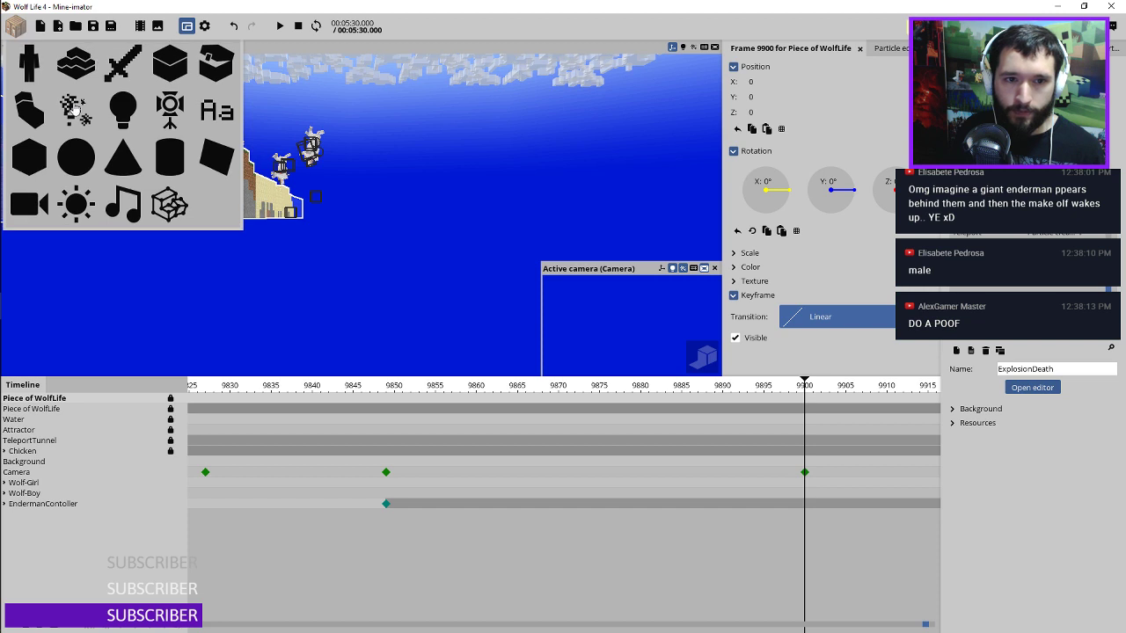
left_click(75, 107)
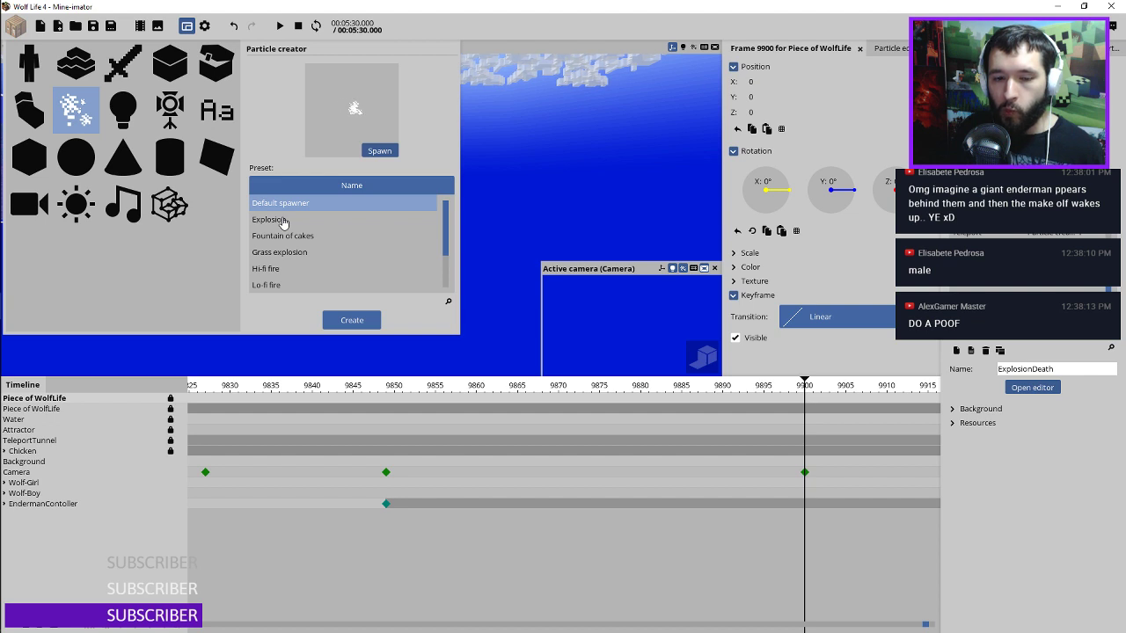
left_click(294, 269)
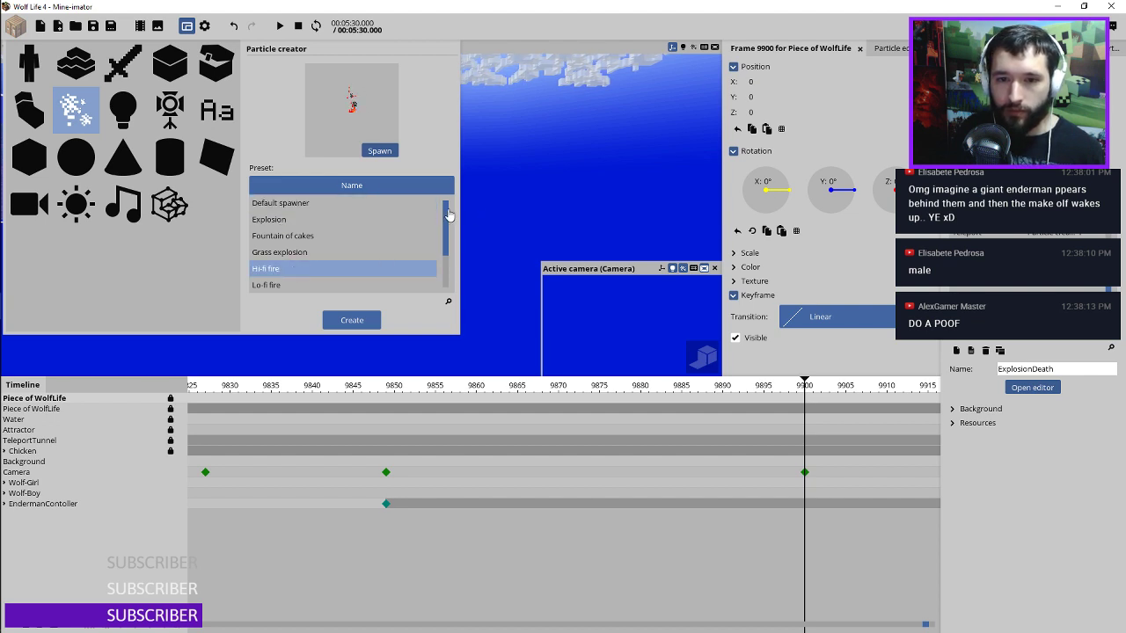
scroll(446, 216, "down", 3)
left_click(298, 236)
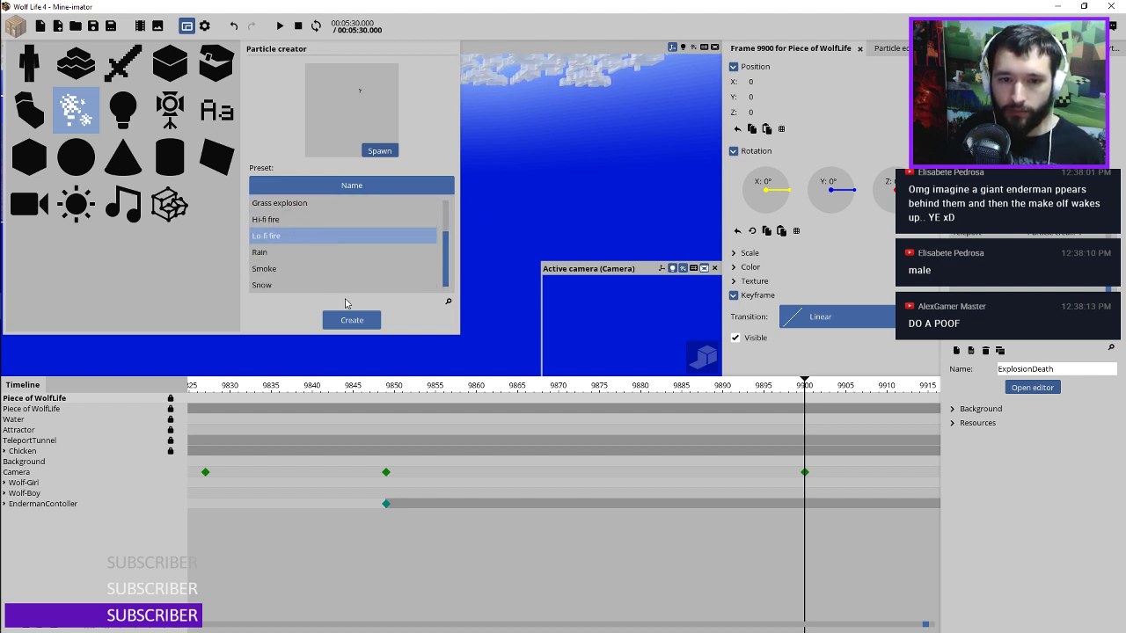
left_click(350, 320)
Step: Select the new particle creator and go to frame 9425, where the wolves enter the water
left_click(28, 514)
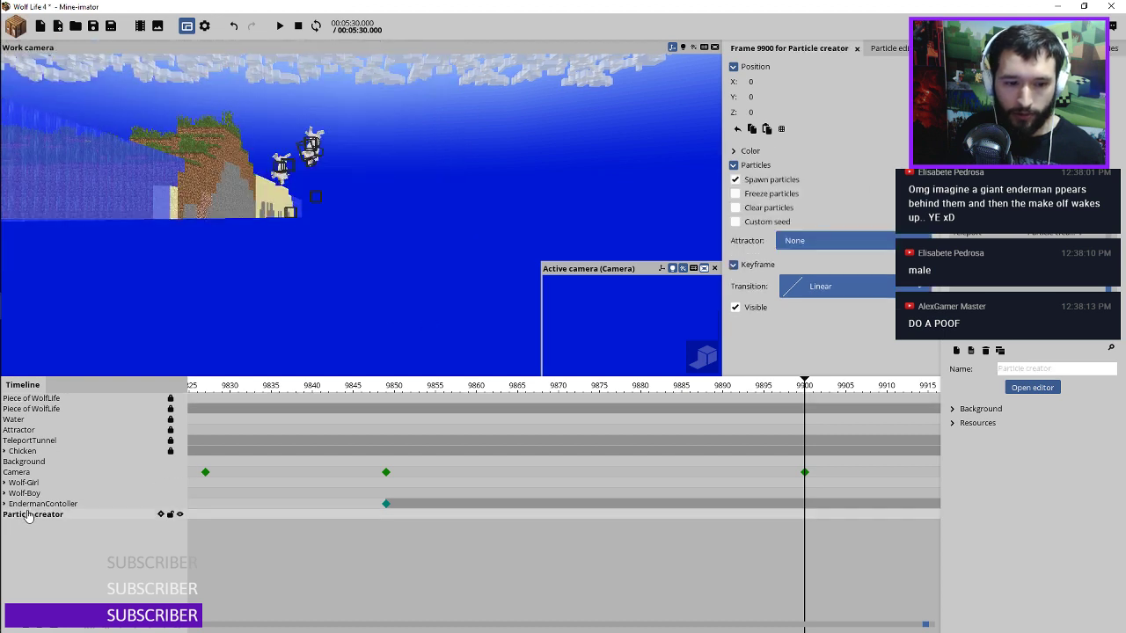
left_click_drag(28, 519, 57, 519)
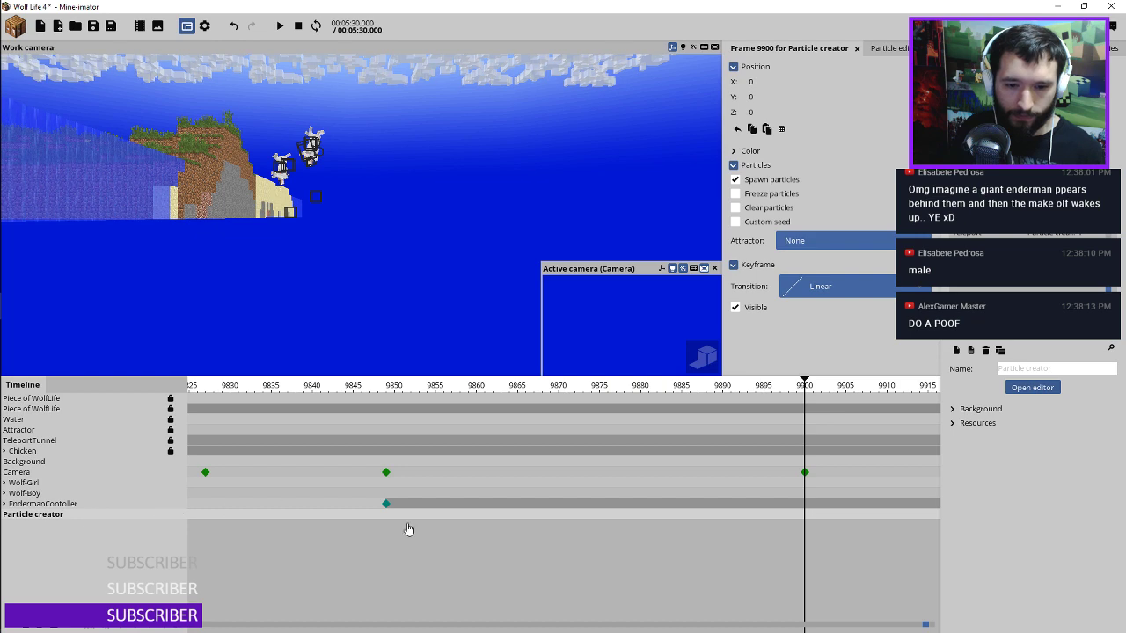
middle_click_drag(368, 524, 735, 528)
scroll(651, 501, "down", 10)
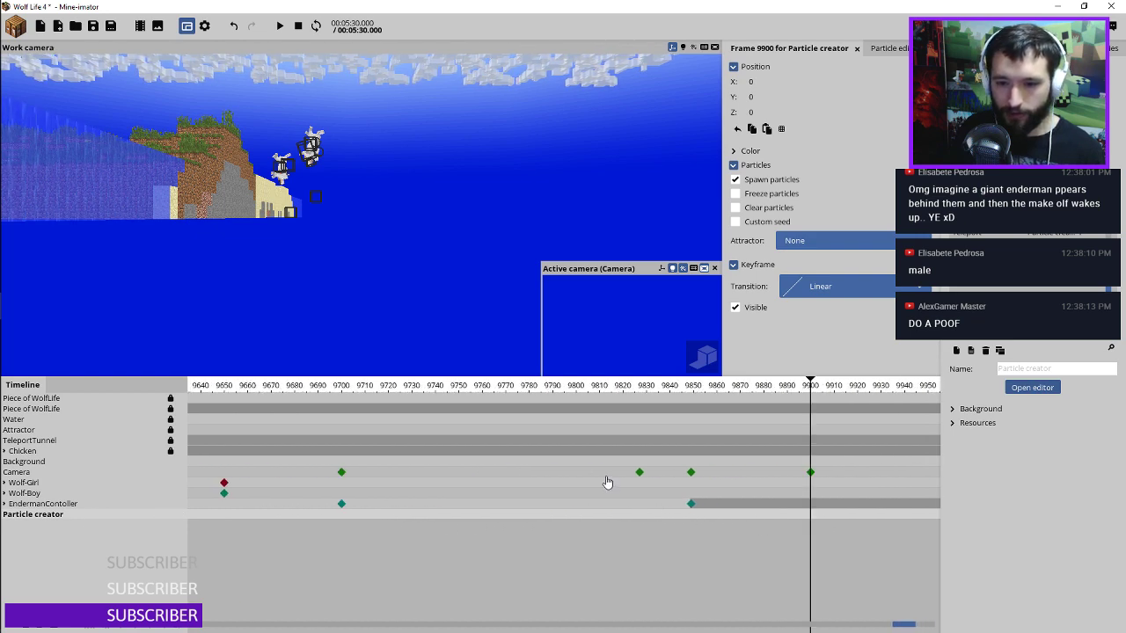
left_click_drag(355, 395, 380, 398)
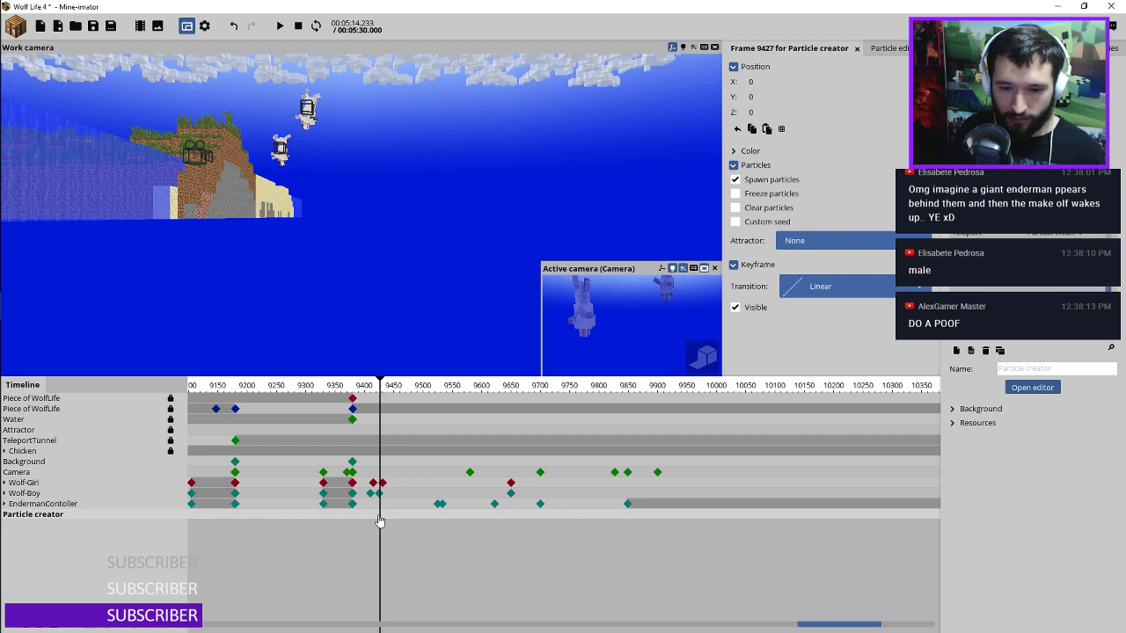
left_click_drag(380, 521, 379, 520)
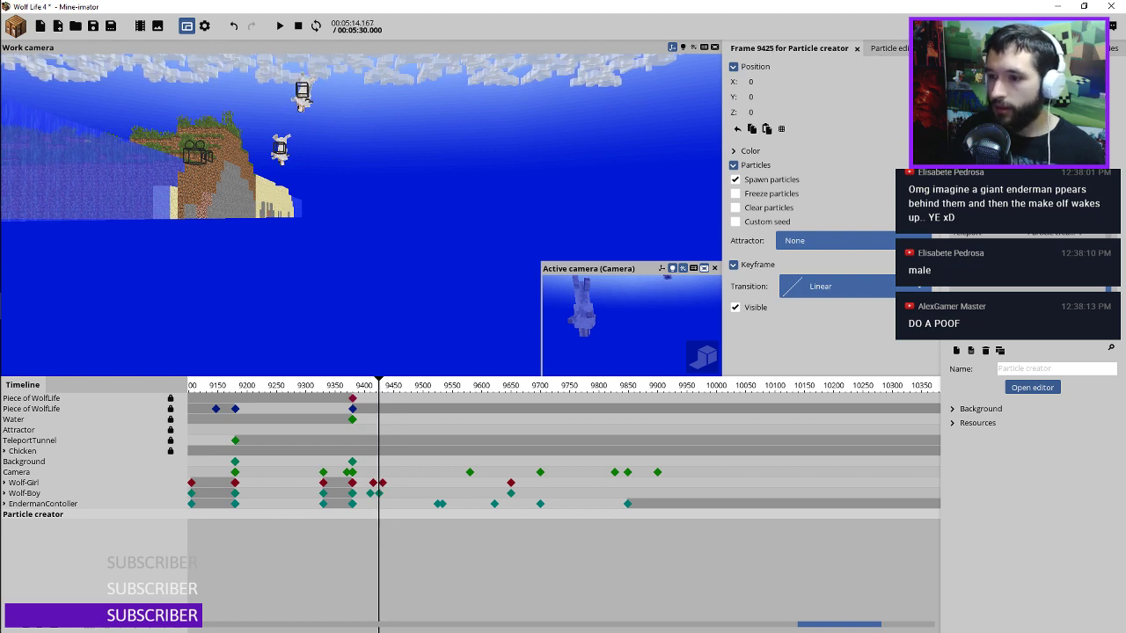
Step: Rename the new particle creator as Bubbles and save the project
type("ExplosionDeath")
left_click(1003, 332)
left_click(1030, 370)
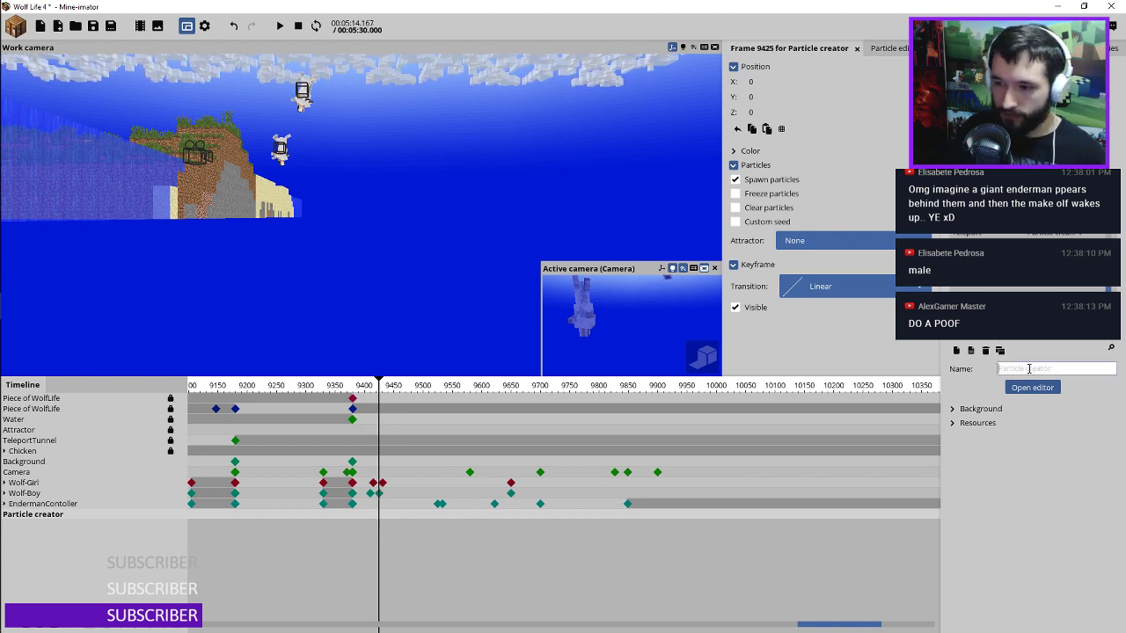
type("Bubblr")
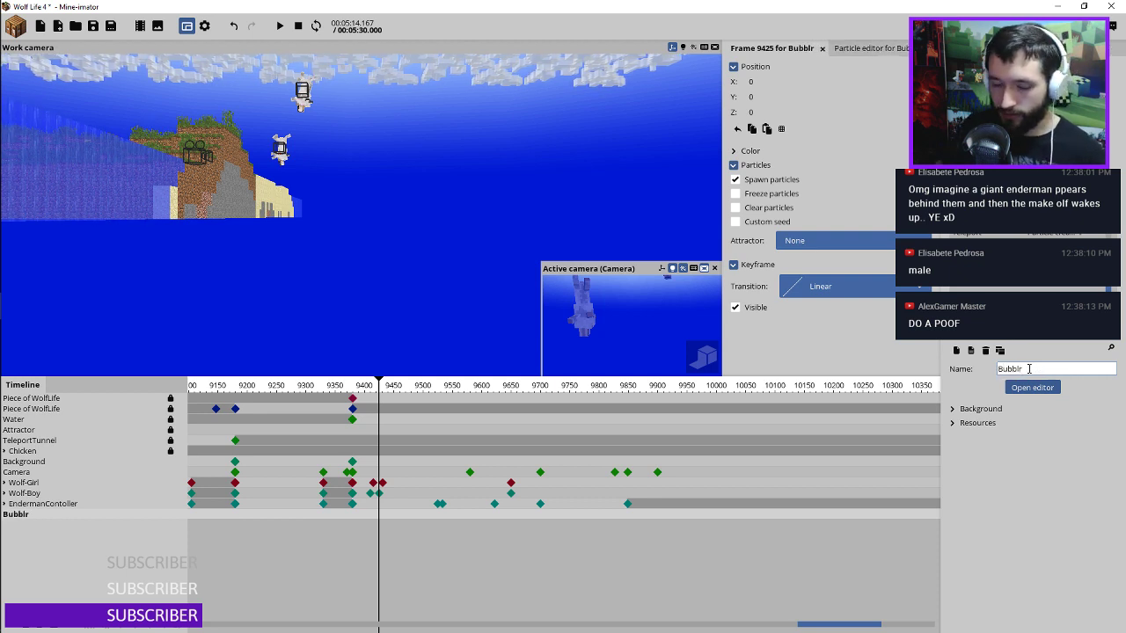
key("BackSpace")
type("es")
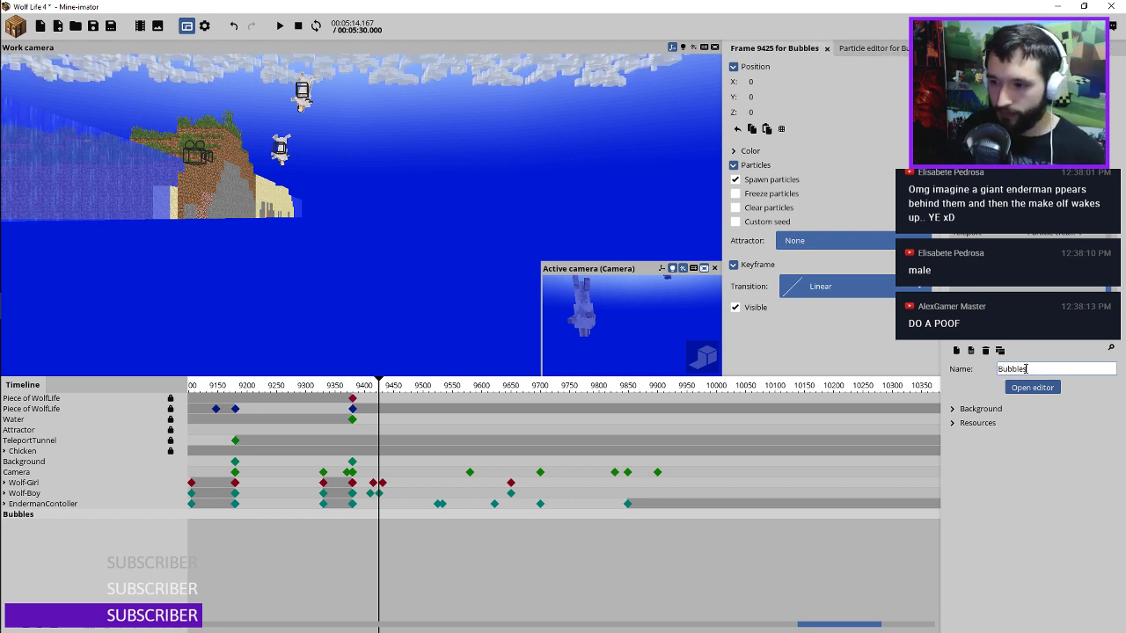
left_click(94, 27)
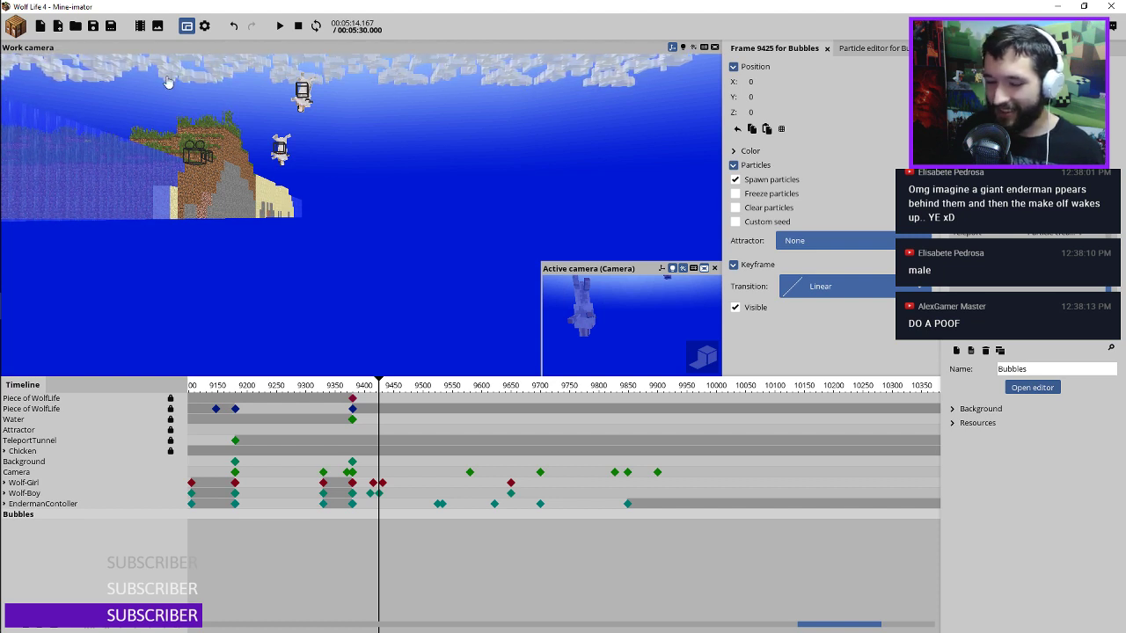
Step: Add a Bubbles keyframe and place it at frame 9420
left_click(374, 516)
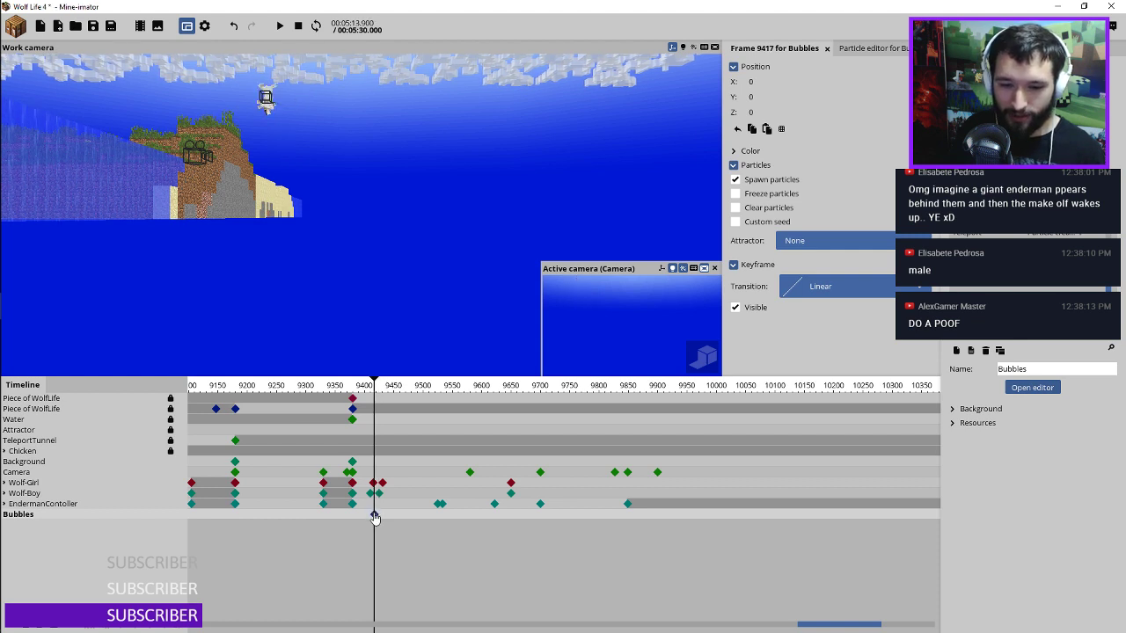
left_click_drag(374, 513, 376, 511)
scroll(378, 508, "up", 5)
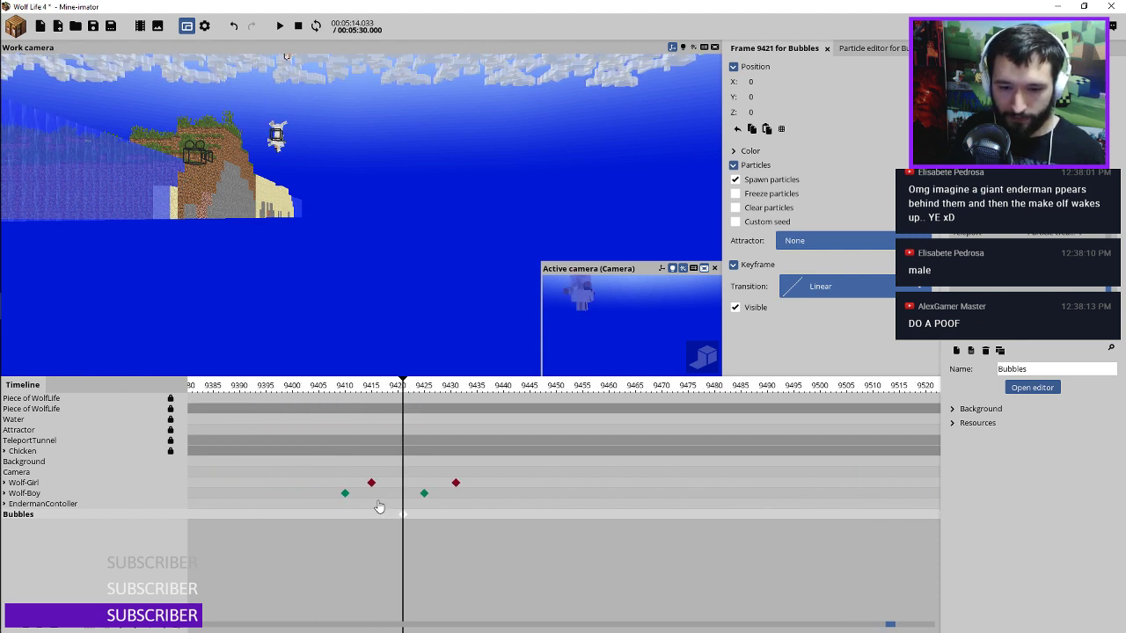
left_click(398, 517)
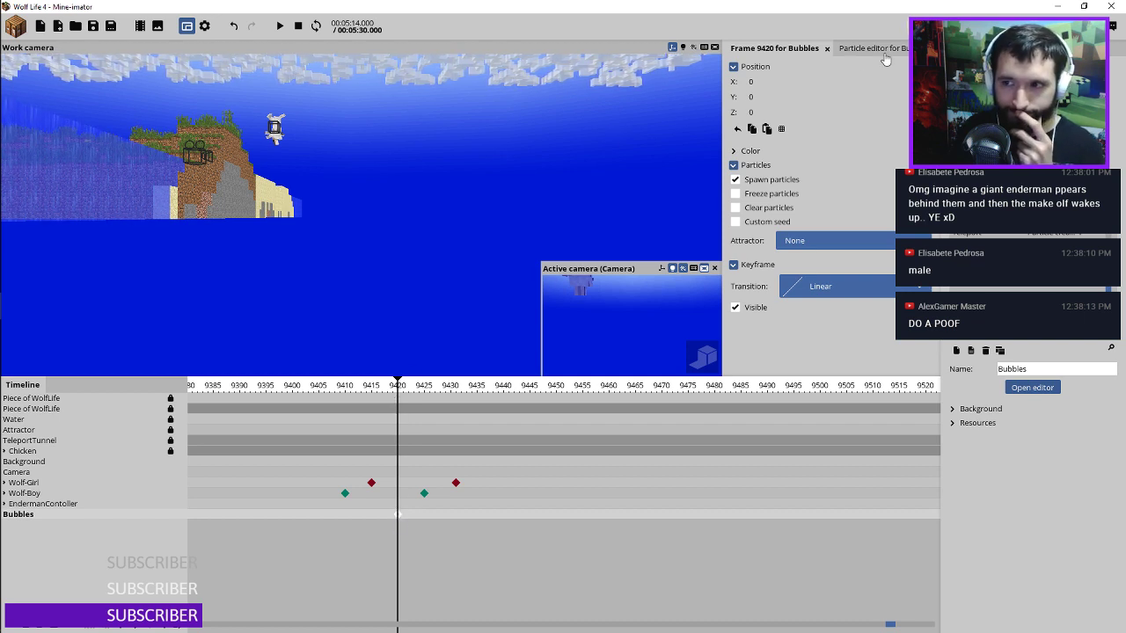
Step: Open the Bubbles particle editor and examine the settings of its Fire particle type
left_click(1008, 389)
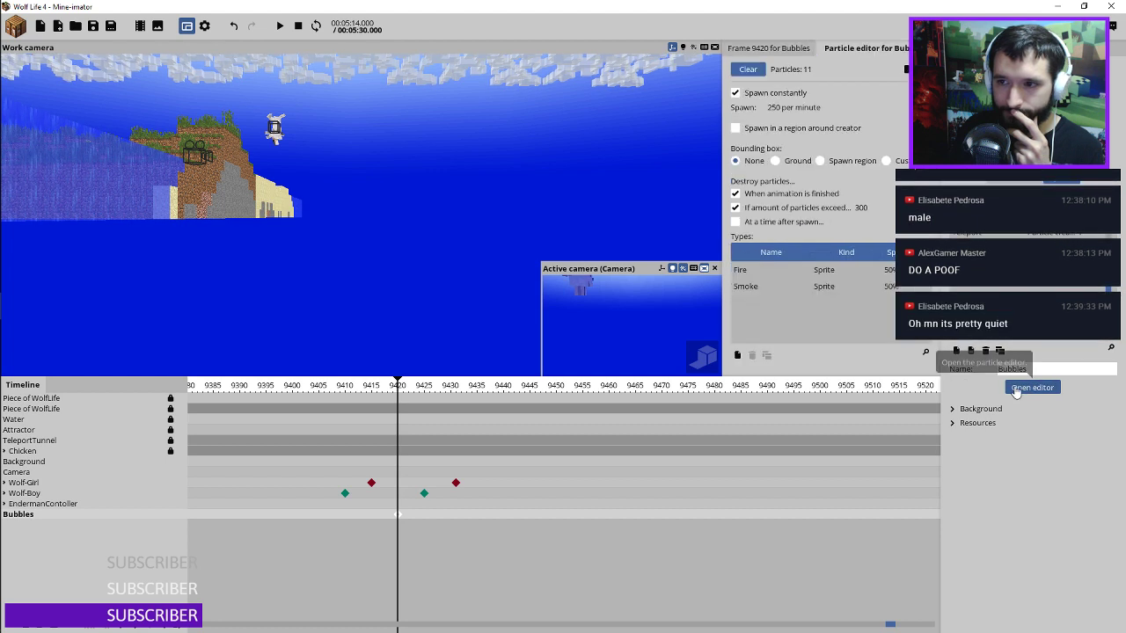
left_click(769, 274)
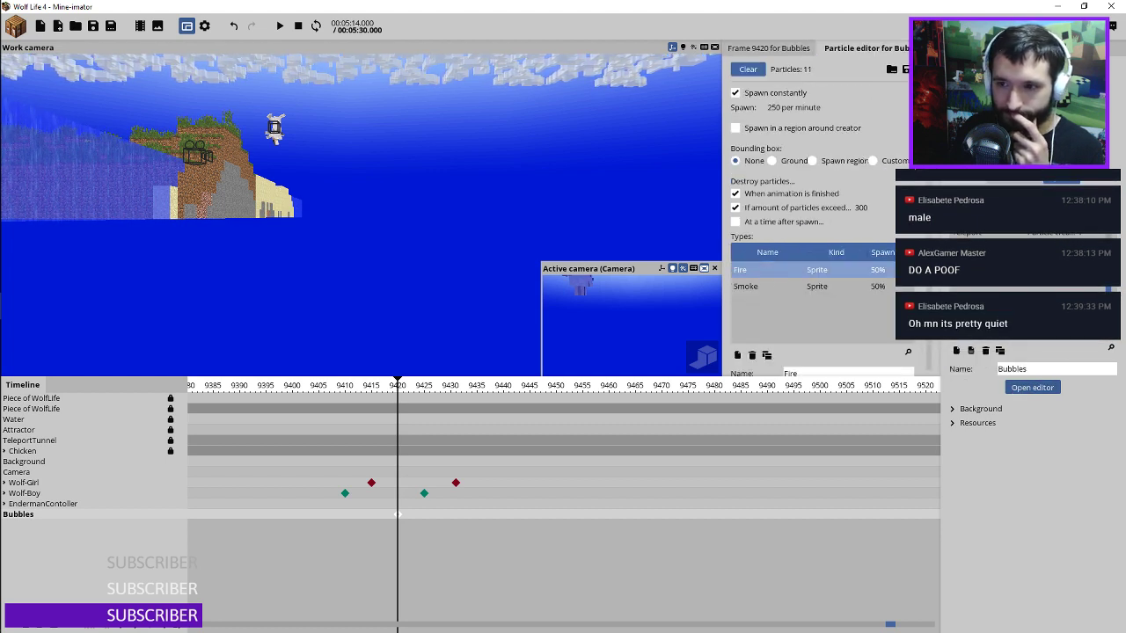
scroll(818, 253, "down", 3)
scroll(818, 253, "down", 1)
scroll(818, 254, "up", 4)
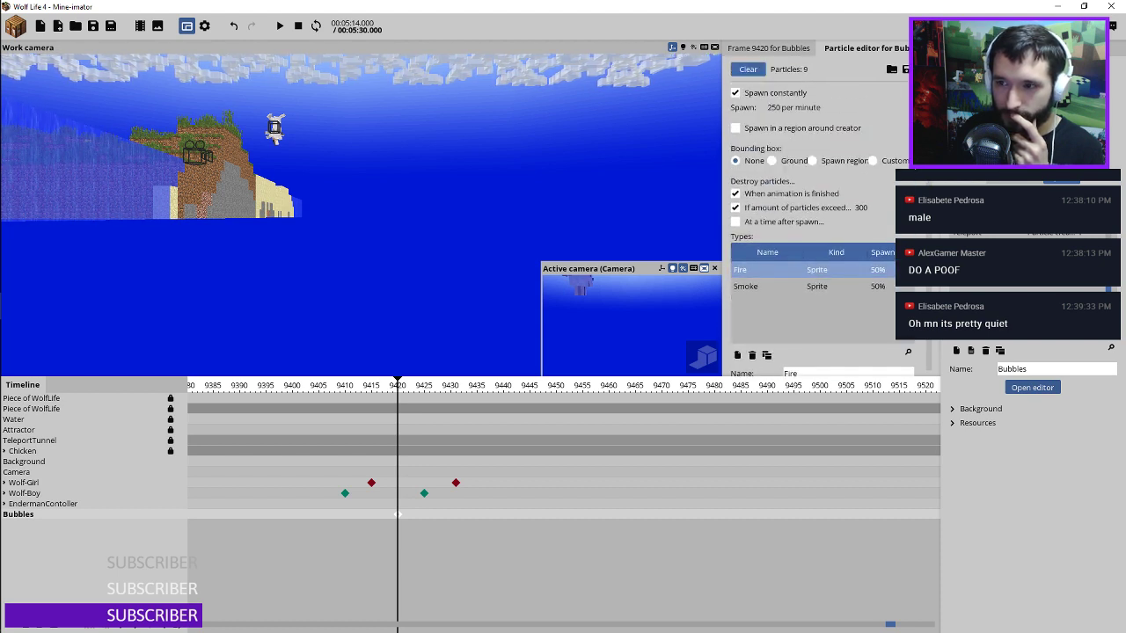
left_click_drag(928, 255, 928, 256)
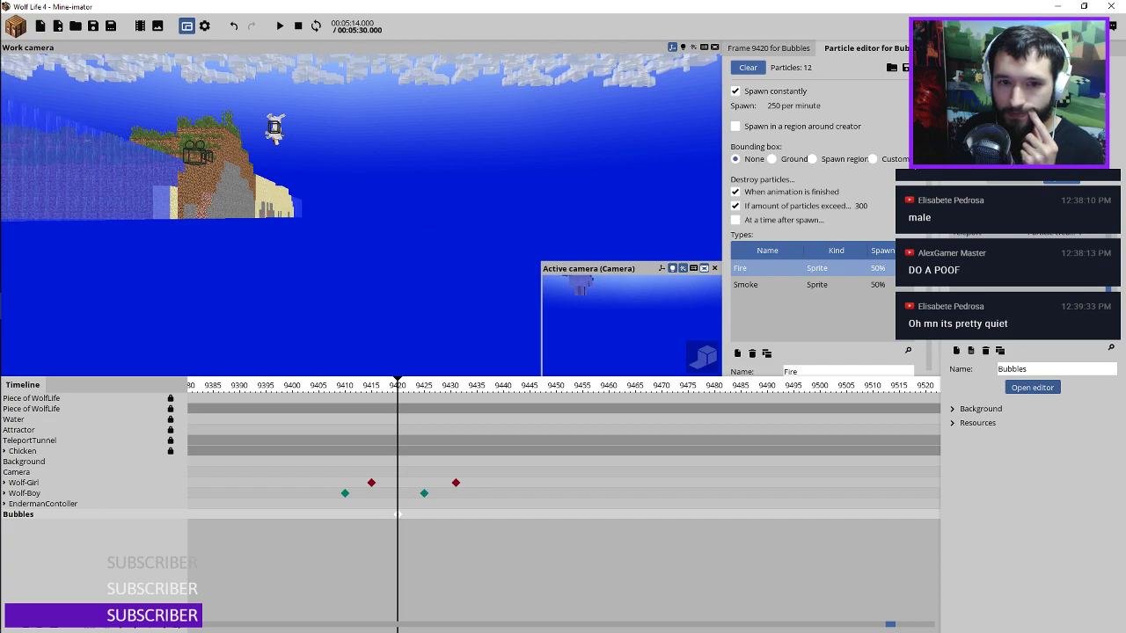
Step: Move the Bubbles emitter from the scene origin into the water just below the diving wolf at frame 9420
right_click_drag(360, 216, 466, 223)
key("s")
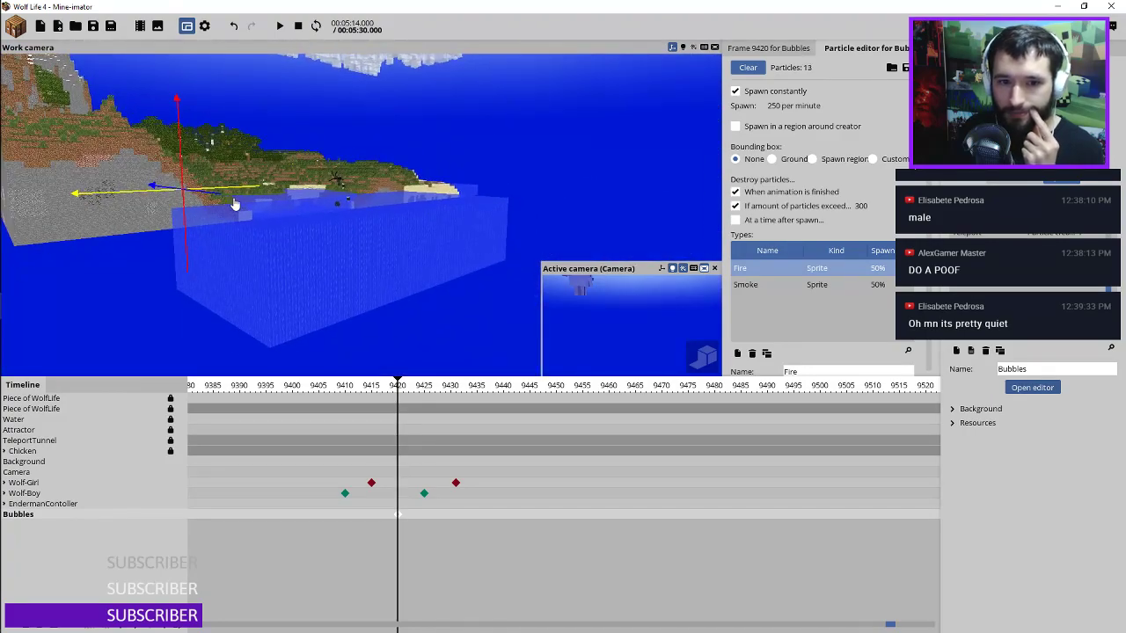
left_click_drag(213, 194, 364, 231)
left_click_drag(415, 189, 465, 237)
scroll(416, 195, "up", 4)
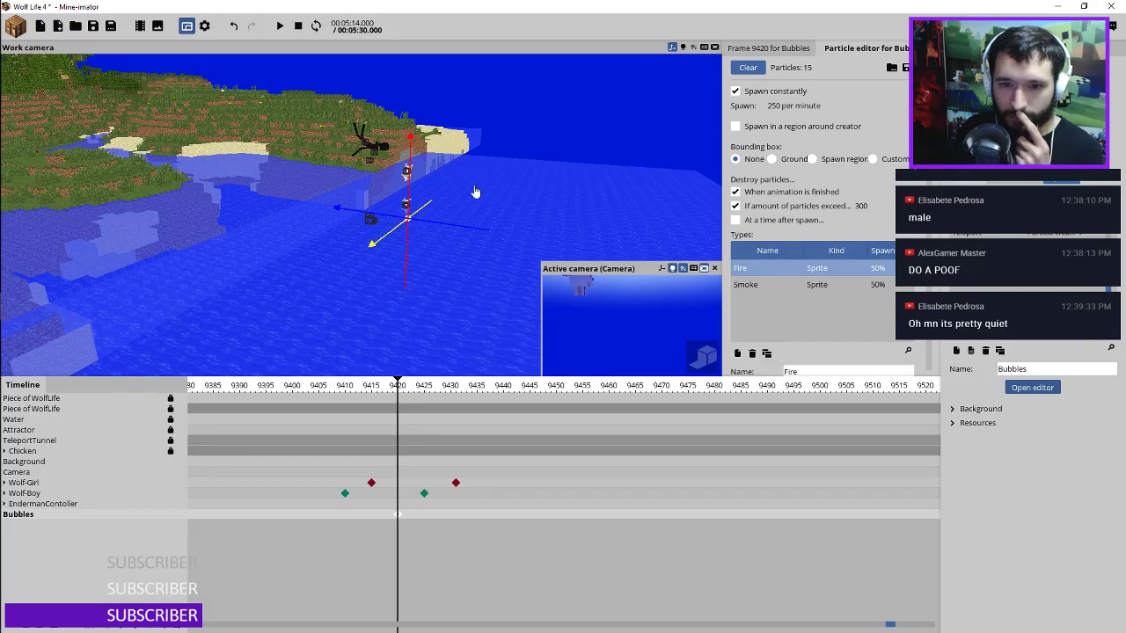
mouse_move(476, 192)
left_mouse_down()
mouse_move(376, 236)
mouse_move(467, 196)
left_mouse_up()
scroll(467, 196, "up", 4)
left_click_drag(392, 238, 449, 254)
left_click_drag(384, 176, 403, 53)
mouse_move(483, 116)
left_mouse_down()
mouse_move(483, 139)
mouse_move(494, 136)
left_mouse_up()
left_click_drag(472, 91, 447, 80)
mouse_move(425, 202)
left_mouse_down()
mouse_move(442, 202)
mouse_move(412, 208)
left_mouse_up()
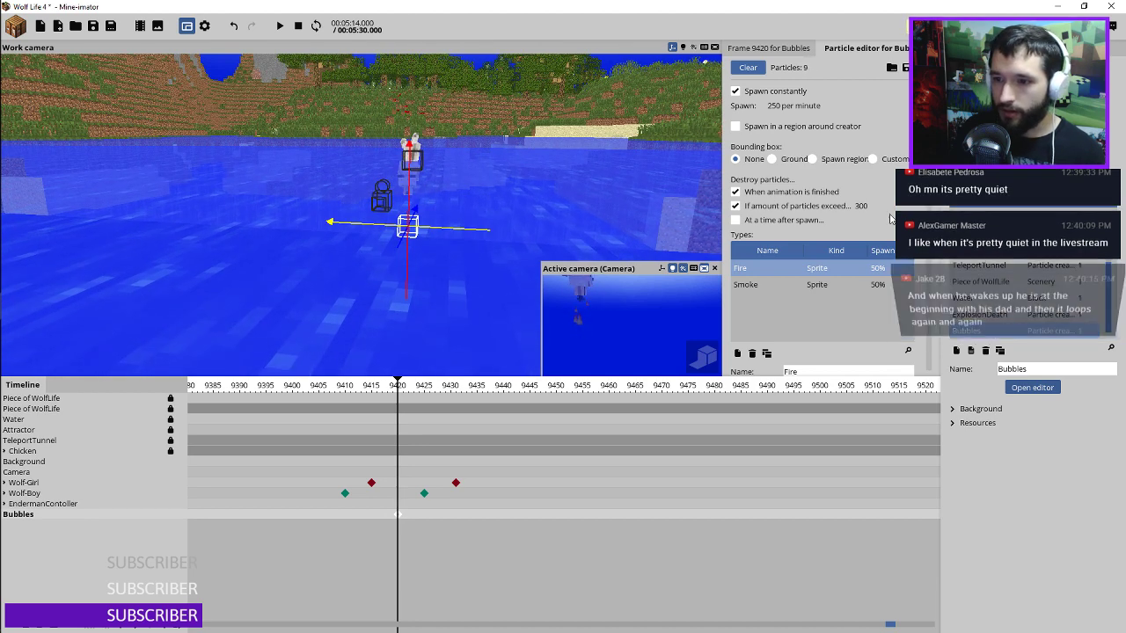
Step: Delete the Fire particle type from Bubbles, keeping only the Smoke type
scroll(809, 220, "down", 2)
left_click(752, 215)
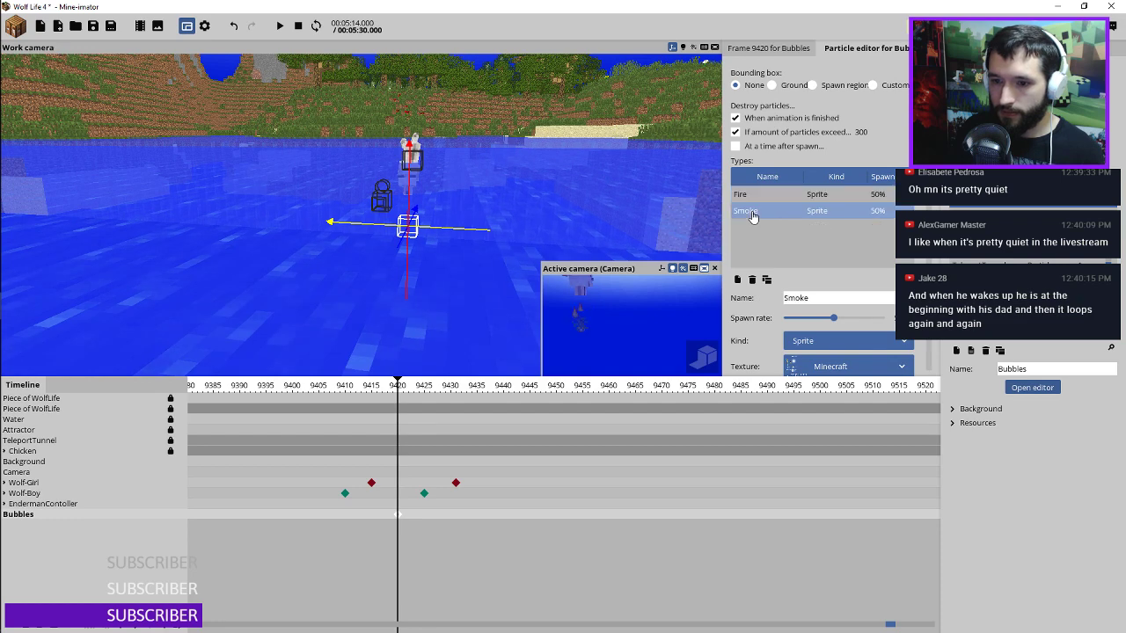
left_click(772, 197)
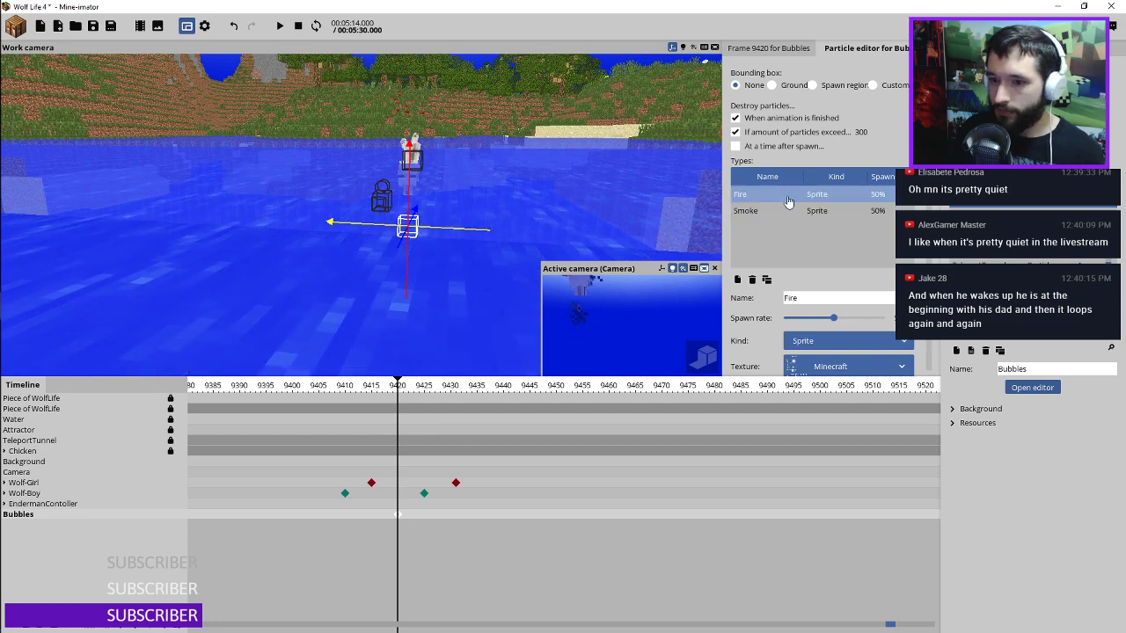
left_click(752, 280)
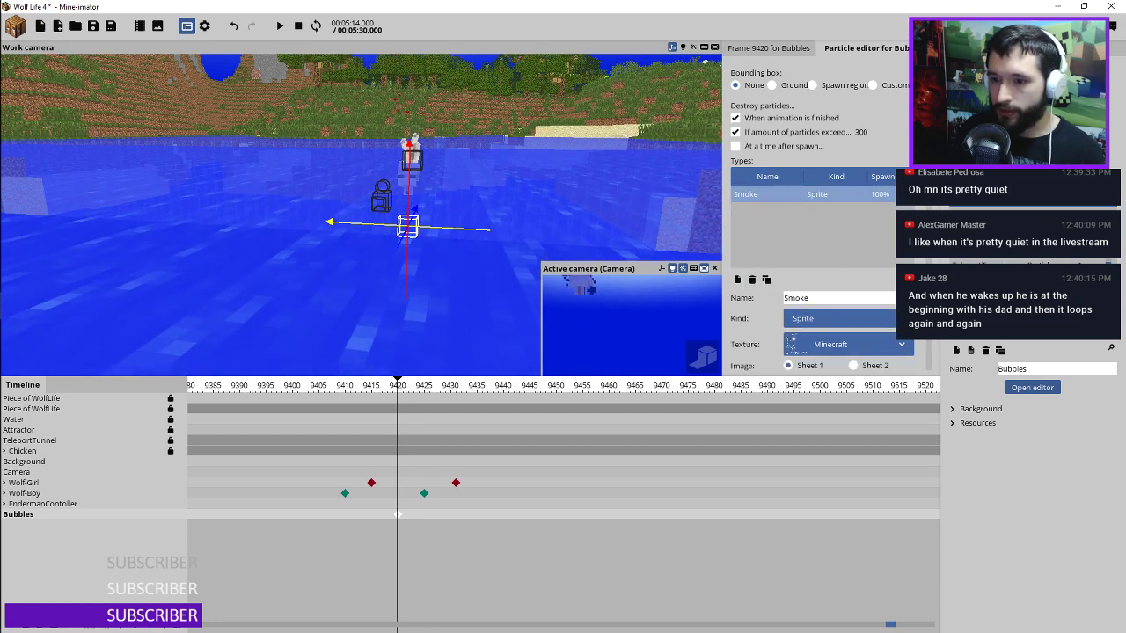
Step: Set the Smoke type's sprite to the bubble image with start and end frame 32, leaving Random animation speed enabled
scroll(818, 220, "down", 7)
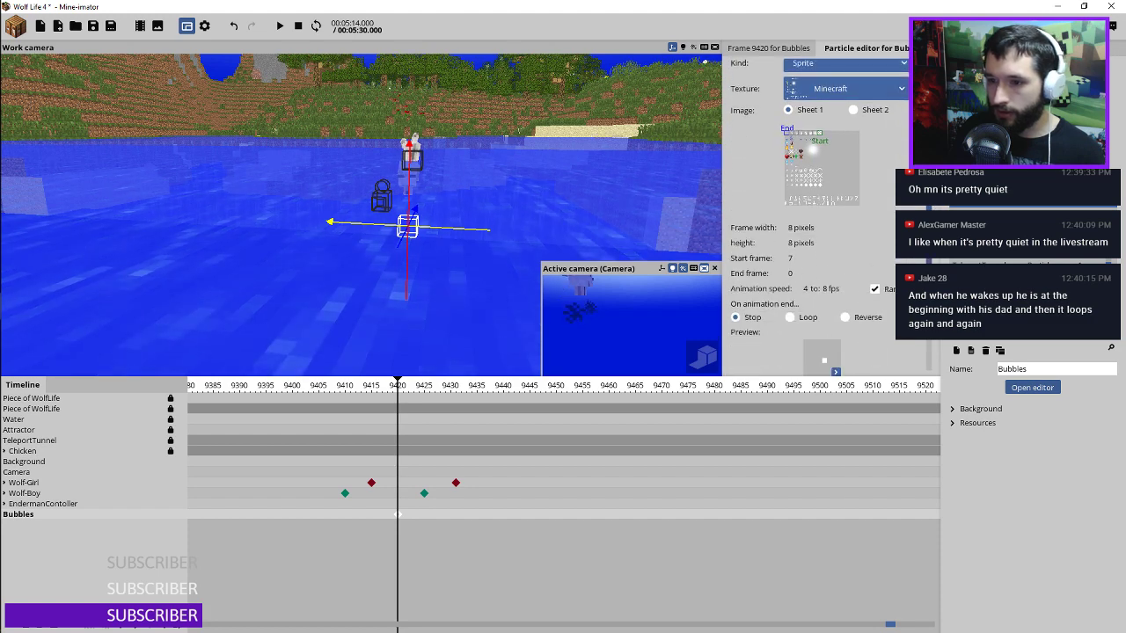
left_click(789, 145)
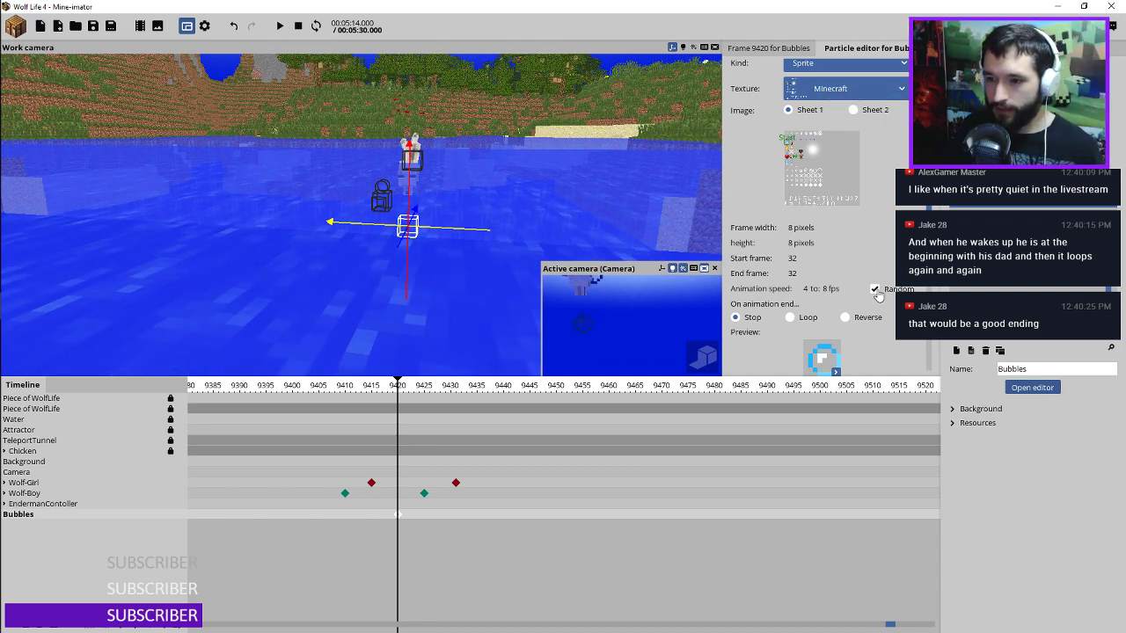
left_click(874, 290)
left_click(874, 290)
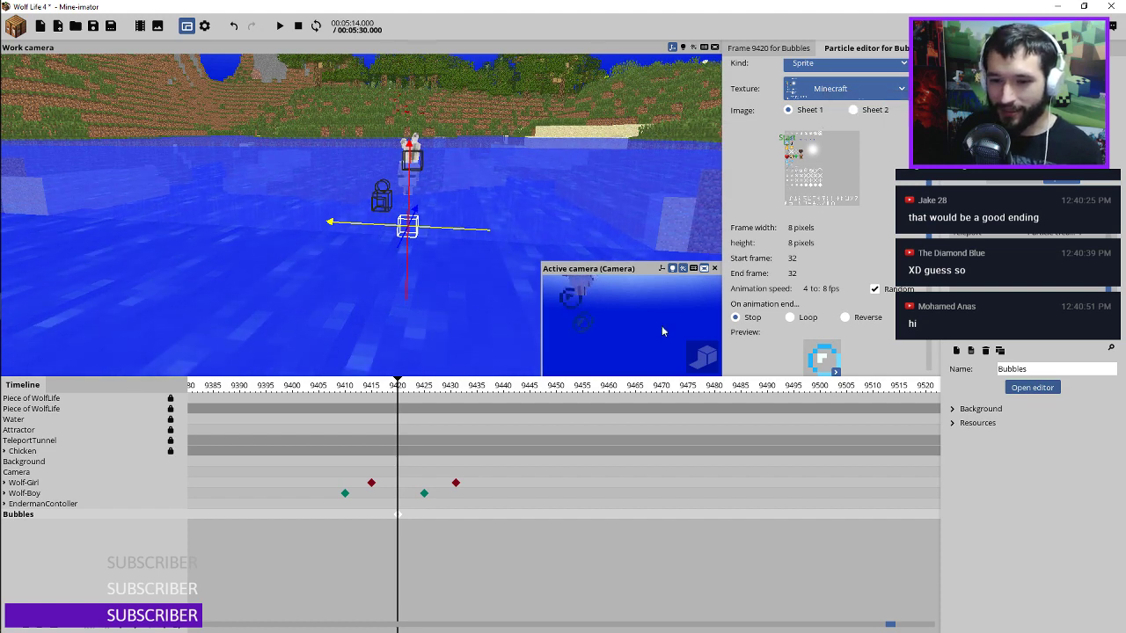
Step: Set the lower bound of the Smoke type's random scale to 0.10
scroll(880, 280, "down", 5)
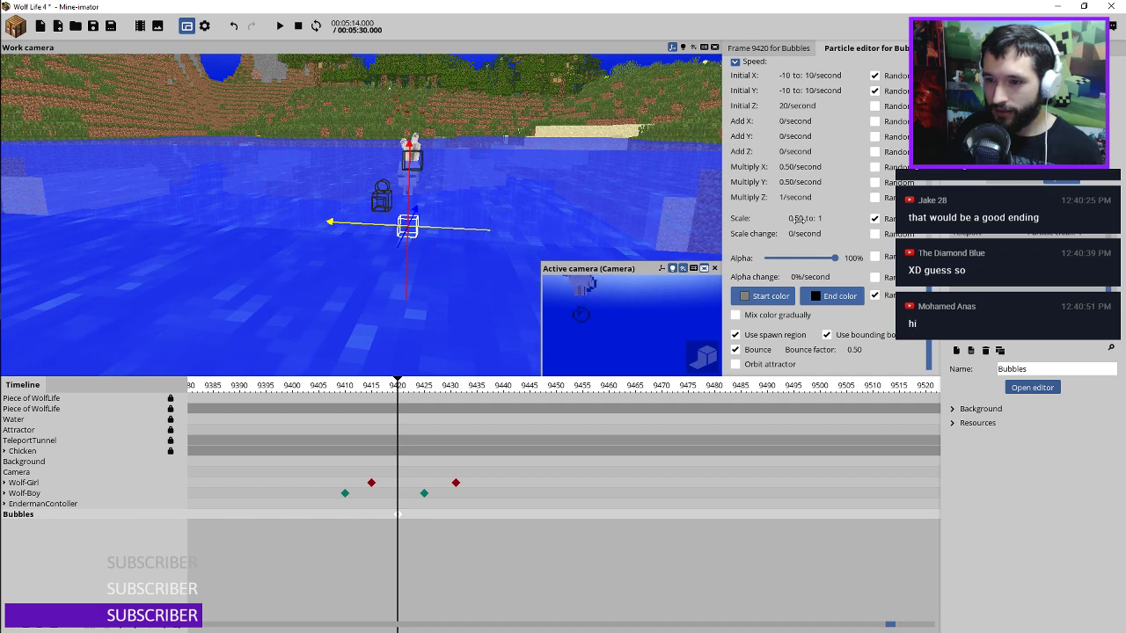
type(".1")
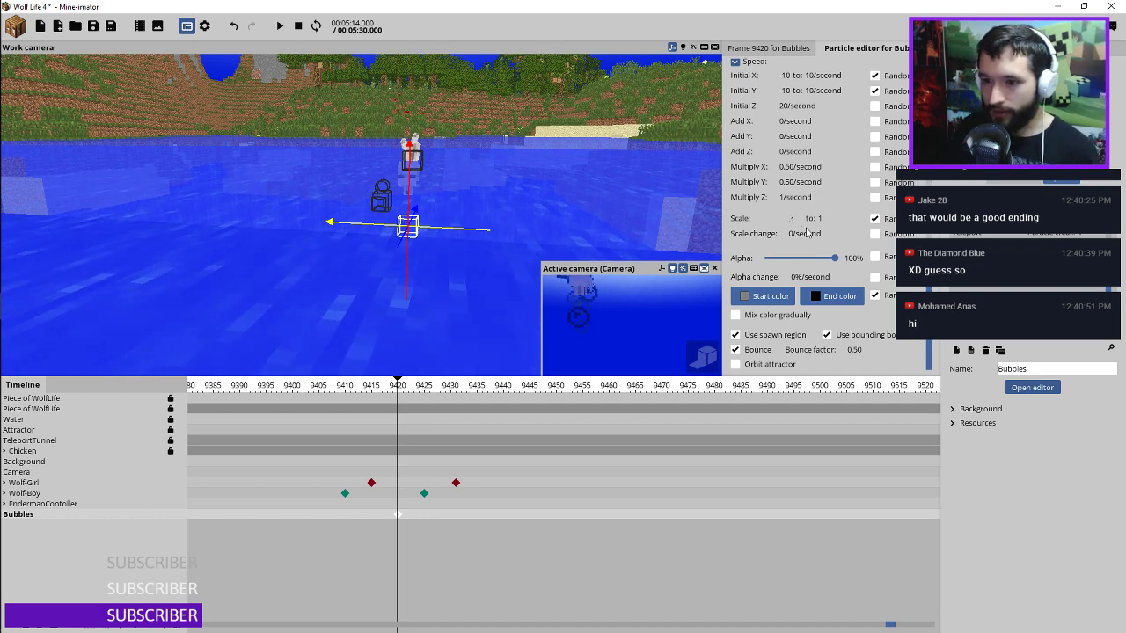
key("Return")
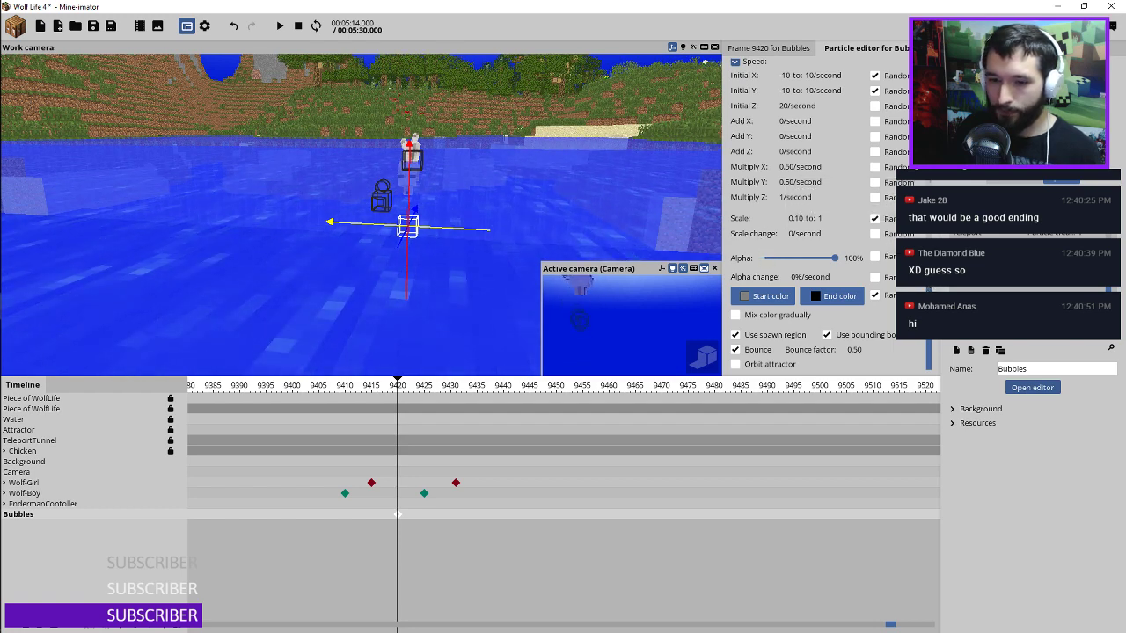
Step: Set the Smoke type's initial Z speed to 5/second and its random initial X and Y speeds to -5 to 5/second
scroll(814, 211, "up", 5)
scroll(814, 211, "down", 2)
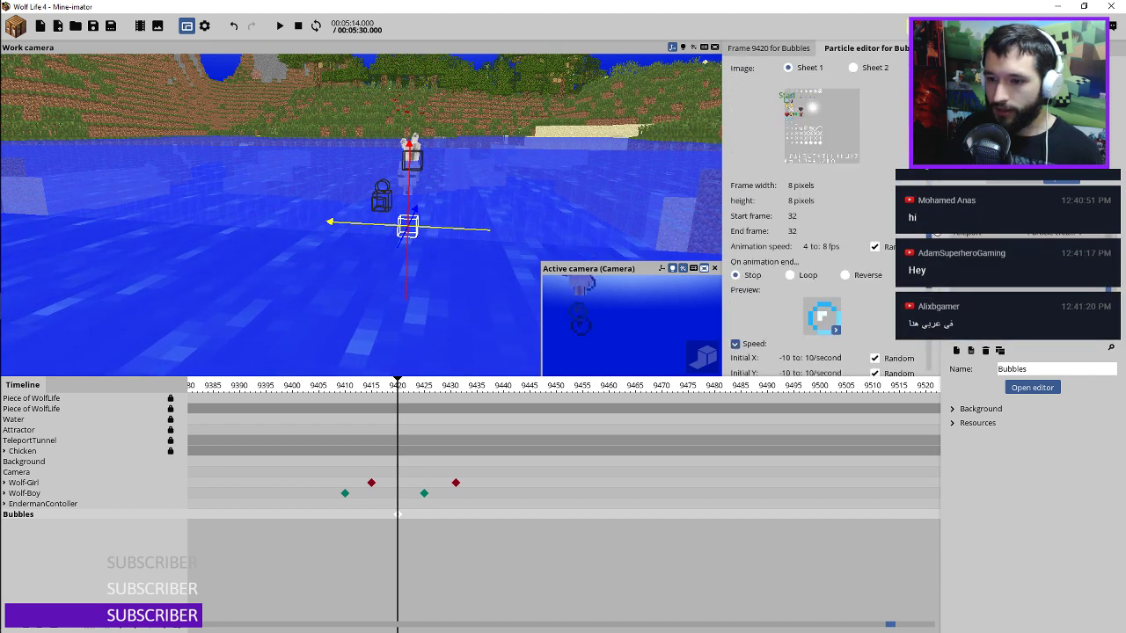
scroll(780, 234, "down", 3)
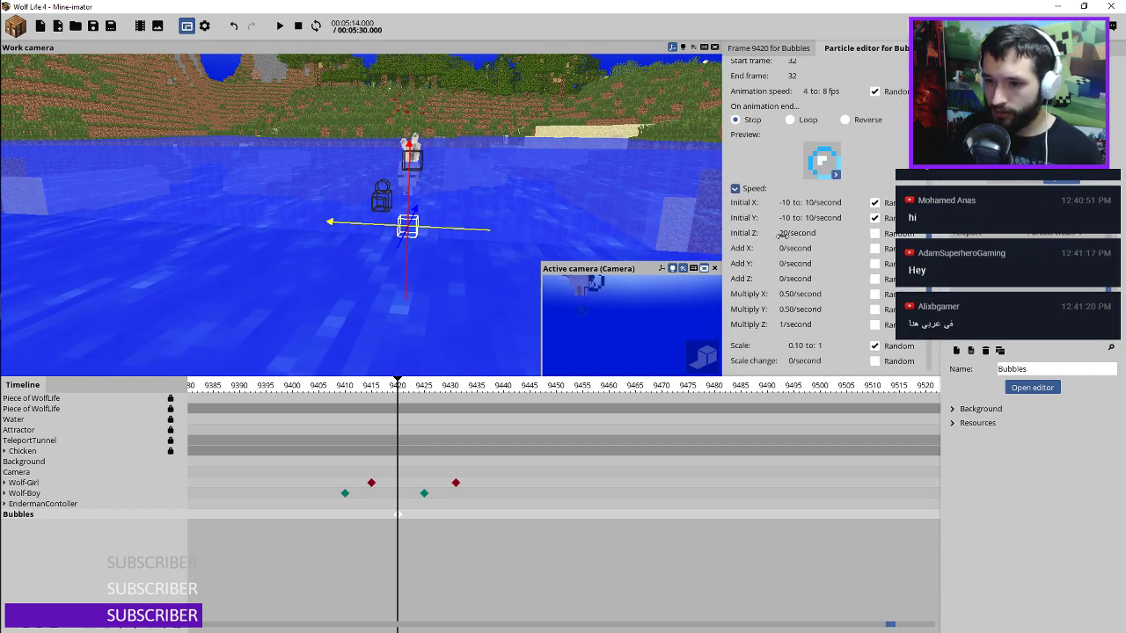
type("5")
key("Return")
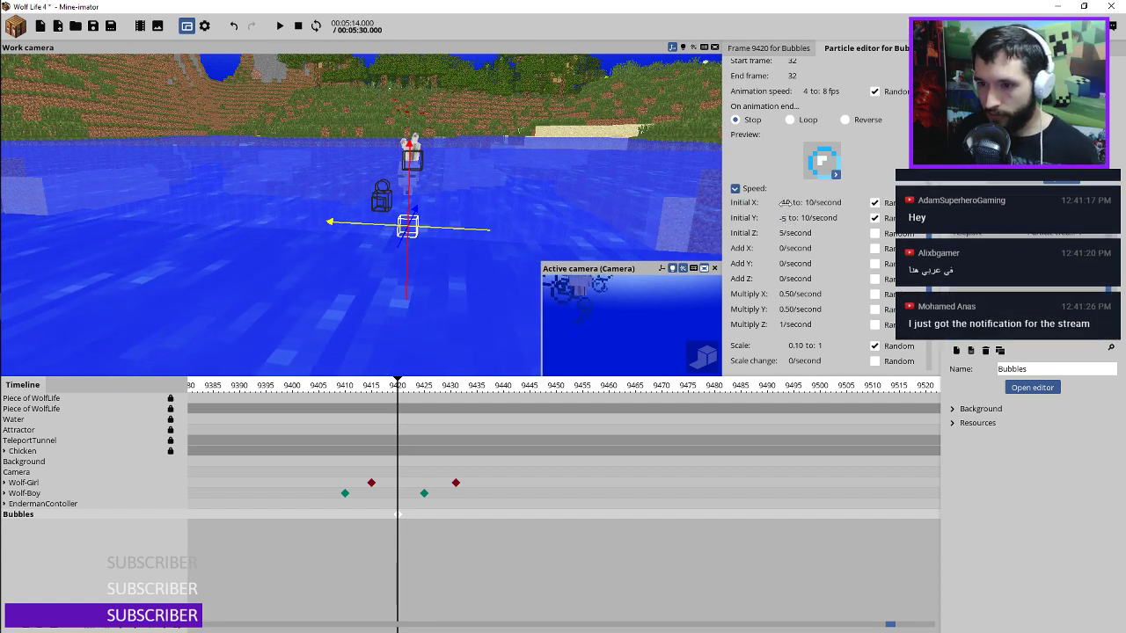
left_click(788, 203)
type("-5")
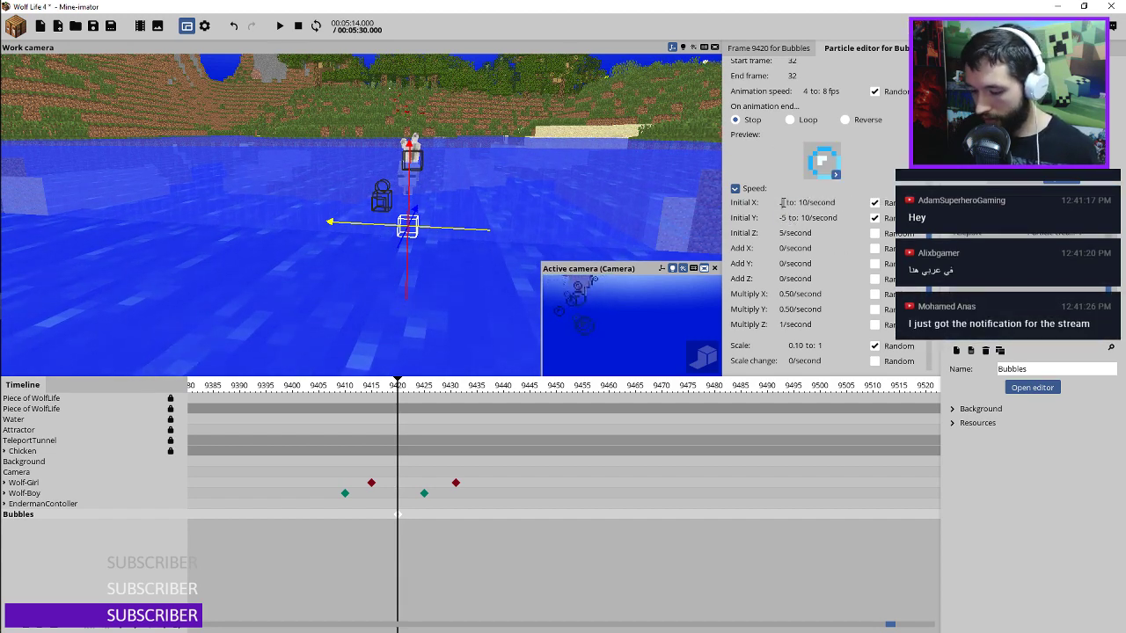
left_click(809, 205)
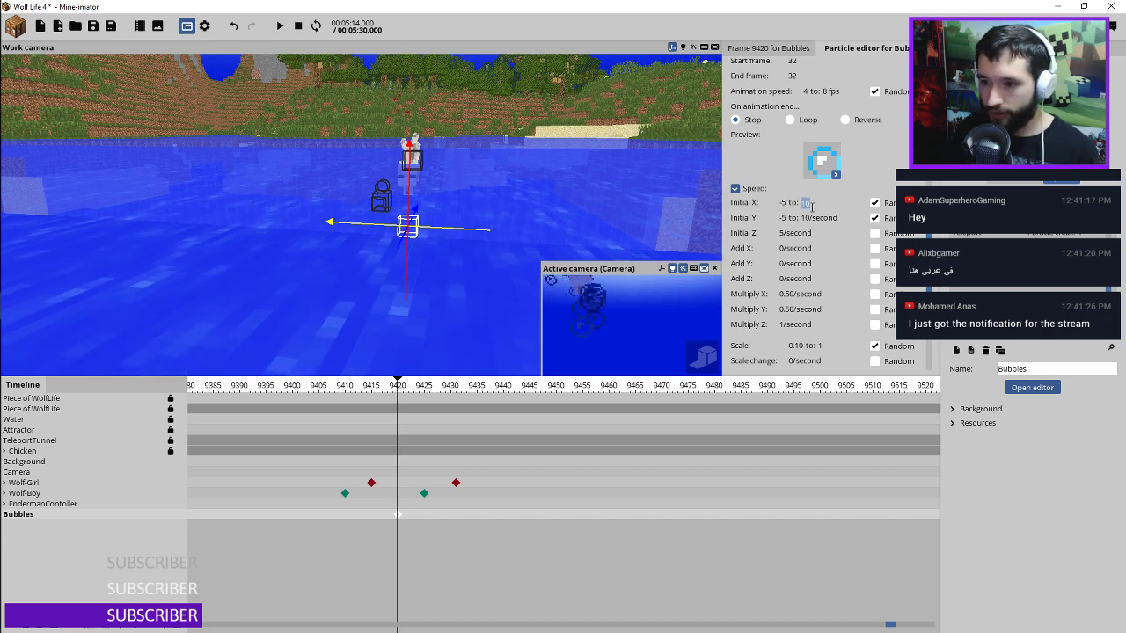
type("5")
left_click(809, 218)
type("5/second")
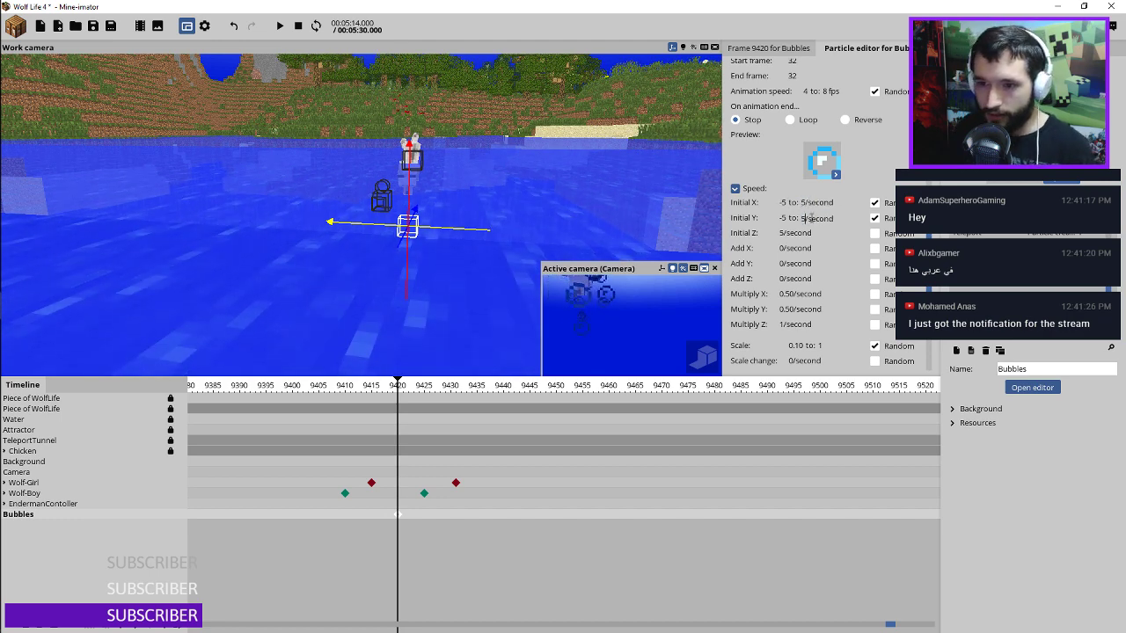
key("Return")
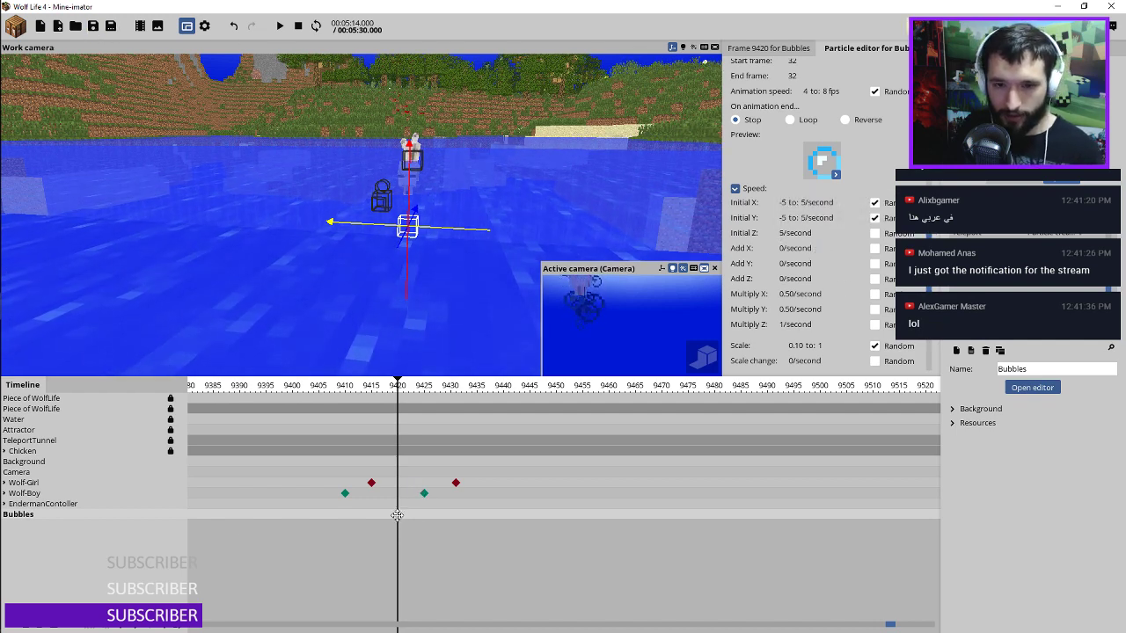
Step: Shift the Bubbles keyframe from frame 9420 to 9419 and raise the emitter to Z 56.40
mouse_move(397, 516)
left_mouse_down()
mouse_move(372, 514)
mouse_move(393, 517)
left_mouse_up()
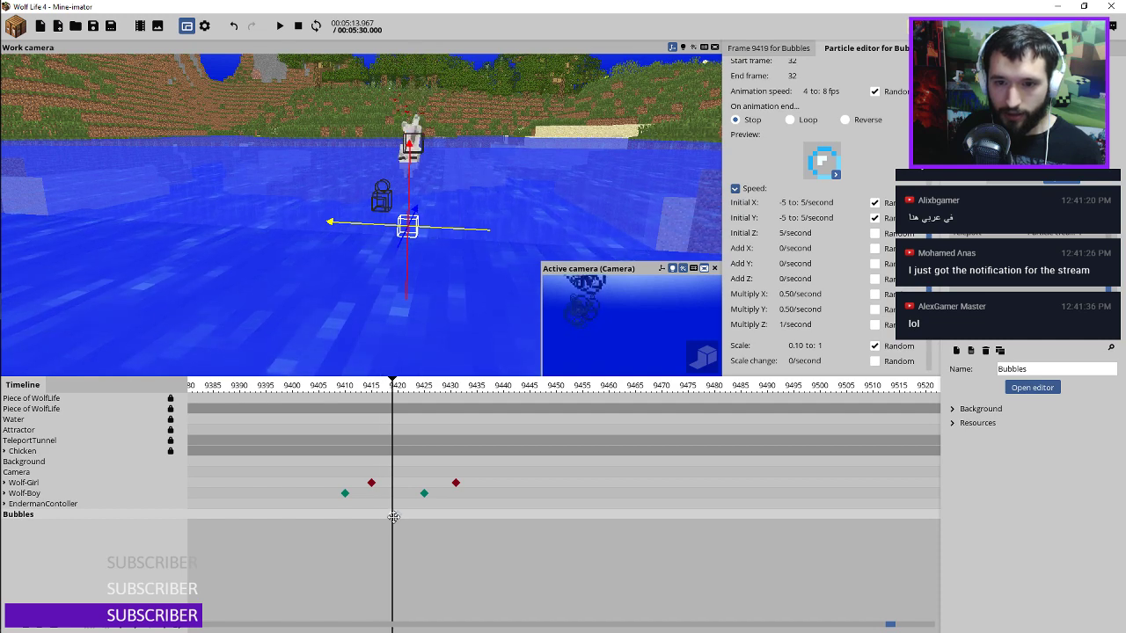
left_click_drag(468, 227, 410, 132)
key("ctrl+z")
left_click(768, 48)
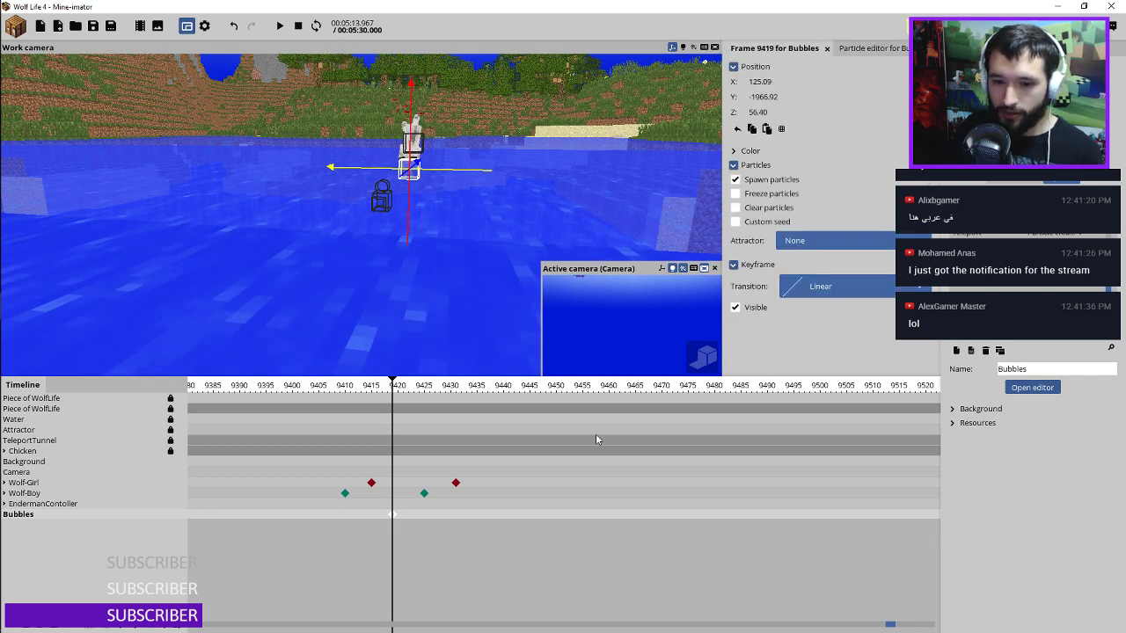
Step: Add a Bubbles keyframe at frame 9410 with Spawn particles disabled
left_click(346, 517)
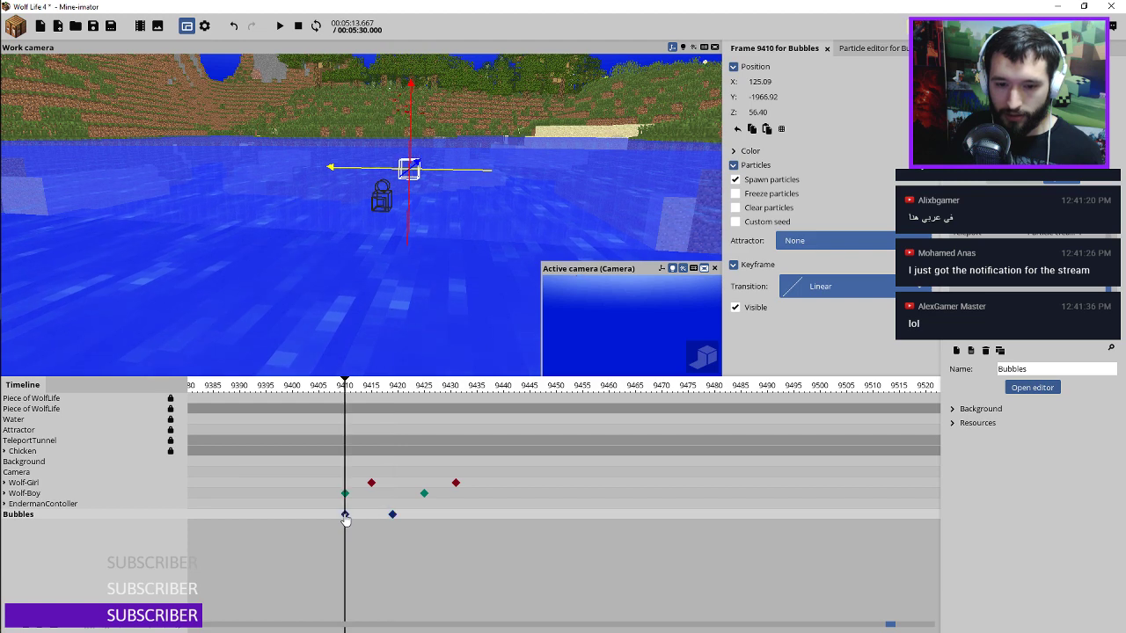
left_click(736, 180)
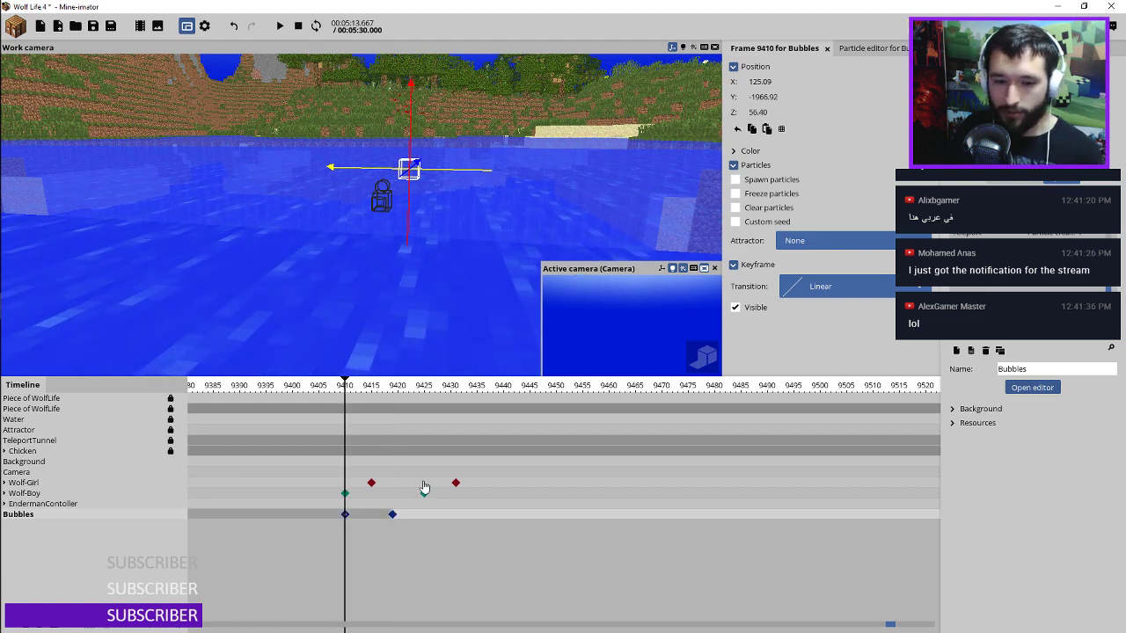
left_click(392, 514)
Step: At frame 9425, lower the Bubbles emitter along the submerged wolf to Z 34.38 and disable Spawn particles
left_click(409, 390)
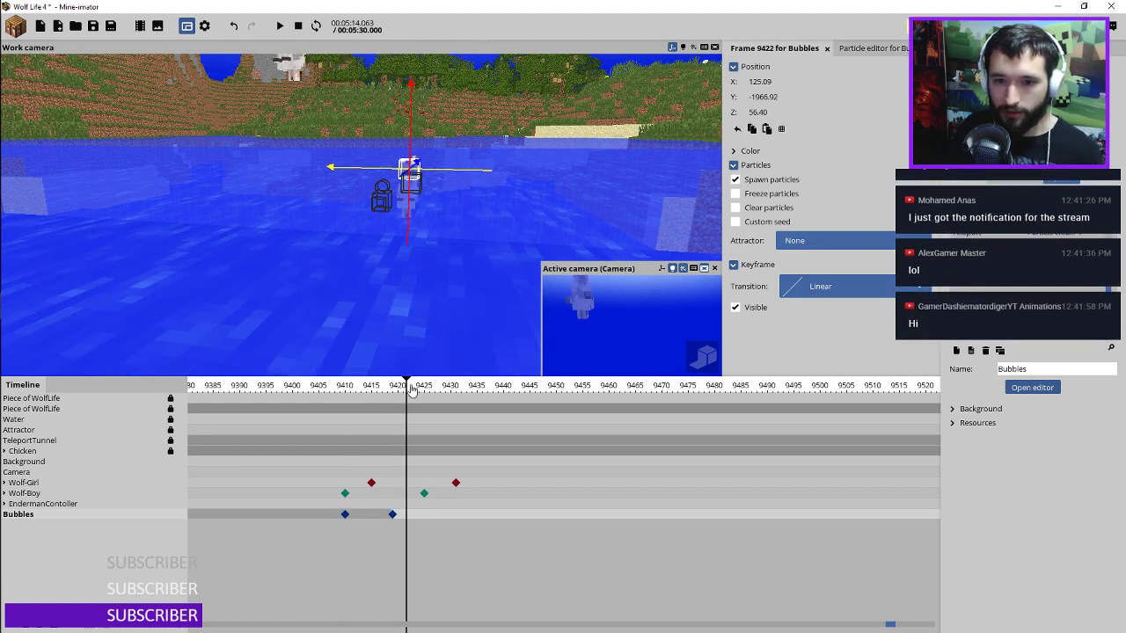
mouse_move(412, 390)
left_mouse_down()
mouse_move(461, 399)
mouse_move(424, 398)
left_mouse_up()
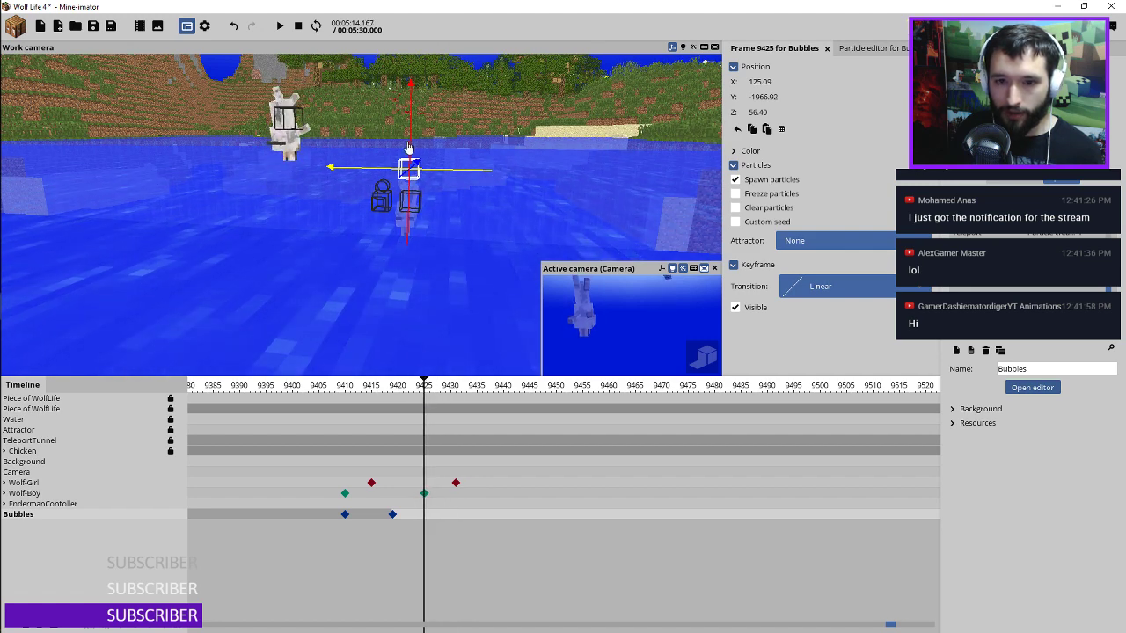
left_click_drag(409, 147, 409, 213)
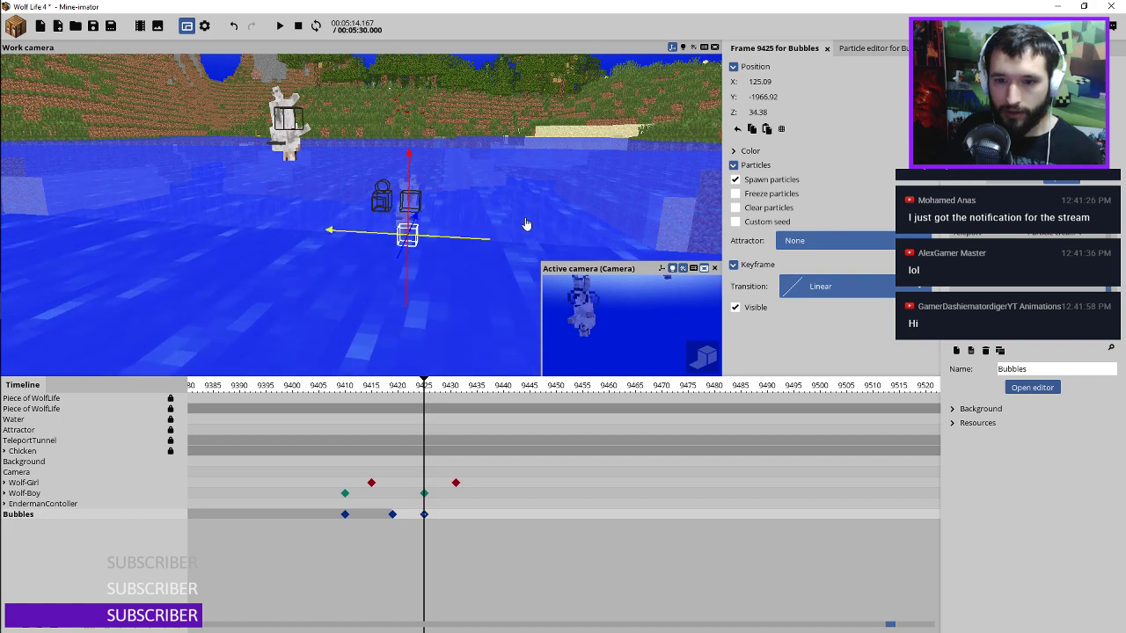
right_click_drag(526, 224, 526, 203)
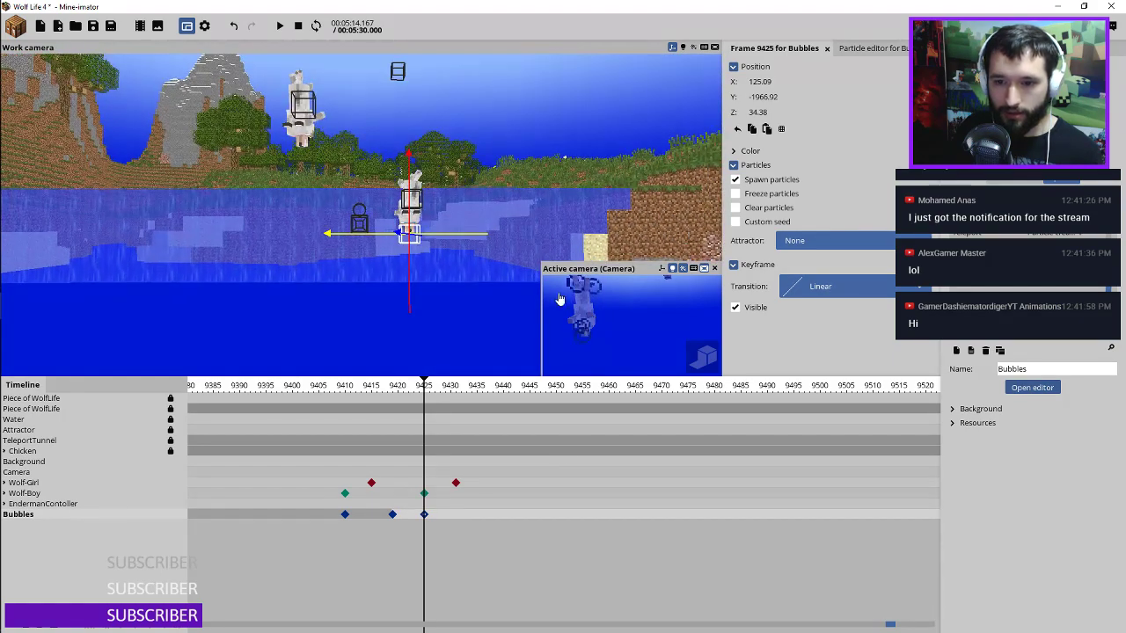
left_click(745, 181)
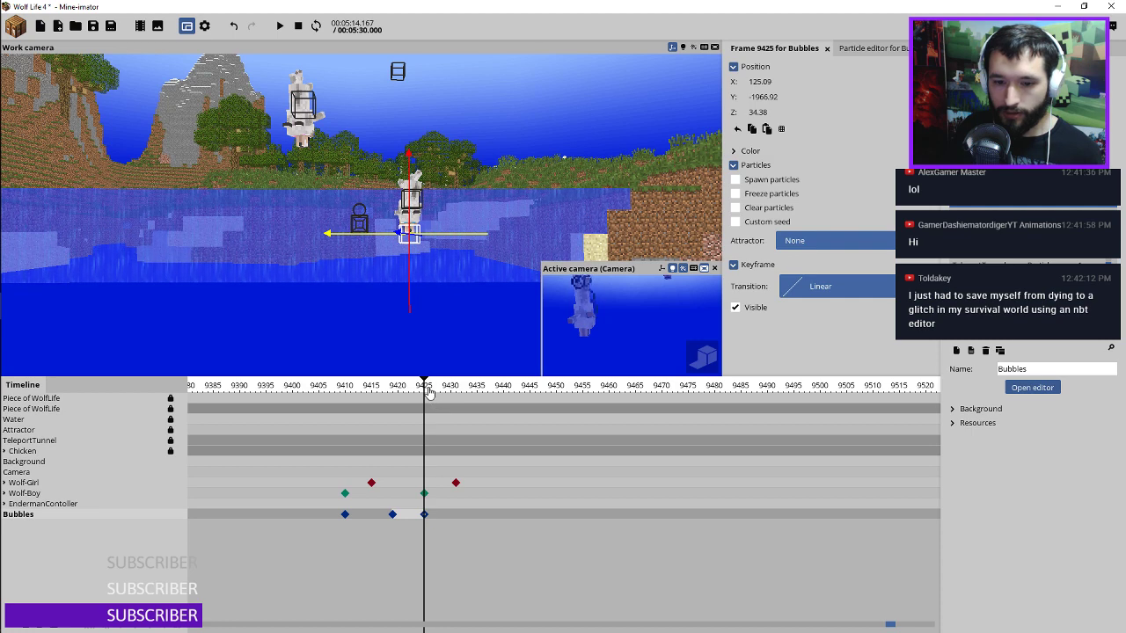
Step: Add a Bubbles keyframe at frame 9429 and open the transition choices of the frame 9425 keyframe
left_click_drag(428, 391, 440, 392)
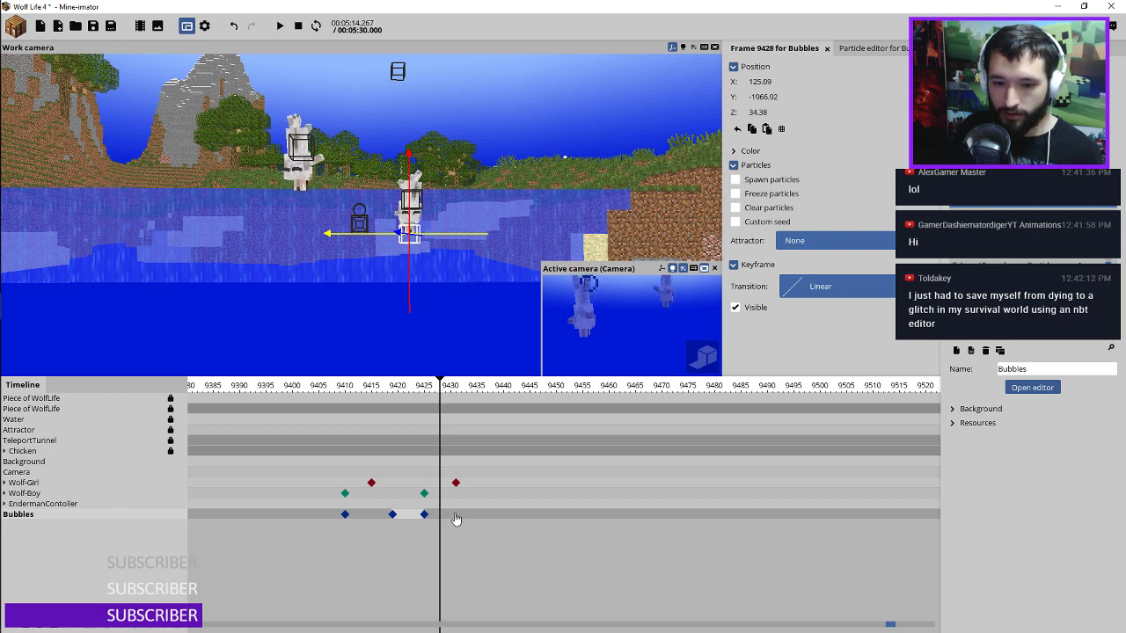
left_click(456, 519)
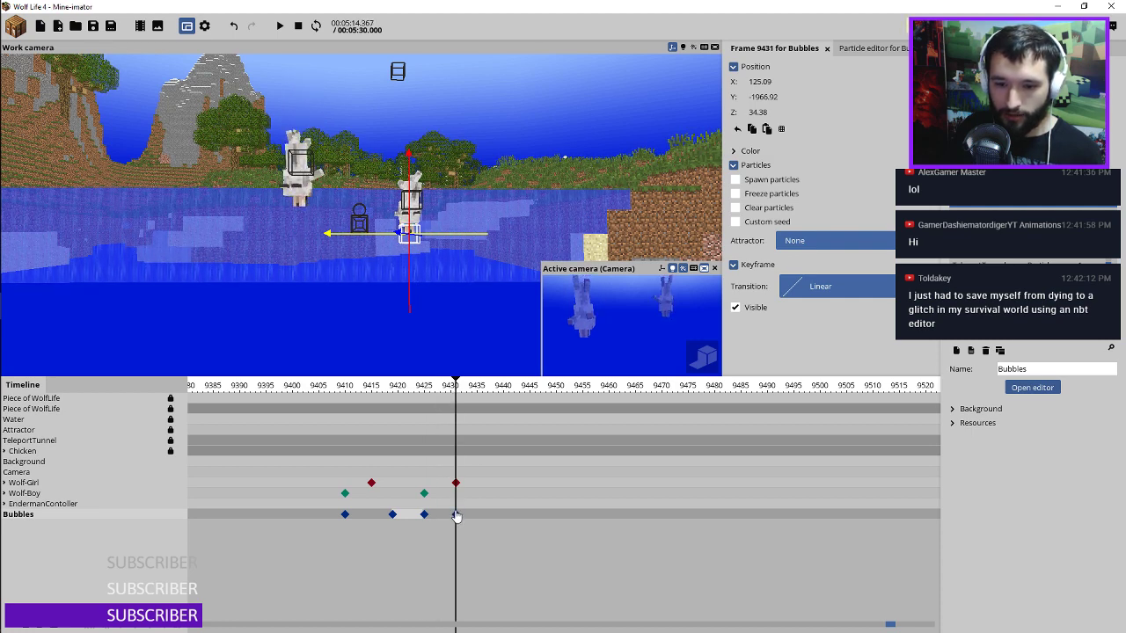
left_click_drag(455, 515, 425, 515)
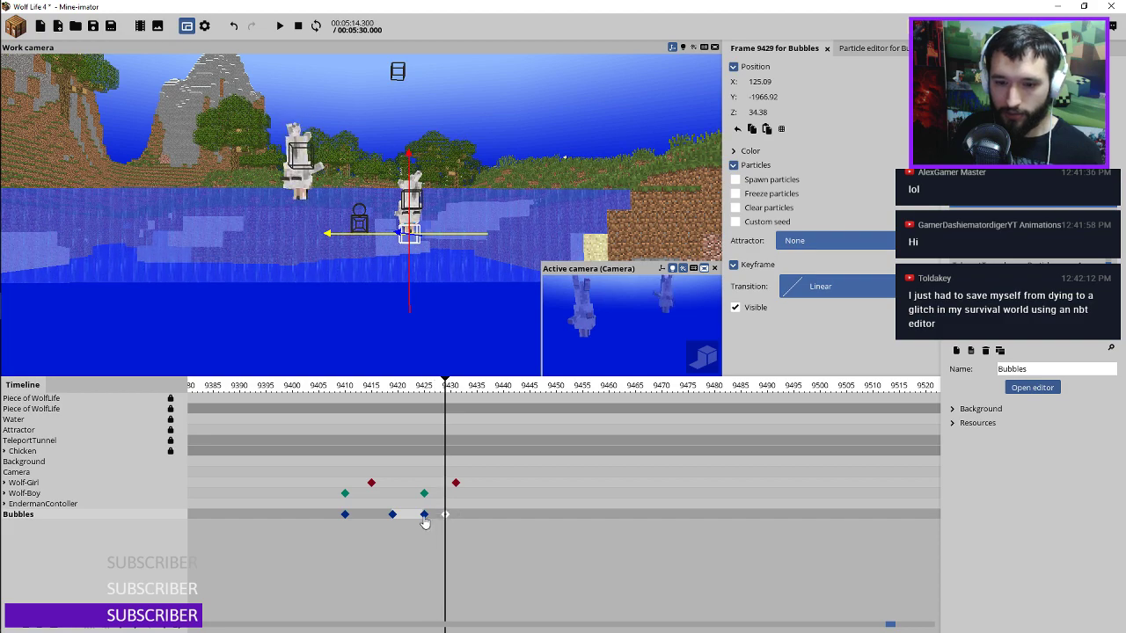
left_click(802, 290)
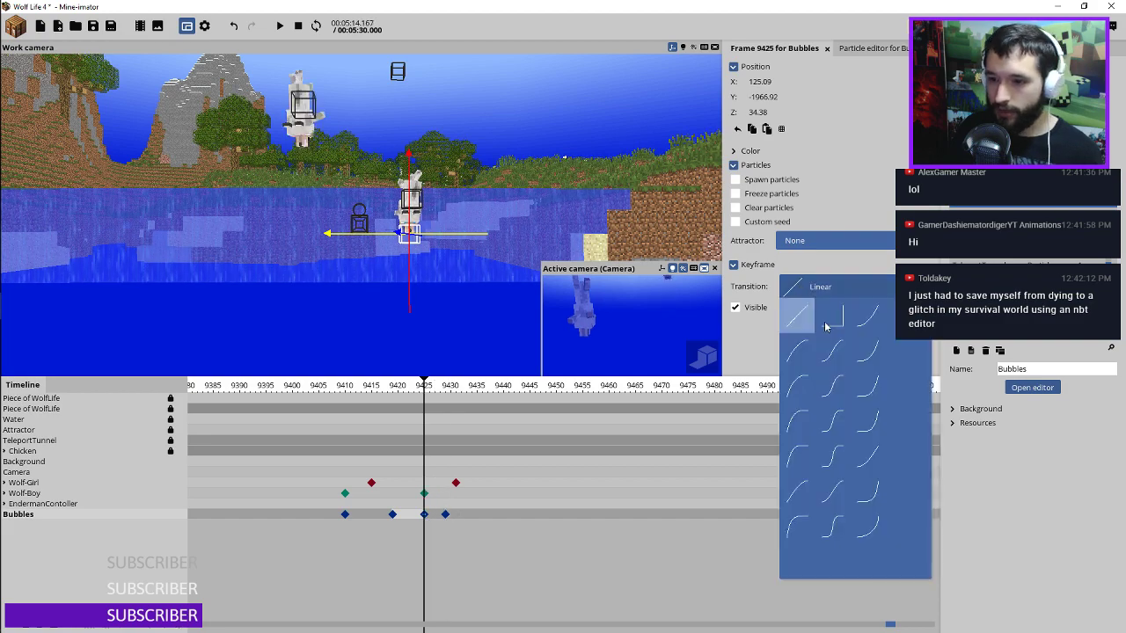
Step: In the frame 9429 keyframe, move the Bubbles emitter to the second wolf's head at X 159.30, Y -1992.24, Z 48.46
left_click(445, 515)
left_click_drag(437, 194, 408, 212)
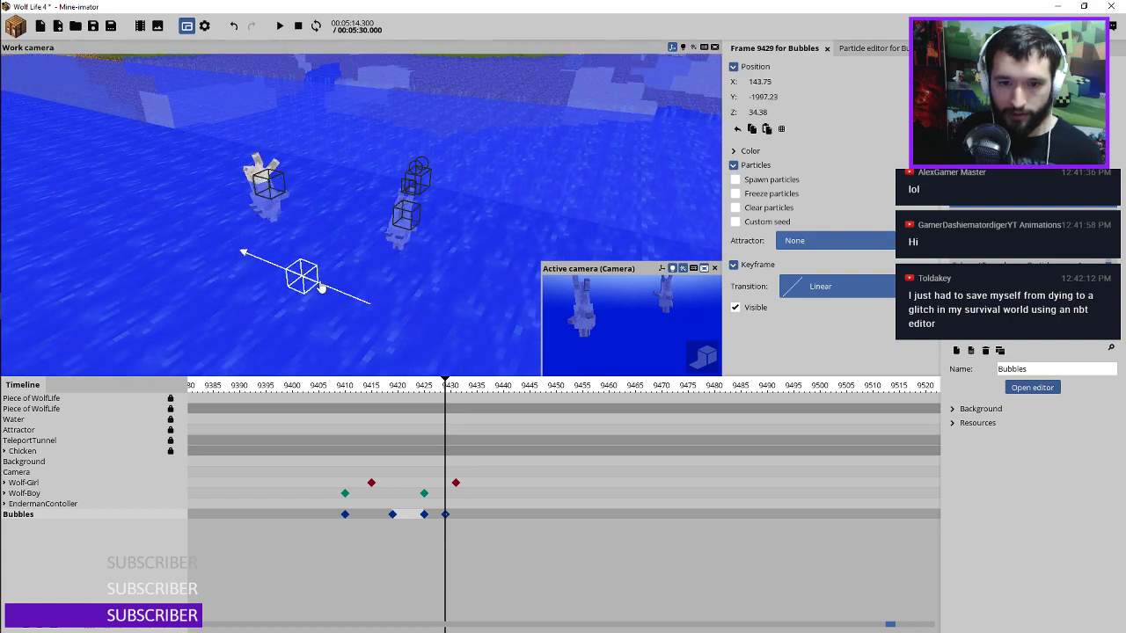
left_click_drag(383, 199, 347, 174)
left_click_drag(318, 217, 256, 219)
left_click_drag(272, 231, 278, 176)
left_click_drag(200, 205, 201, 207)
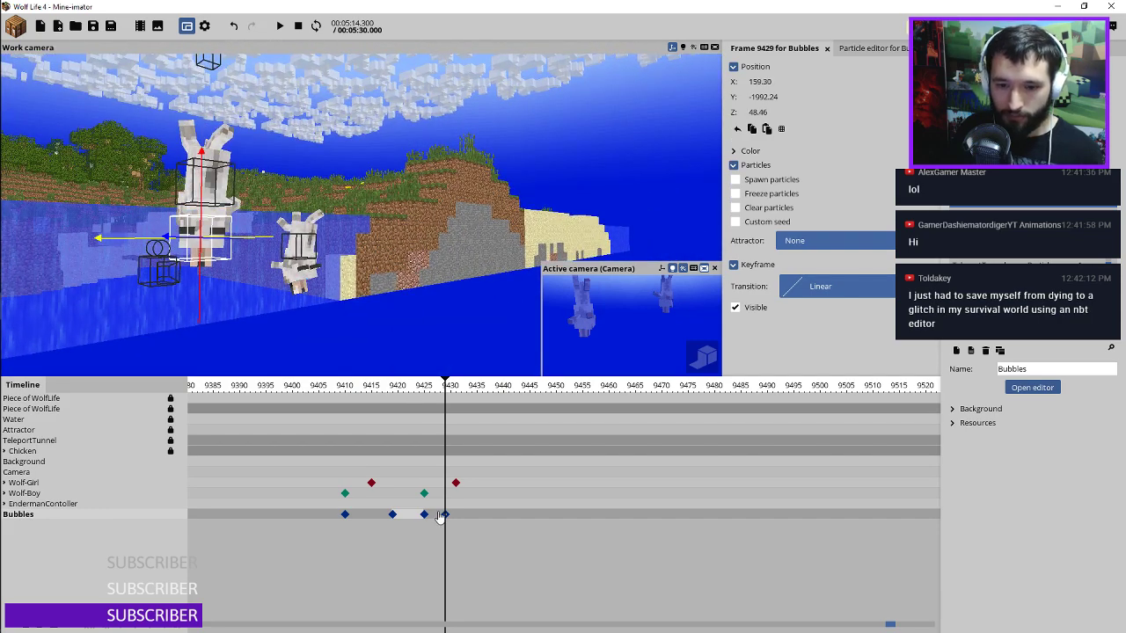
Step: Shift the frame 9429 Bubbles keyframe to frame 9426 and enable Spawn particles on it
left_click_drag(441, 516, 426, 516)
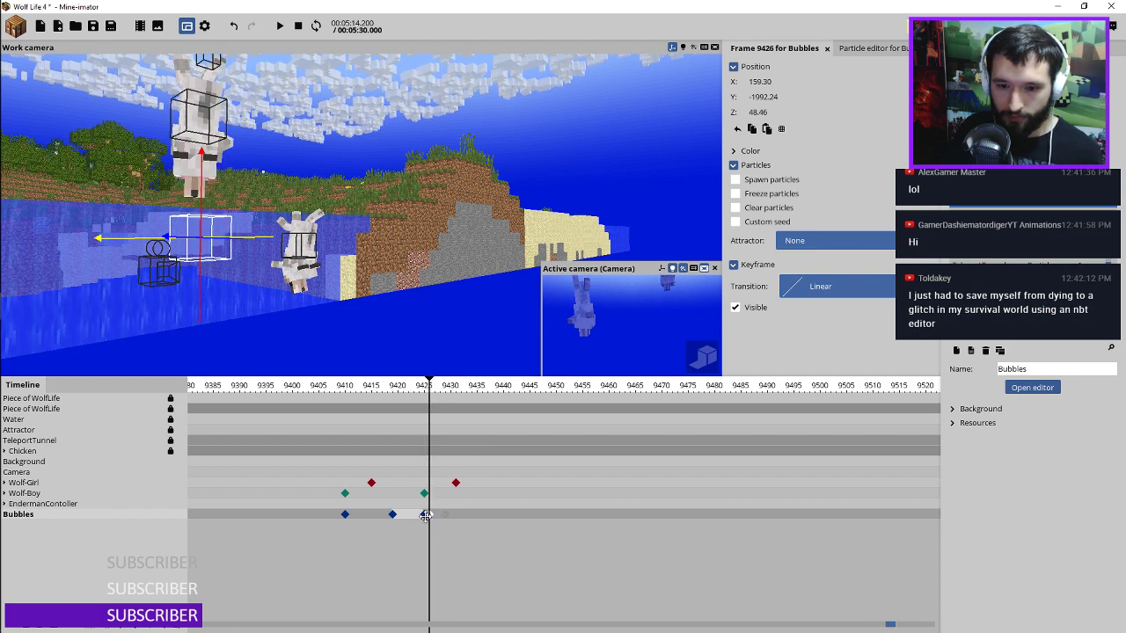
left_click(737, 180)
Step: Lower the Bubbles emitter to Z 42.86 at frame 9432 and raise it to Z 50.91 at frame 9426
mouse_move(440, 391)
left_mouse_down()
mouse_move(480, 392)
mouse_move(424, 392)
mouse_move(460, 395)
left_mouse_up()
left_click_drag(201, 216, 201, 261)
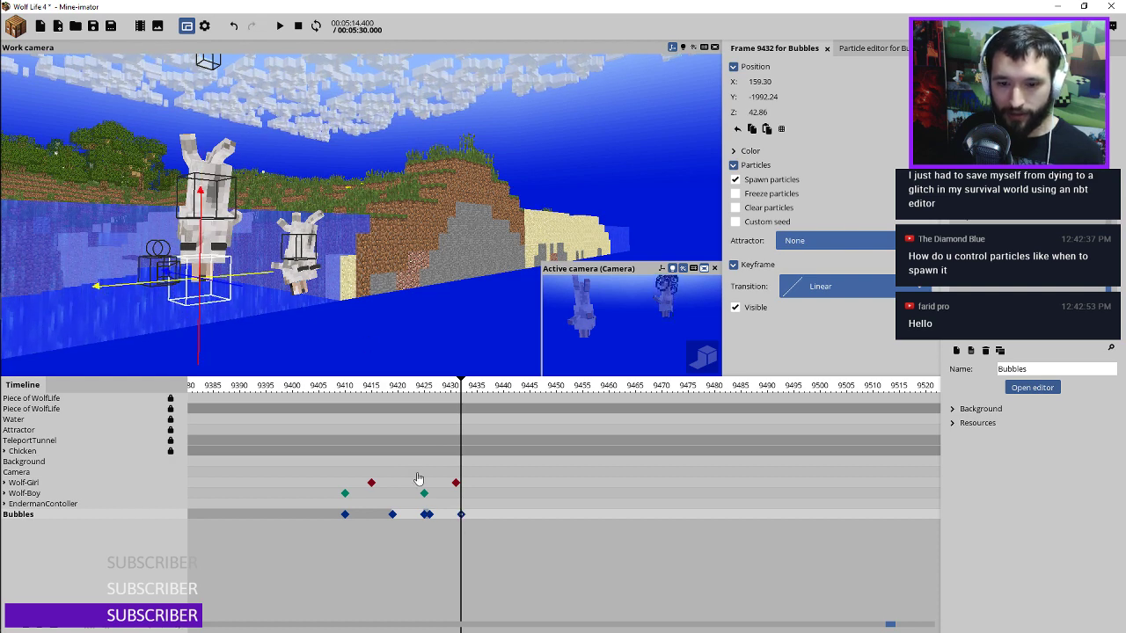
left_click(428, 515)
left_click_drag(203, 204, 204, 186)
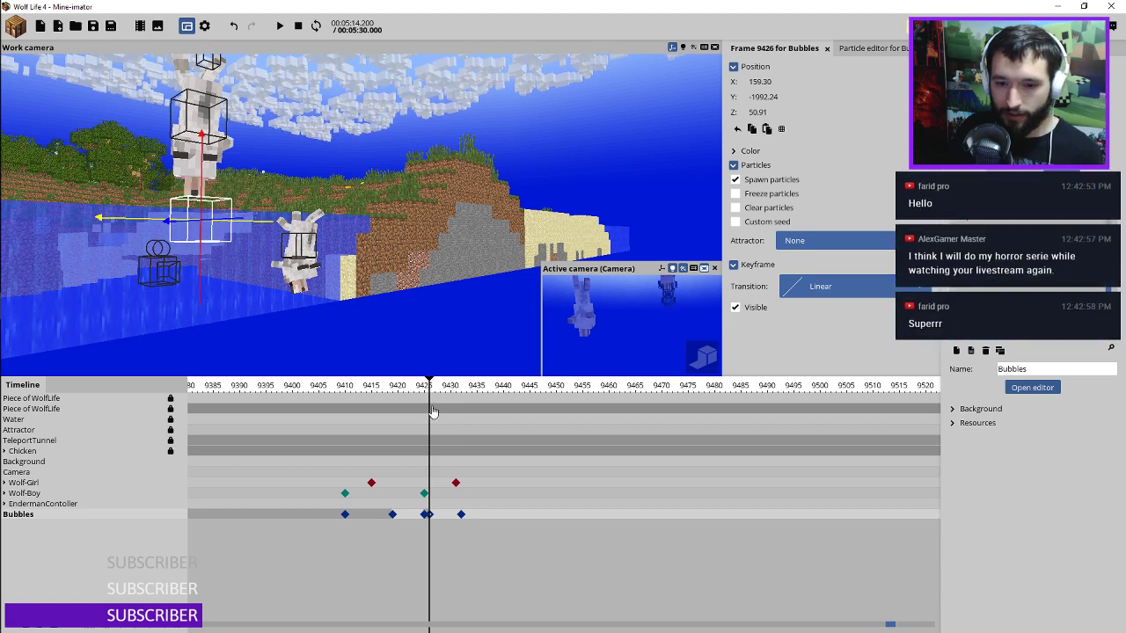
Step: Disable Spawn particles on the frame 9432 Bubbles keyframe and set its transition to Instant
left_click_drag(427, 389, 461, 388)
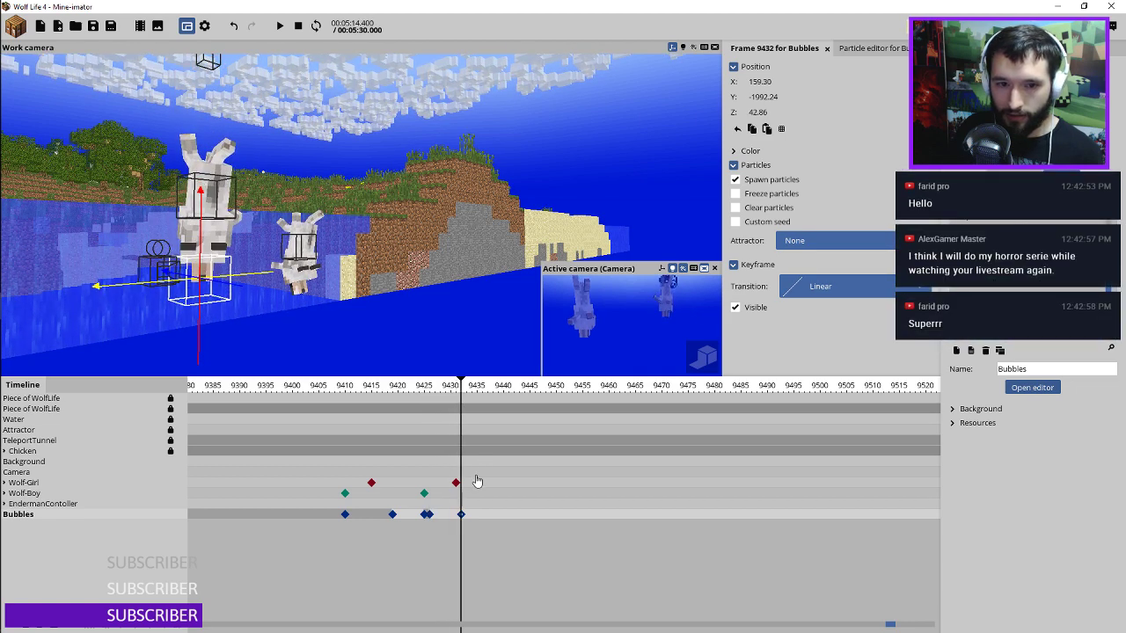
left_click(747, 180)
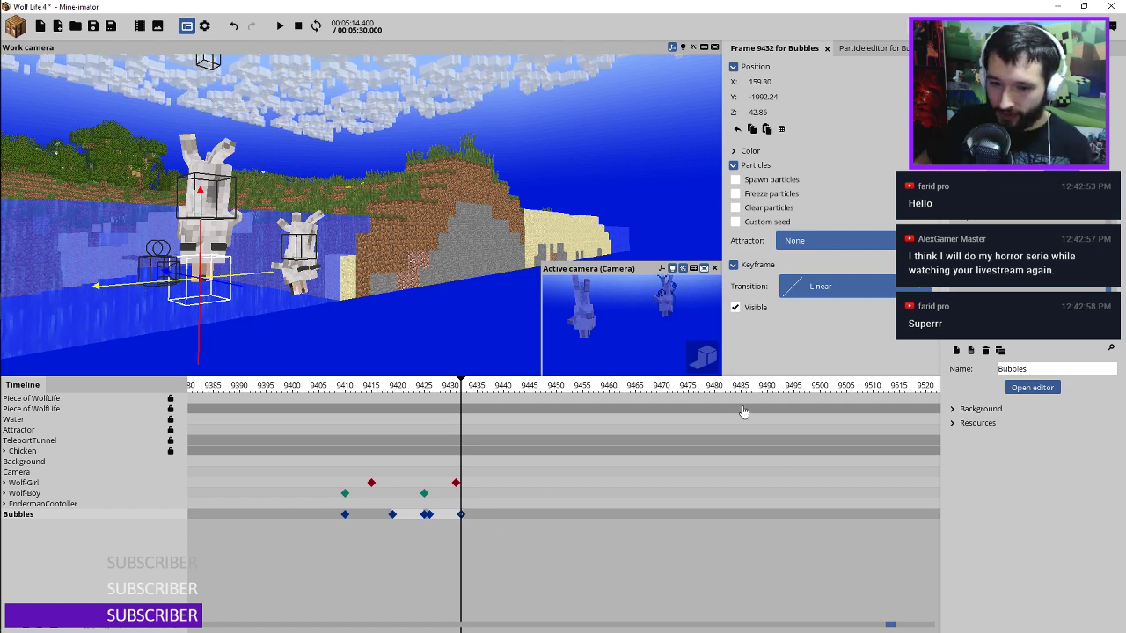
left_click(843, 291)
left_click(829, 318)
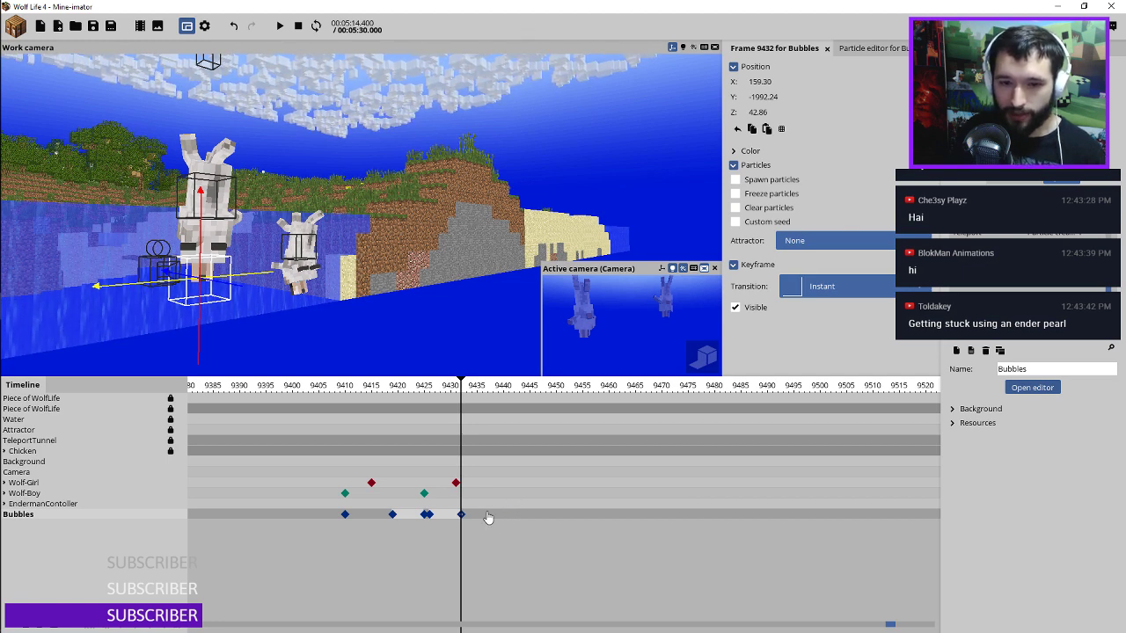
Step: Play the plunge from about frame 9400, and scrub to frame 9430 to examine the bubbles around both wolves
left_click_drag(400, 385, 294, 388)
key("space")
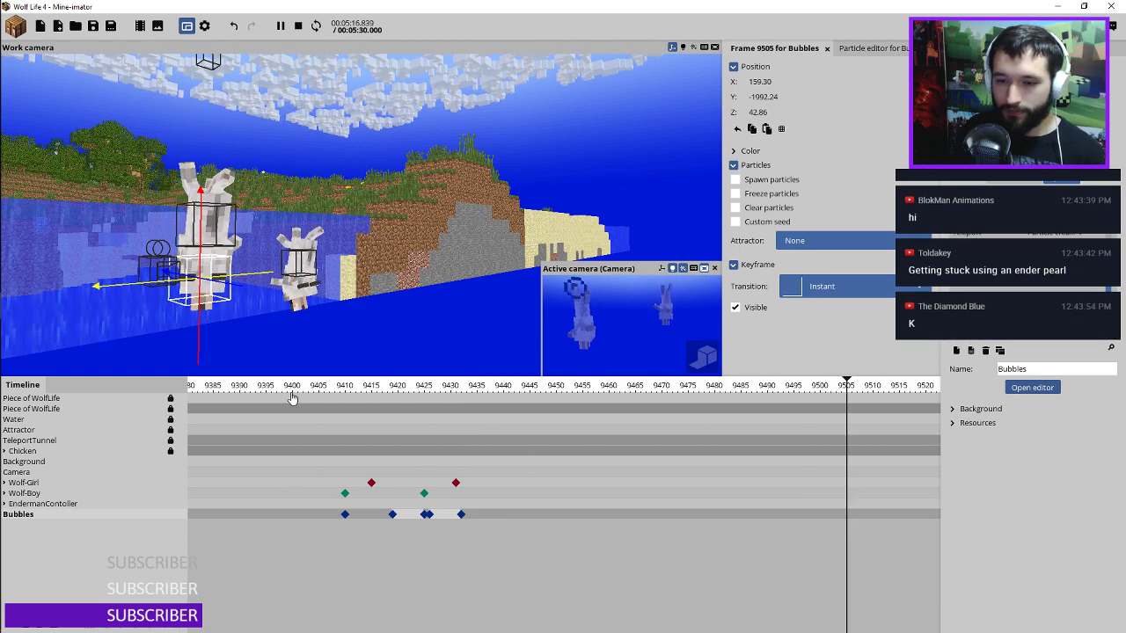
key("space")
left_click(431, 387)
left_click_drag(431, 387, 450, 393)
Step: Set the Bubbles particle spawn rate to 500 per minute
left_click(873, 48)
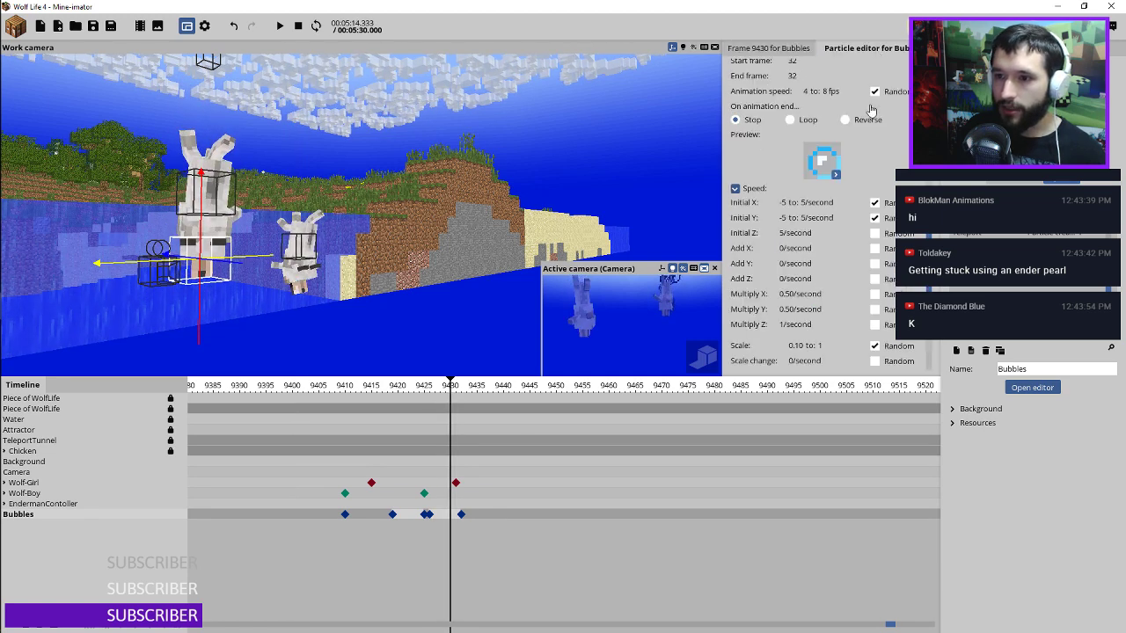
scroll(818, 215, "up", 5)
left_click(771, 106)
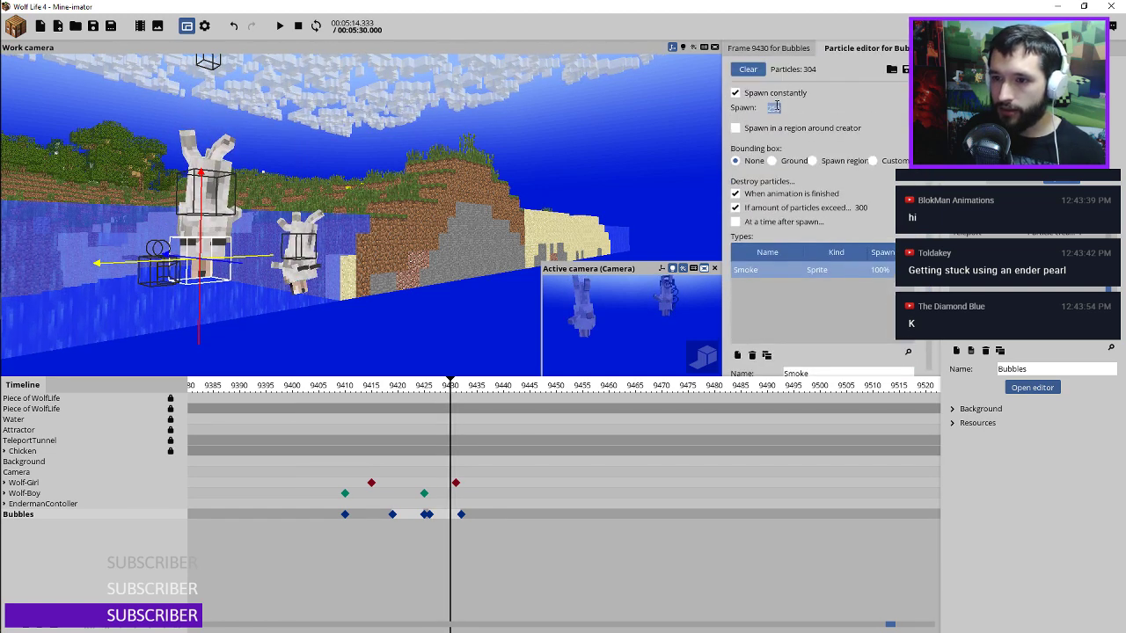
type("50")
key("Return")
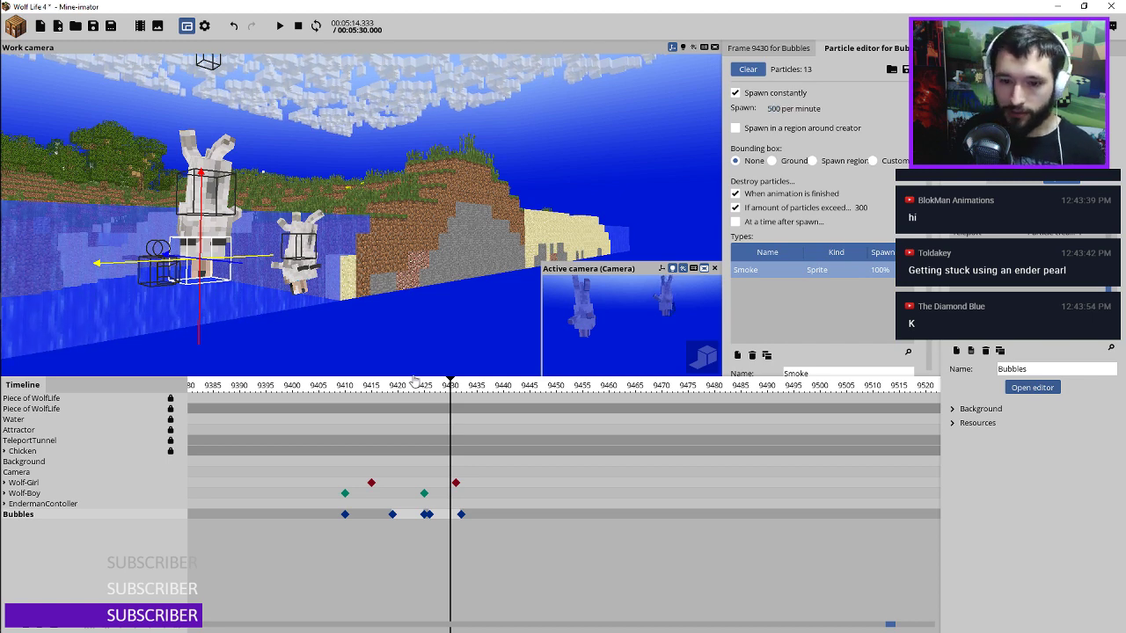
Step: Replay the plunge from frame 9410 several times to examine the bubbles around both wolves
left_click(345, 385)
key("space")
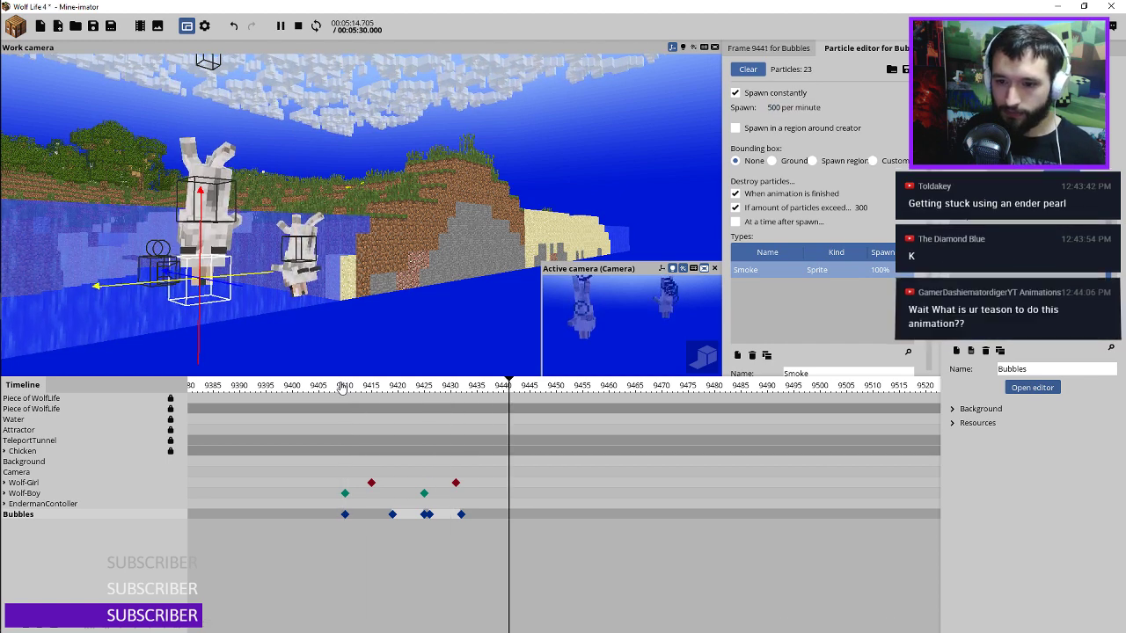
key("space")
key("space")
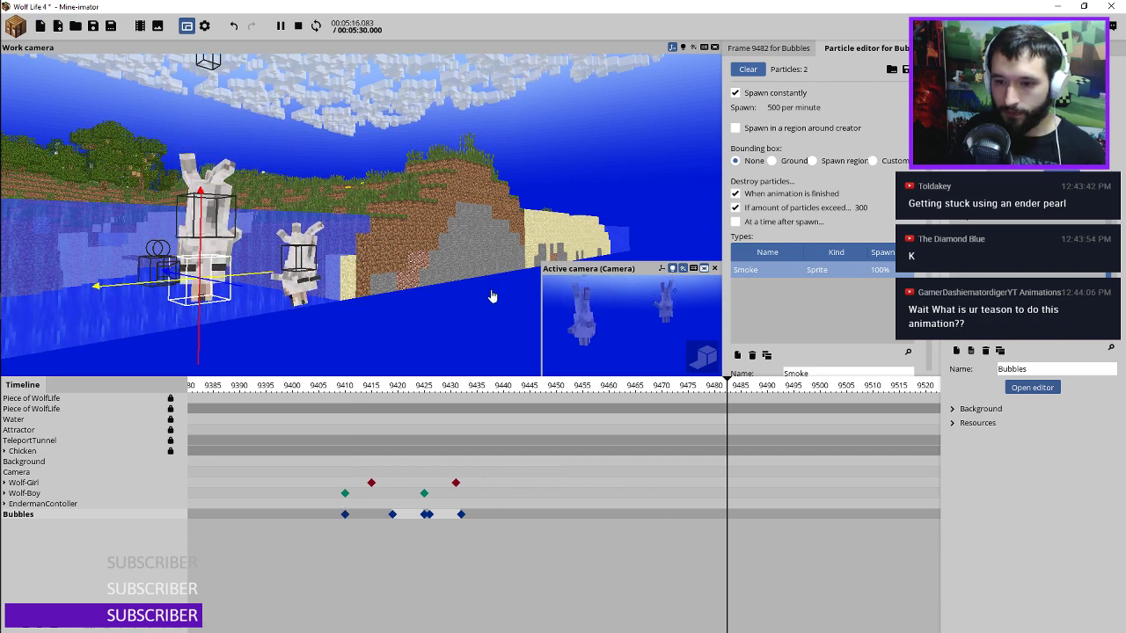
key("space")
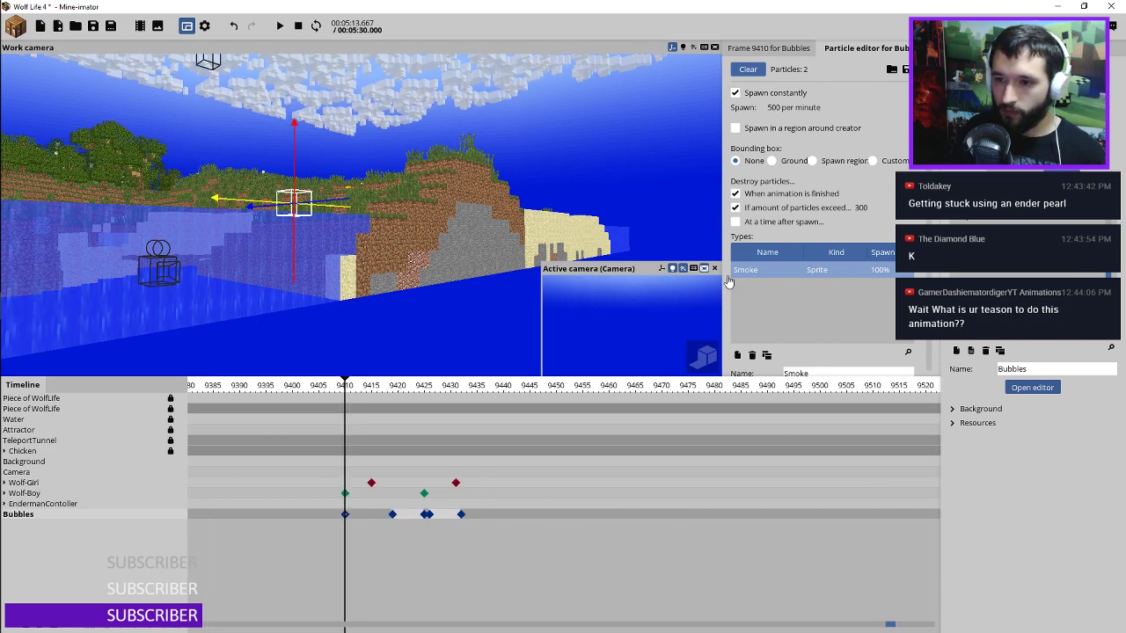
key("space")
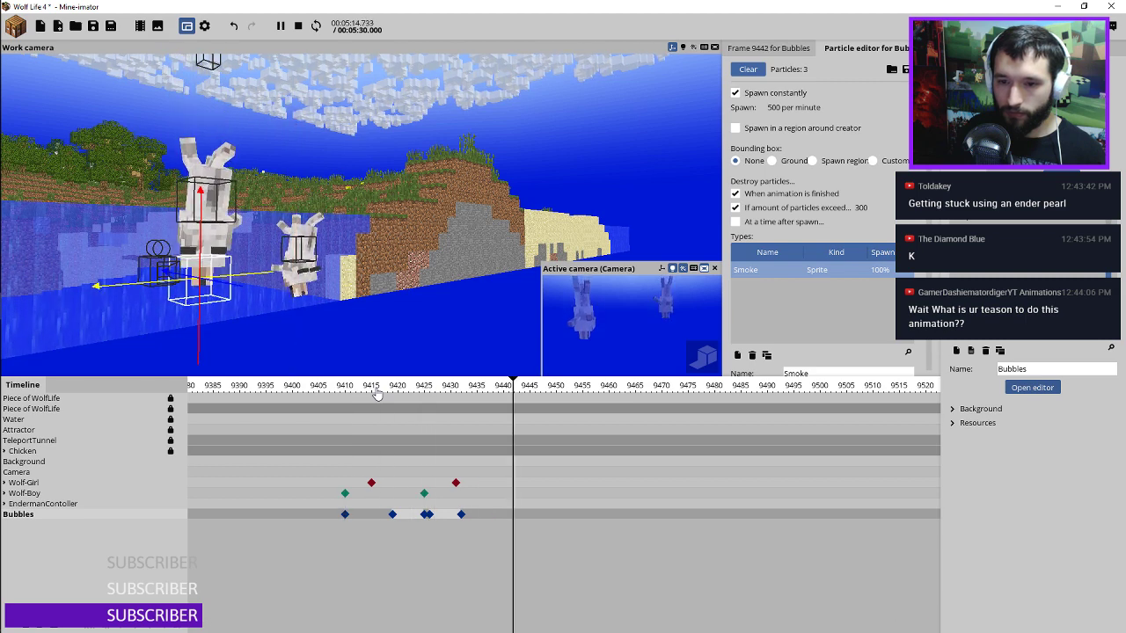
left_click(377, 393)
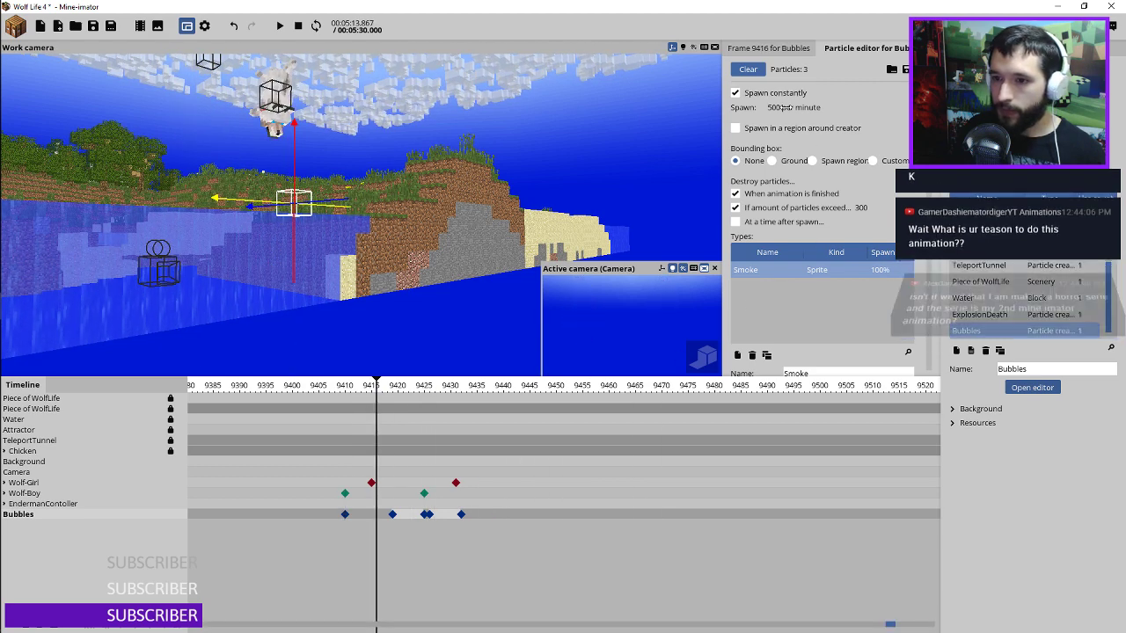
Step: Turn off constant spawning for the Bubbles particles and set the spawn amount to 15
left_click(735, 94)
key("space")
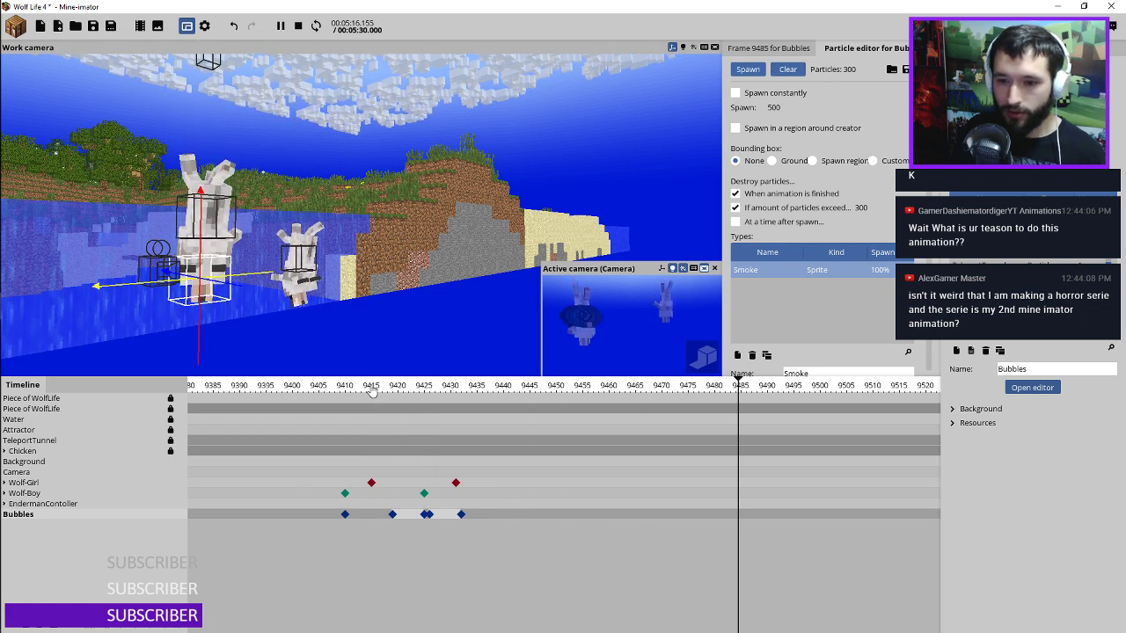
key("space")
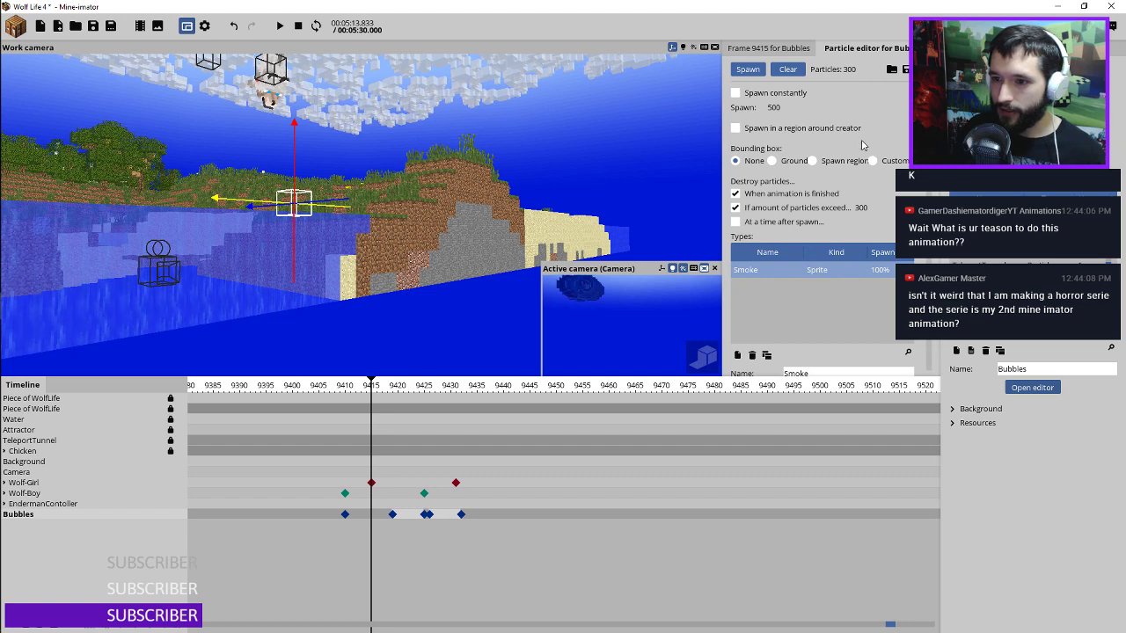
left_click(770, 107)
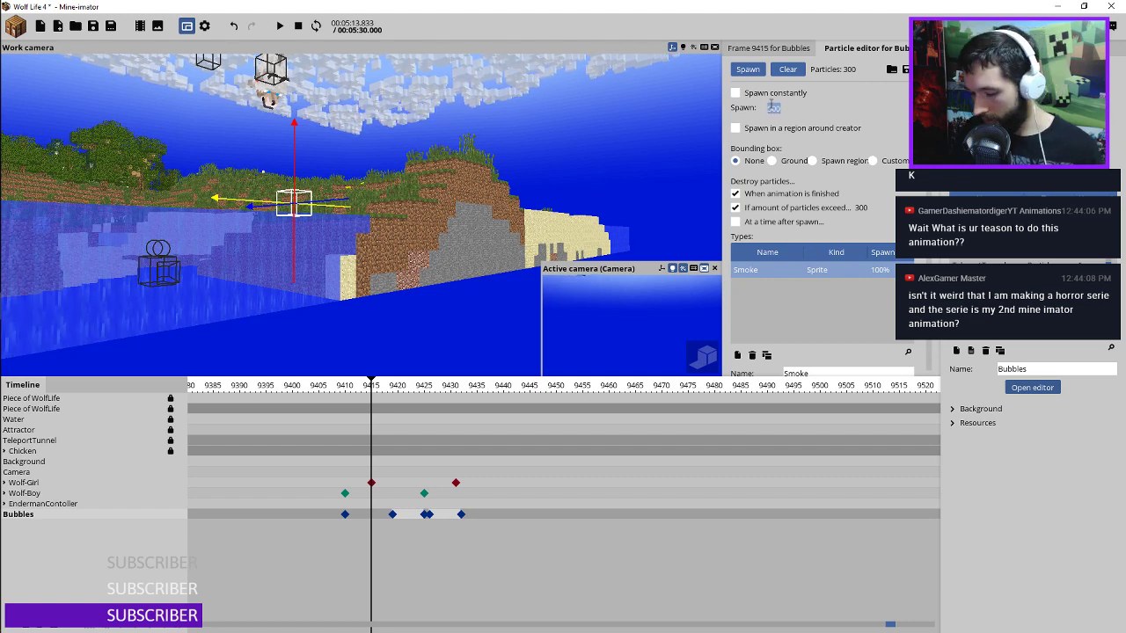
type("15")
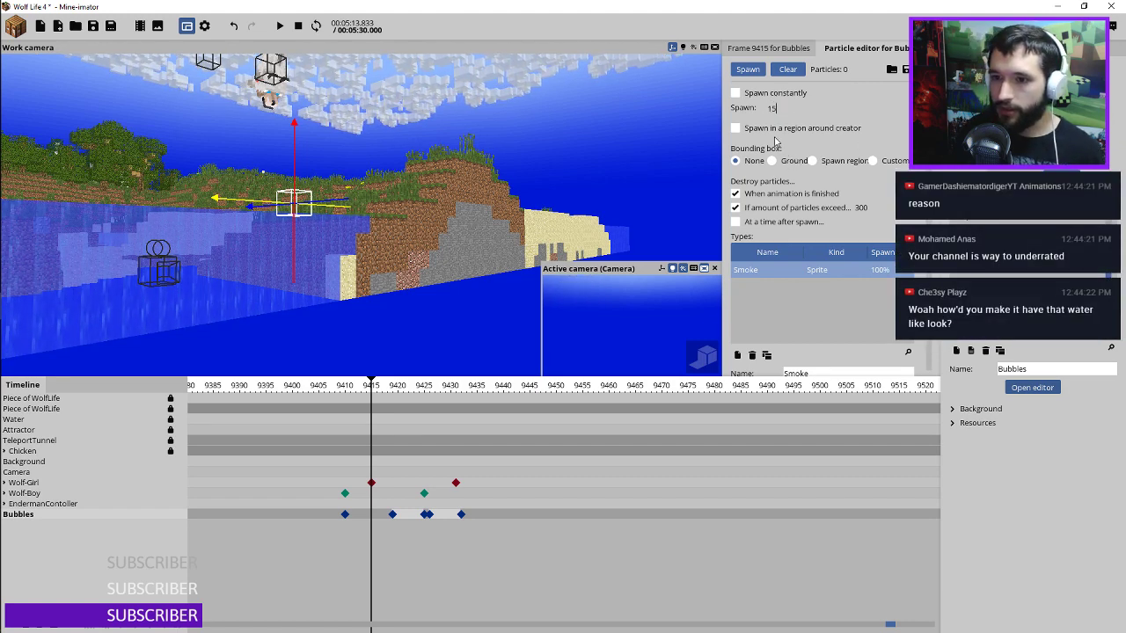
Step: Enable spawning in a sphere region around the Bubbles creator with radius 7.31, and scrub to frame 9432 to check it
left_click(756, 128)
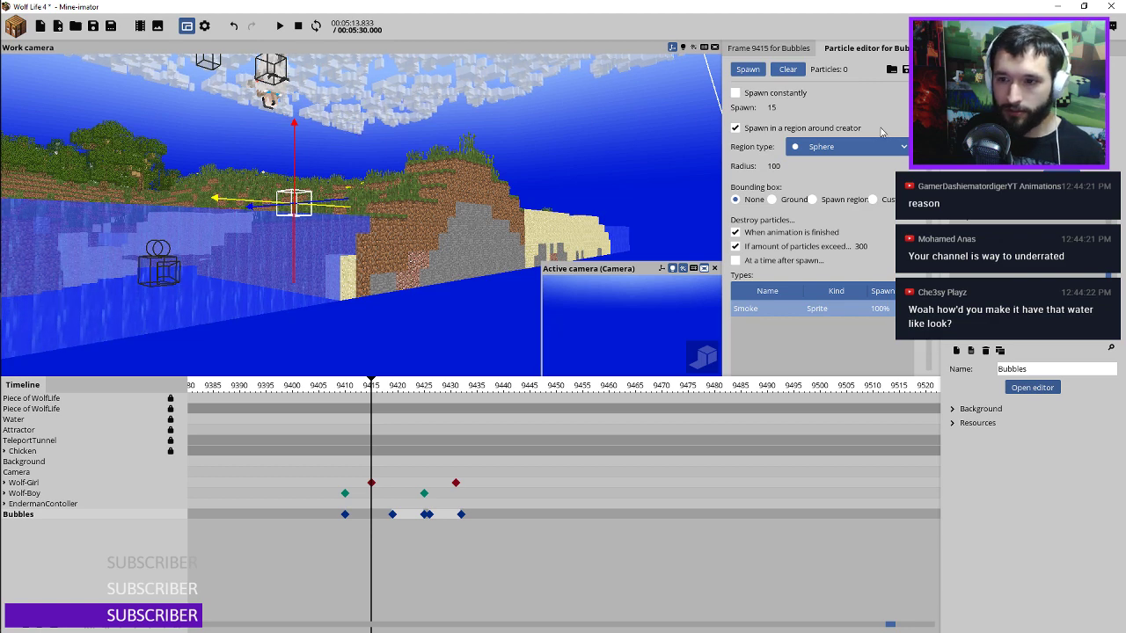
left_click_drag(776, 166, 637, 164)
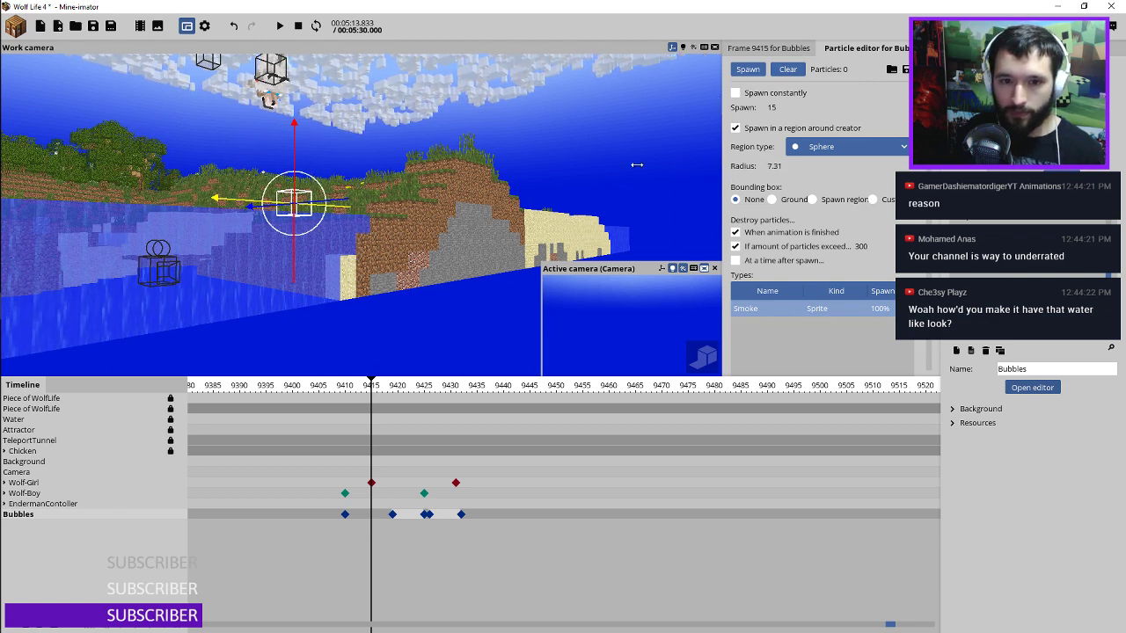
left_click_drag(373, 394, 463, 407)
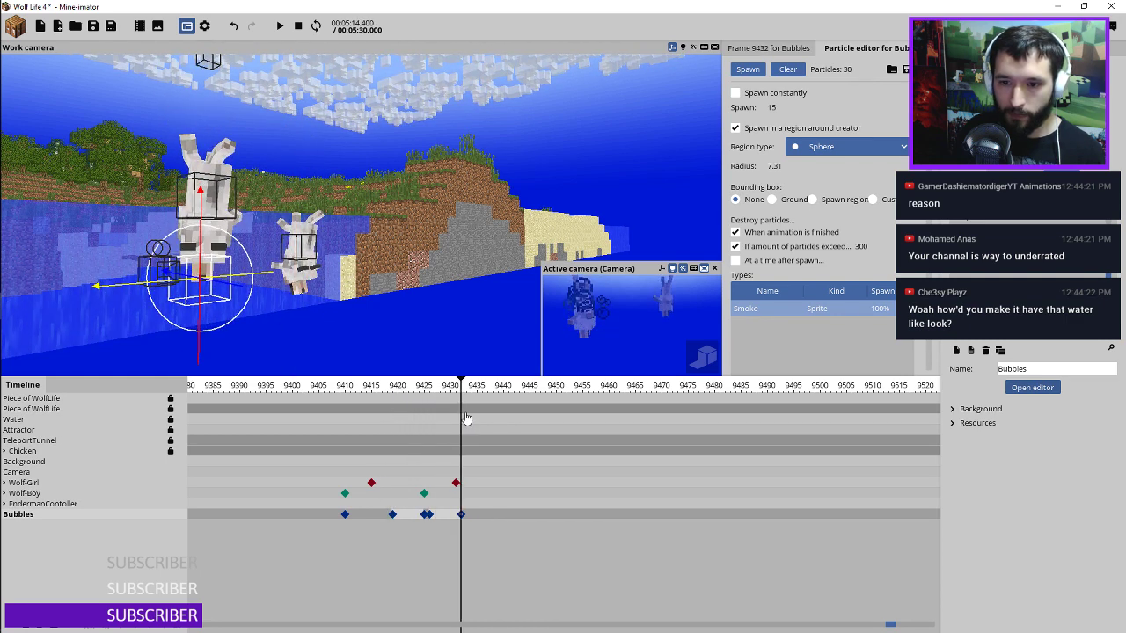
Step: Set the Bubbles spawn amount to 5 and add Bubbles keyframes at frames 9420, 9421, 9423 and 9424
left_click(773, 107)
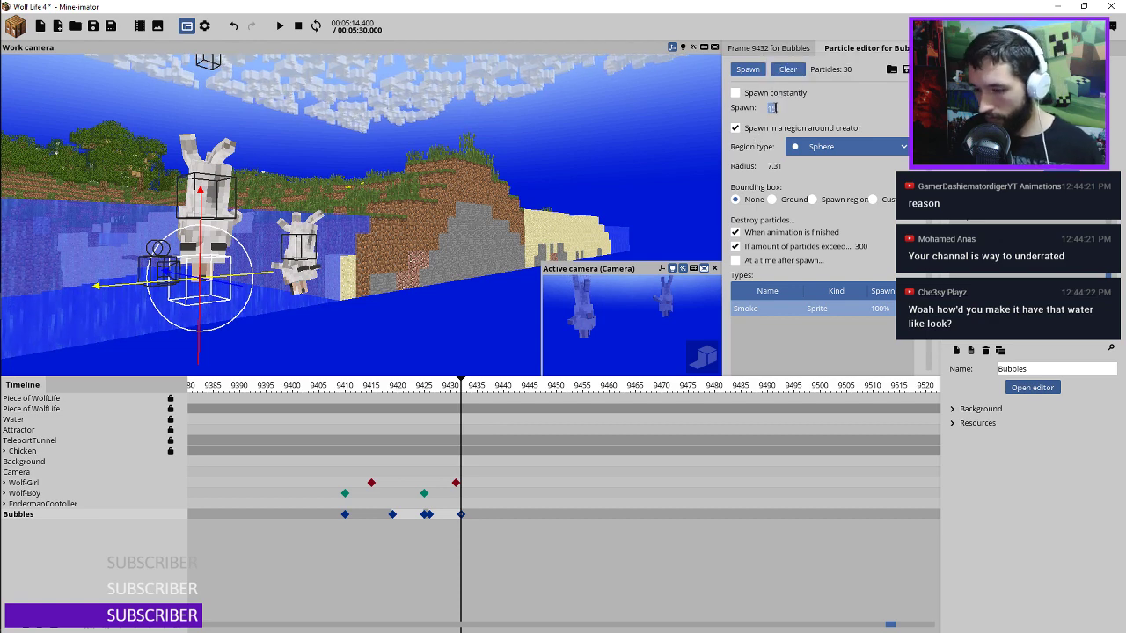
left_click(398, 518)
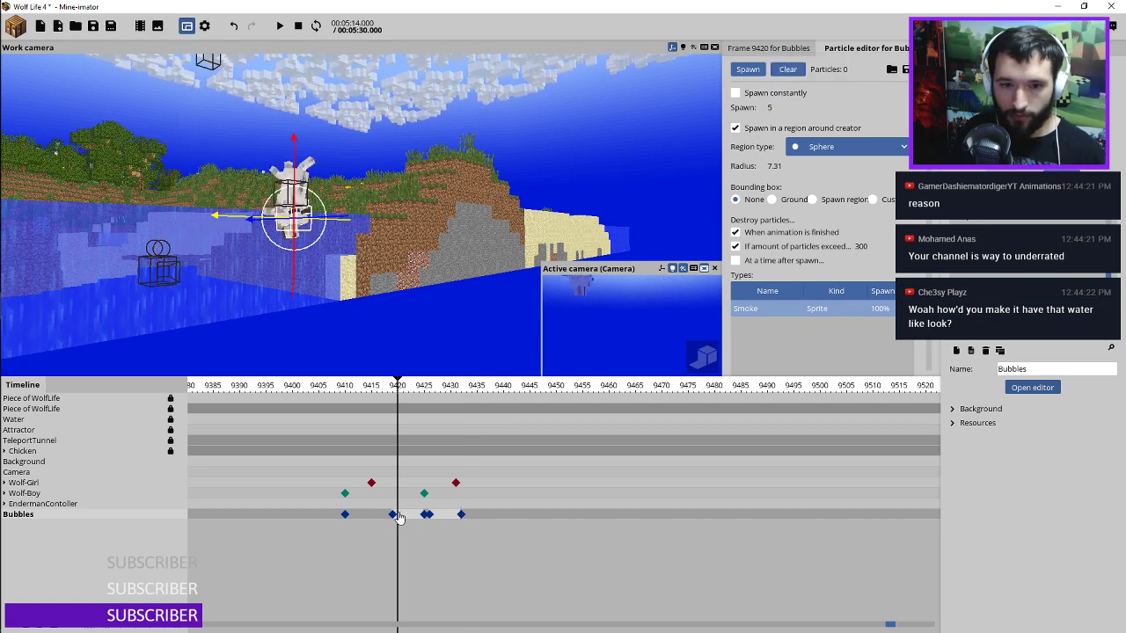
scroll(405, 517, "up", 4)
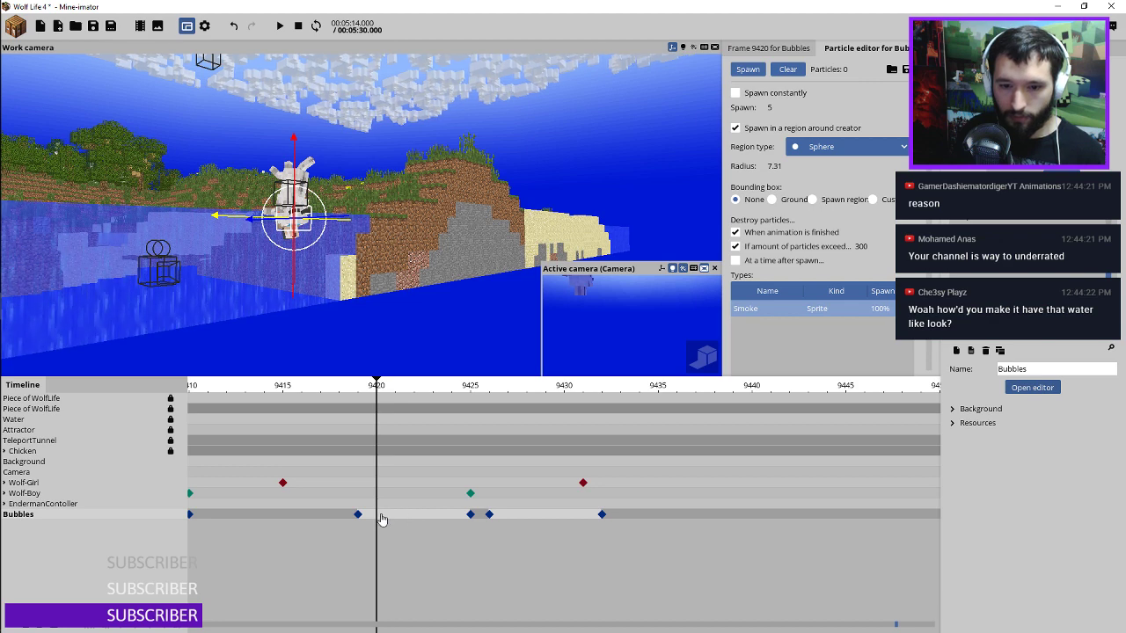
left_click(402, 518)
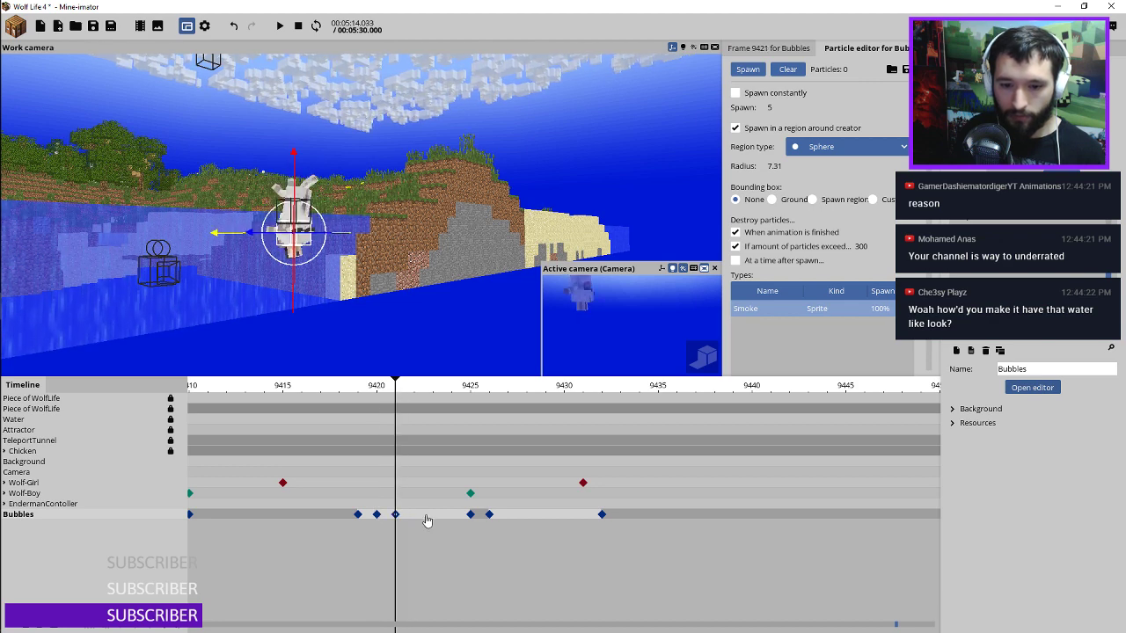
left_click(436, 520)
left_click(451, 523)
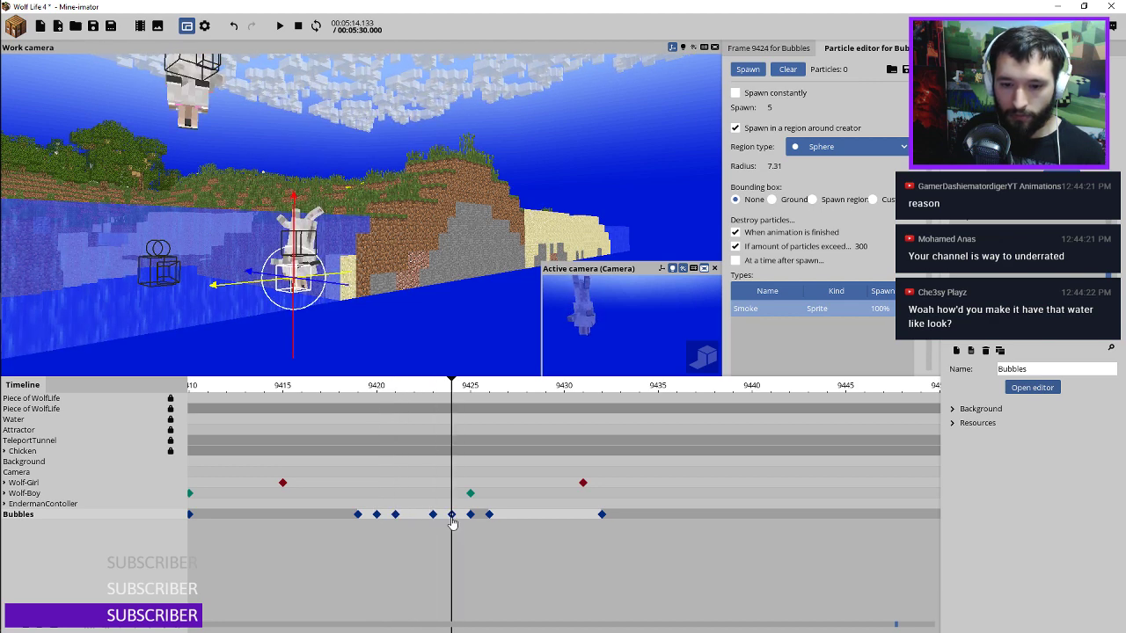
Step: Play the plunge, delete the Bubbles keyframes at frames 9420 and 9424, and replay it
key("space")
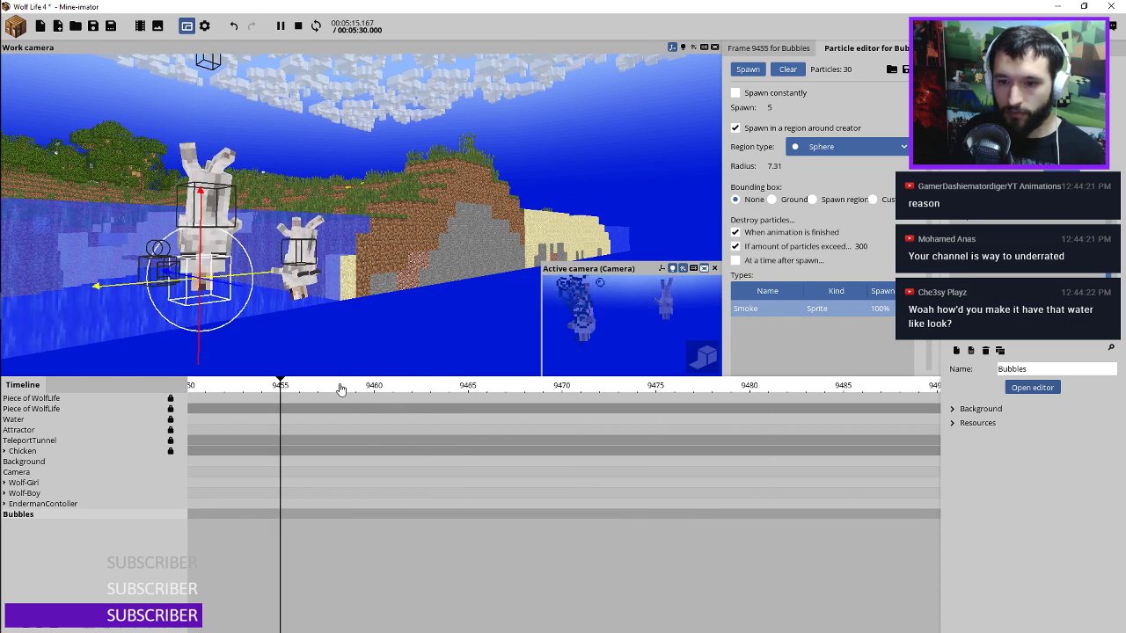
key("space")
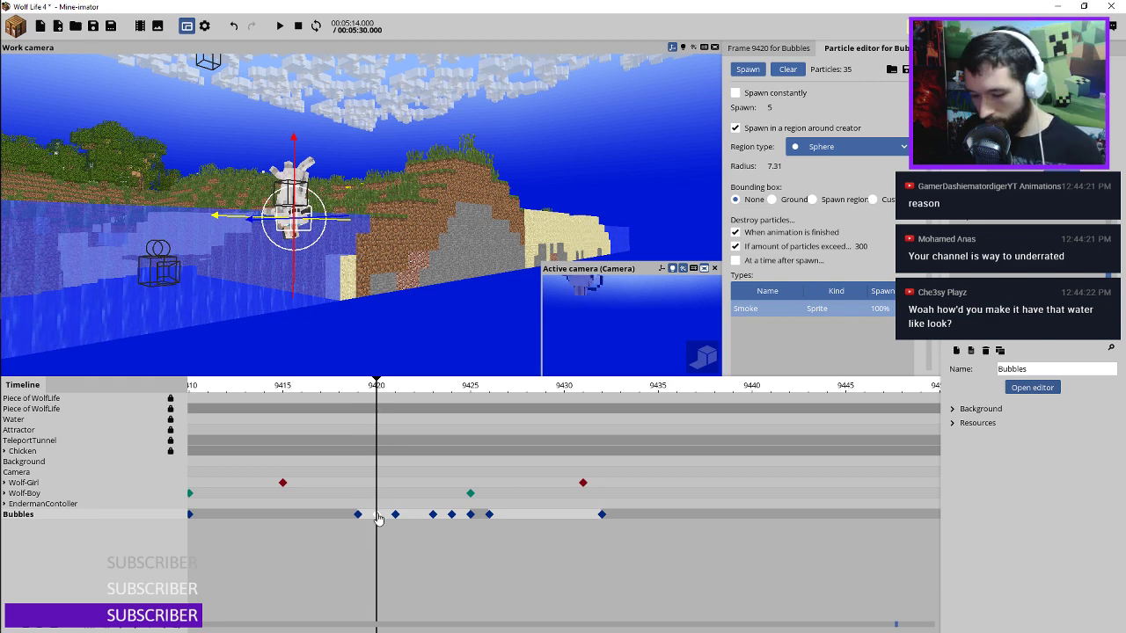
left_click(452, 514)
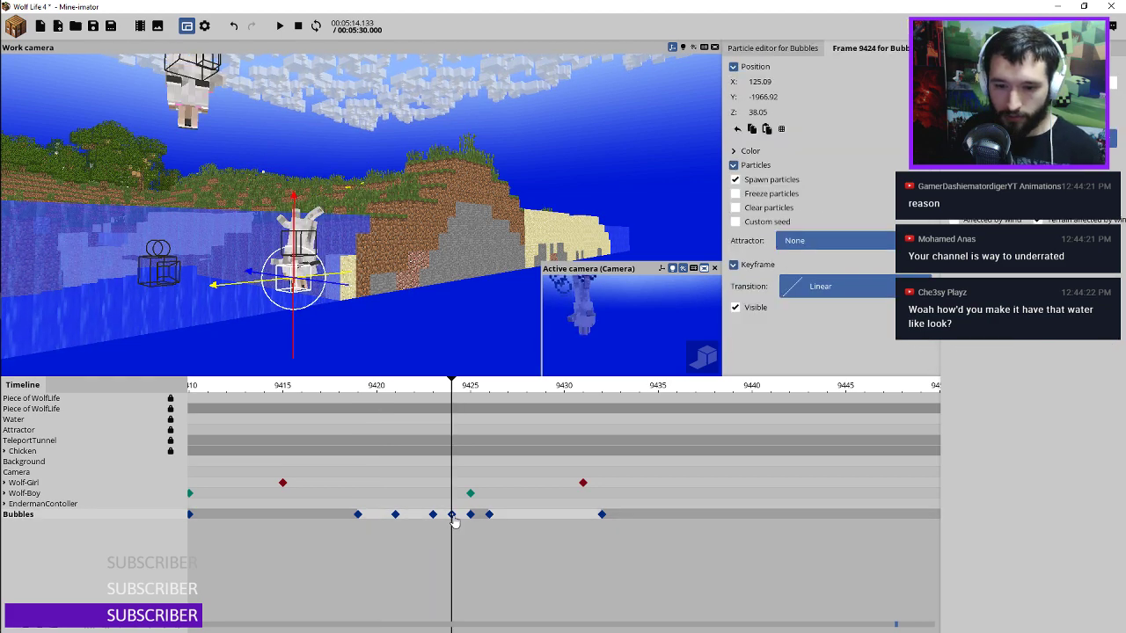
key("Delete")
key("space")
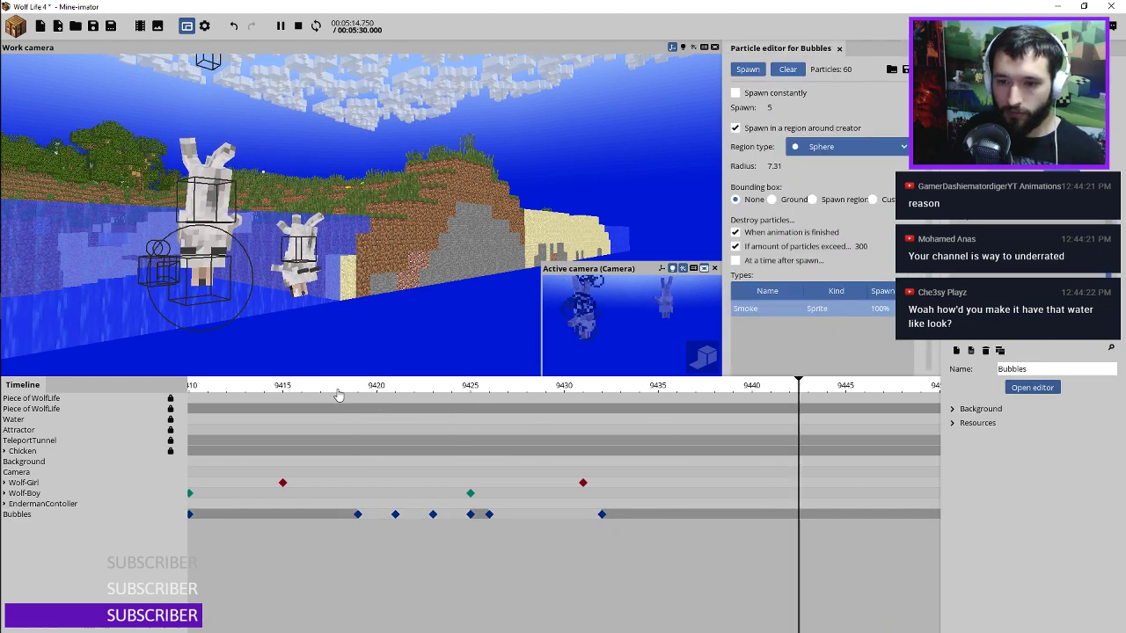
left_click(339, 395)
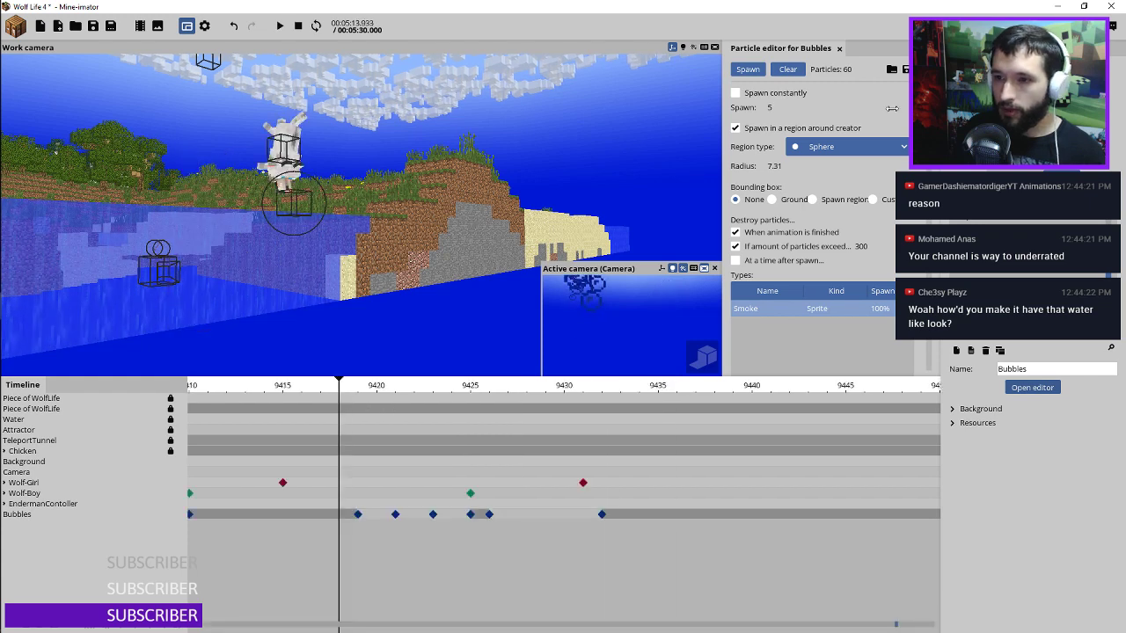
Step: Set the upper limit of the Bubbles particles' random scale to 0.50 and replay the plunge
scroll(823, 220, "down", 5)
scroll(823, 219, "down", 4)
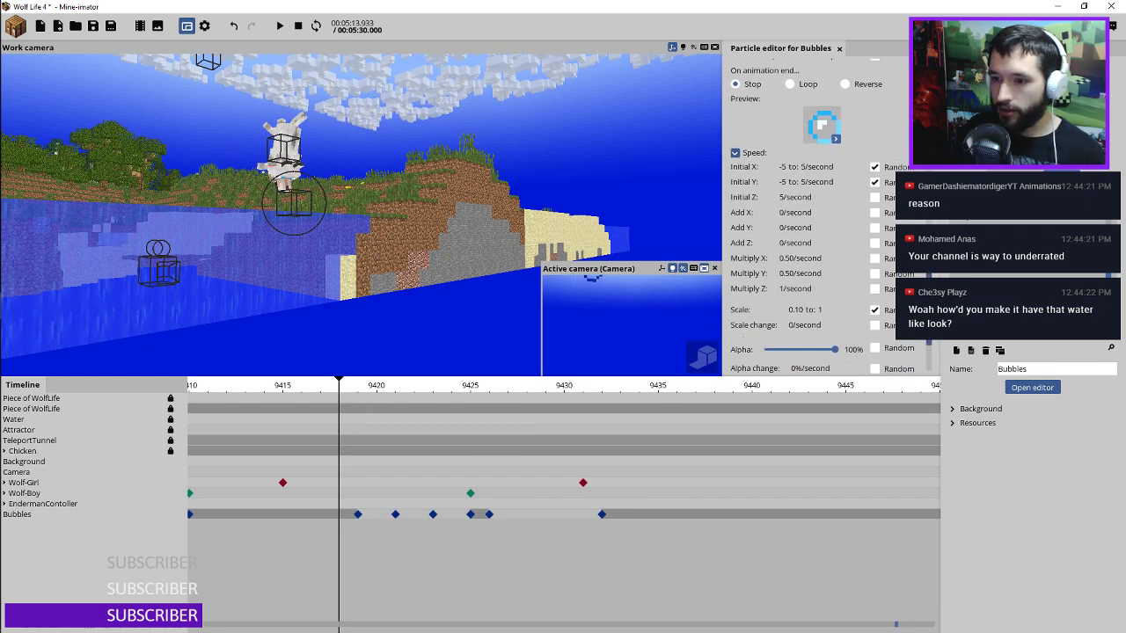
scroll(820, 256, "up", 1)
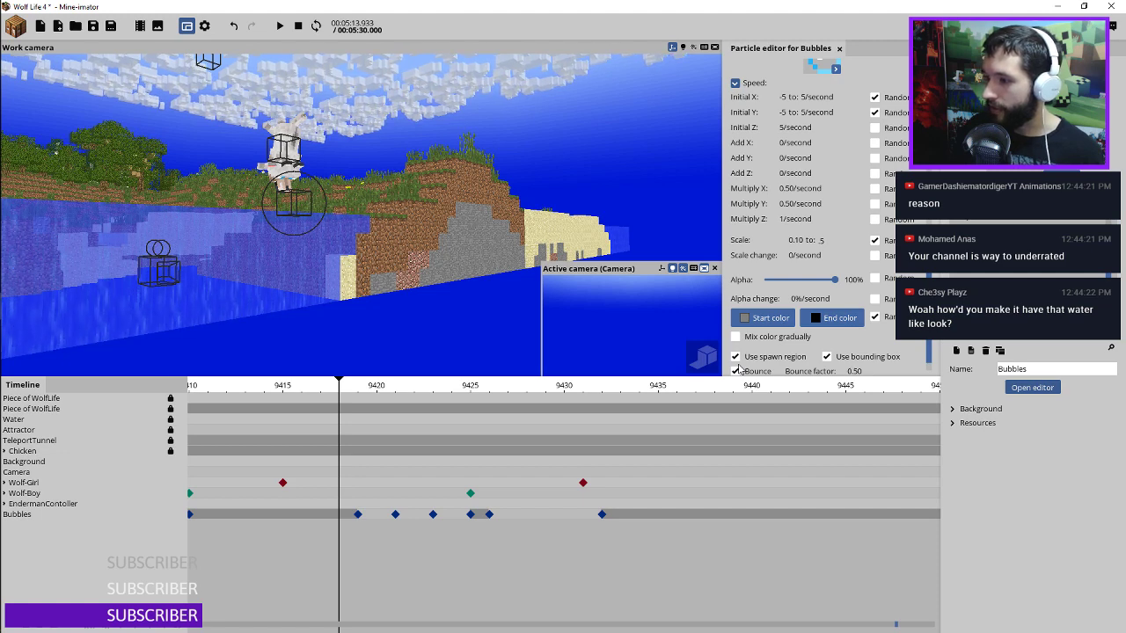
key("space")
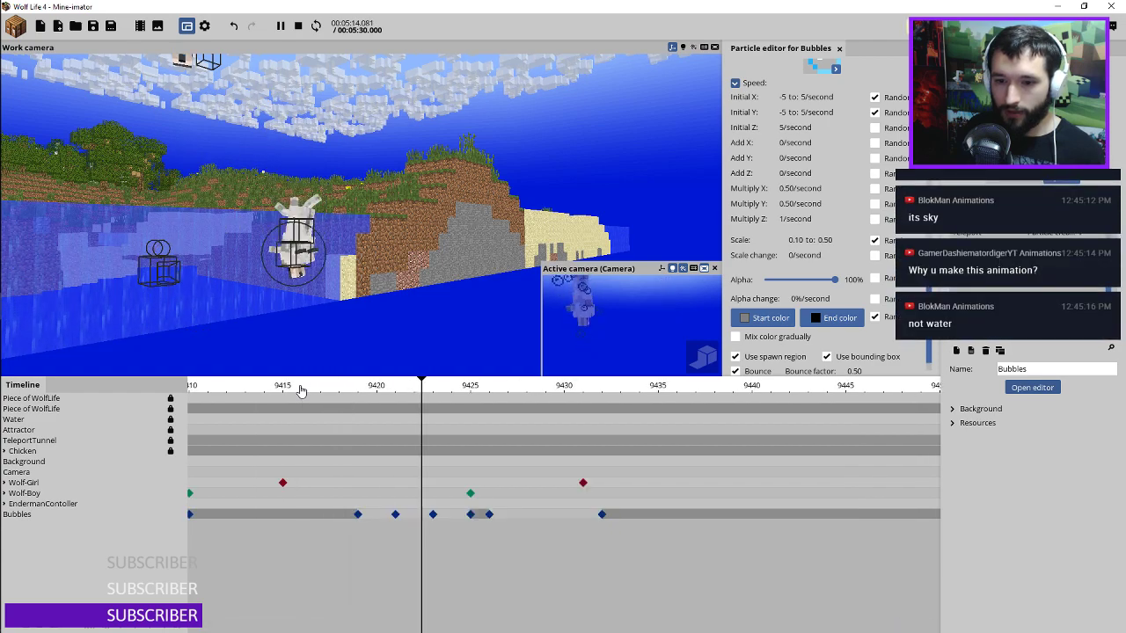
key("space")
Step: Set the Bubbles spawn region radius to 6 and replay the plunge from just before frame 9419
left_click(433, 514)
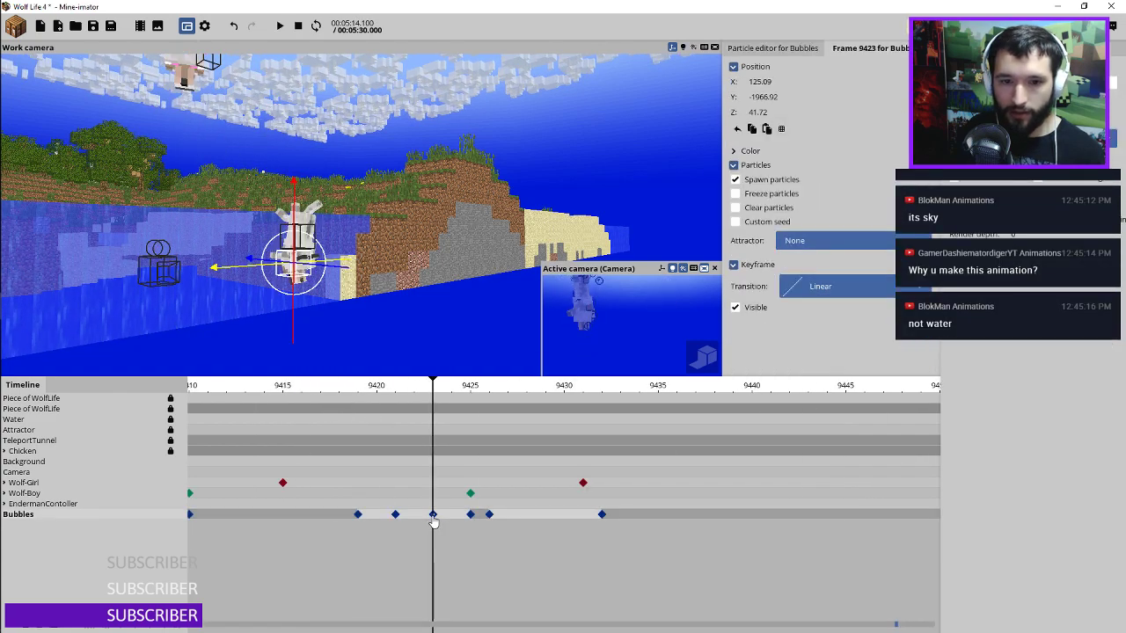
right_click_drag(455, 259, 475, 246)
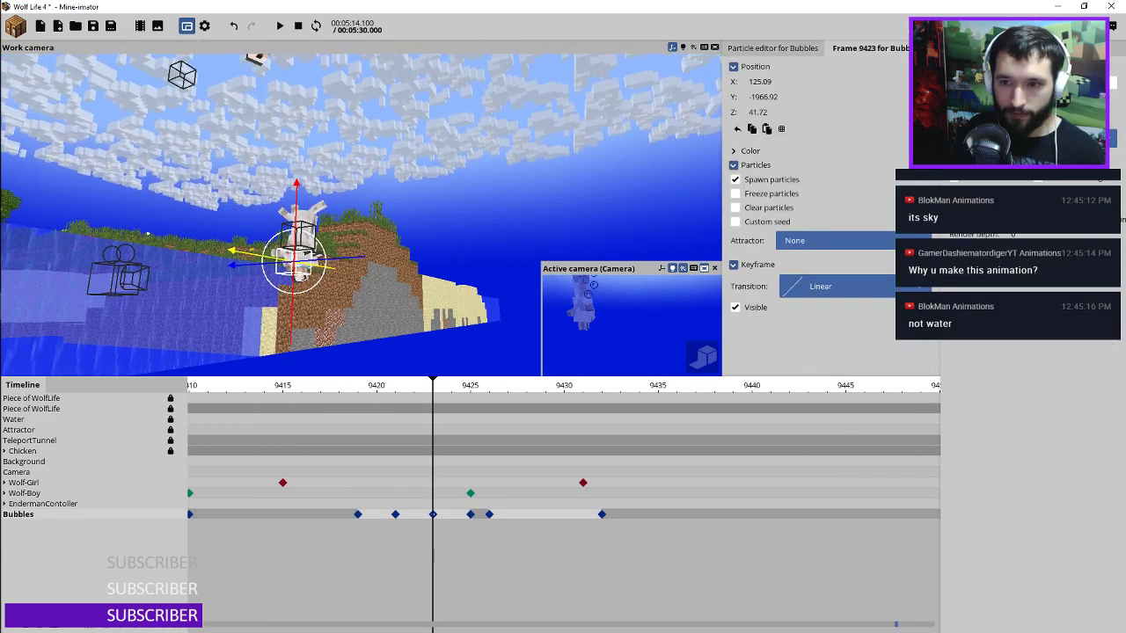
left_click(778, 49)
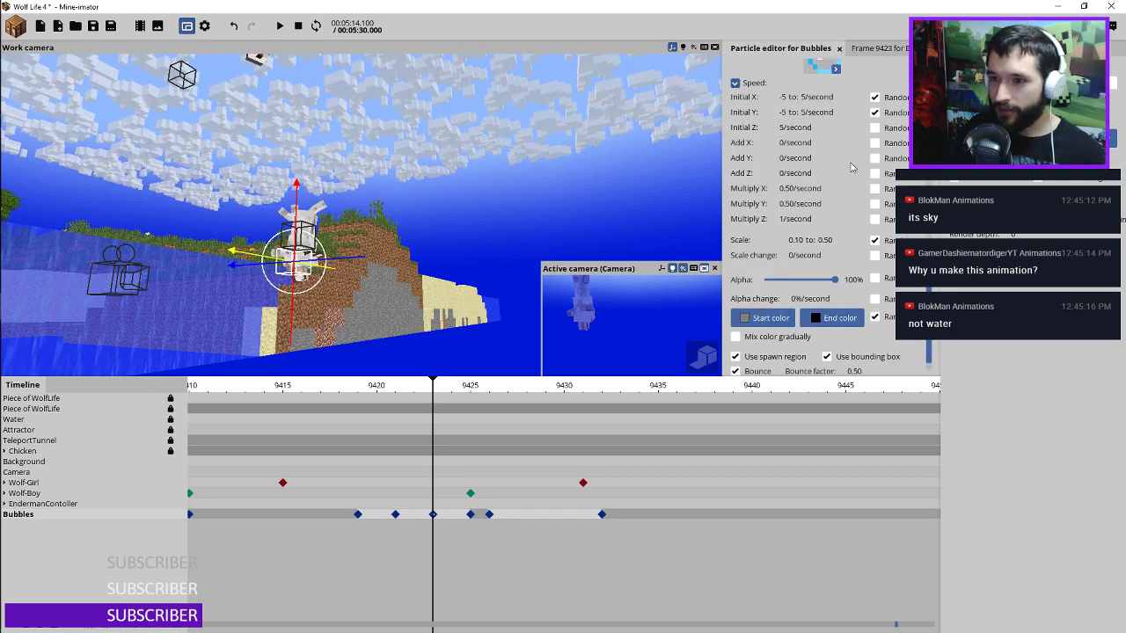
scroll(800, 161, "up", 5)
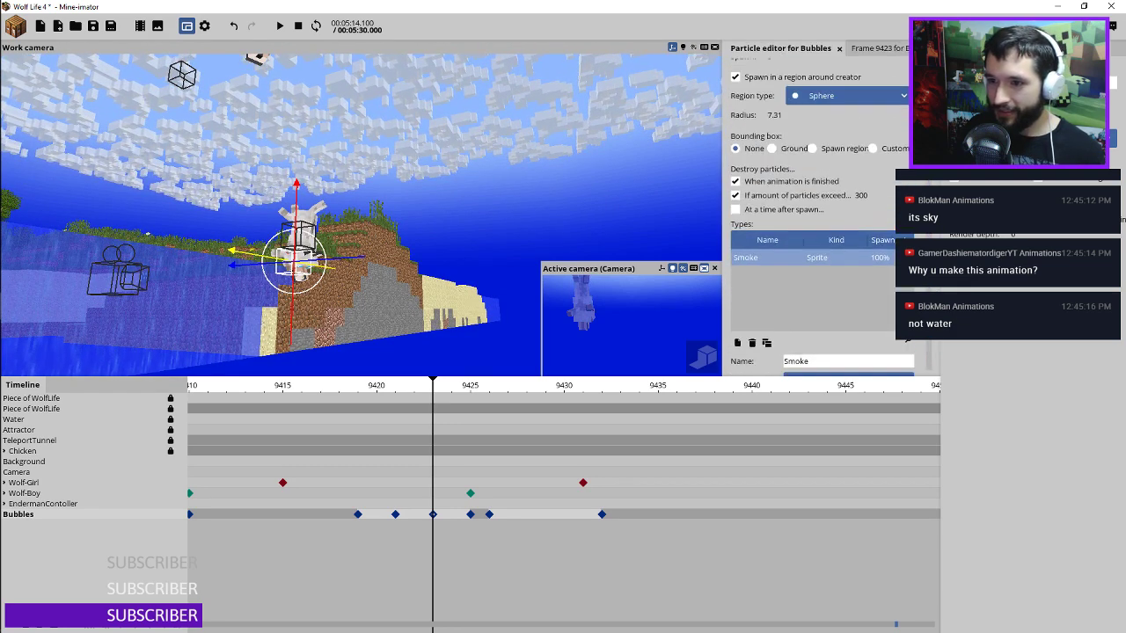
left_click(770, 147)
type("6")
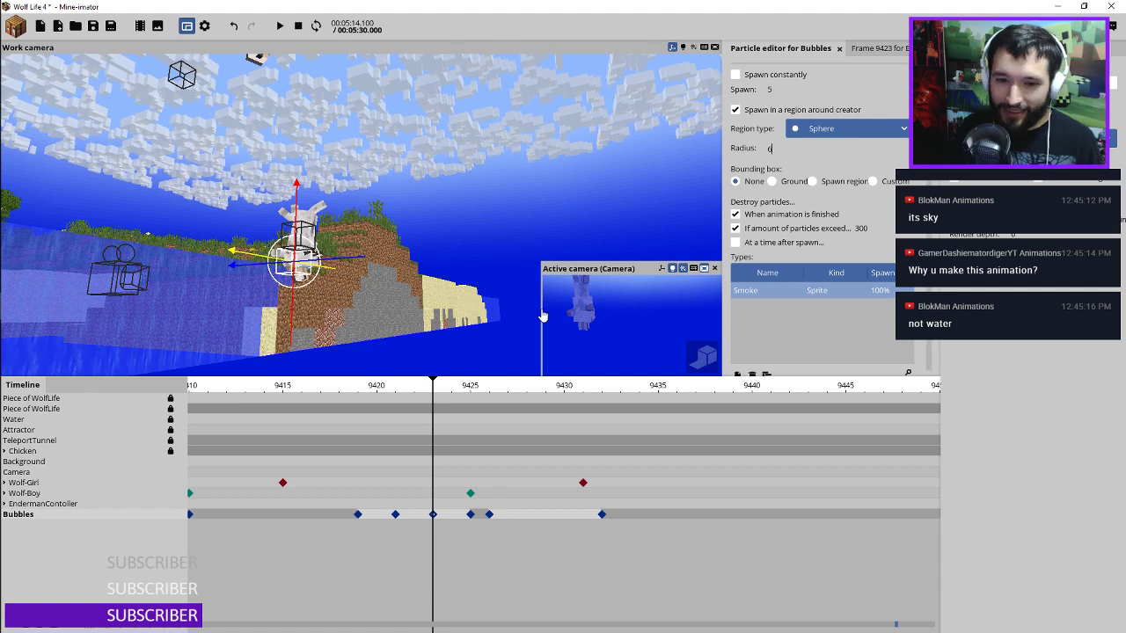
left_click_drag(469, 395, 352, 393)
key("space")
key("space")
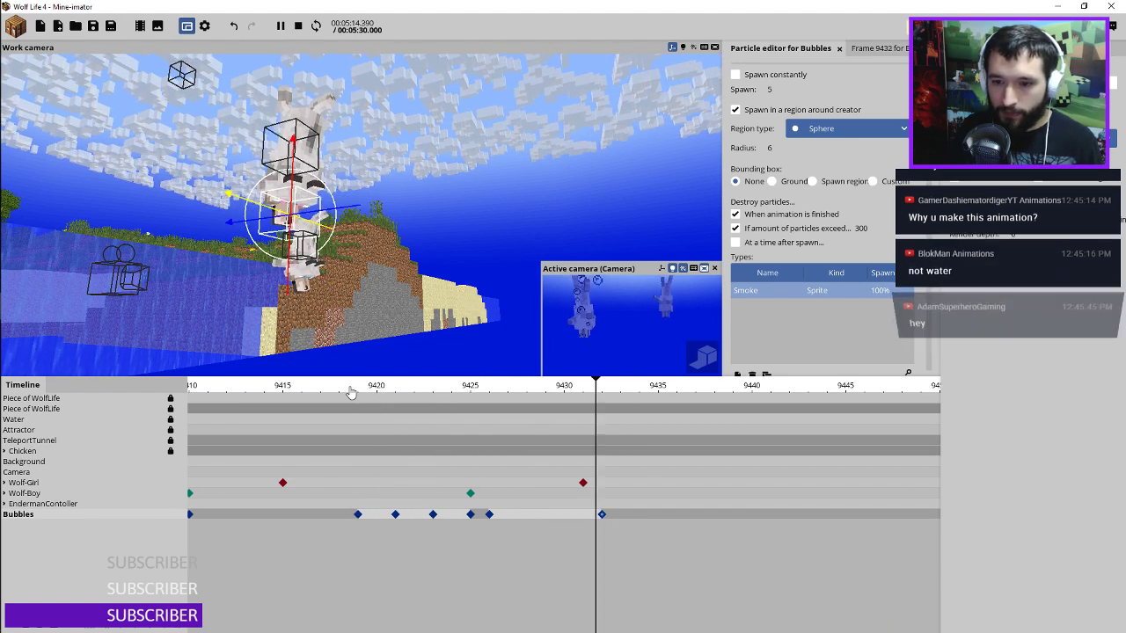
Step: Add Bubbles keyframes at frames 9428 and 9430, and play the plunge from frame 9418
left_click(522, 521)
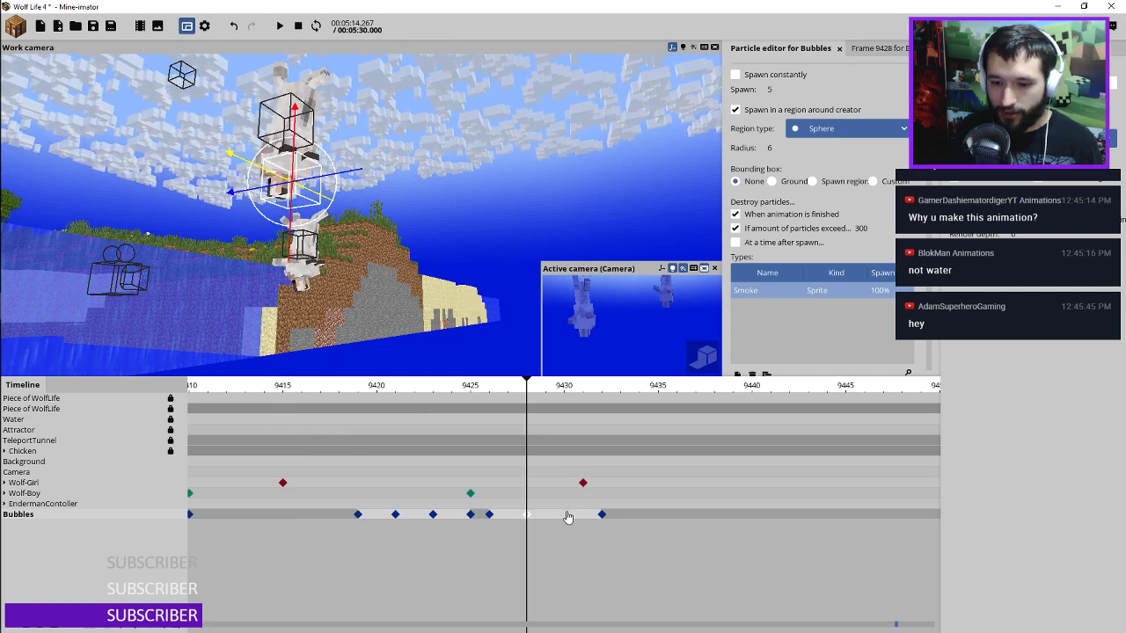
left_click(564, 516)
left_click_drag(520, 390, 349, 387)
key("space")
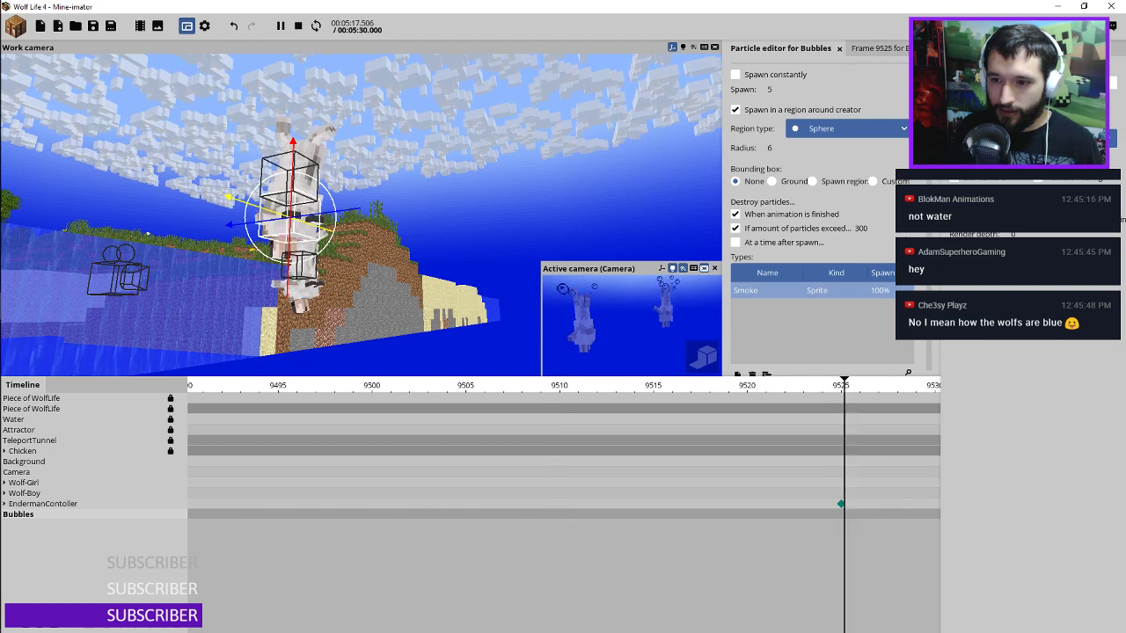
key("space")
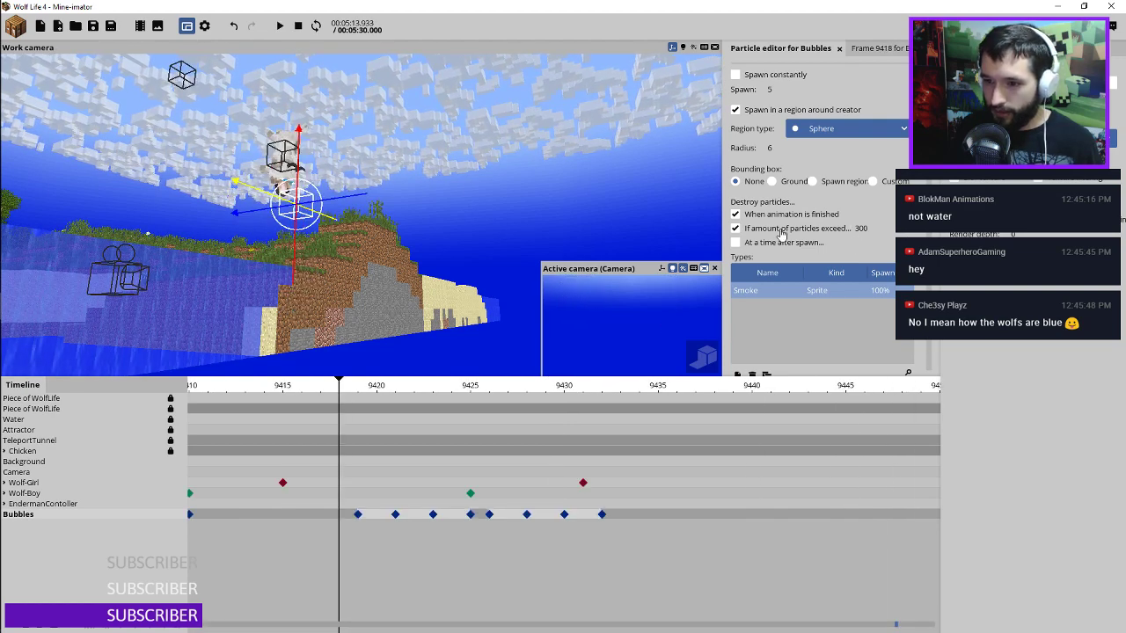
Step: Enable destroying the Bubbles particles at a time after spawn, and replay the plunge from frame 9416
left_click(736, 242)
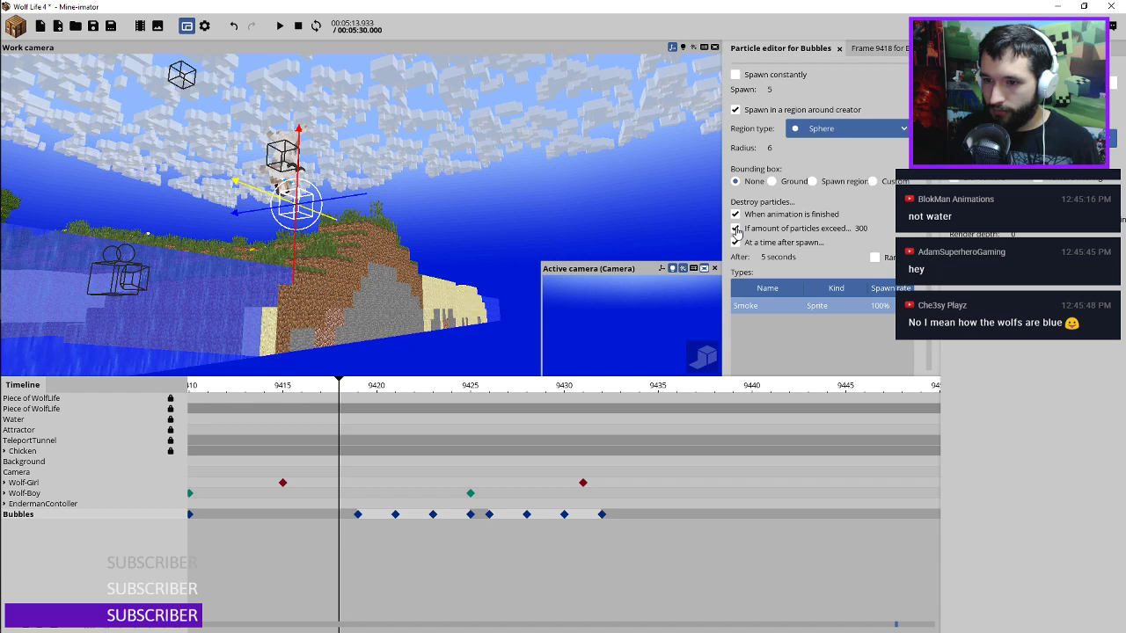
left_click(770, 258)
left_click(304, 390)
key("space")
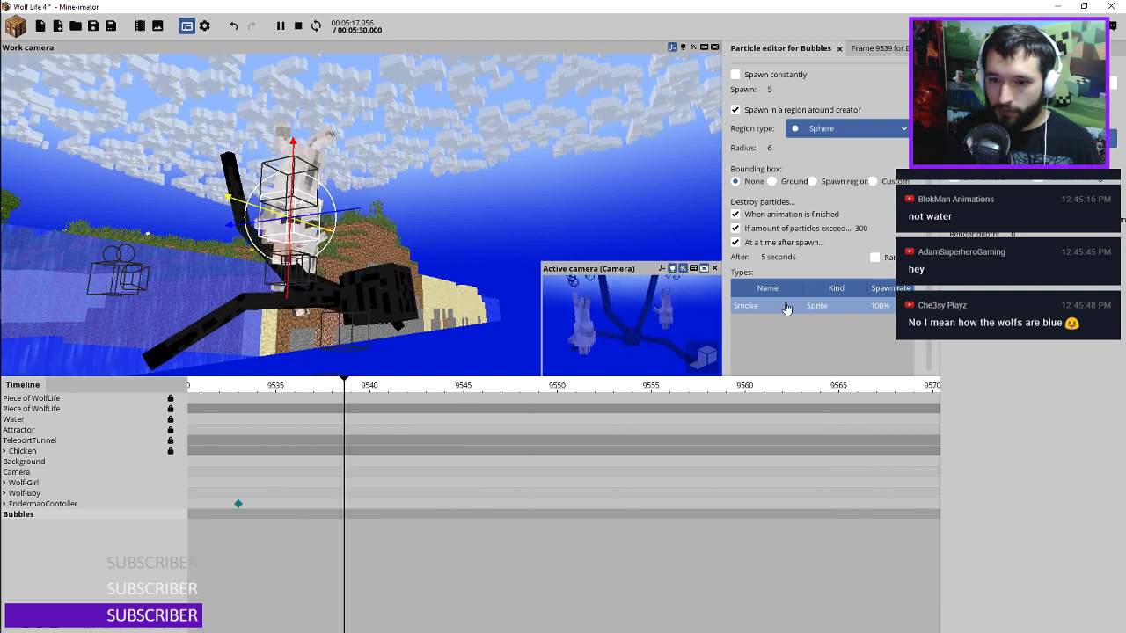
key("space")
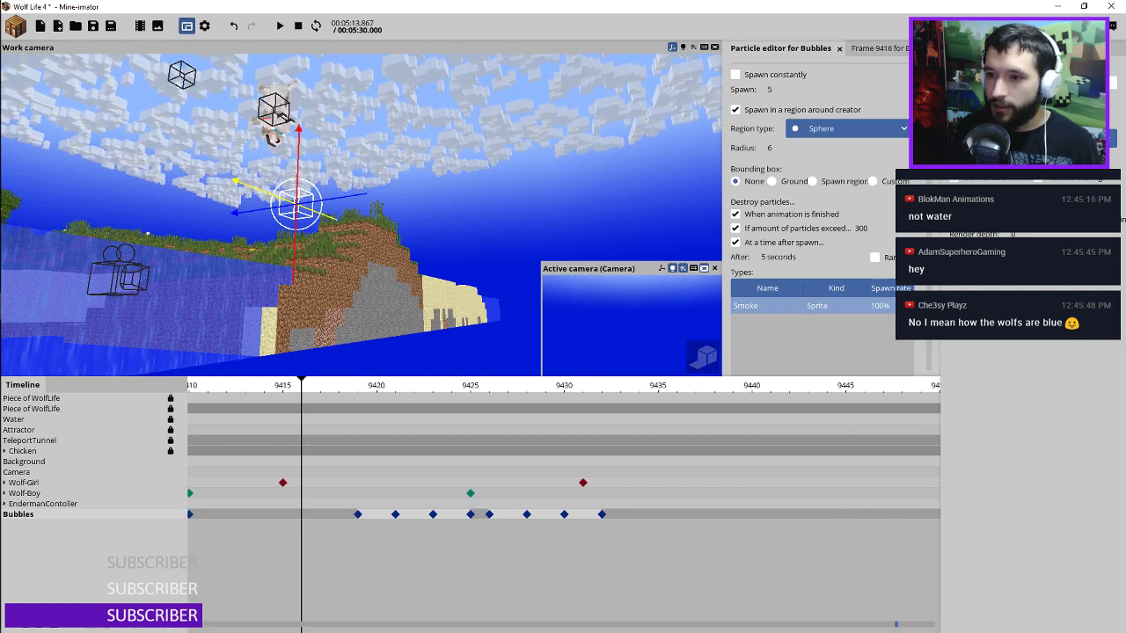
Step: Set the Bubbles particles' scale change to -0.20 per second and replay the plunge
scroll(853, 229, "down", 10)
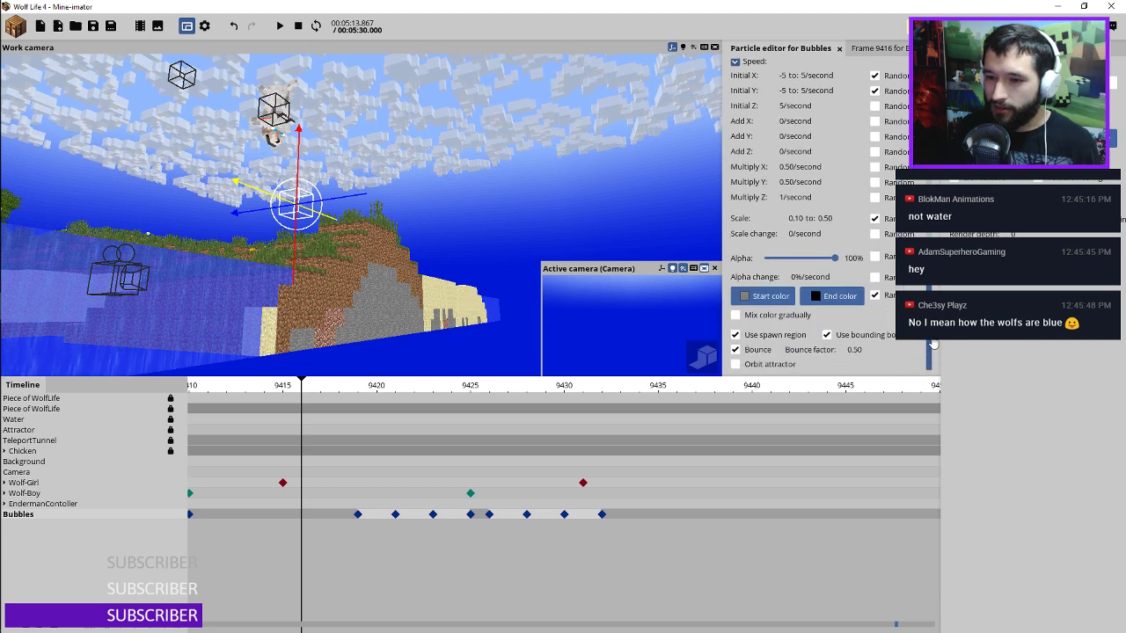
left_click(791, 235)
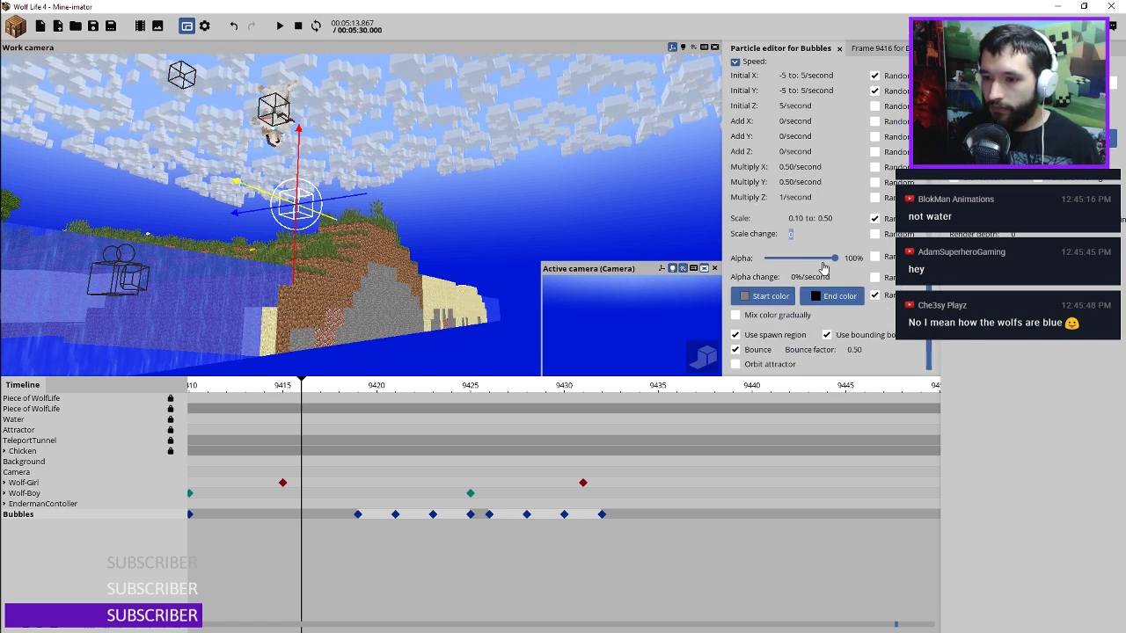
left_click(763, 246)
left_click_drag(793, 234, 786, 239)
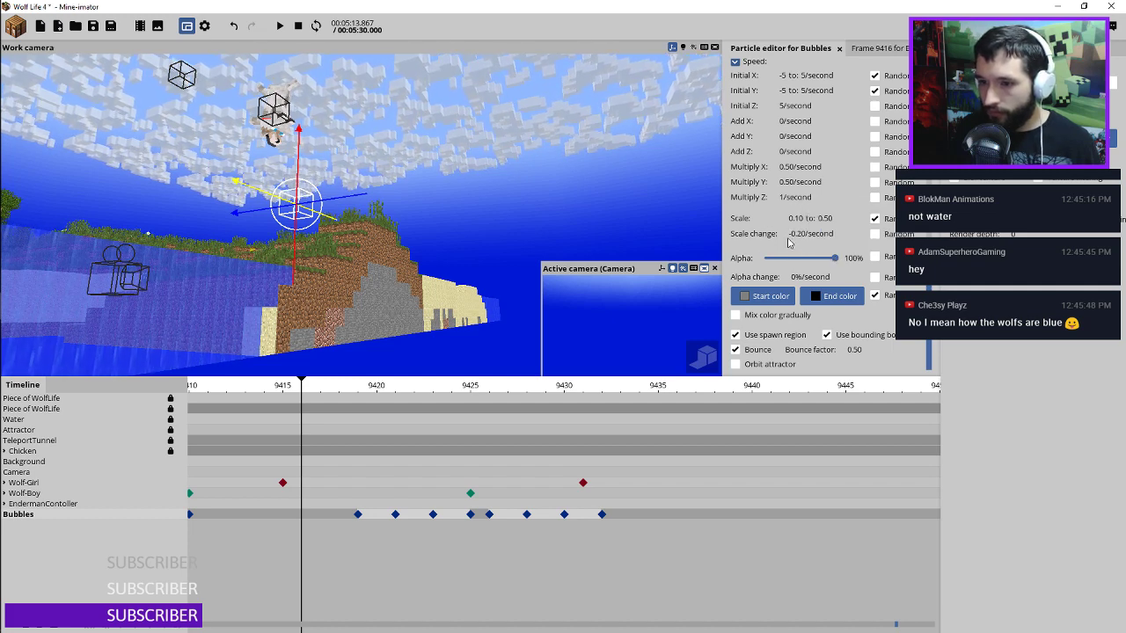
key("space")
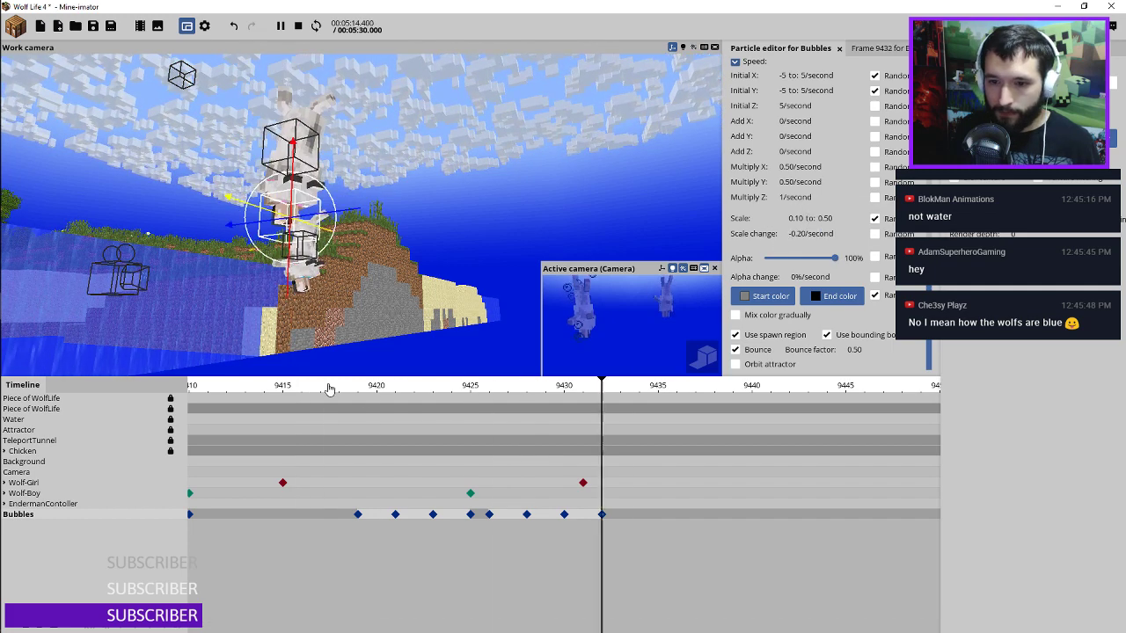
left_click(326, 385)
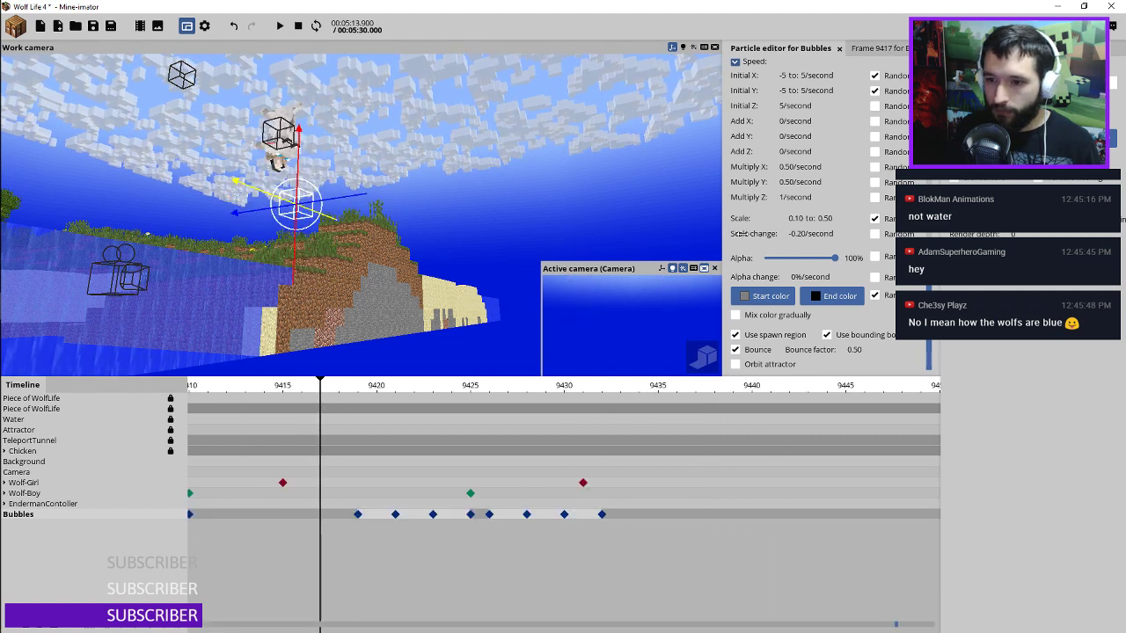
Step: Set the Bubbles particles' scale change to -0.10 per second and replay the plunge from frame 9418
left_click(796, 233)
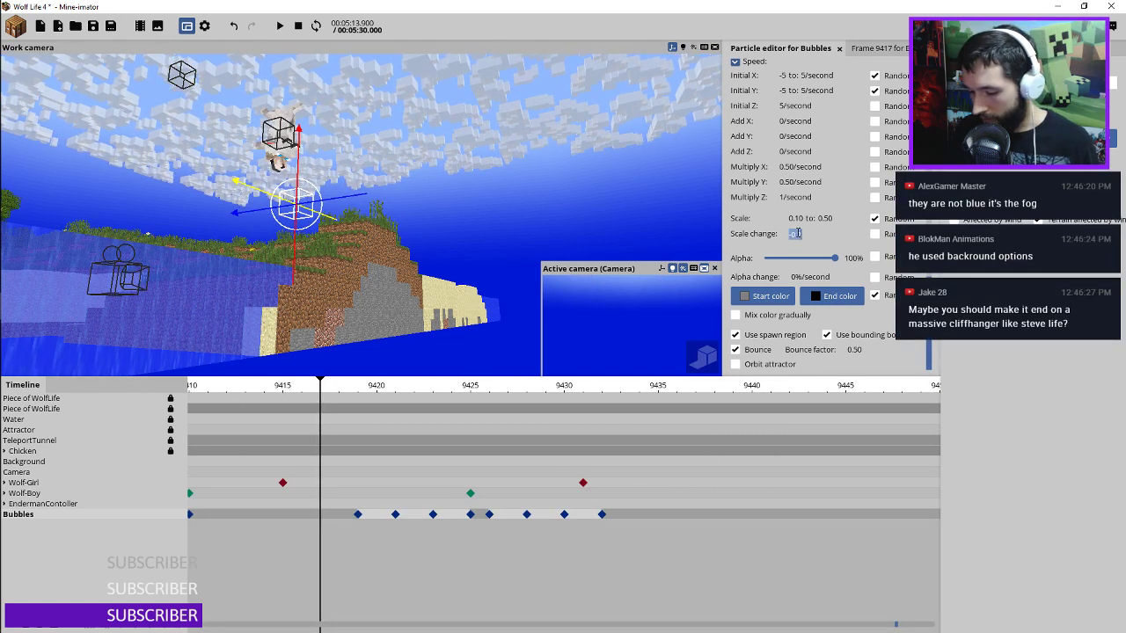
type("-.1/second")
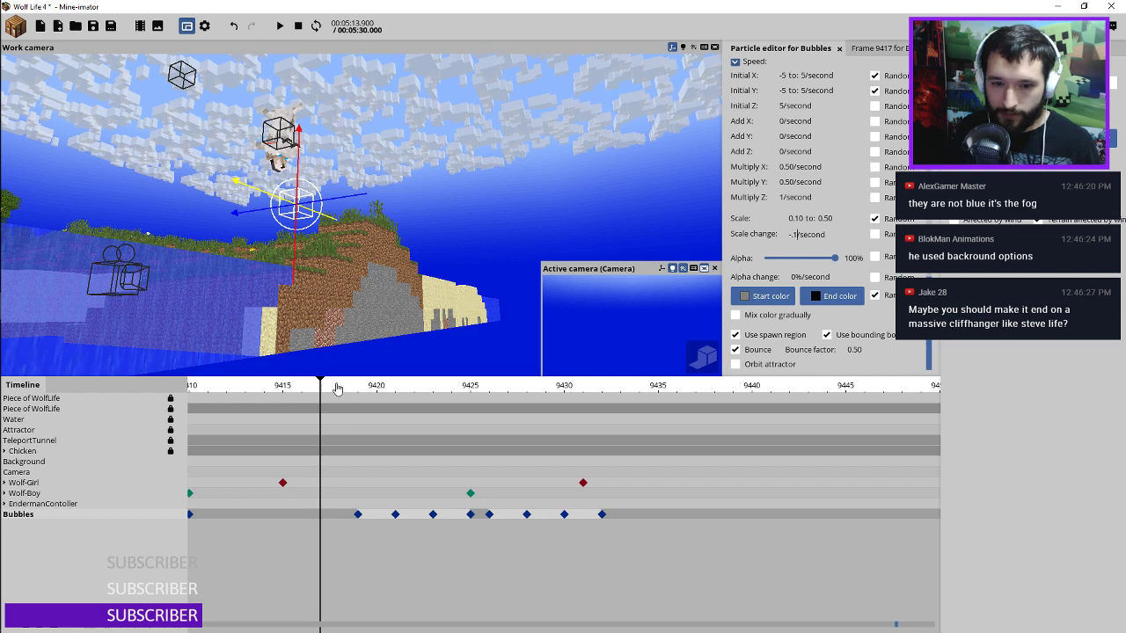
left_click(338, 388)
key("space")
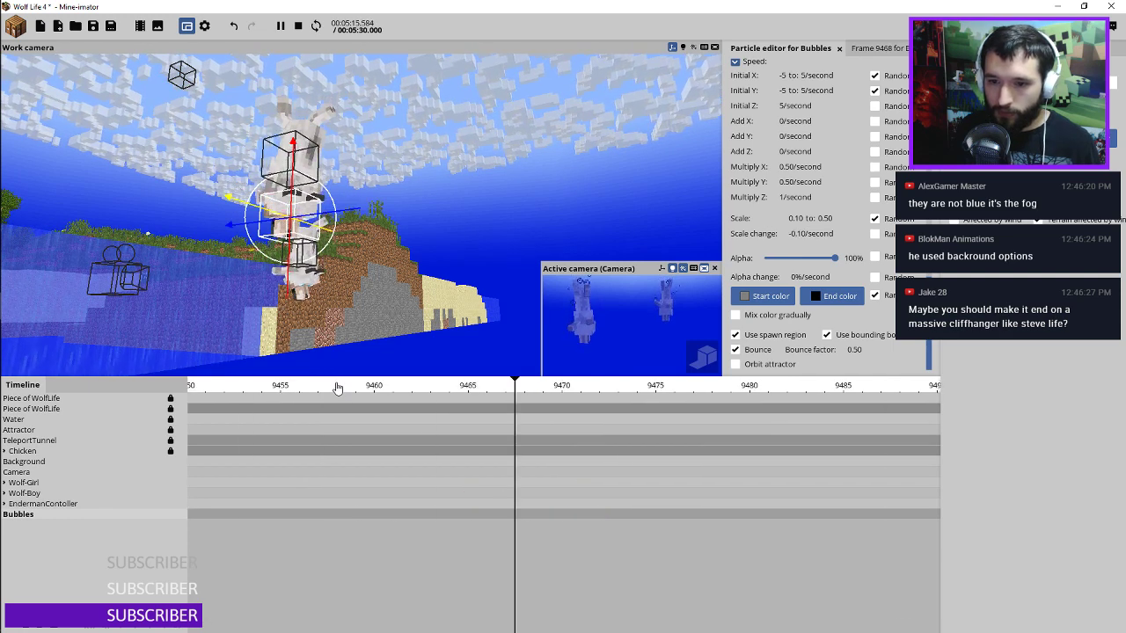
key("space")
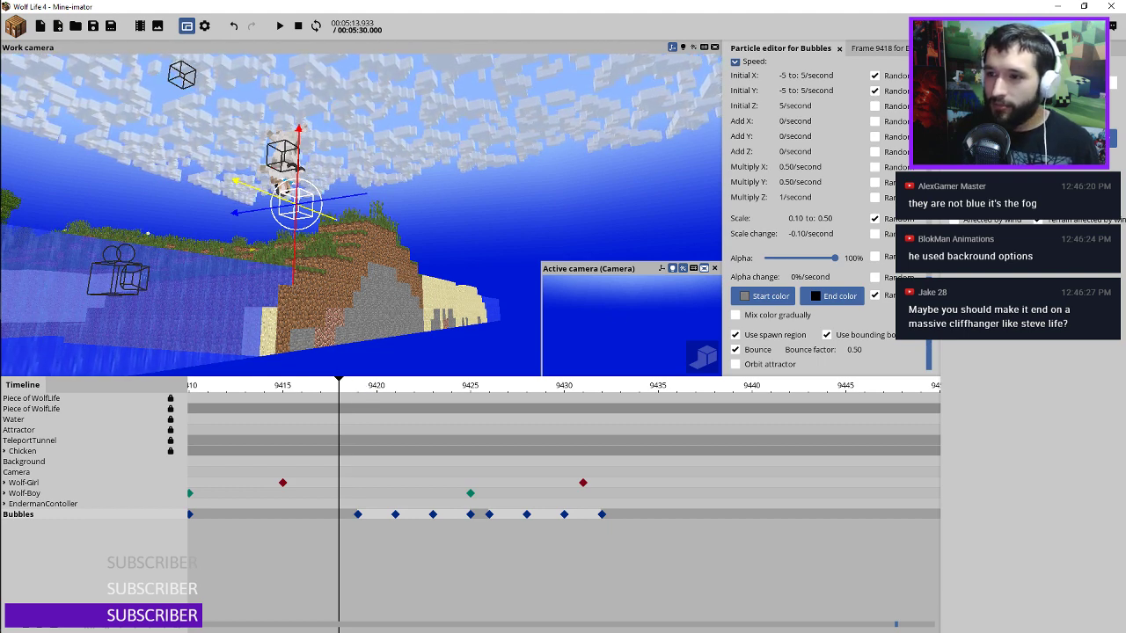
Step: Examine the background's custom fog color, fog distance, size and height settings
left_click(985, 48)
left_click(953, 77)
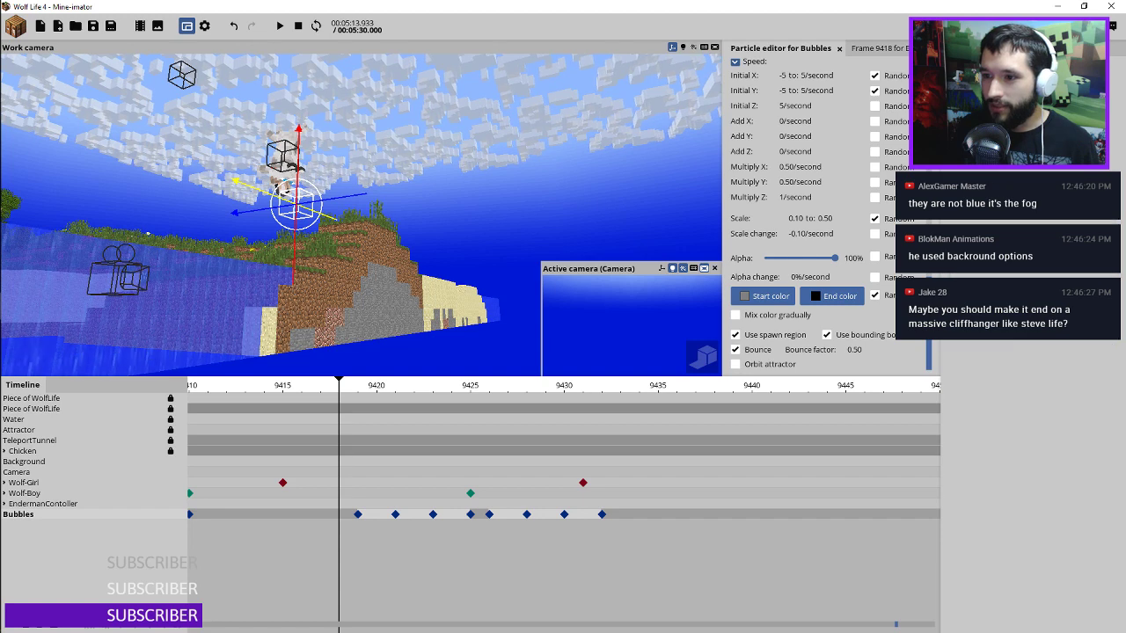
left_click(952, 93)
left_click_drag(1114, 141, 1122, 299)
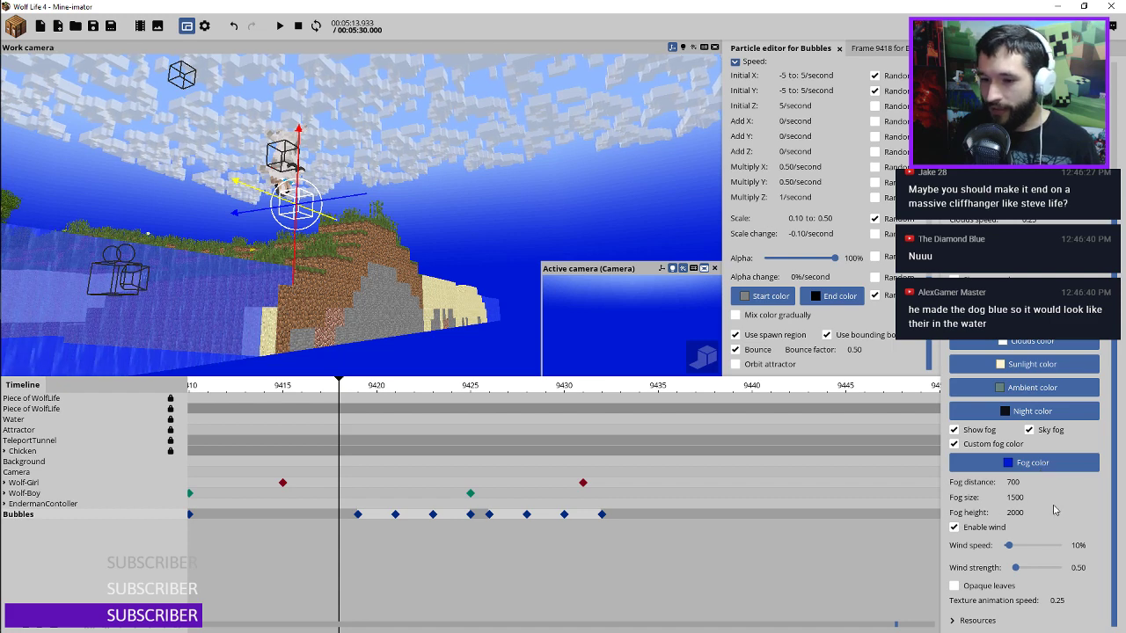
Step: Scrub the plunge to frame 9424, and replay it from frame 9417
left_click_drag(370, 393, 445, 398)
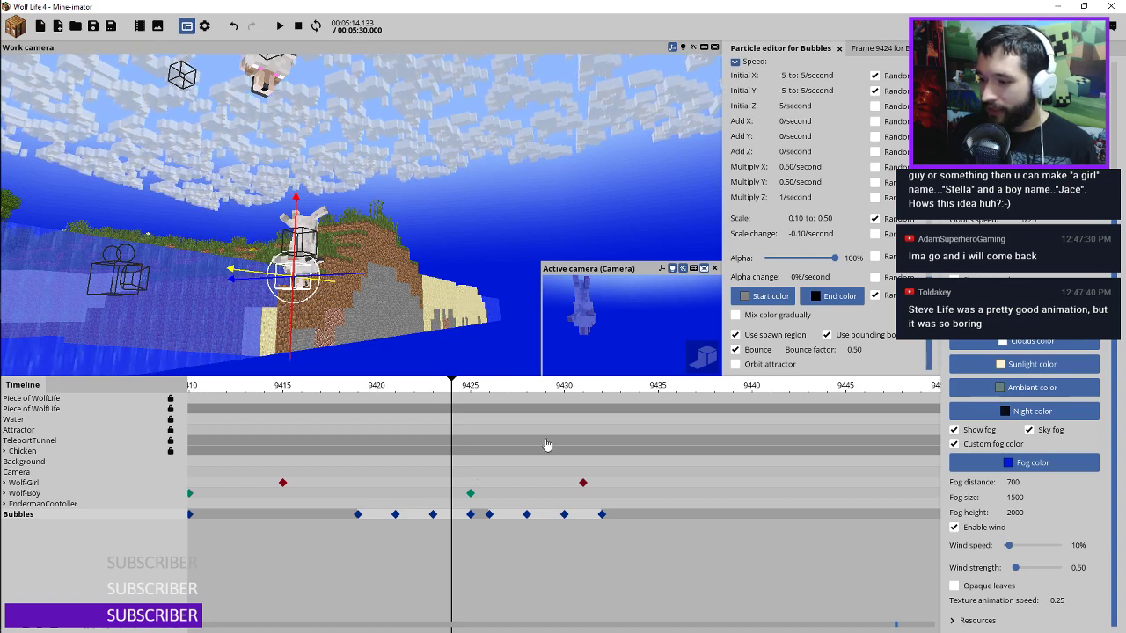
left_click(316, 384)
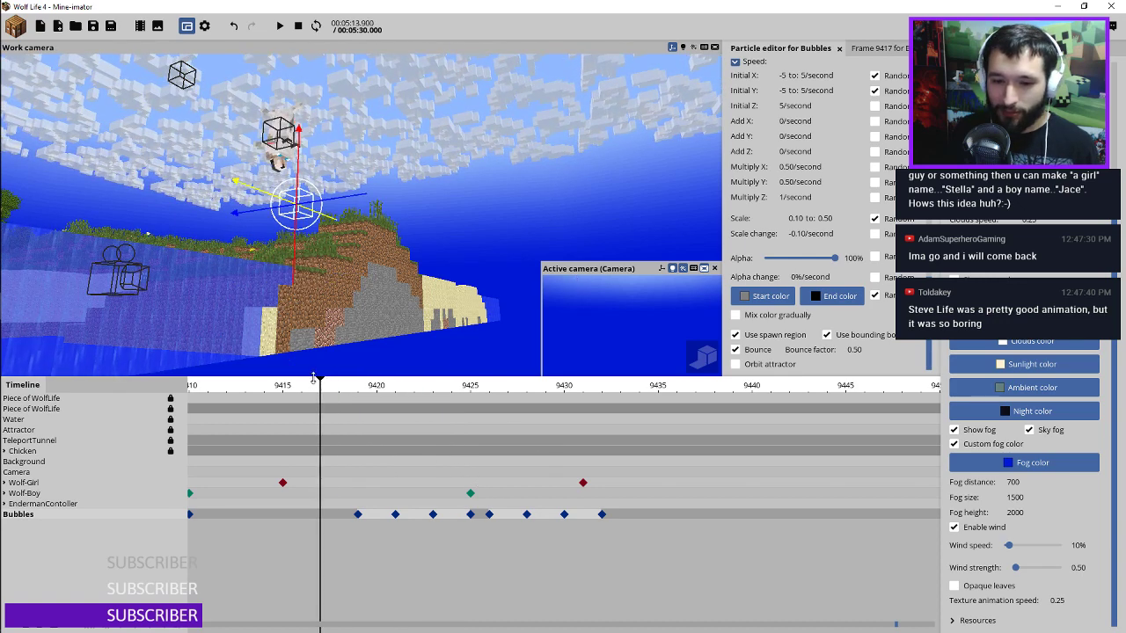
key("space")
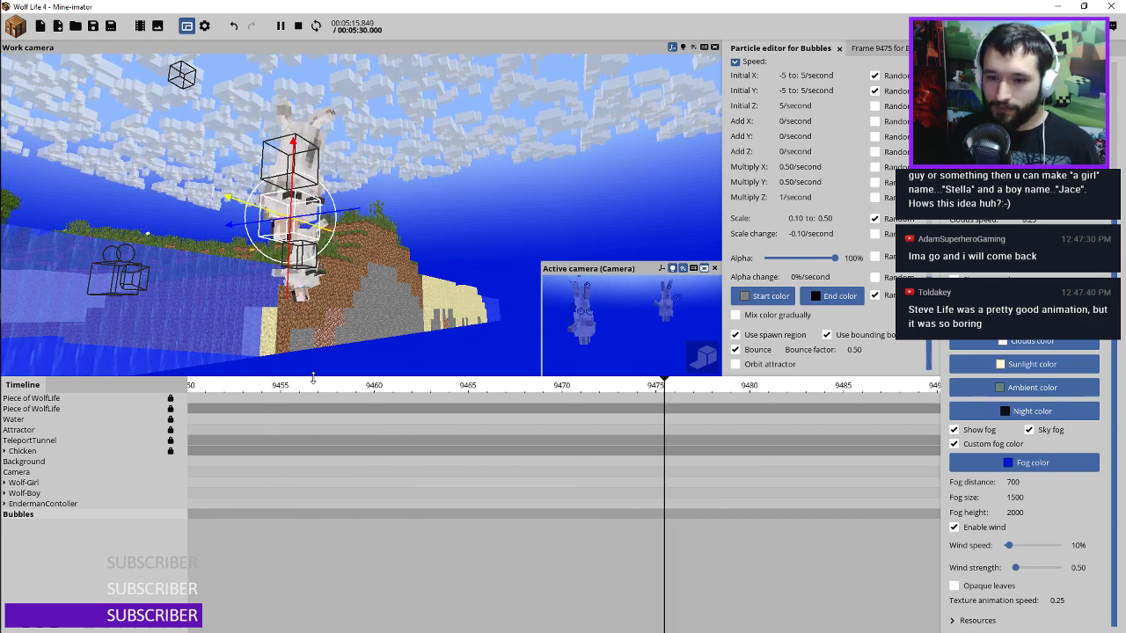
key("space")
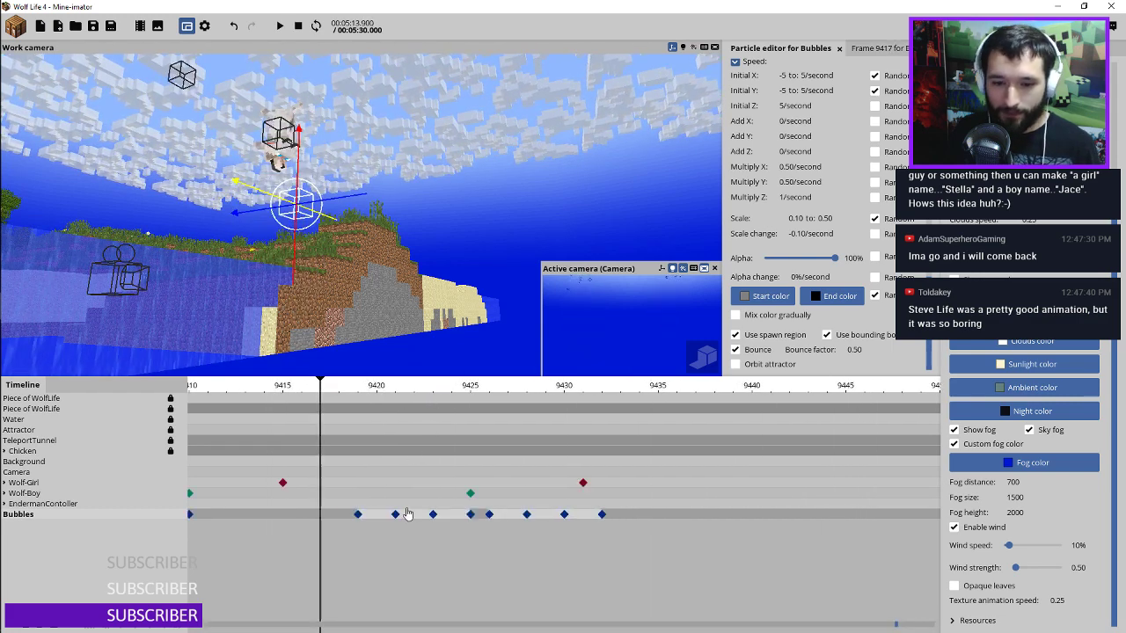
Step: Lower the Bubbles emitter slightly at its frame 9423 keyframe, and play the plunge from the frame 9421 keyframe
left_click(430, 517)
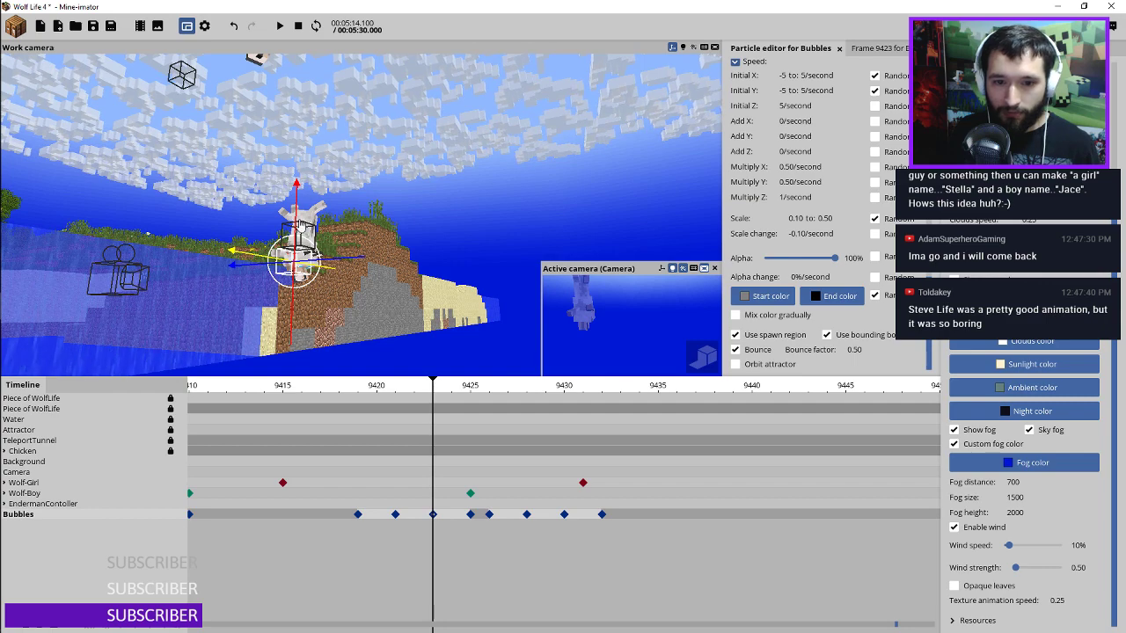
left_click_drag(299, 222, 299, 233)
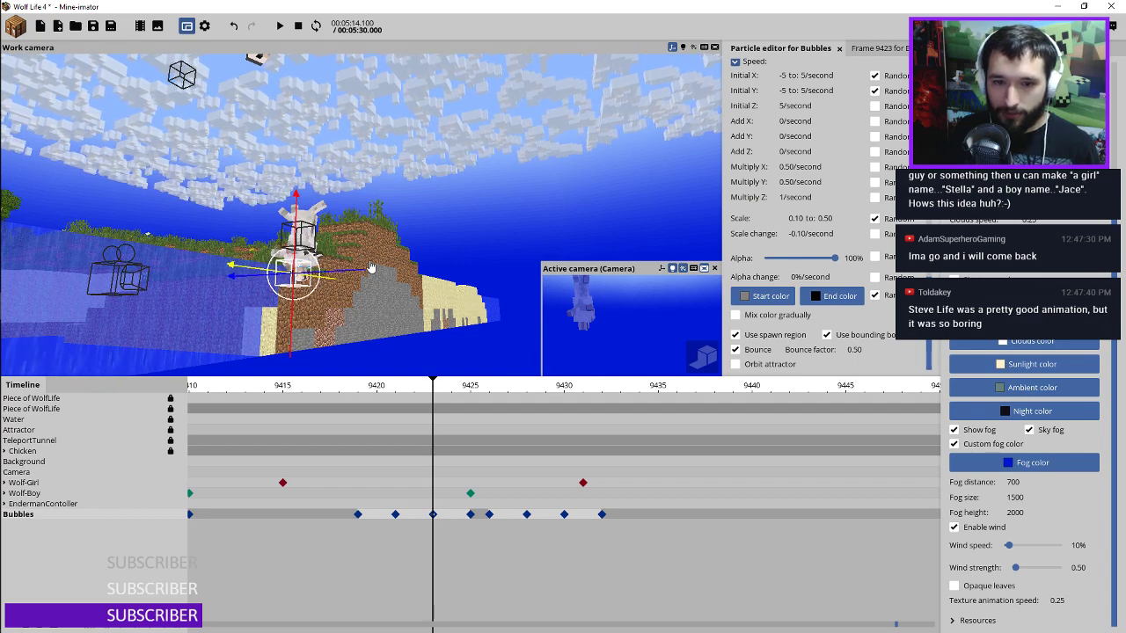
mouse_move(372, 267)
left_mouse_down()
mouse_move(427, 268)
mouse_move(377, 276)
left_mouse_up()
left_click(396, 516)
key("space")
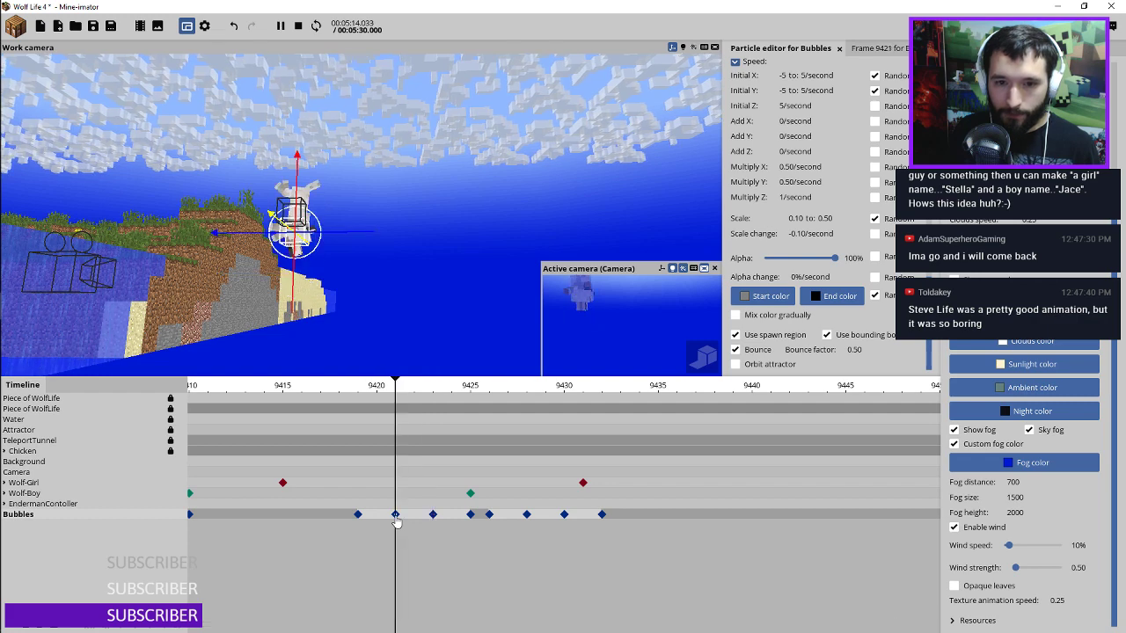
key("space")
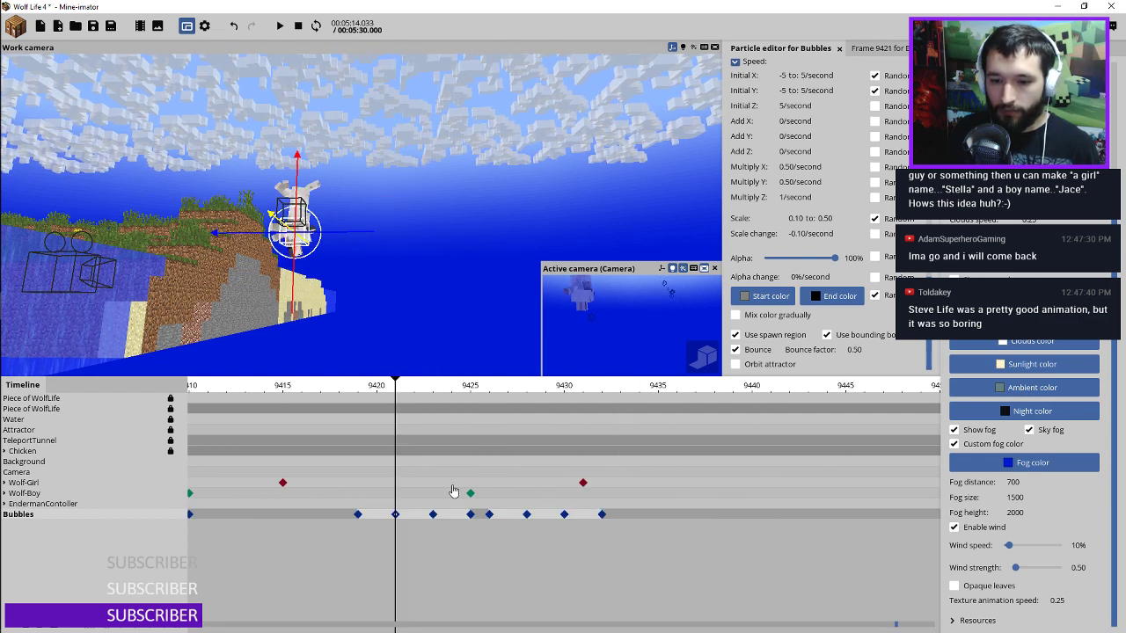
Step: Move the Bubbles emitter onto the second falling wolf at its frame 9428 keyframe, and check the frame 9430 keyframe
left_click(526, 514)
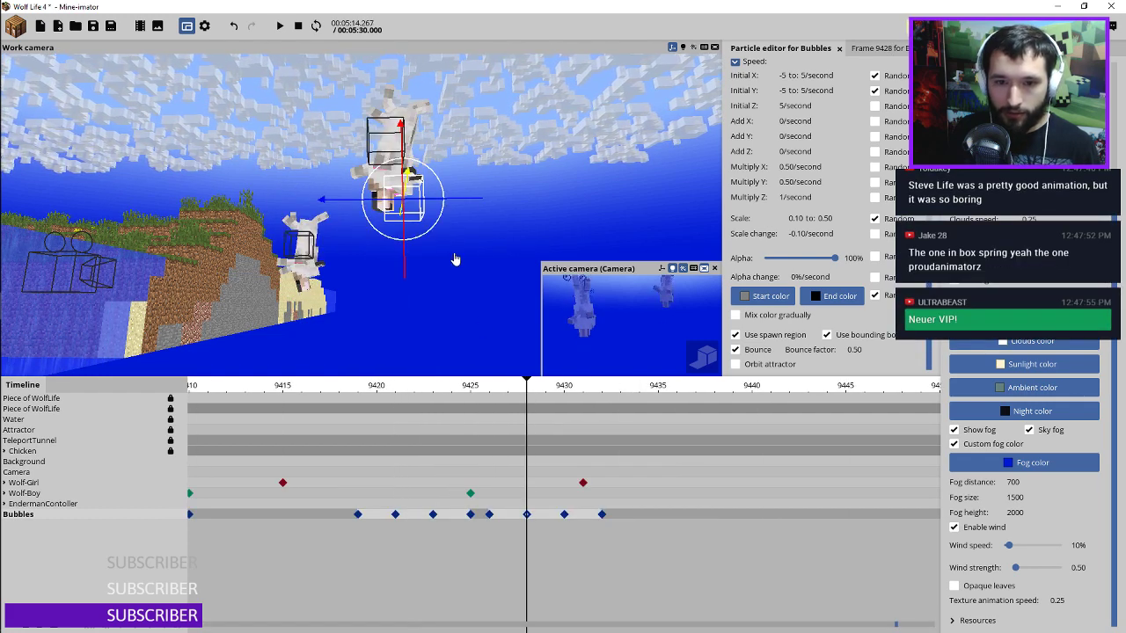
left_click_drag(462, 209, 448, 211)
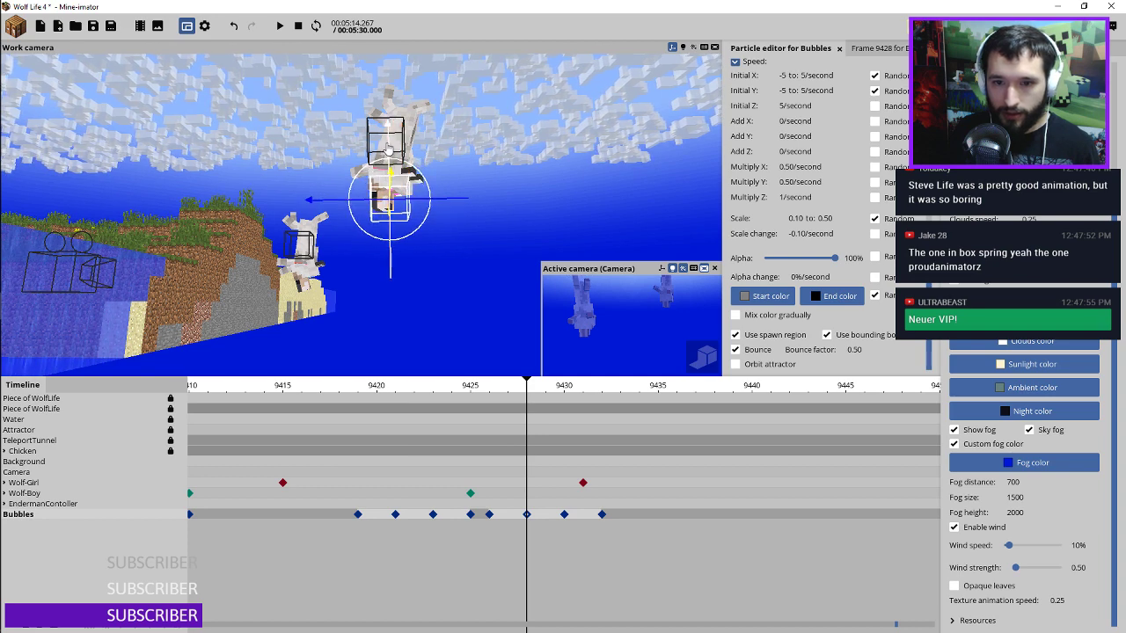
left_click_drag(389, 155, 405, 176)
left_click(564, 515)
left_click_drag(453, 225, 401, 217)
Step: Replay the plunge from frame 9419 and save the project
left_click_drag(502, 390, 357, 402)
key("space")
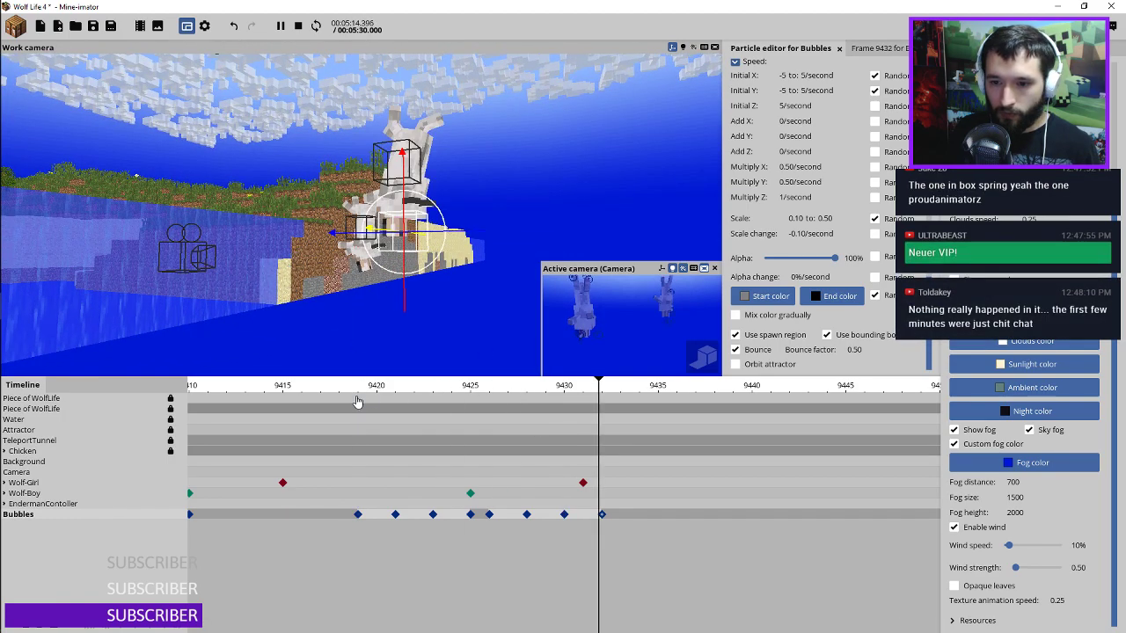
key("ctrl+s")
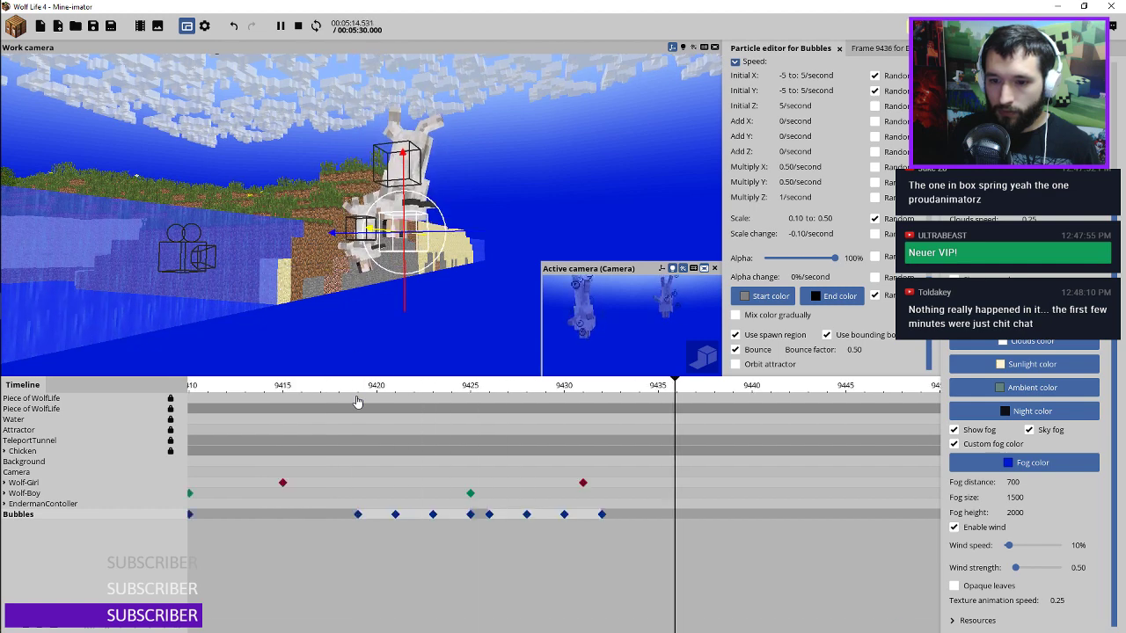
key("space")
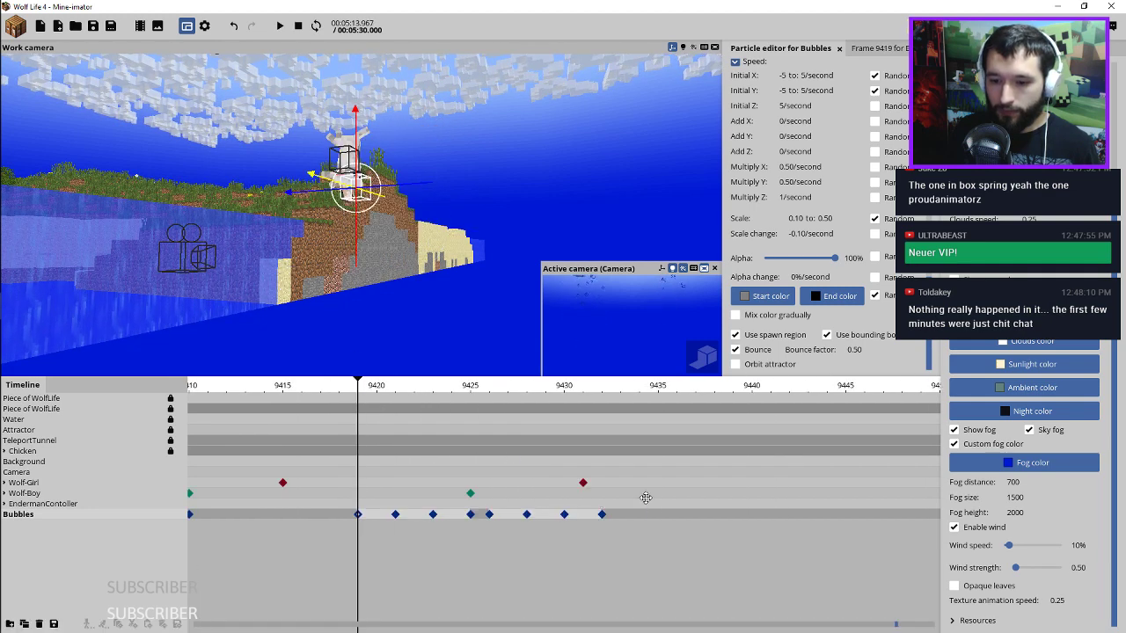
Step: Scrub ahead to the Enderman's arrival and add a Bubbles keyframe at frame 9529 with Spawn particles enabled
middle_click_drag(689, 500, 540, 502)
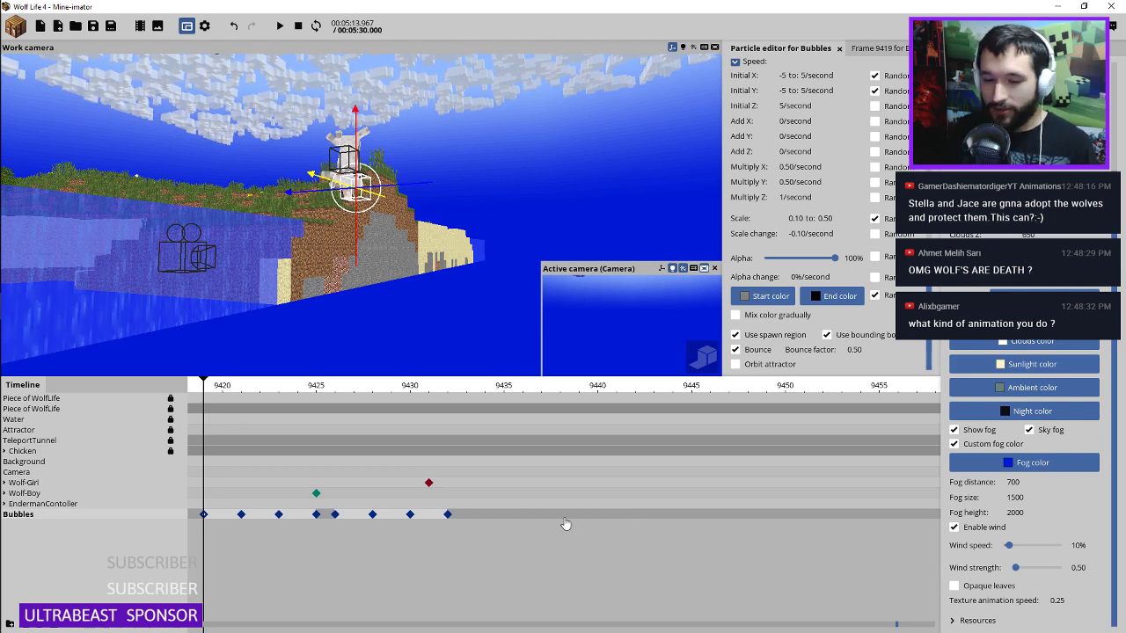
left_click_drag(411, 387, 709, 420)
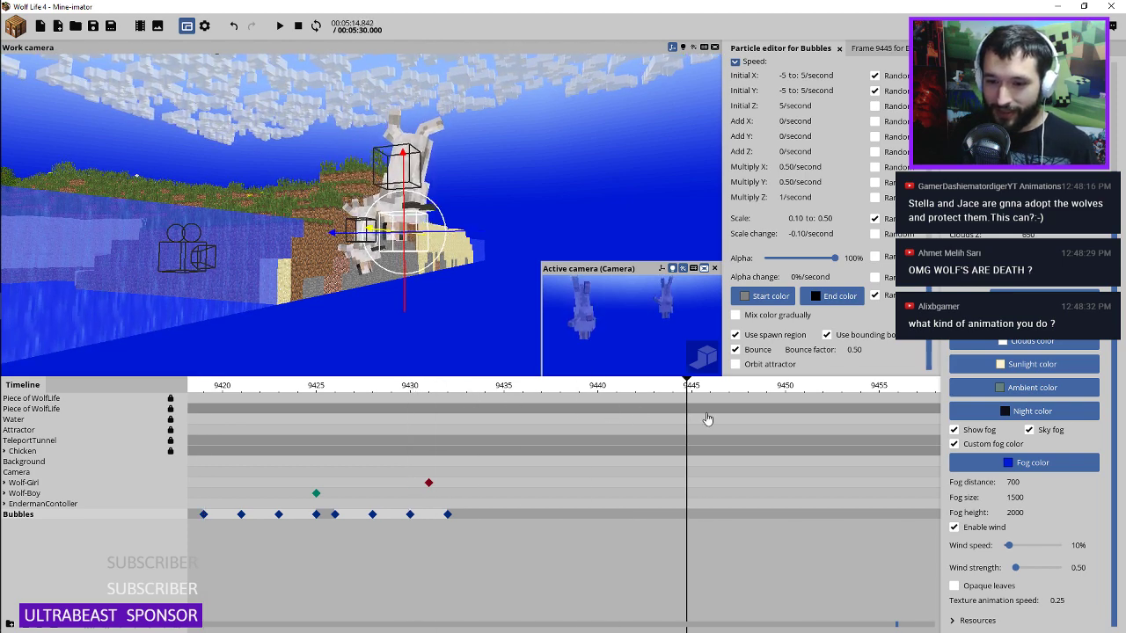
left_click_drag(689, 502, 495, 506)
scroll(684, 508, "down", 2)
left_click_drag(730, 500, 769, 415)
left_click_drag(859, 500, 548, 506)
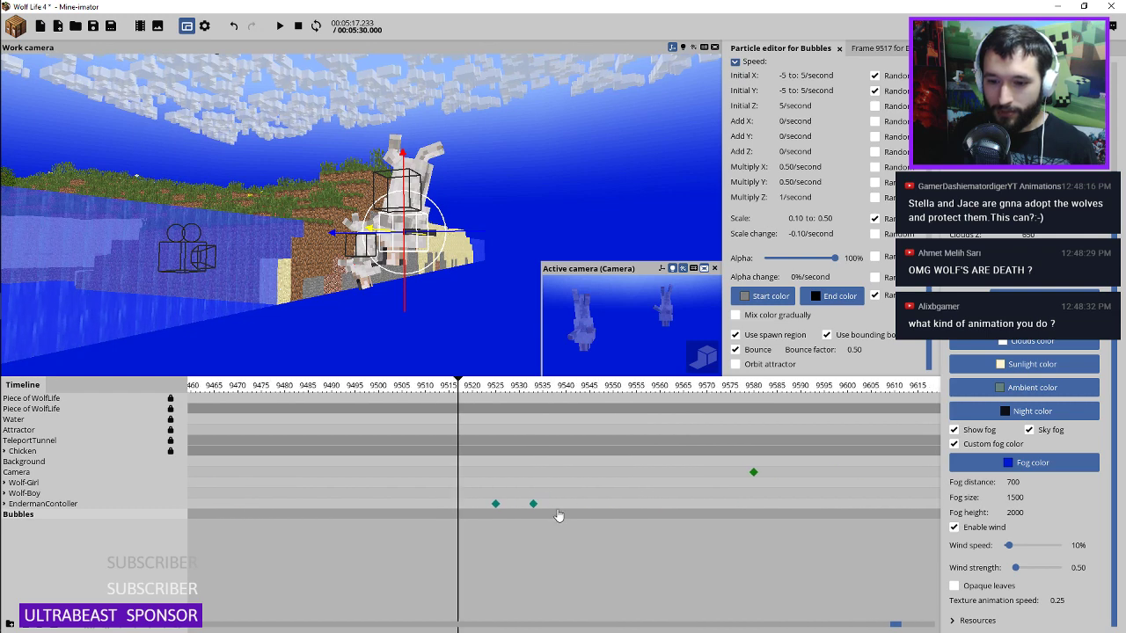
left_click(564, 520)
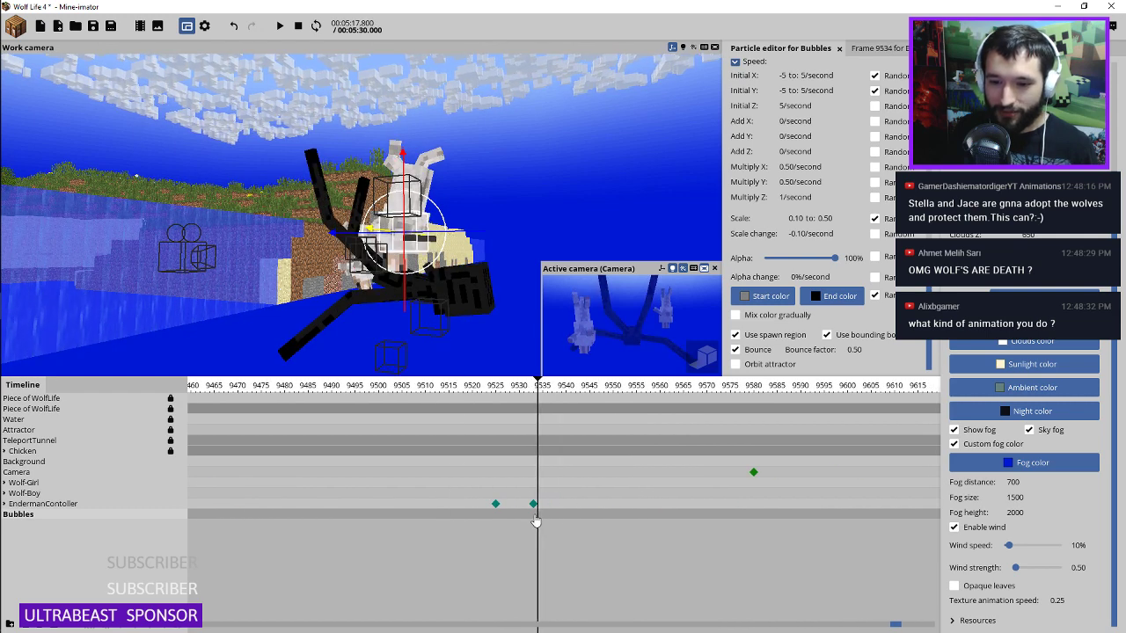
left_click(534, 521)
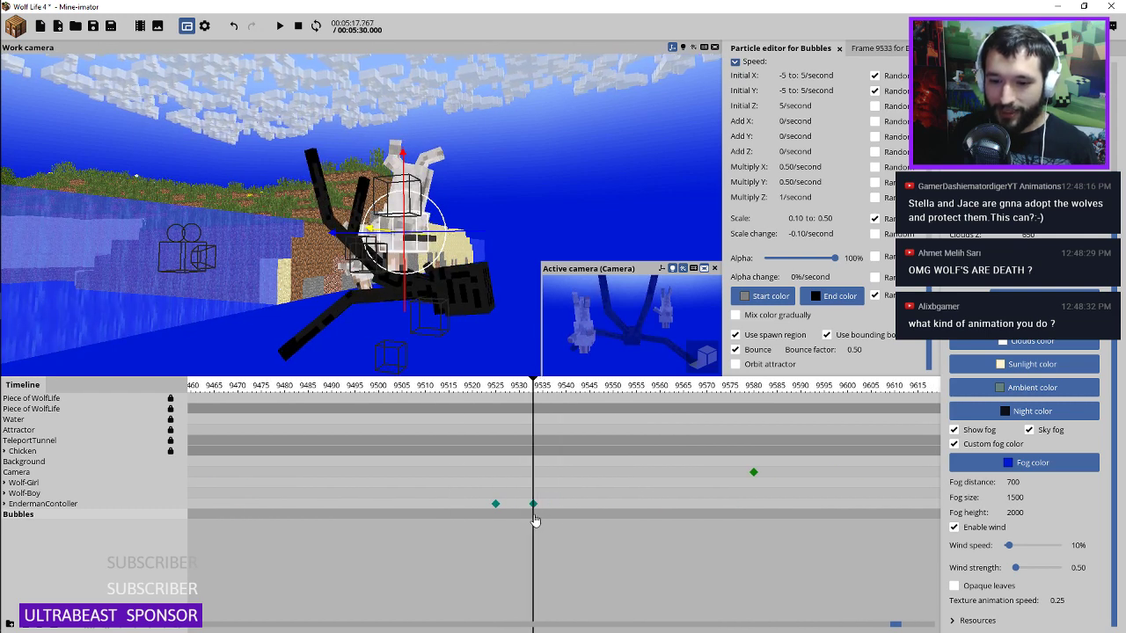
left_click(882, 49)
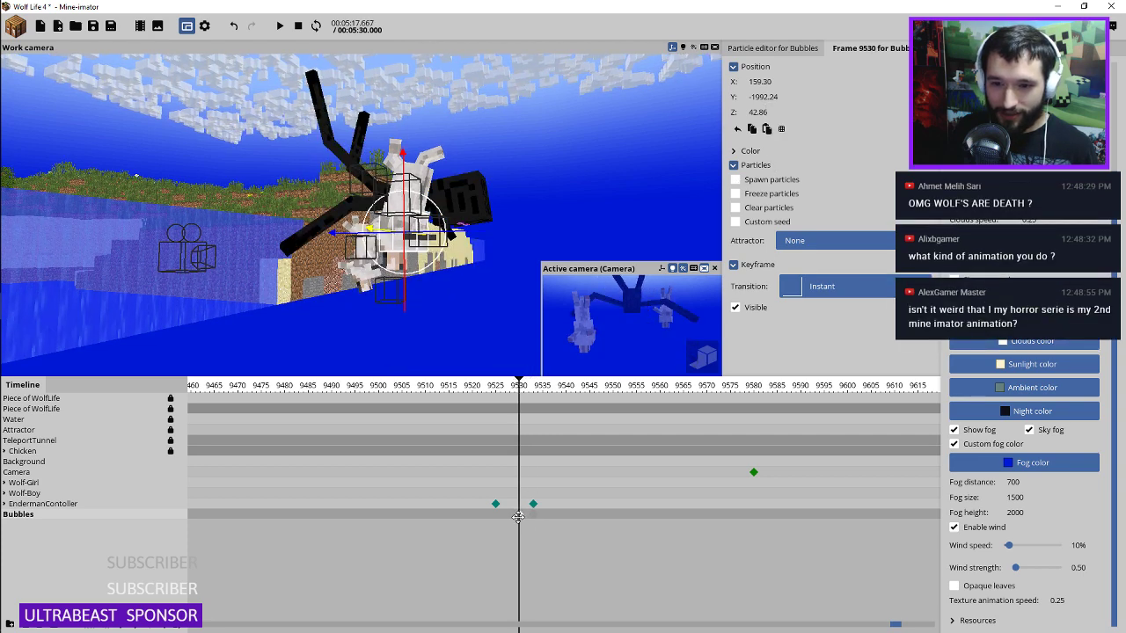
left_click(511, 516)
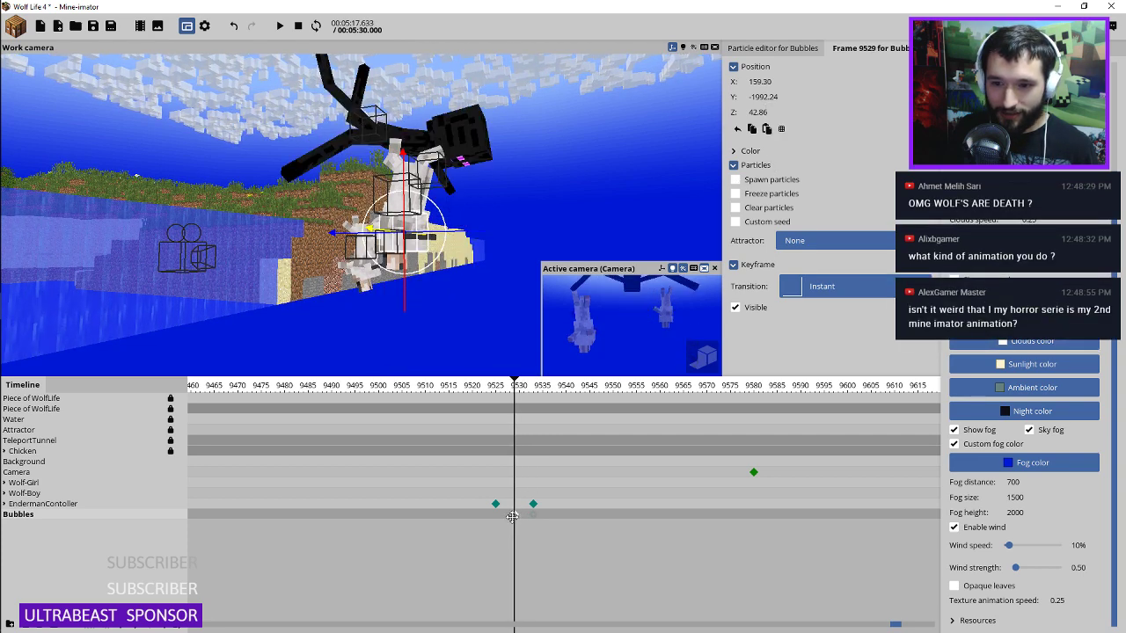
left_click(735, 180)
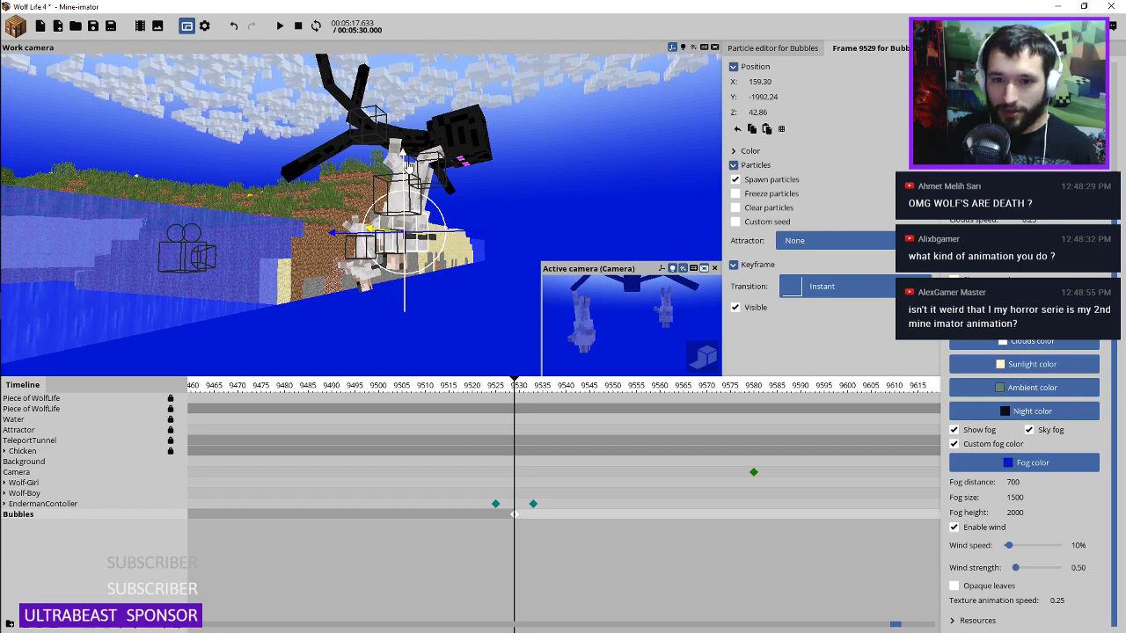
Step: Move the Bubbles emitter onto the Enderman at its frame 9529 keyframe, to X 139.86 and Z 54.45, and set the transition to Linear
left_click_drag(406, 168, 407, 99)
left_click_drag(559, 111, 577, 185)
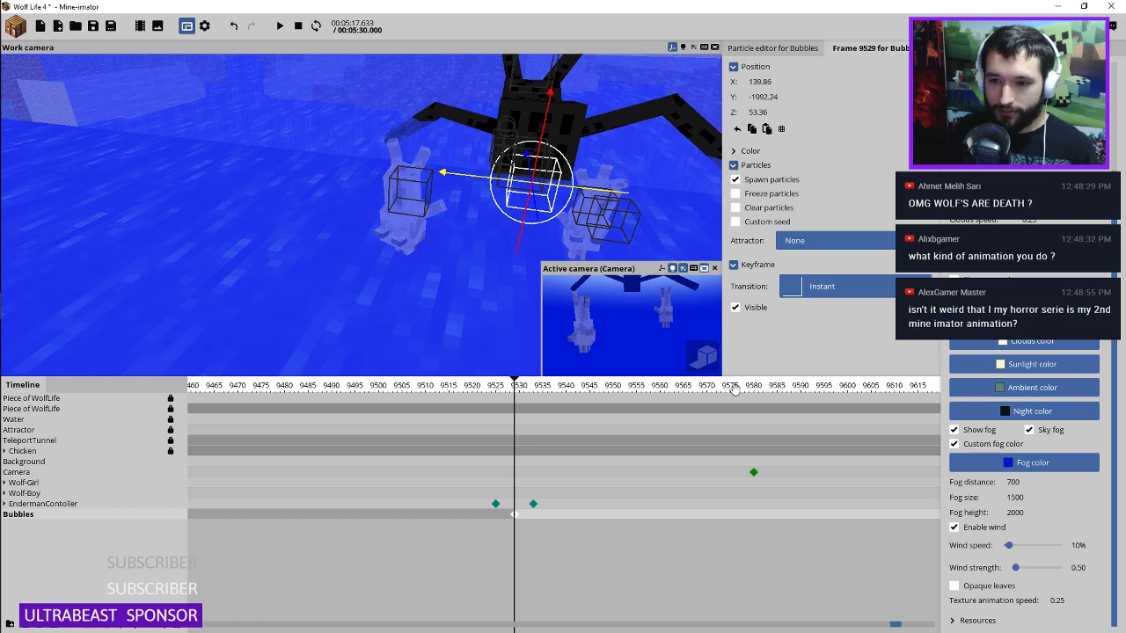
left_click_drag(591, 110, 628, 211)
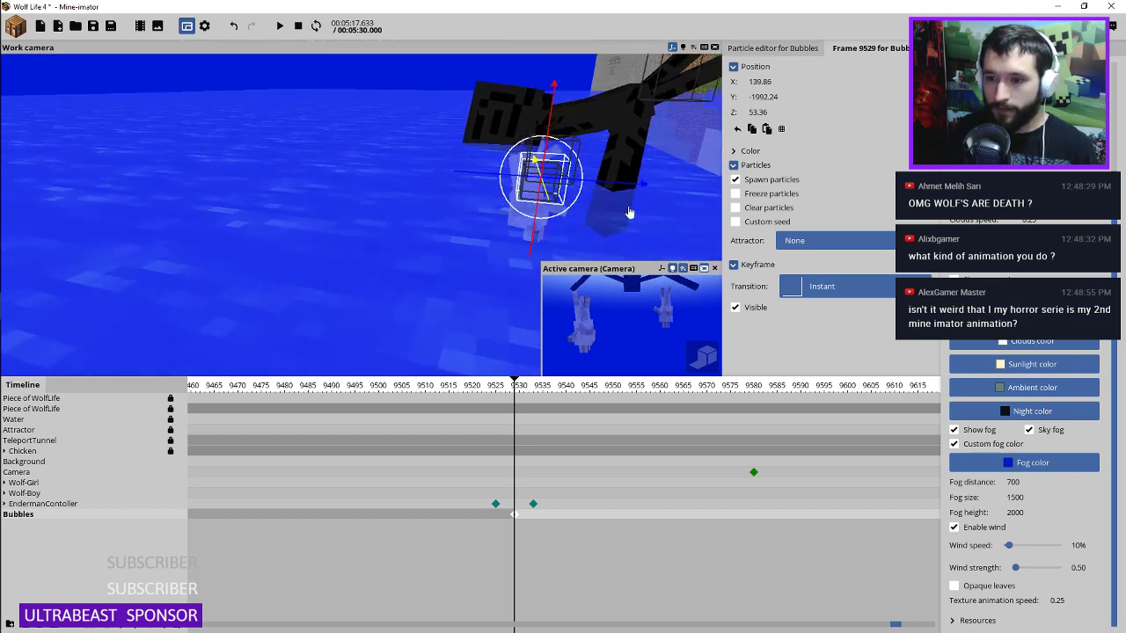
left_click(845, 285)
left_click(822, 327)
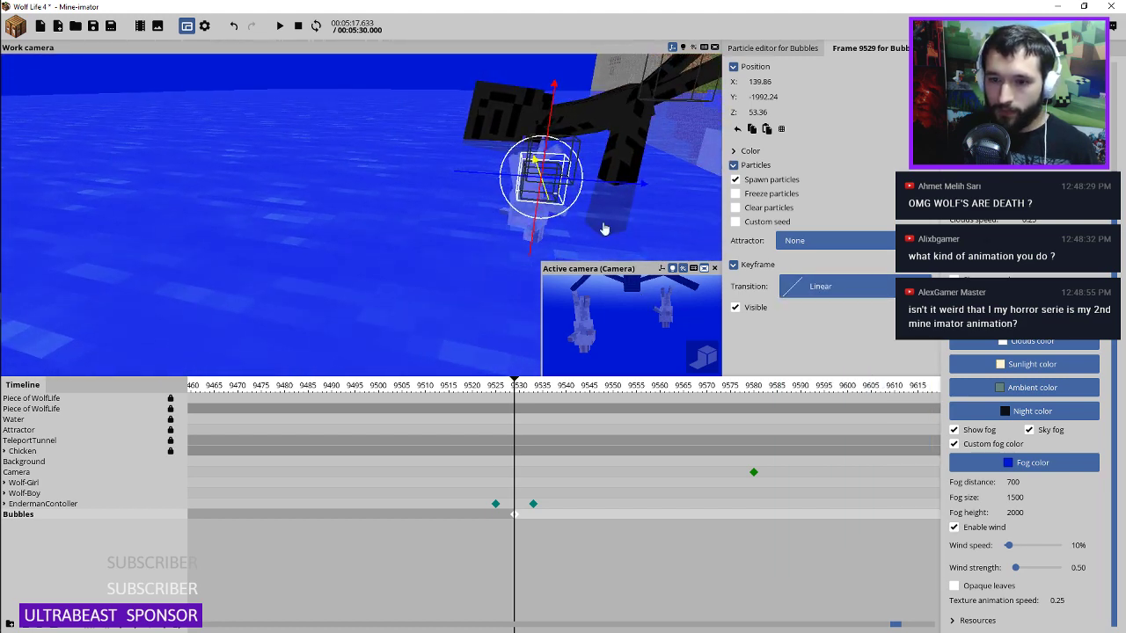
left_click_drag(552, 133, 554, 126)
left_click_drag(502, 237, 652, 164)
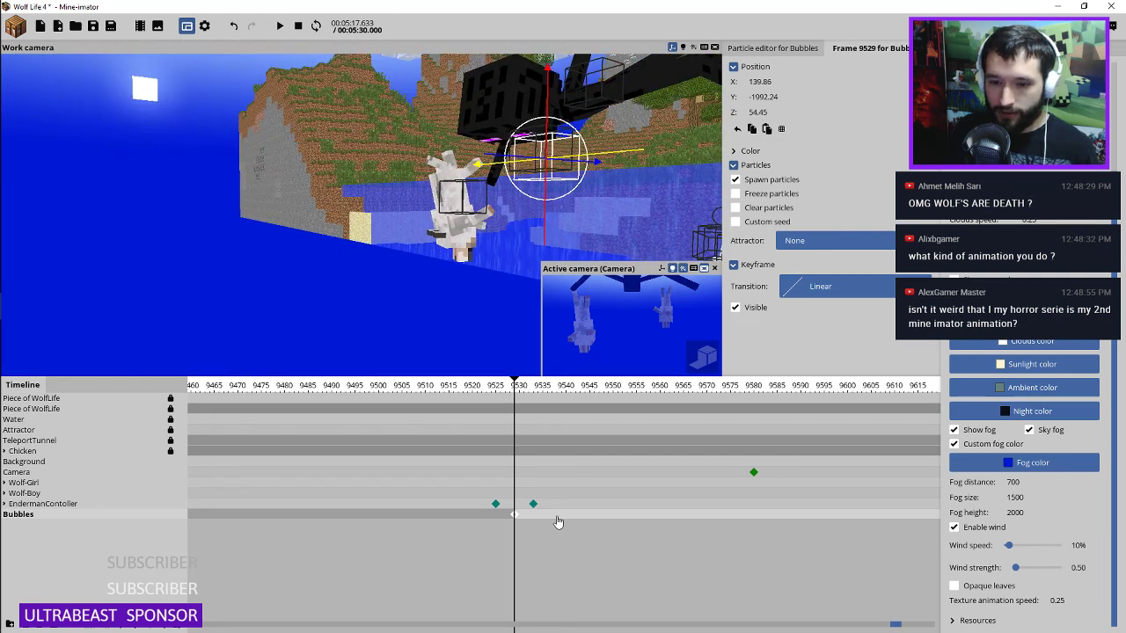
Step: Check the Enderman's descent and add a Bubbles keyframe at frame 9538
left_click(556, 520)
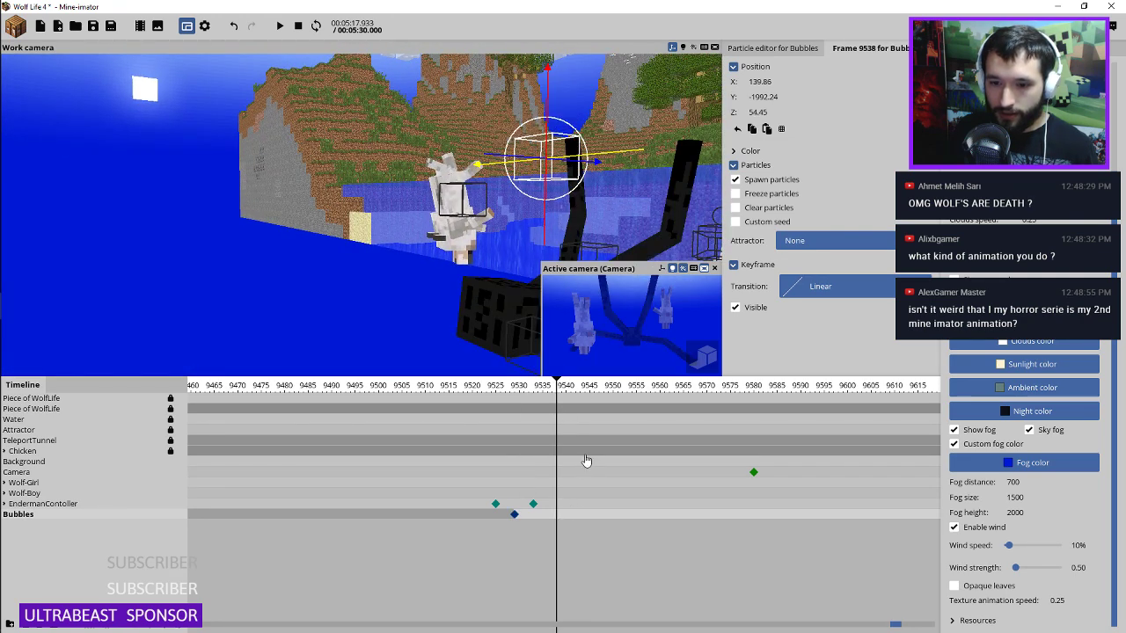
right_click_drag(528, 334, 587, 348)
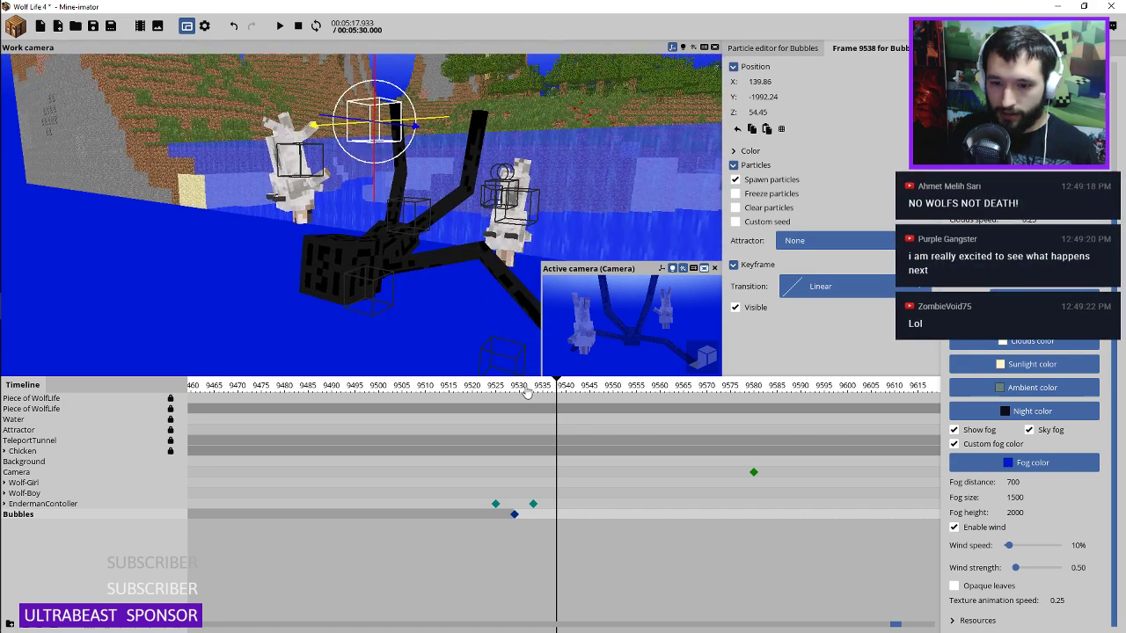
left_click_drag(486, 387, 566, 394)
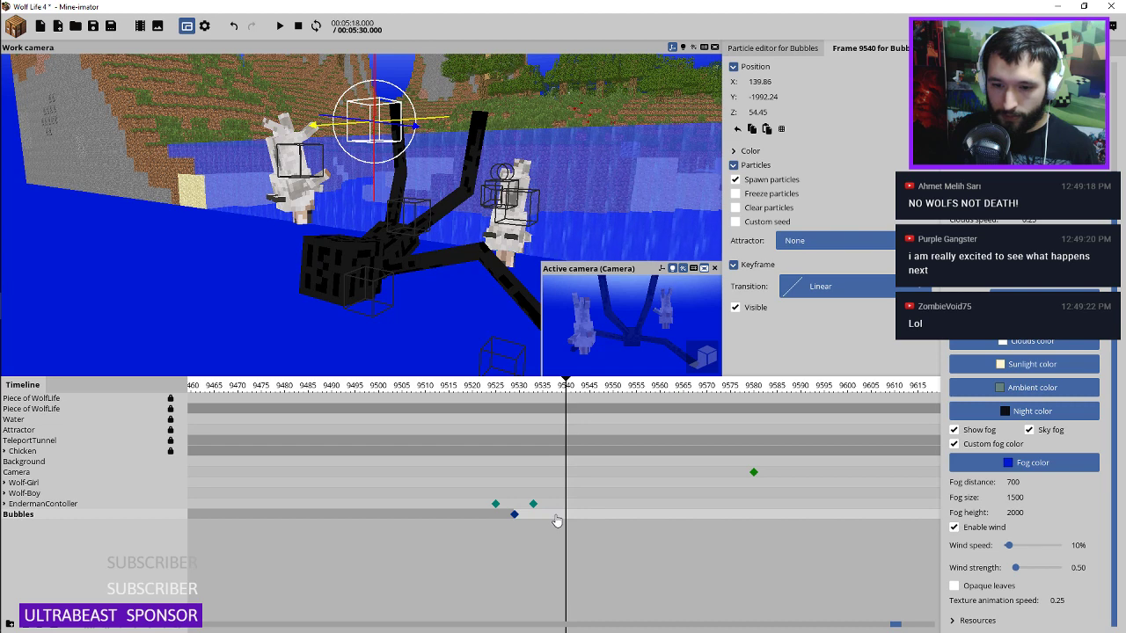
left_click(555, 521)
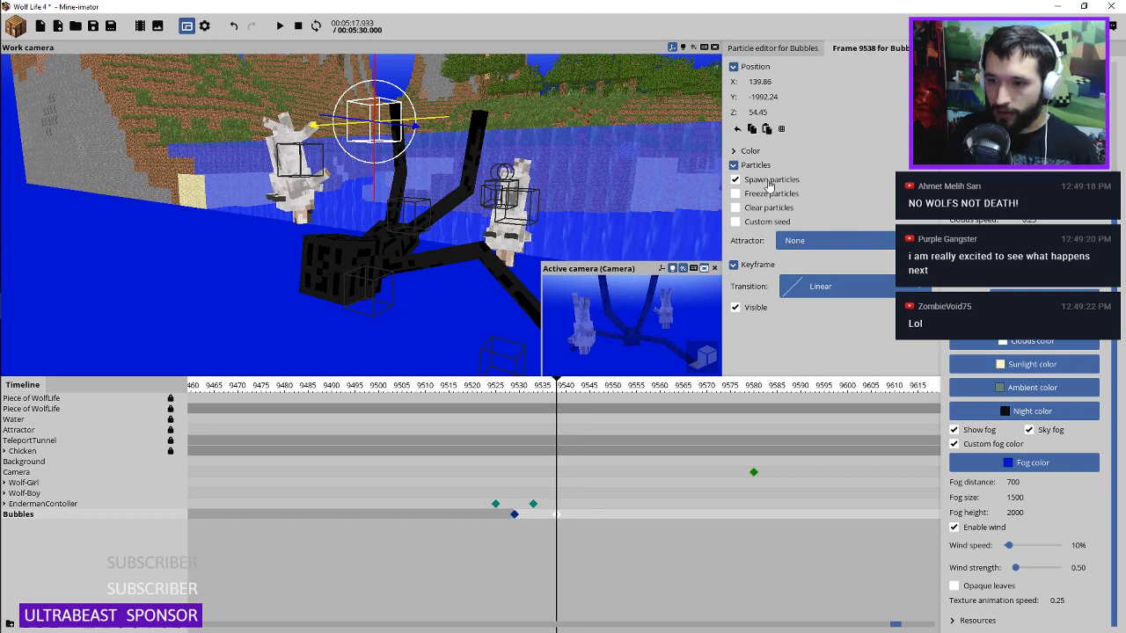
Step: Add a Bubbles keyframe at frame 9531 and lower the emitter to the Enderman's height, Z 34.14
left_click(533, 504)
scroll(526, 521, "up", 5, "ctrl")
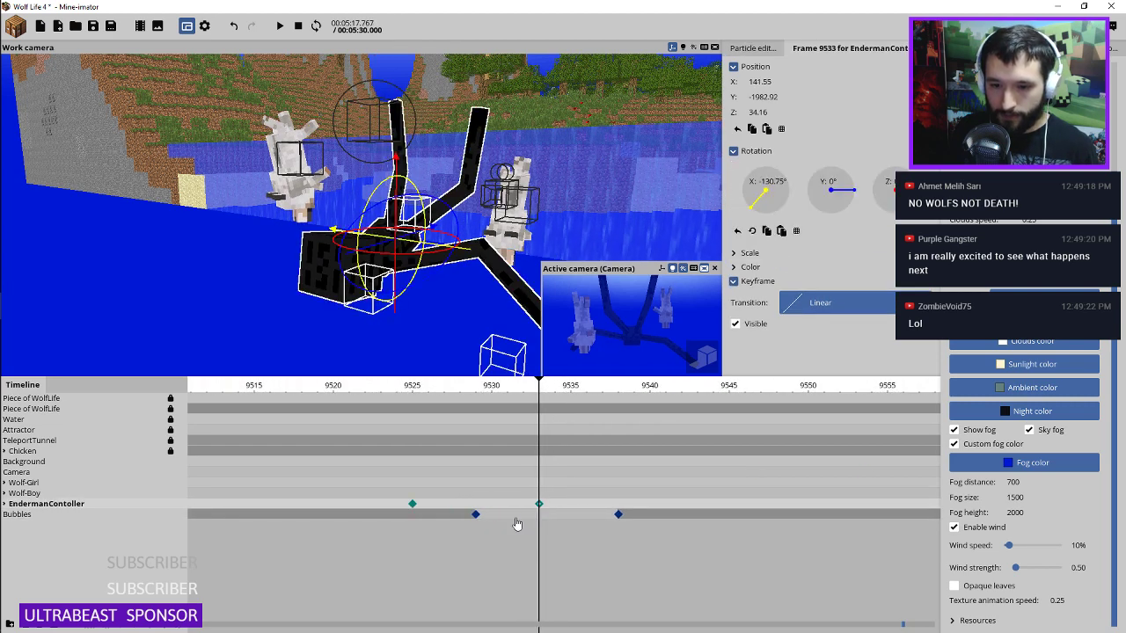
left_click(516, 522)
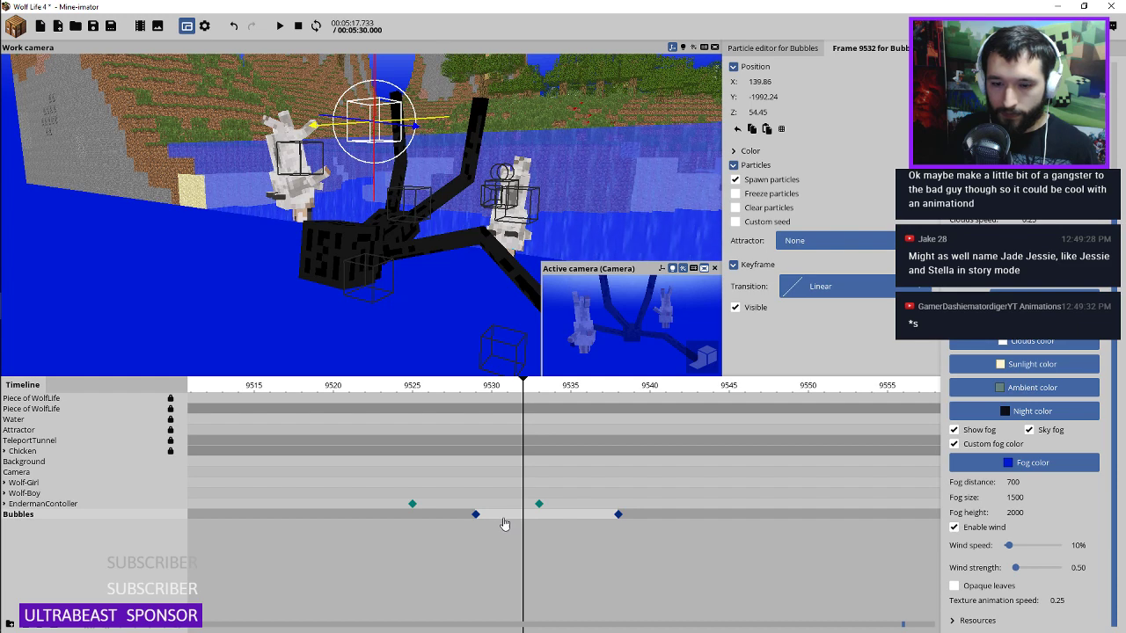
left_click(504, 524)
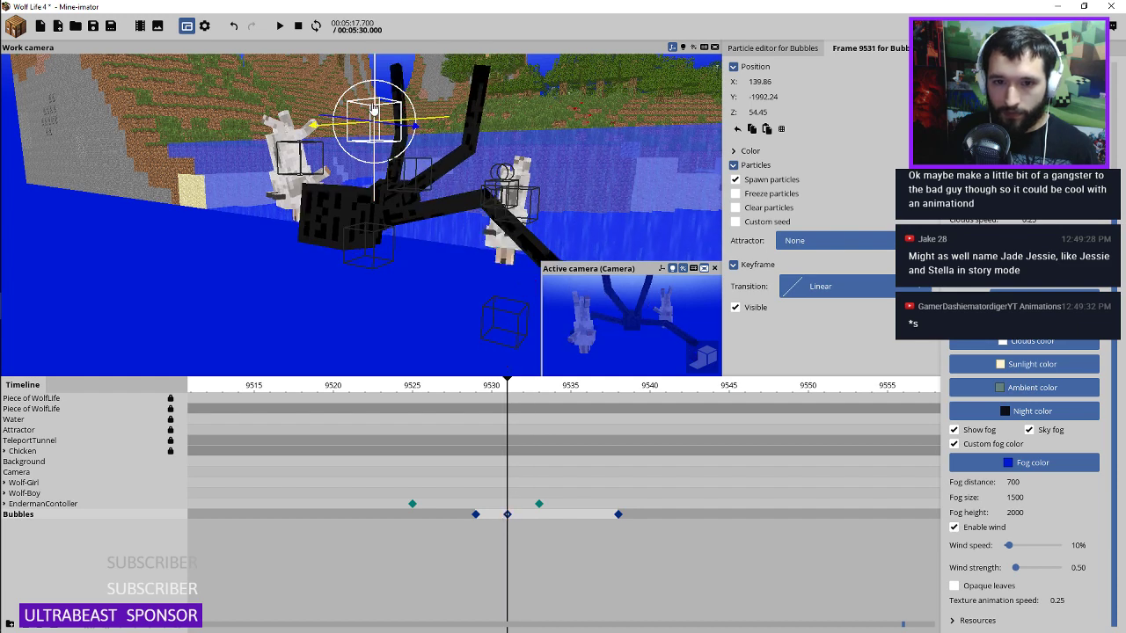
left_click_drag(369, 112, 368, 238)
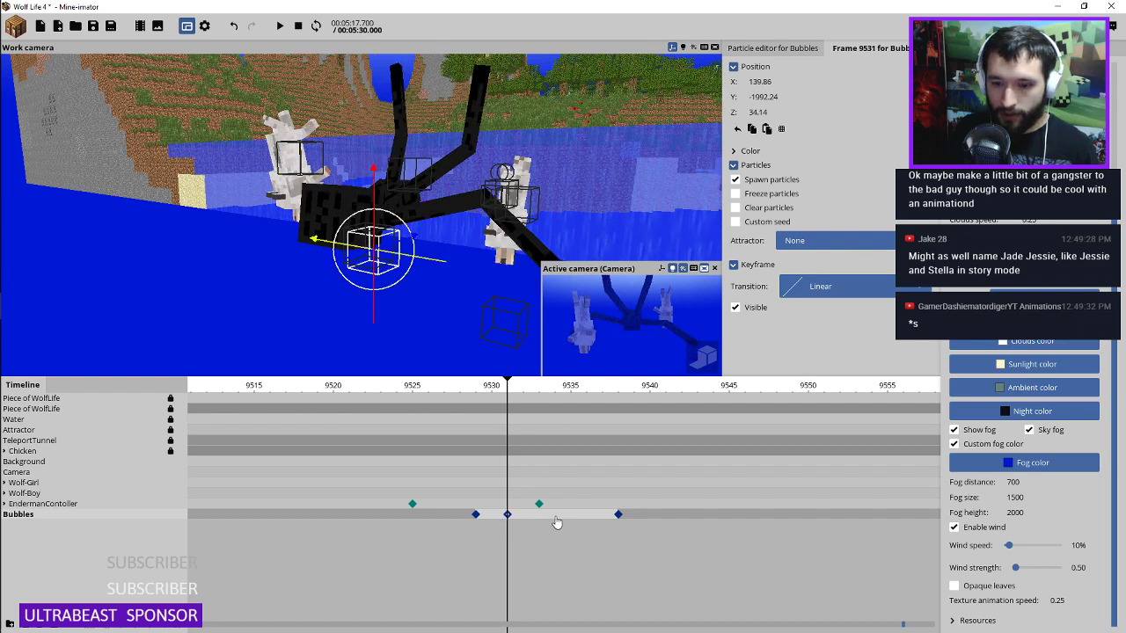
Step: Add a Bubbles keyframe at frame 9534, lower the emitter to Z 26.20, and save the project
left_click(556, 522)
left_click_drag(387, 135, 382, 247)
left_click_drag(482, 236, 591, 166)
left_click_drag(374, 256, 374, 246)
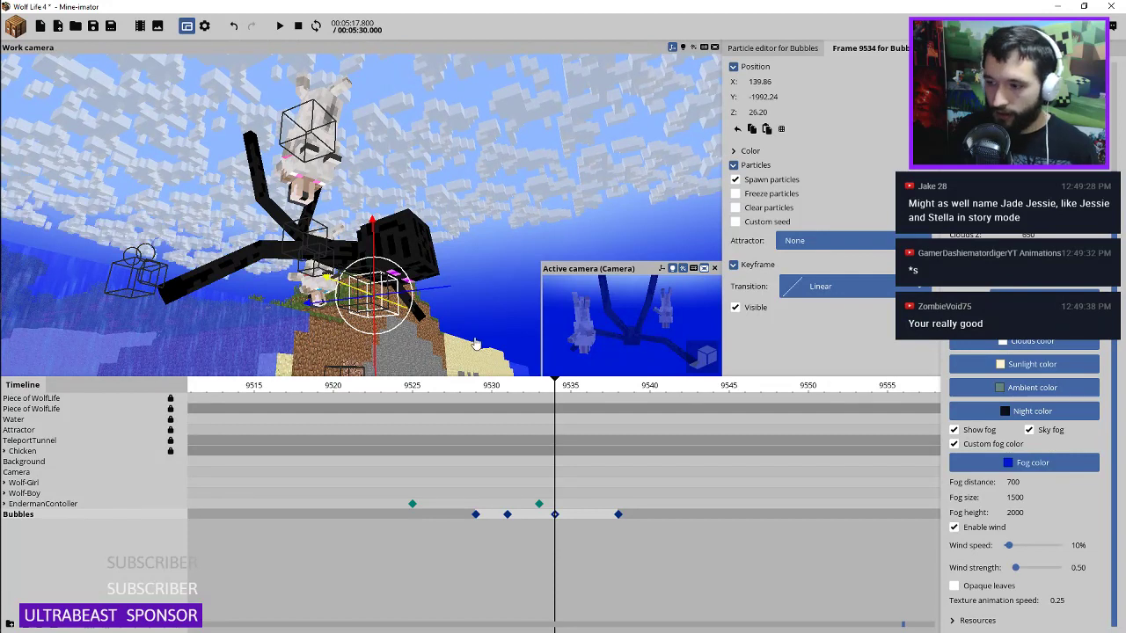
key("ctrl+s")
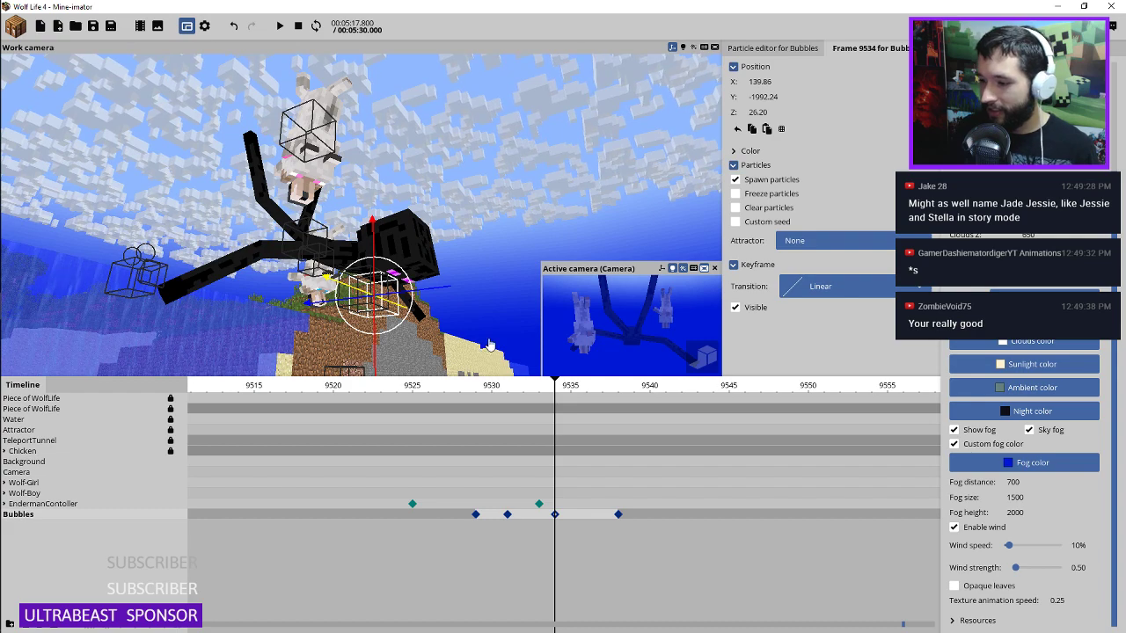
Step: Play the Enderman's arrival from frame 9516 to check the bubble burst
left_click(273, 388)
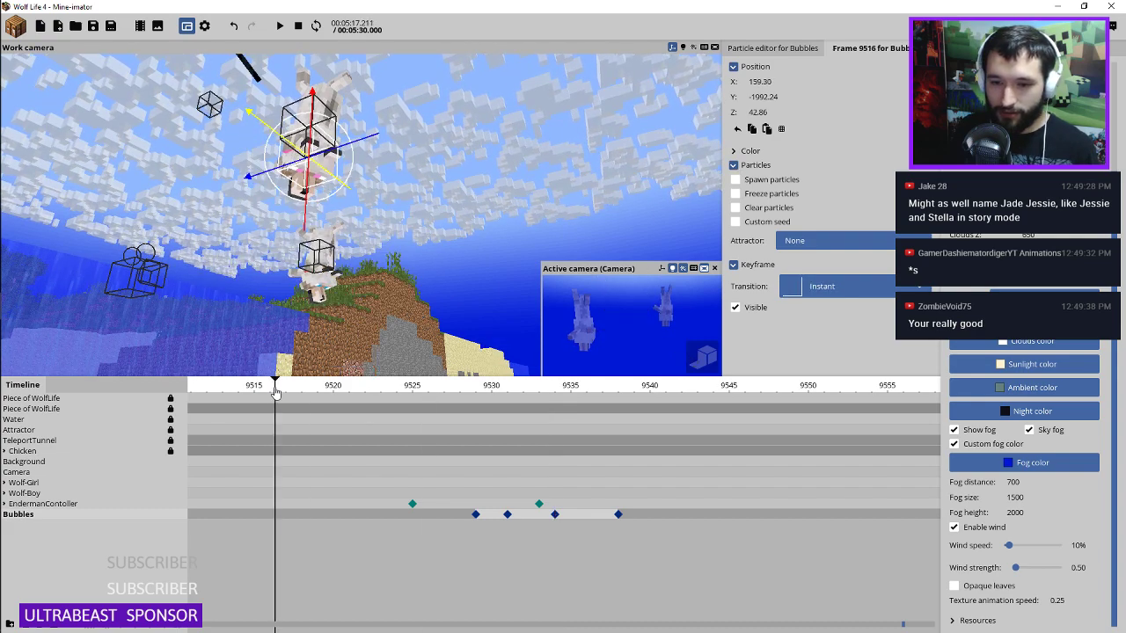
key("space")
key("space")
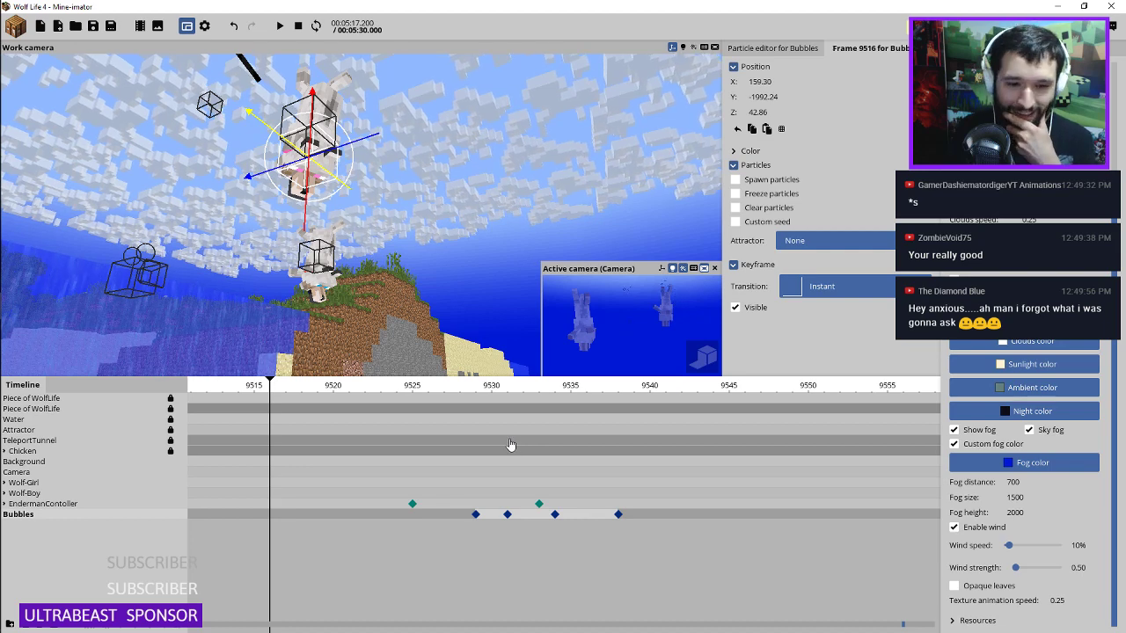
Step: Duplicate the Bubbles particle creator in the library, name the copy Bubbles2, and add an instance of it to the timeline
left_click_drag(1117, 222, 1115, 99)
left_click(973, 97)
left_click(972, 82)
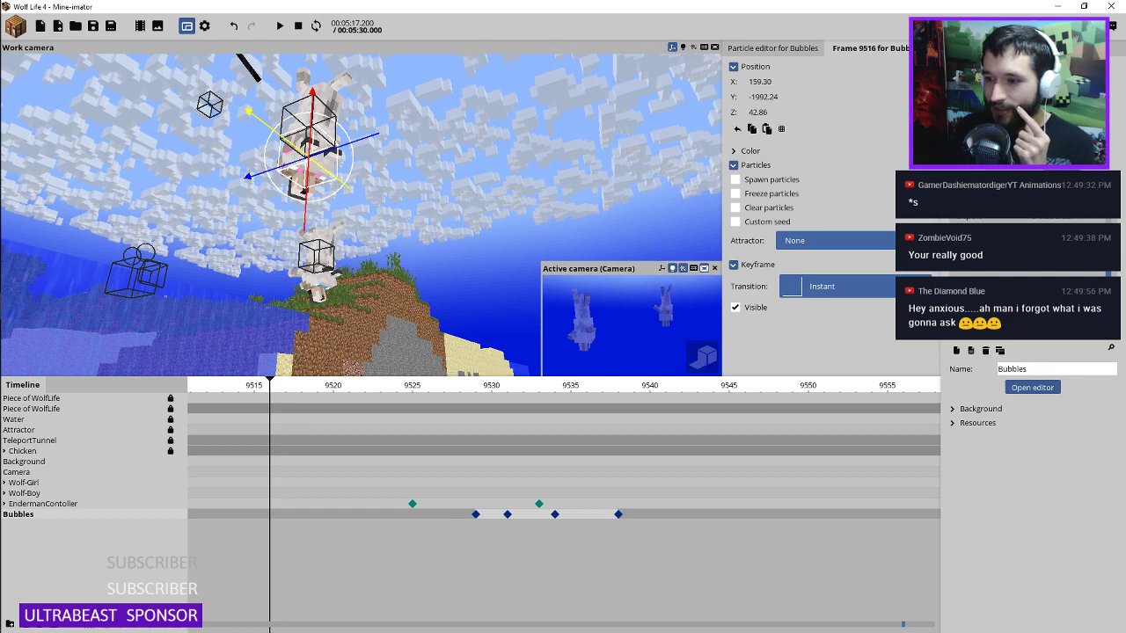
left_click(1000, 351)
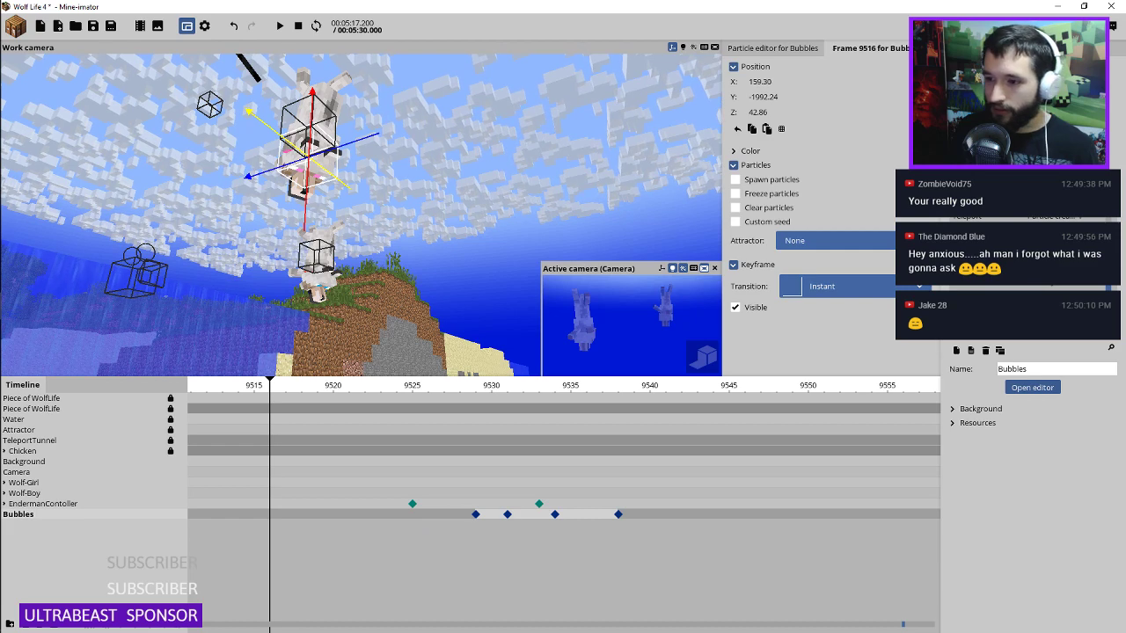
left_click(1045, 369)
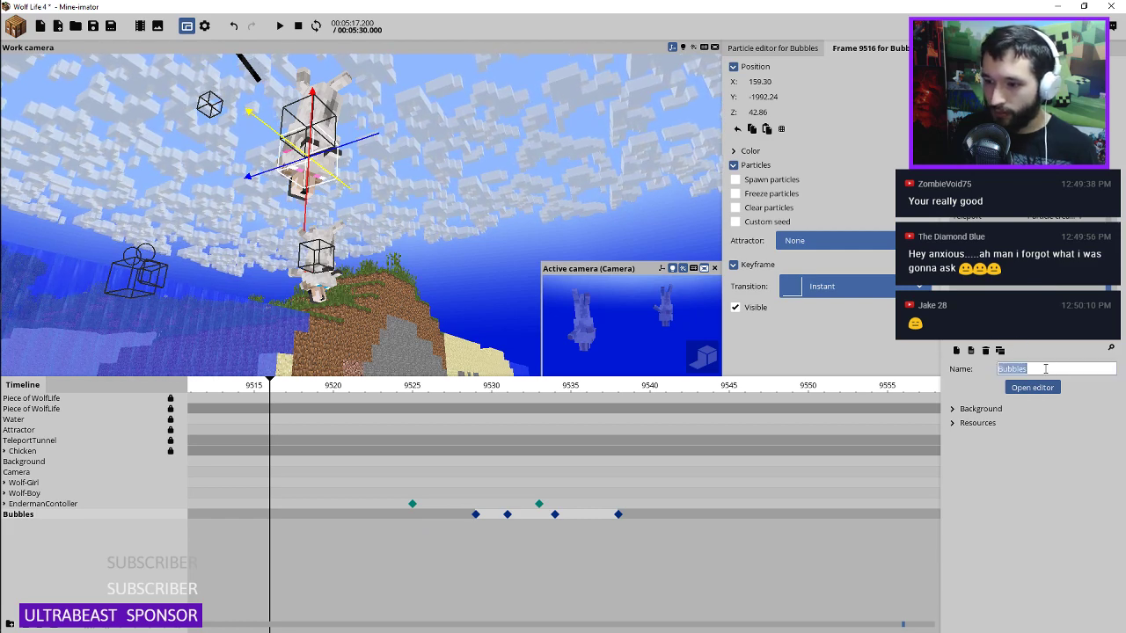
type("2")
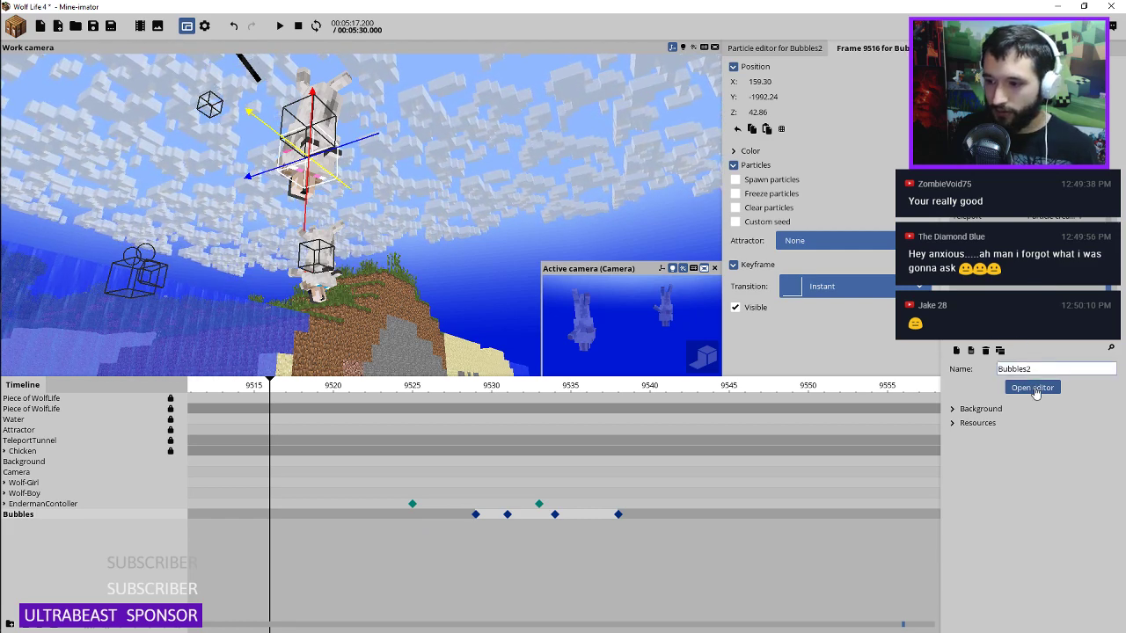
left_click(970, 351)
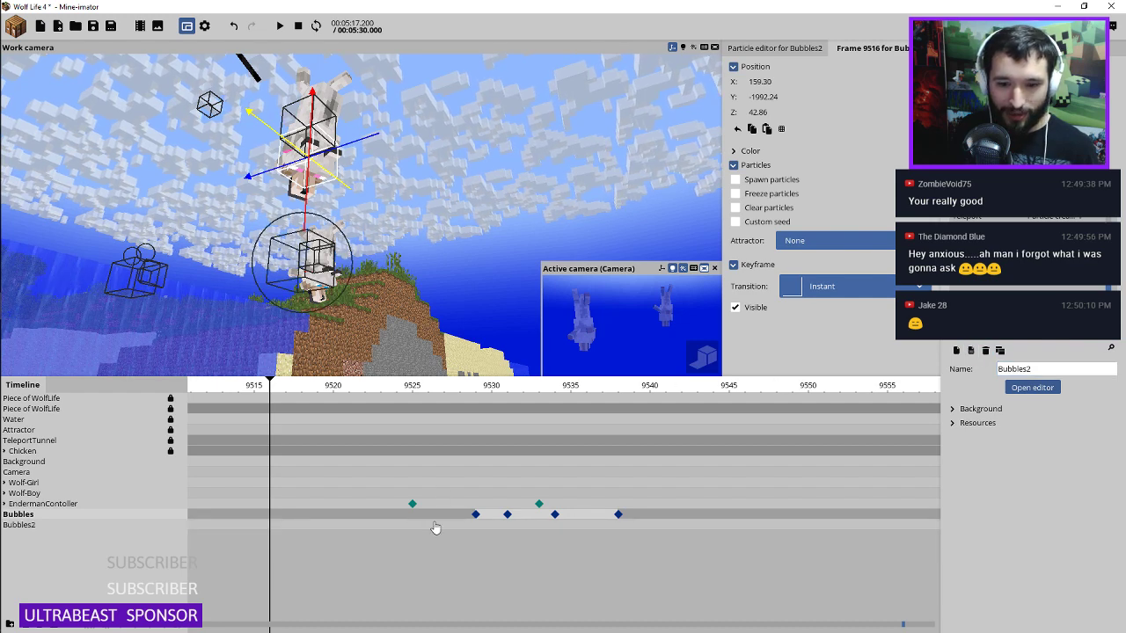
Step: Copy the four Bubbles keyframes from frames 9529 to 9538 to the Bubbles2 timeline and delete the originals
left_click(476, 526)
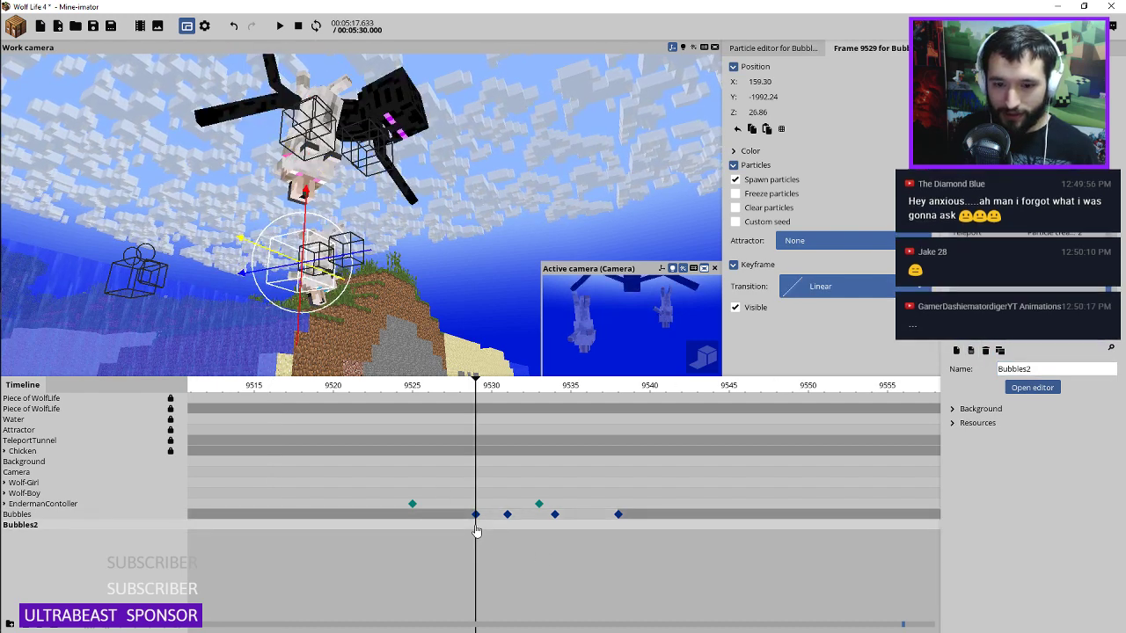
left_click_drag(470, 518, 622, 525)
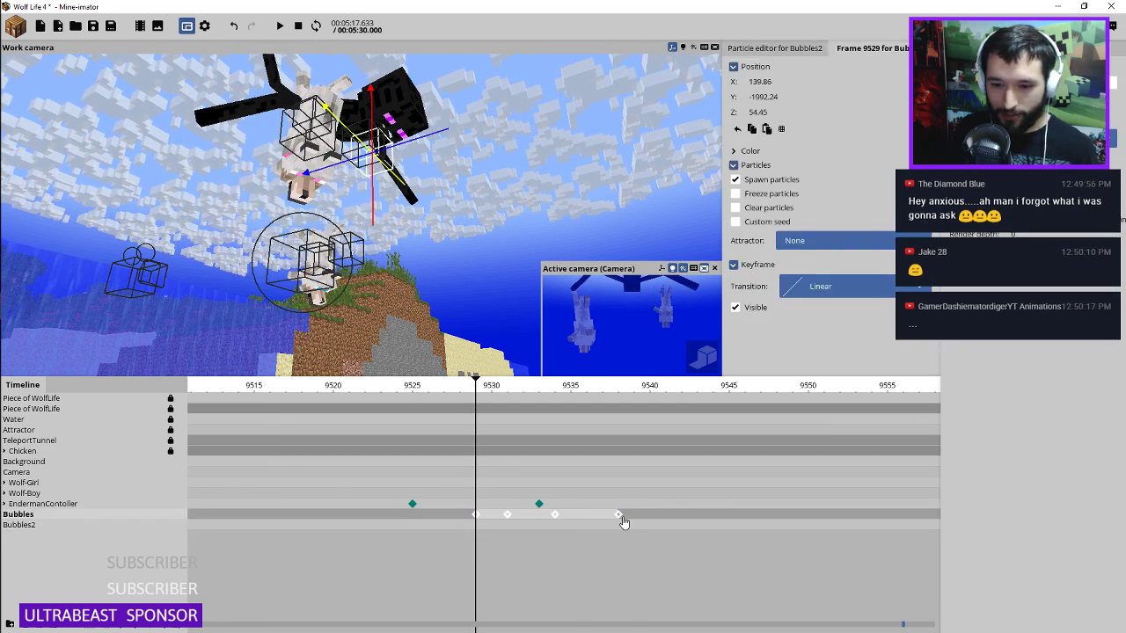
left_click(476, 530)
key("ctrl+v")
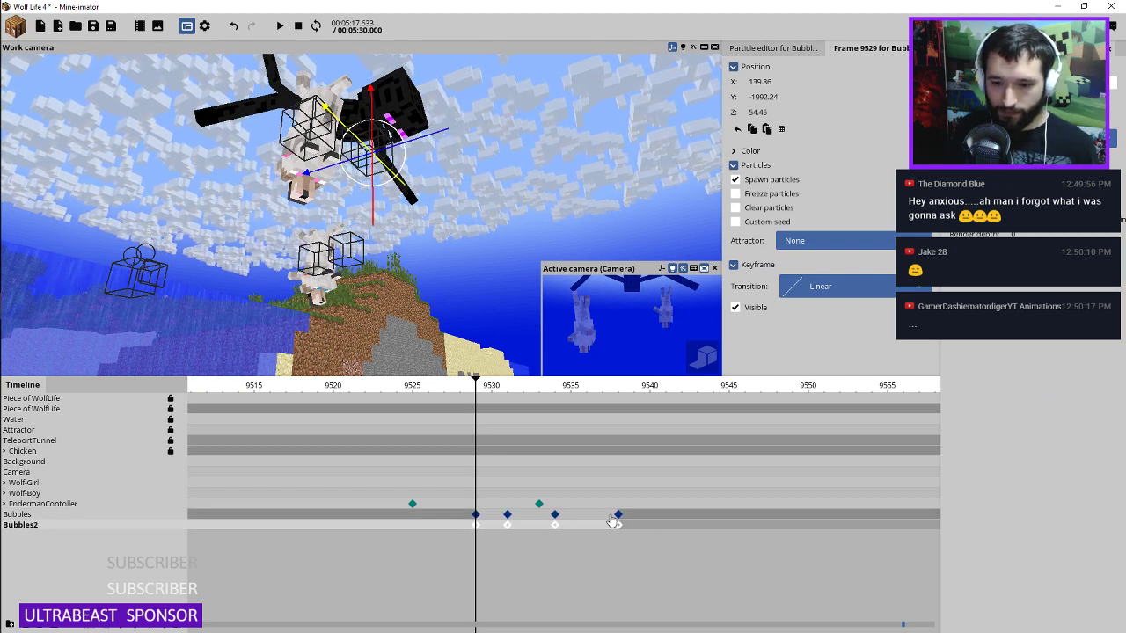
left_click_drag(631, 519, 467, 520)
key("Delete")
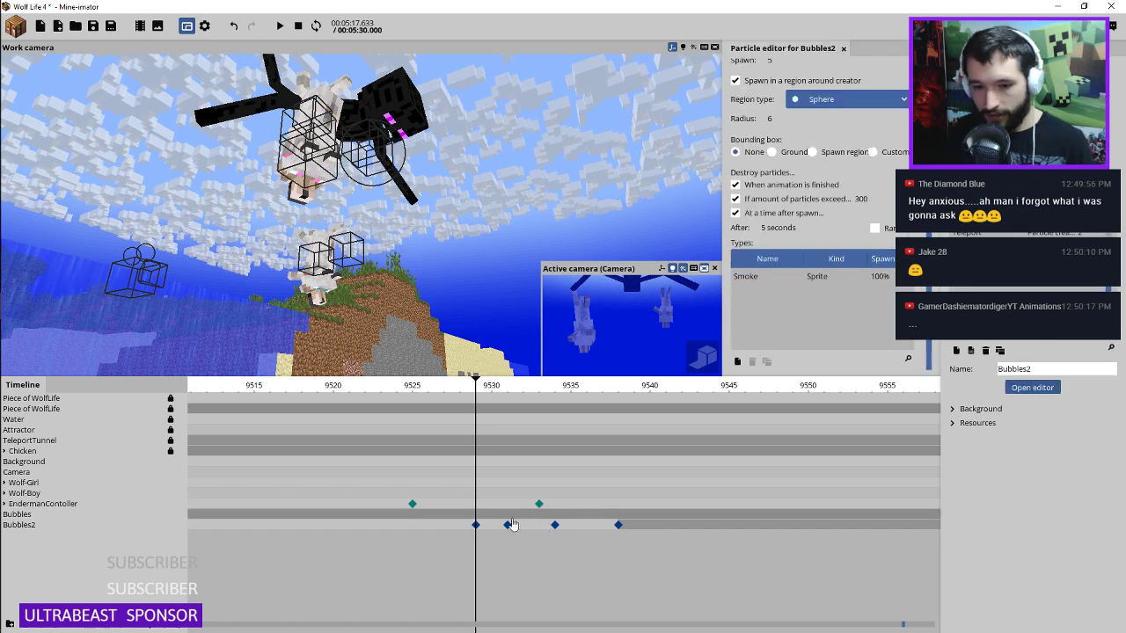
Step: Add a Bubbles2 keyframe at frame 9525 with Visible disabled, and scrub to frame 9531
left_click(413, 527)
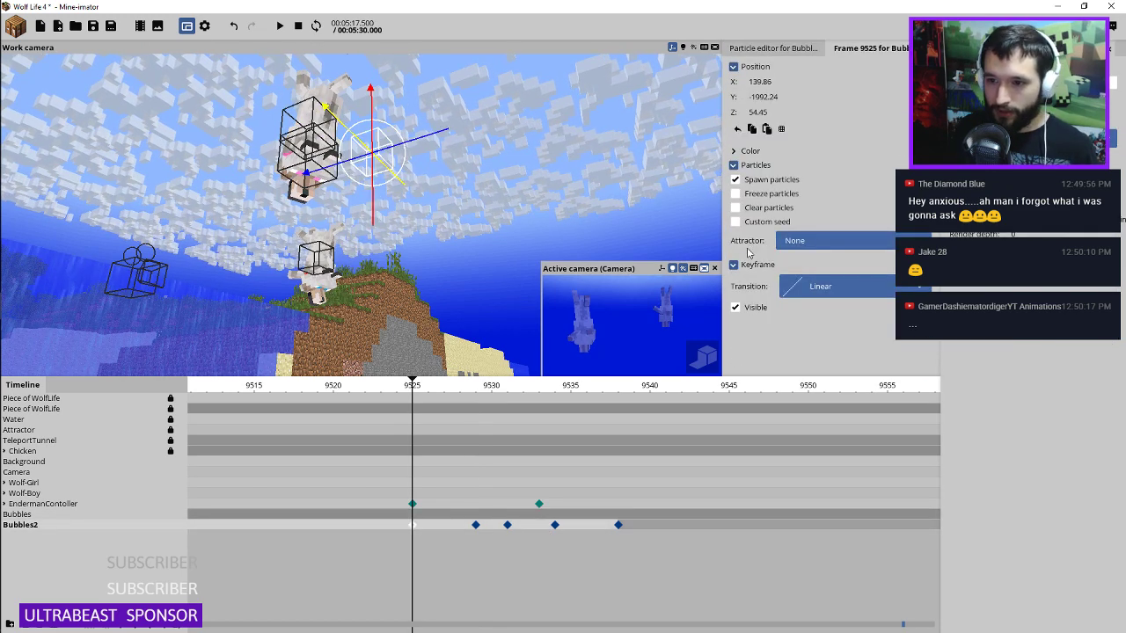
left_click(741, 310)
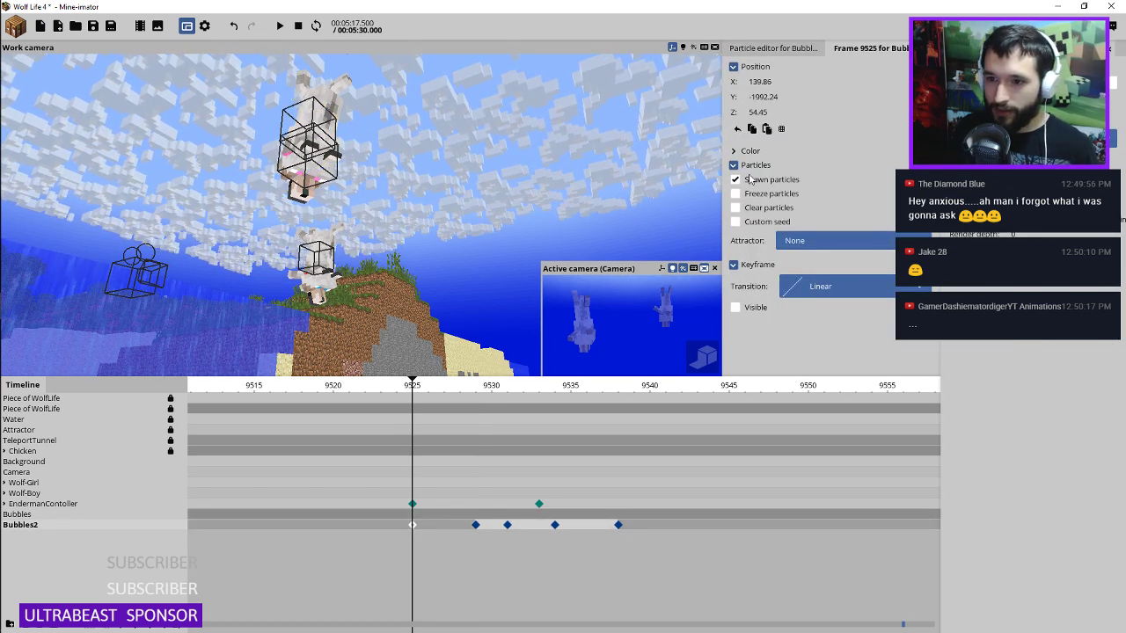
left_click_drag(532, 388, 507, 396)
Step: Open the particle editor for Bubbles2 and select its Smoke particle type
left_click(980, 49)
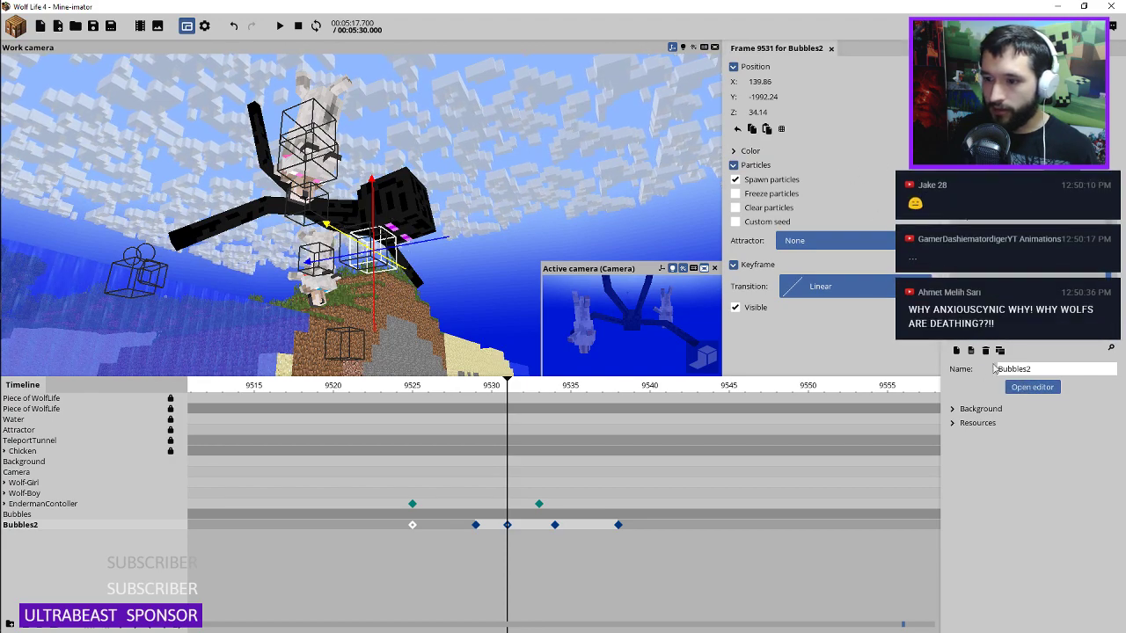
left_click(1026, 389)
left_click(774, 277)
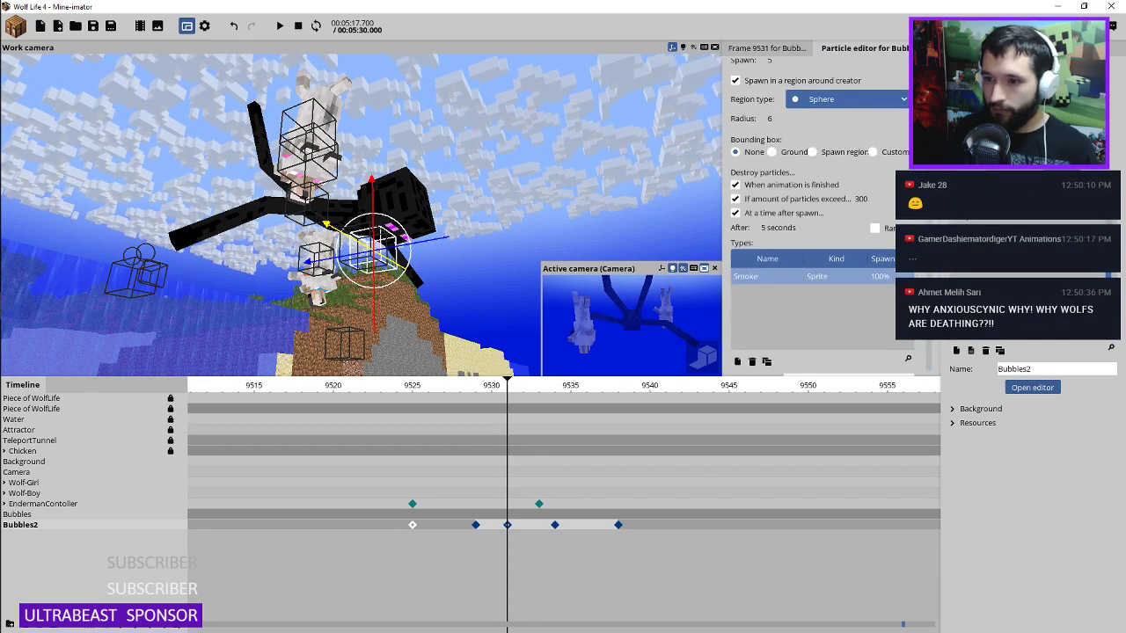
Step: Shift the Bubbles2 emitter along Y to -1986.03 across its keyframes from frame 9529 to 9538
left_click_drag(483, 215, 447, 261)
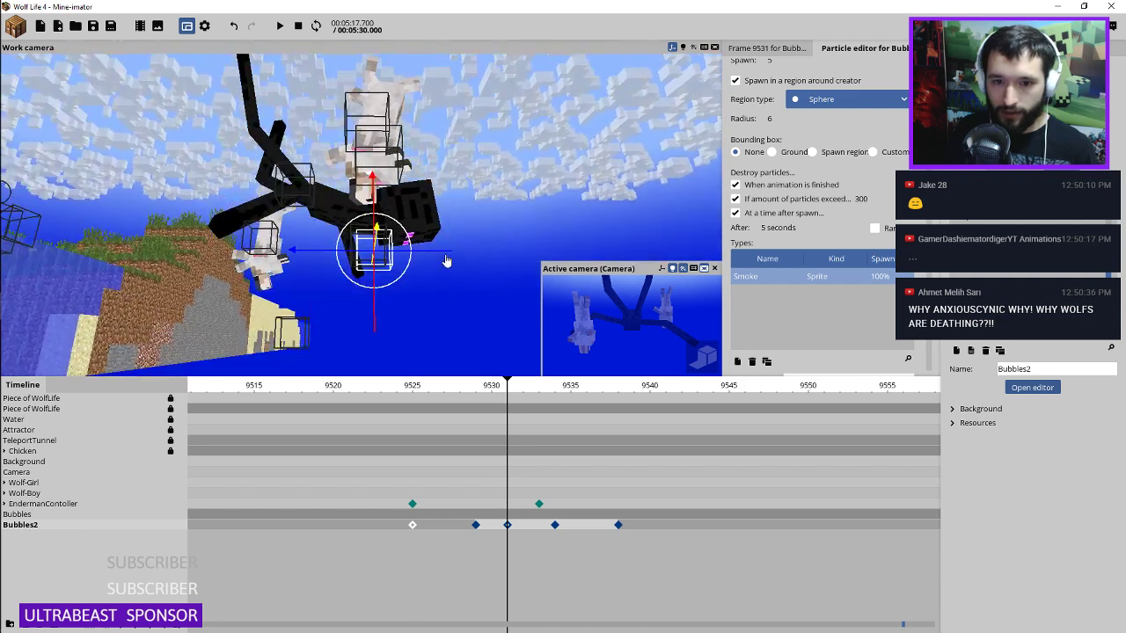
left_click_drag(634, 535, 467, 531)
left_click_drag(435, 252, 377, 264)
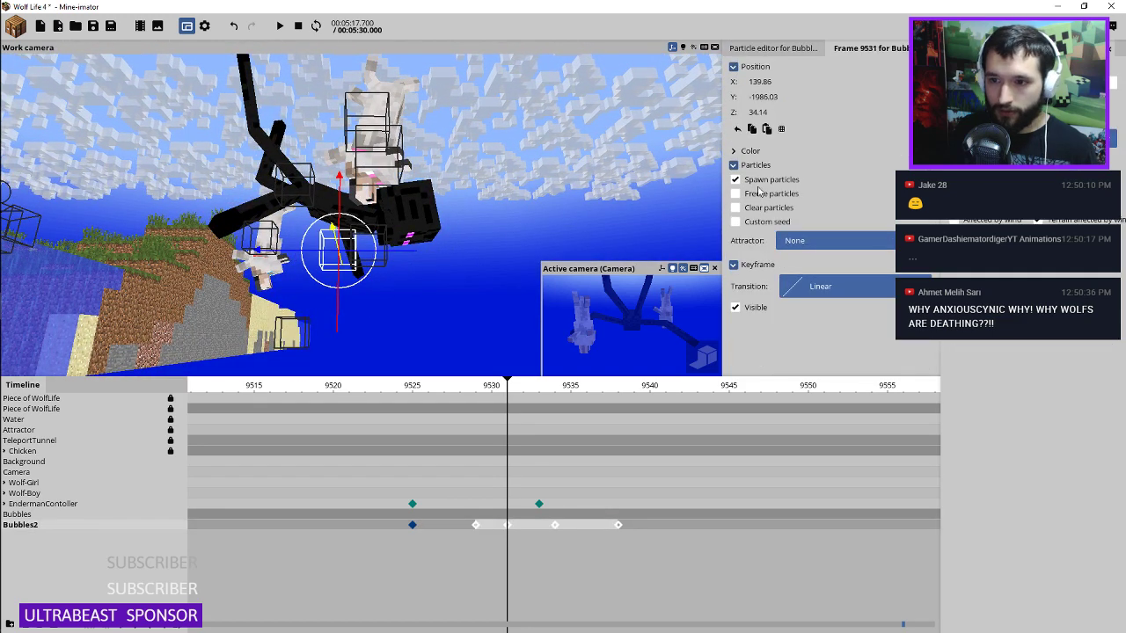
Step: Change the spawn region type of the Bubbles2 particle creator to Box
left_click(790, 49)
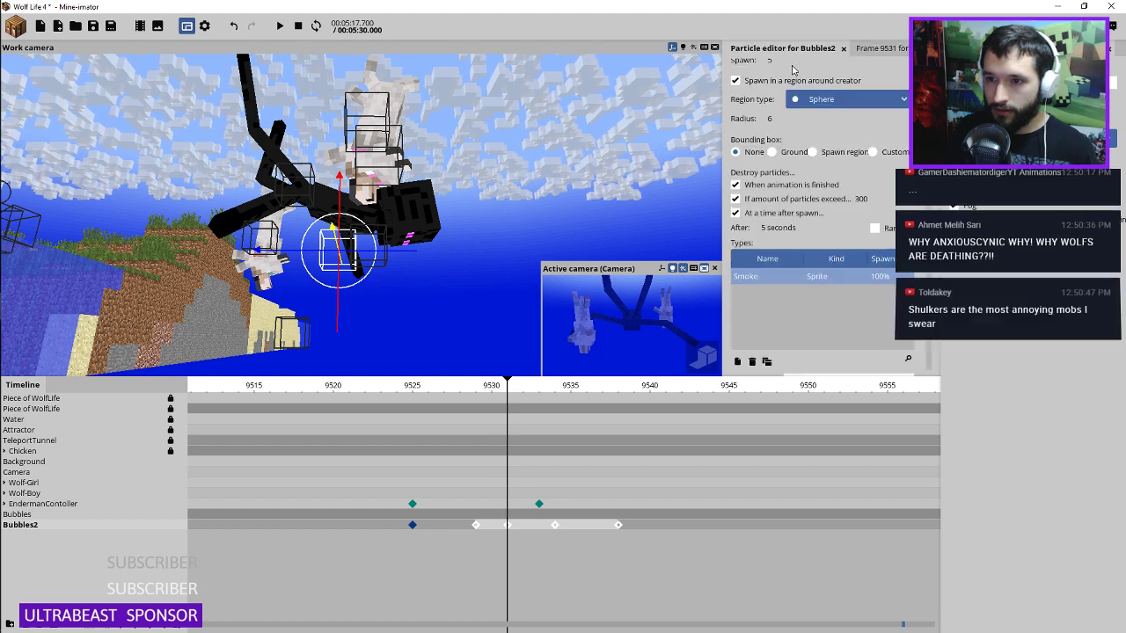
left_click(811, 102)
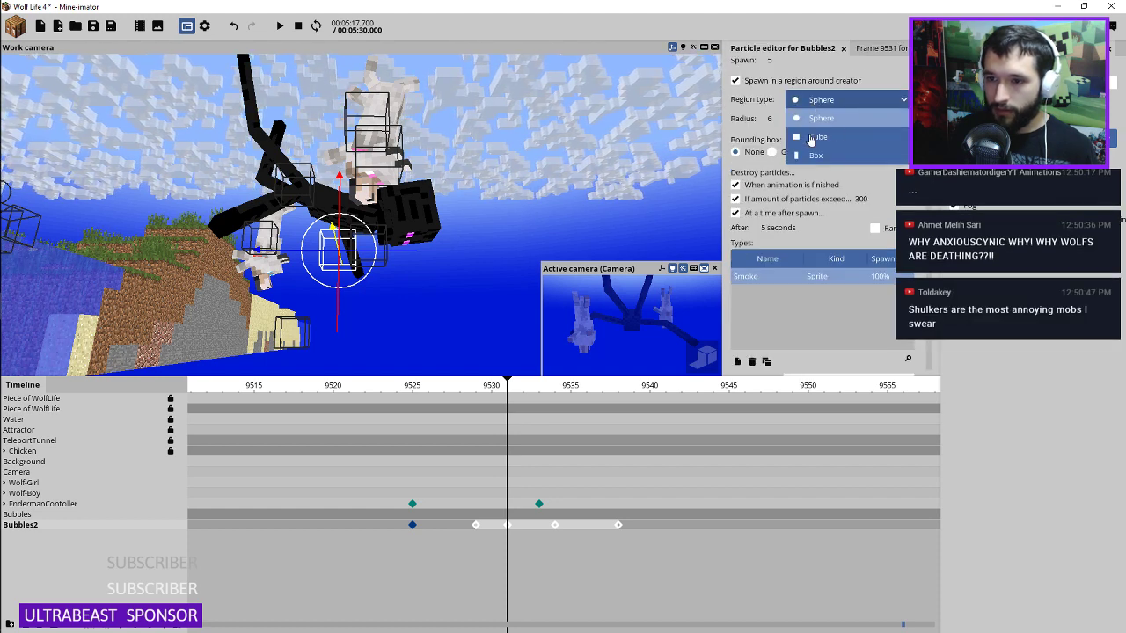
left_click(816, 155)
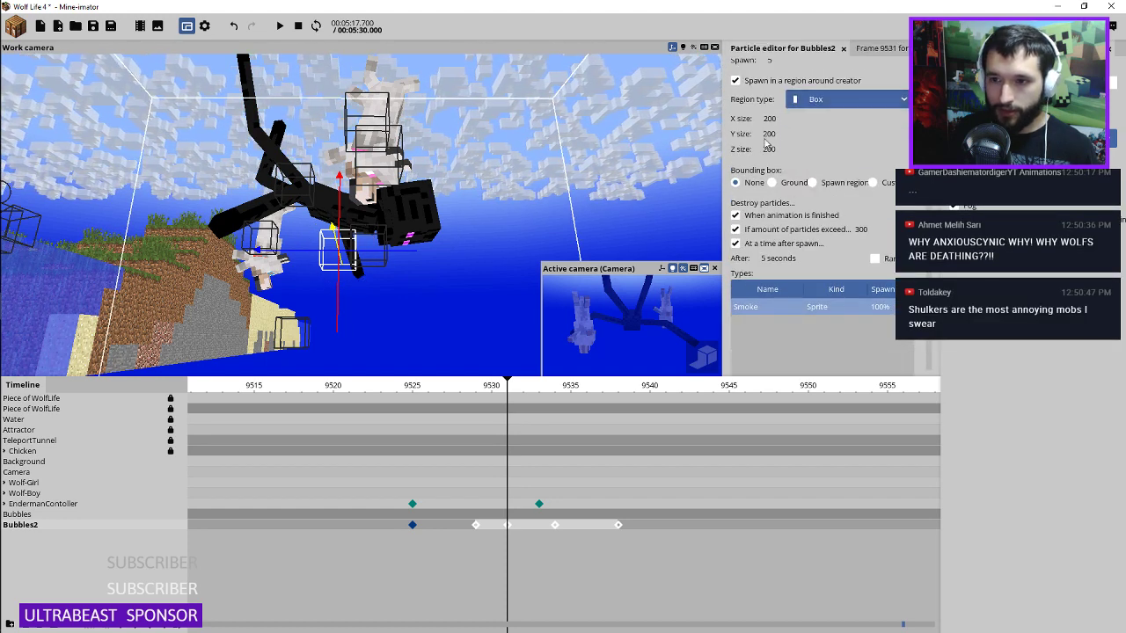
Step: Resize the Bubbles2 spawn box to X 10.24, Y 37.27, Z 7.66 and shift the emitter to X 141.35, Z 35.34 at frame 9531
left_click_drag(594, 152, 545, 162)
scroll(542, 163, "down", 4)
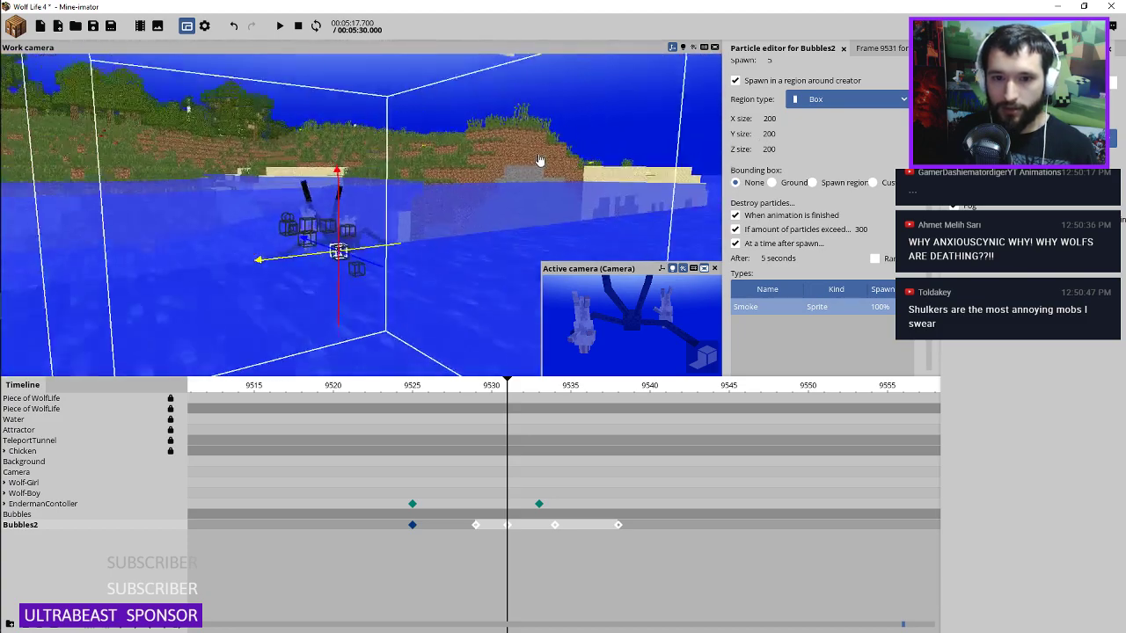
left_click_drag(762, 134, 651, 144)
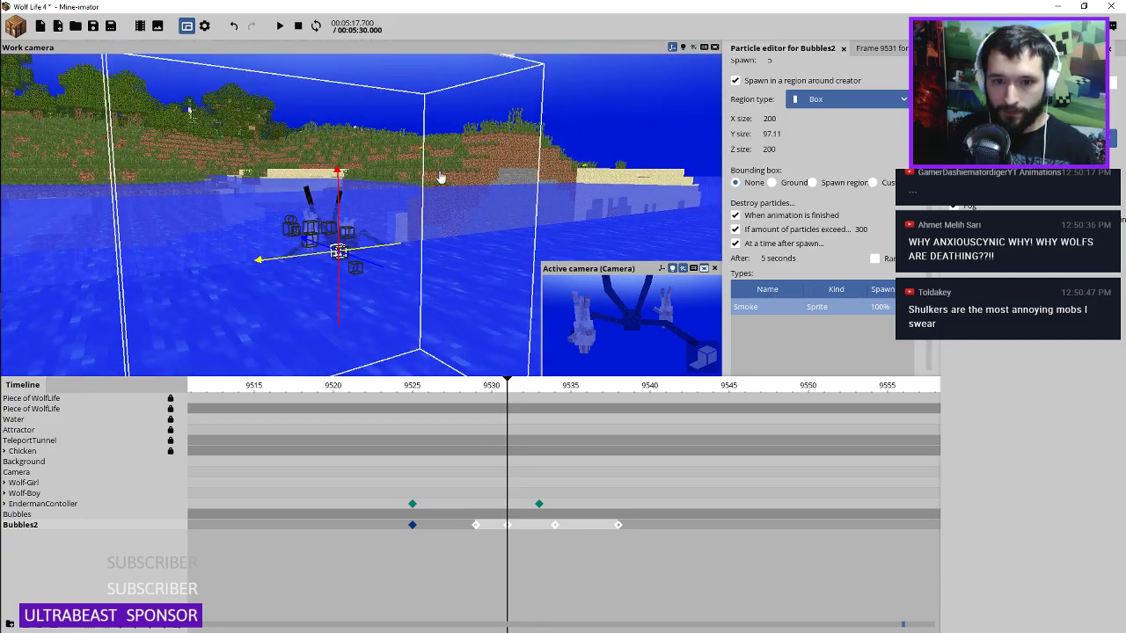
left_click_drag(442, 179, 515, 175)
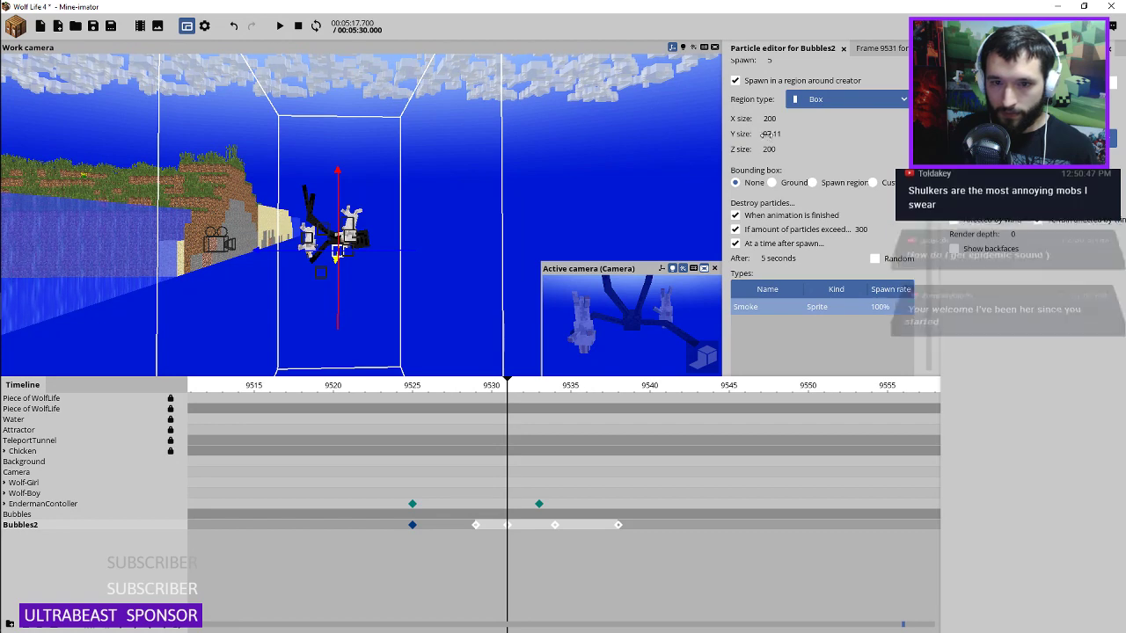
left_click_drag(765, 133, 626, 232)
scroll(460, 243, "up", 6)
left_click_drag(771, 148, 749, 118)
left_click_drag(563, 195, 463, 253)
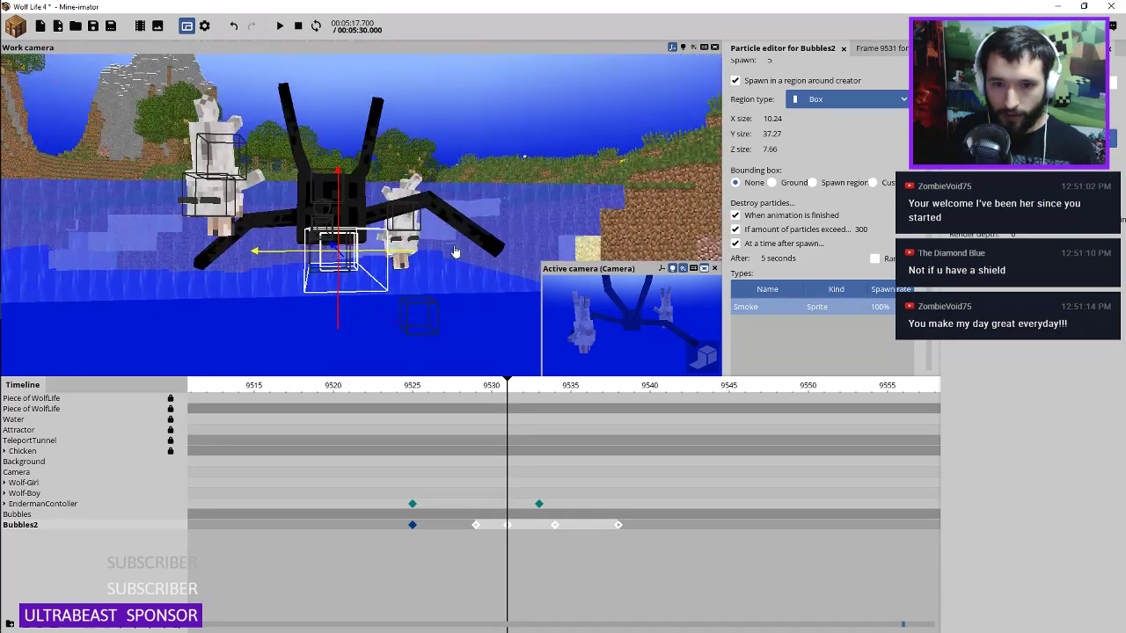
left_click_drag(374, 254, 332, 205)
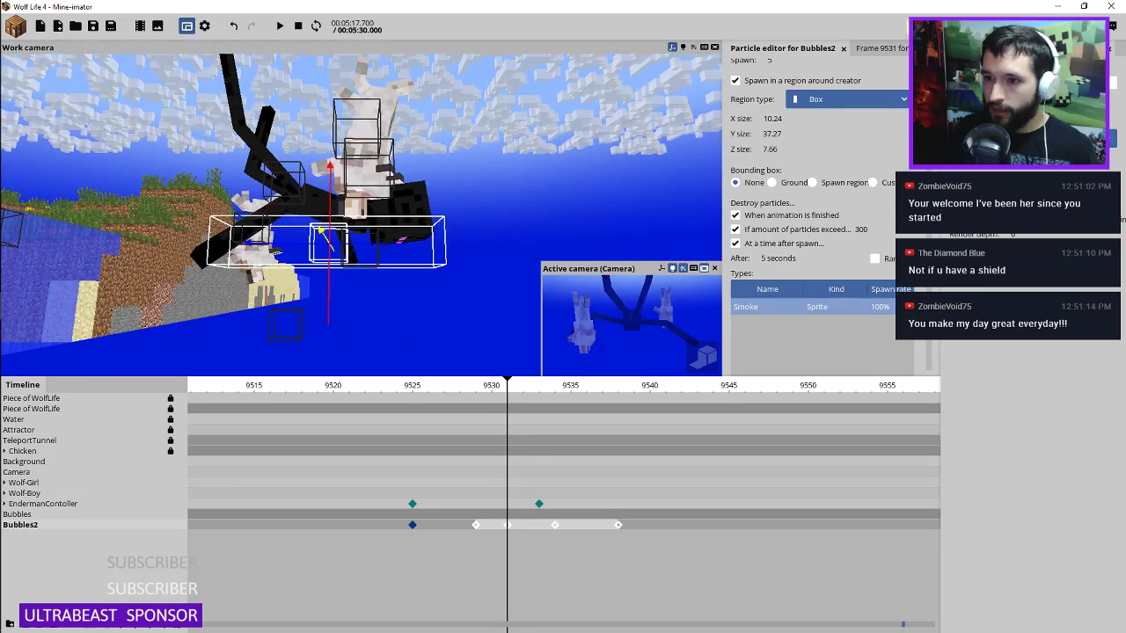
Step: Set the Bubbles2 spawn amount to 15 particles and play the animation to preview the burst
scroll(752, 117, "up", 2)
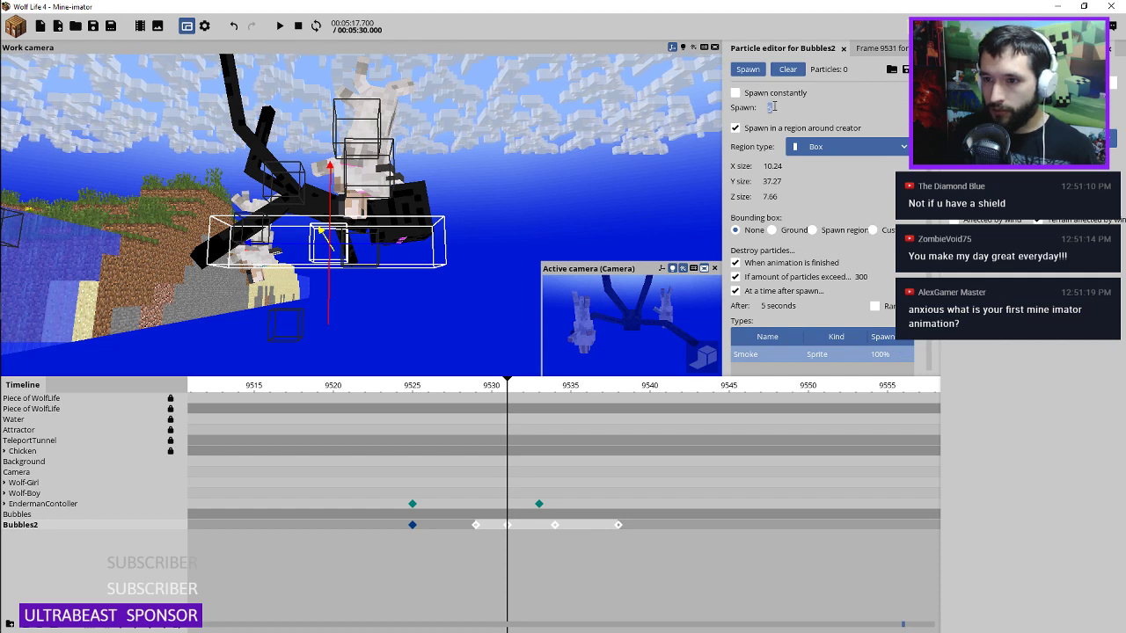
type("15")
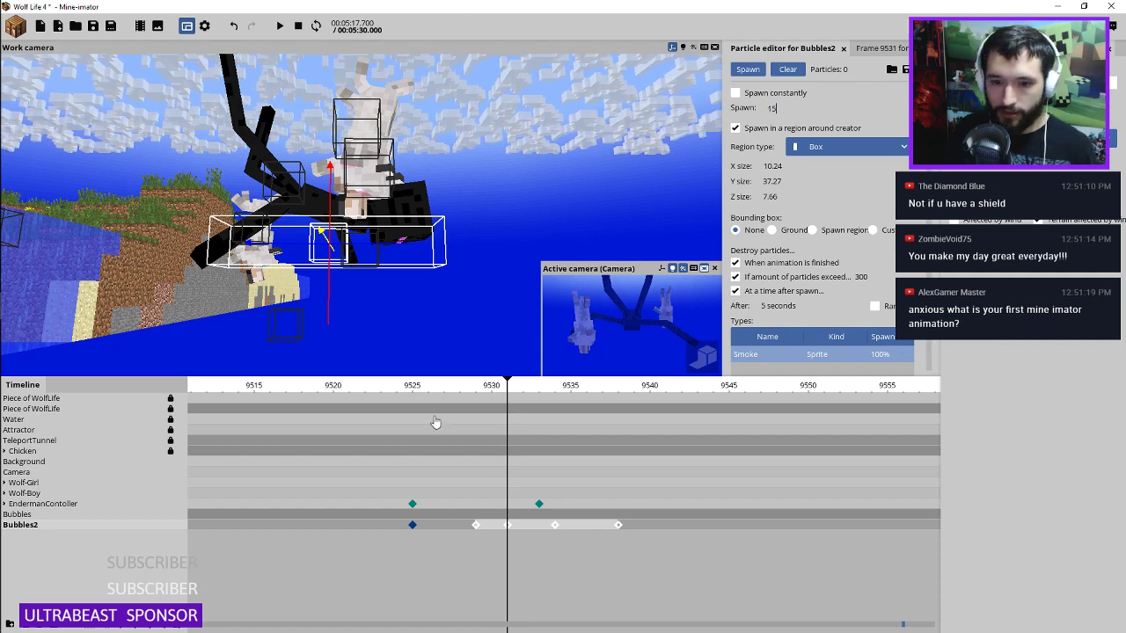
left_click(446, 418)
key("space")
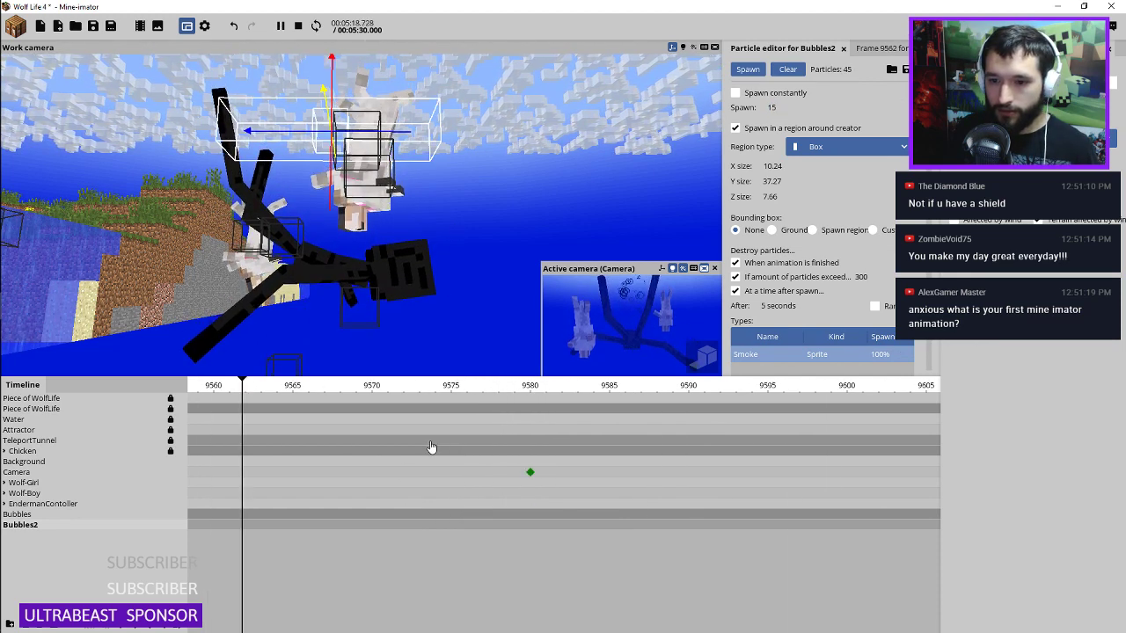
Step: Move the Bubbles2 keyframe at frame 9529 to frame 9530 and lower its Z position to 47.50
left_click(507, 526)
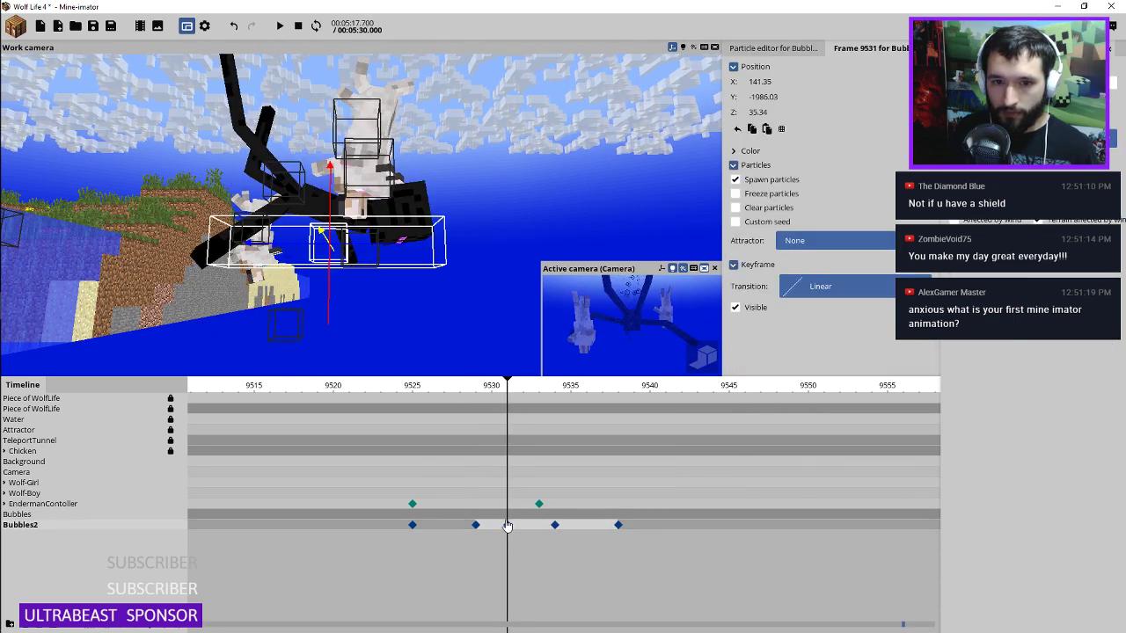
left_click(476, 526)
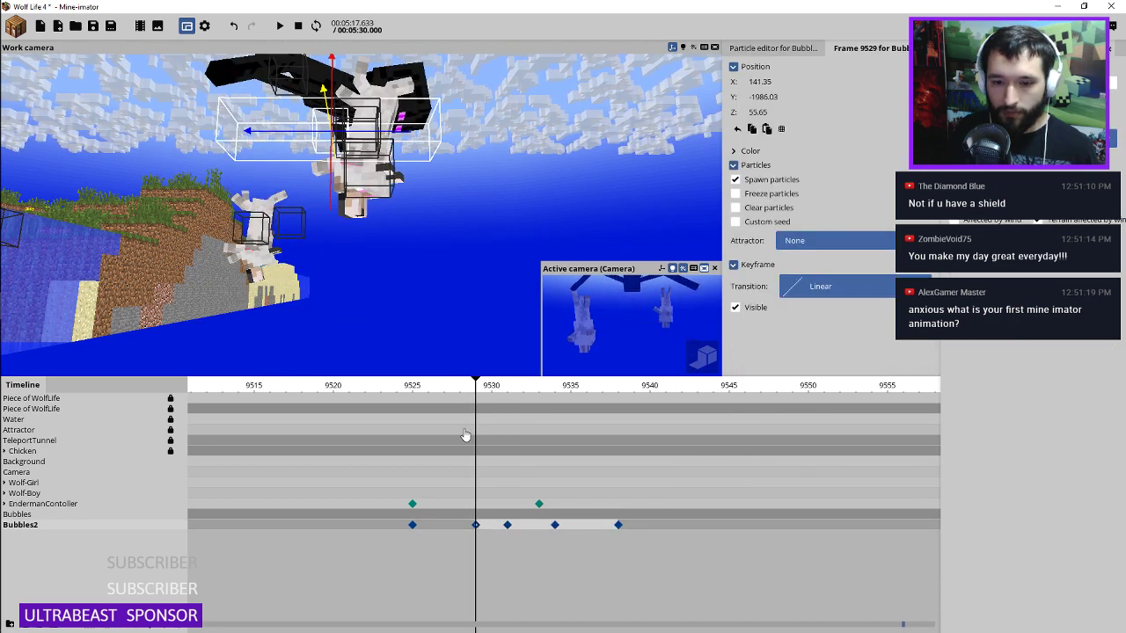
left_click(491, 524)
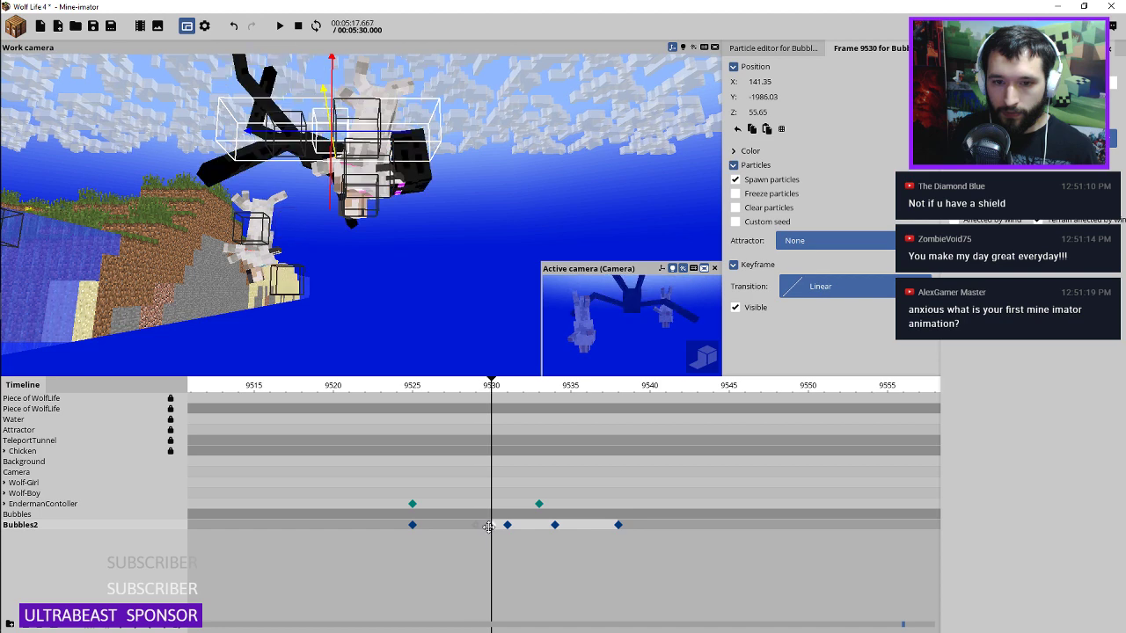
mouse_move(329, 211)
left_mouse_down()
mouse_move(326, 238)
mouse_move(328, 221)
left_mouse_up()
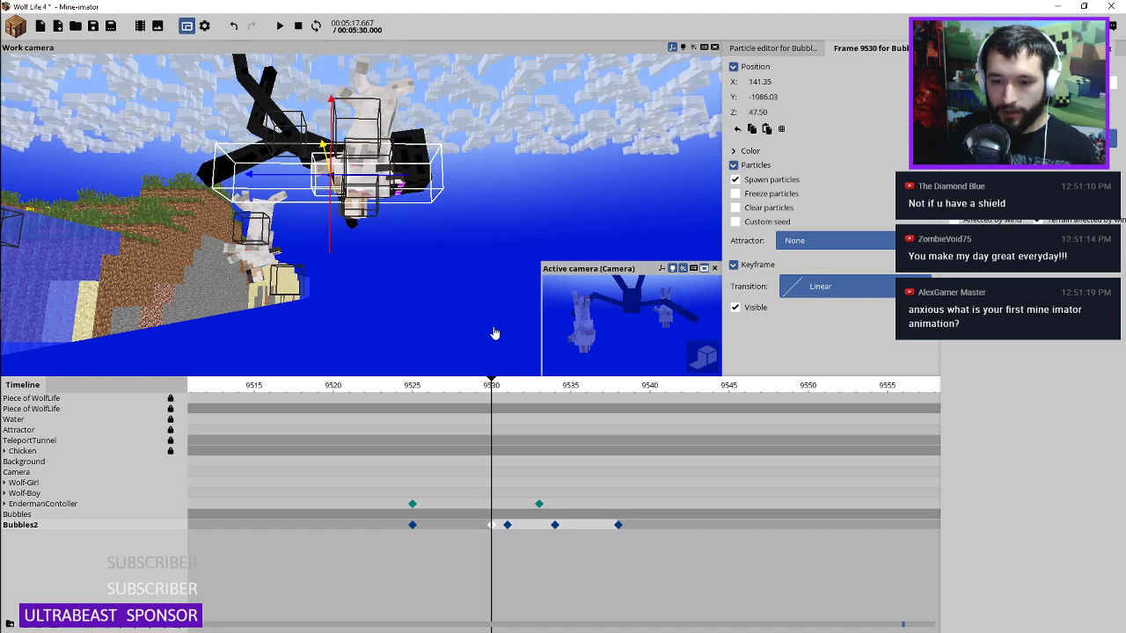
Step: Play back the Enderman's arrival from about frame 9525 several times and check the Bubbles2 keyframe at frame 9534
left_click(407, 390)
key("space")
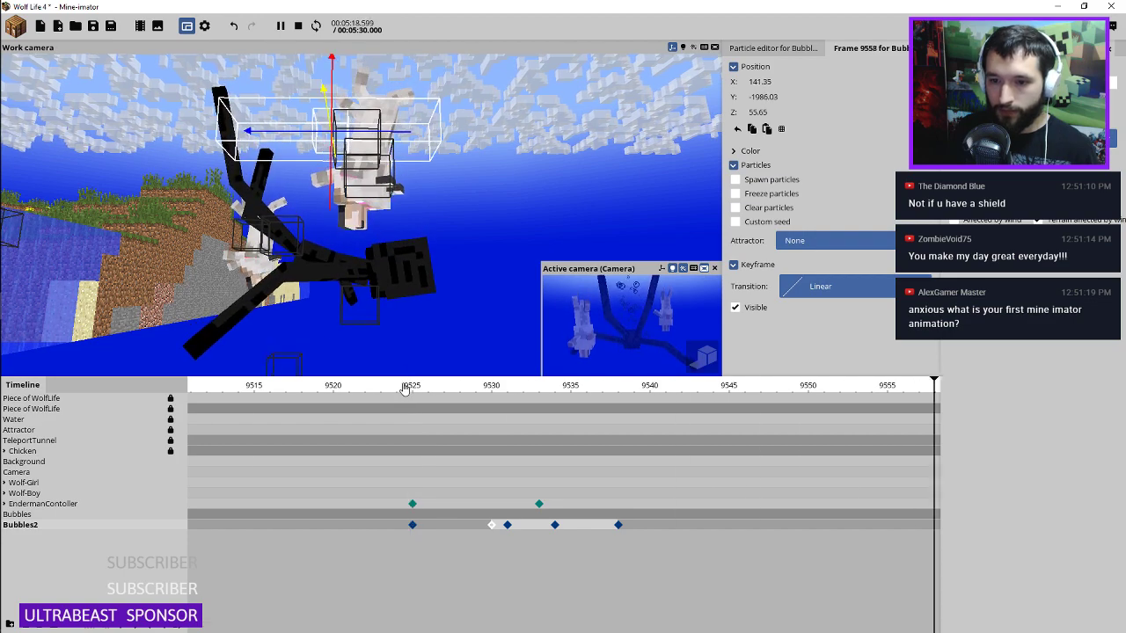
left_click(411, 393)
key("space")
key("space")
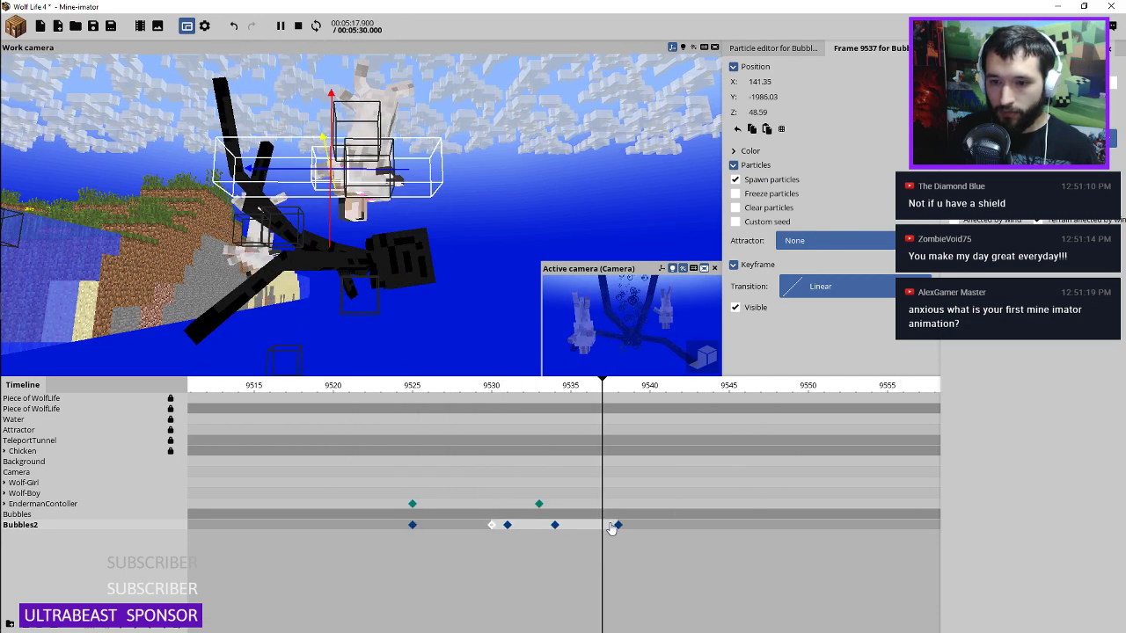
key("space")
left_click(555, 526)
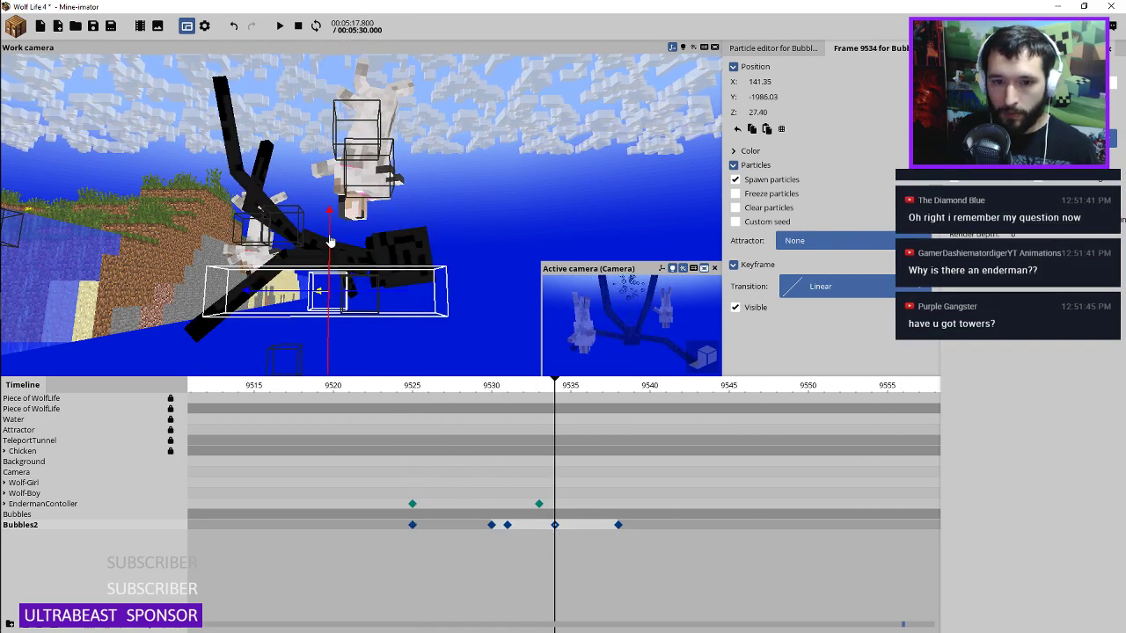
left_click(420, 387)
key("space")
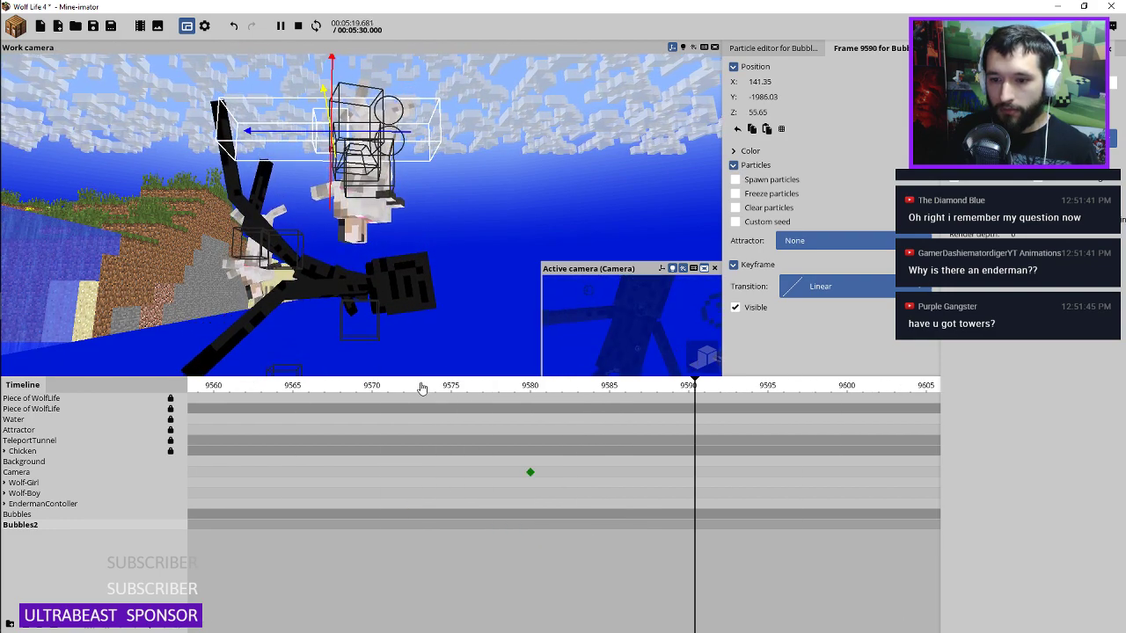
key("space")
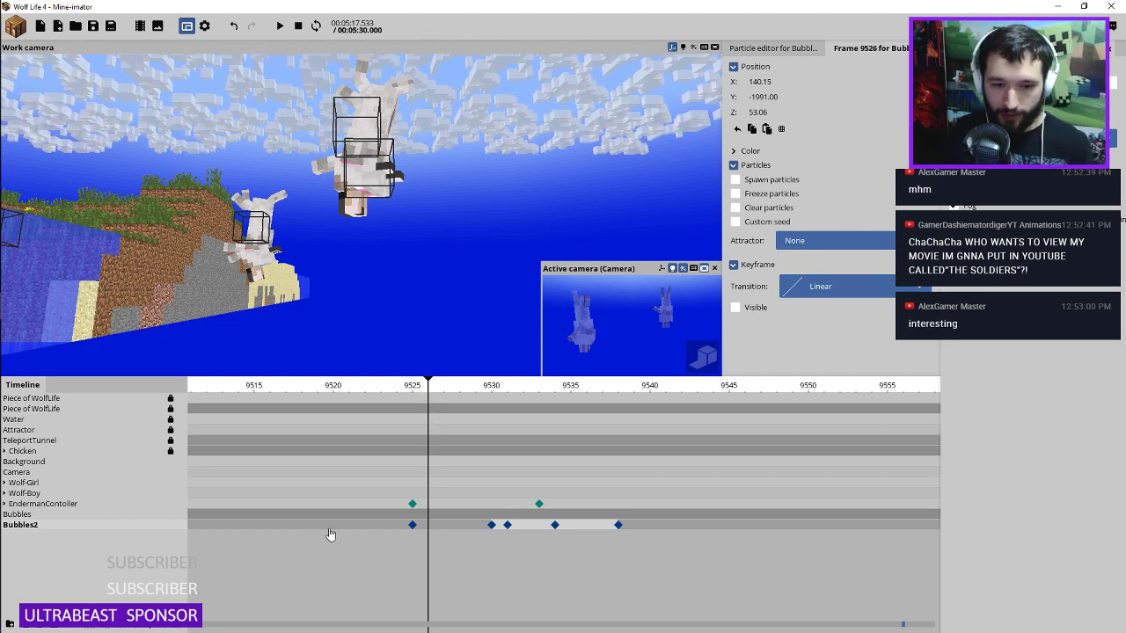
Step: Lock the Bubbles and Bubbles2 timelines and move both directly below Chicken in the timeline list
left_click(171, 524)
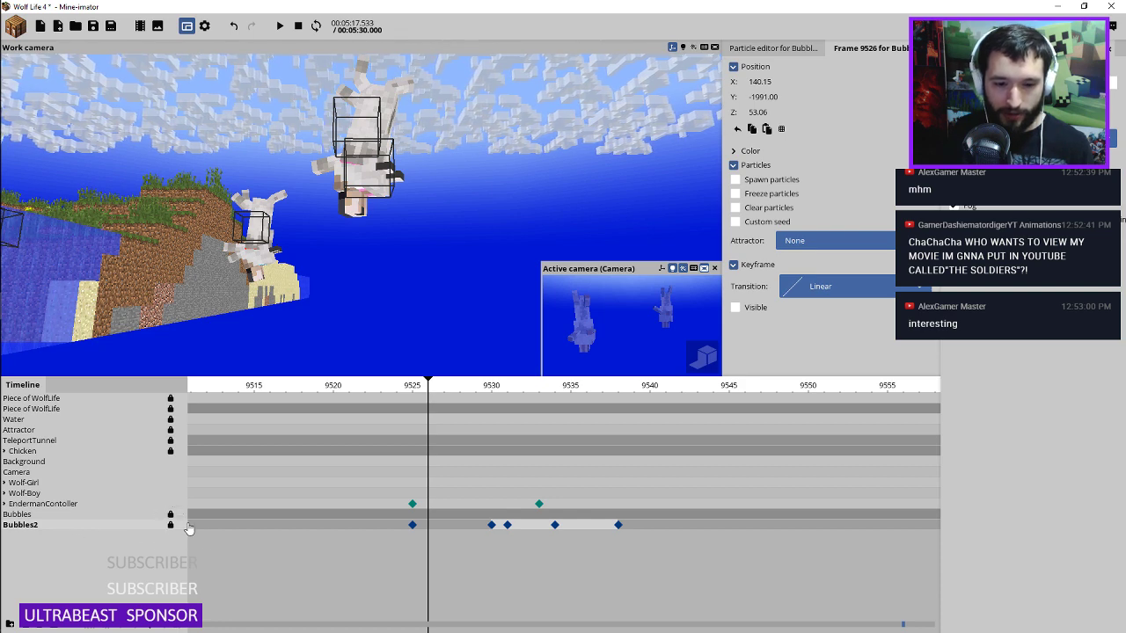
left_click(49, 515)
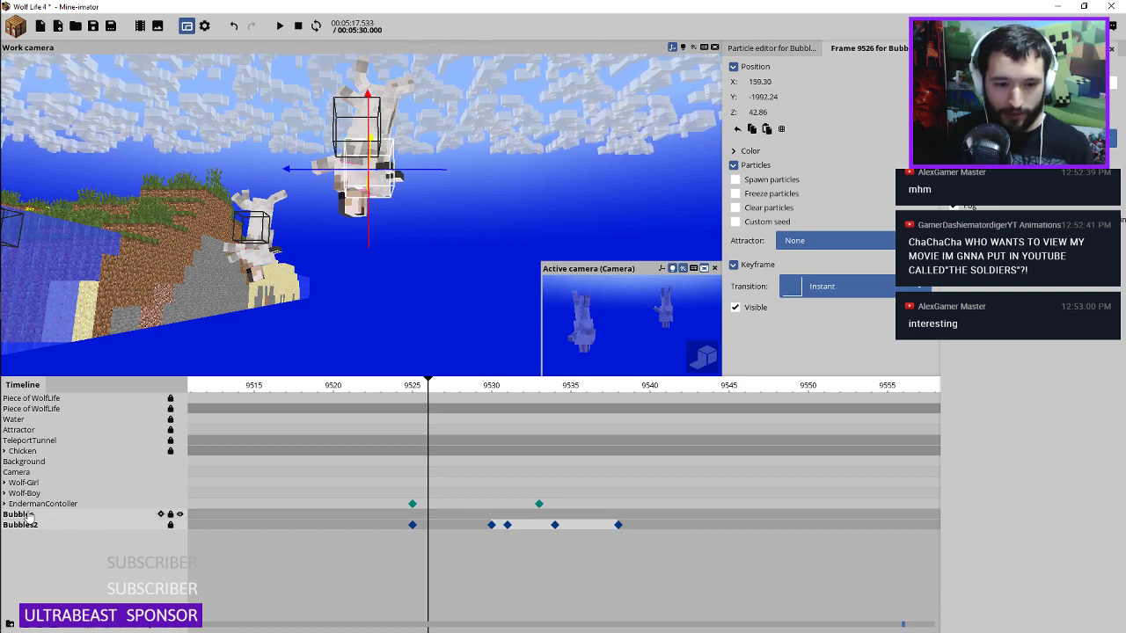
left_click_drag(23, 514, 43, 459)
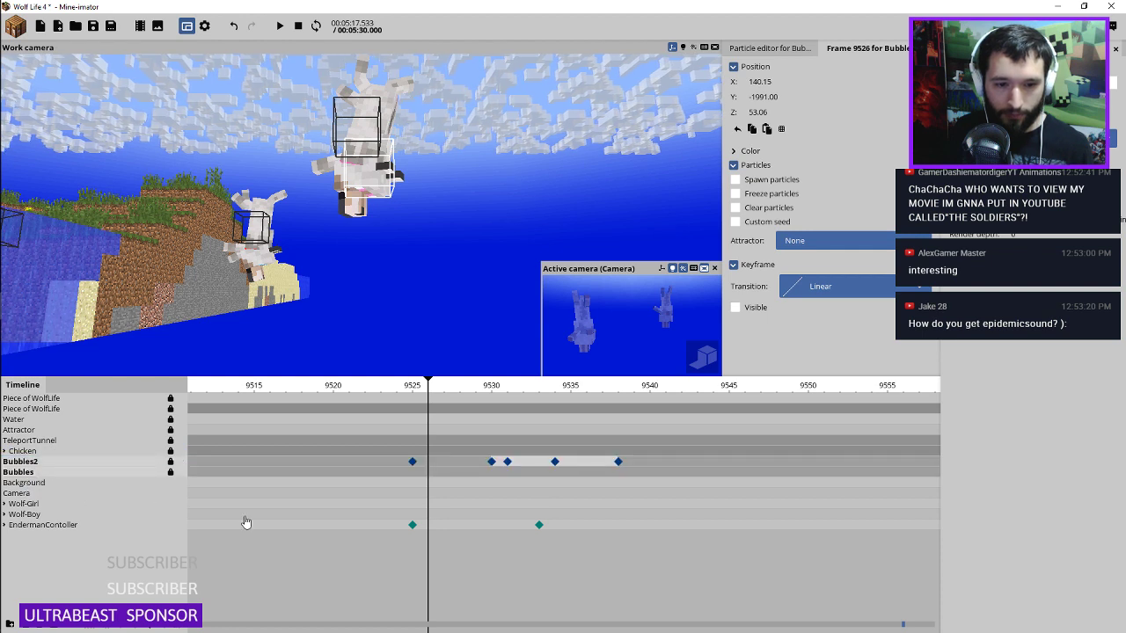
Step: Review the bubble timing by scrubbing around frame 9530 and playing the underwater scene from frame 9385
left_click_drag(401, 388, 301, 389)
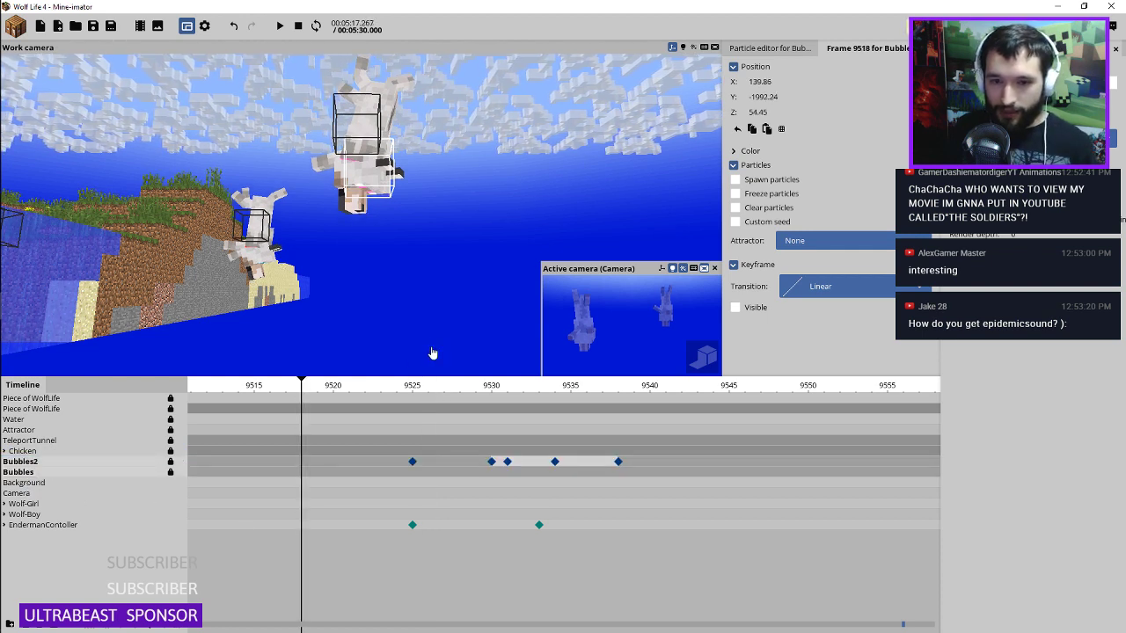
left_click(489, 385)
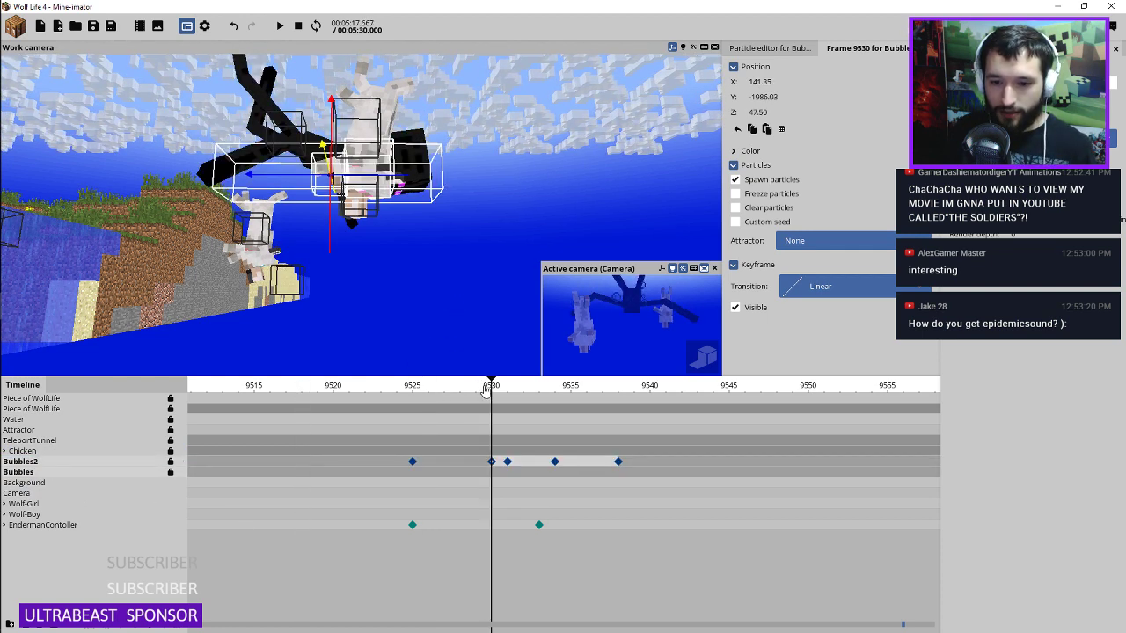
scroll(485, 392, "down", 5, "ctrl")
left_click_drag(475, 391, 267, 401)
scroll(400, 398, "down", 4, "ctrl")
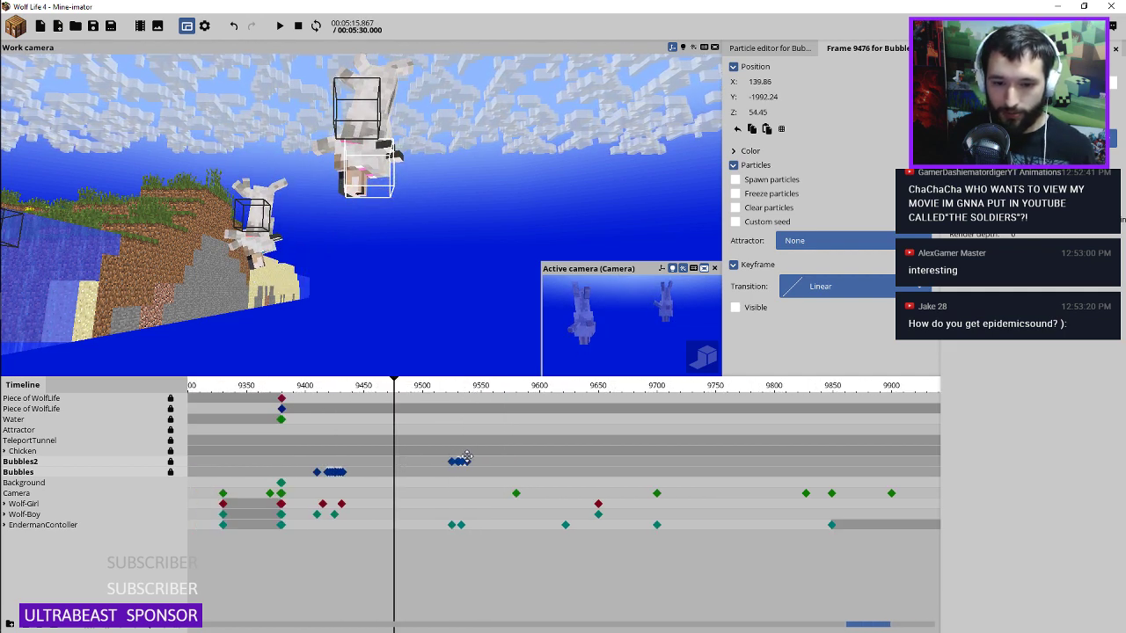
left_click_drag(383, 389, 372, 389)
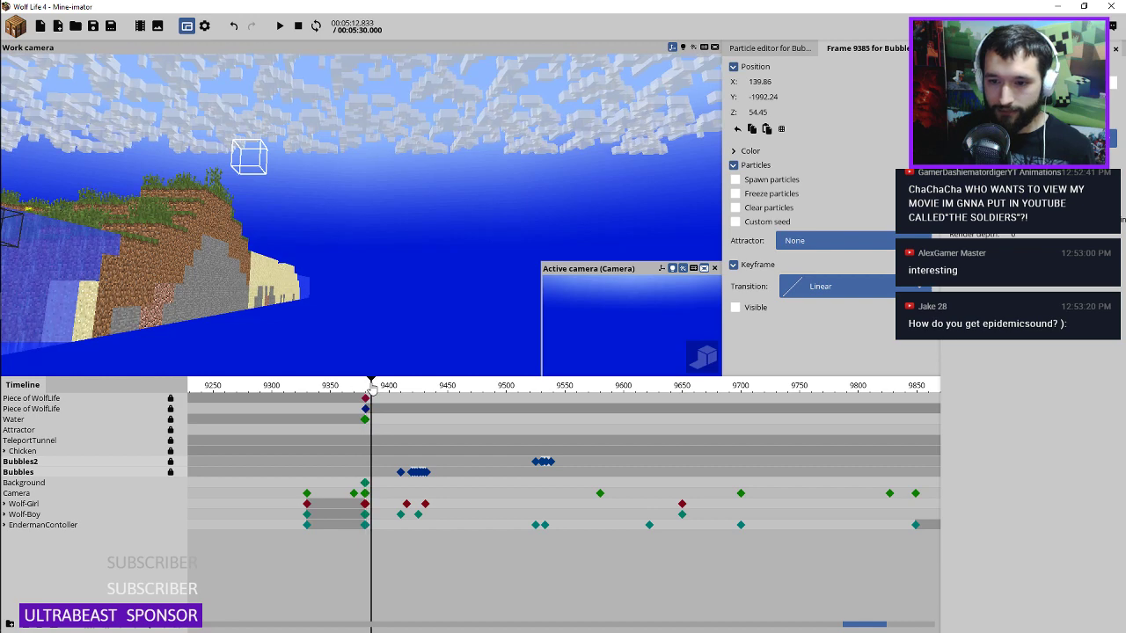
key("space")
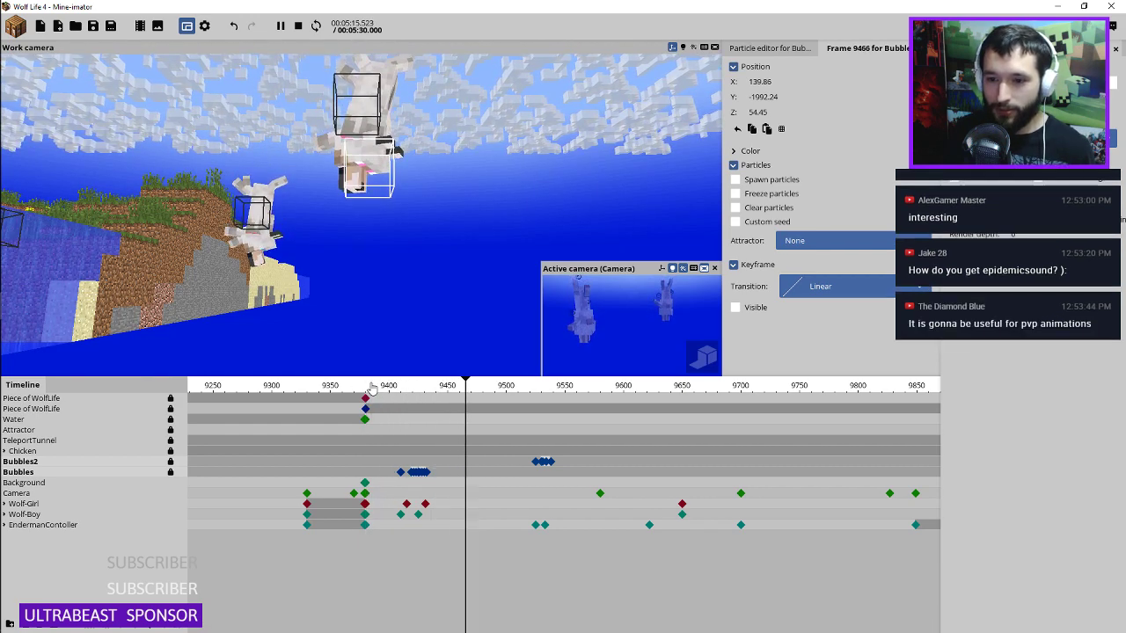
key("space")
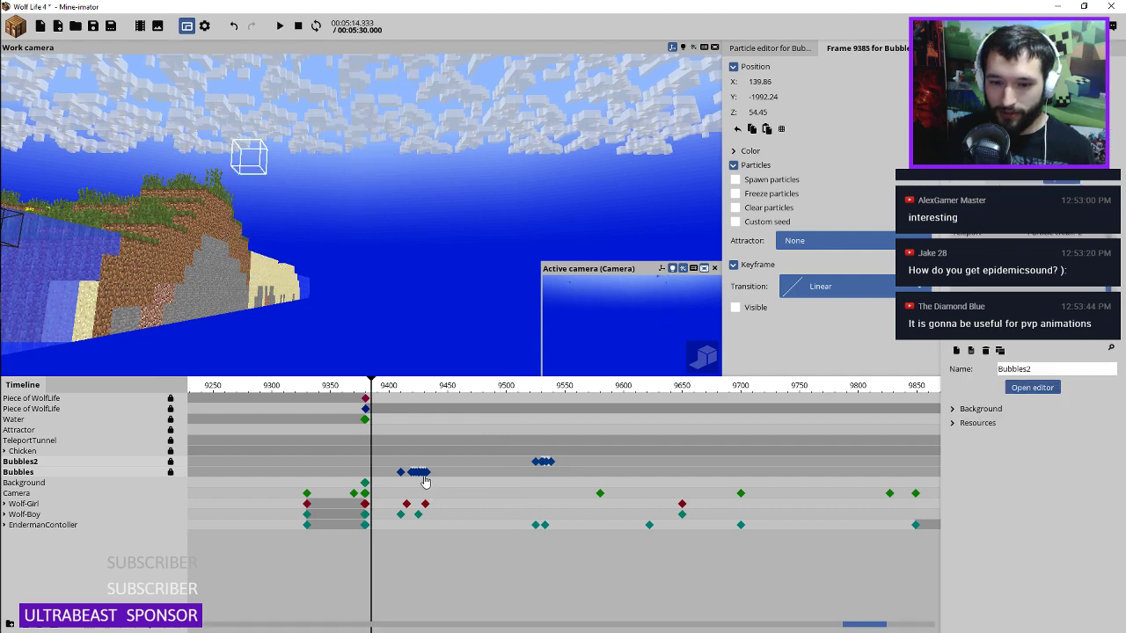
Step: Unlock the Bubbles timeline and select it at frame 9427 for inspection beside the diving wolves
left_click(424, 481)
scroll(431, 480, "up", 4)
left_click(317, 479)
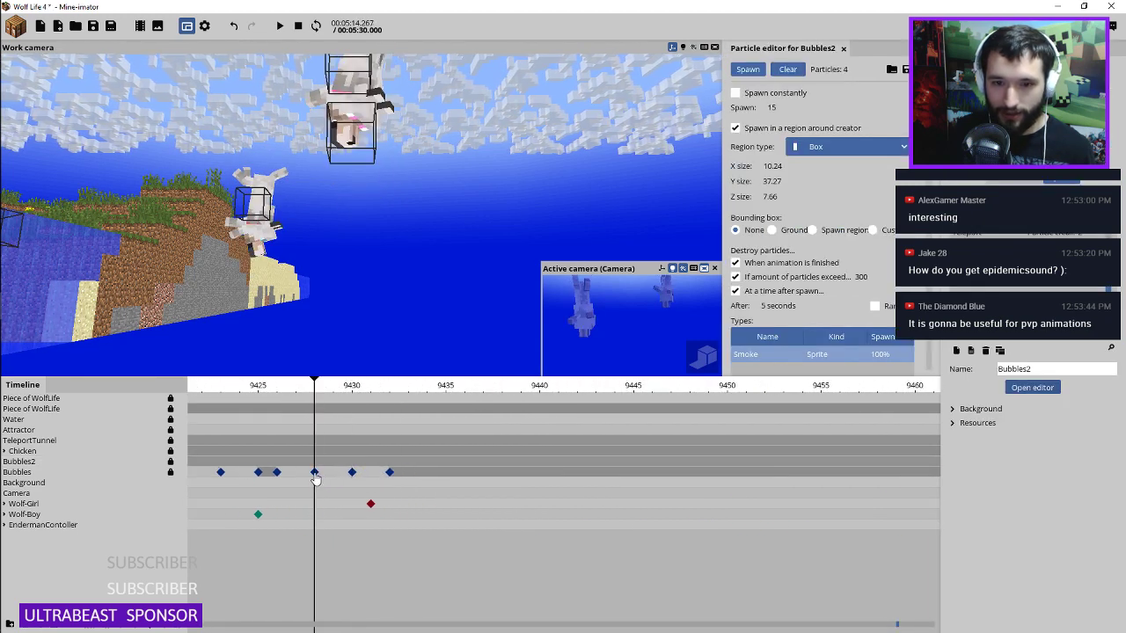
left_click_drag(428, 265, 415, 299)
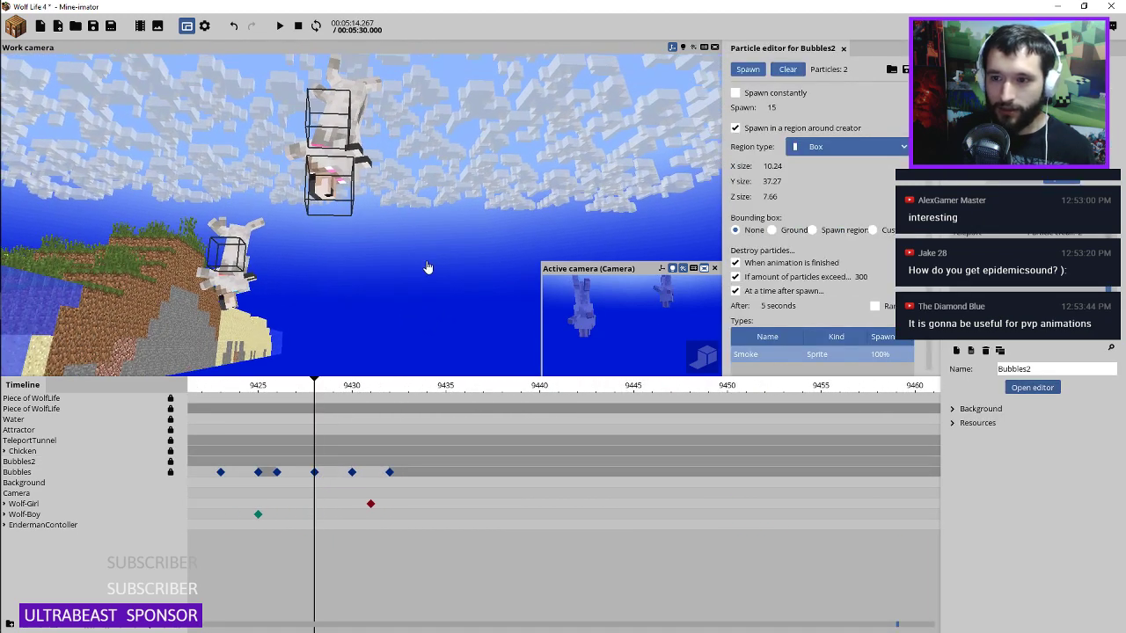
left_click_drag(426, 250, 466, 257)
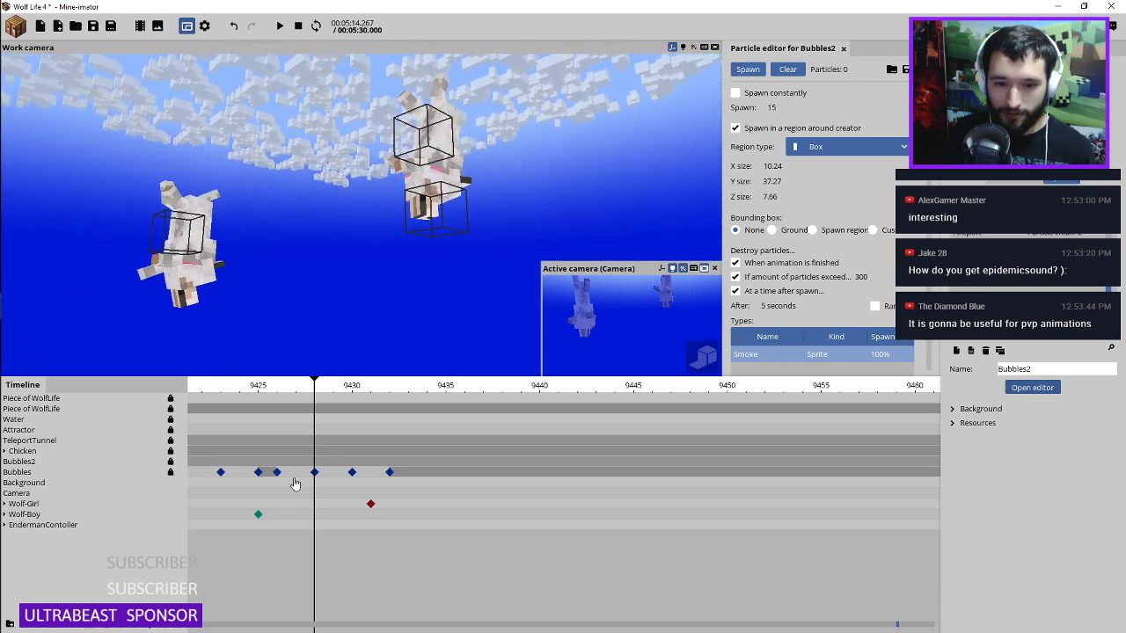
left_click(295, 478)
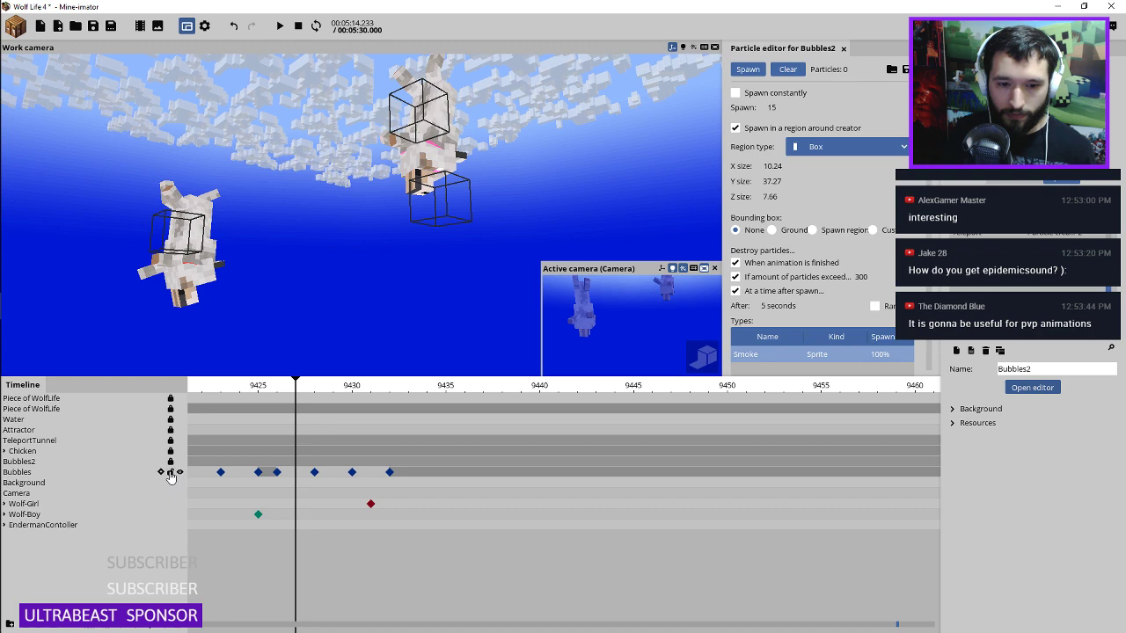
left_click(297, 475)
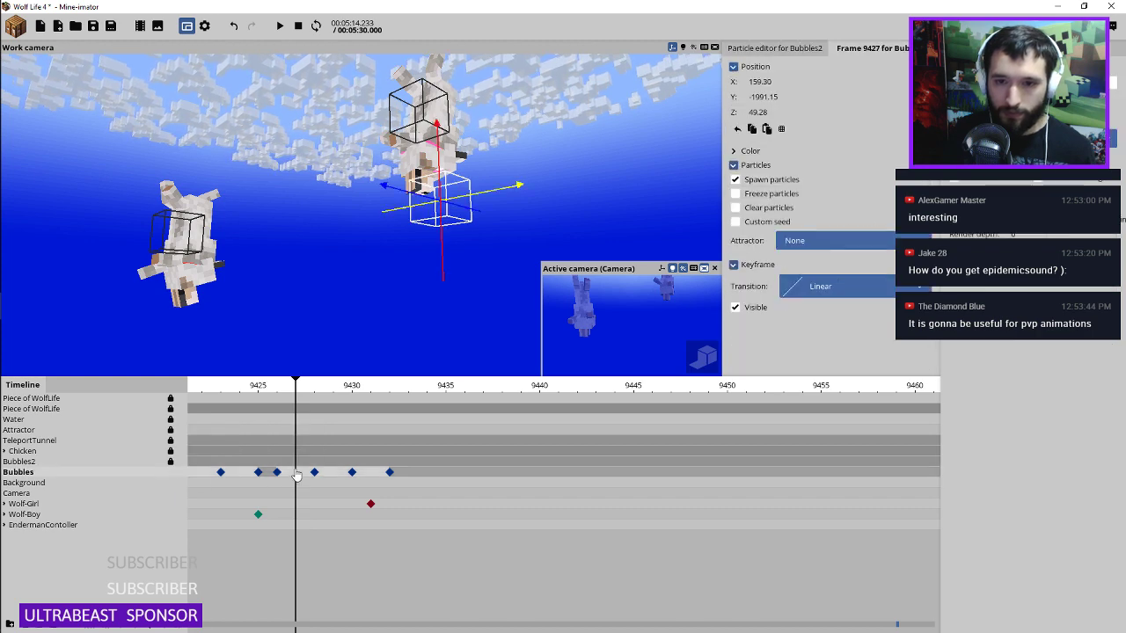
left_click_drag(495, 222, 533, 304)
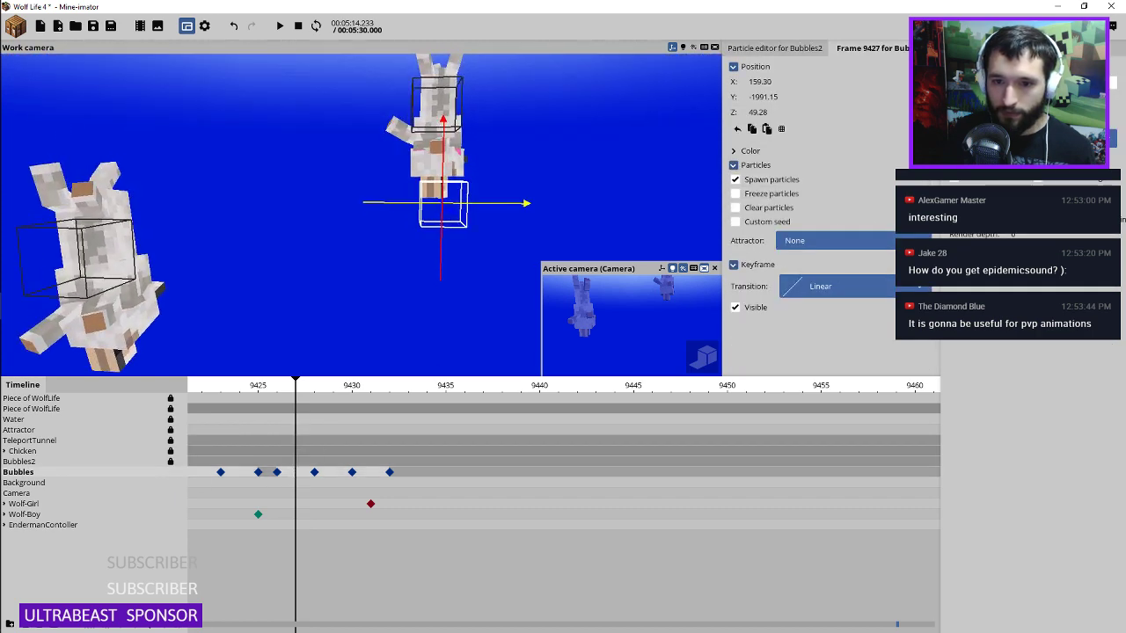
left_click_drag(526, 192, 520, 190)
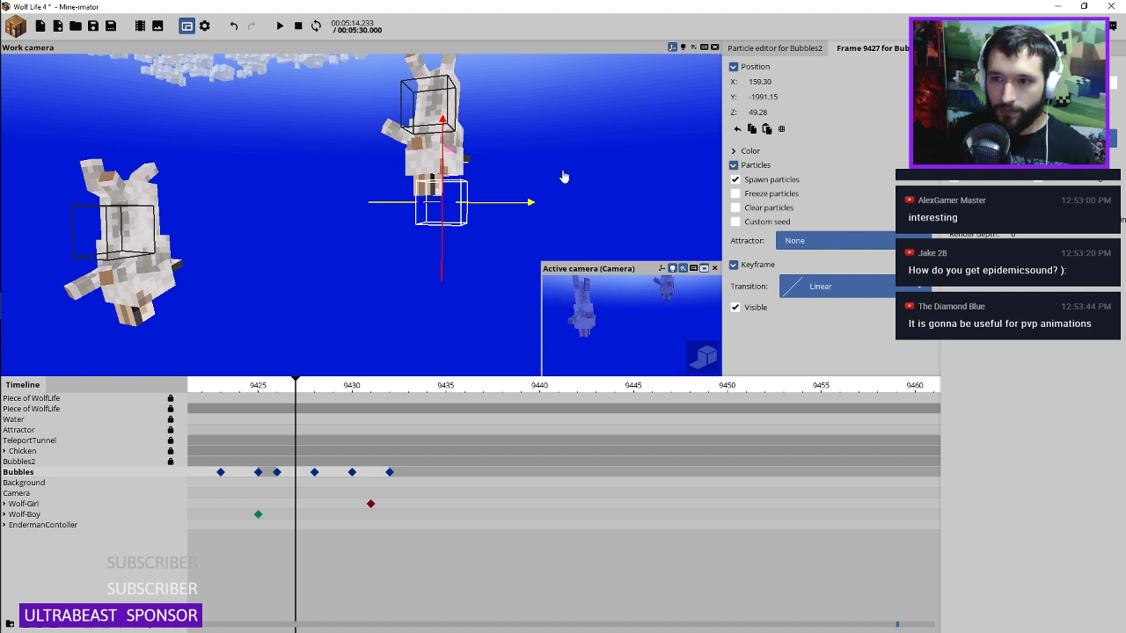
Step: Play the wolves' plunge from frame 9425 to check the timing of the bubble bursts
left_click(800, 49)
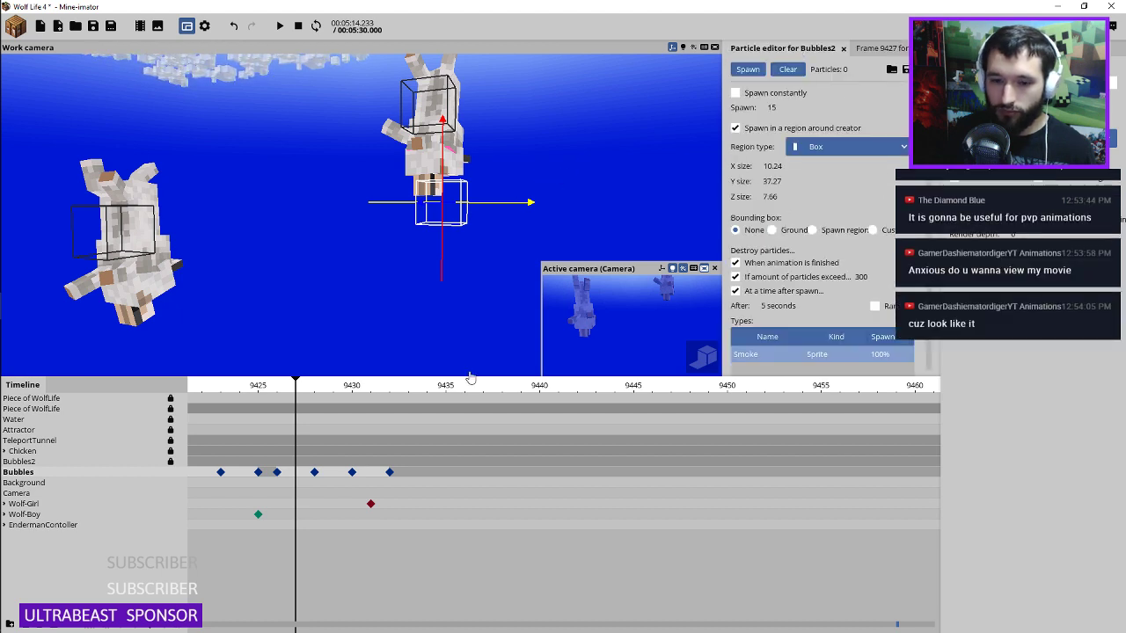
left_click(262, 389)
key("space")
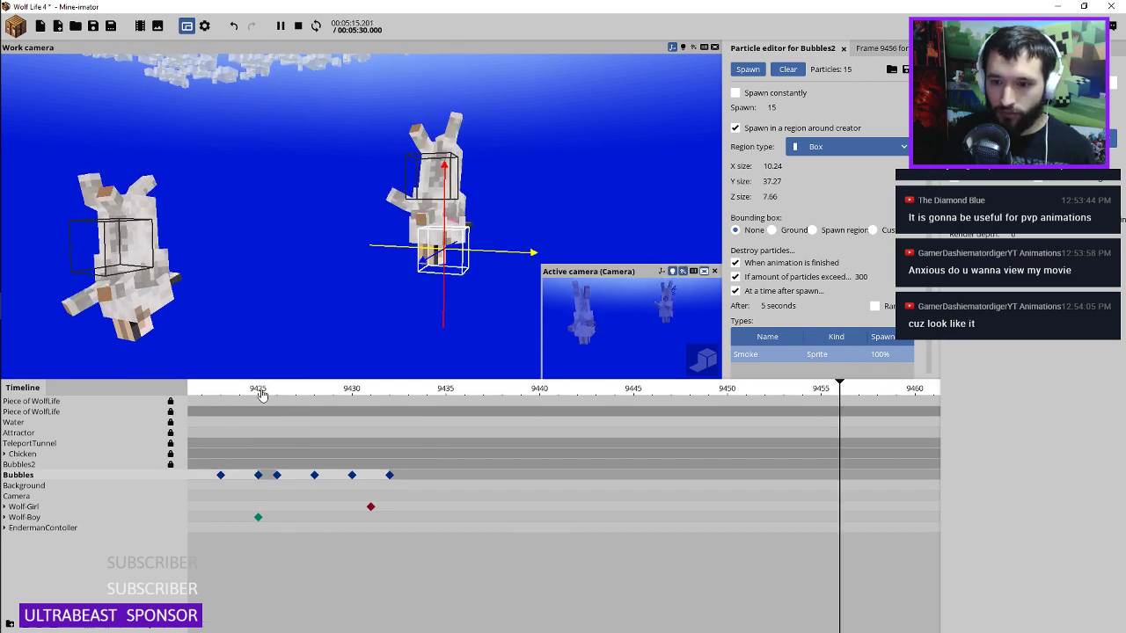
key("space")
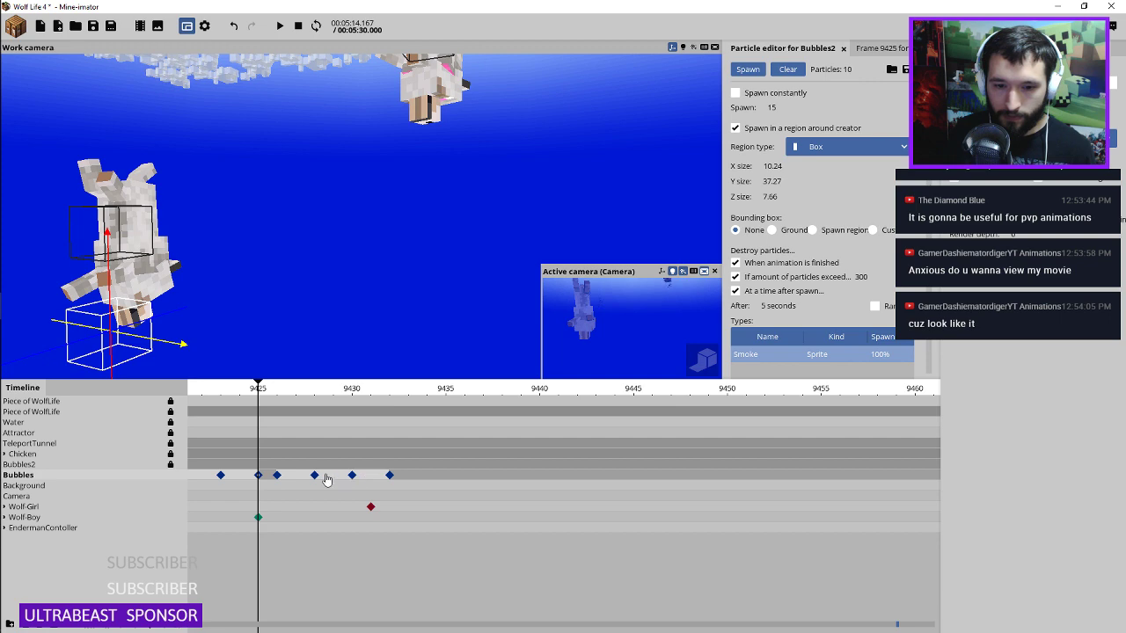
Step: Try an extra Bubbles keyframe at frame 9429, replay the plunge from about frame 9423 with cleared particles, and remove the keyframe
left_click(333, 479)
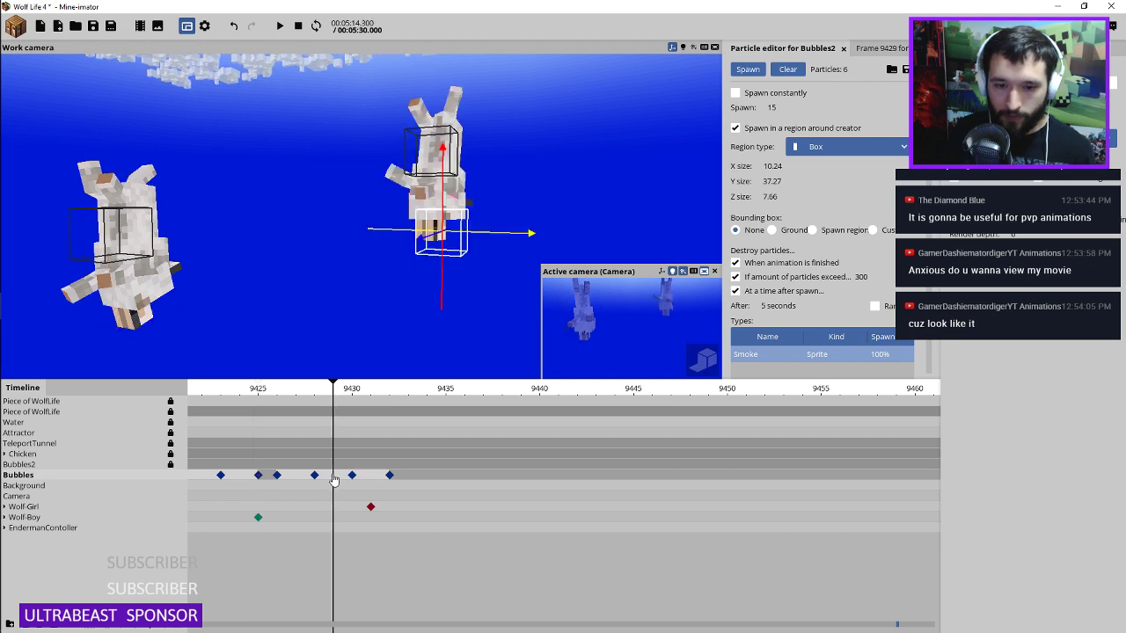
left_click(232, 389)
key("space")
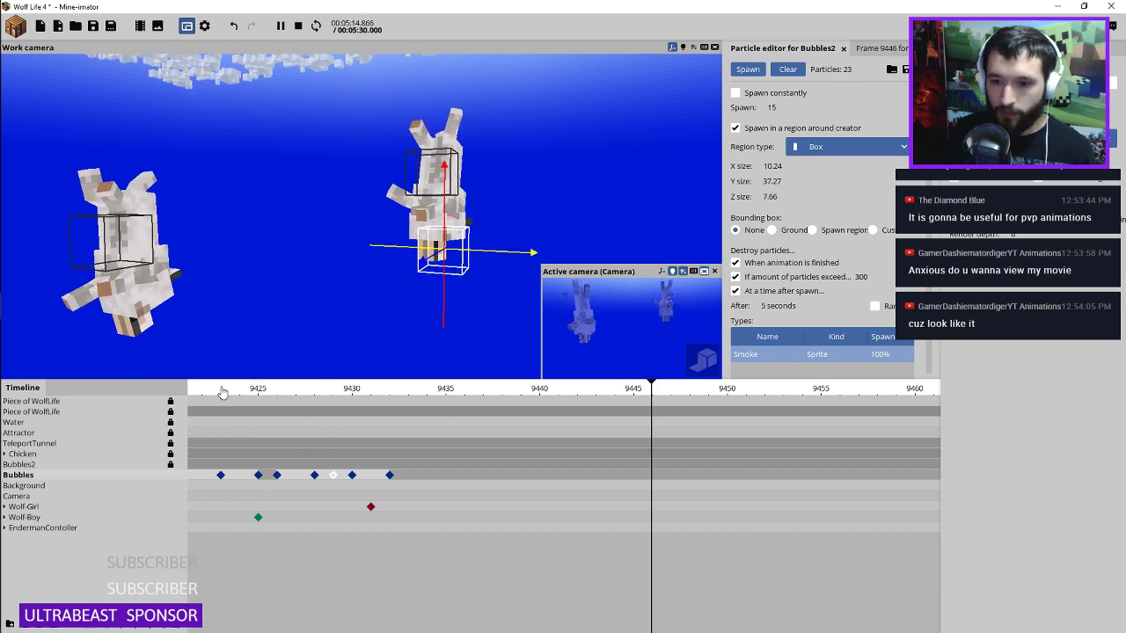
left_click(222, 391)
key("space")
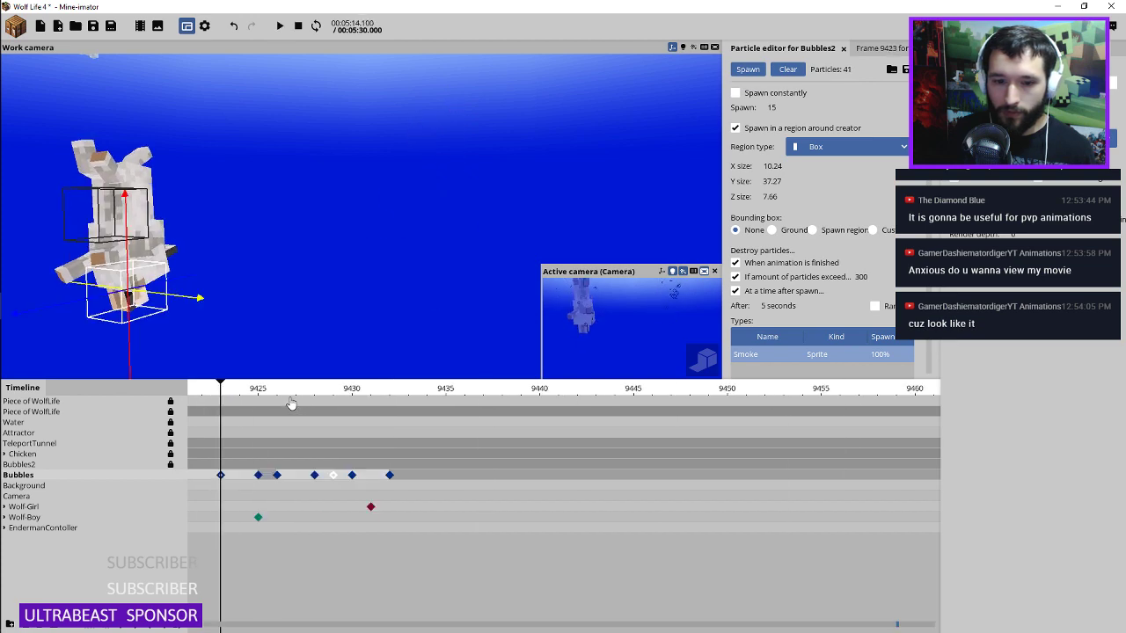
left_click(783, 70)
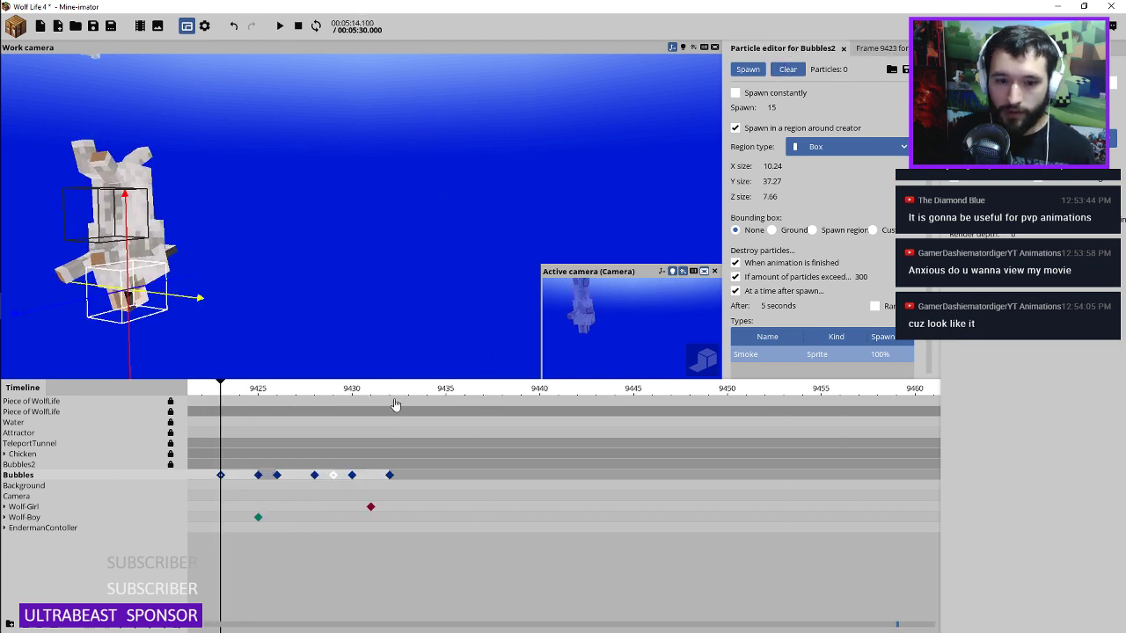
key("space")
key("space")
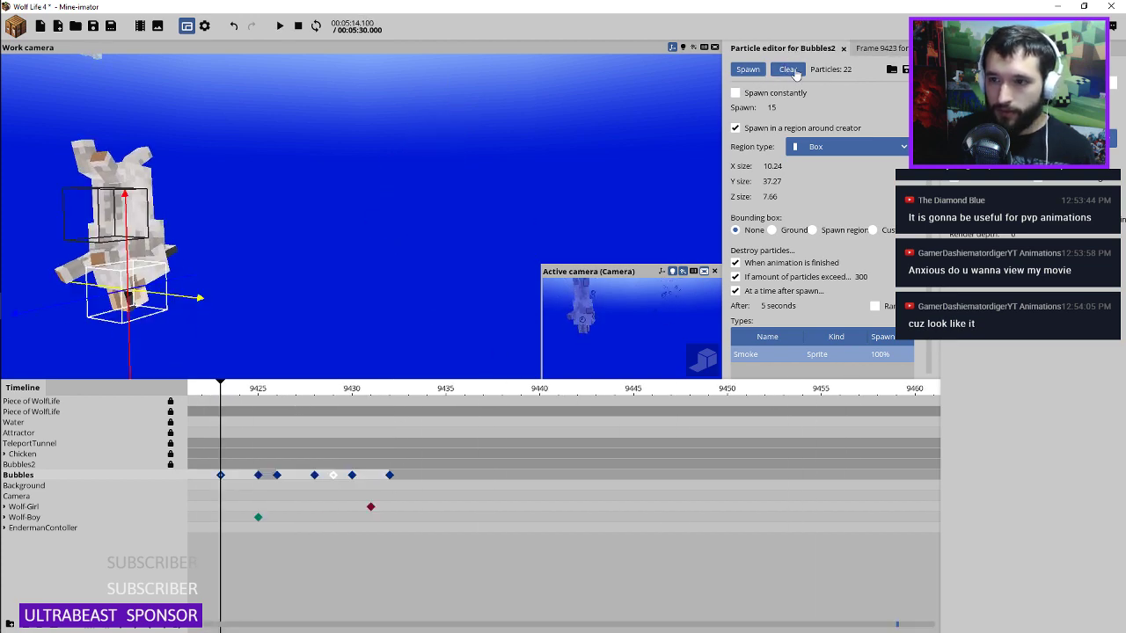
left_click(335, 478)
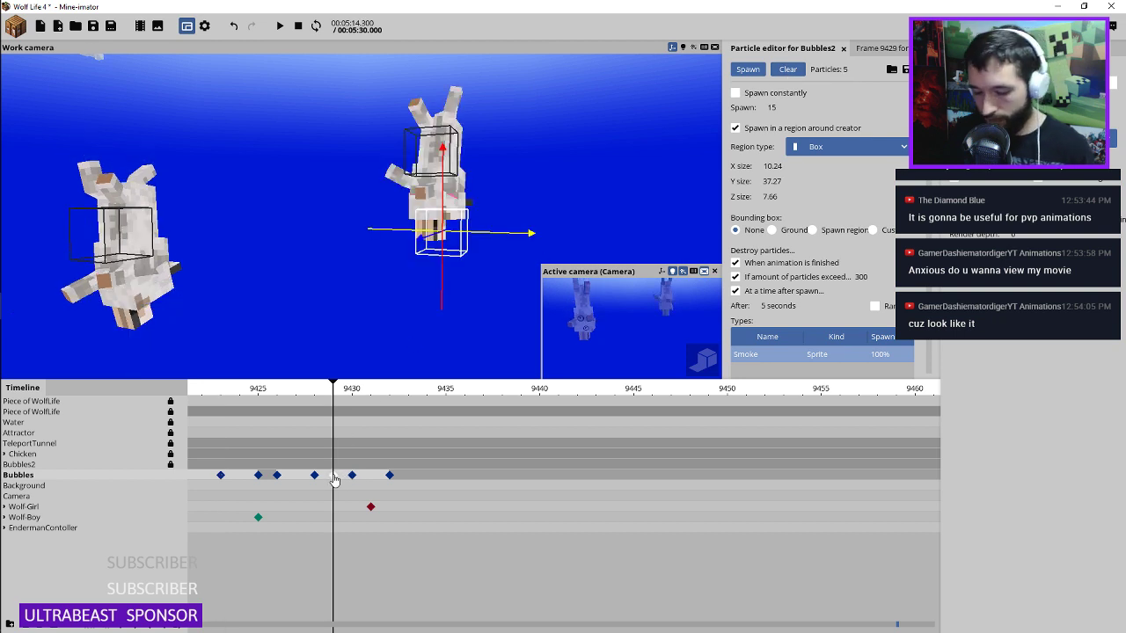
Step: Try adding a Bubbles keyframe at frame 9427 and undo the addition
left_click(311, 475)
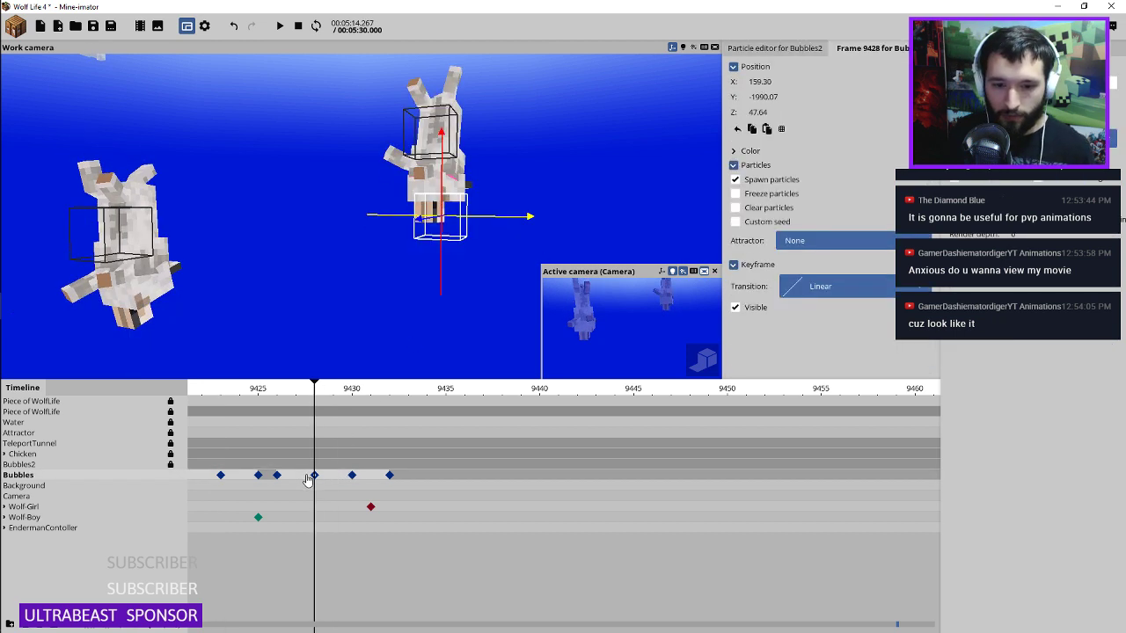
left_click(303, 477)
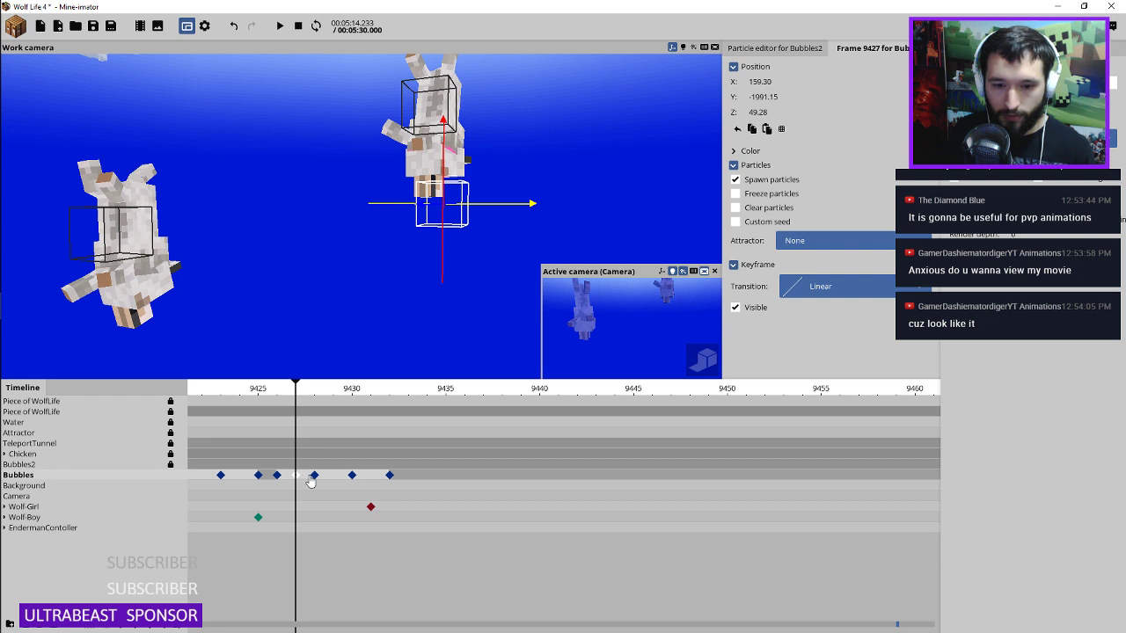
key("ctrl+z")
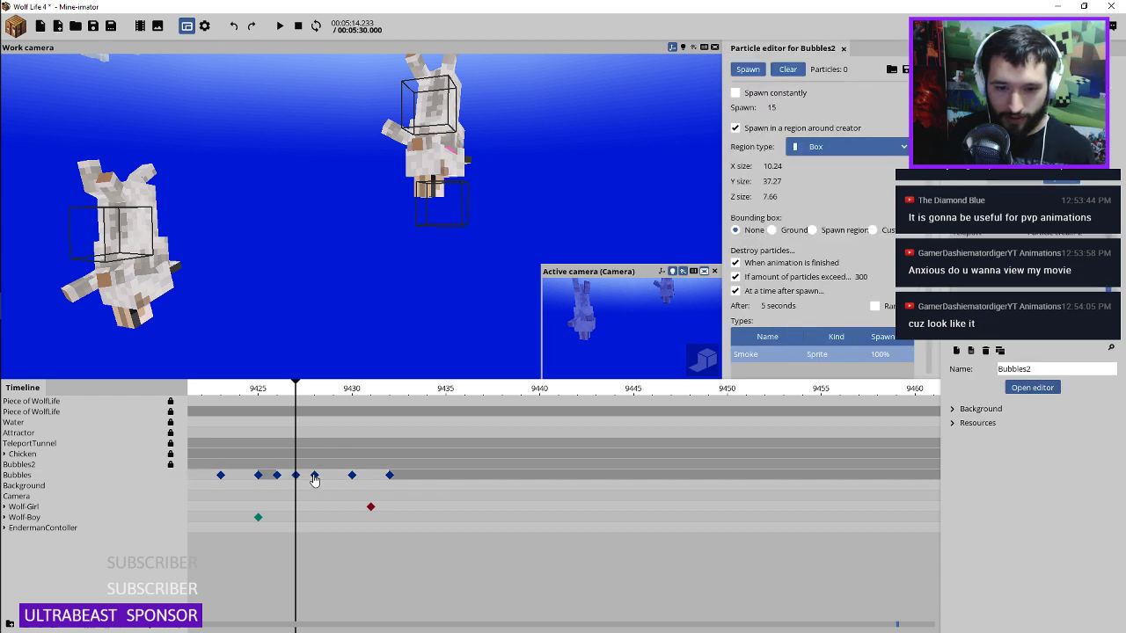
key("ctrl+z")
mouse_move(283, 394)
left_mouse_down()
mouse_move(268, 395)
mouse_move(291, 398)
left_mouse_up()
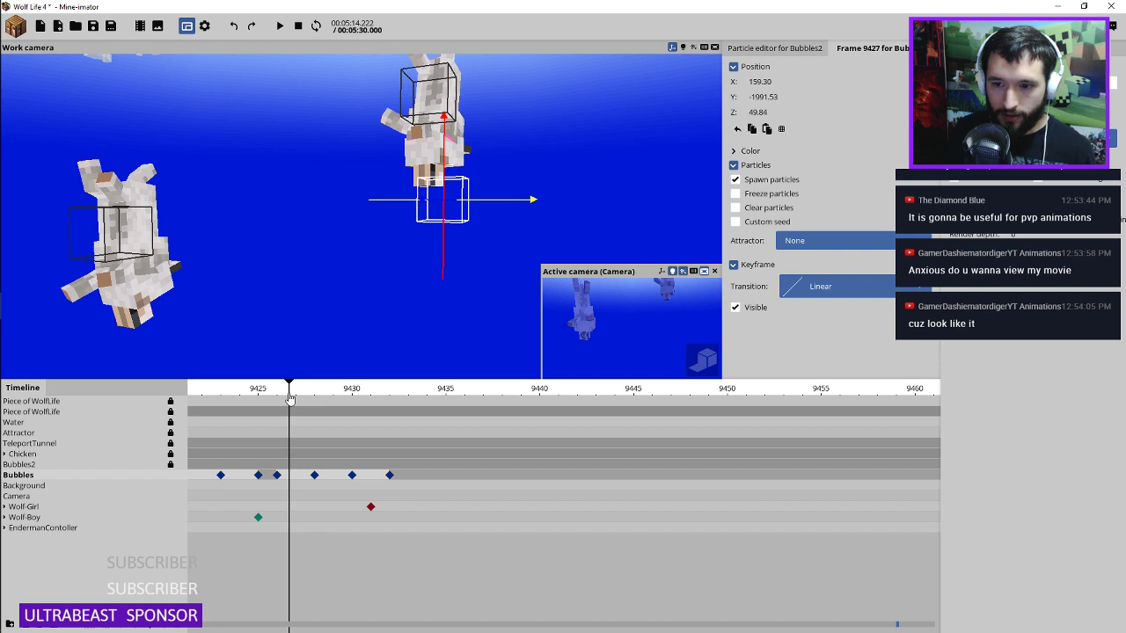
Step: Check the Bubbles emitter from frame 9426 to frame 9431 and open the Bubbles effect in the particle editor
left_click(276, 476)
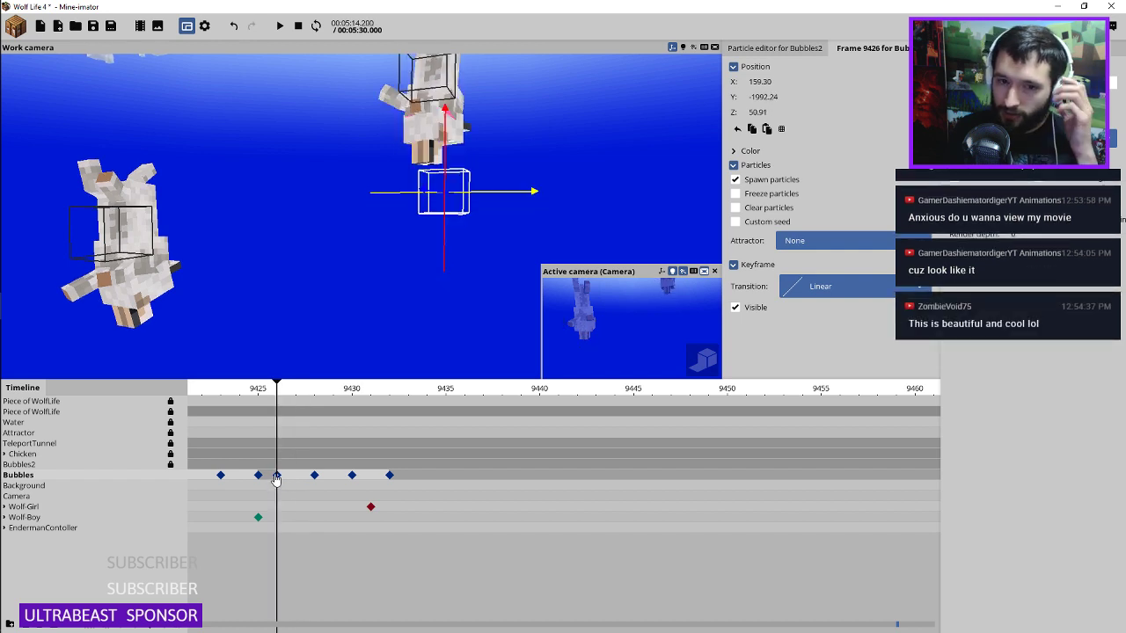
left_click_drag(277, 391, 370, 418)
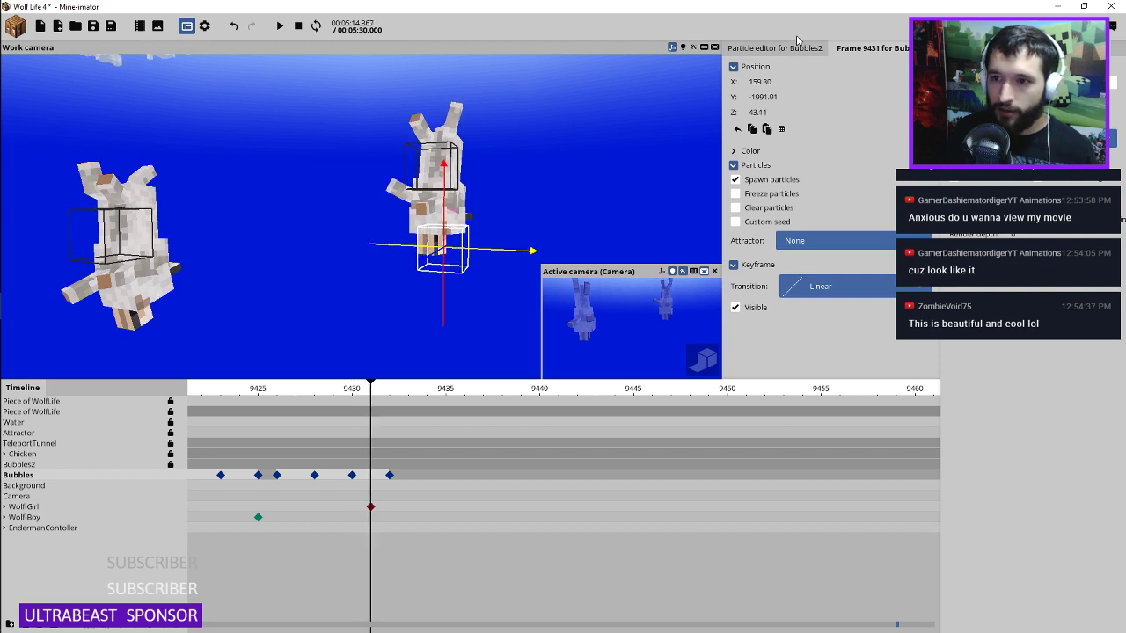
left_click(981, 49)
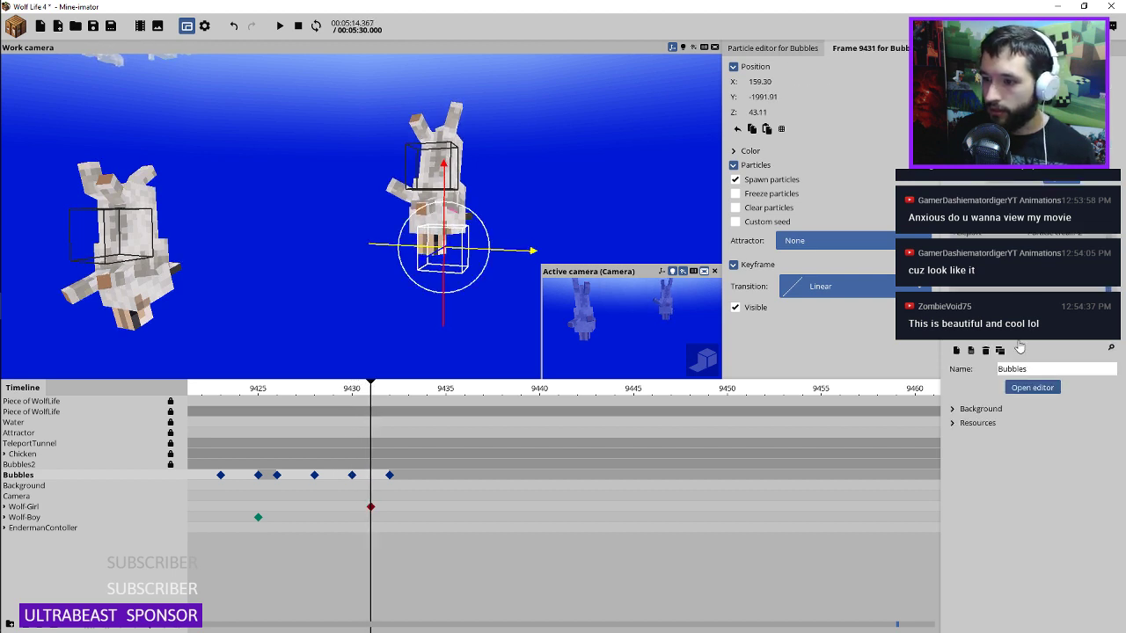
left_click(1031, 388)
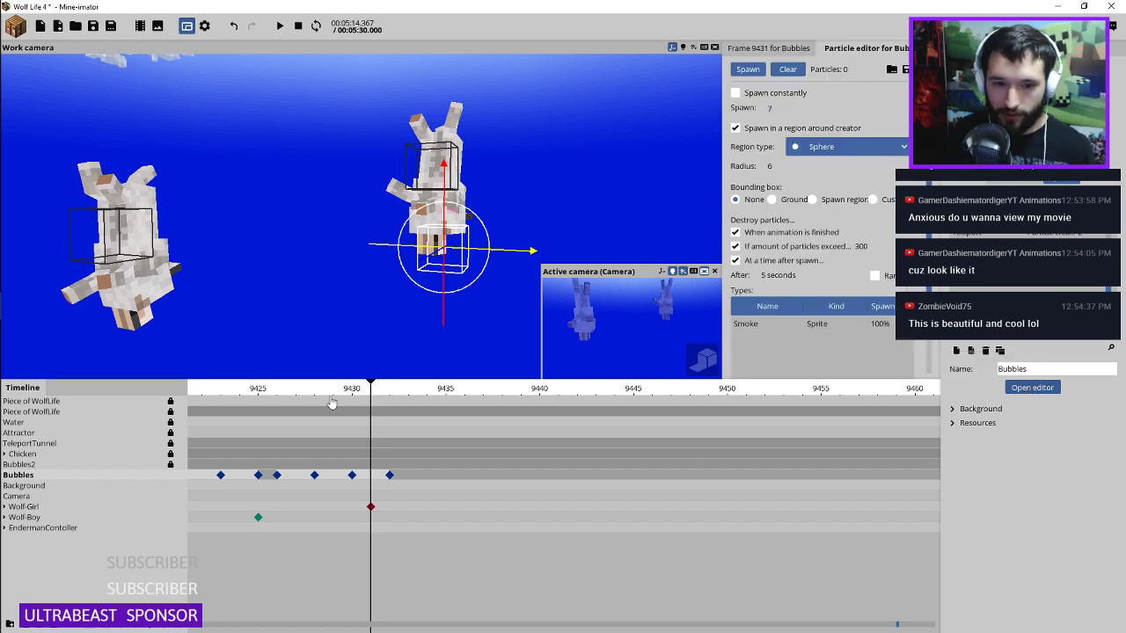
Step: Play the plunge from frame 9413 and set the Bubbles spawn amount to 6
left_click(296, 393)
scroll(308, 392, "down", 3, "ctrl")
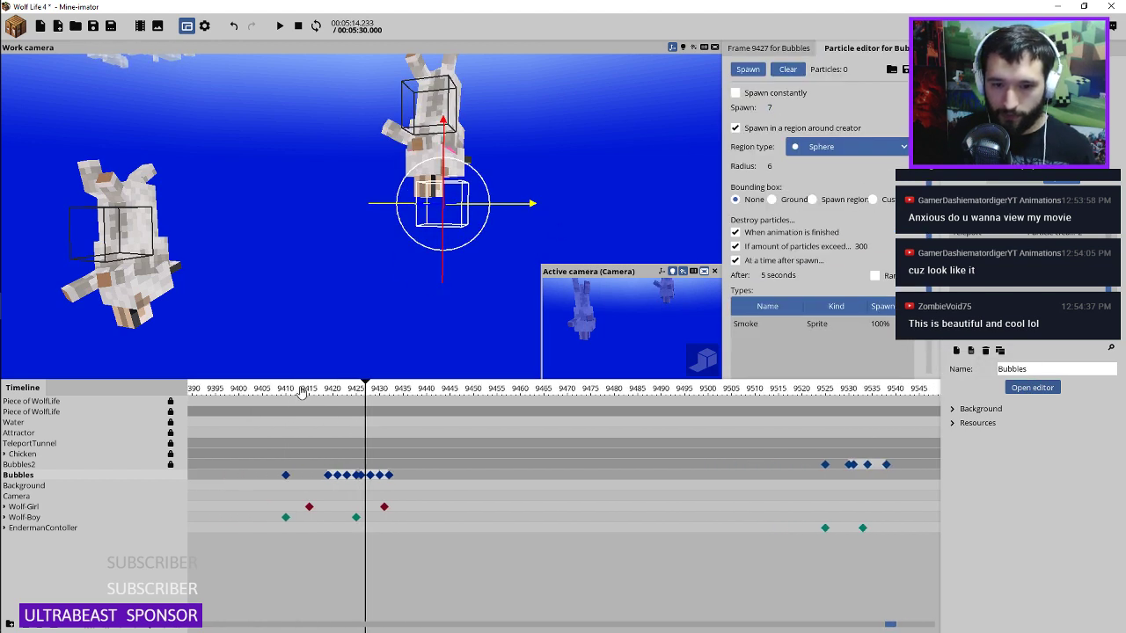
left_click(299, 392)
key("space")
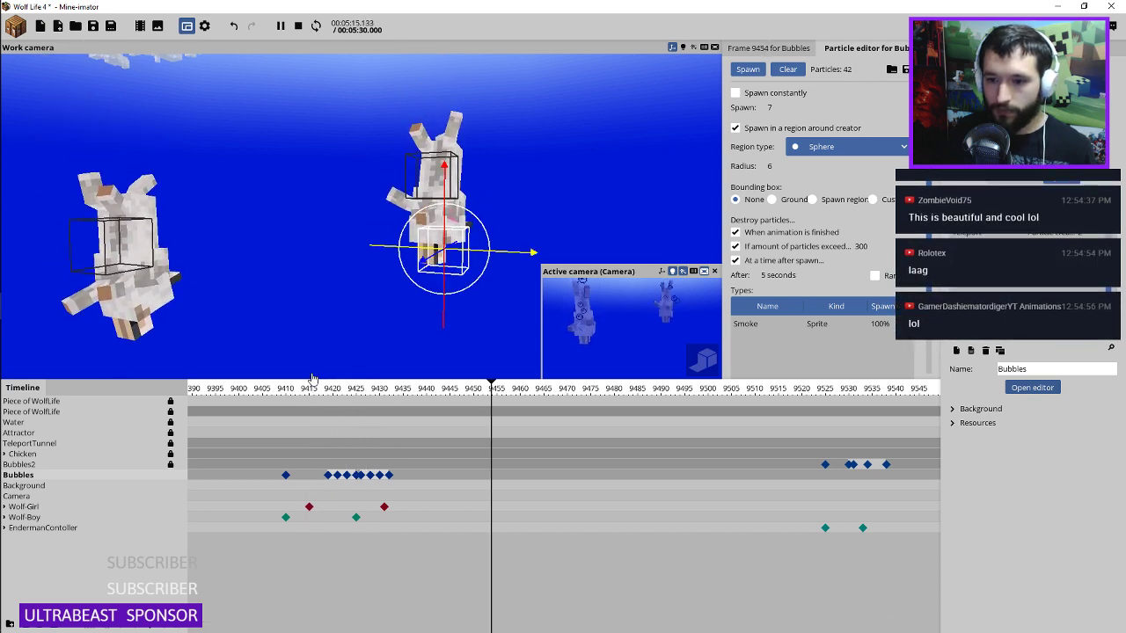
key("space")
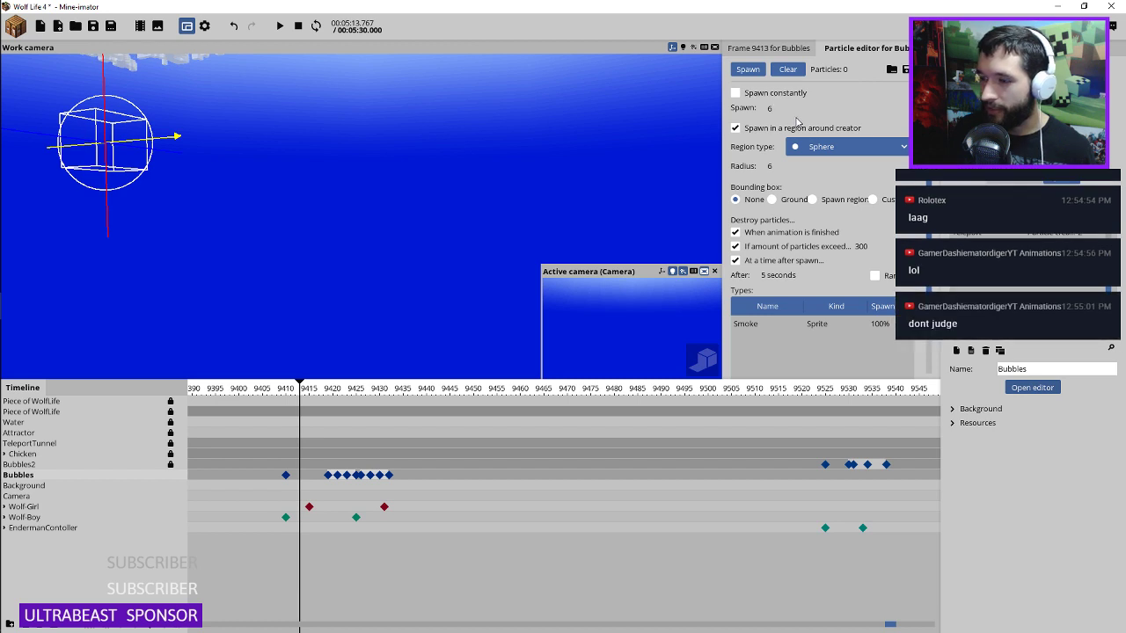
Step: Replay the wolves' plunge from about frame 9412 and examine the bubble bursts, including the Bubbles keyframe at frame 9423
left_click(317, 396)
scroll(321, 401, "up", 2)
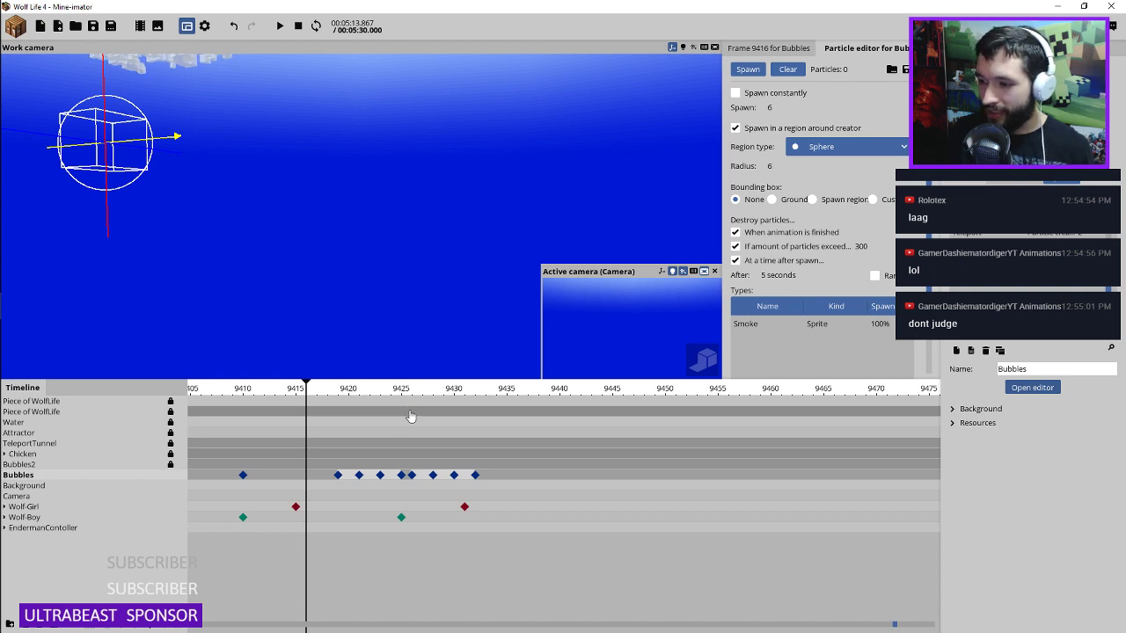
left_click_drag(309, 396, 262, 397)
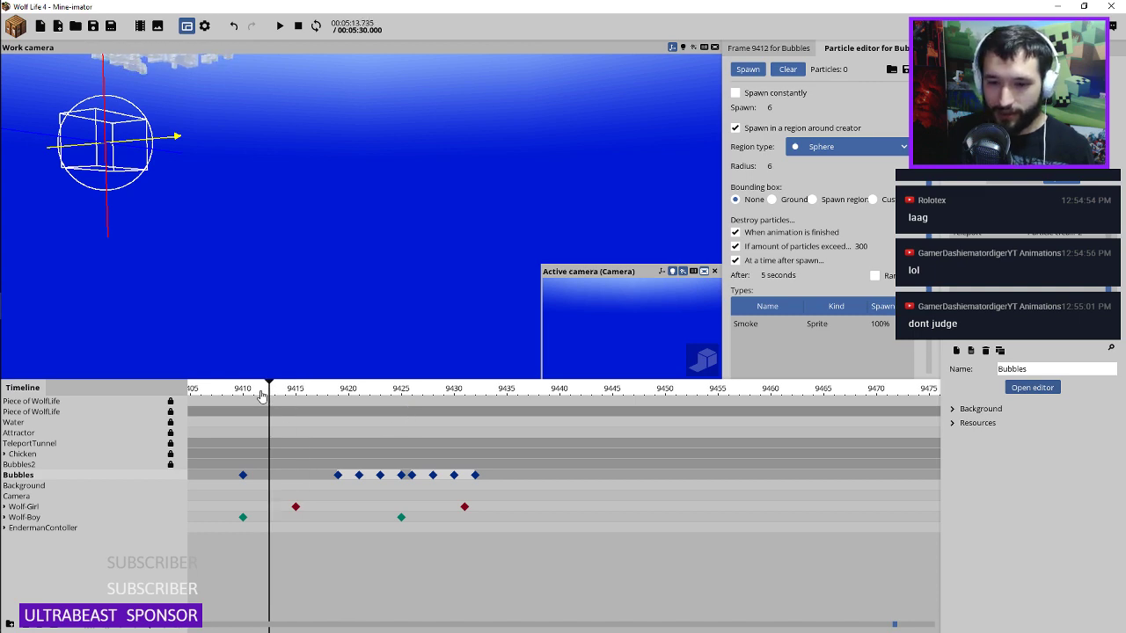
key("space")
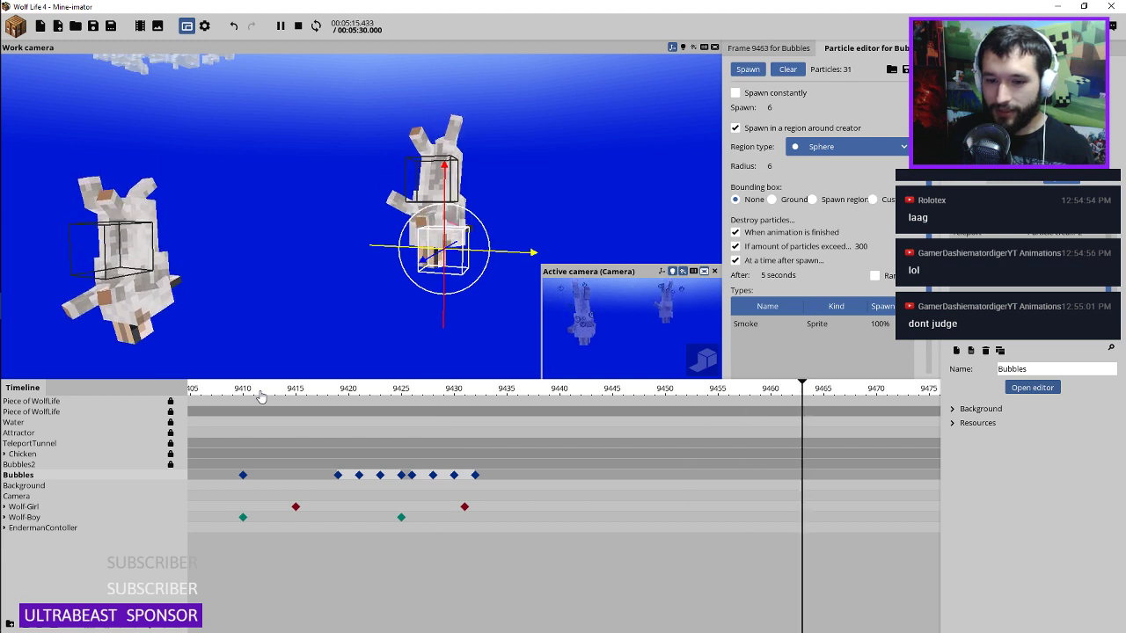
left_click(261, 396)
left_click(380, 475)
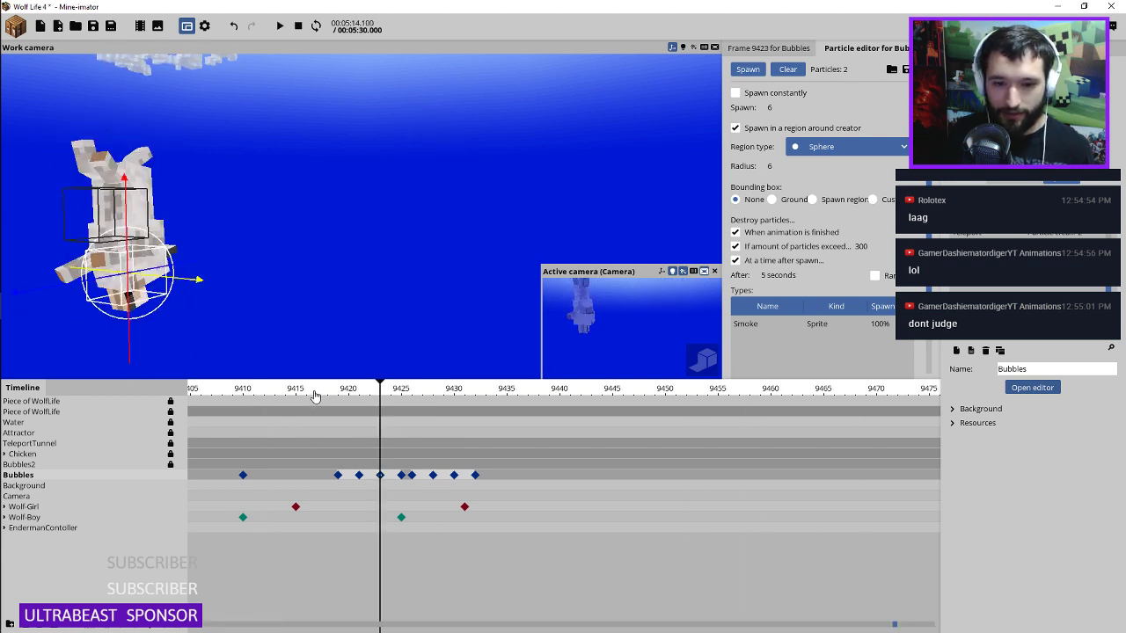
left_click(274, 391)
key("space")
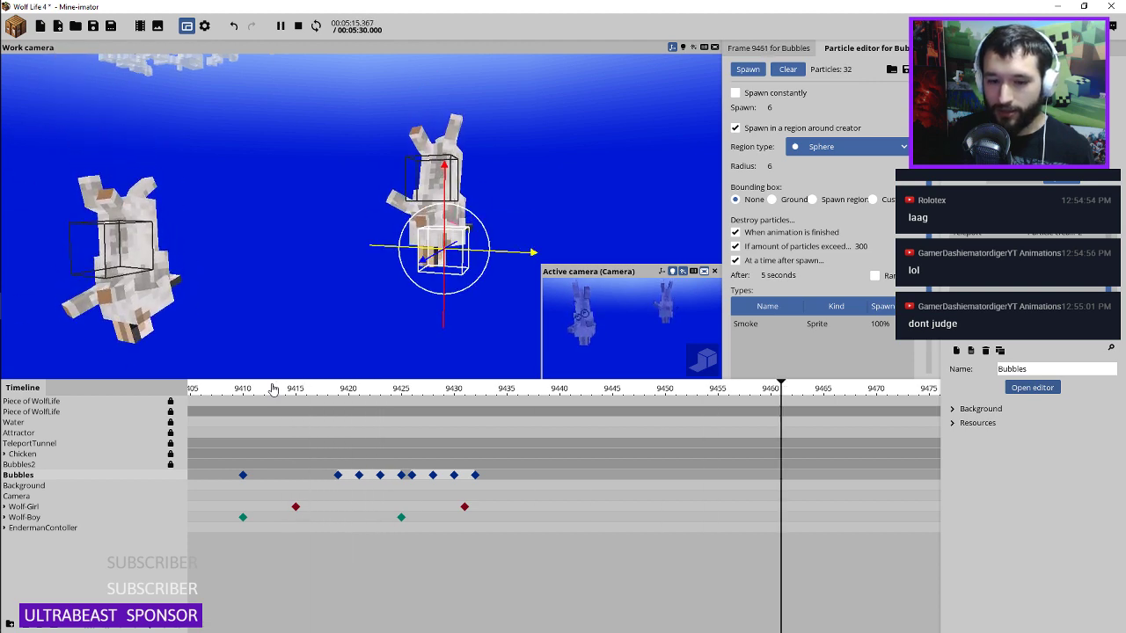
Step: Play the underwater scene on through the Enderman's approach to about frame 9740
key("space")
key("space")
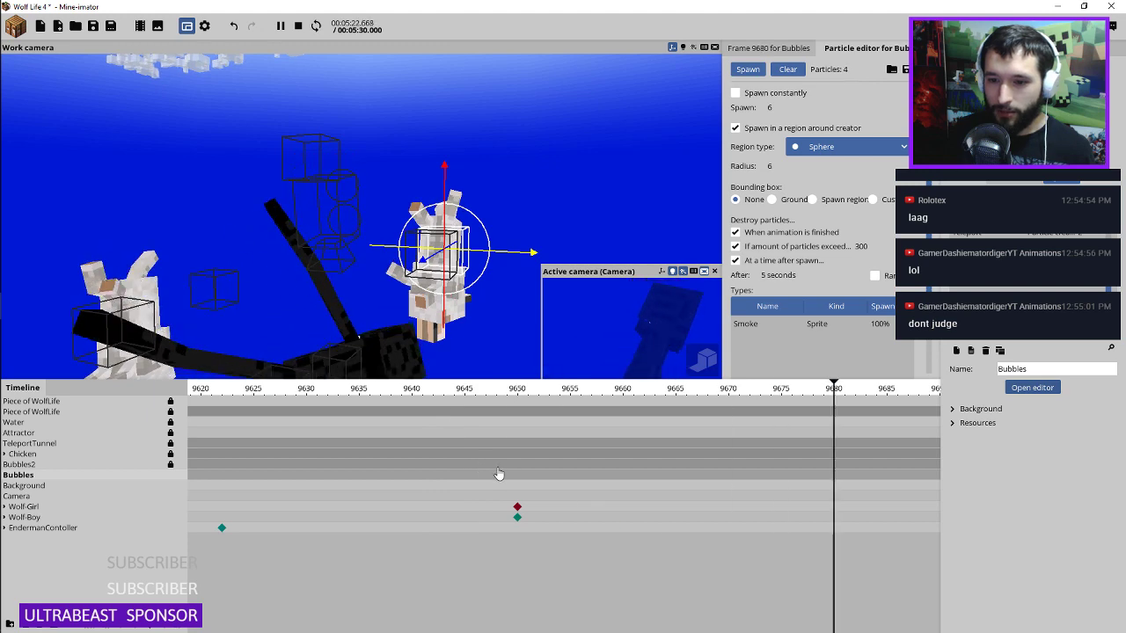
scroll(575, 445, "down", 6, "ctrl")
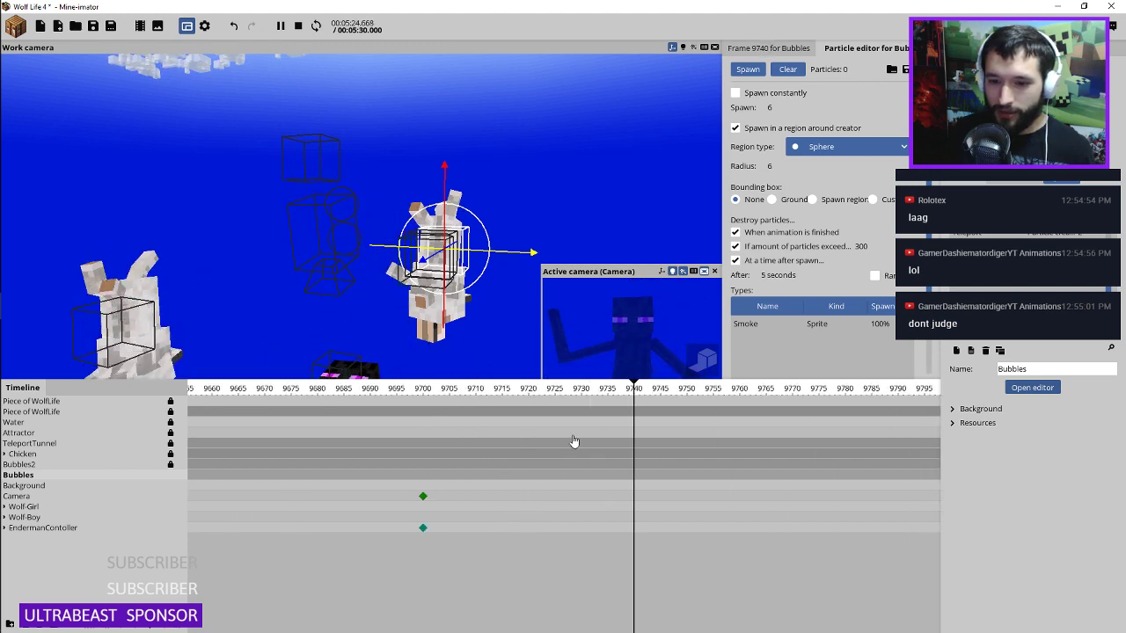